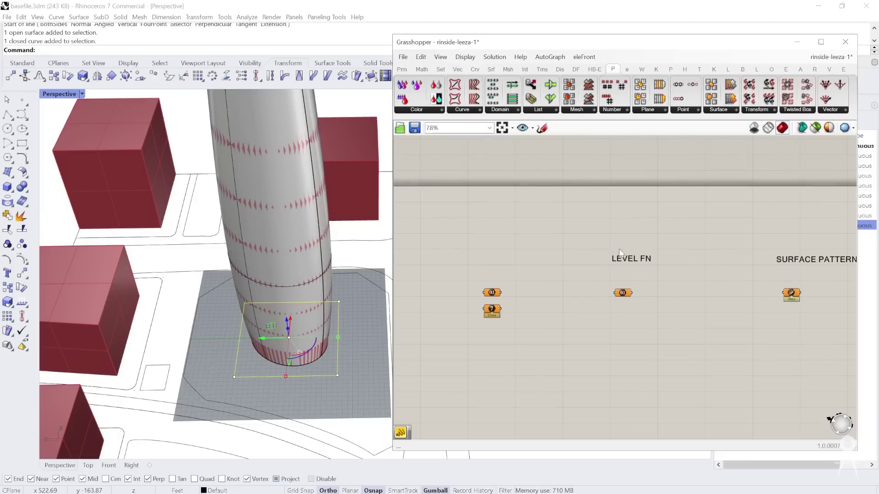
Step: Select the surface parameter in the INPUT group and examine the tower surface it references in the viewport
scroll(836, 256, up, 2)
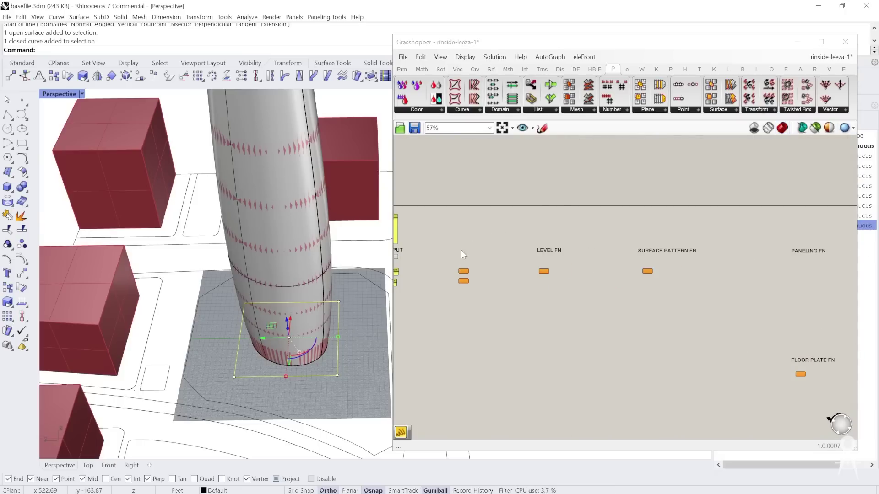
scroll(483, 259, up, 5)
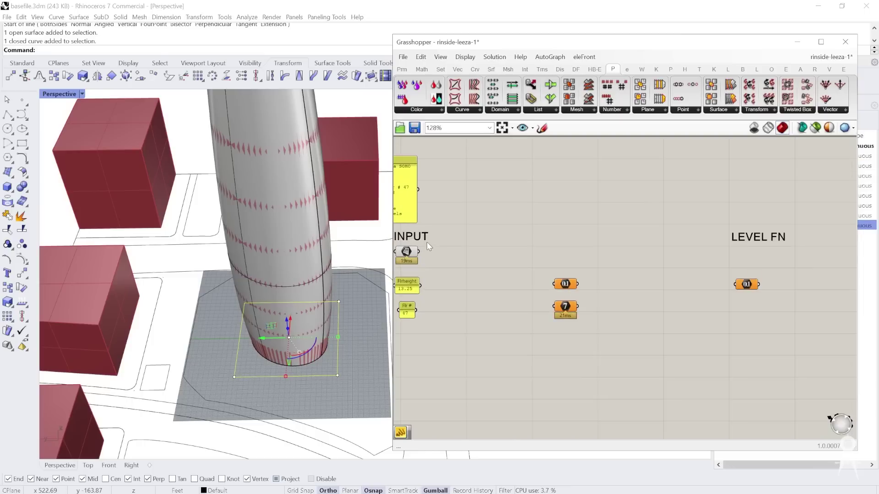
scroll(473, 237, up, 1)
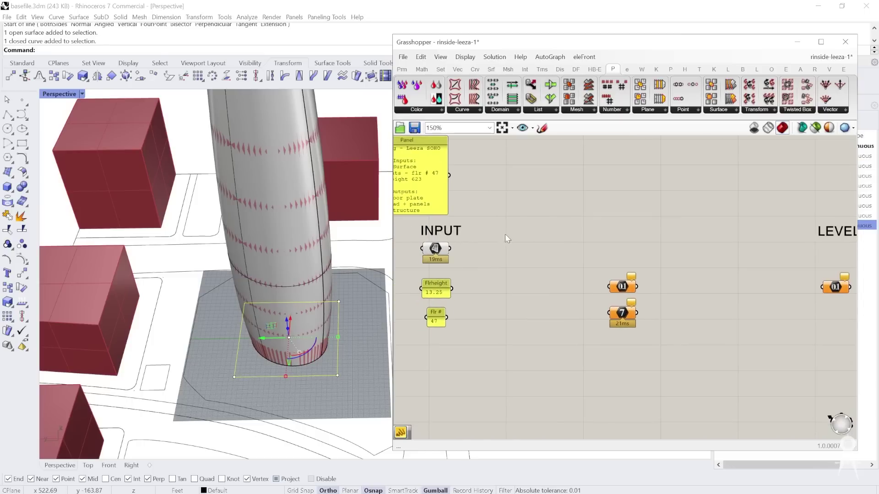
click(435, 250)
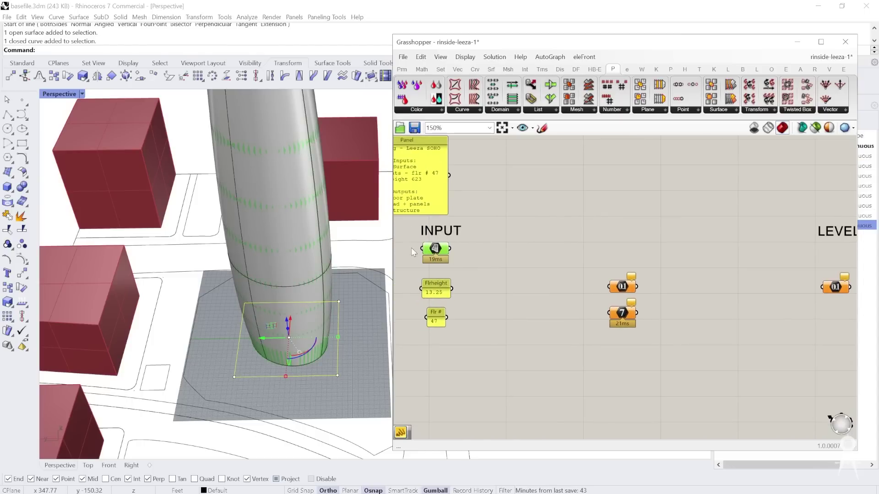
scroll(323, 320, down, 3)
scroll(317, 231, up, 3)
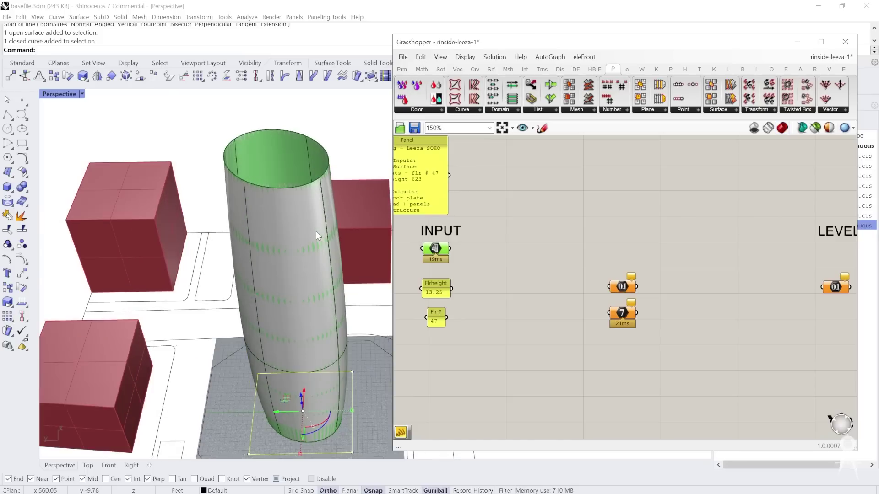
scroll(293, 219, down, 2)
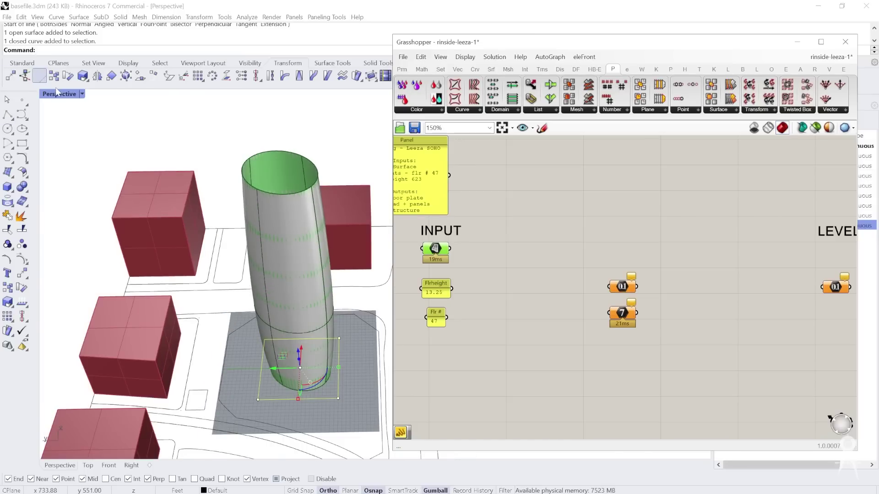
Step: Search for "rect" and place a Rectangle 2Pt component beside the INPUT group
double_click(481, 259)
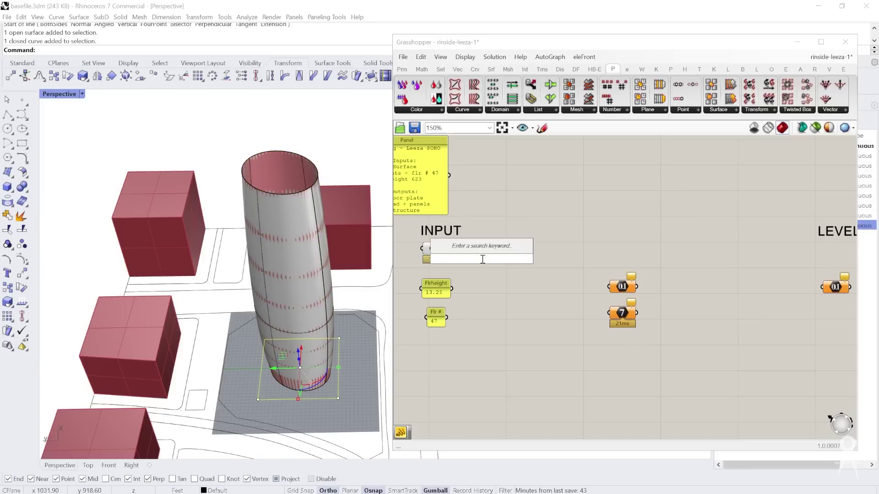
text(rect)
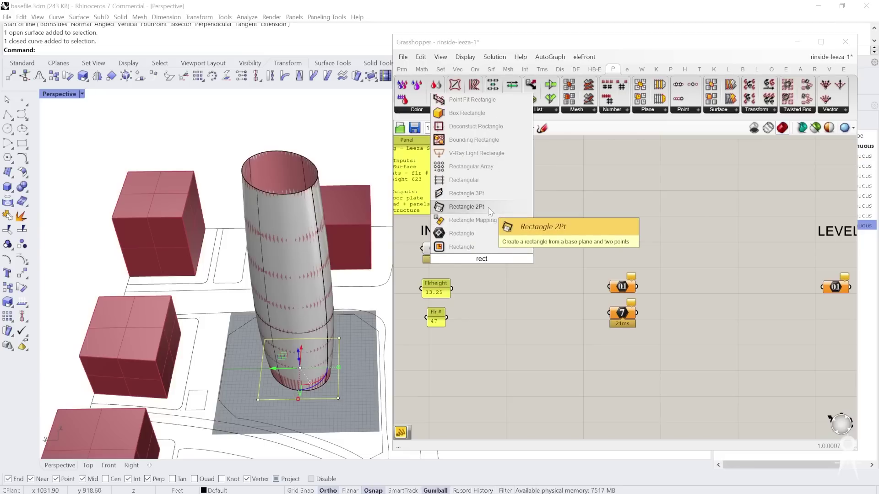
click(466, 207)
drag(481, 270, 520, 259)
scroll(519, 257, up, 3)
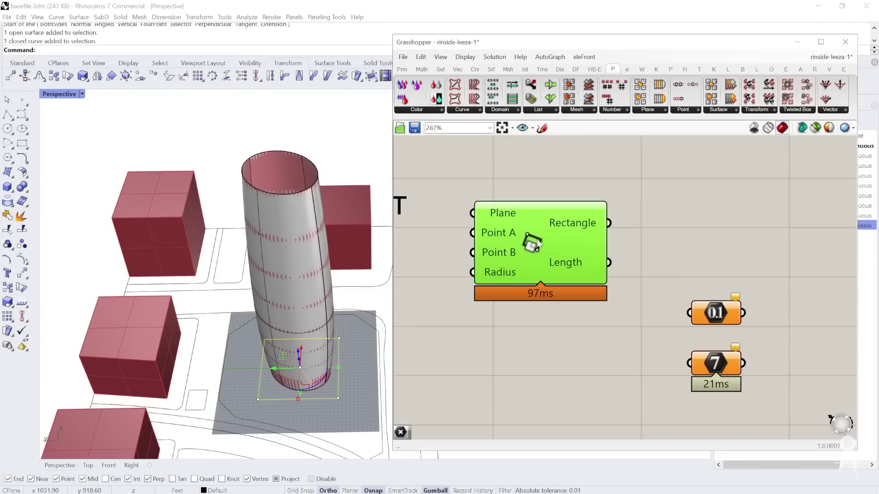
scroll(537, 259, down, 1)
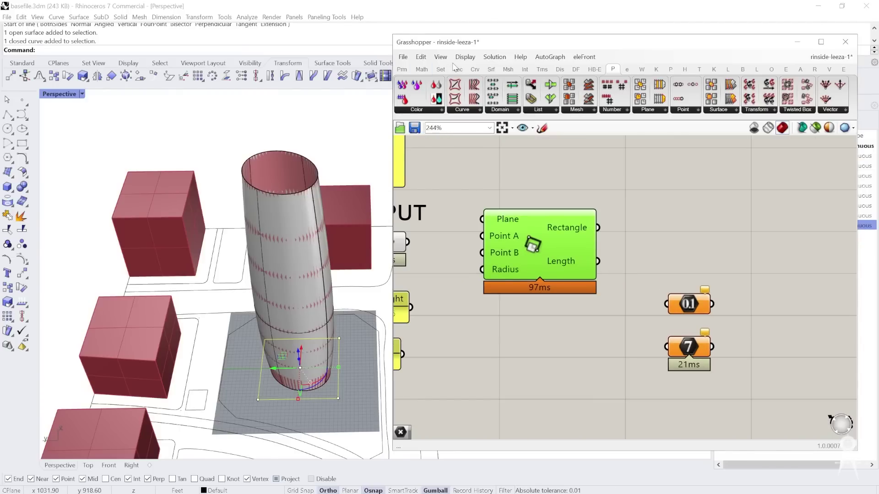
Step: Add the primitive curve Rectangle component, with X Size and Y Size inputs, below the Rectangle 2Pt component
click(475, 70)
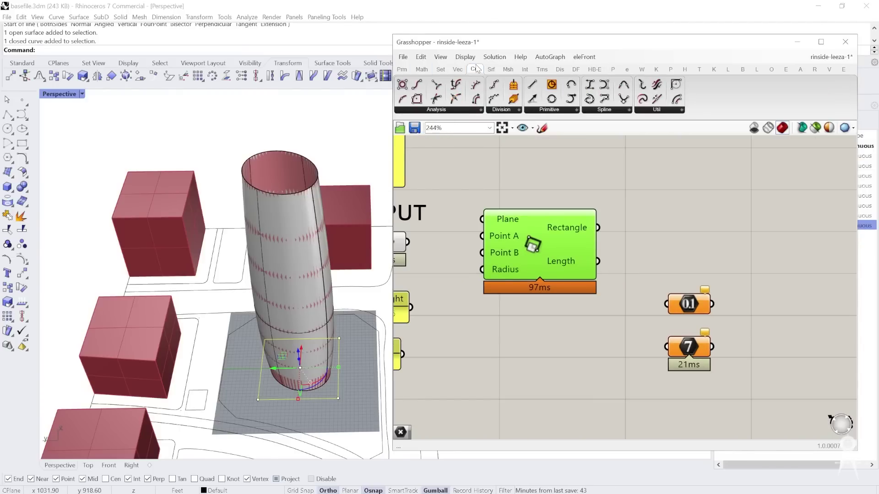
click(460, 111)
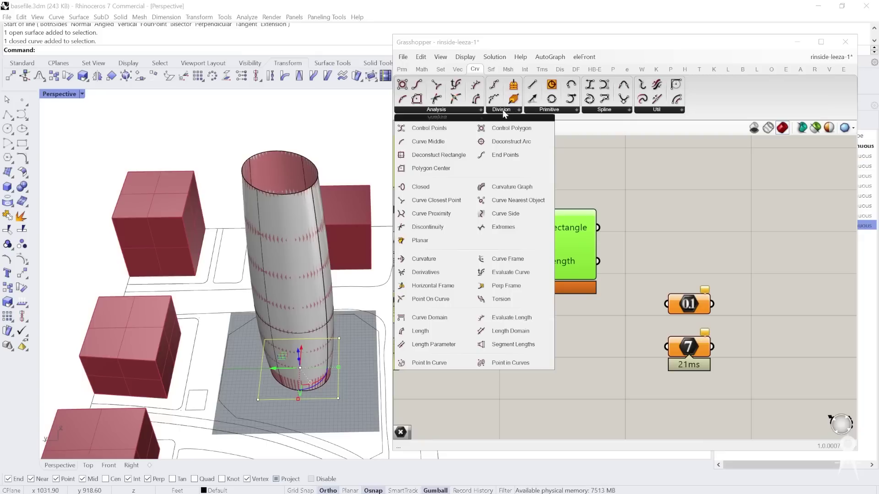
click(565, 110)
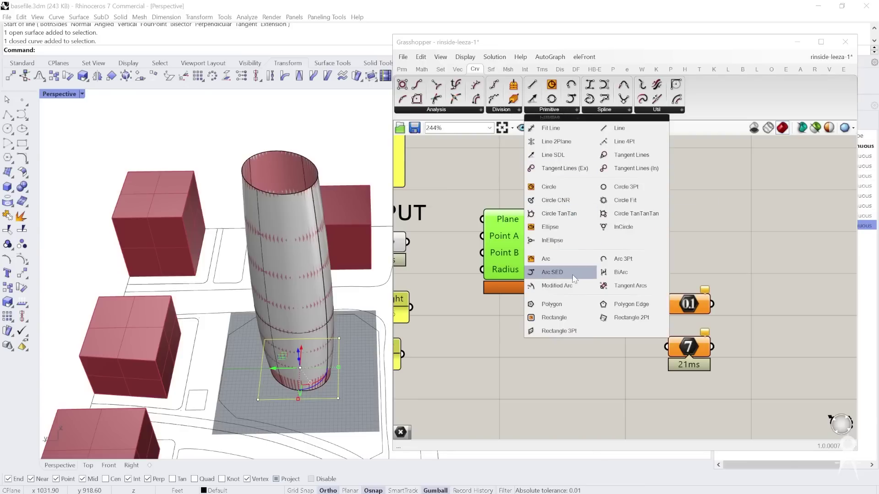
click(542, 318)
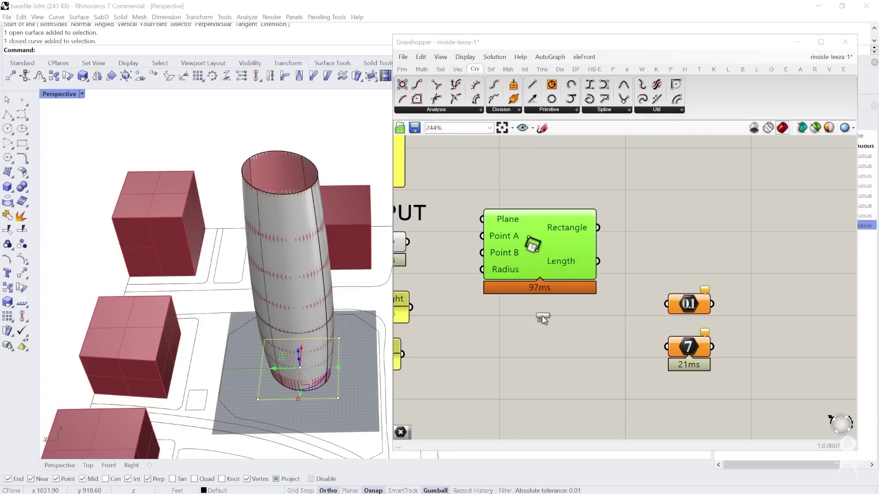
click(526, 349)
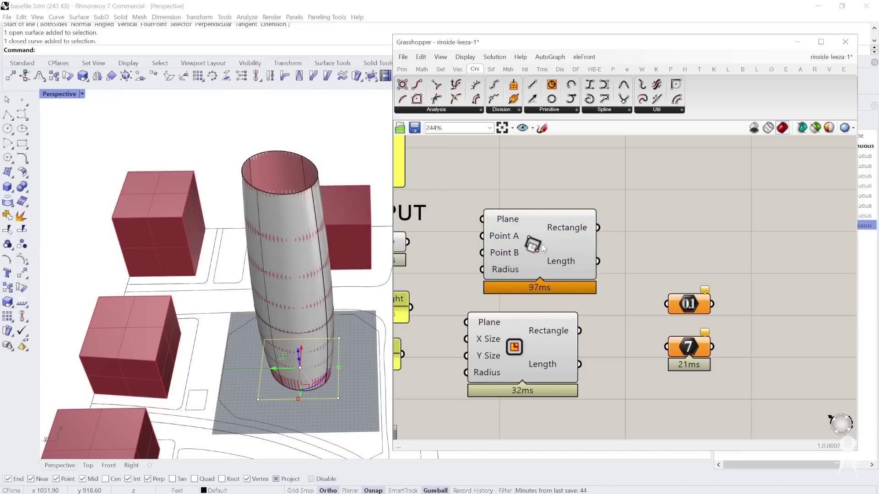
Step: Delete the Rectangle 2Pt component and move the plain Rectangle component up into its place
scroll(540, 244, down, 1)
key(Delete)
drag(512, 318, 532, 249)
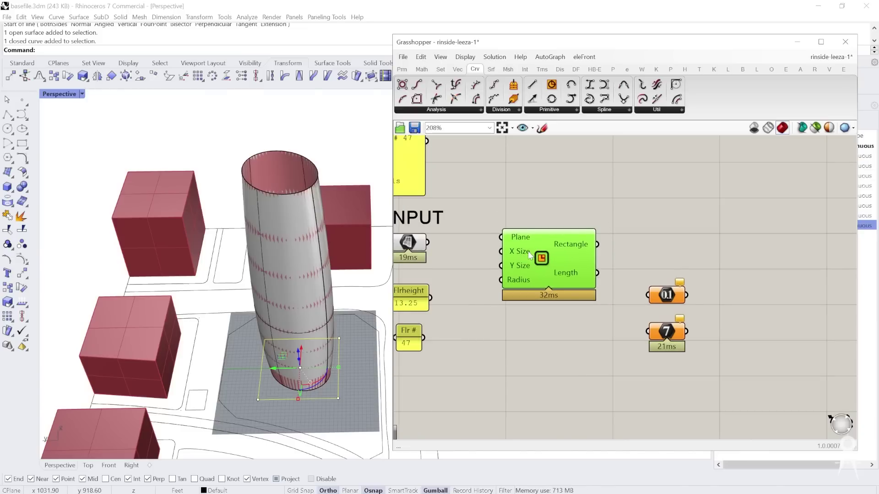
scroll(528, 251, up, 2)
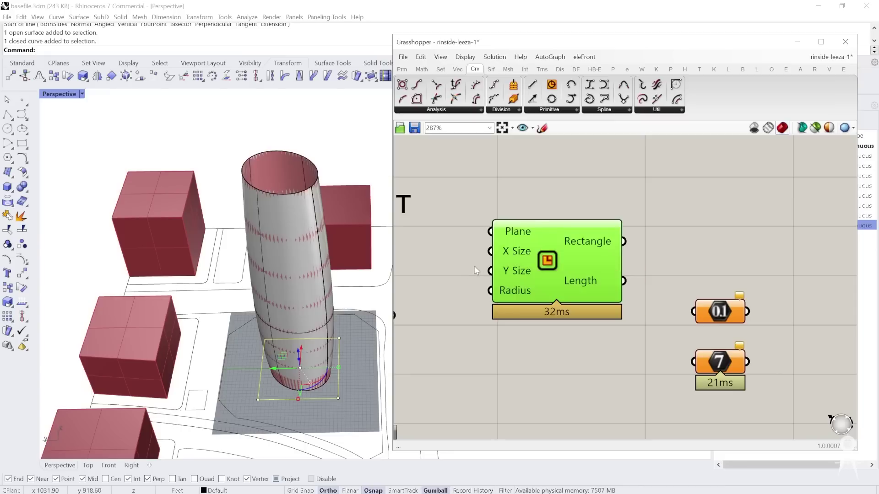
Step: Clear the current selections and add a panel containing 200 beside the Rectangle component
right_drag(499, 268, 517, 266)
click(576, 201)
click(244, 374)
scroll(244, 264, down, 2)
scroll(243, 353, up, 2)
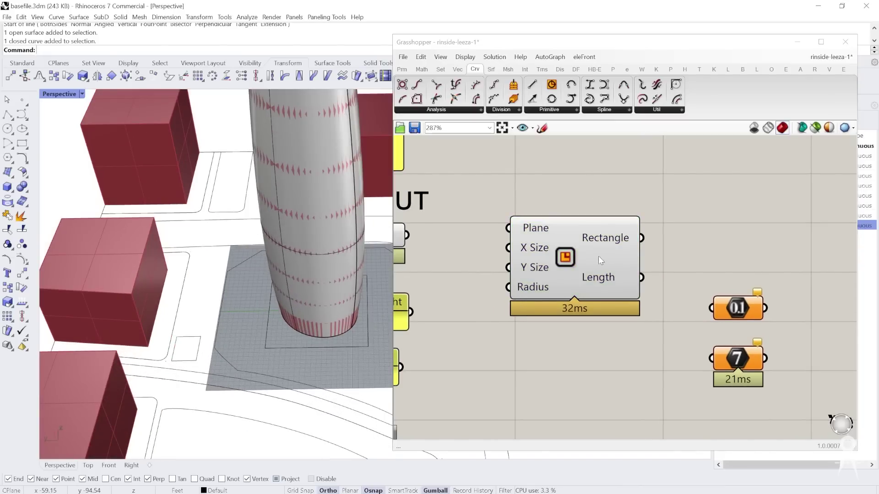
double_click(479, 255)
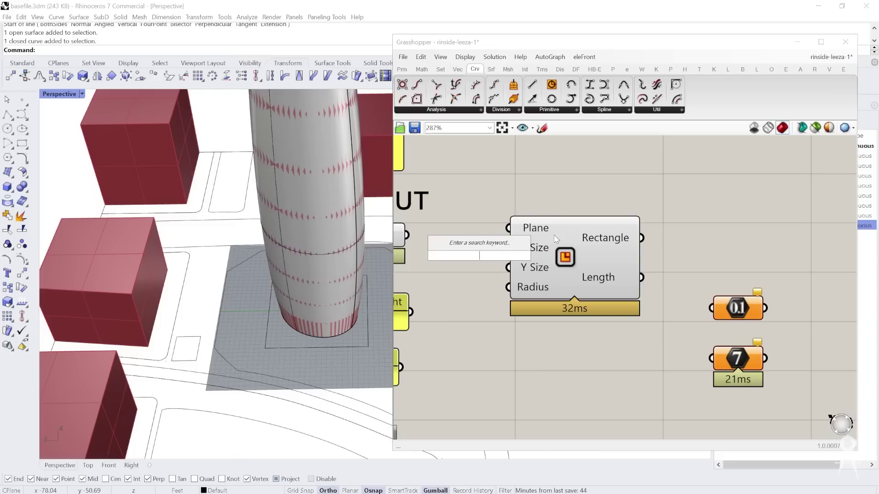
text(//)
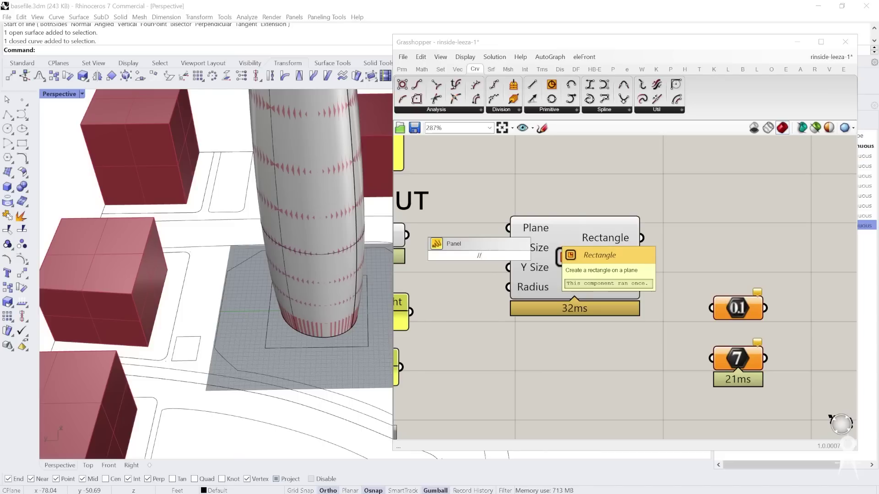
text(200)
key(Return)
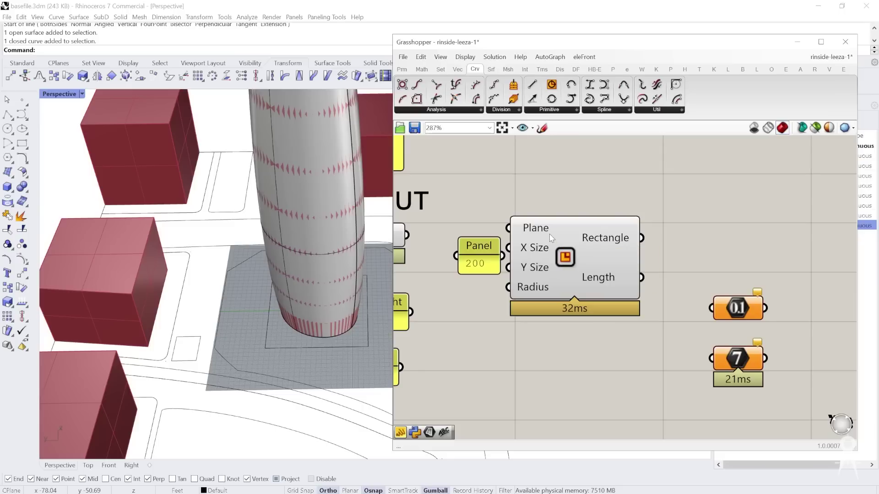
Step: Move the Rectangle component away from the panel and connect the 200 panel to its X Size and Y Size inputs
drag(565, 239, 627, 238)
drag(503, 255, 570, 248)
drag(502, 255, 570, 267)
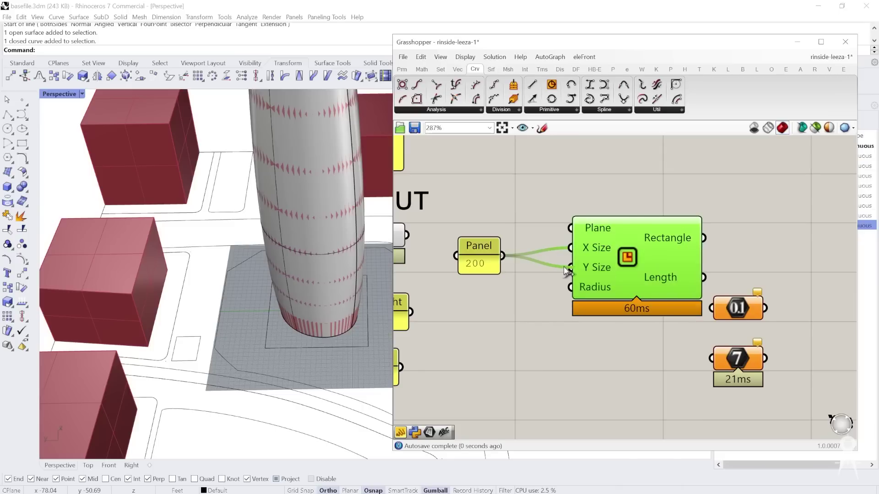
scroll(471, 265, down, 2)
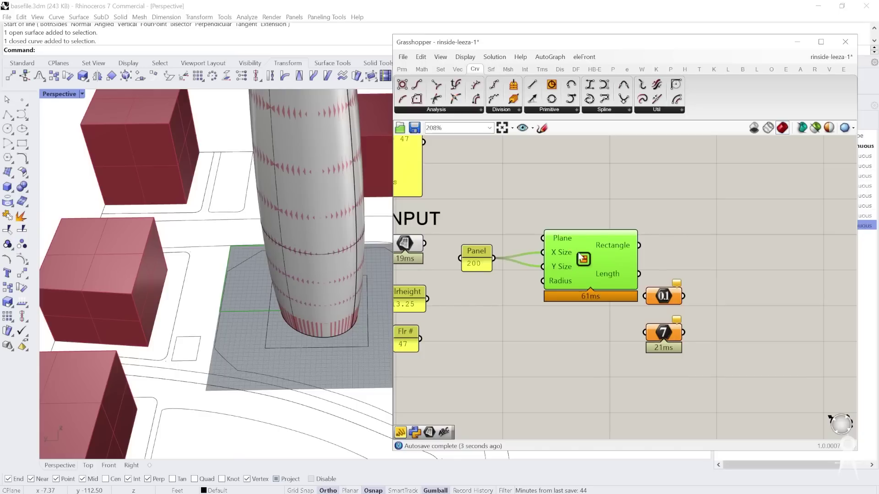
Step: Turn off the site and massing layers in Rhino, moving the Grasshopper window aside to reach them
scroll(147, 291, down, 5)
drag(518, 43, 354, 44)
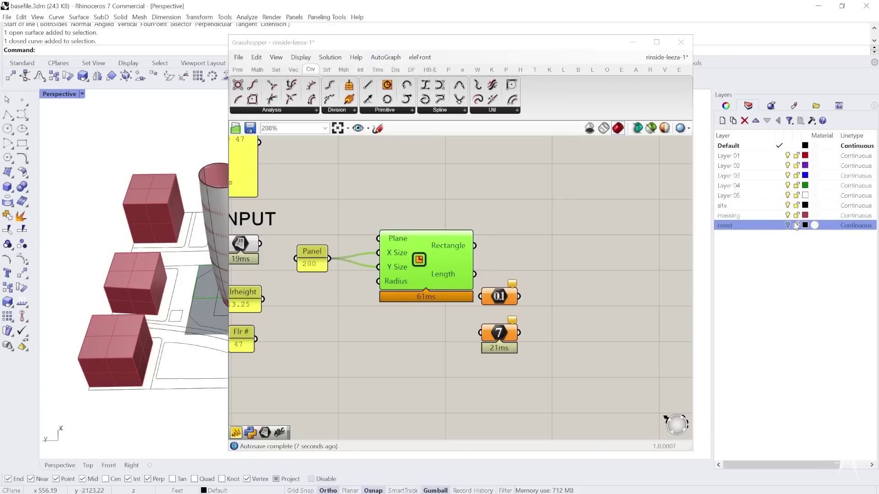
click(787, 205)
click(788, 216)
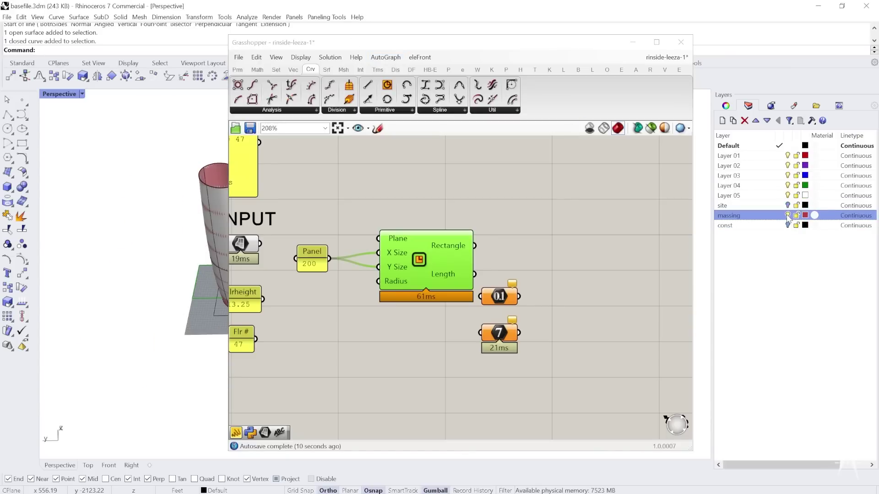
drag(335, 43, 478, 48)
scroll(213, 322, up, 3)
scroll(289, 282, down, 2)
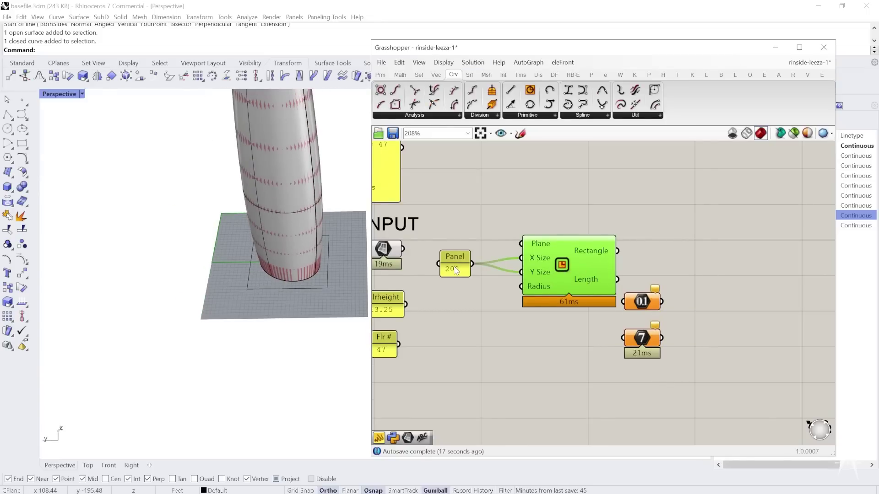
click(232, 303)
text(l)
key(Return)
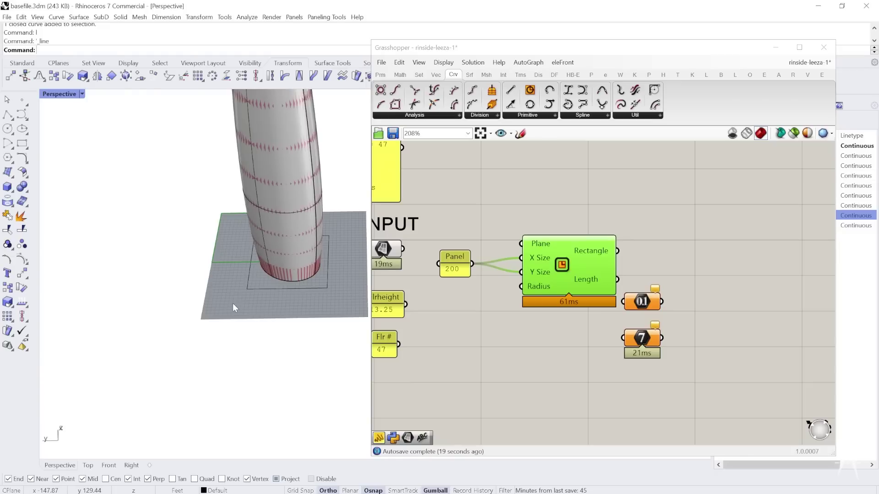
Step: Run the Units command to check the model units and tolerances, and close the document properties unchanged
text(units)
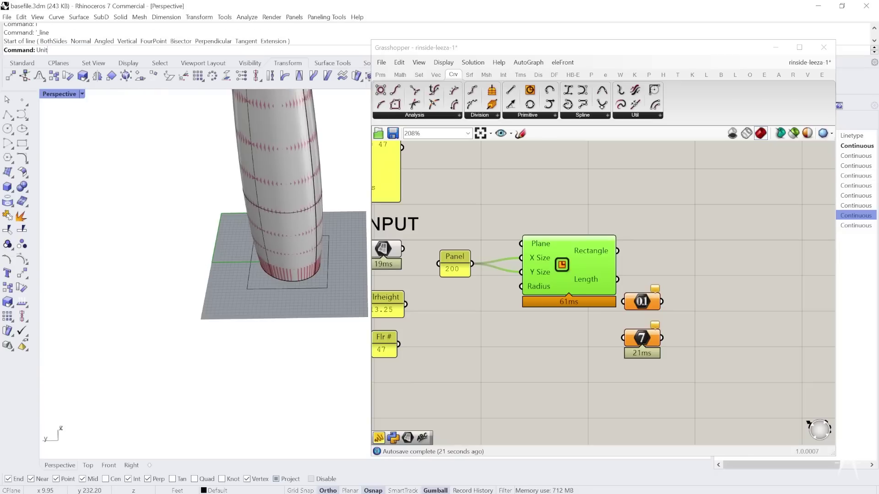
key(Return)
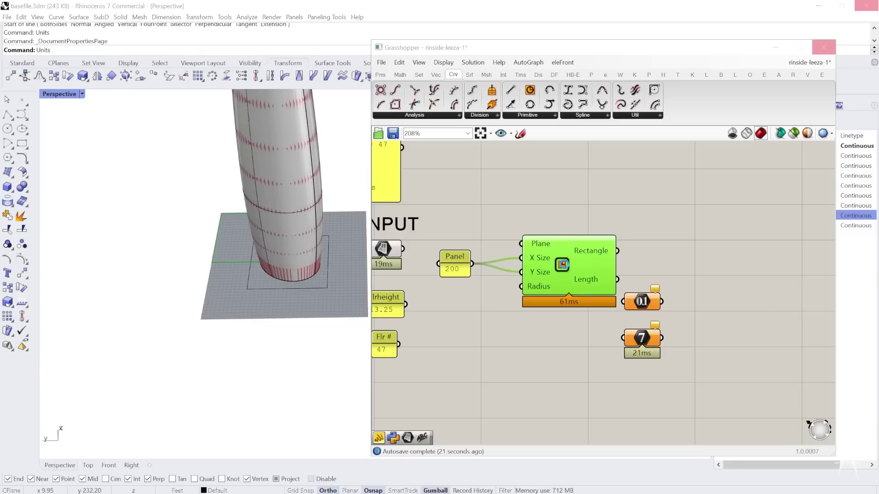
key(Return)
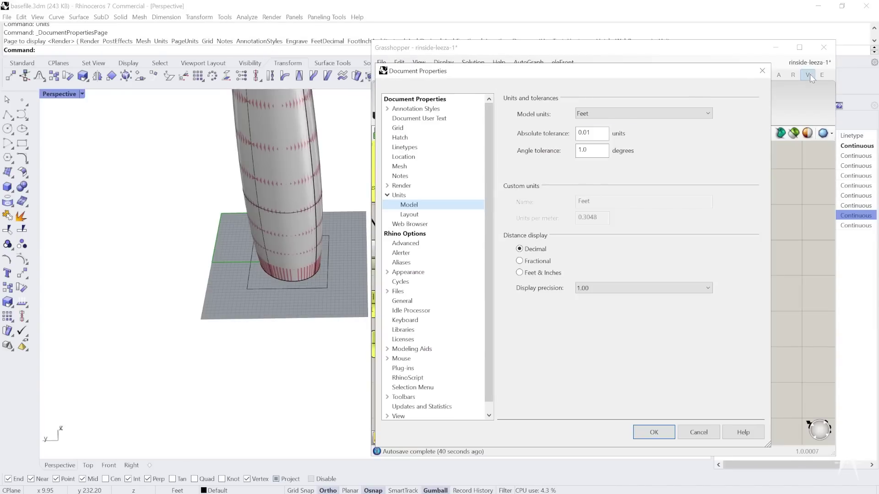
click(762, 70)
scroll(512, 251, down, 1)
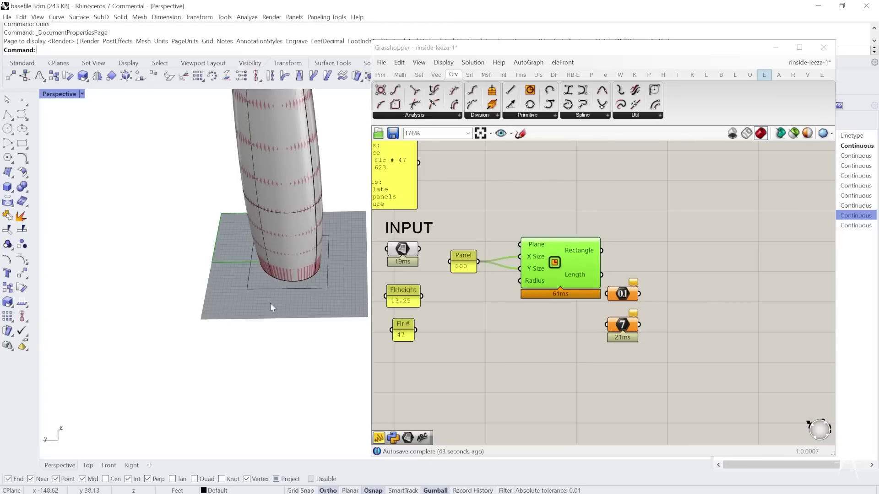
Step: Select and hide all visible Rhino objects, and inspect the Grasshopper preview around the tower base and origin
key(ctrl+a)
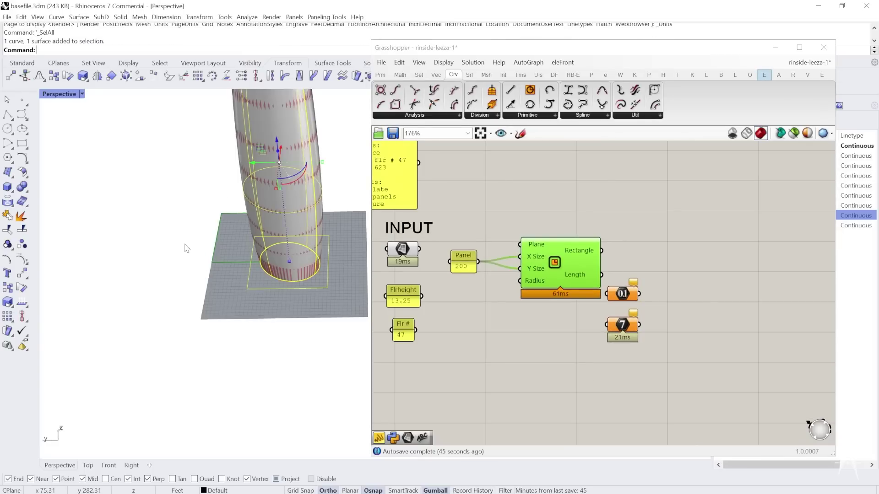
scroll(187, 247, down, 2)
text(H)
key(Return)
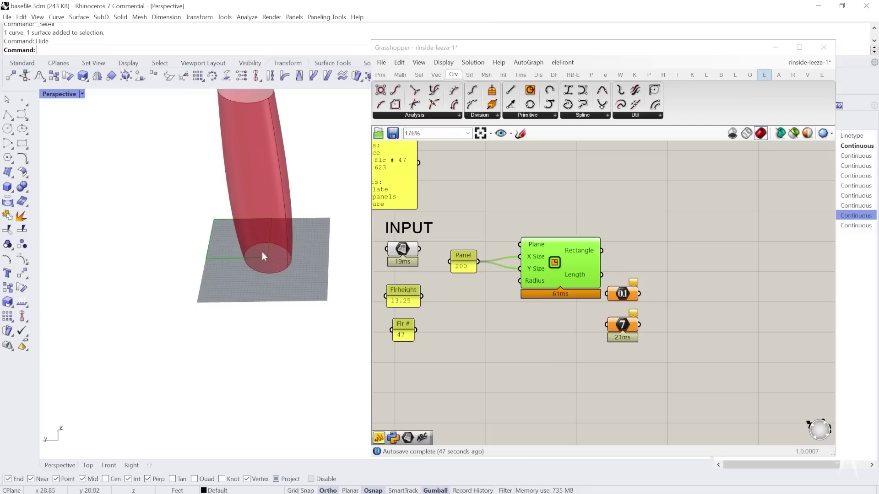
scroll(275, 249, up, 5)
scroll(238, 265, up, 3)
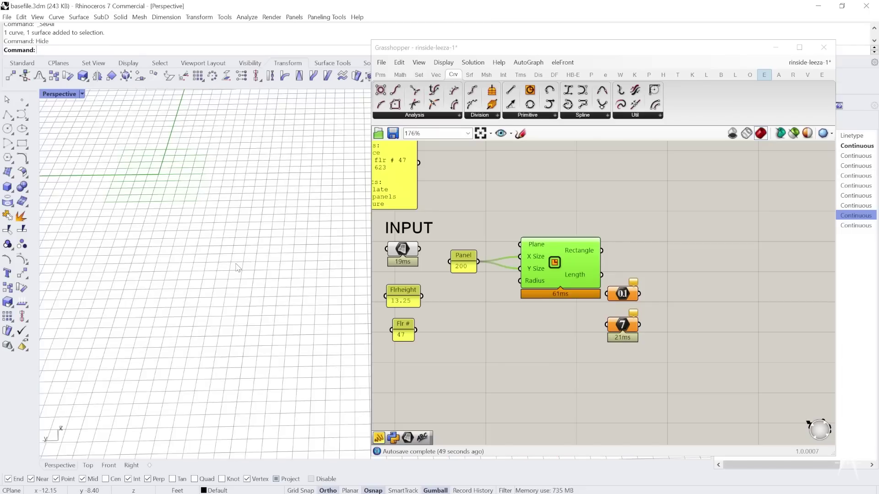
scroll(243, 261, down, 2)
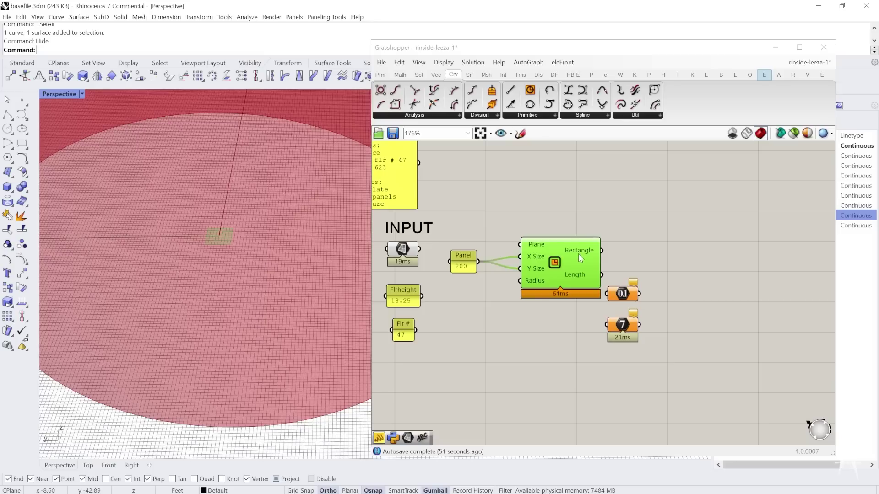
Step: Add a Curve parameter beside the Rectangle component and connect the Rectangle output to it
mouse_move(578, 254)
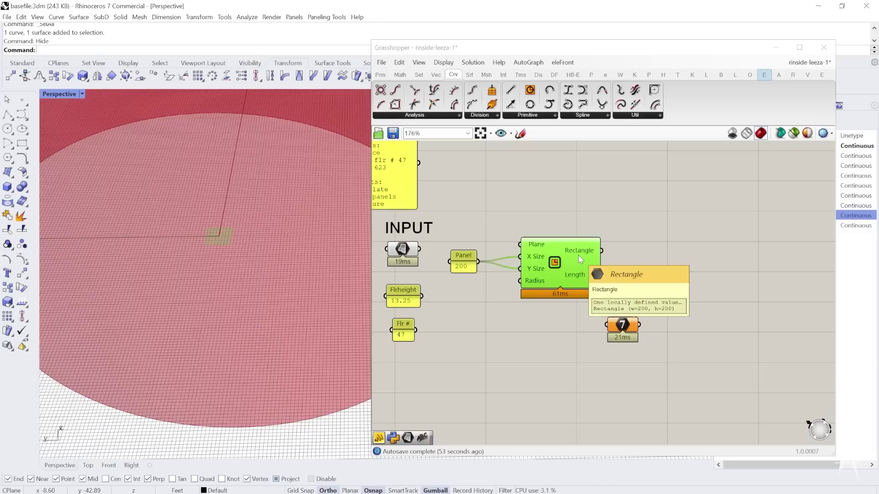
double_click(622, 241)
text(curve)
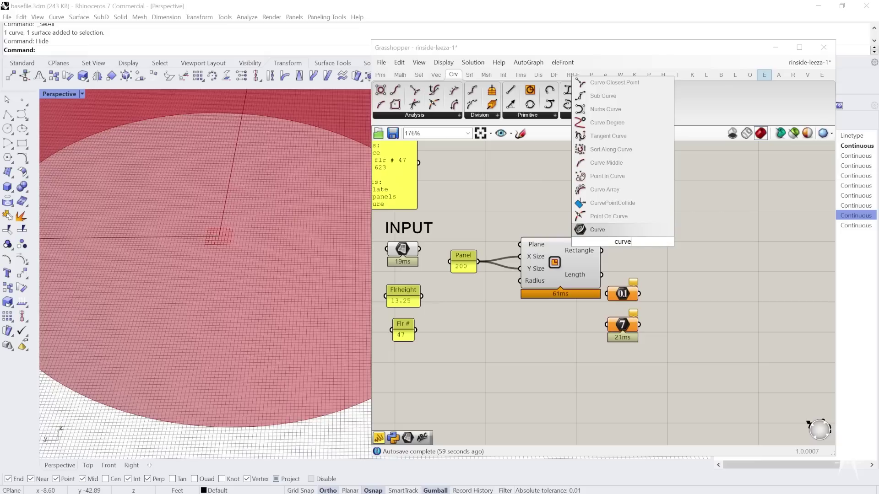
key(Return)
mouse_move(624, 246)
mouse_down()
mouse_move(648, 247)
mouse_move(631, 241)
mouse_up()
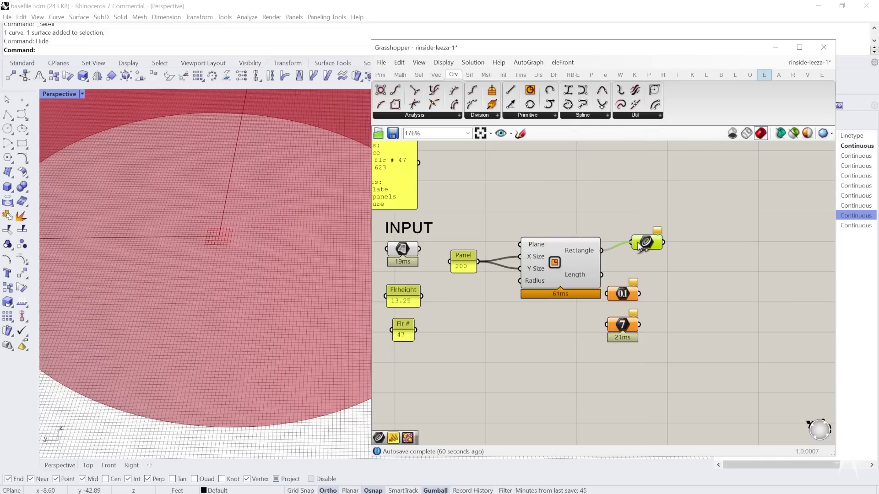
Step: Move the unconnected Number and Integer parameters together, farther from the Curve parameter, to free canvas space
click(621, 294)
shift+click(622, 326)
drag(623, 297, 736, 295)
Step: Examine the rectangle curve's position relative to the tower base and the origin in the Perspective view
scroll(280, 265, down, 5)
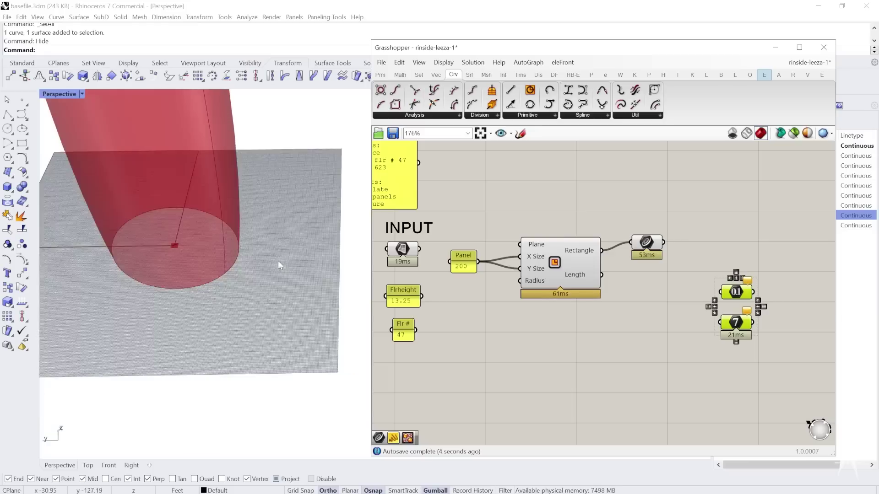
scroll(280, 265, down, 3)
scroll(208, 251, down, 4)
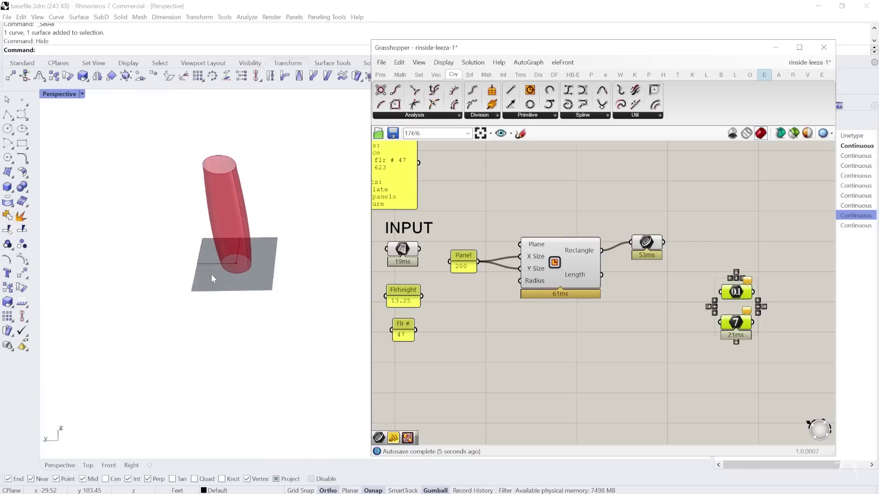
scroll(210, 274, up, 5)
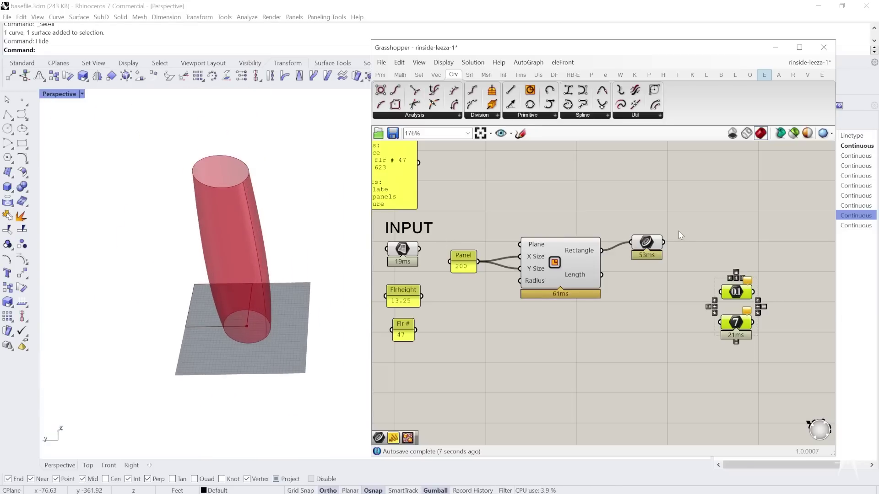
click(647, 245)
scroll(224, 326, up, 5)
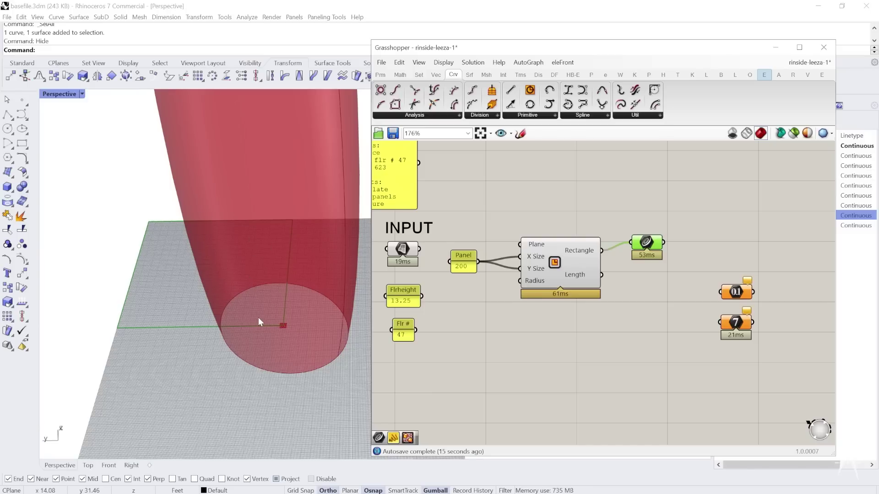
scroll(259, 318, down, 3)
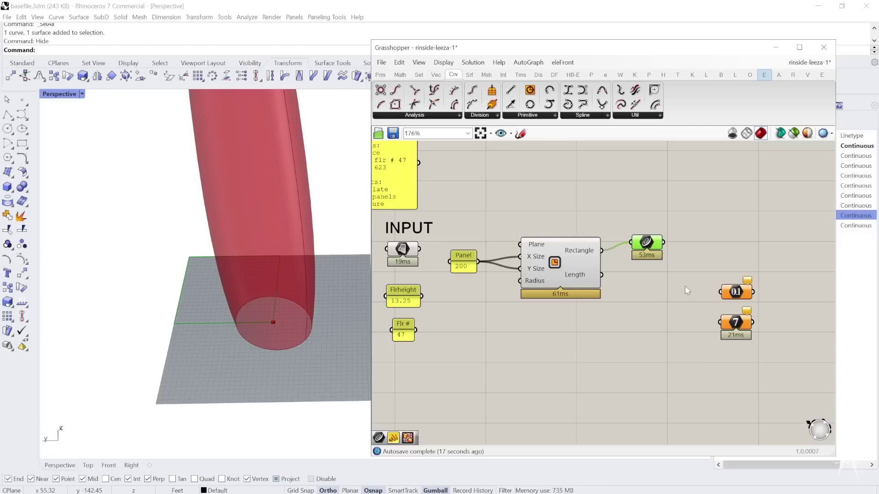
Step: Add an Area component, connect the Curve parameter to its Geometry input, and widen the spacing between the components
scroll(602, 303, up, 1)
scroll(629, 212, up, 1)
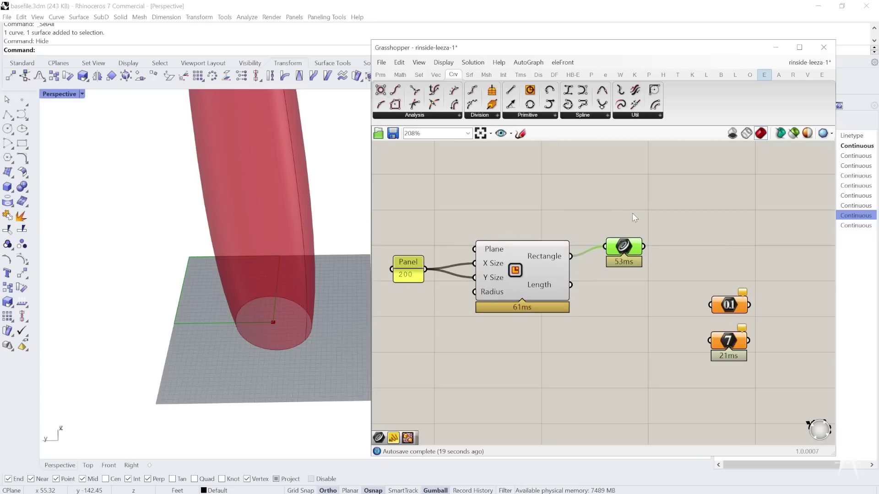
double_click(647, 214)
text(area)
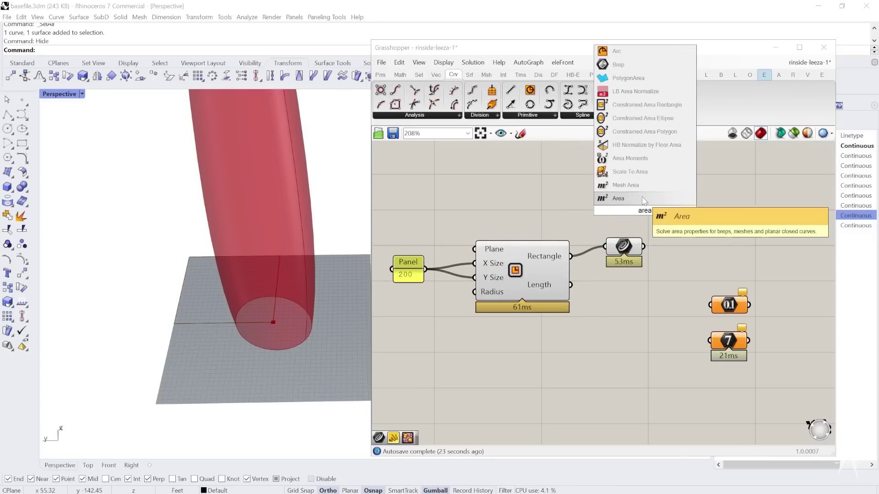
click(643, 199)
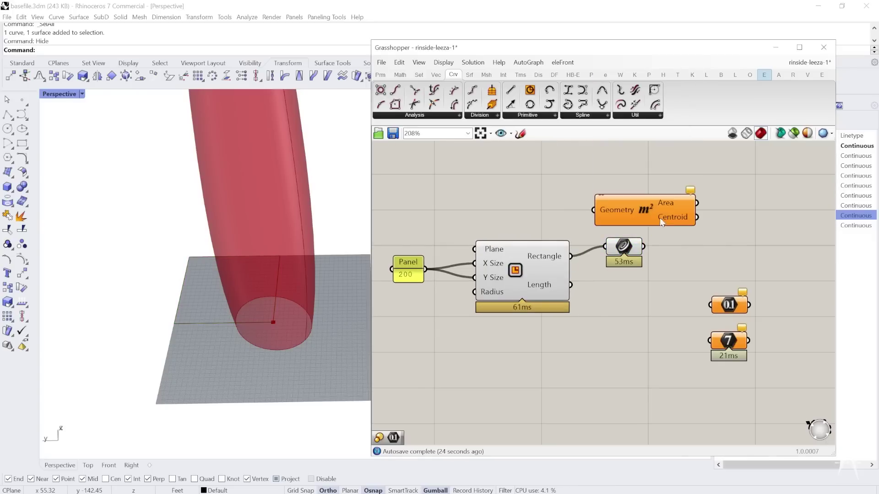
drag(659, 214, 747, 227)
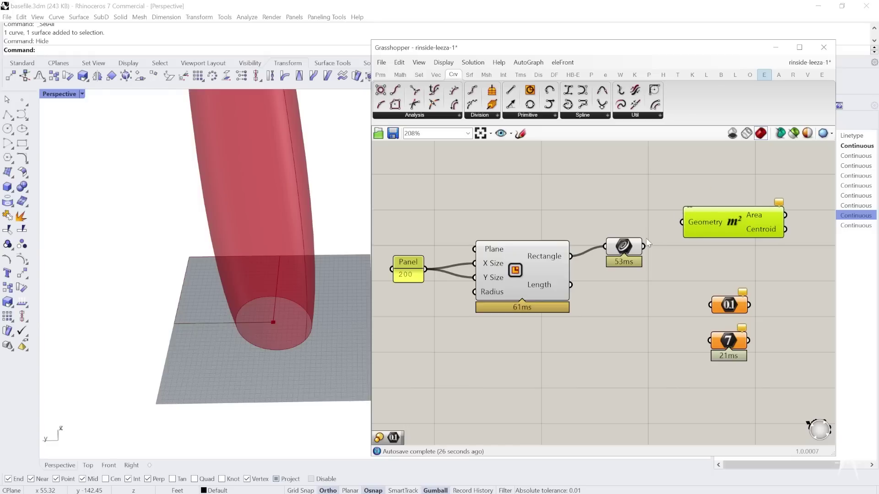
drag(671, 233, 688, 223)
scroll(578, 251, down, 3)
alt+drag(653, 280, 729, 280)
scroll(756, 252, up, 4)
drag(715, 247, 614, 246)
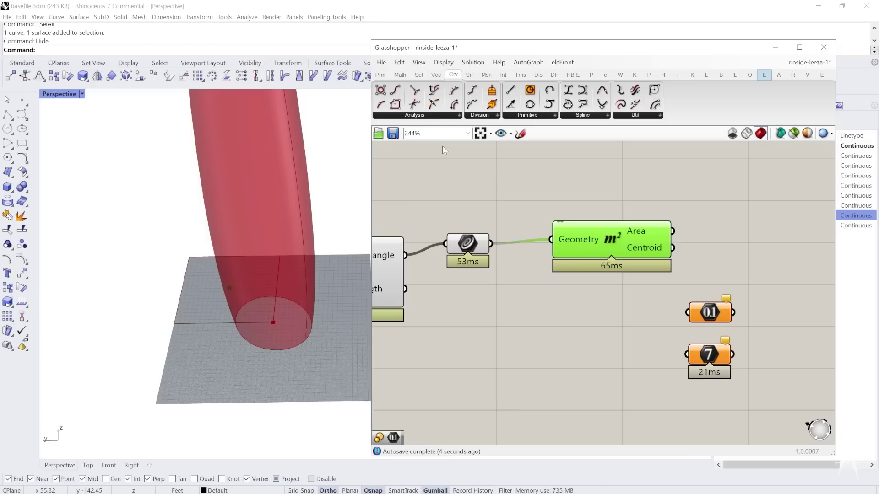
Step: Add a Polygon Center component and connect the Curve parameter to its Polyline input
click(438, 115)
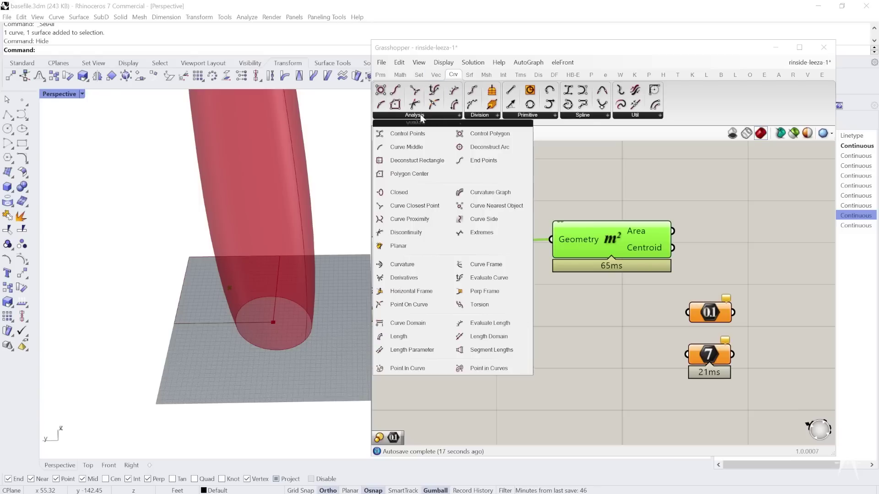
click(409, 174)
click(539, 290)
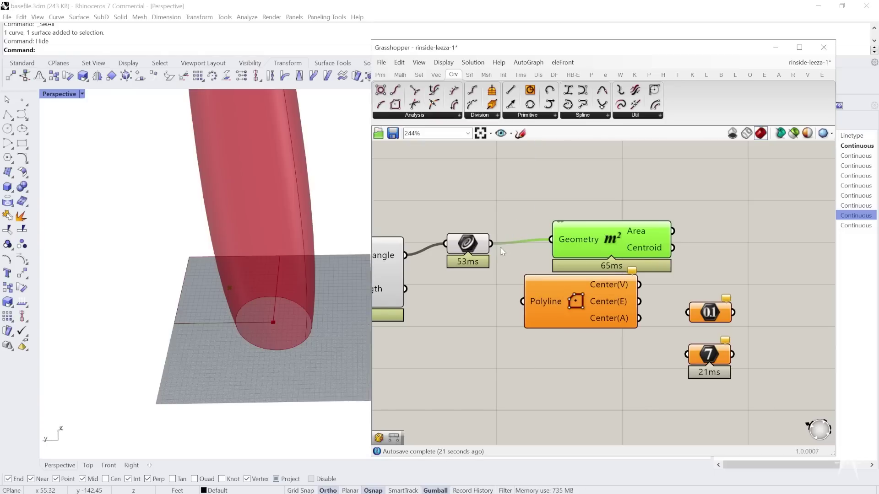
drag(491, 243, 524, 300)
click(555, 300)
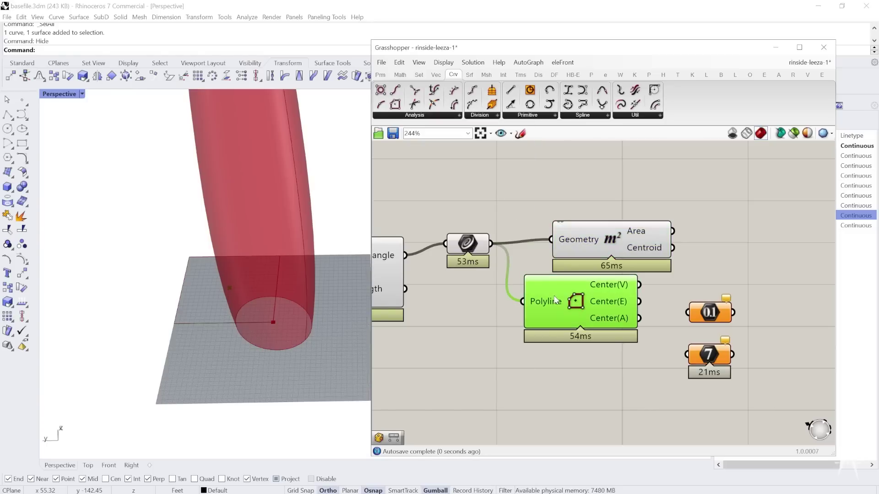
Step: Delete the Area component
click(612, 236)
key(Delete)
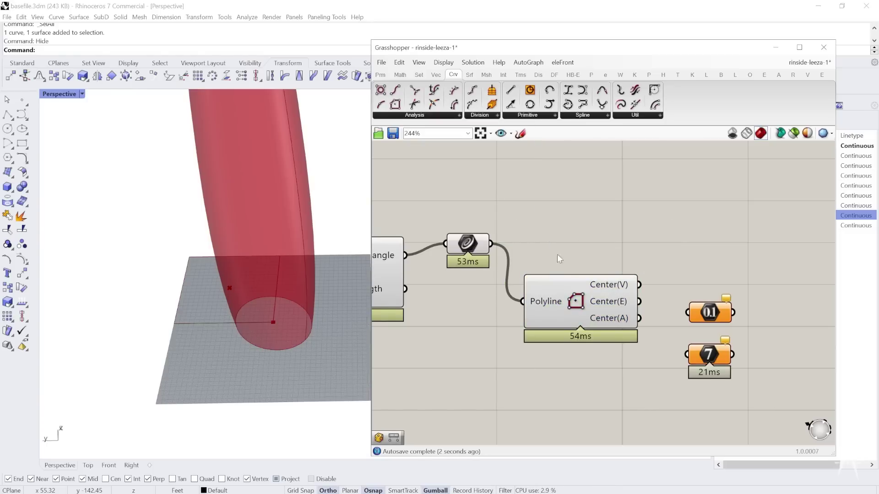
scroll(582, 304, down, 2)
scroll(584, 312, up, 2)
click(559, 291)
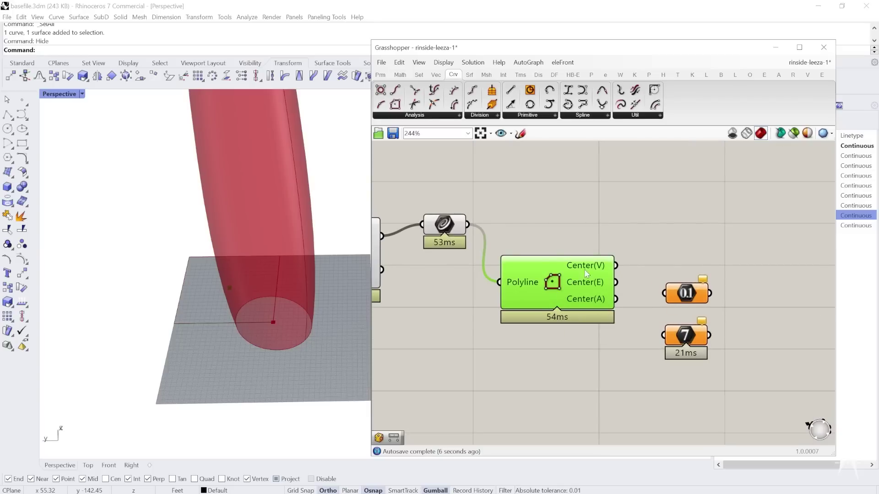
Step: Add a Construct Point component near Polygon Center and spread the neighbouring components apart to make room
double_click(627, 210)
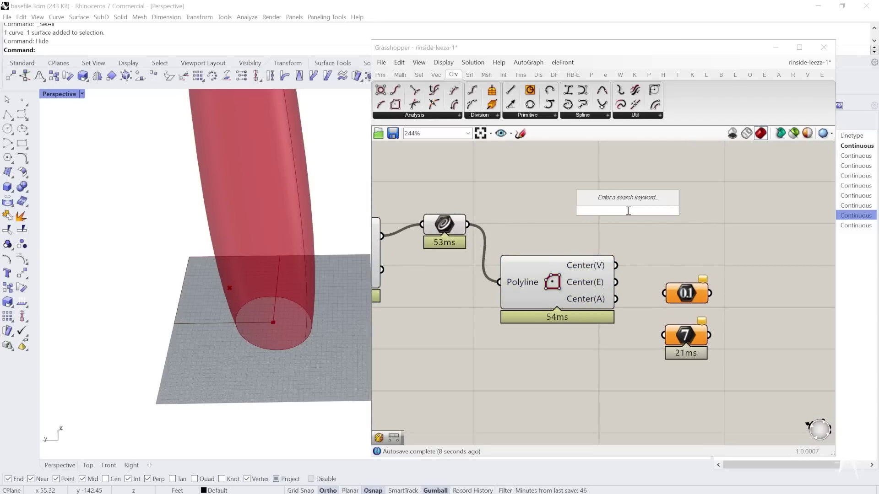
text(constru)
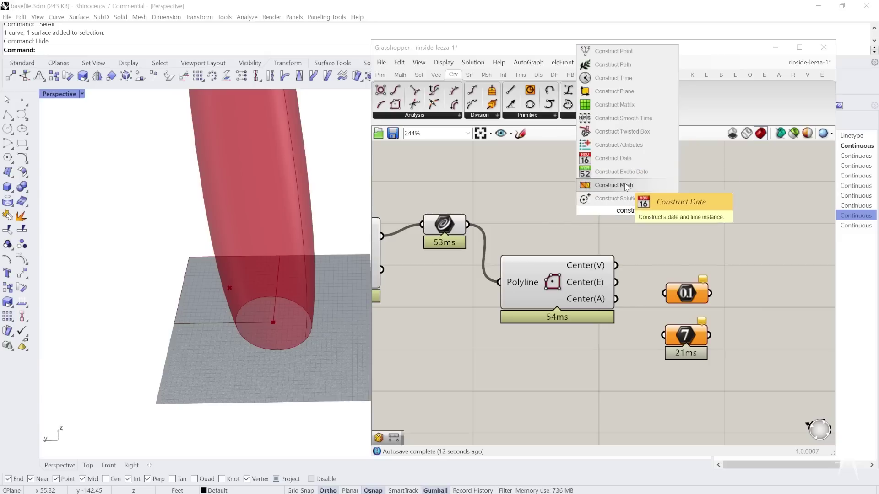
text(ct poin)
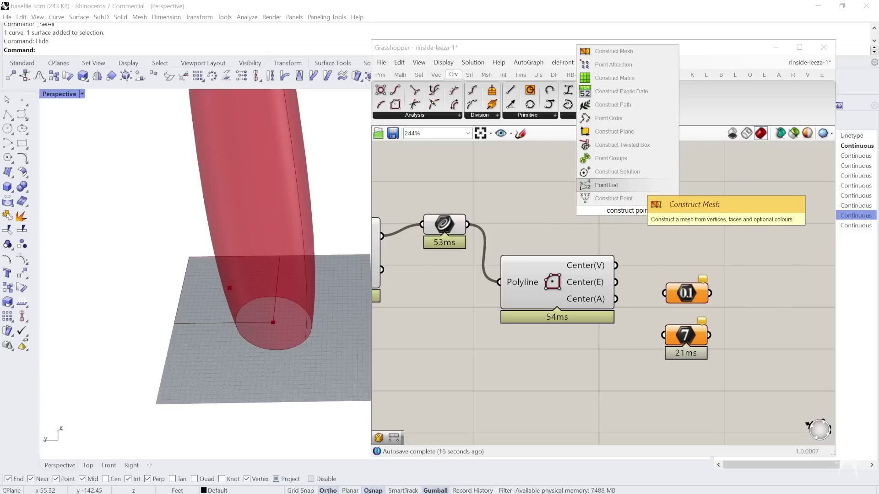
text(t)
key(Return)
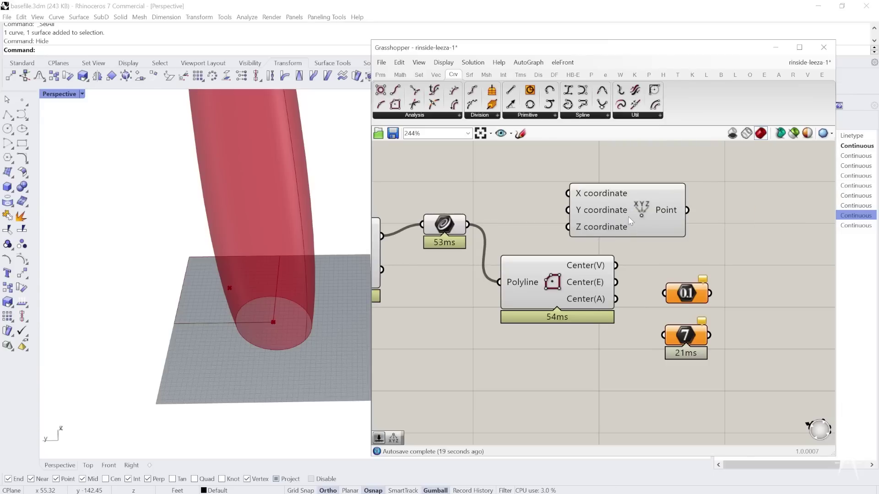
scroll(619, 243, down, 5)
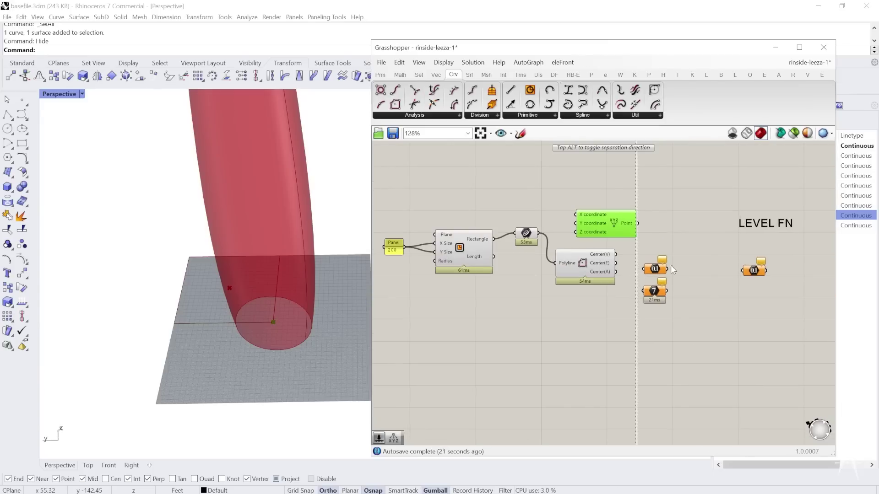
scroll(695, 246, up, 4)
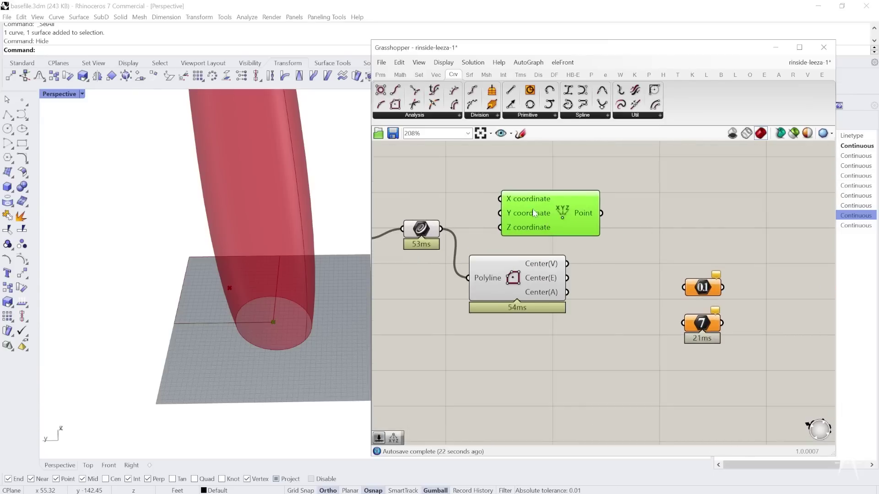
drag(549, 206, 638, 200)
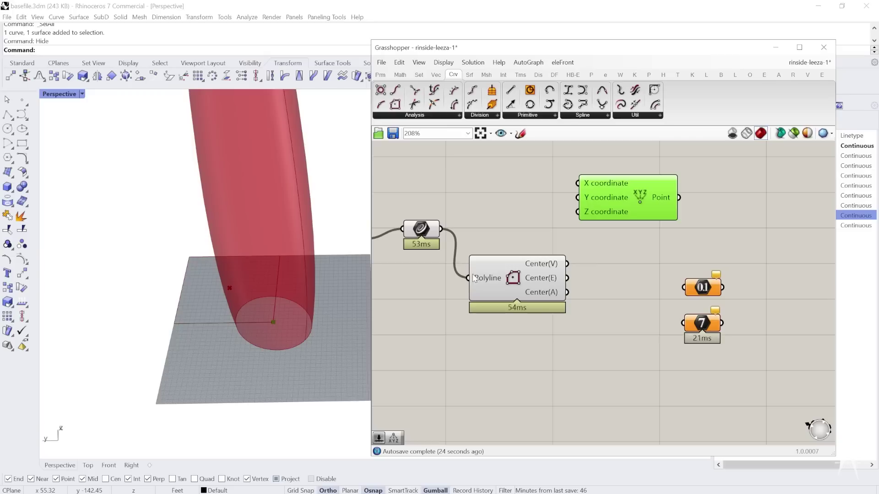
Step: Add a Move To Point component, placing it beyond the Construct Point component, which is repositioned directly above Polygon Center
click(421, 231)
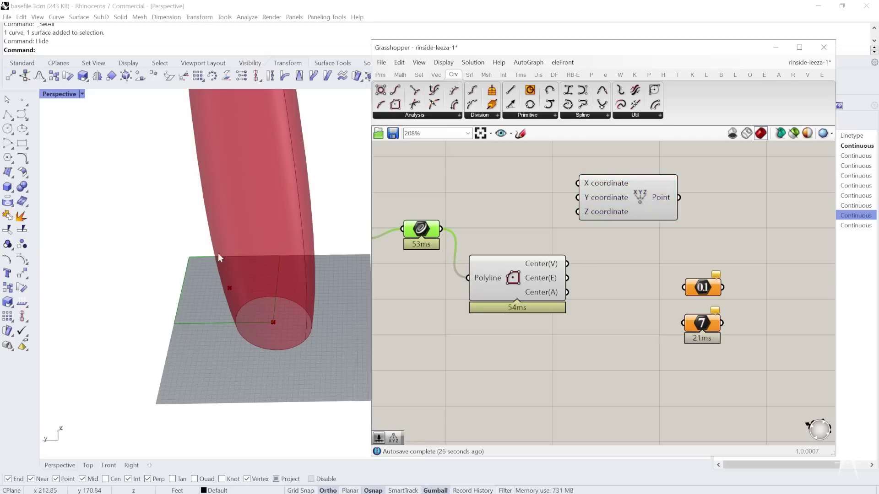
click(486, 192)
double_click(486, 191)
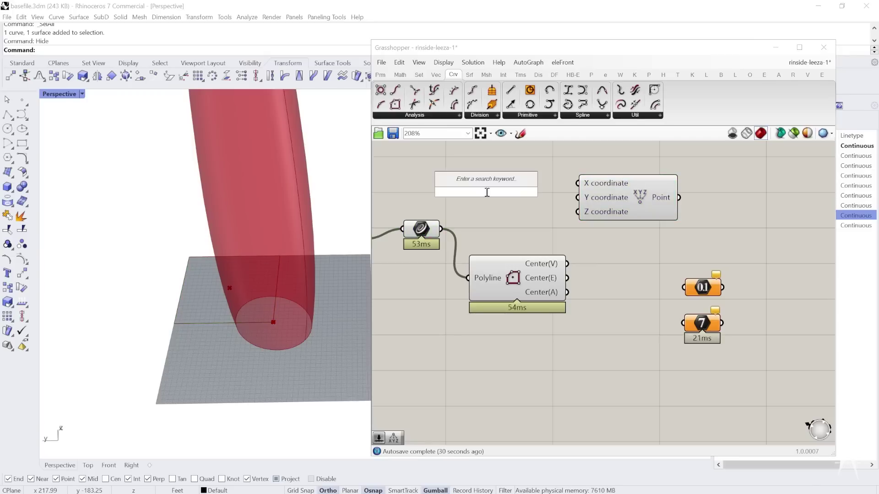
text(mov)
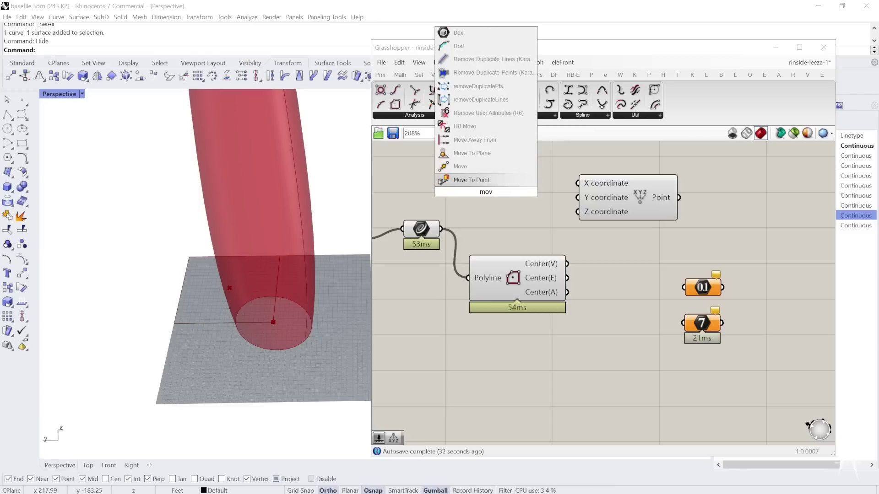
key(Return)
drag(486, 191, 625, 169)
scroll(523, 297, down, 2)
drag(595, 245, 520, 258)
scroll(572, 208, up, 2)
drag(572, 209, 628, 201)
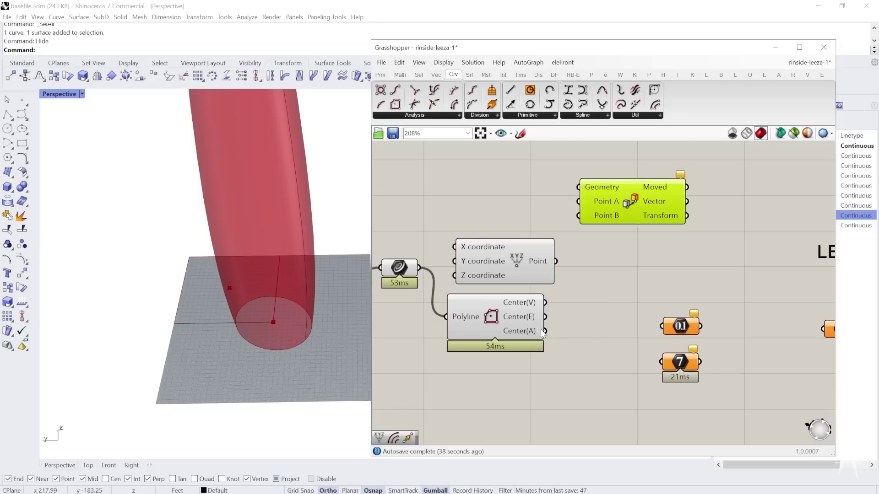
Step: Connect Center(V) to Point A, the constructed Point to Point B, and the Curve parameter to Geometry on Move To Point
click(529, 315)
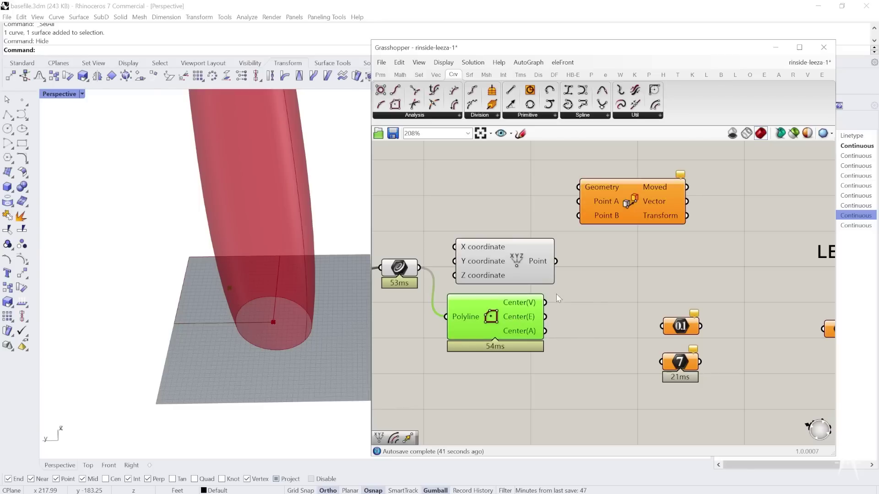
drag(545, 302, 580, 202)
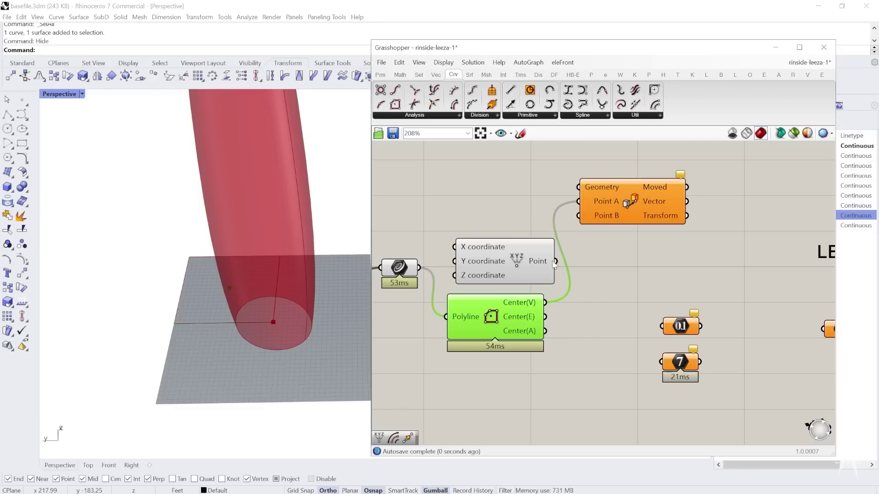
drag(555, 262, 578, 215)
drag(419, 267, 579, 187)
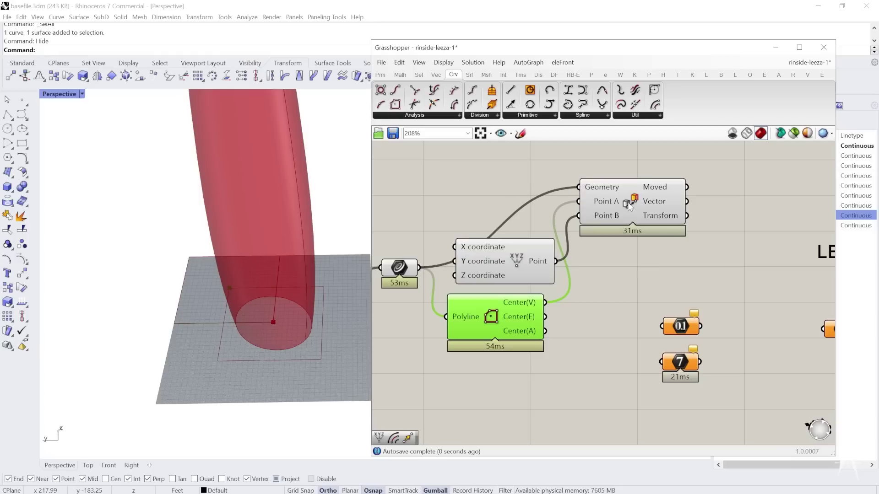
Step: Restore the multi-viewport layout and check in the Top view how the moved rectangle surrounds the tower
scroll(275, 325, down, 3)
click(67, 97)
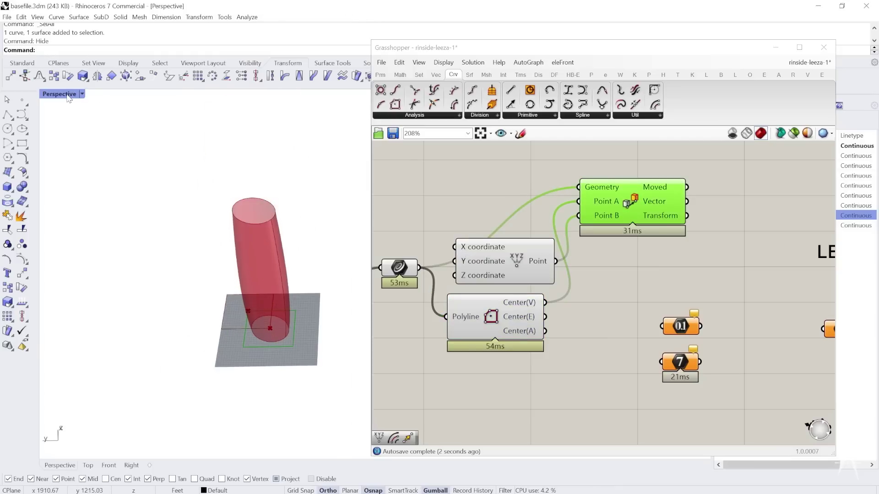
double_click(68, 95)
scroll(259, 184, down, 4)
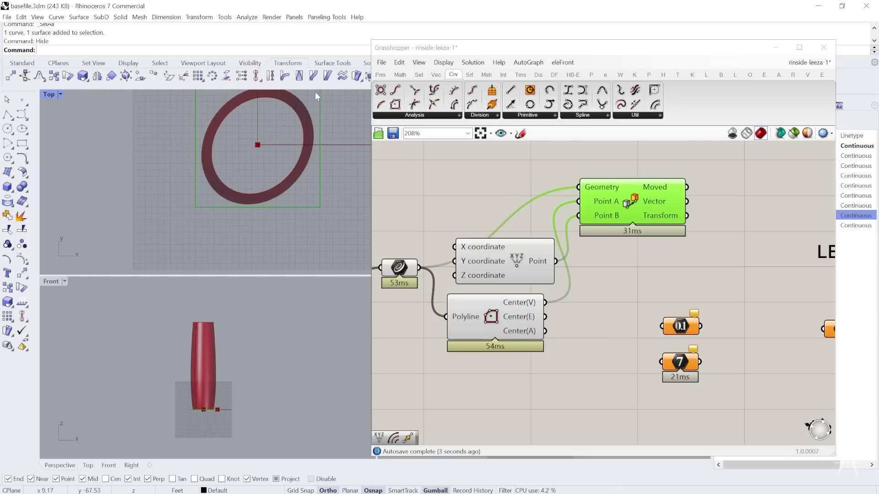
click(438, 190)
scroll(687, 306, down, 2)
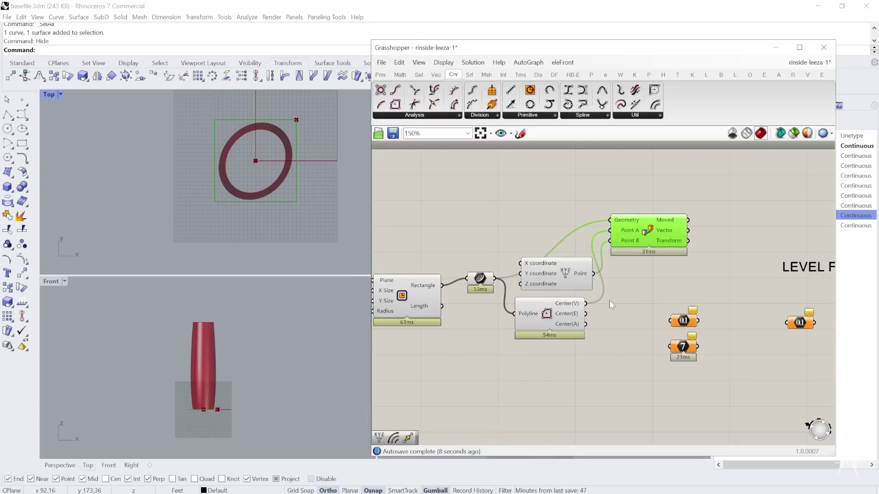
Step: Place Move To Point below Polygon Center, tighten the neighbouring components, and widen the gap before the orange LEVEL FN parameters
drag(635, 243, 575, 374)
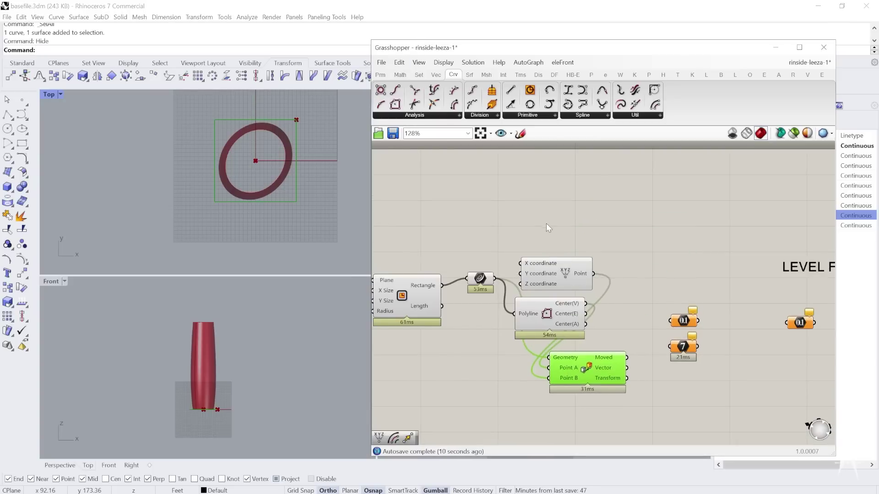
scroll(546, 224, down, 4)
drag(574, 298, 595, 304)
scroll(556, 270, up, 3)
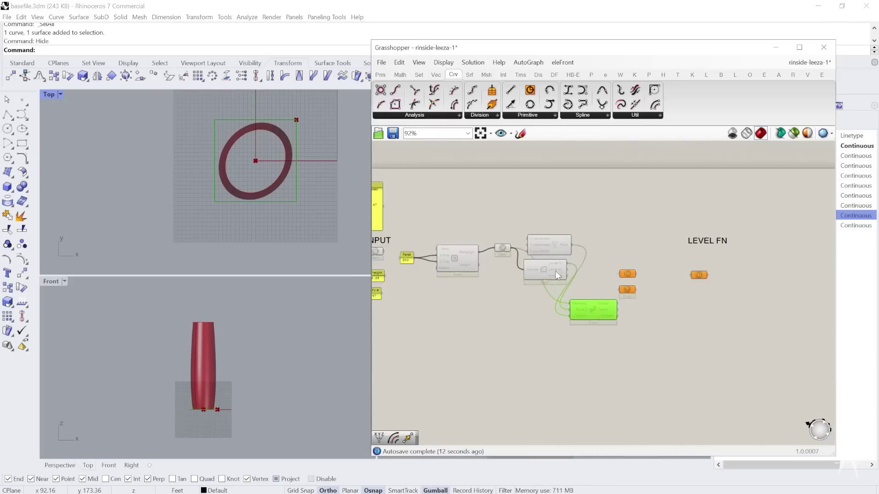
drag(528, 278, 508, 284)
click(555, 196)
drag(541, 234, 528, 234)
drag(531, 284, 551, 278)
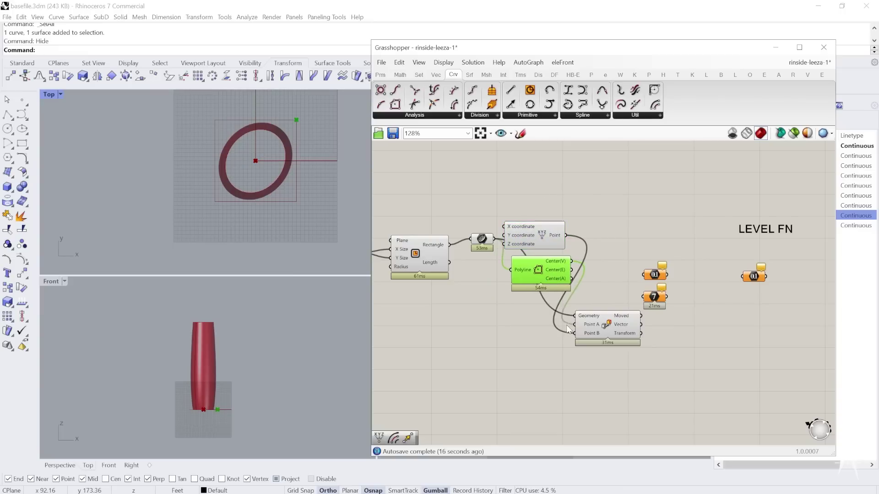
alt+drag(641, 302, 696, 302)
Step: Add a Series component beside the Flrheight and Flr # panels and locate it in the Sequence group of Sets
scroll(660, 240, down, 2)
scroll(555, 267, down, 1)
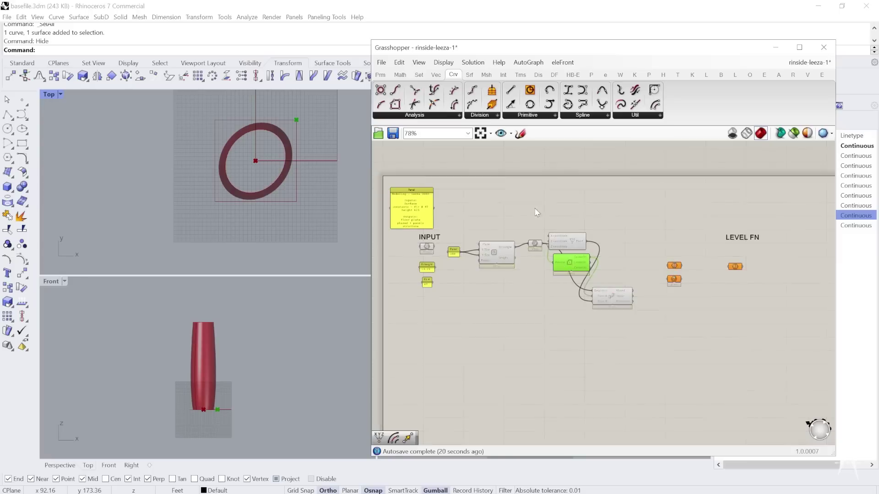
scroll(452, 311, up, 2)
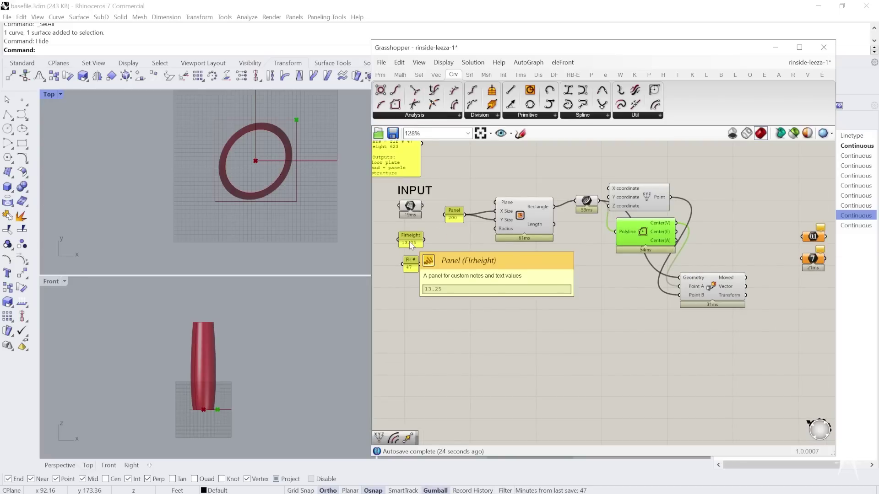
click(460, 267)
double_click(460, 267)
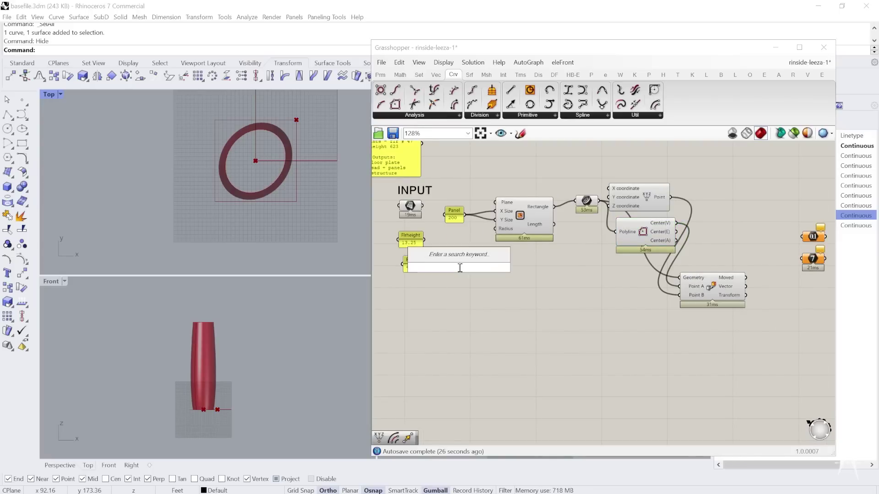
text(seri)
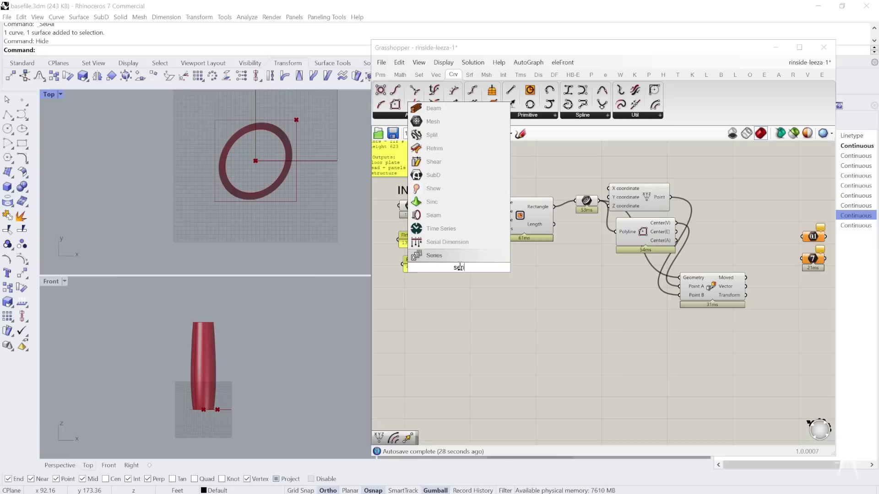
key(Return)
drag(465, 264, 499, 272)
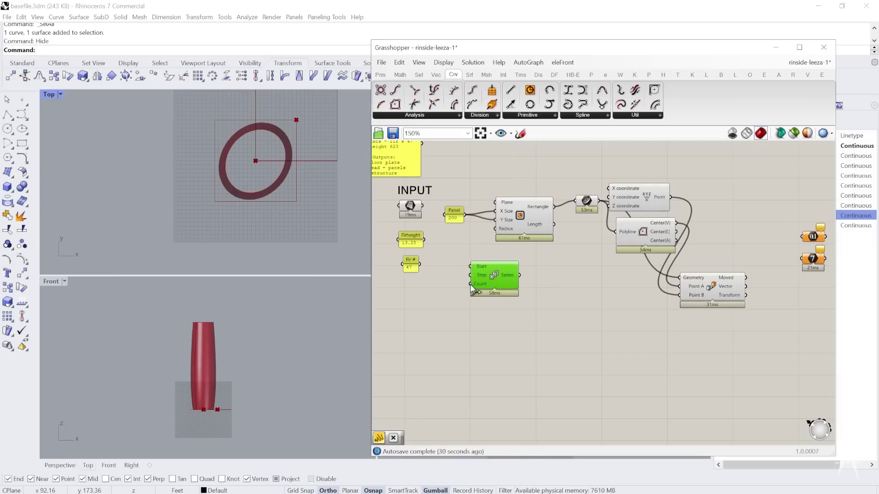
scroll(470, 284, up, 1)
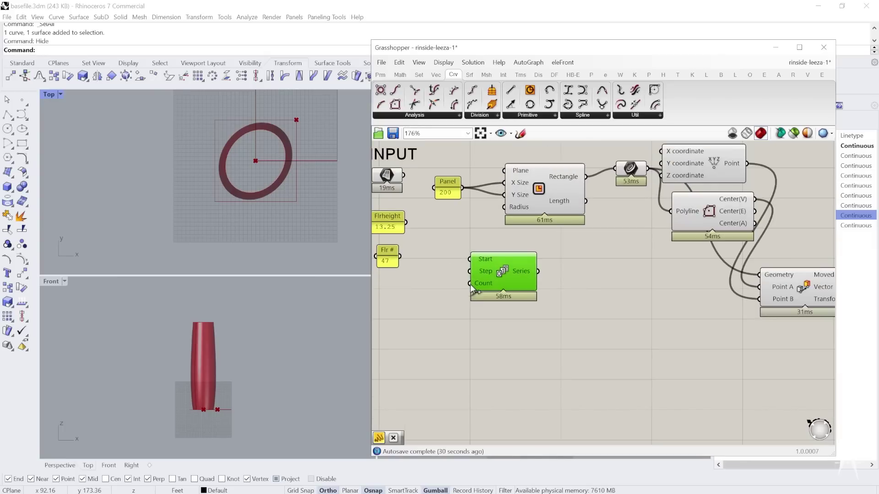
click(419, 75)
click(472, 114)
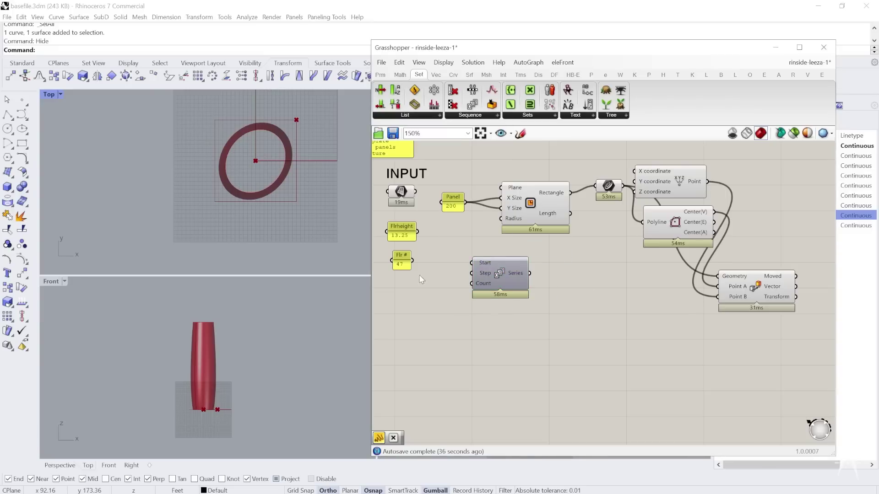
Step: Connect the Flrheight panel to Step and the Flr # panel to Count on Series, and place Series lower on the canvas
scroll(420, 275, up, 2)
right_click(447, 234)
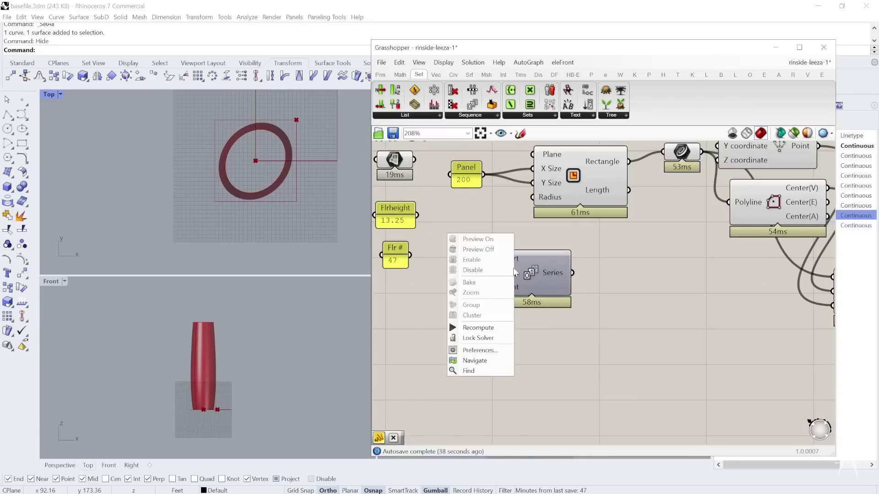
key(Escape)
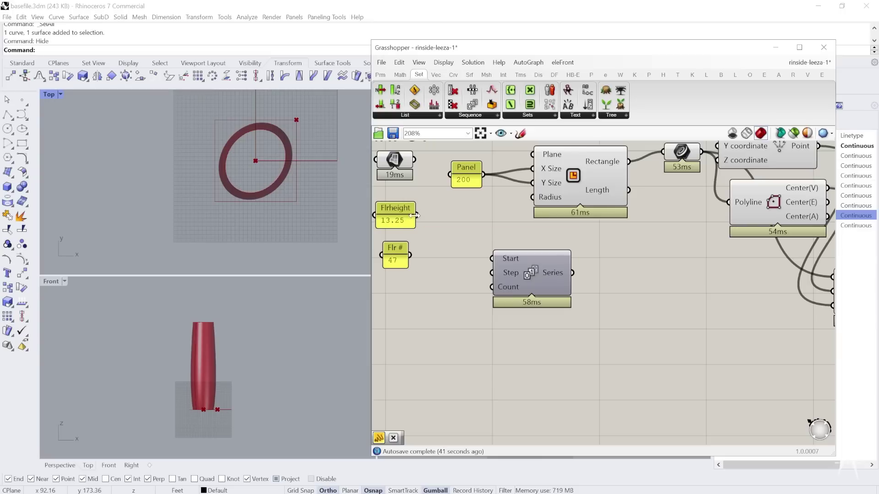
drag(416, 215, 492, 274)
drag(409, 256, 492, 287)
click(539, 279)
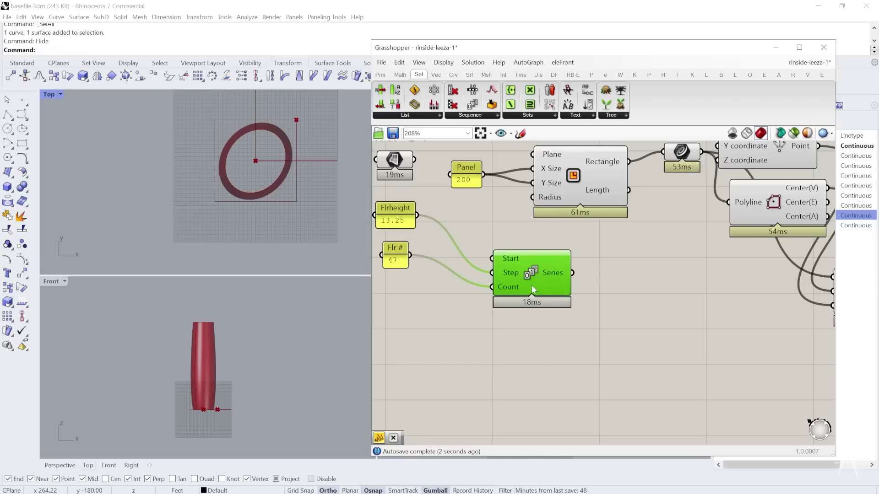
drag(531, 283, 567, 334)
click(647, 320)
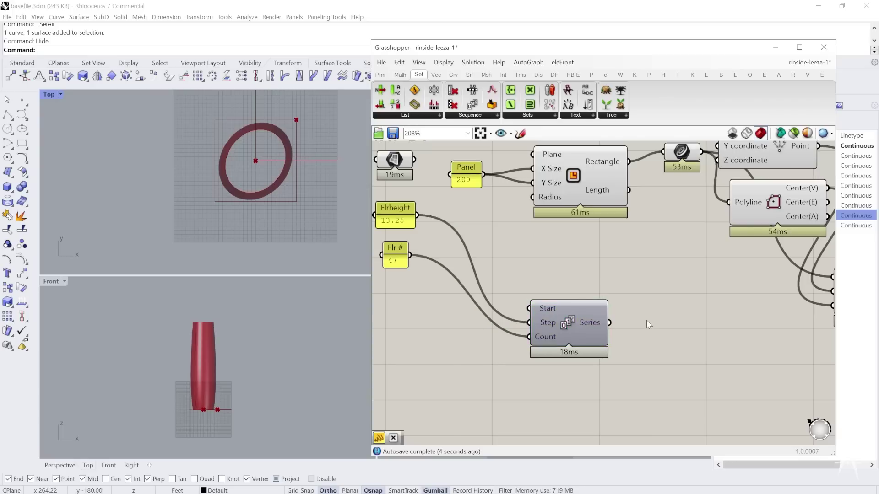
Step: Add a Panel fed by the Series output and position it below and beyond the Series component
double_click(646, 320)
text(pa)
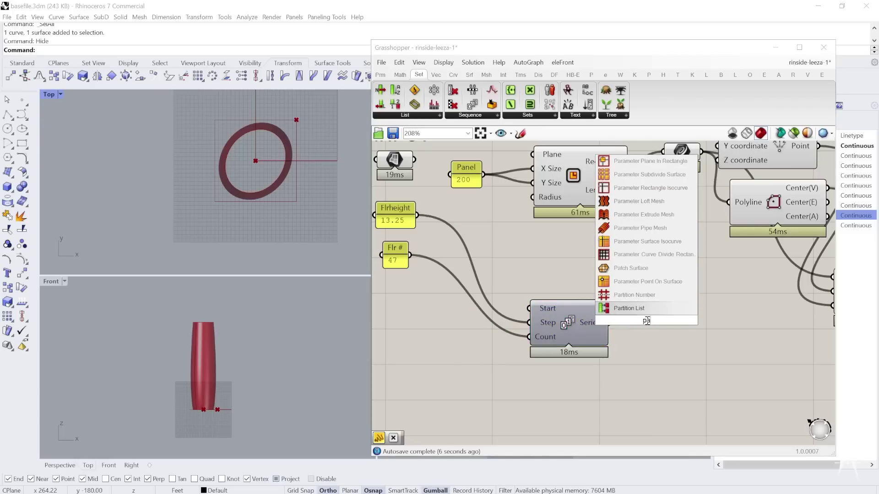
key(Up)
key(Up)
key(Return)
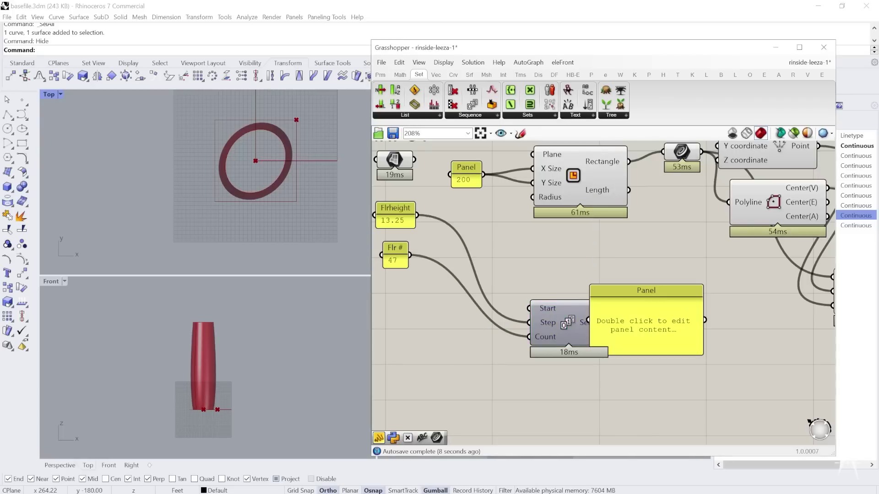
drag(648, 324, 692, 334)
drag(609, 322, 631, 328)
scroll(535, 284, down, 2)
scroll(669, 369, up, 4)
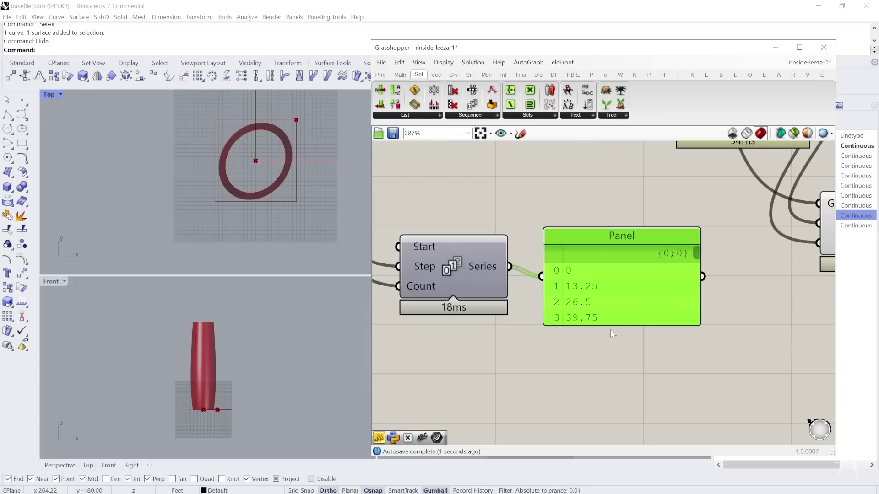
drag(600, 291, 607, 385)
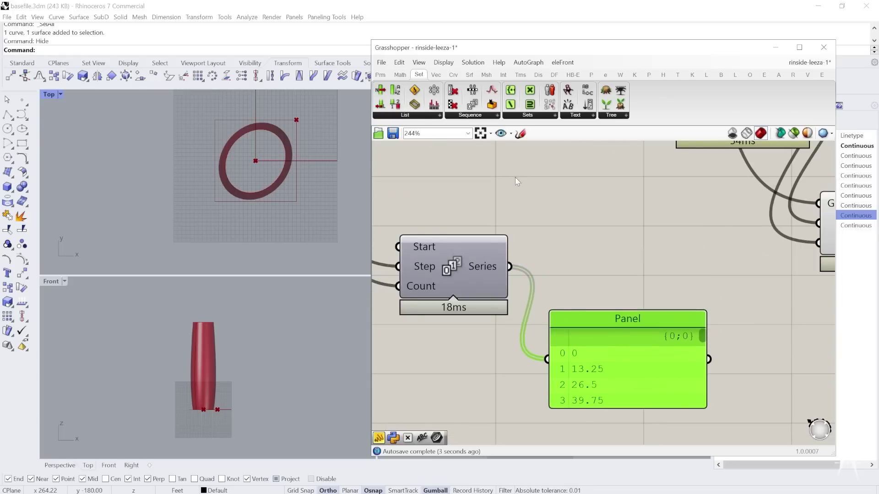
Step: Turn off Draw Icons so that the canvas components show their text names
scroll(515, 177, down, 5)
scroll(584, 341, down, 1)
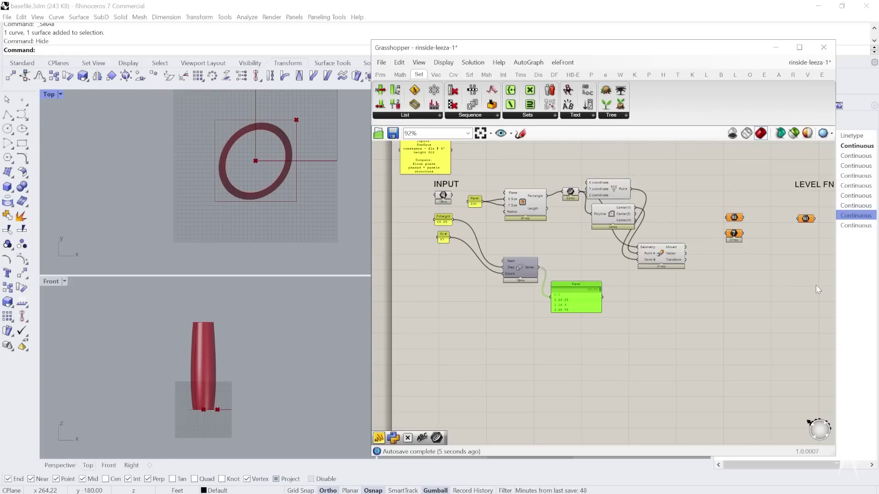
right_drag(762, 287, 753, 287)
click(445, 66)
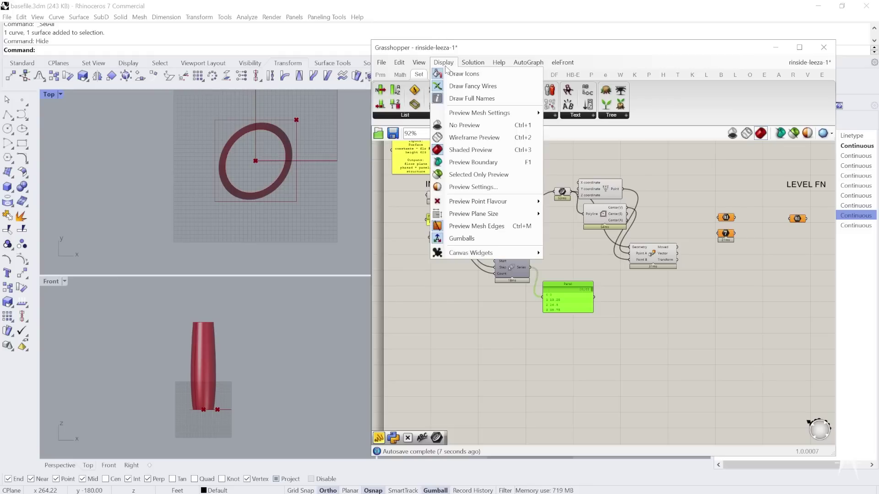
click(463, 74)
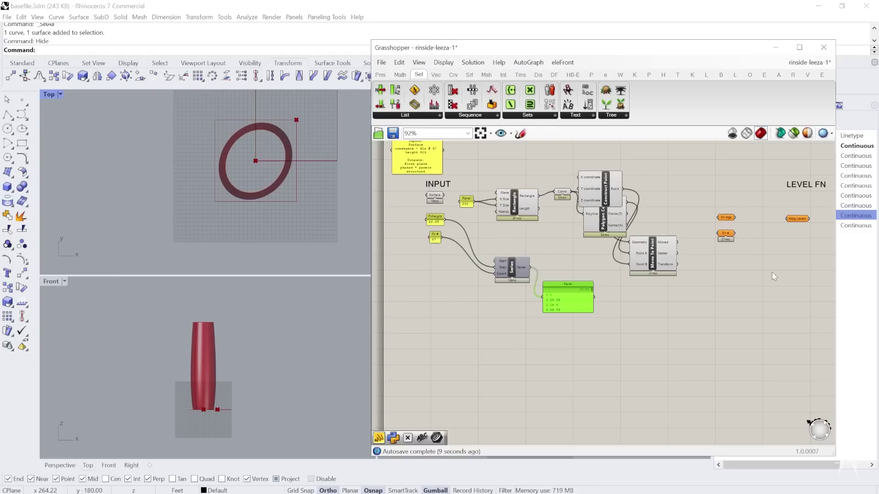
Step: Raise Construct Point clear of the overlapping Polygon Center, and shift the Bldg Levels parameter lower on the canvas
scroll(748, 256, up, 2)
scroll(755, 222, down, 1)
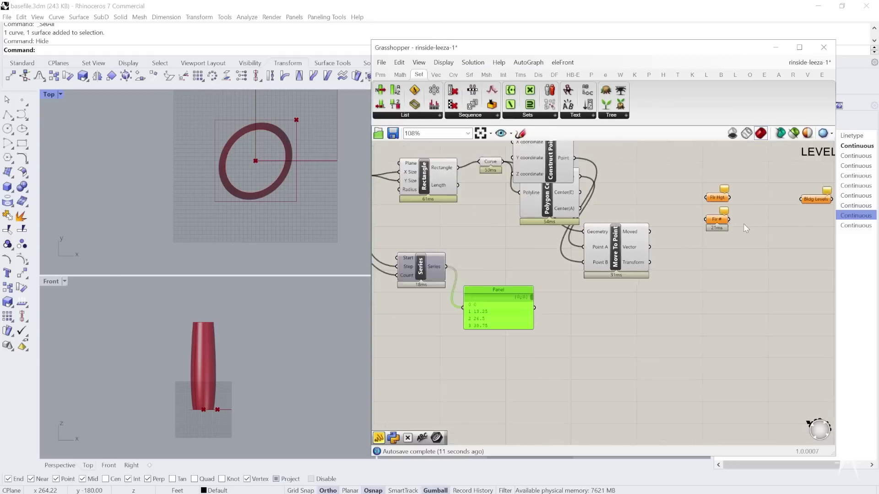
scroll(746, 228, down, 1)
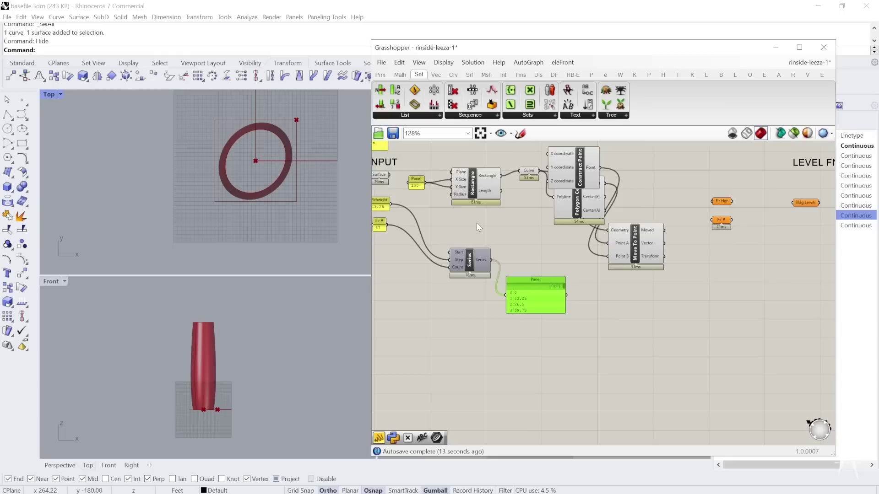
scroll(477, 222, up, 2)
scroll(595, 308, down, 1)
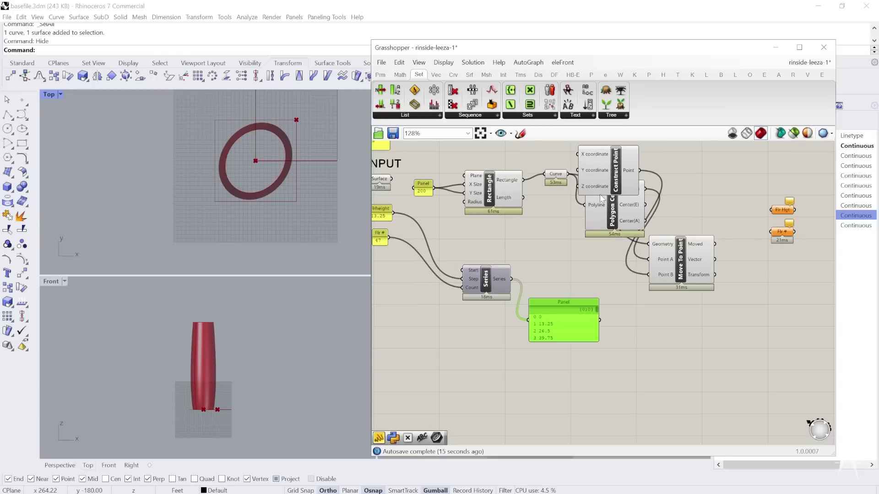
scroll(611, 161, up, 1)
drag(613, 170, 623, 145)
scroll(556, 294, down, 2)
right_drag(590, 398, 584, 369)
scroll(579, 368, up, 1)
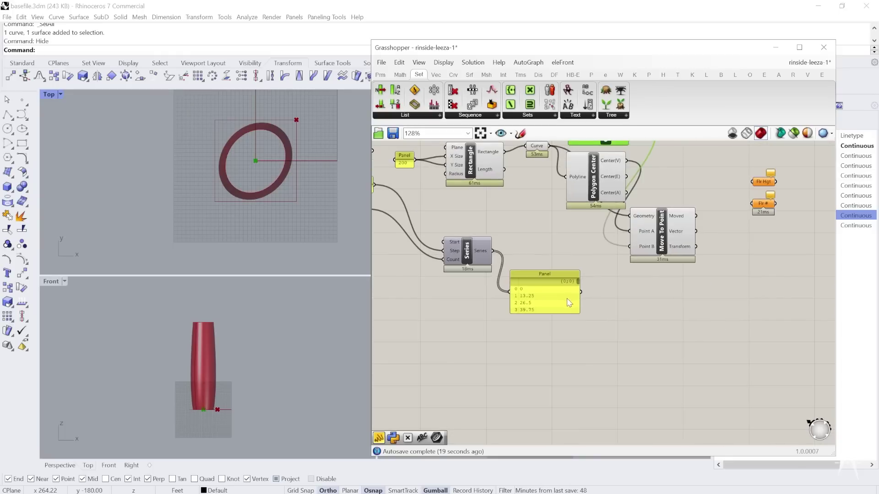
right_drag(634, 271, 583, 271)
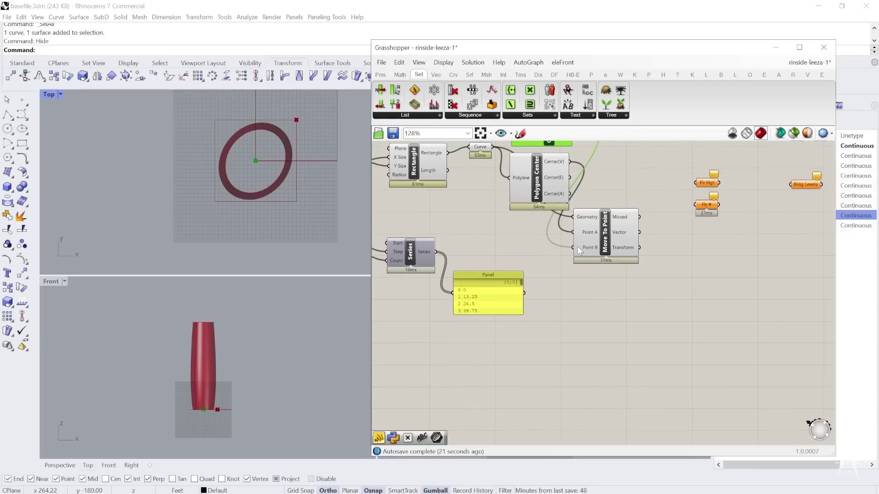
right_click(584, 271)
drag(814, 183, 811, 287)
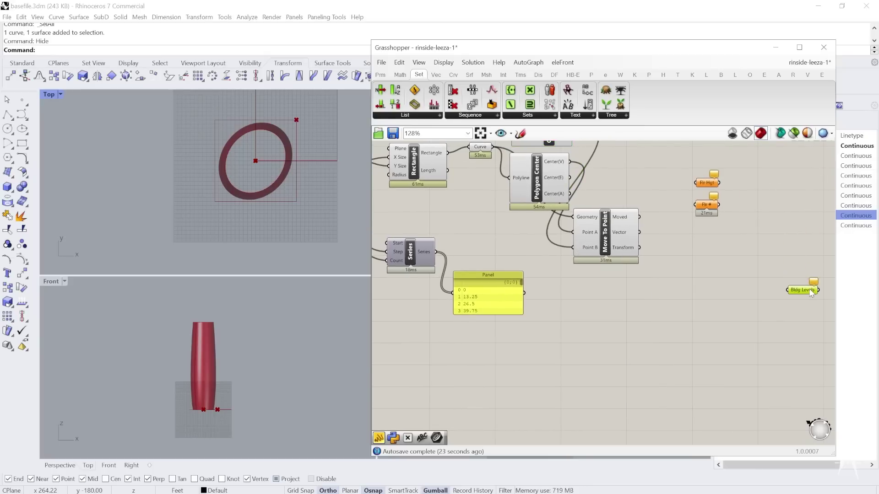
scroll(712, 183, up, 1)
scroll(712, 183, down, 3)
Step: Move the Flr Hgt and Flr # parameters beside the input panels and connect the Flrheight and Flr # panels to them
click(710, 183)
shift+click(710, 197)
drag(712, 204, 463, 212)
scroll(435, 196, up, 3)
drag(435, 180, 466, 187)
drag(416, 209, 466, 212)
scroll(496, 235, down, 1)
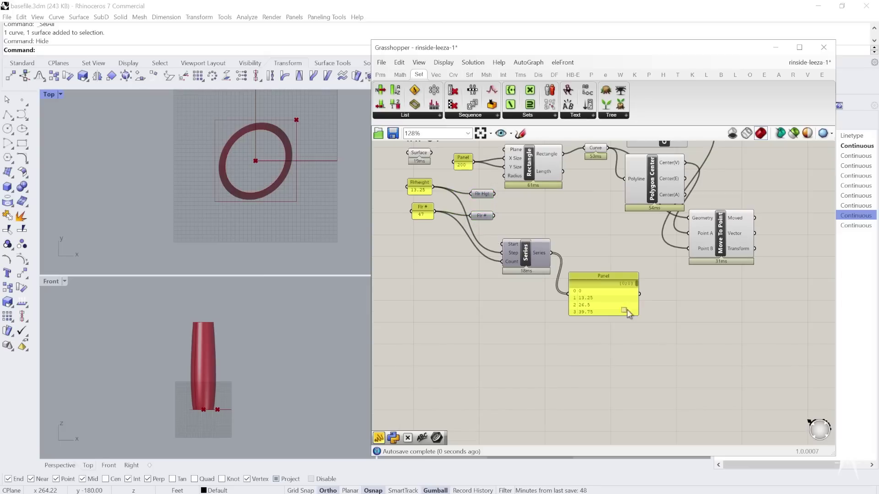
Step: Move Bldg Levels near the Series component, lower Series on the canvas, and connect the Series output to Bldg Levels
scroll(657, 320, up, 1)
right_drag(620, 319, 587, 313)
scroll(614, 273, down, 3)
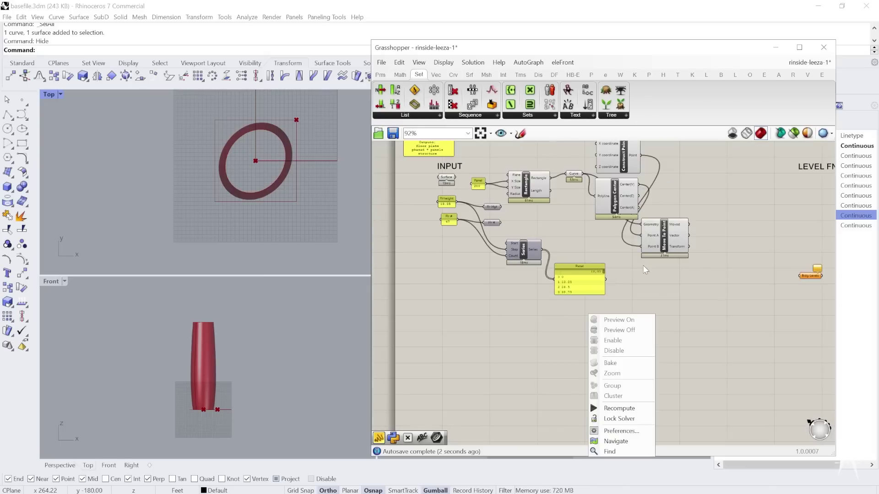
click(813, 276)
drag(814, 276, 504, 299)
drag(537, 246, 534, 293)
scroll(567, 291, up, 3)
click(589, 270)
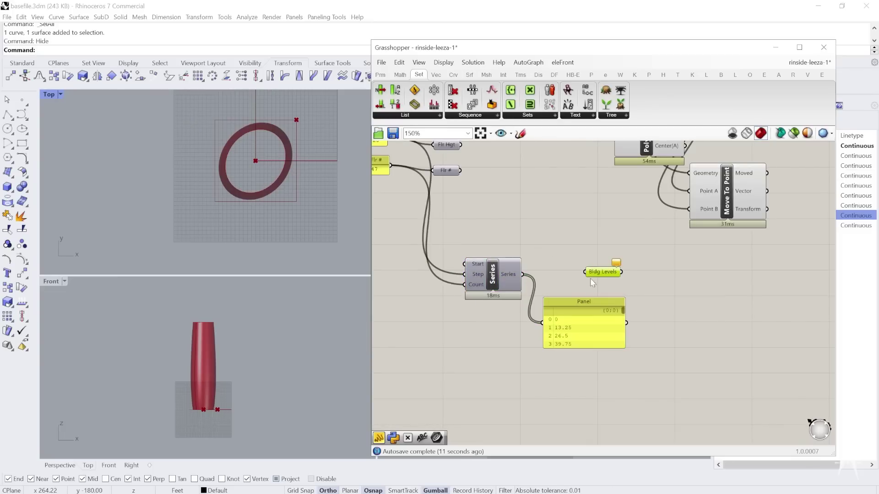
scroll(575, 281, up, 2)
drag(505, 275, 588, 273)
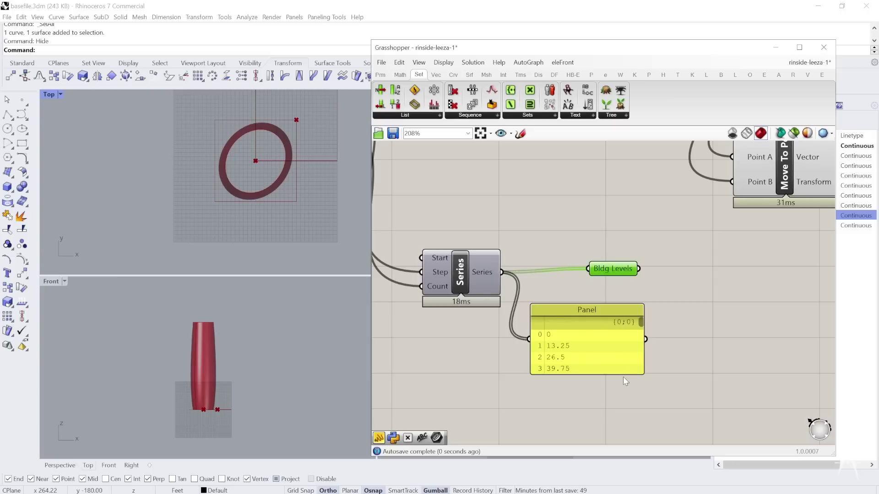
Step: Enlarge the Series panel to check its last level values, and align Bldg Levels with the Series output
drag(622, 375, 629, 435)
scroll(599, 312, down, 2)
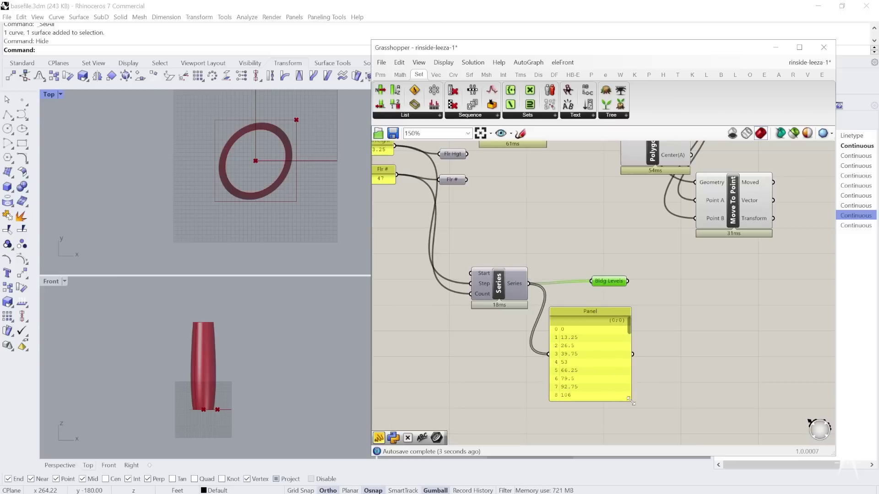
scroll(633, 399, up, 3)
drag(626, 279, 630, 405)
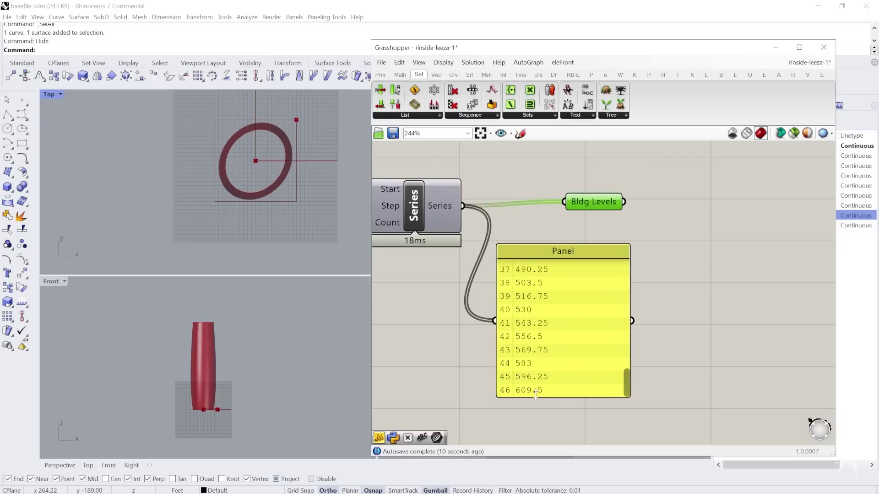
scroll(530, 274, down, 3)
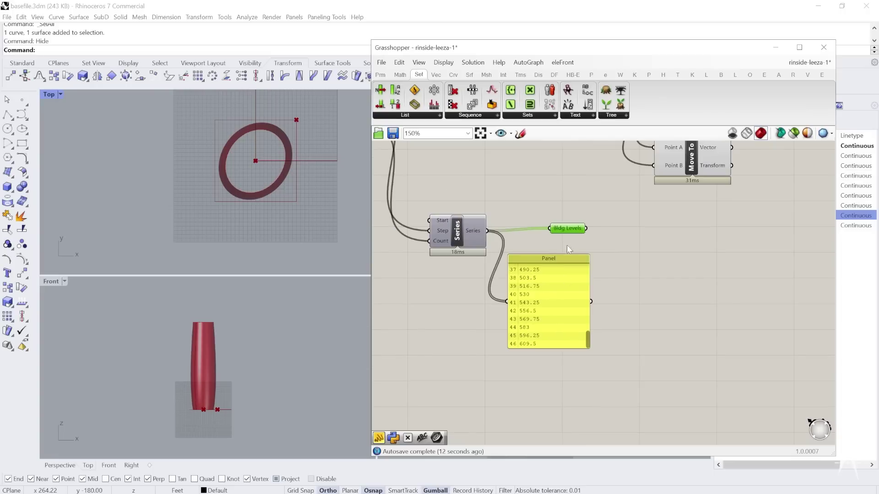
drag(579, 232, 581, 234)
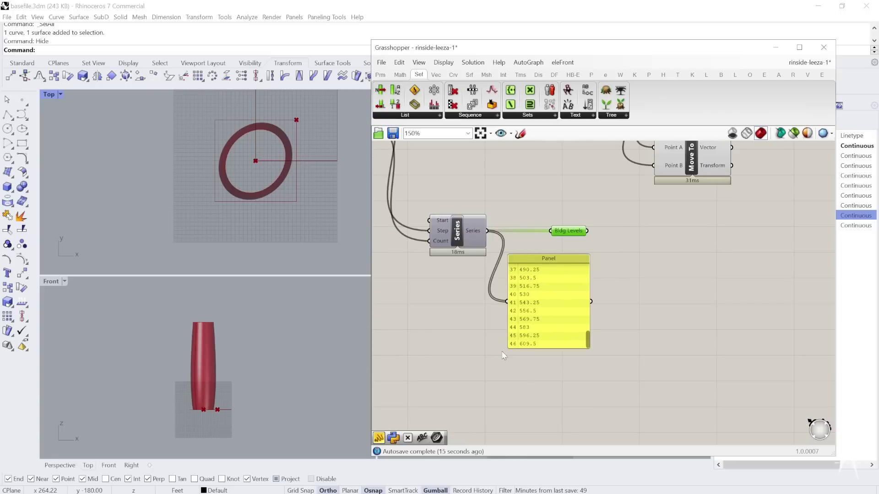
Step: Add an Insert Items component on the empty canvas beyond the Bldg Levels parameter
scroll(658, 259, up, 2)
double_click(648, 253)
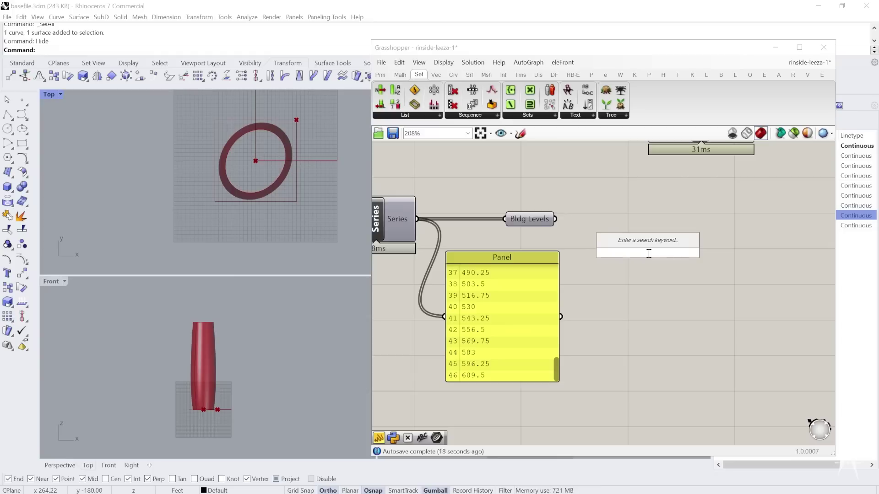
click(422, 114)
click(424, 114)
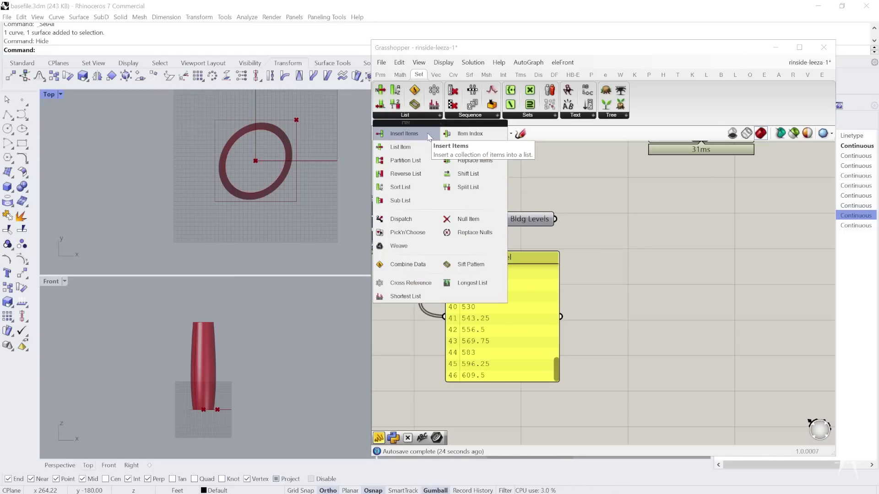
click(431, 132)
click(646, 245)
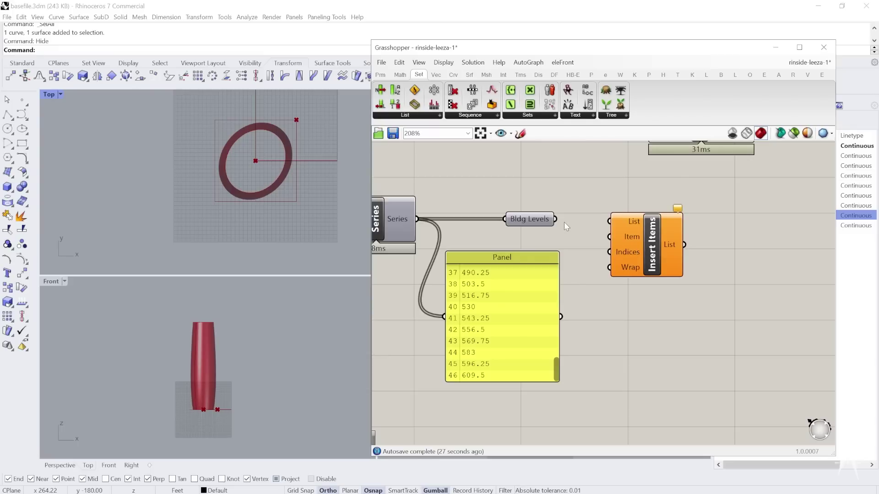
drag(635, 238, 654, 263)
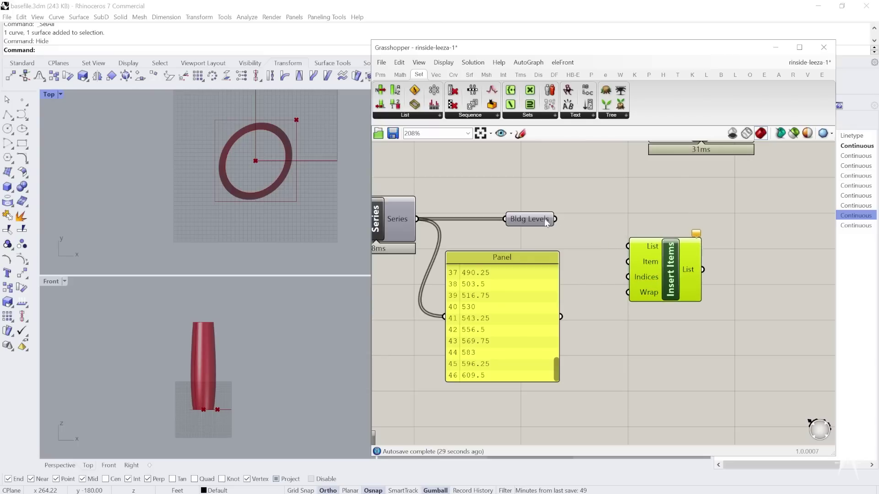
Step: Connect Bldg Levels to the List input of Insert Items and move Insert Items farther away from the Series panel
drag(554, 220, 606, 234)
mouse_move(547, 229)
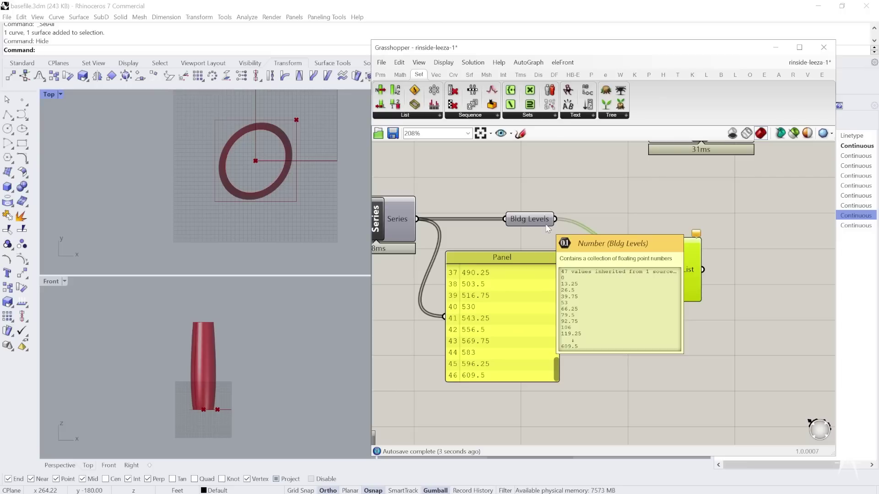
drag(667, 270, 707, 264)
double_click(608, 278)
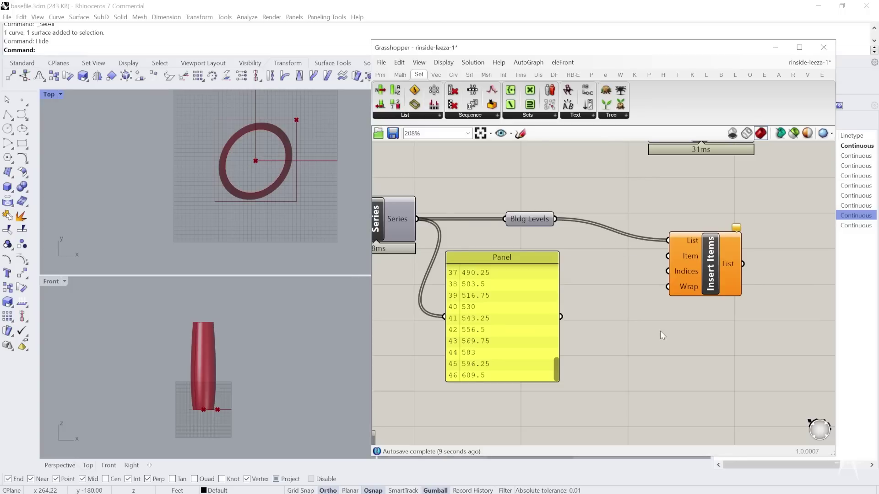
Step: Add a Multiplication component just above the Series component, near the Flr Hgt and Flr # parameters
scroll(660, 331, down, 2)
right_drag(549, 365, 549, 357)
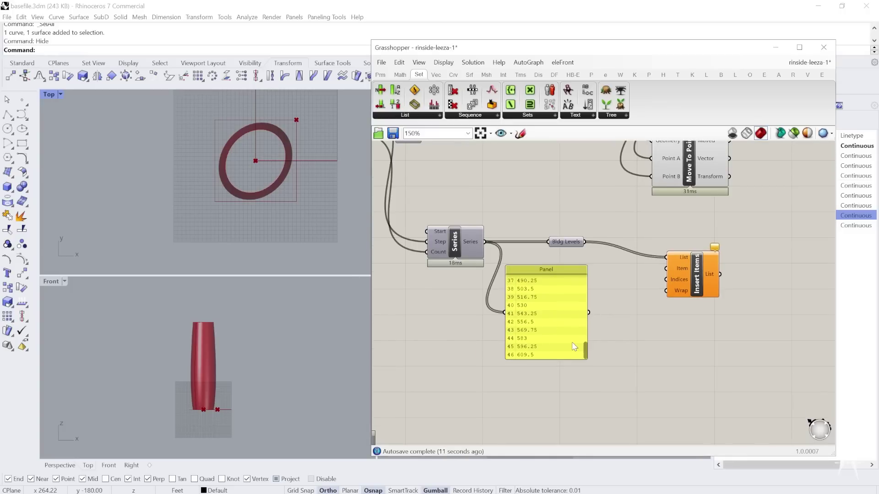
scroll(573, 344, down, 2)
scroll(397, 188, up, 1)
scroll(397, 187, up, 1)
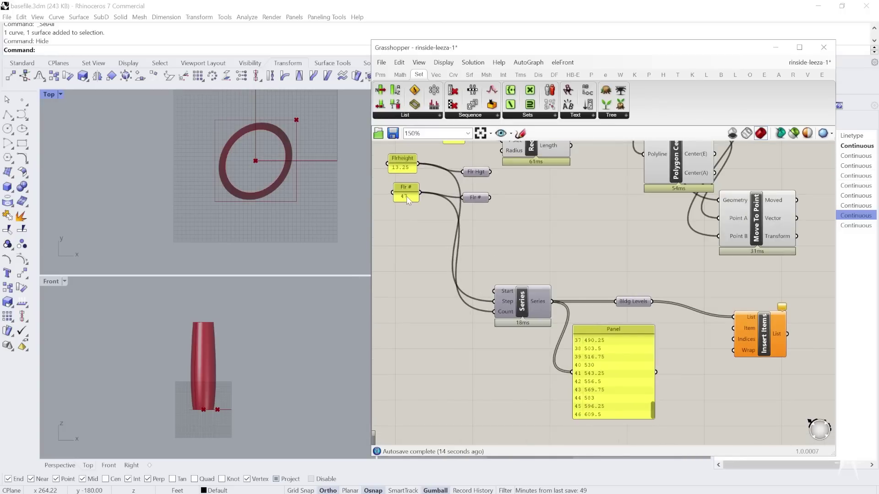
double_click(446, 259)
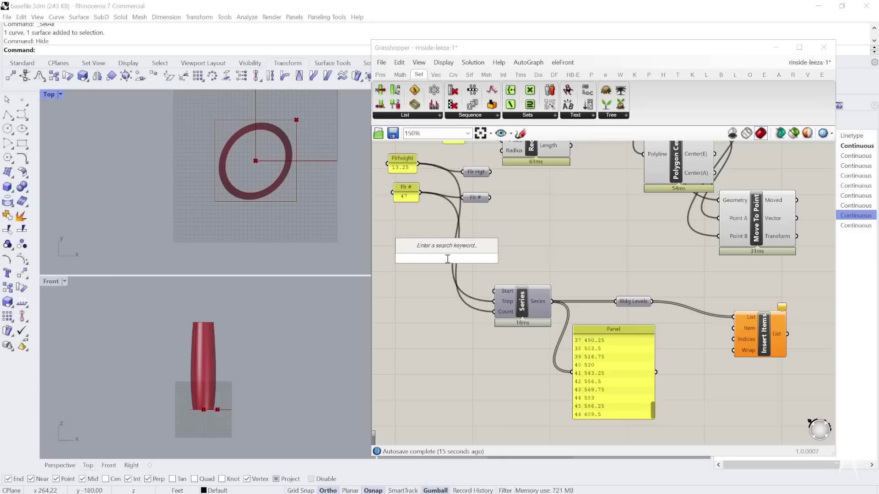
text(*)
key(Return)
drag(447, 259, 533, 249)
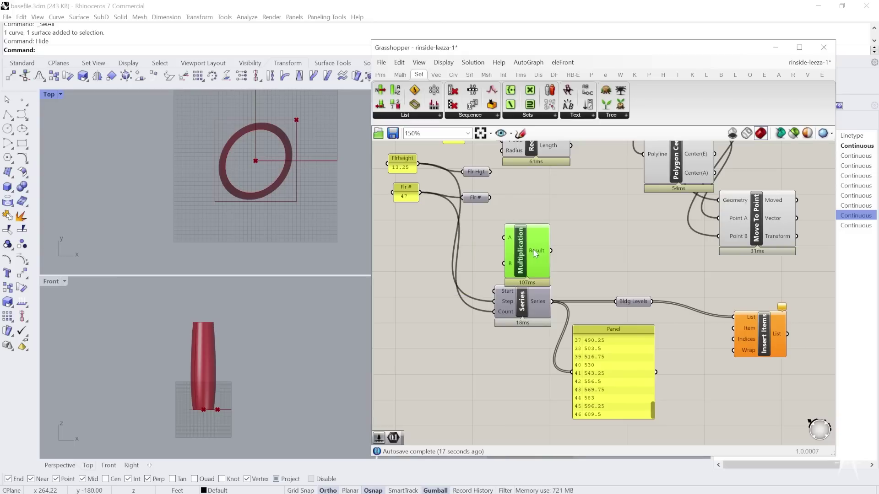
Step: Connect Flr Hgt to input A and Flr # to input B of the Multiplication component
scroll(528, 213, up, 2)
drag(476, 156, 505, 246)
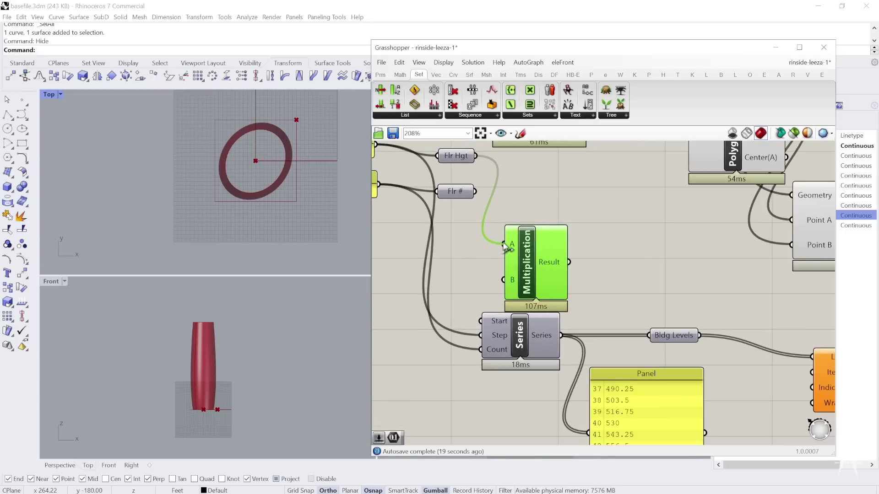
drag(475, 191, 504, 280)
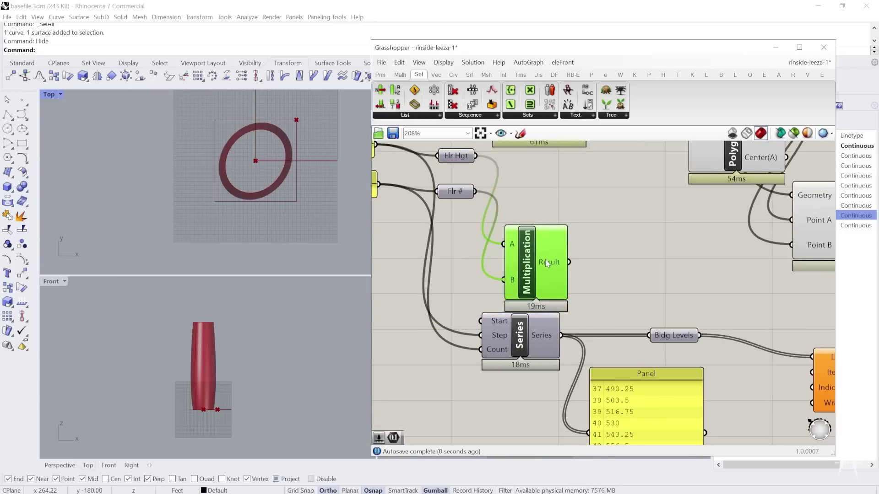
mouse_move(553, 259)
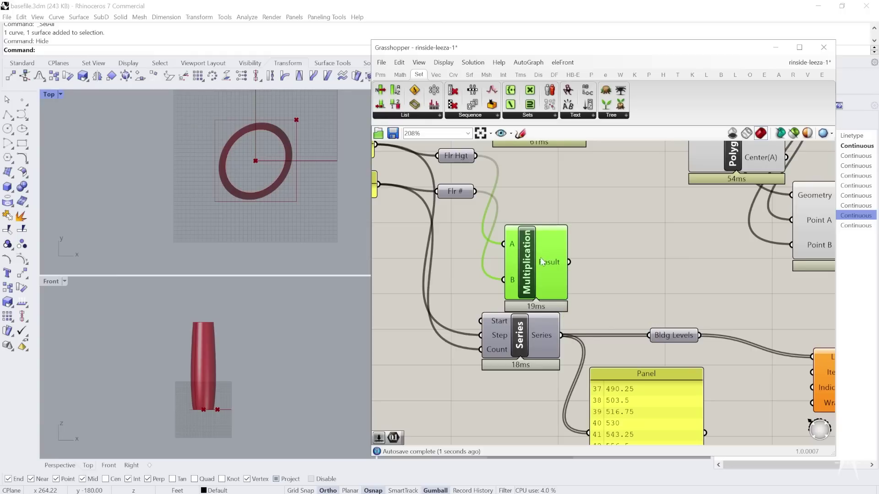
Step: Connect the Multiplication Result to the Item input of Insert Items
scroll(540, 257, down, 2)
right_drag(535, 257, 478, 237)
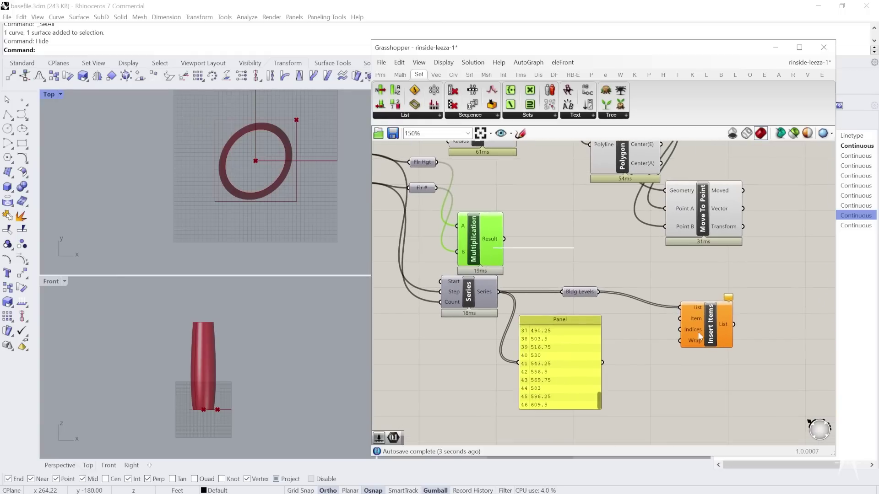
scroll(697, 336, up, 2)
mouse_move(685, 345)
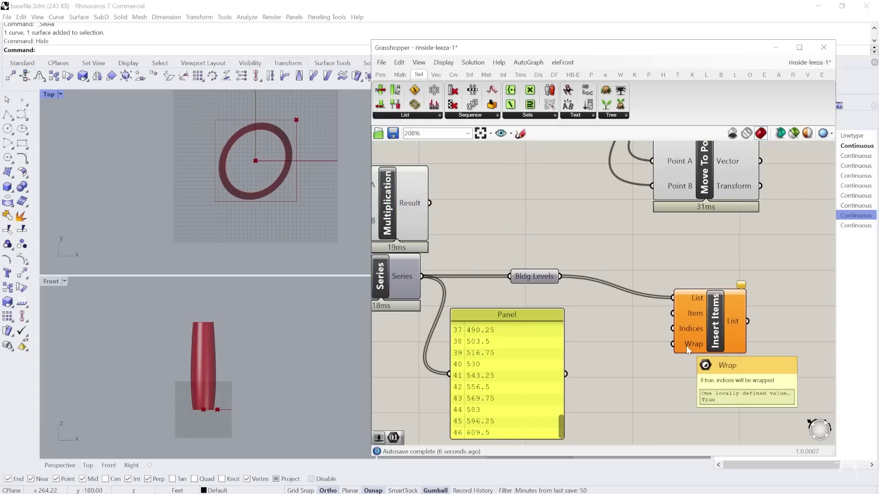
scroll(658, 277, down, 1)
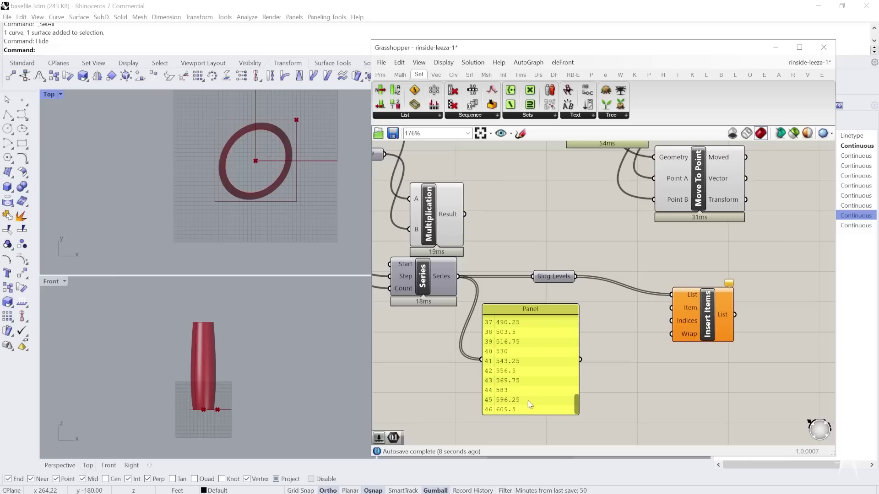
scroll(509, 413, up, 1)
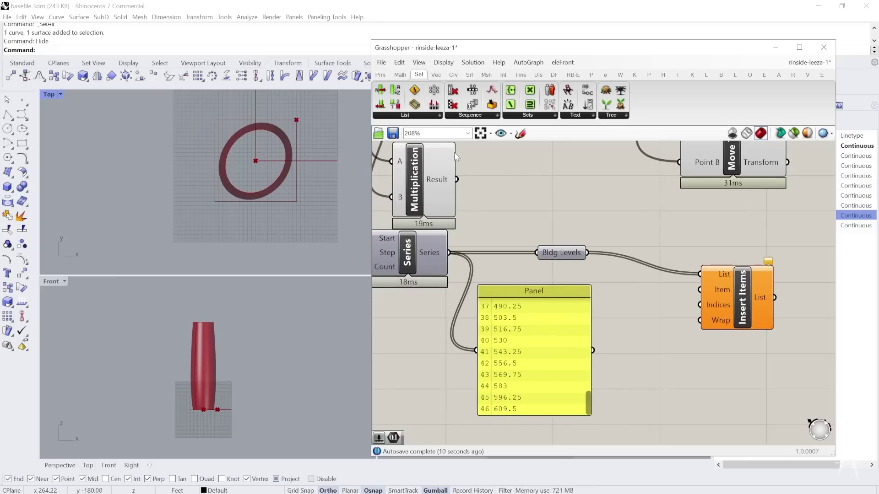
drag(456, 178, 699, 289)
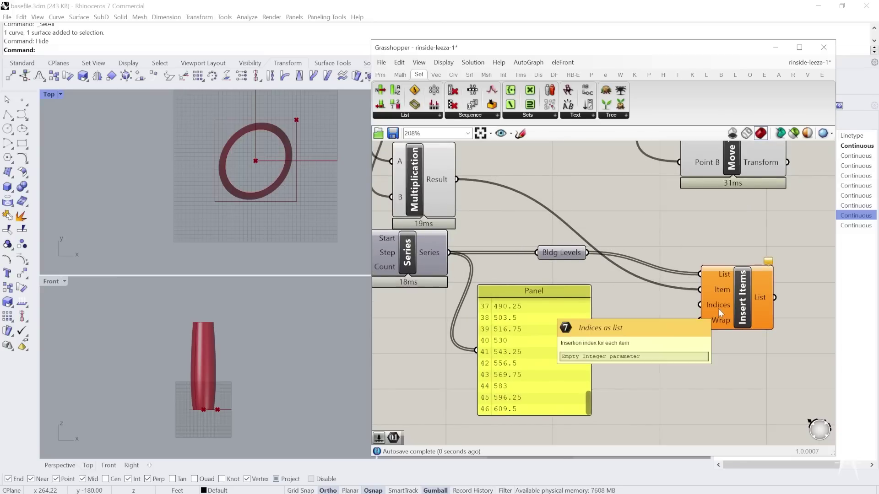
Step: Add a List Length component between the Series panel and Insert Items
double_click(656, 315)
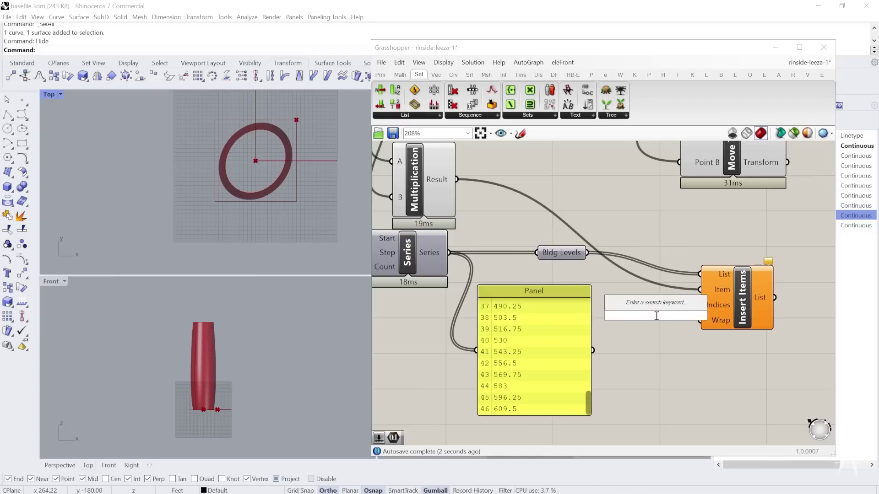
text(len)
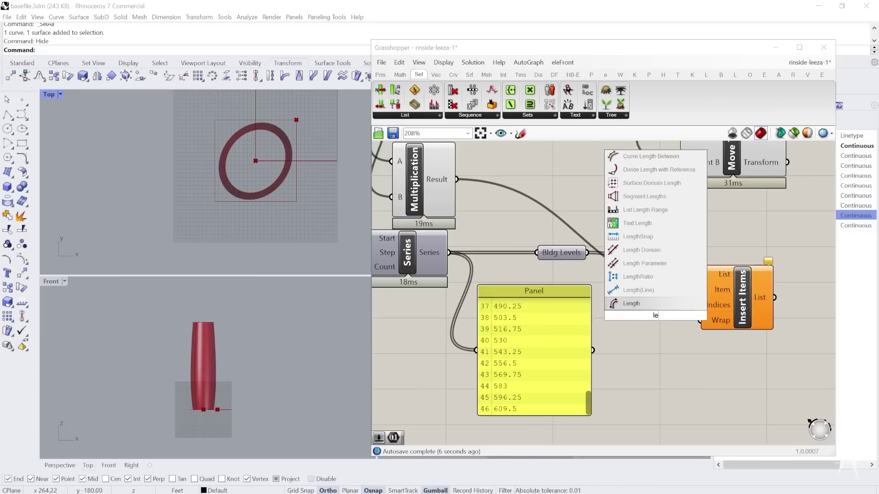
key(BackSpace)
key(BackSpace)
text(list)
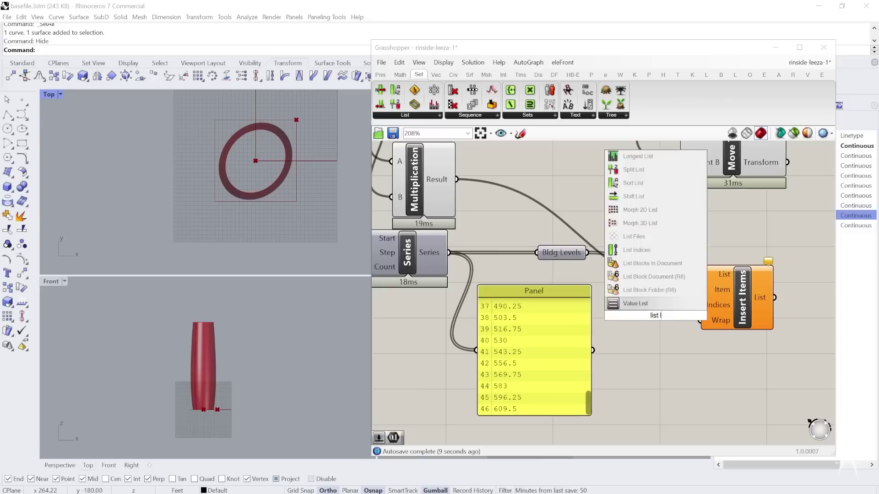
text( le)
click(637, 290)
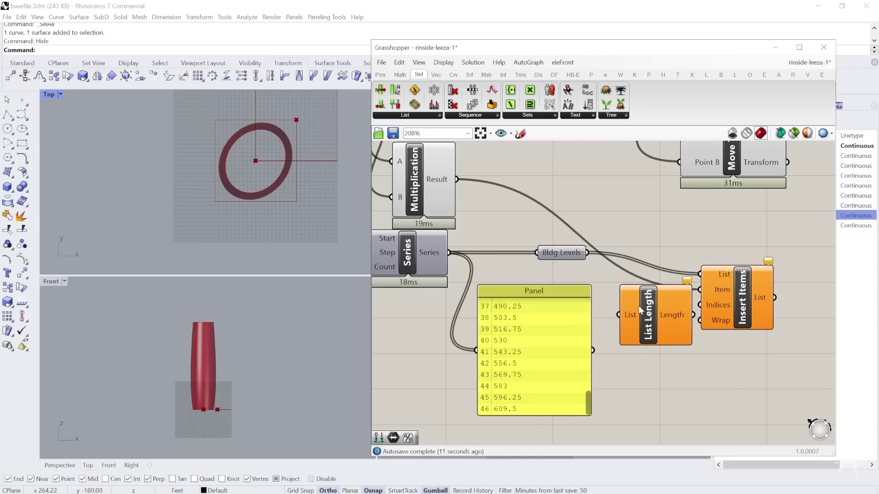
Step: Feed Bldg Levels through List Length into the Indices input of Insert Items, shifting Insert Items aside to make room
drag(587, 253, 621, 339)
drag(743, 321, 771, 321)
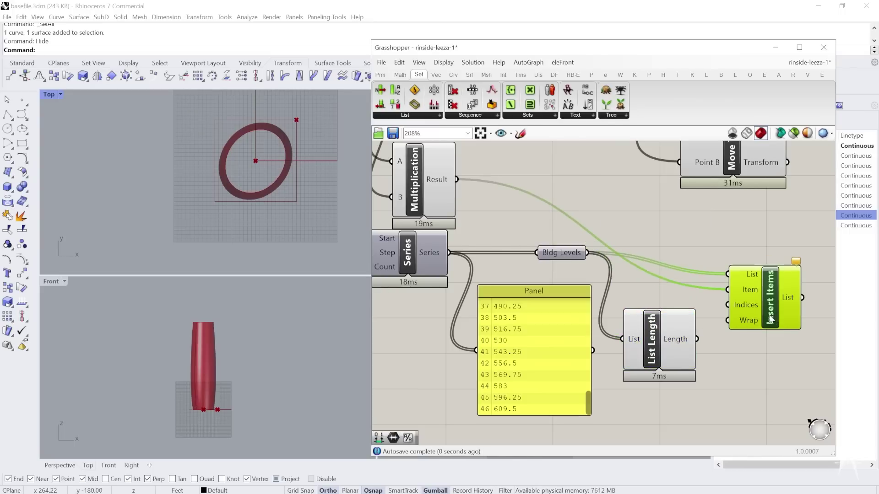
scroll(745, 332, up, 1)
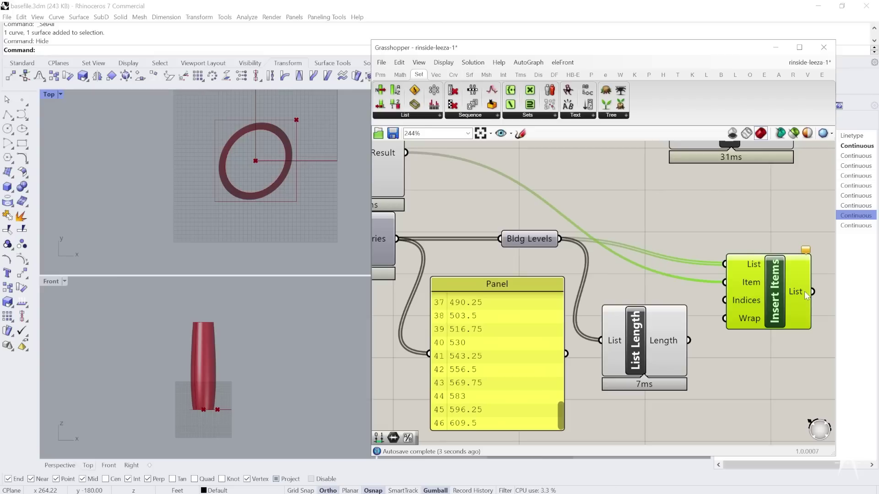
mouse_move(752, 268)
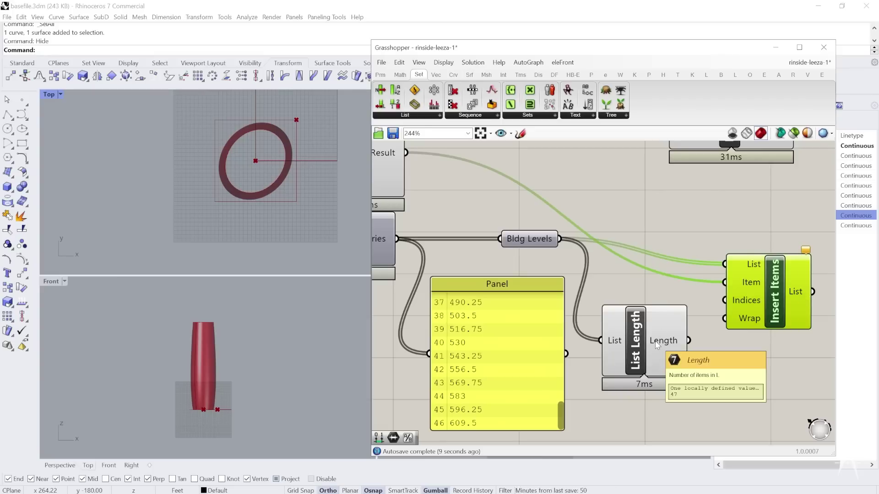
drag(688, 341, 721, 315)
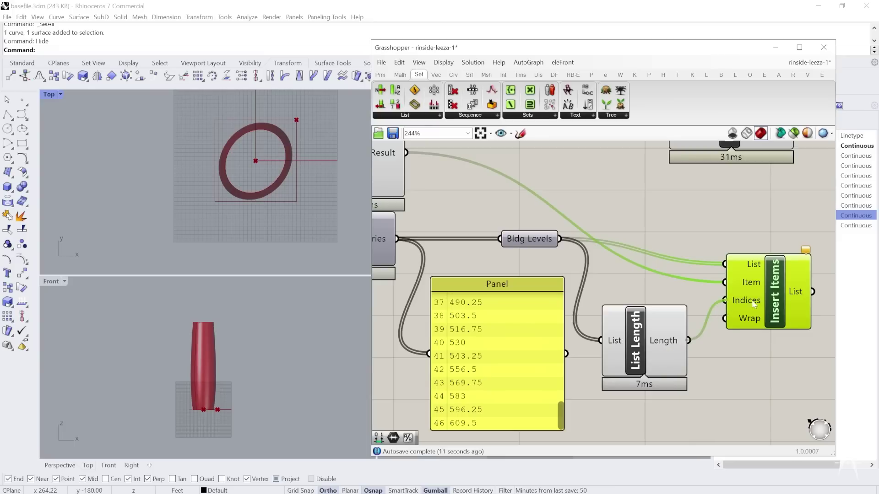
mouse_move(802, 295)
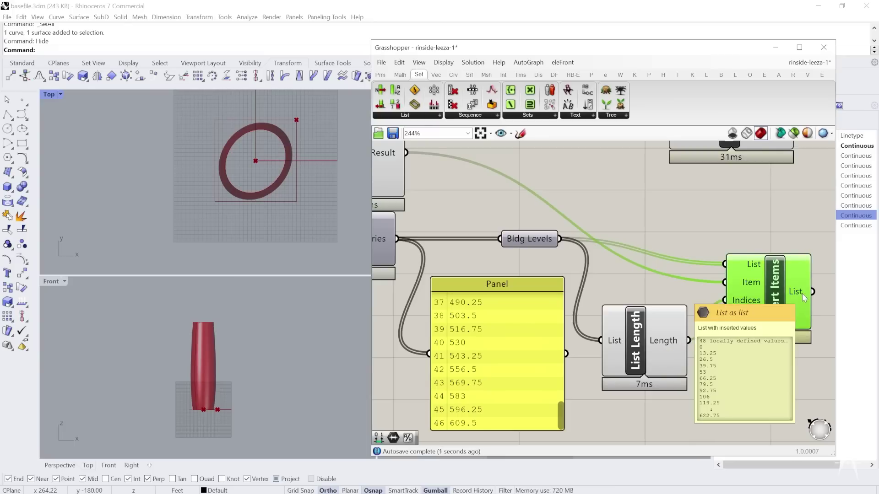
Step: Move the Flrheight and Flr # panels together with the Flr Hgt and Flr # parameters down beside the Multiplication component
scroll(513, 235, down, 5)
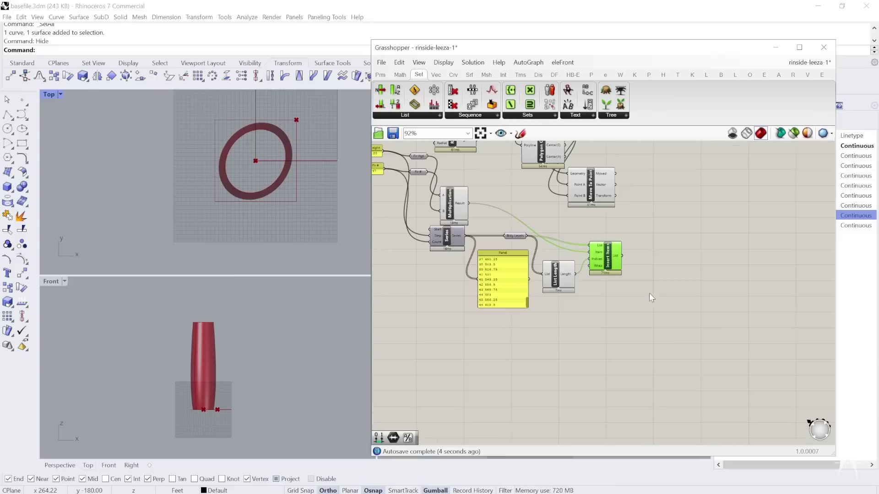
right_drag(573, 310, 561, 296)
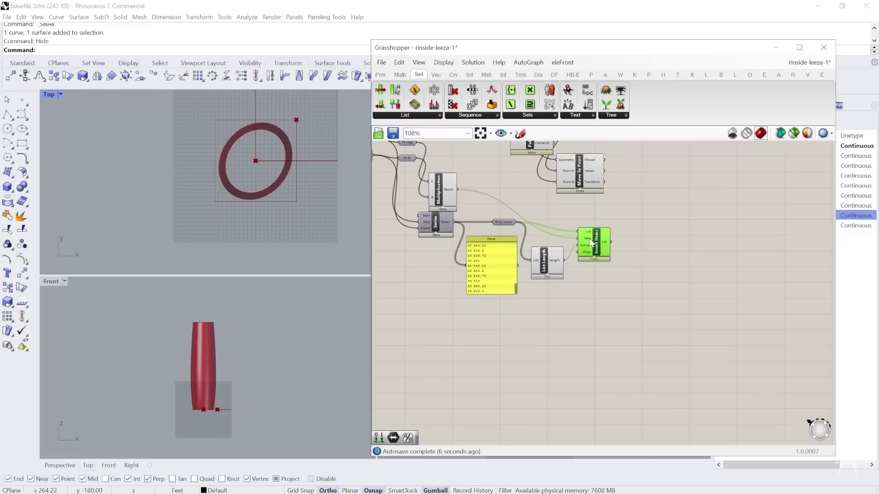
scroll(593, 245, up, 3)
scroll(561, 287, down, 5)
scroll(583, 231, down, 1)
drag(419, 176, 473, 207)
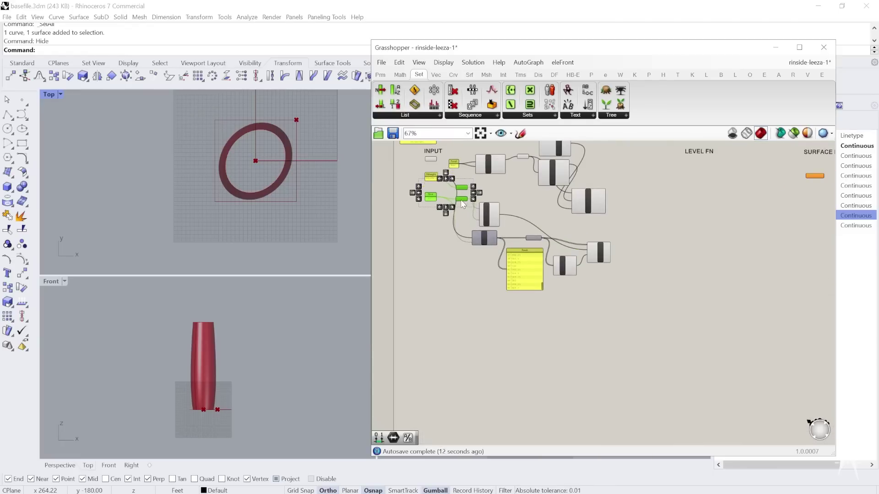
scroll(434, 184, up, 2)
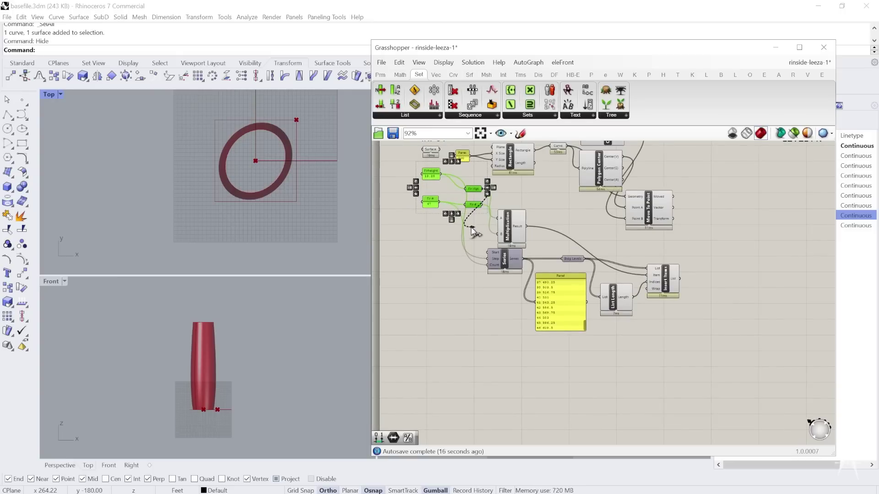
drag(475, 204, 469, 238)
Step: Move the whole building-levels group, from the Flrheight and Flr # panels through Insert Items but excluding Move To Point, lower on the canvas
drag(718, 380, 416, 192)
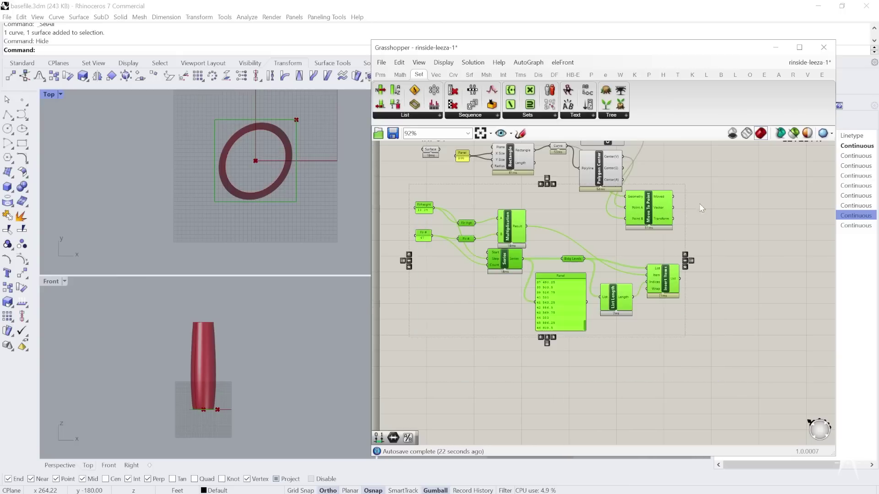
ctrl+click(649, 217)
drag(507, 237, 506, 323)
scroll(517, 269, down, 1)
scroll(686, 403, up, 1)
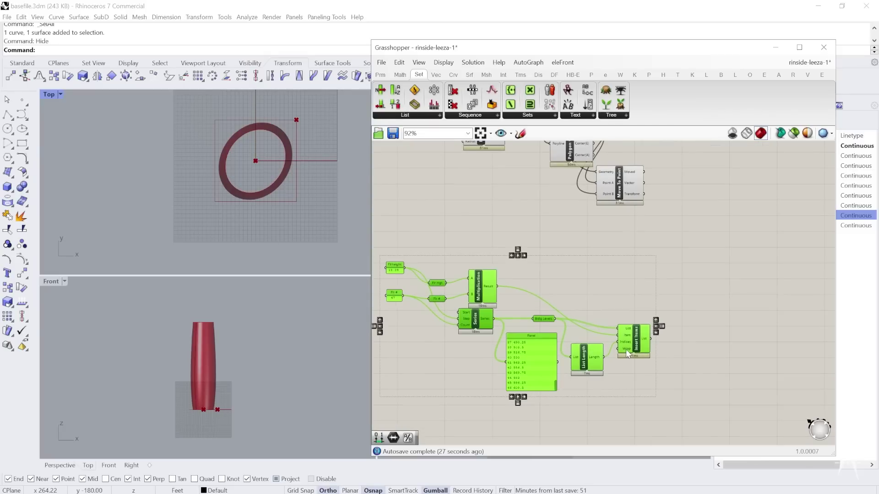
click(640, 397)
scroll(465, 158, up, 6)
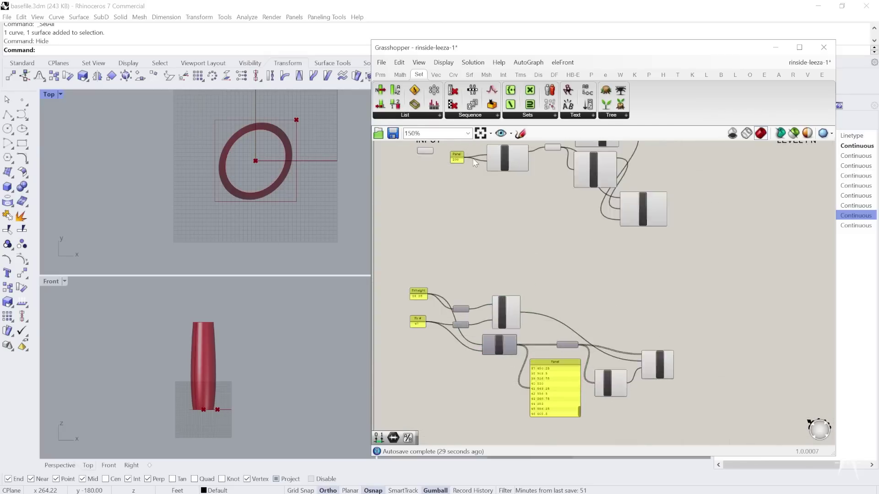
scroll(458, 174, down, 4)
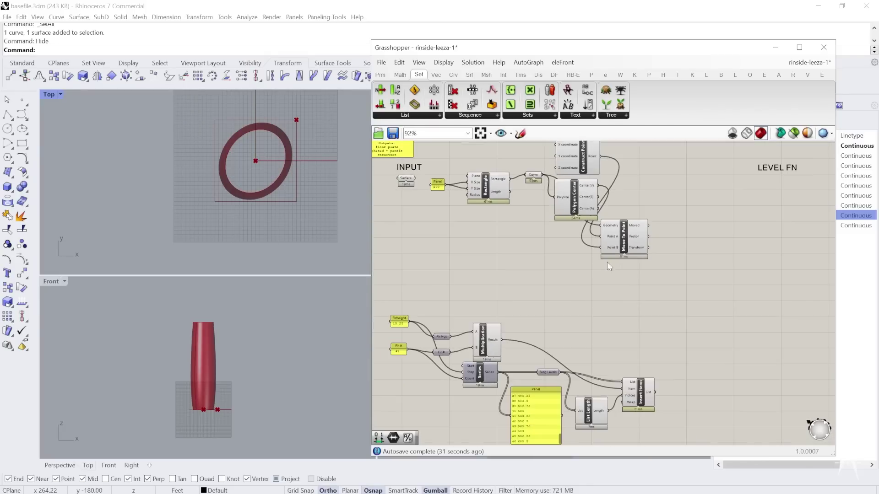
Step: Turn off the preview of the Rectangle, Curve, Construct Point and Polygon Center components, leaving Move To Point previewed
scroll(635, 257, up, 2)
click(638, 241)
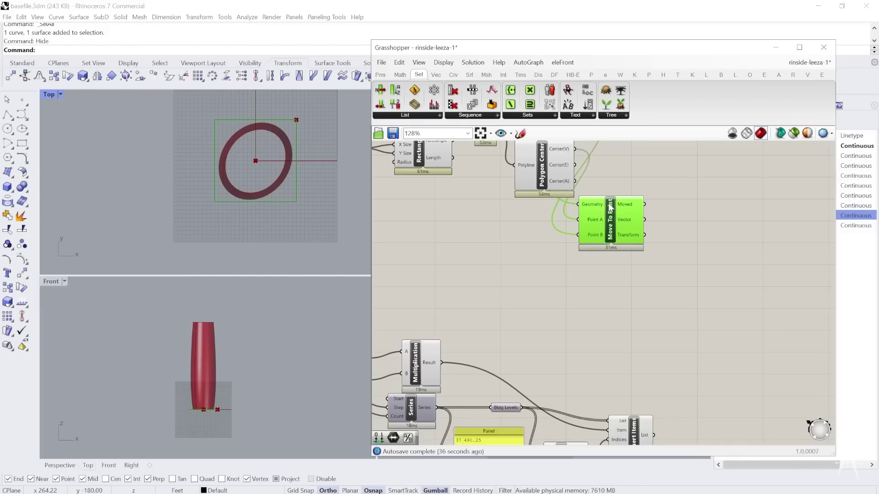
scroll(609, 206, down, 2)
right_drag(559, 242, 578, 261)
drag(588, 255, 521, 169)
right_click(525, 162)
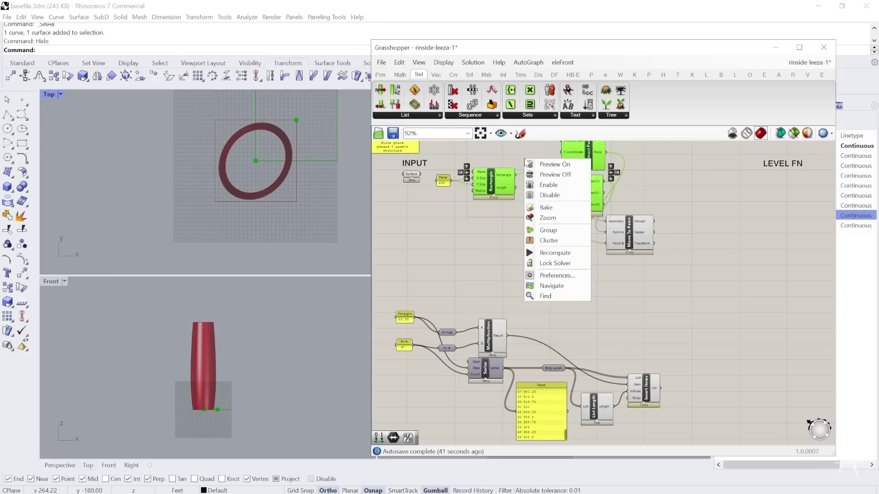
click(544, 173)
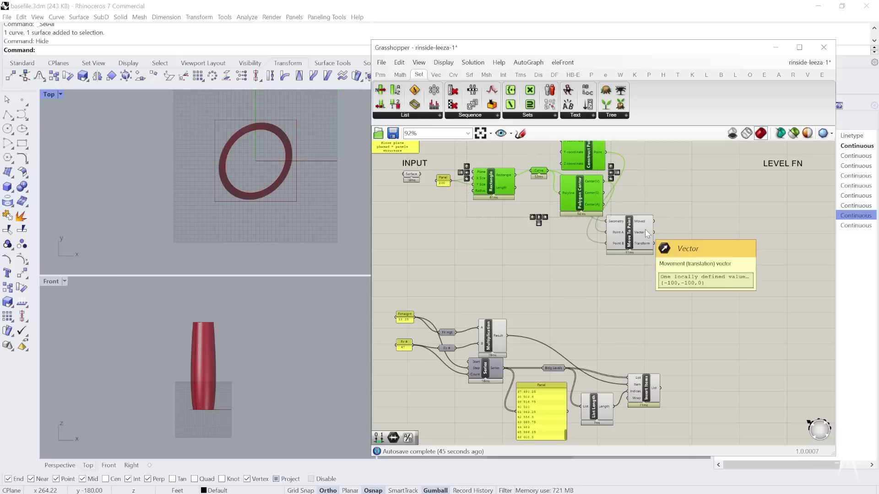
click(693, 332)
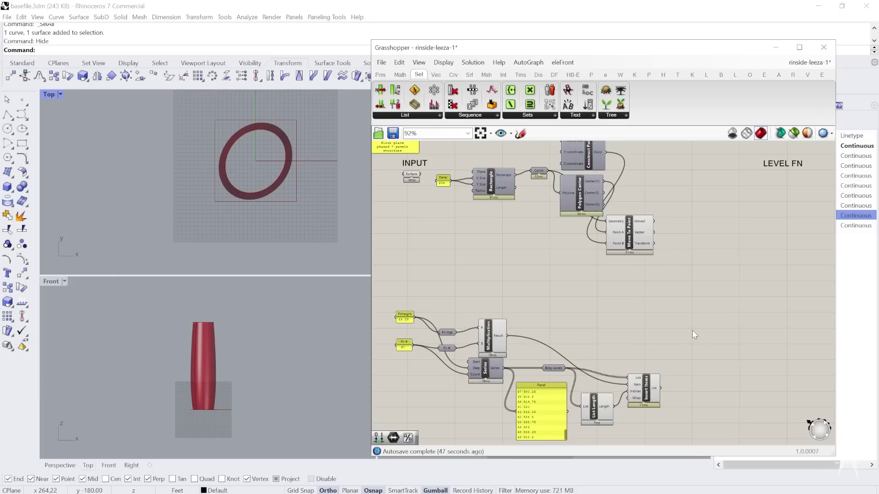
Step: Add a Move component beyond Insert Items and feed Move To Point's Moved output into its Geometry input
double_click(692, 331)
text(mov)
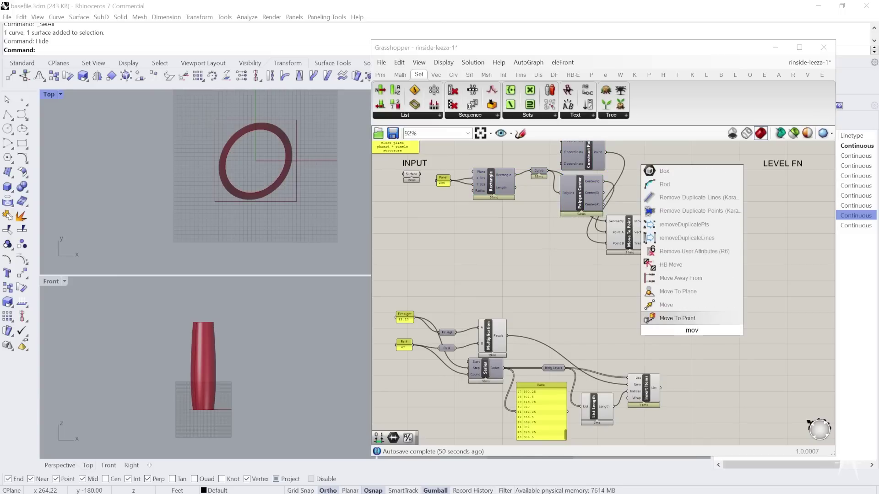
key(Return)
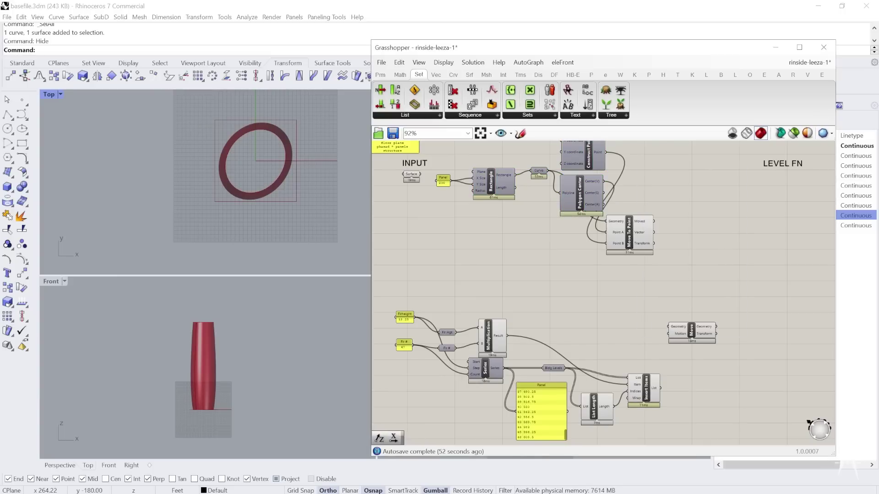
scroll(674, 335, up, 4)
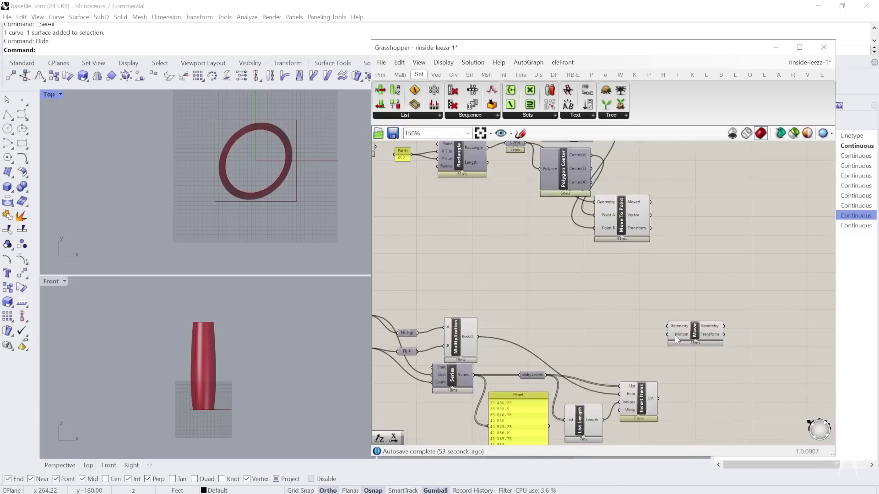
scroll(567, 187, down, 3)
right_drag(565, 214, 551, 229)
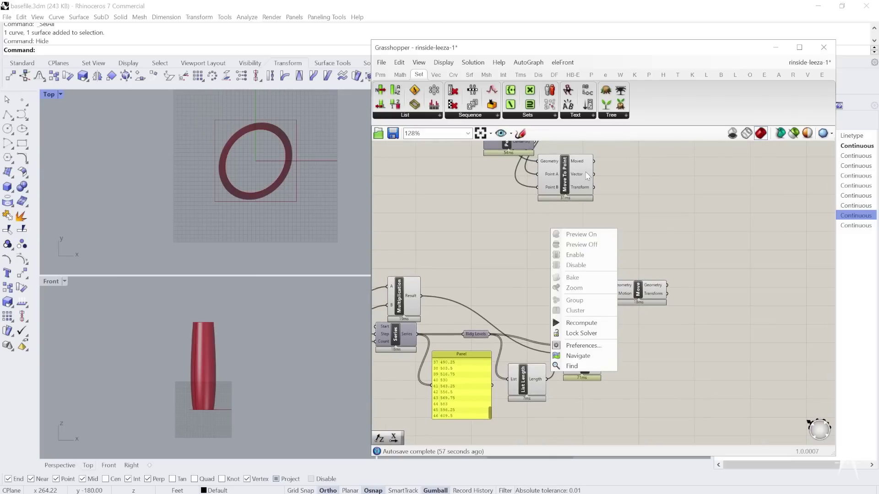
scroll(589, 160, up, 3)
drag(596, 157, 621, 328)
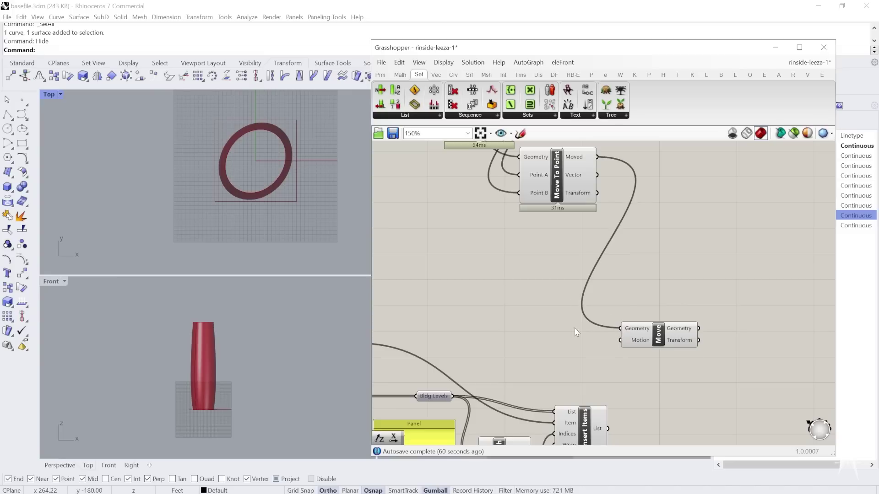
Step: Shift the Move component farther along, widen the space before SURFACE PATTERN FN, and place the LEVEL FN label above the INPUT group
scroll(598, 205, down, 3)
scroll(604, 391, up, 3)
drag(657, 218, 711, 216)
scroll(622, 309, down, 5)
scroll(677, 235, up, 4)
alt+drag(647, 245, 663, 246)
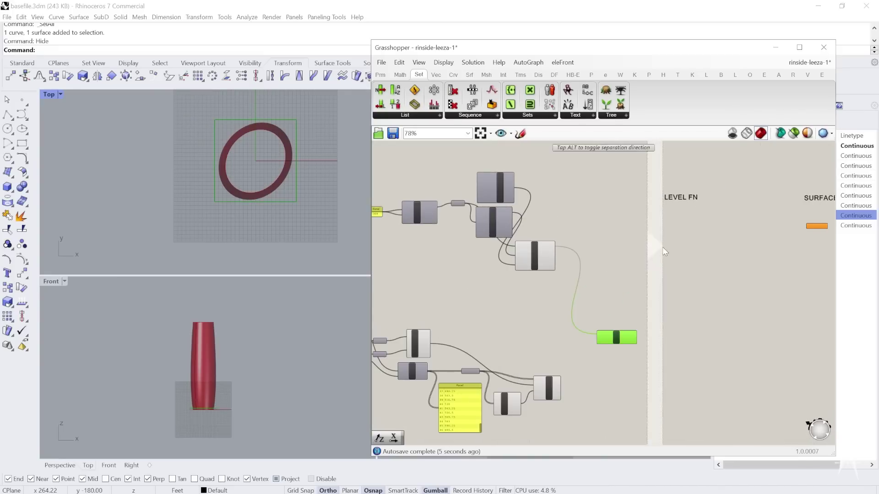
scroll(689, 200, down, 1)
drag(685, 202, 451, 186)
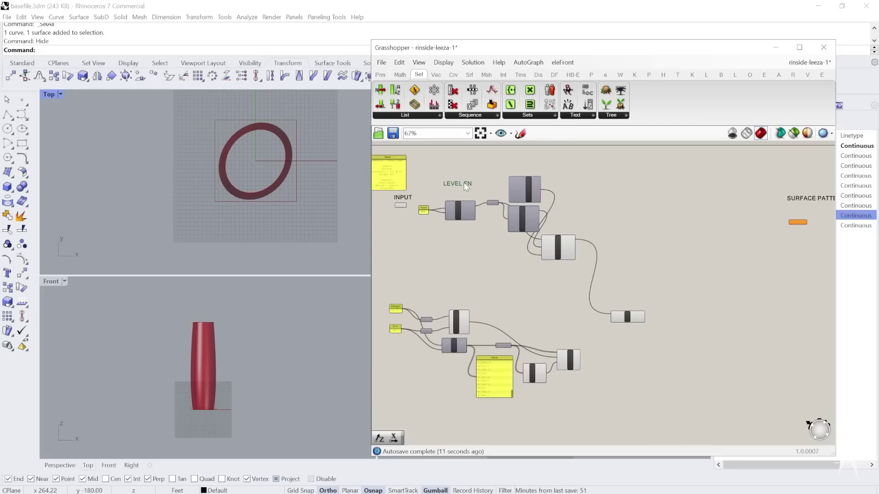
scroll(545, 311, up, 1)
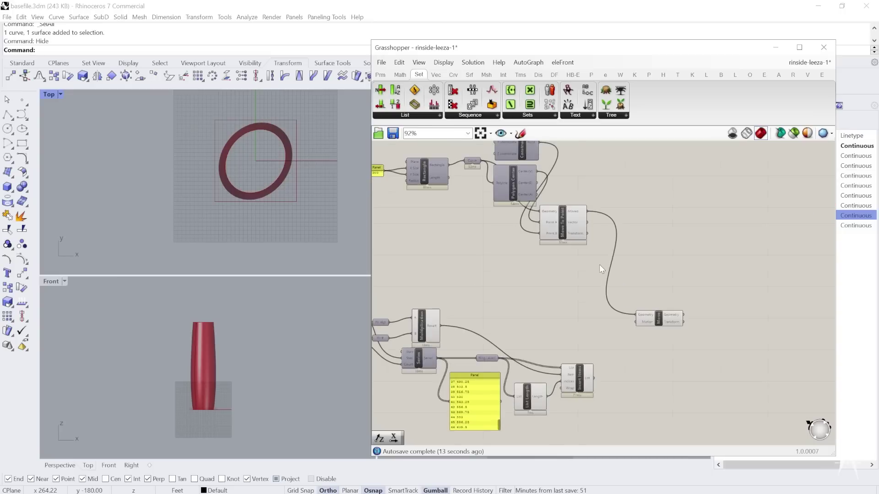
scroll(520, 262, down, 1)
scroll(489, 389, up, 1)
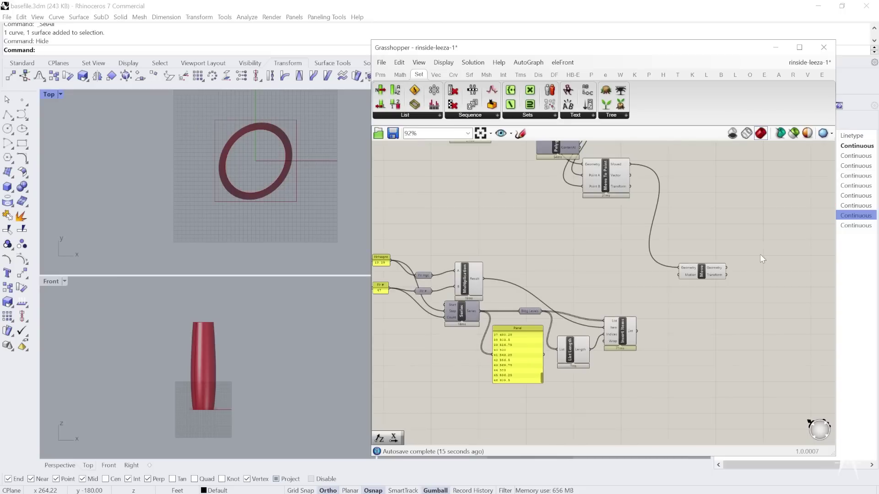
Step: Nudge the Move component up and add a Unit Z component between it and Insert Items
click(707, 270)
drag(707, 270, 701, 253)
scroll(697, 264, up, 2)
mouse_move(603, 356)
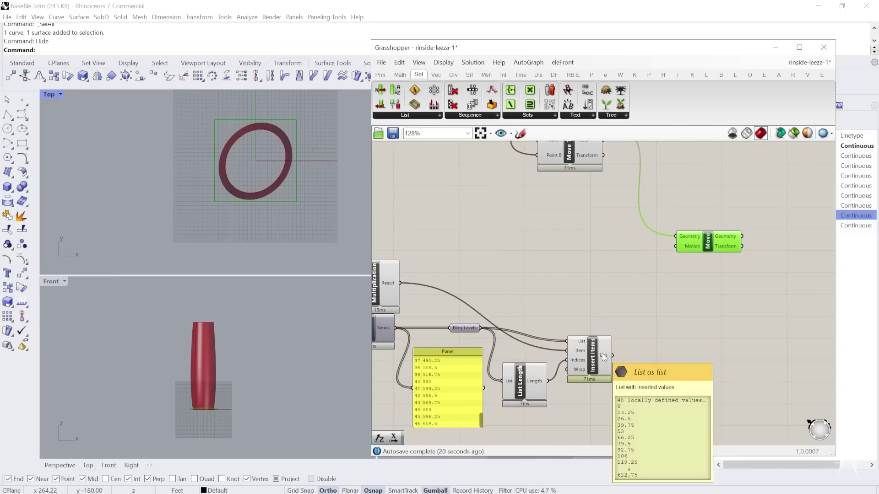
double_click(614, 294)
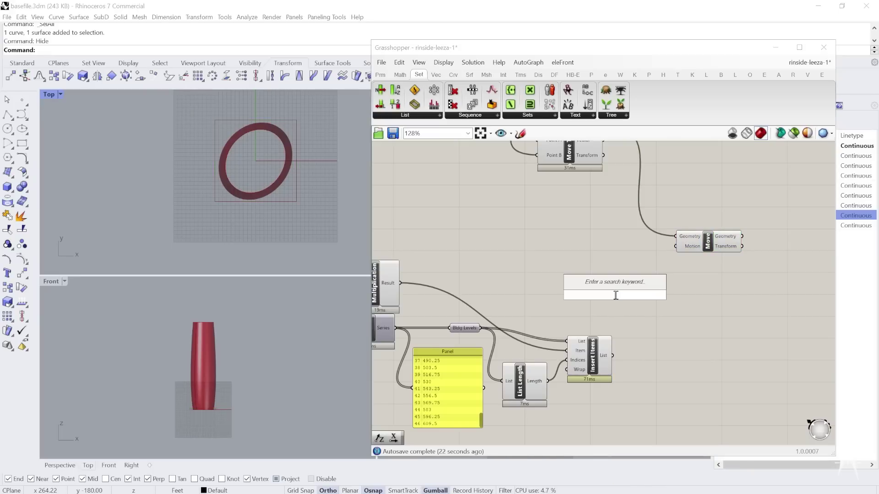
text(unit)
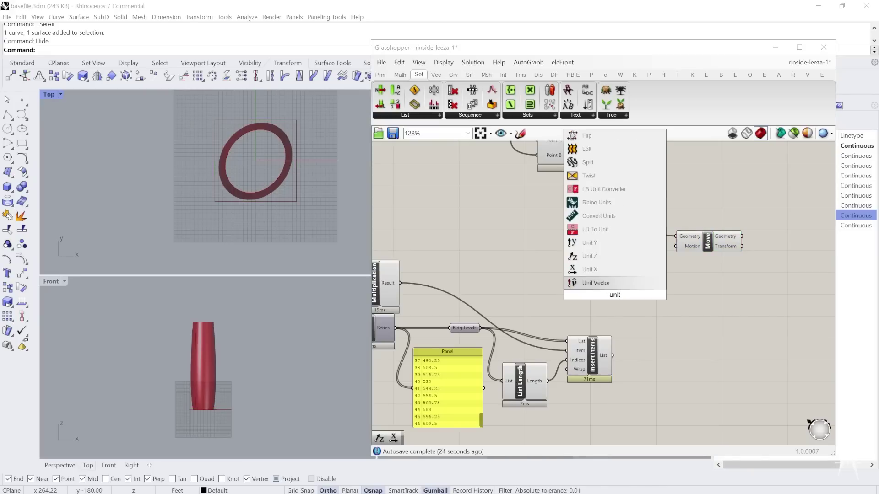
key(Up)
key(Up)
key(Up)
key(Down)
key(Return)
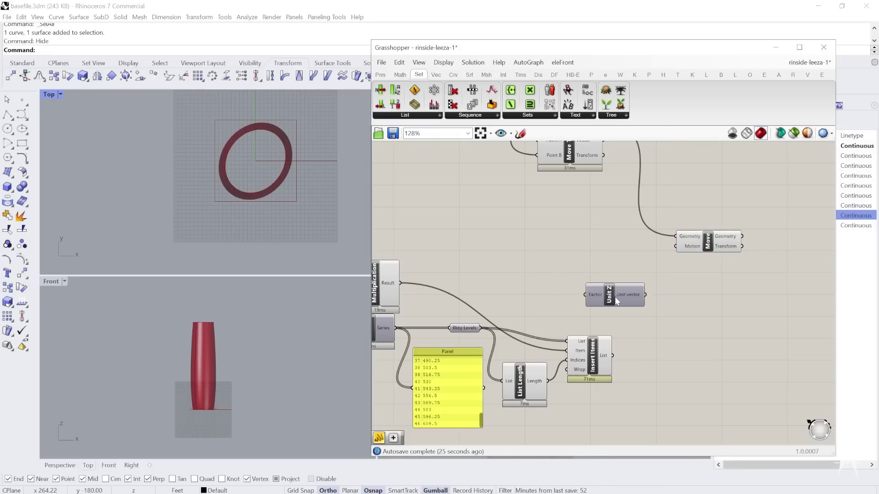
scroll(616, 299, up, 2)
drag(635, 294, 670, 289)
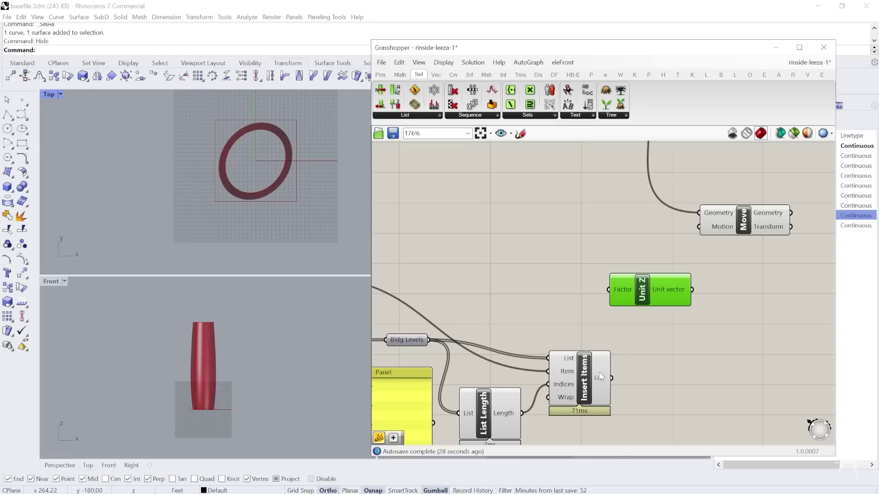
Step: Add a Number parameter beside the List output of Insert Items
drag(611, 379, 634, 373)
double_click(644, 378)
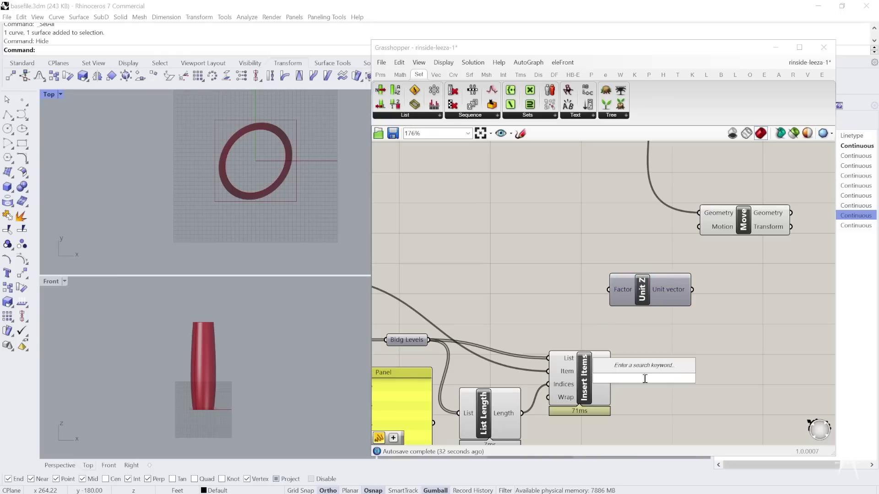
text(num)
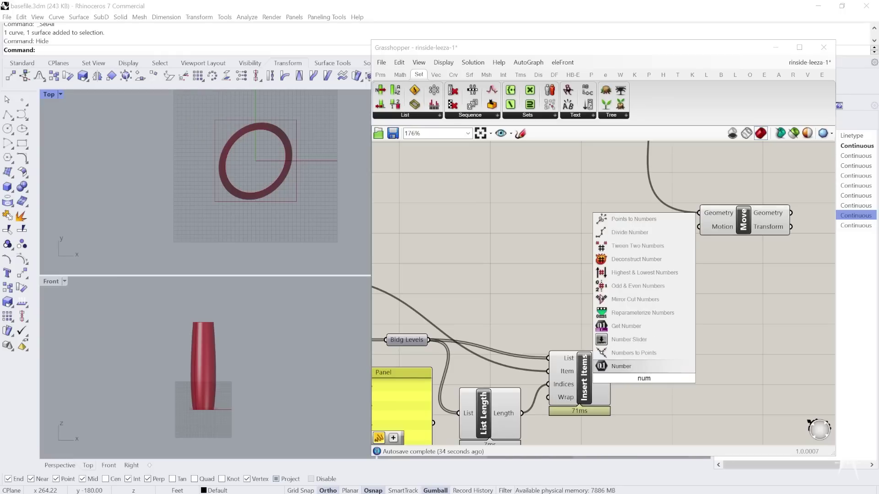
key(Return)
right_click(644, 378)
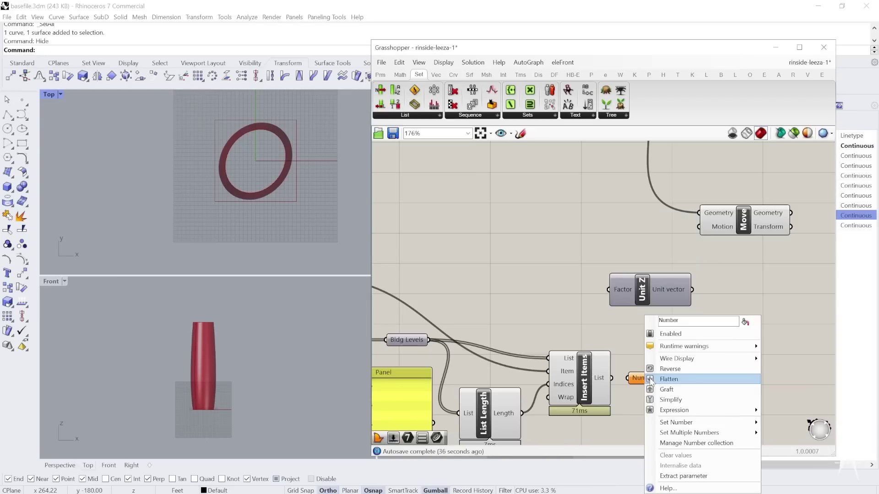
scroll(567, 316, down, 4)
click(567, 316)
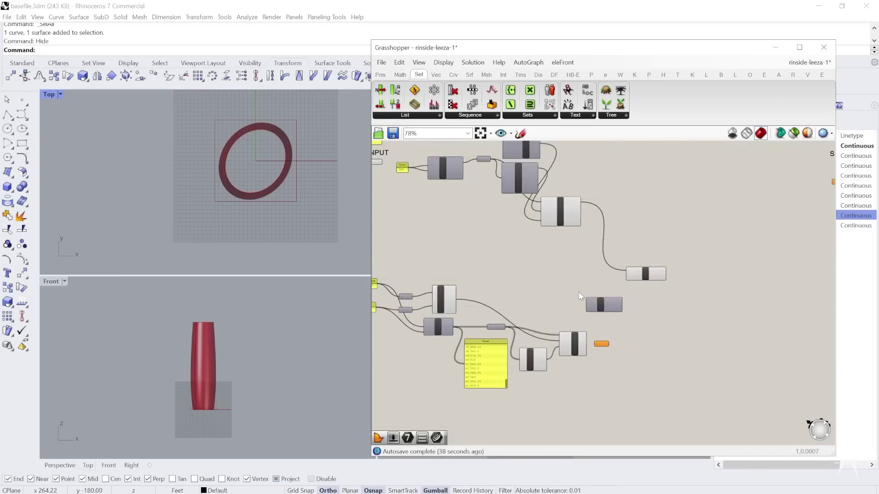
Step: Rename the Number parameter beside Insert Items as Section Levels
scroll(562, 306, down, 3)
scroll(732, 226, up, 5)
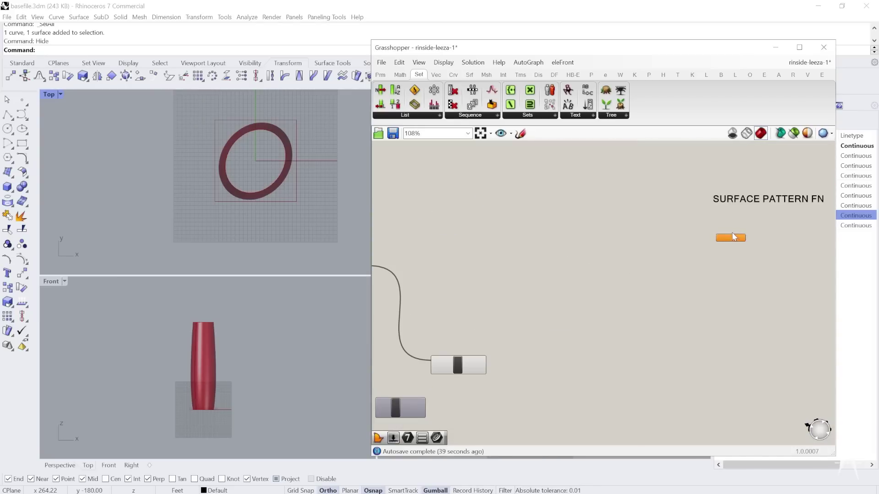
scroll(733, 245, down, 5)
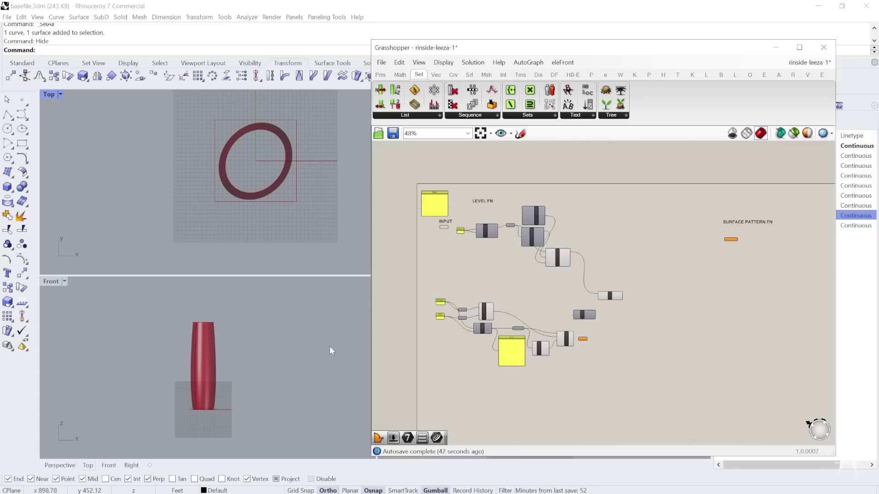
scroll(533, 344, up, 6)
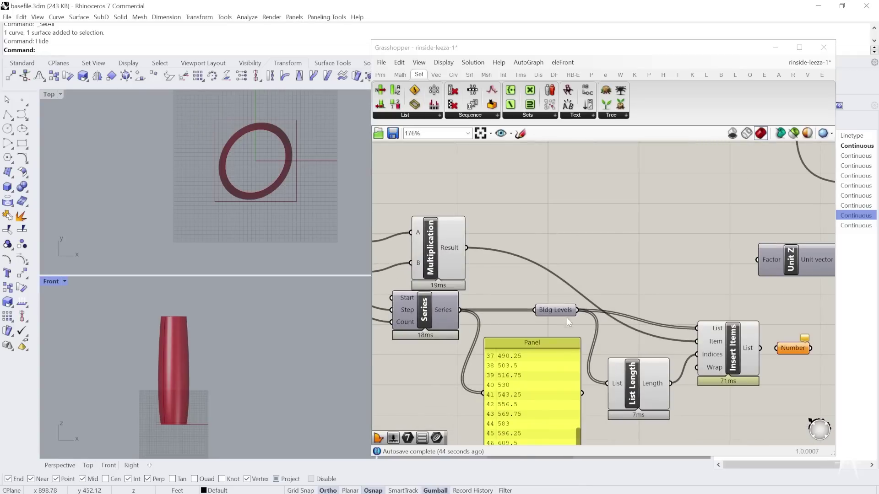
click(564, 311)
scroll(516, 291, down, 2)
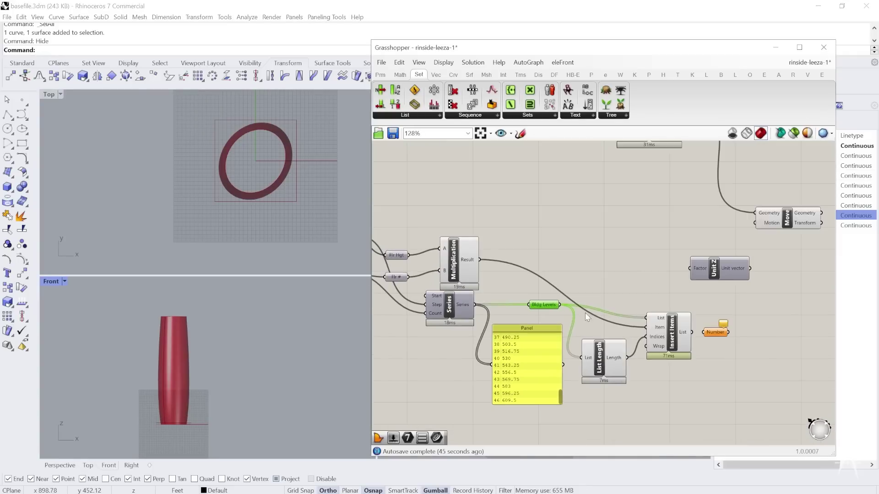
scroll(730, 334, up, 1)
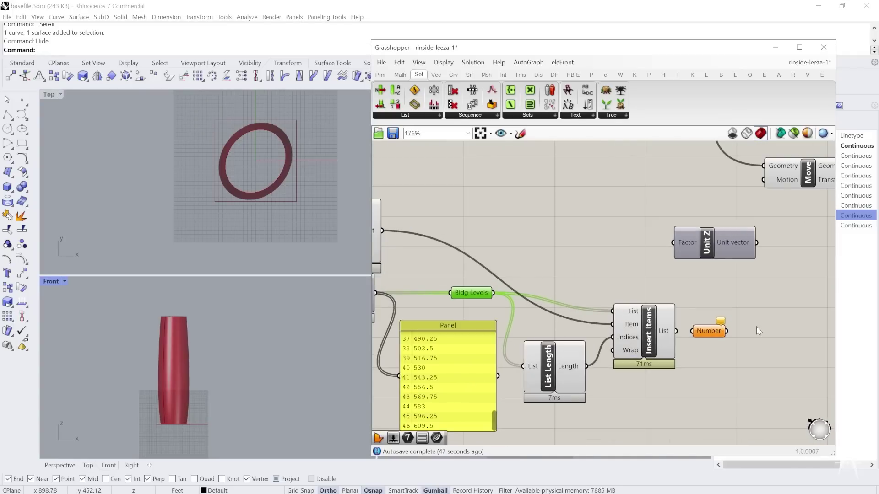
right_click(708, 332)
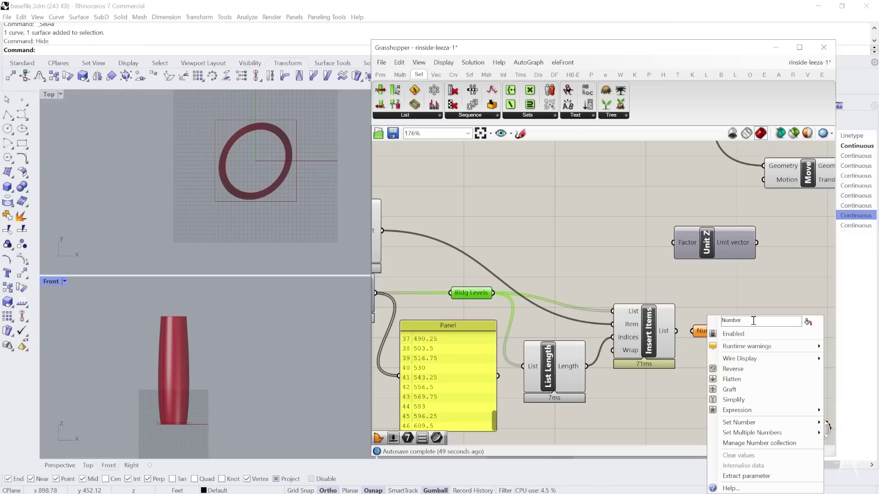
text(Bldg Levels)
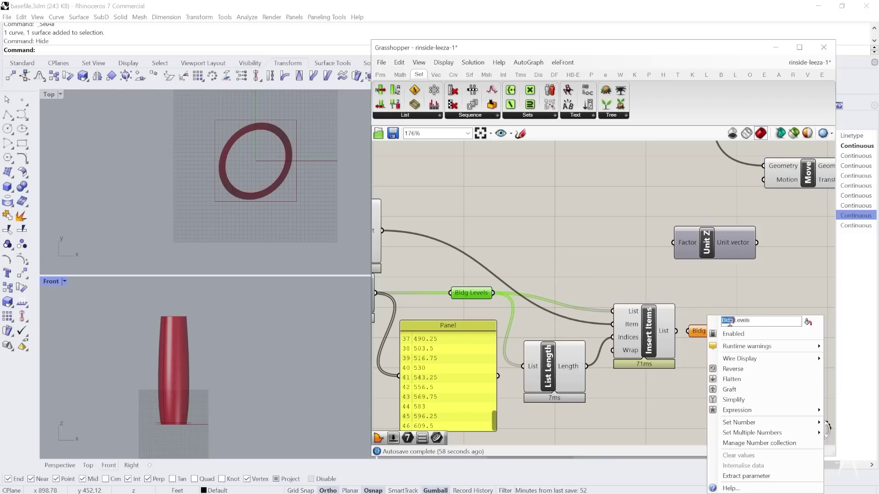
text(Section)
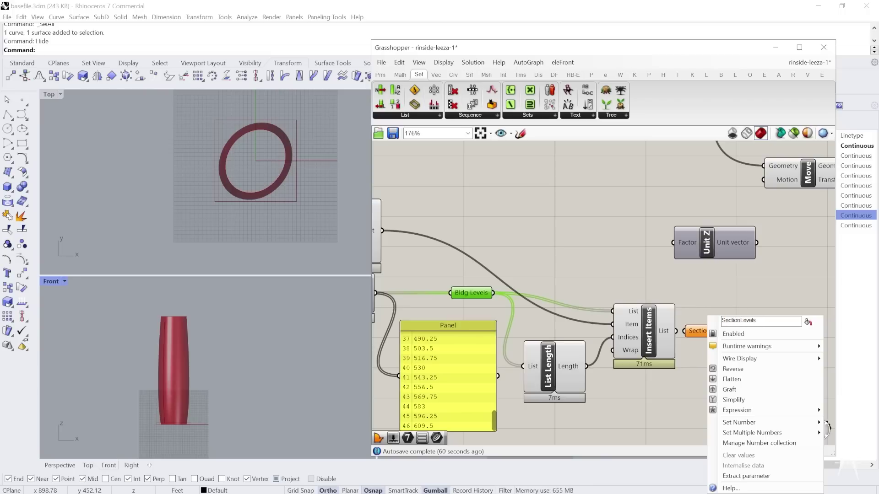
click(719, 297)
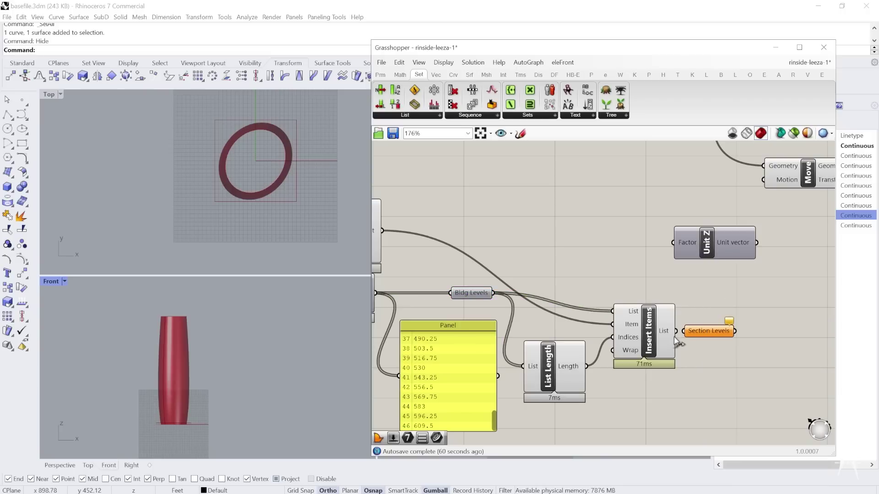
Step: Wire Insert Items' List through Section Levels into Unit Z's Factor, and Unit Z's vector into Move's Motion input
drag(735, 332, 672, 242)
scroll(635, 269, down, 4)
scroll(733, 229, up, 3)
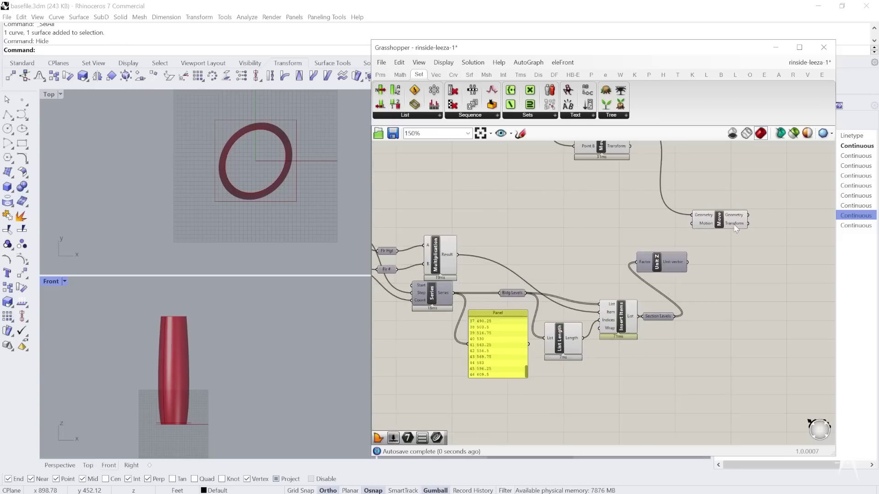
drag(660, 284, 666, 230)
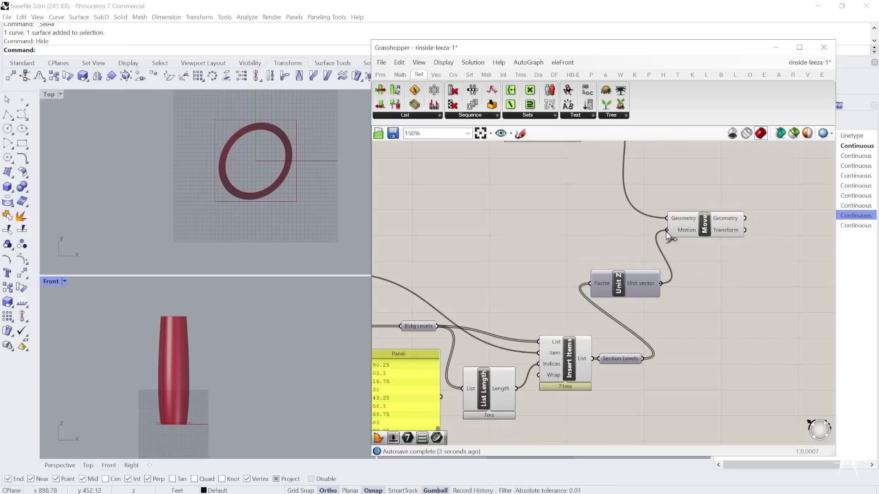
Step: Shift the Grasshopper window aside and maximise Rhino's Perspective viewport to examine the stacked level rectangles around the tower
drag(428, 48, 543, 62)
click(401, 104)
double_click(401, 94)
scroll(248, 214, up, 5)
scroll(248, 215, down, 7)
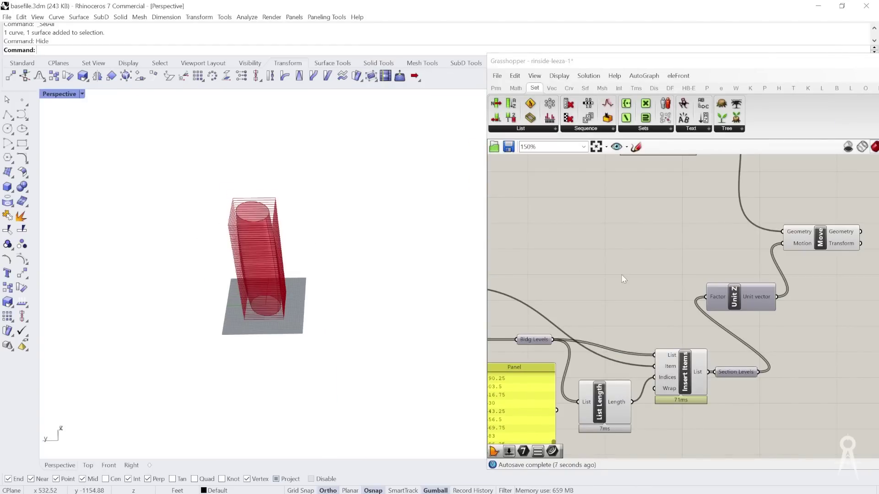
scroll(689, 240, down, 2)
scroll(677, 173, up, 3)
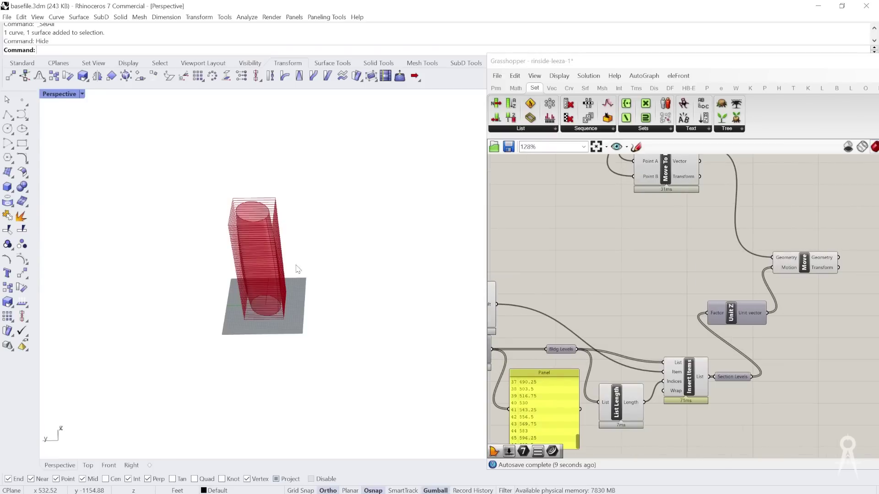
Step: Add a Surface parameter to the canvas between the Move To Point and Move components
right_drag(691, 249, 609, 252)
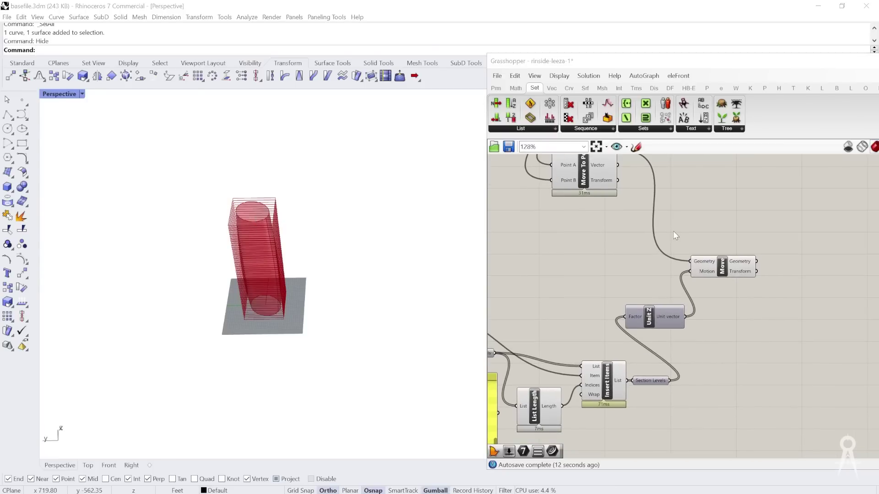
double_click(674, 231)
text(surfa)
key(Return)
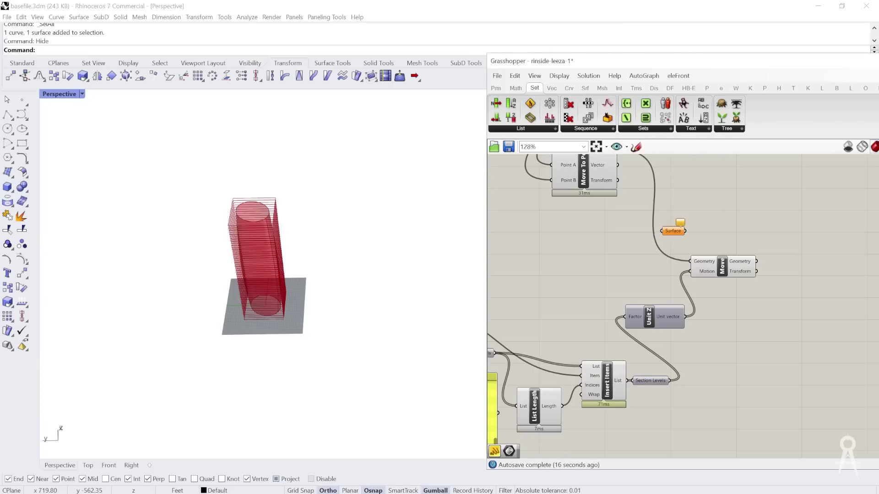
Step: Rename the new Surface parameter as Cut Plane
scroll(637, 244, up, 2)
right_drag(629, 247, 594, 247)
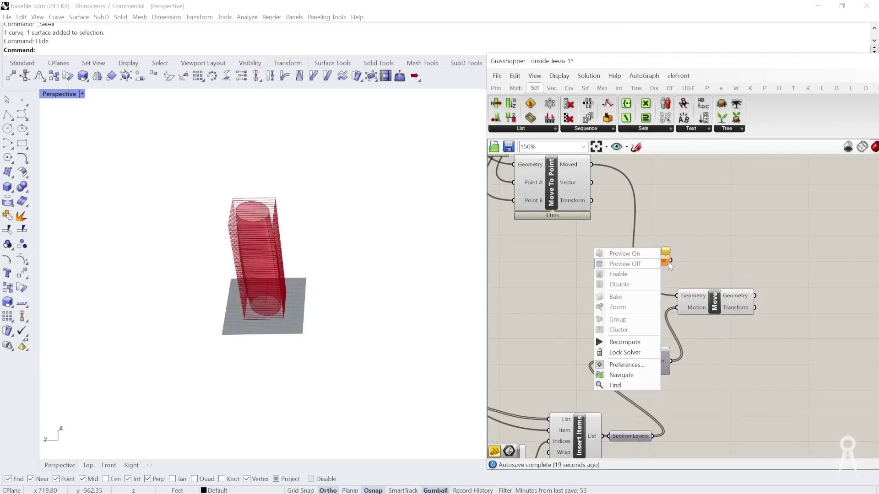
click(670, 262)
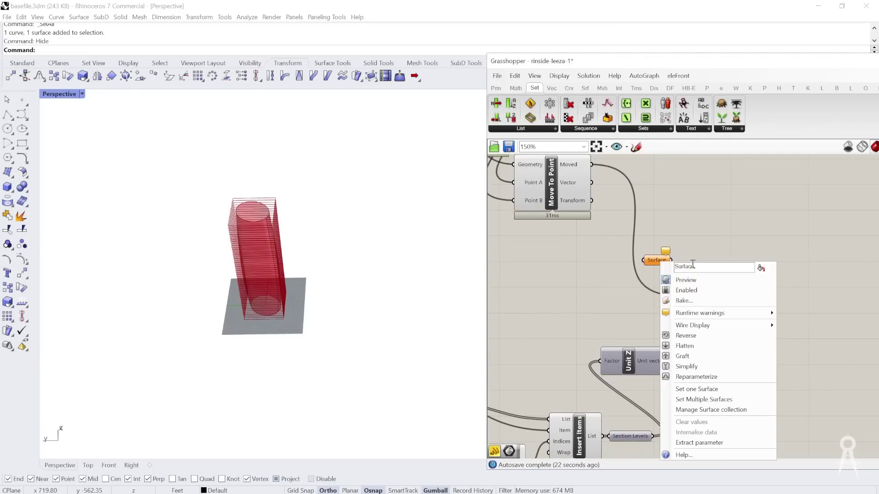
text(Cut)
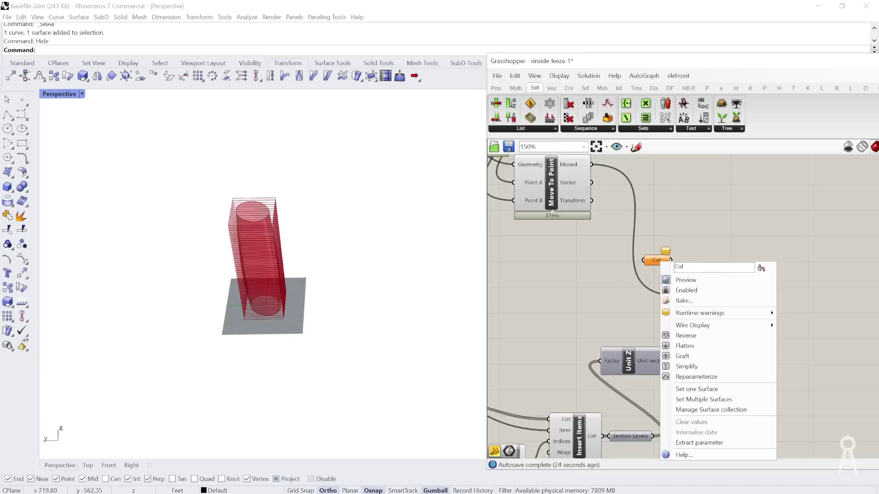
text( Plane)
click(709, 252)
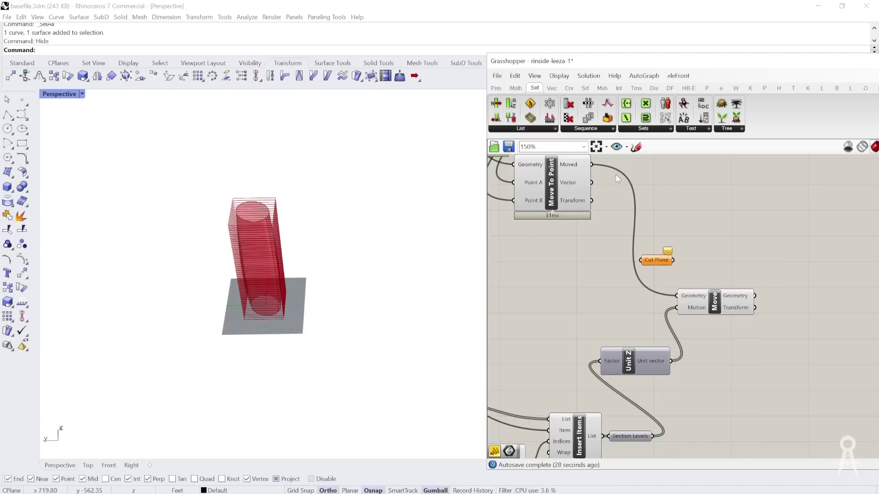
Step: Wire Move To Point's Moved output through Cut Plane into Move's Geometry input, replacing the direct connection
drag(594, 168, 643, 261)
click(659, 261)
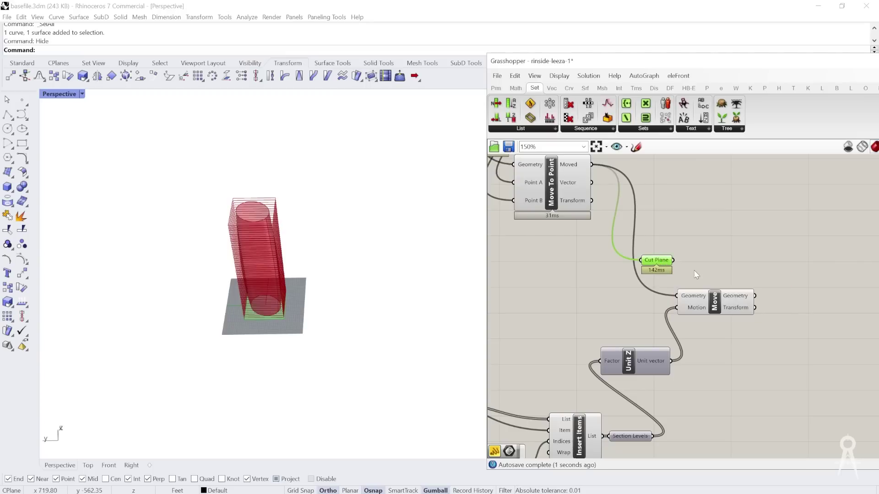
scroll(697, 274, up, 2)
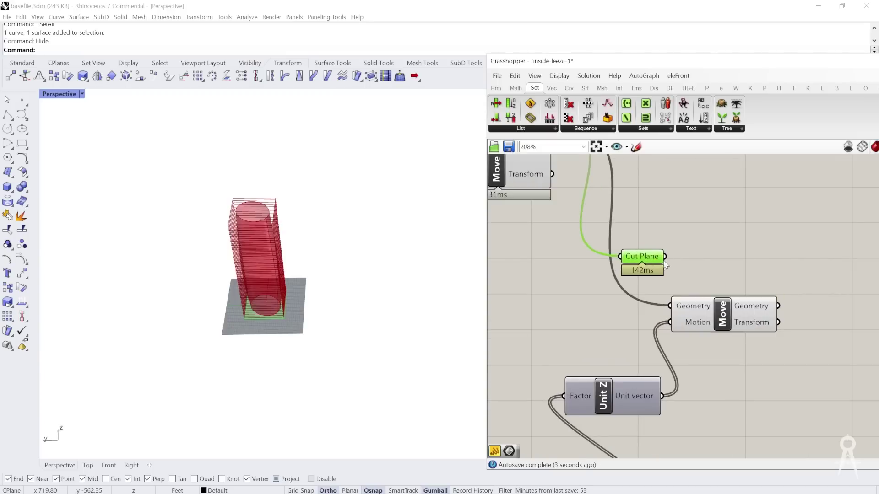
drag(669, 274, 669, 306)
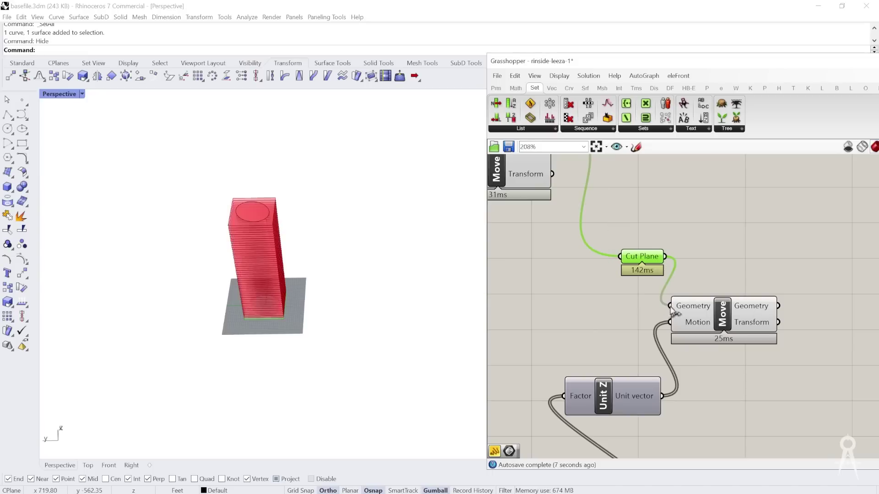
click(698, 306)
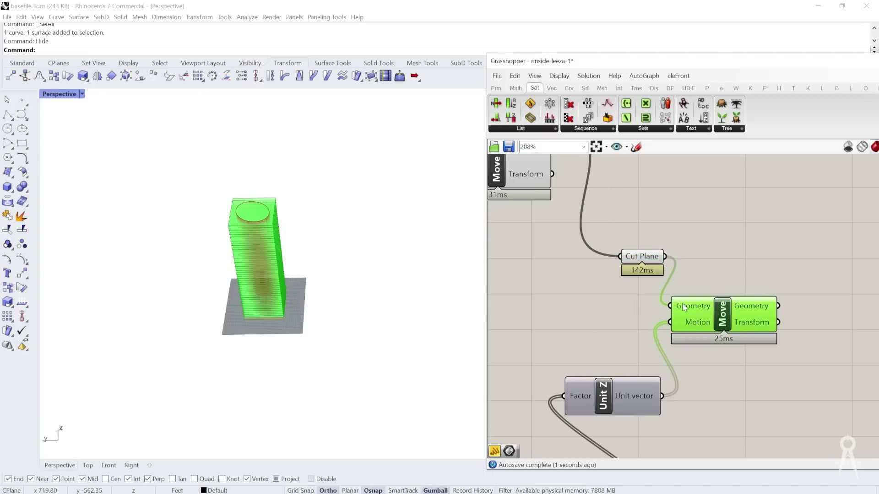
Step: Turn off the preview of the Cut Plane parameter and the Move component, then frame the tower in the Perspective viewport
click(647, 260)
right_click(646, 259)
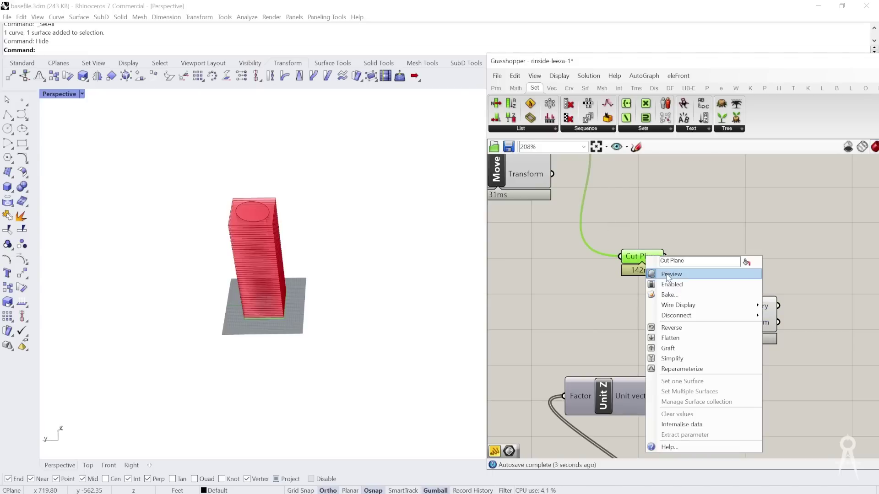
click(751, 322)
click(726, 321)
right_click(726, 322)
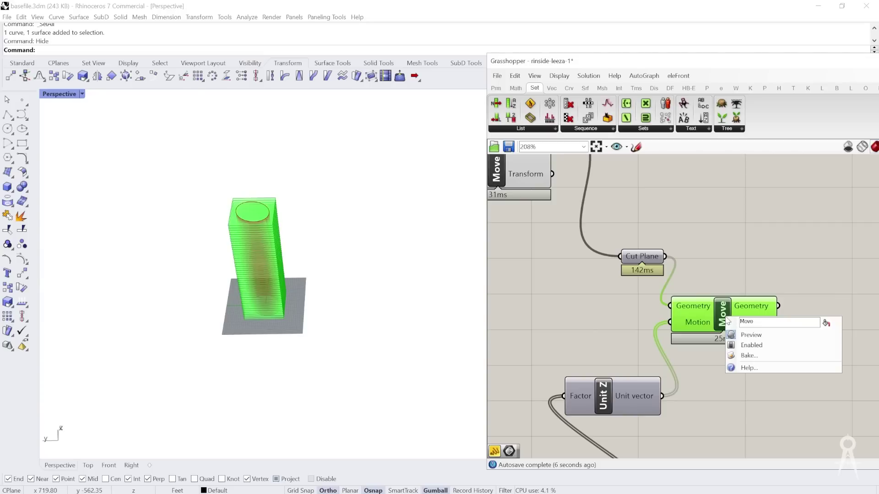
click(745, 335)
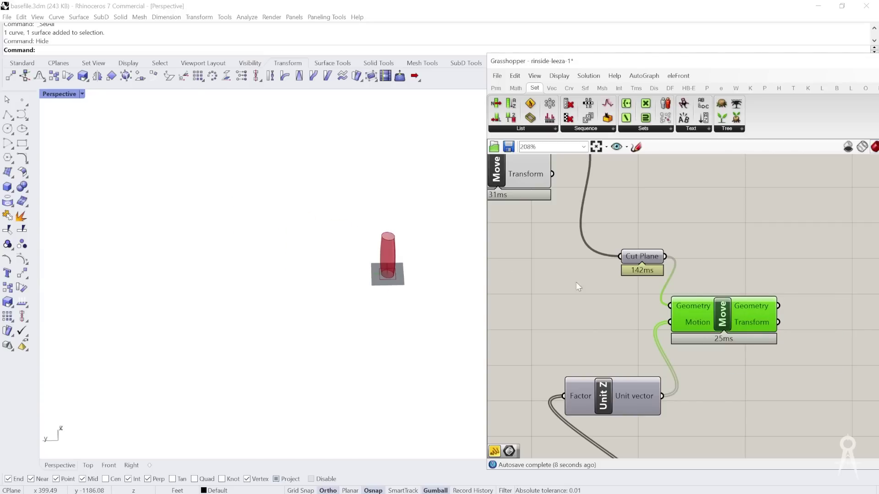
scroll(380, 250, up, 6)
right_drag(353, 292, 389, 267)
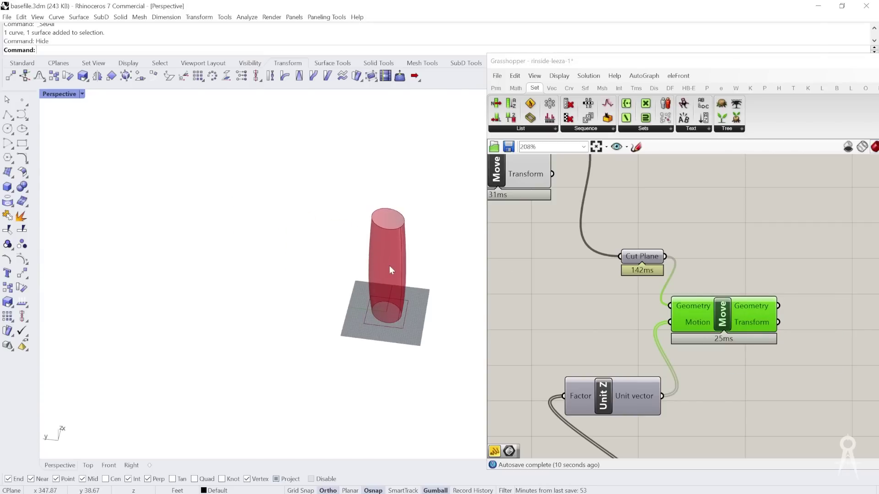
scroll(453, 275, up, 7)
scroll(210, 248, down, 4)
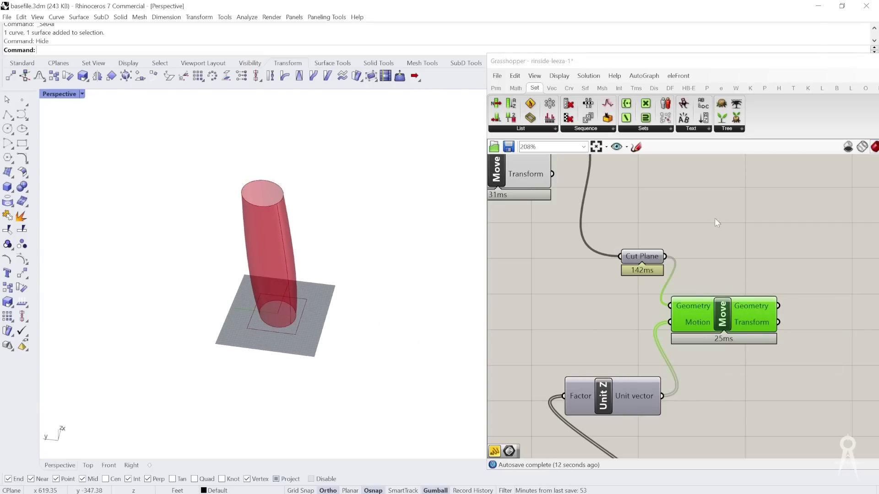
Step: Try a Split Brep Multiple component beside Move, wiring Move's Geometry output into its Cutters input
click(636, 88)
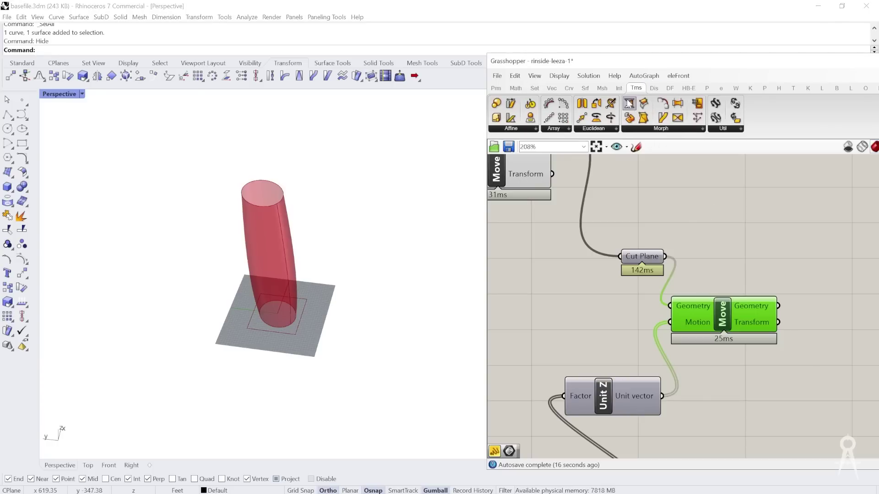
click(619, 87)
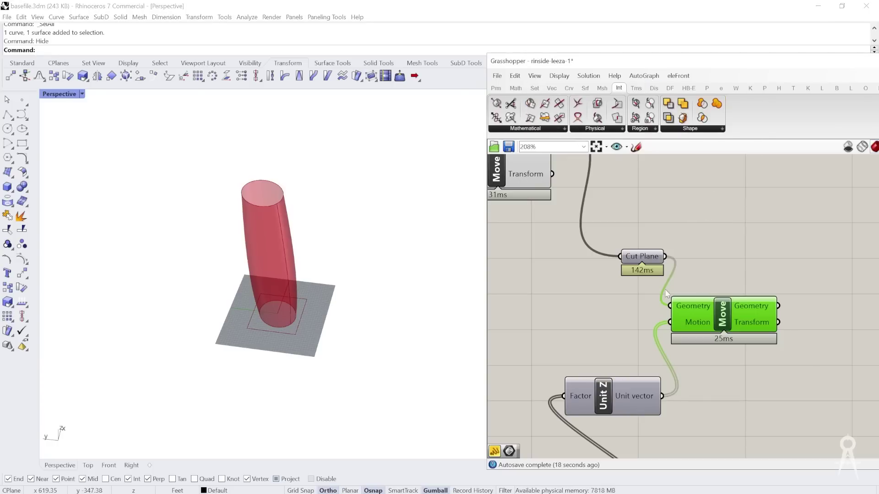
scroll(667, 279, down, 4)
right_click(610, 275)
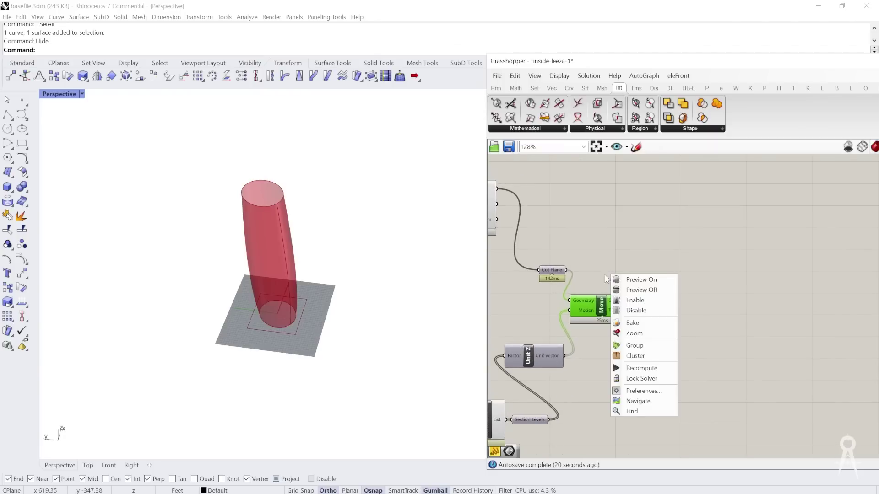
scroll(602, 280, up, 1)
click(590, 266)
click(627, 225)
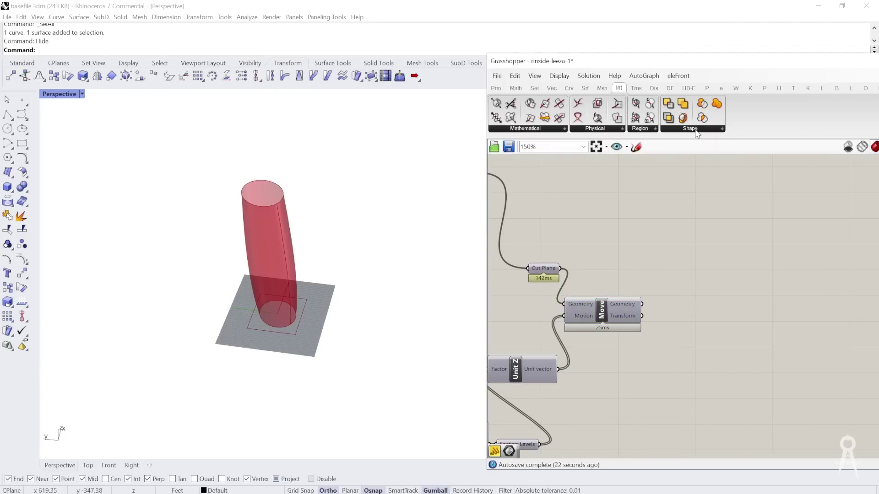
click(696, 132)
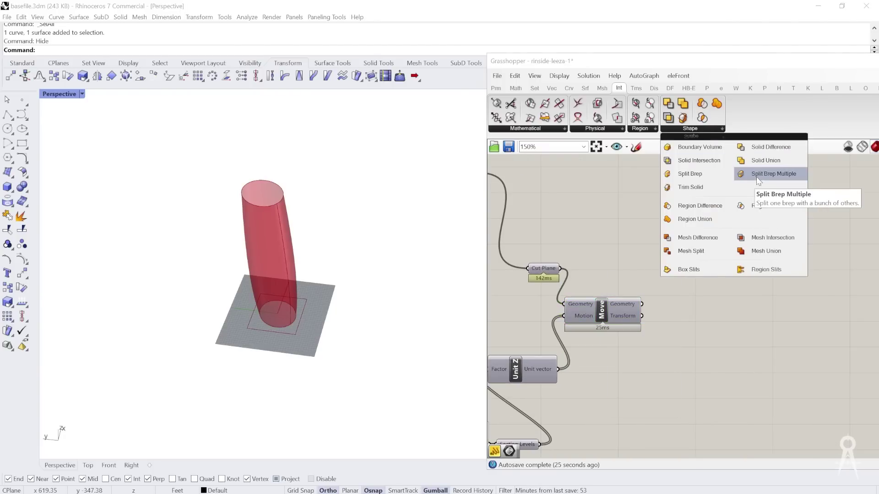
drag(758, 180, 701, 229)
scroll(682, 235, up, 2)
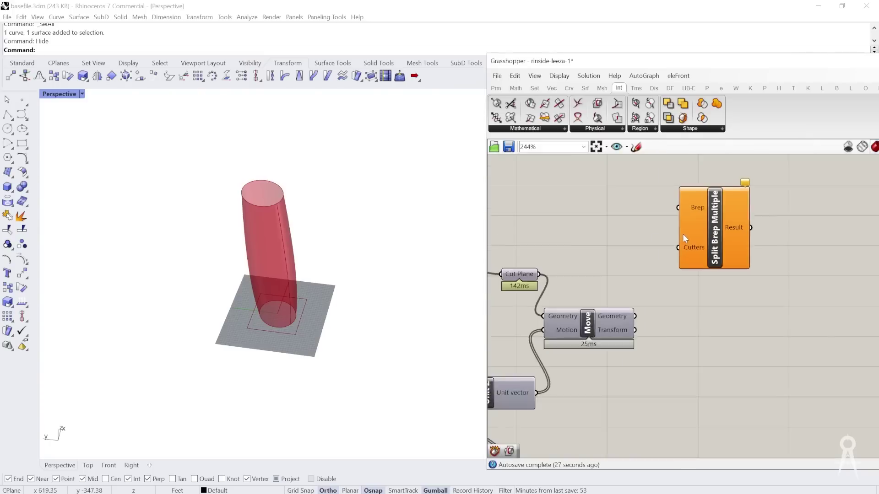
scroll(705, 254, down, 1)
drag(650, 312, 691, 253)
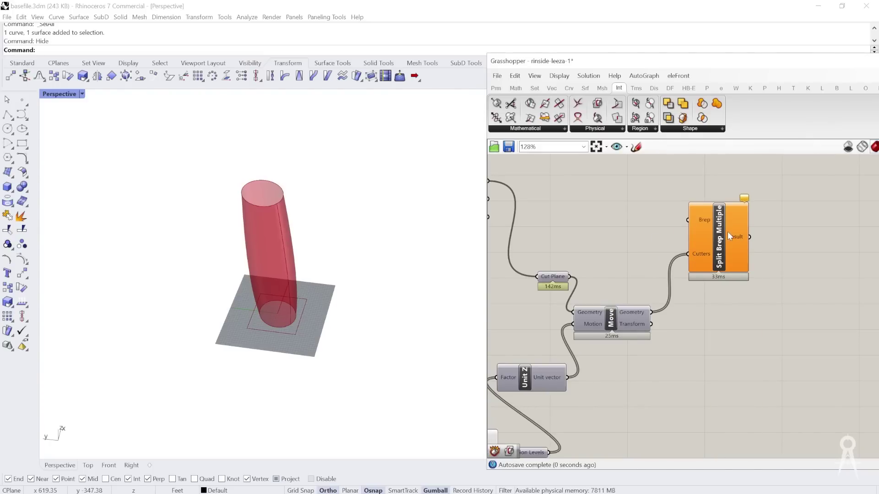
Step: Move the base-rectangle components, including Move To Point, down the canvas so they sit closer to the section-level components
scroll(727, 236, down, 5)
scroll(567, 193, up, 6)
scroll(541, 202, down, 4)
drag(715, 168, 704, 185)
mouse_move(705, 185)
mouse_down()
mouse_move(553, 280)
mouse_move(566, 245)
mouse_move(568, 296)
mouse_up()
shift+click(585, 174)
click(534, 363)
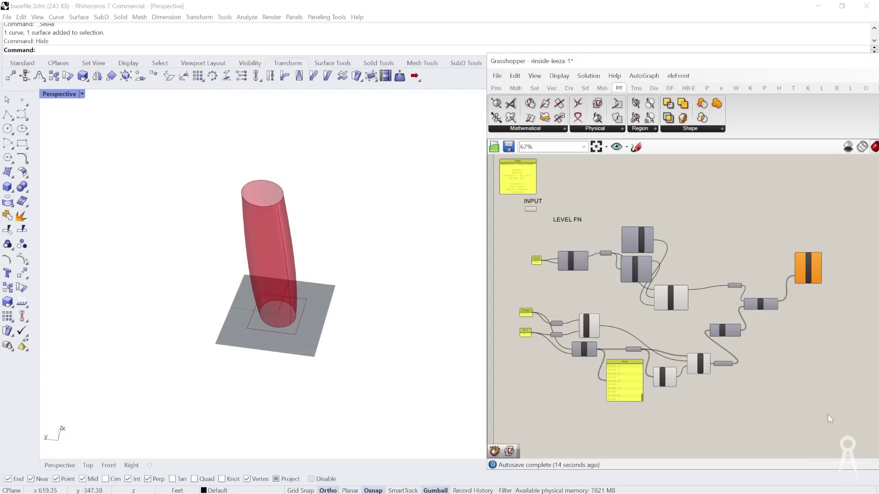
Step: Select the whole level component network and move it down, away from the LEVEL FN label
drag(824, 427, 523, 243)
drag(630, 243, 631, 278)
scroll(642, 279, down, 1)
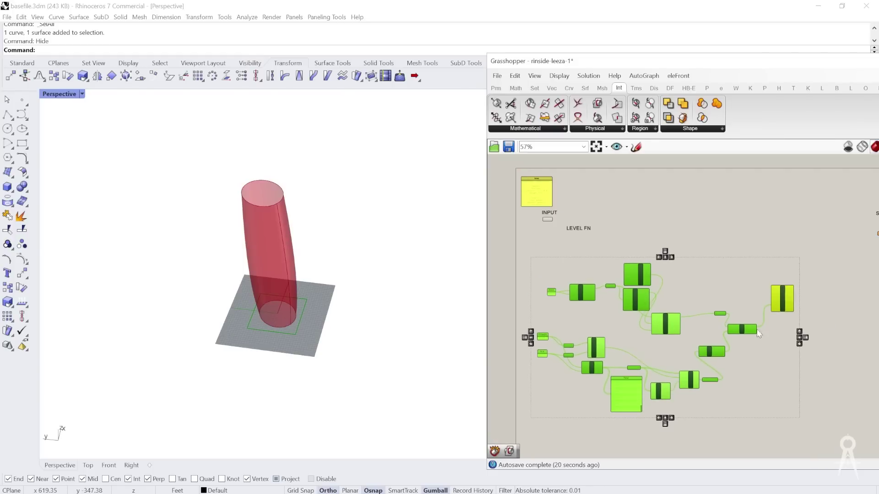
Step: Group the selected level components under the LEVEL FN label
scroll(774, 335, up, 3)
scroll(786, 288, up, 2)
scroll(787, 282, down, 1)
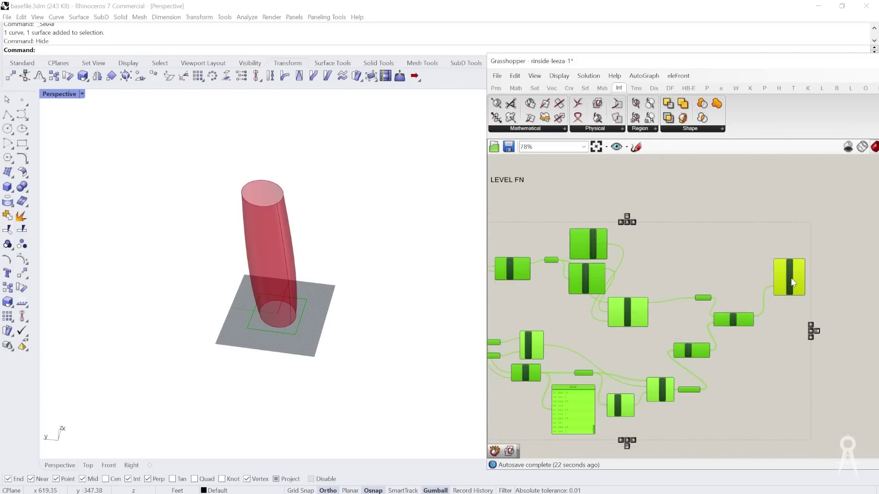
scroll(789, 282, down, 1)
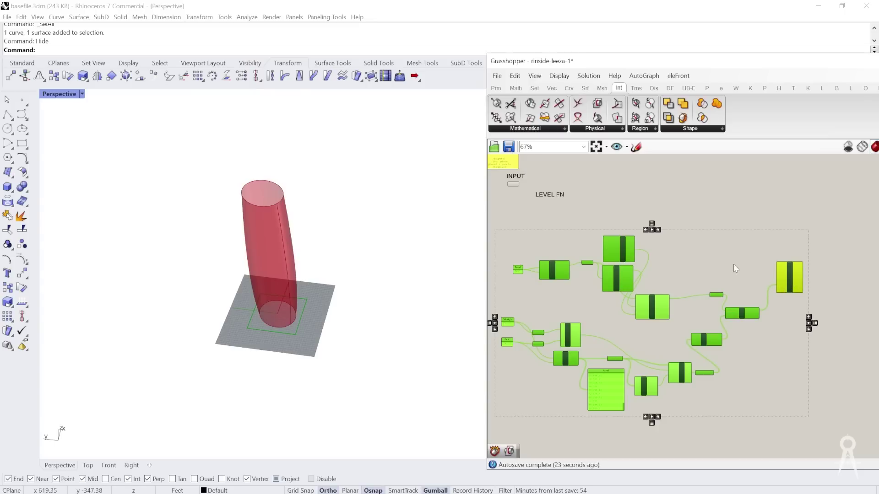
key(ctrl+g)
click(564, 210)
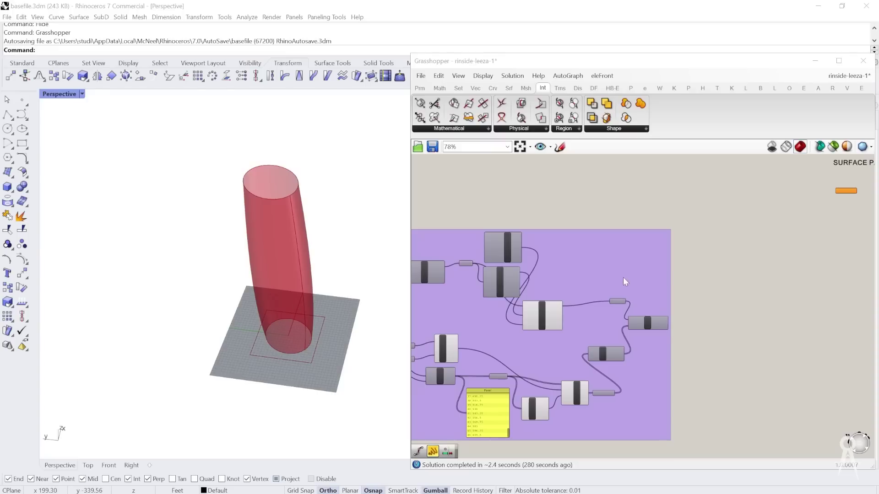
Step: Add a Brep | Brep intersection component above the Move component
scroll(665, 326, up, 3)
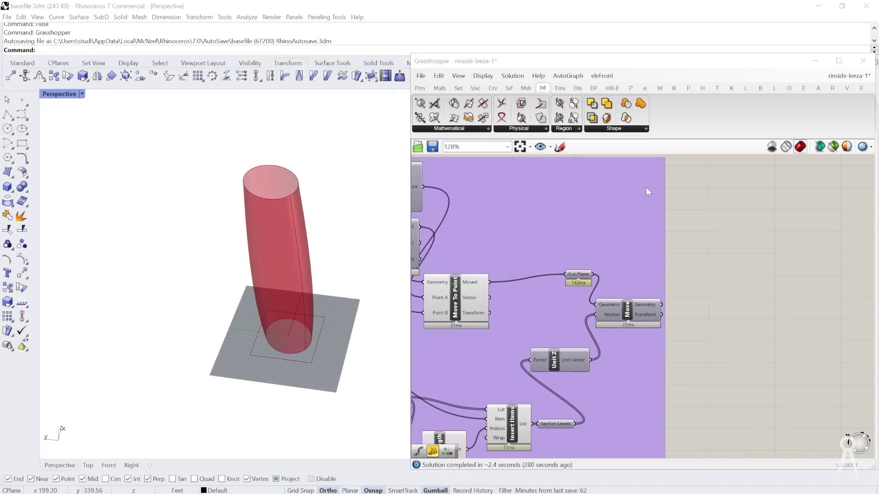
right_click(672, 226)
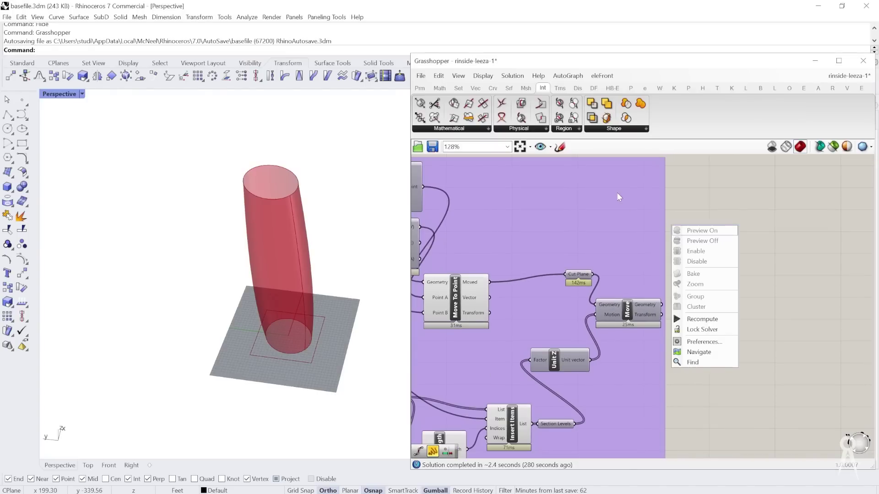
click(633, 133)
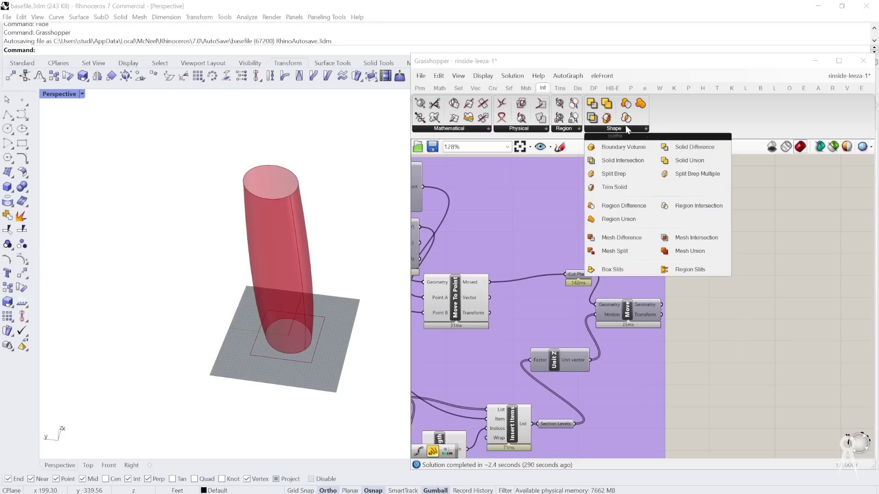
click(523, 131)
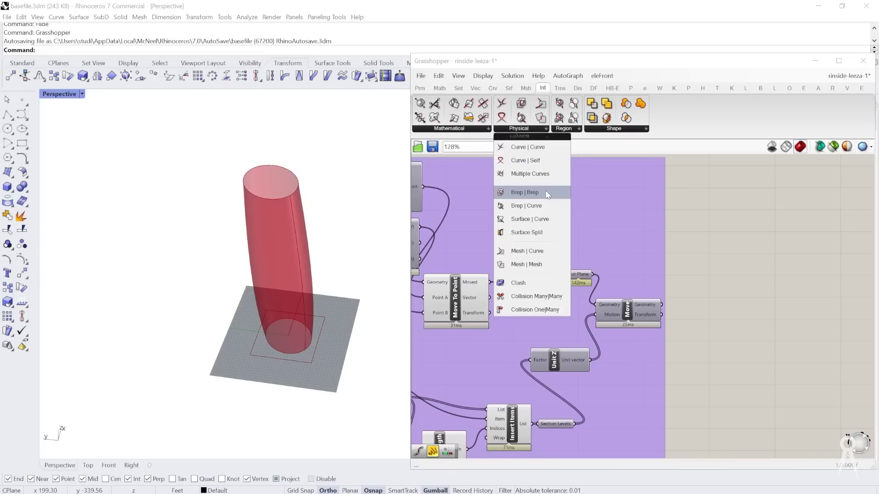
click(548, 194)
click(633, 214)
scroll(627, 215, up, 4)
scroll(701, 280, down, 4)
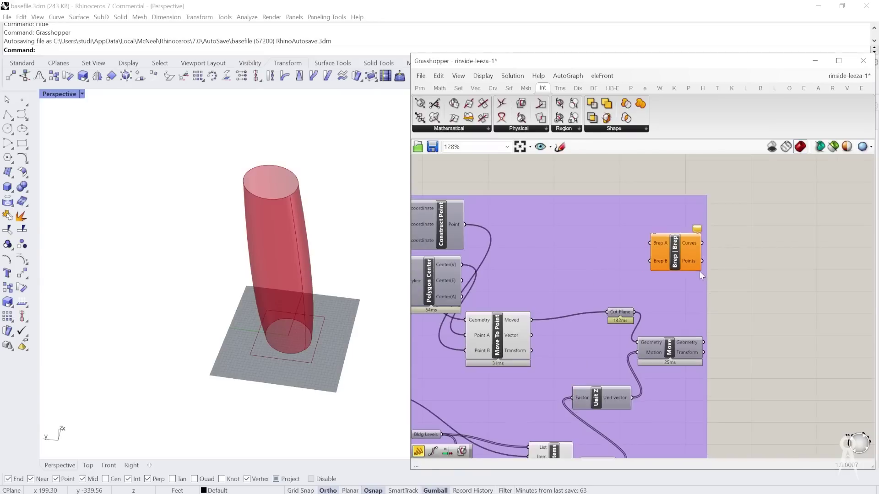
Step: Wire the parameter under the INPUT label into Brep A of the Brep | Brep component
scroll(519, 212, down, 3)
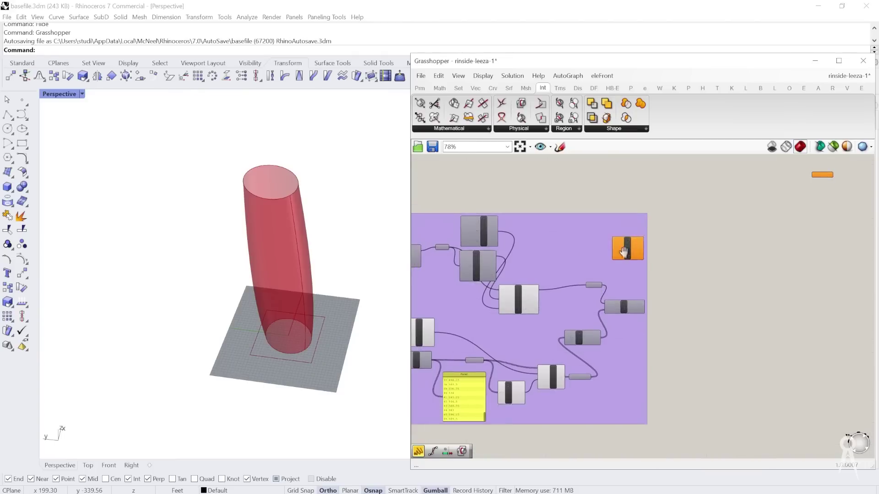
drag(461, 193, 713, 287)
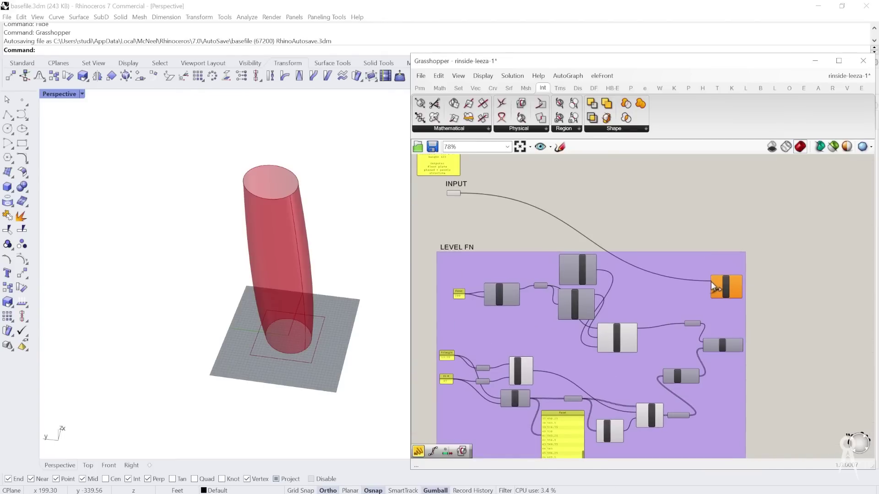
scroll(726, 299, up, 3)
scroll(724, 297, up, 2)
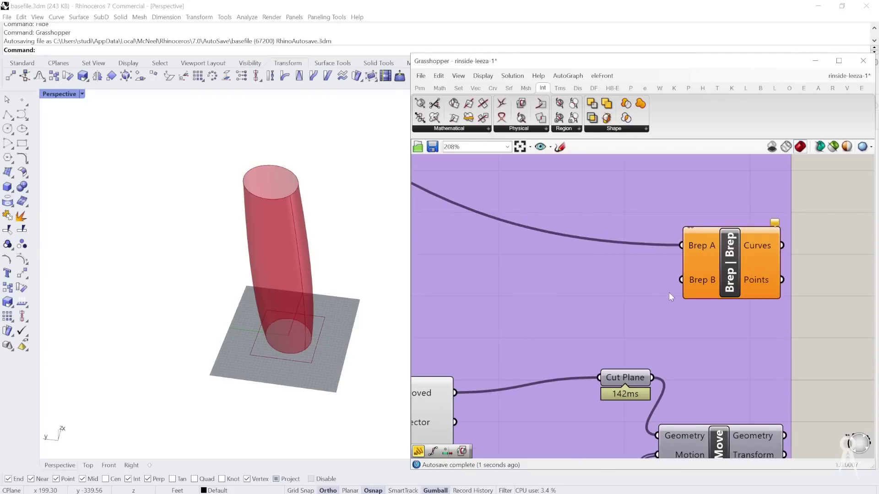
Step: Move the Brep | Brep component outside the level group and wire Move's Geometry output into Brep B
scroll(714, 290, down, 1)
drag(714, 288, 815, 318)
drag(753, 397, 780, 314)
scroll(670, 296, down, 1)
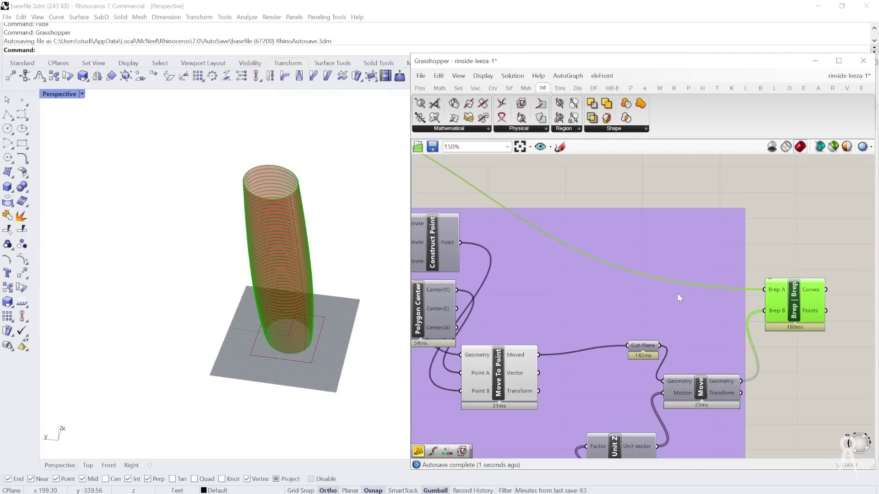
scroll(260, 177, up, 2)
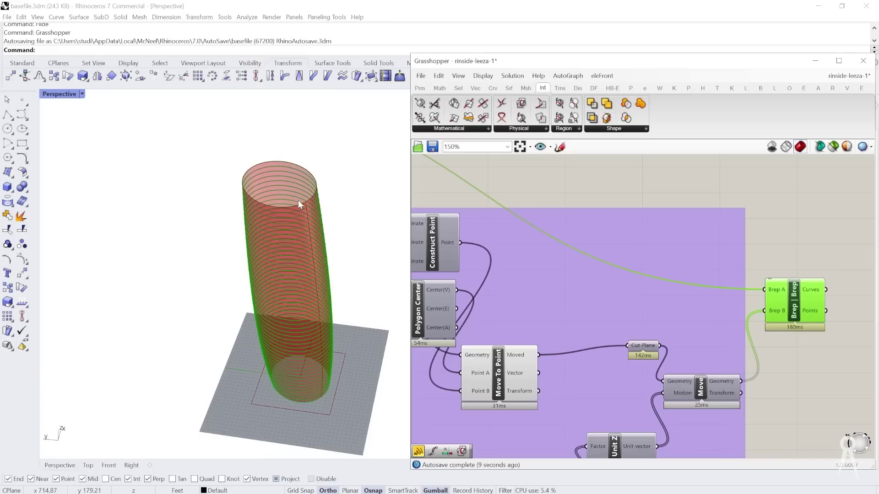
scroll(297, 200, down, 2)
scroll(297, 200, down, 1)
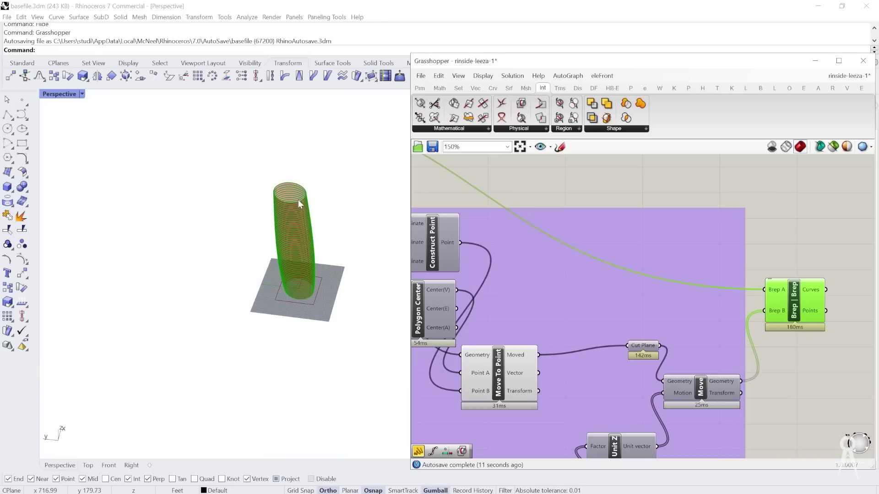
Step: Copy the Phasad Curve parameter from under the SURFACE PATTERN FN label to beside the Brep | Brep component
right_drag(725, 263, 550, 253)
right_click(550, 253)
click(645, 261)
scroll(759, 206, down, 3)
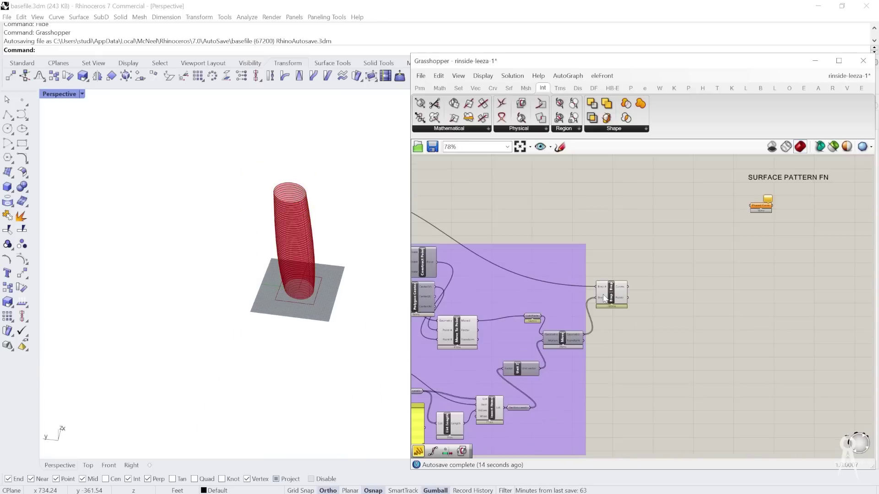
scroll(760, 205, up, 2)
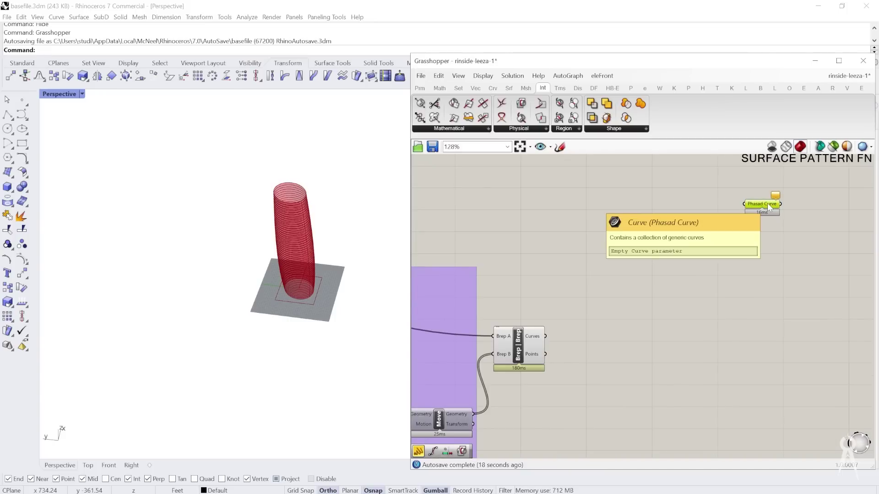
alt+drag(767, 205, 629, 328)
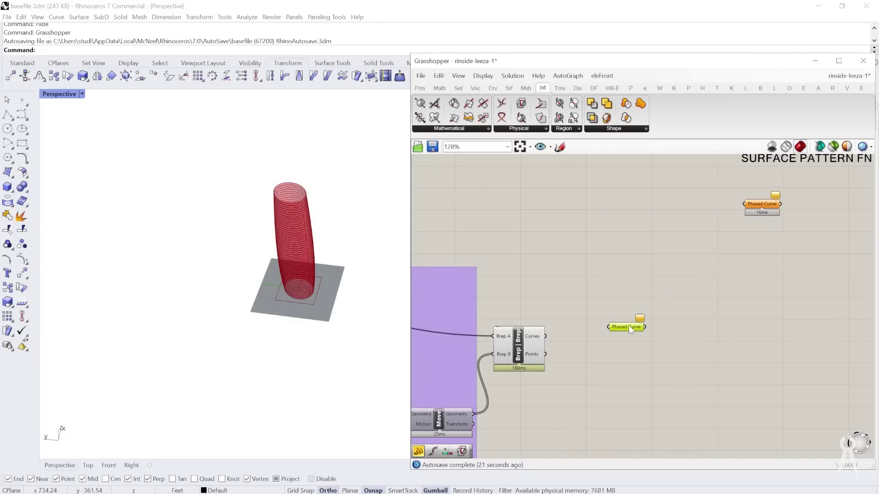
Step: Wire the Curves output of Brep | Brep into the copied Phasad Curve parameter
scroll(567, 344, up, 2)
drag(531, 331, 626, 337)
scroll(621, 315, down, 2)
scroll(621, 314, down, 3)
right_drag(606, 347, 704, 286)
scroll(674, 294, down, 4)
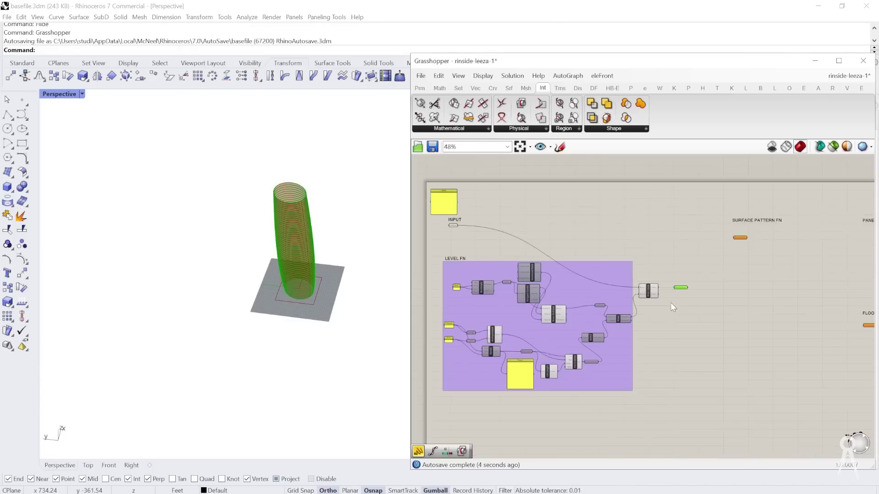
scroll(679, 271, up, 4)
click(679, 272)
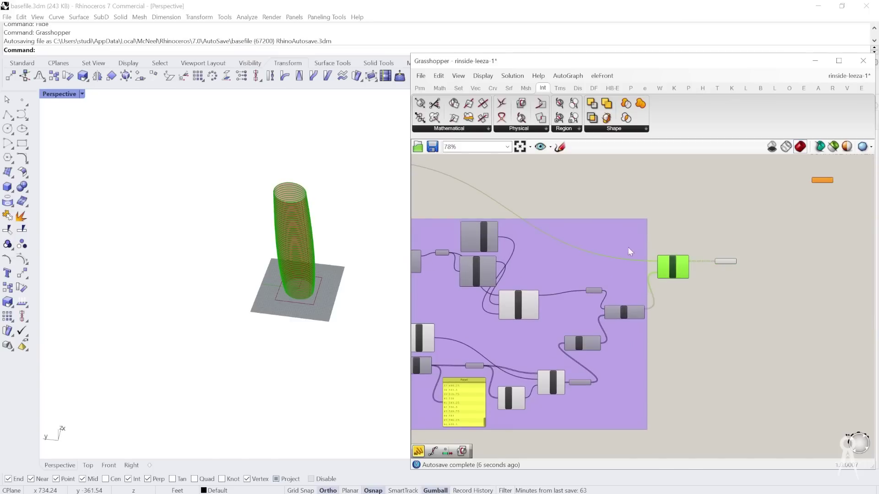
right_drag(563, 330, 616, 330)
scroll(455, 344, up, 4)
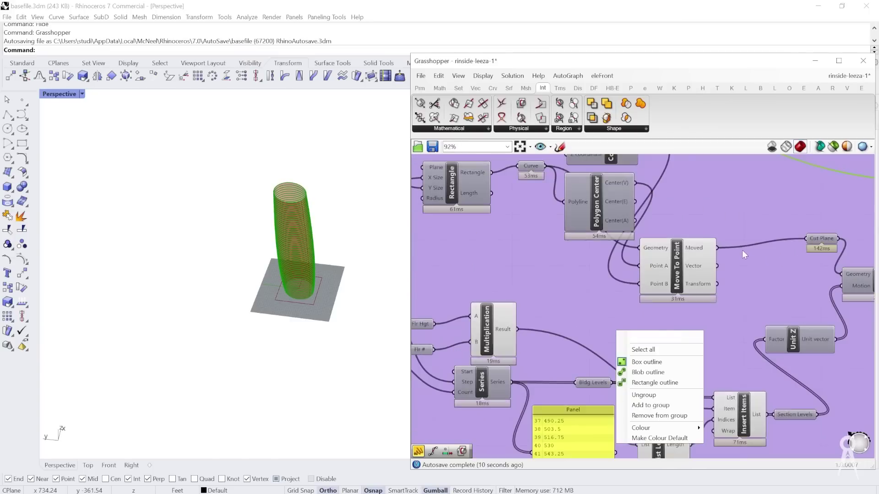
scroll(742, 249, down, 4)
click(658, 270)
scroll(629, 281, up, 4)
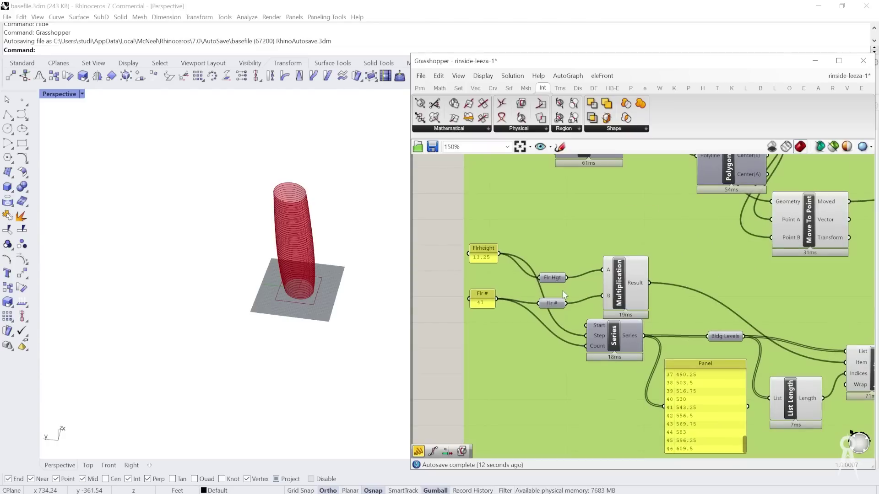
scroll(572, 290, down, 4)
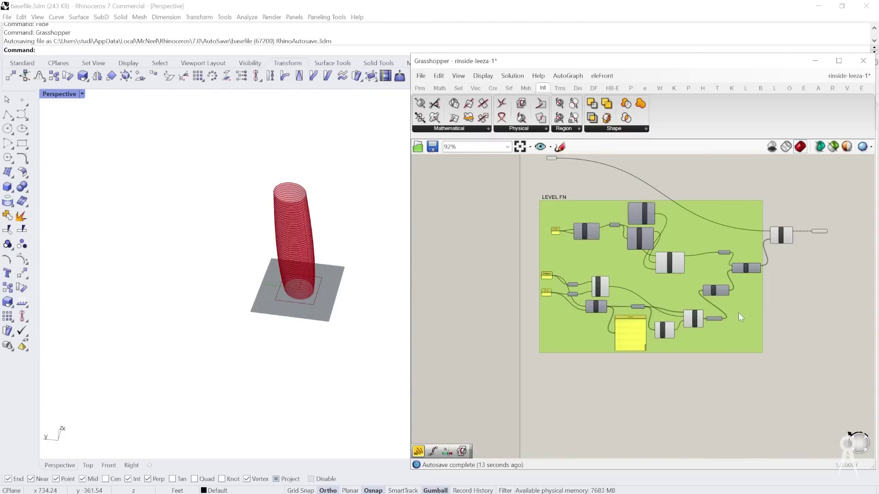
Step: Duplicate the Bldg Levels parameter and place the copy outside the level group, below the copied Phasad Curve parameter
scroll(741, 317, up, 4)
click(506, 297)
mouse_move(506, 298)
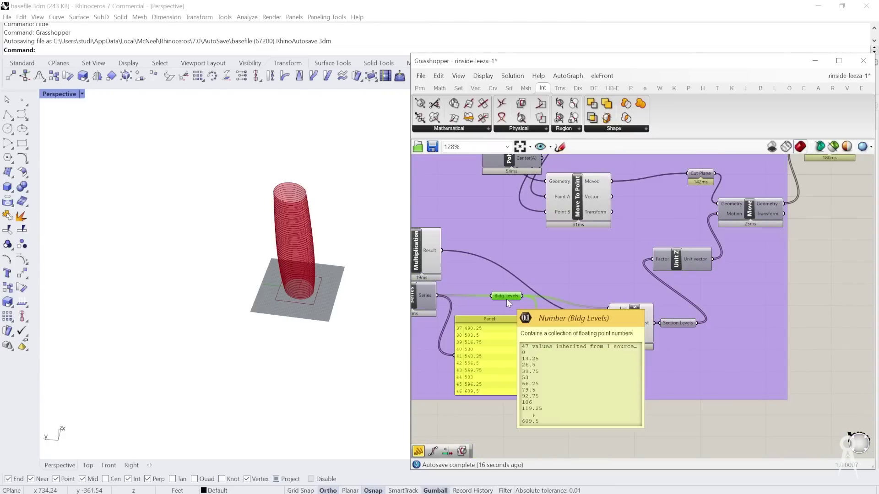
alt+drag(506, 297, 575, 279)
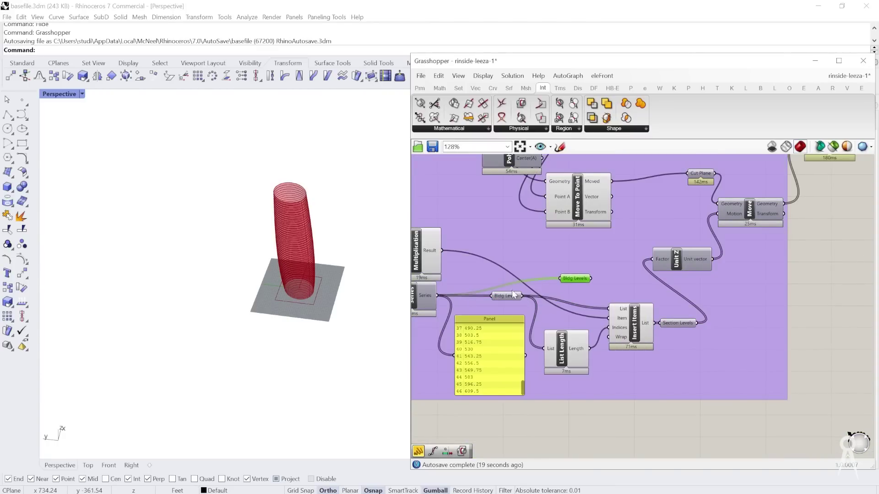
drag(521, 298, 510, 298)
drag(563, 279, 840, 298)
scroll(407, 280, down, 3)
scroll(500, 251, down, 5)
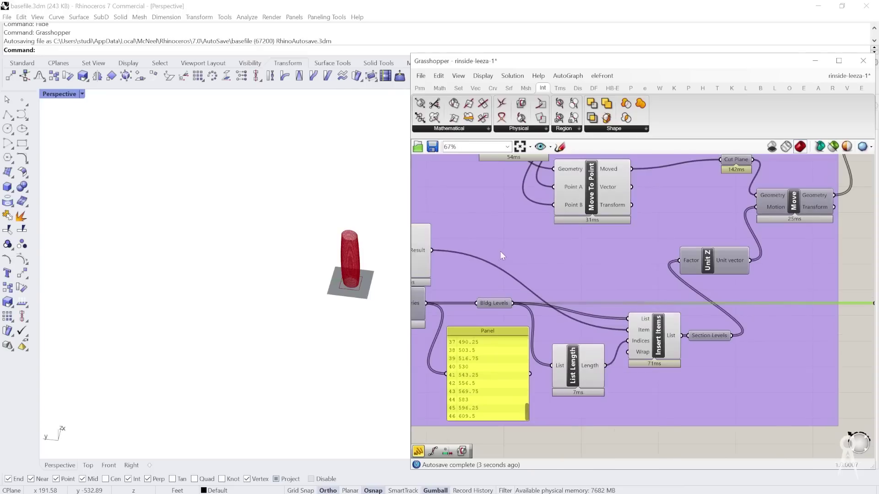
scroll(602, 236, up, 5)
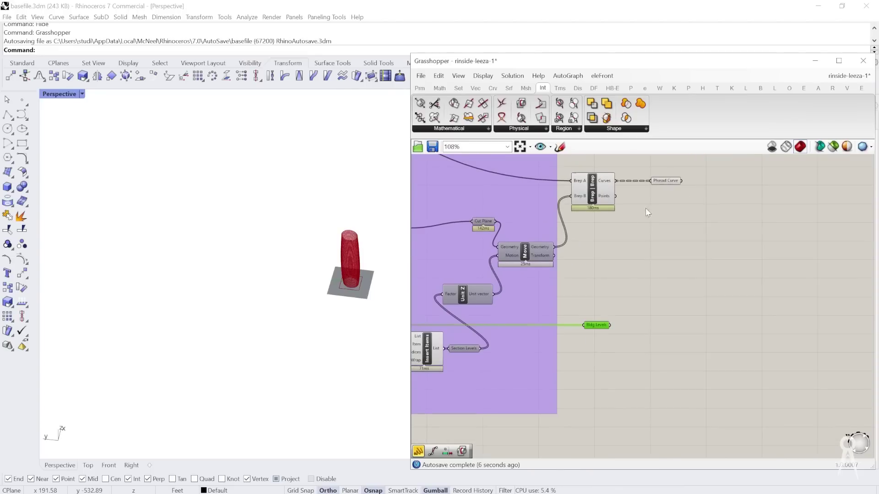
drag(597, 328, 670, 321)
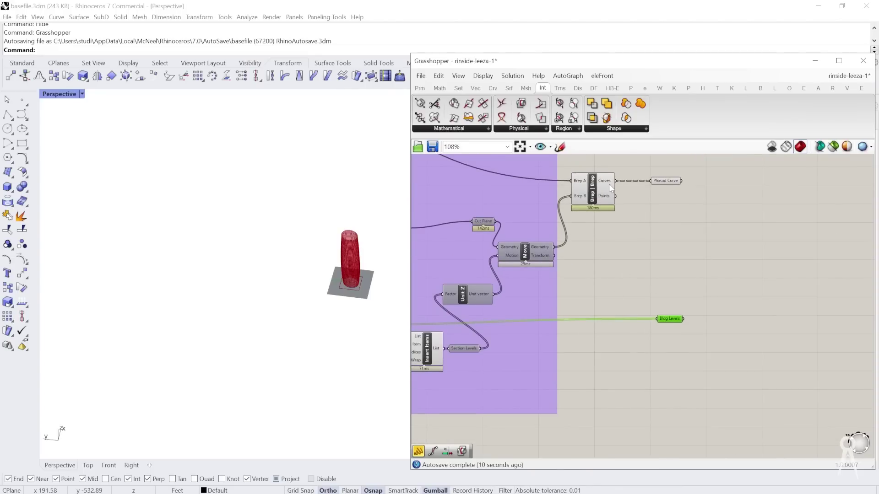
Step: Flatten the Curves output of Brep | Brep and preview the Phasad Curve sections on the tower
scroll(609, 183, up, 2)
mouse_move(607, 185)
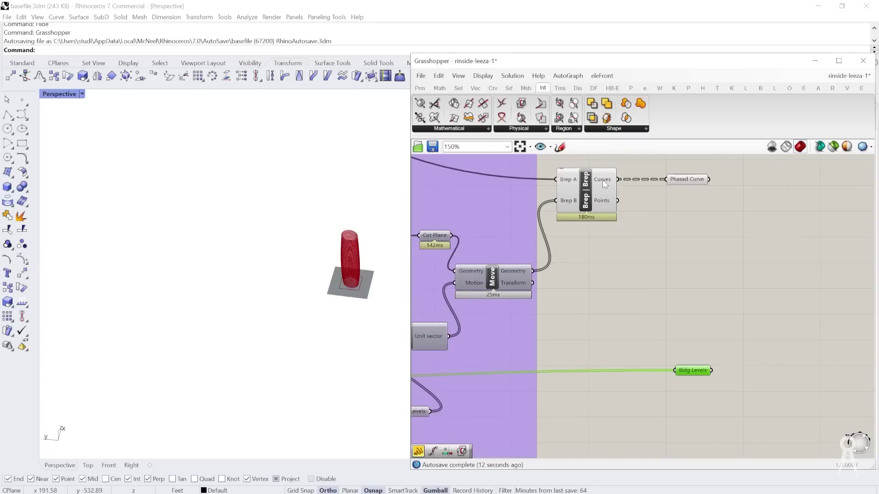
right_click(603, 181)
click(634, 235)
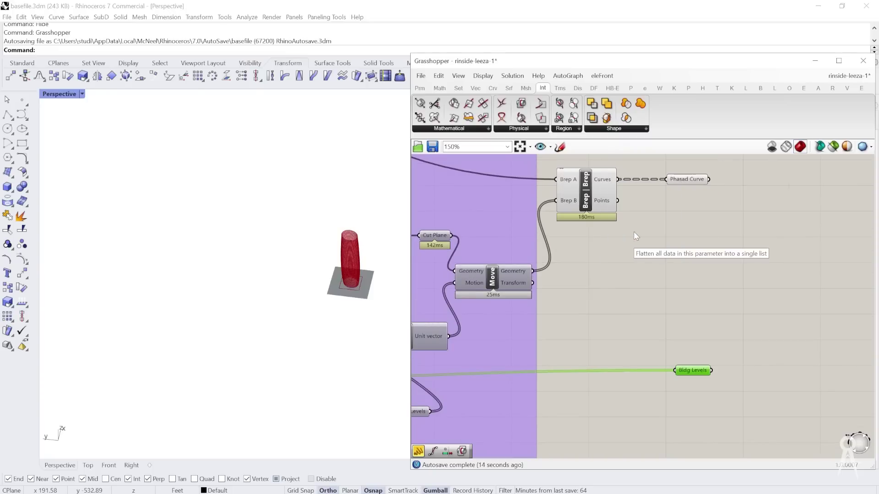
click(685, 181)
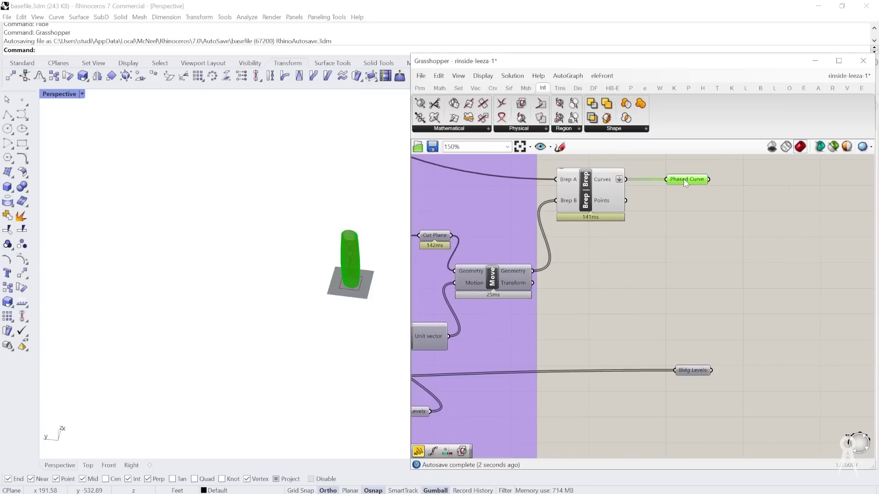
scroll(315, 252, up, 5)
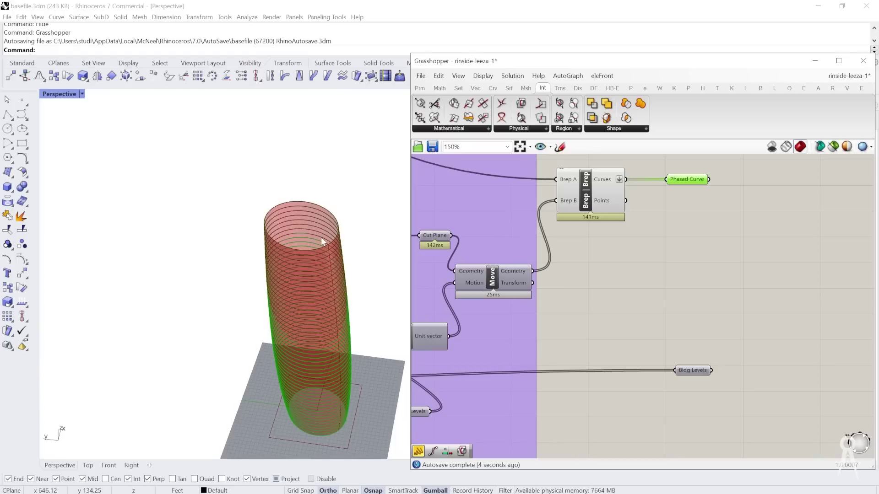
Step: Add the Brep | Brep component, Phasad Curve and the copied Bldg Levels parameter to the LEVEL FN group
scroll(677, 282, down, 3)
drag(718, 183, 638, 377)
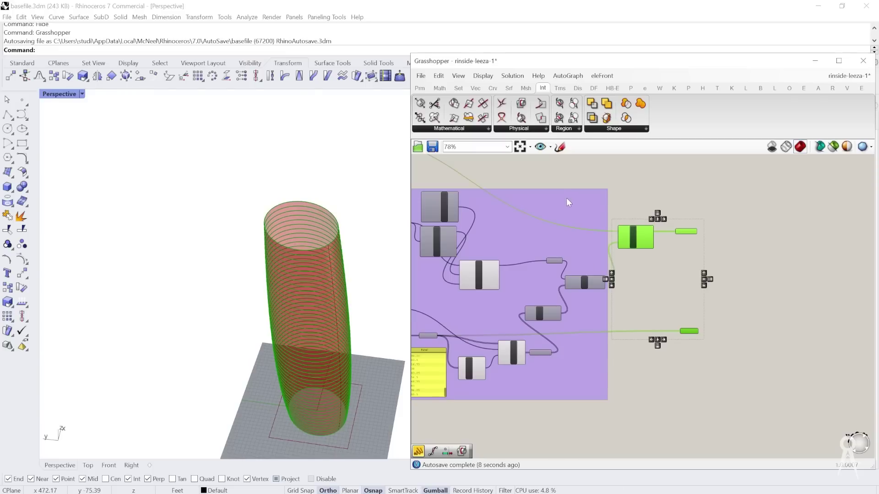
right_click(568, 201)
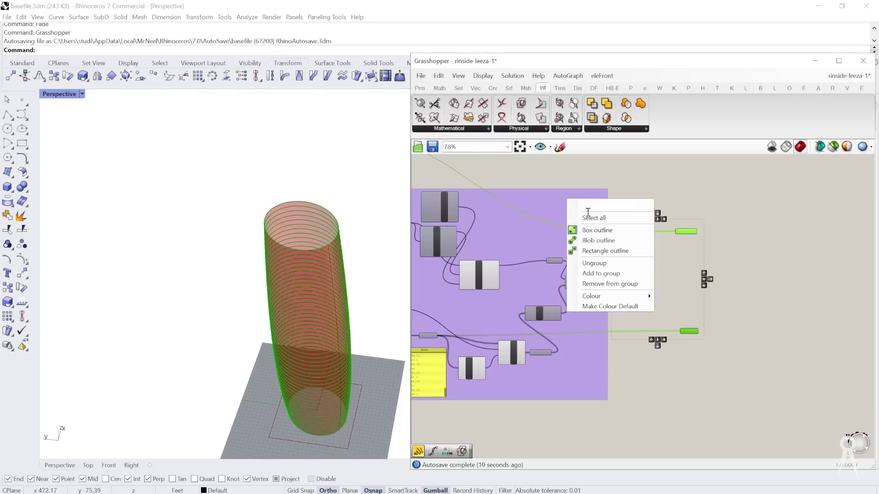
click(611, 273)
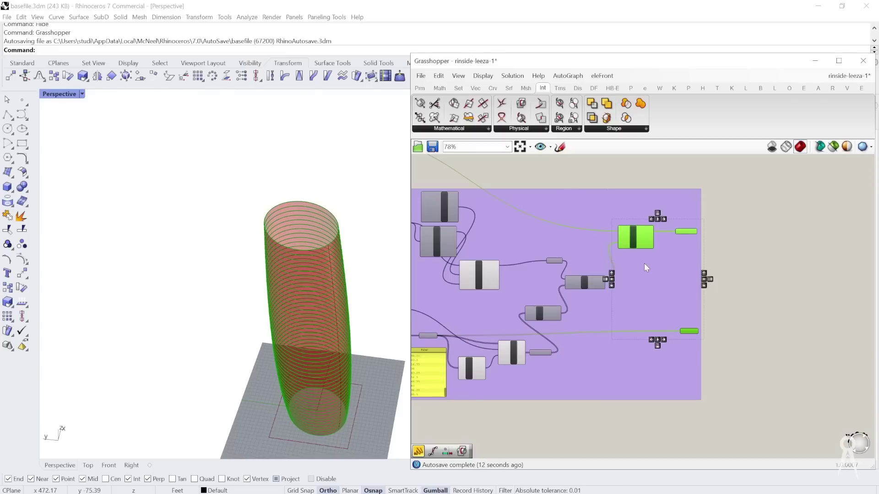
scroll(644, 268, down, 2)
scroll(439, 216, up, 2)
click(435, 219)
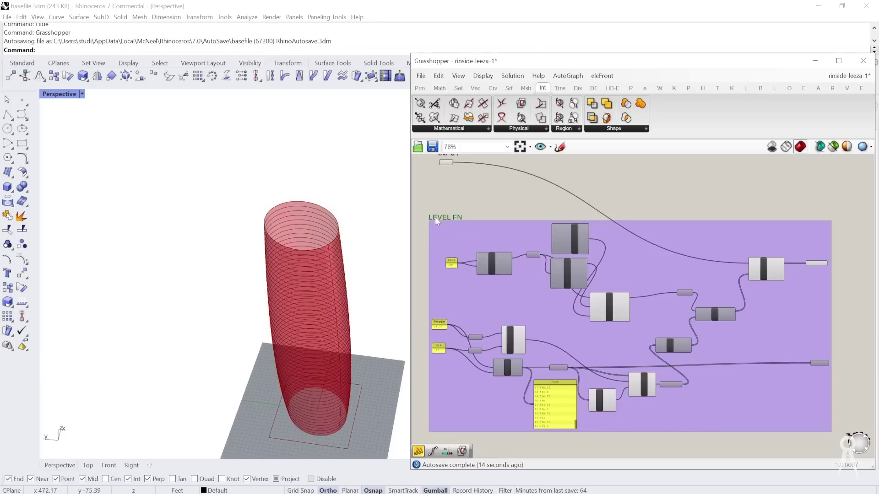
scroll(454, 242, down, 2)
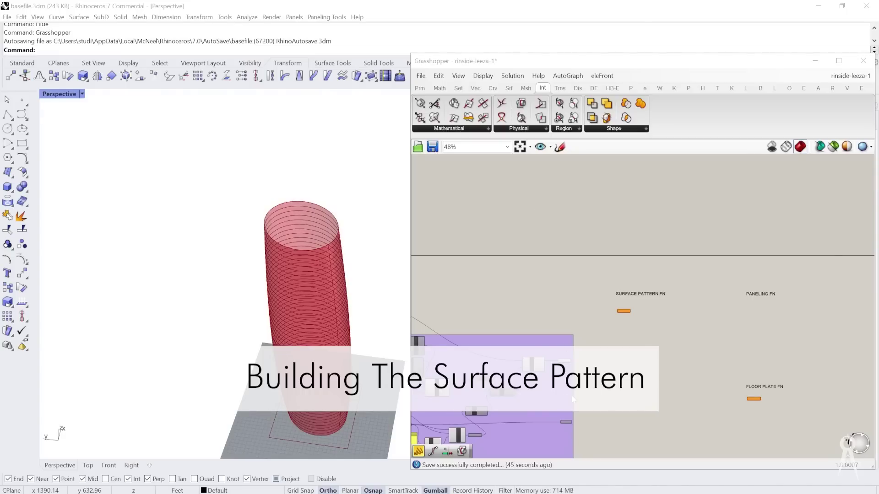
Step: Examine the tower's section curves from several angles and the Phasad Curve parameter under the SURFACE PATTERN FN label
scroll(551, 259, up, 6)
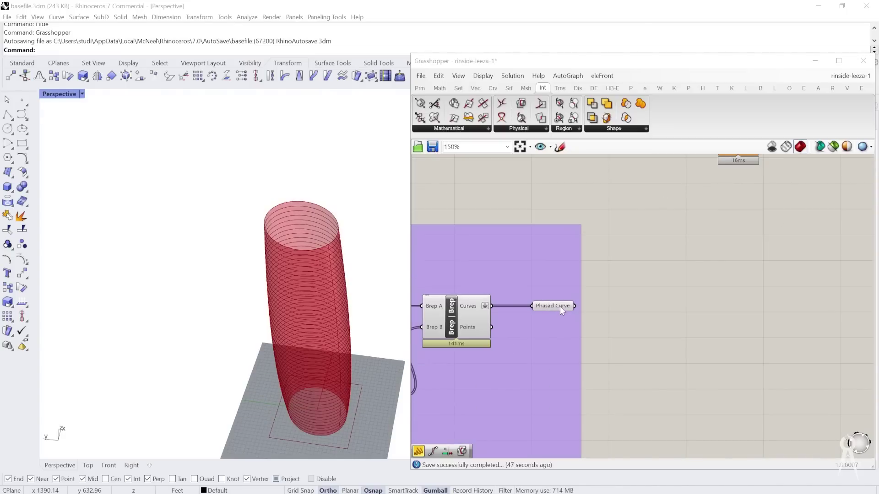
scroll(547, 308, down, 2)
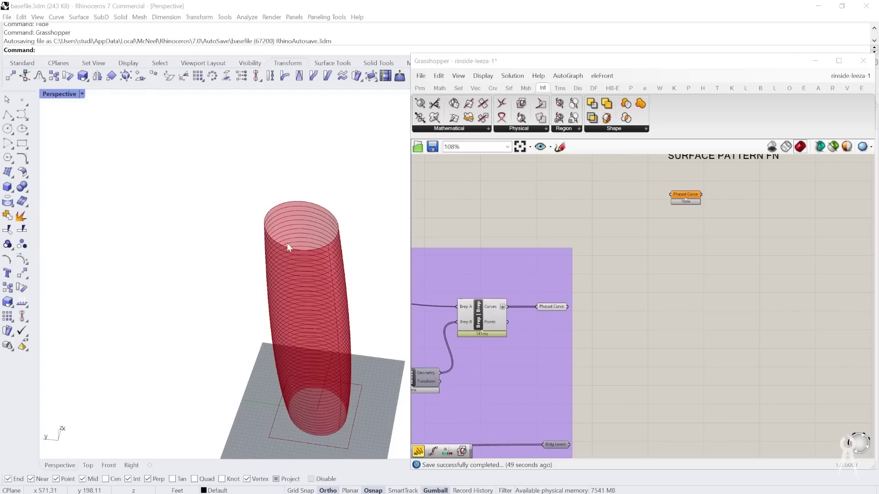
scroll(279, 297, down, 3)
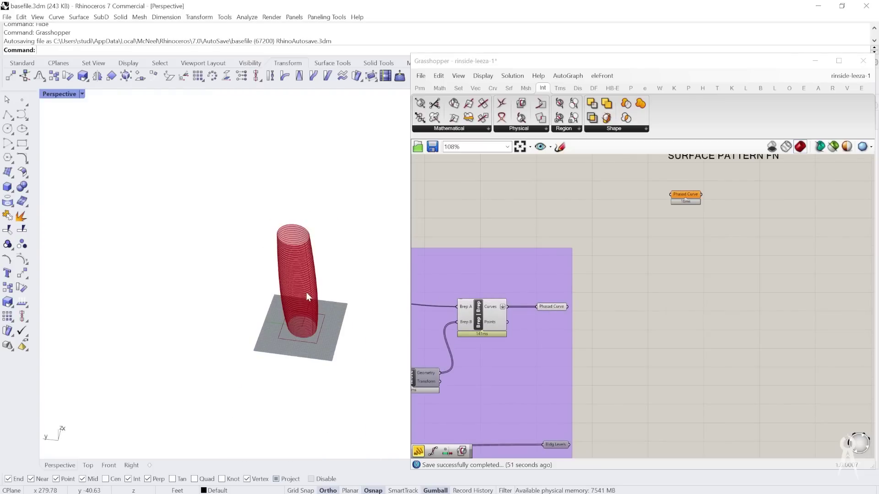
scroll(290, 276, up, 4)
scroll(284, 270, down, 3)
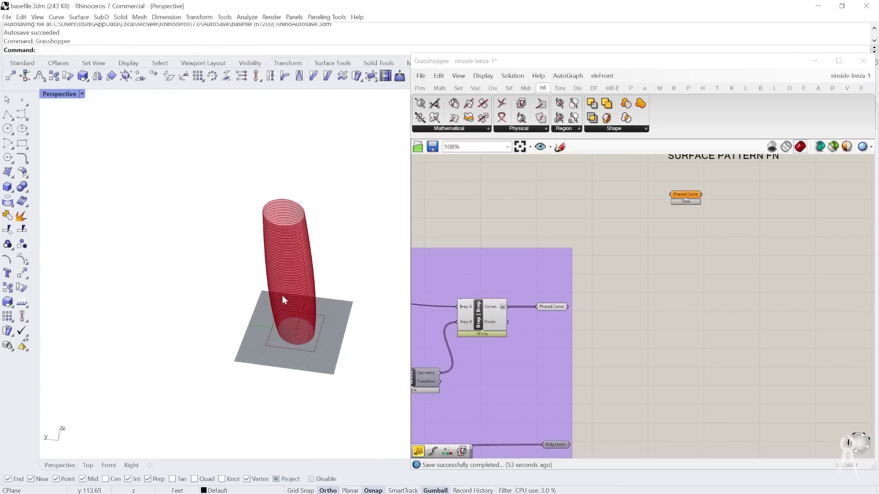
scroll(343, 251, up, 5)
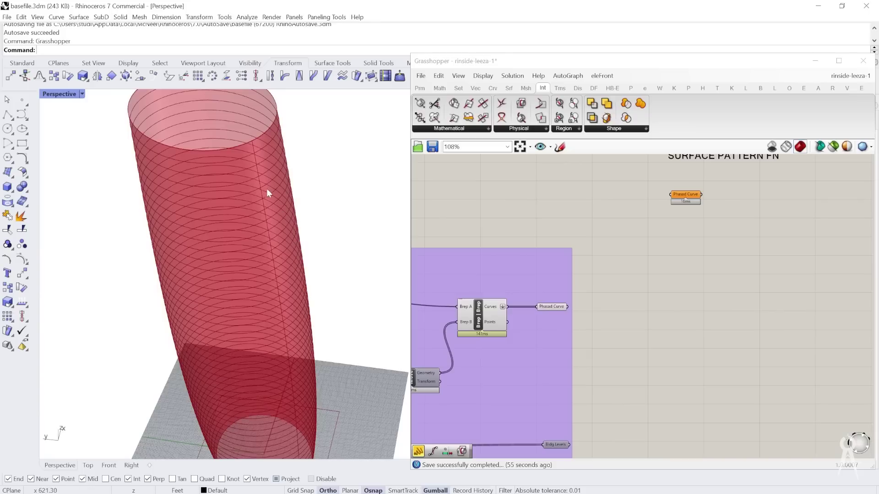
scroll(240, 194, down, 2)
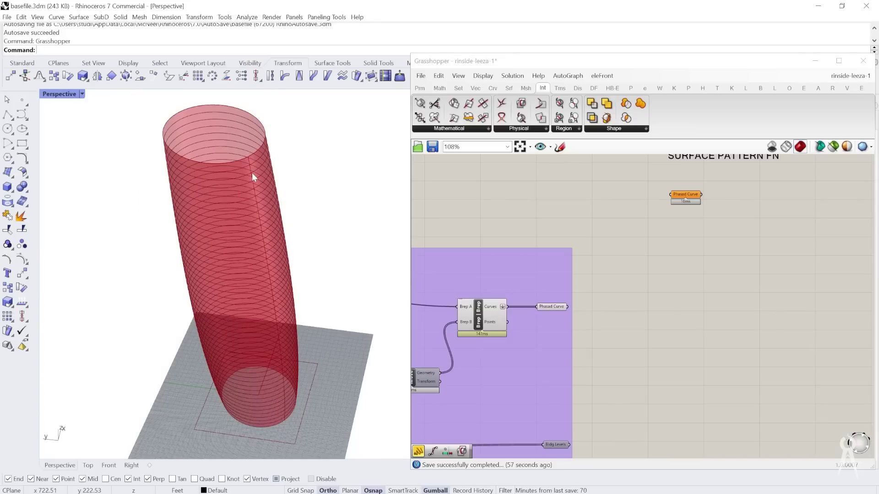
scroll(220, 153, down, 1)
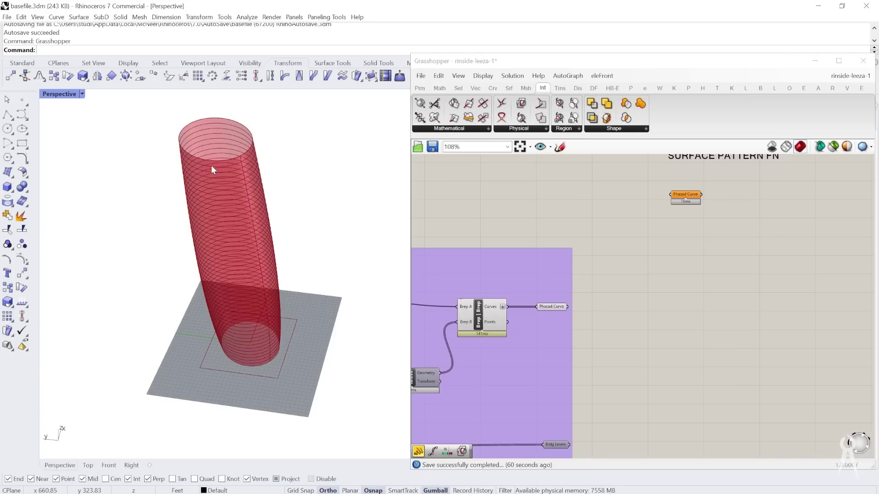
scroll(248, 328, down, 1)
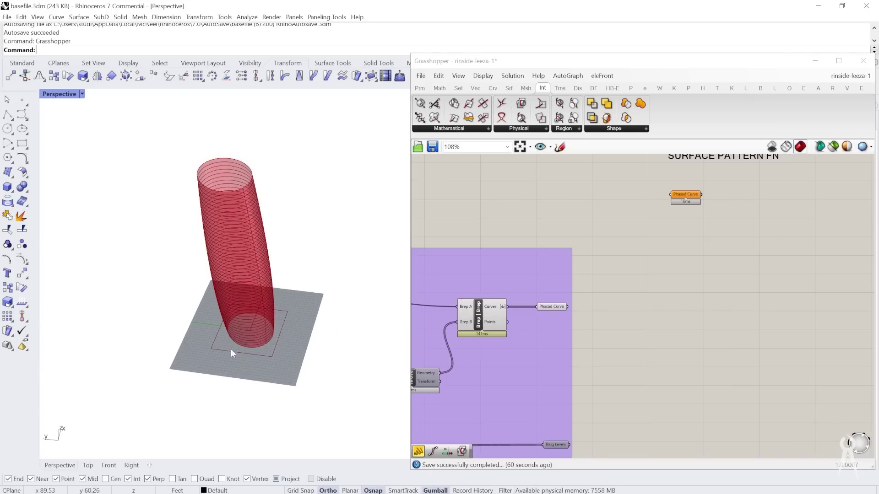
right_drag(265, 382, 283, 363)
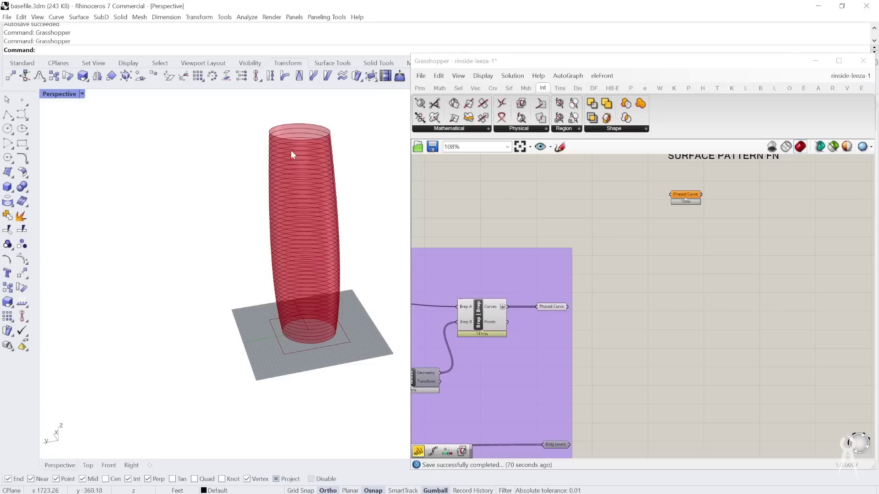
right_drag(501, 250, 522, 232)
scroll(522, 232, down, 2)
scroll(559, 196, up, 3)
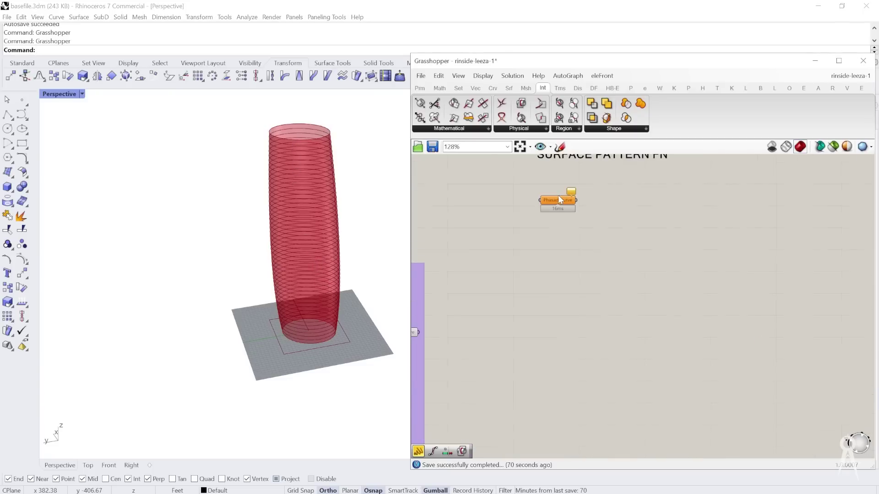
Step: Connect the Phasad Curve output of the level group to the Phasad Curve parameter under SURFACE PATTERN FN
scroll(559, 199, up, 1)
scroll(558, 204, down, 3)
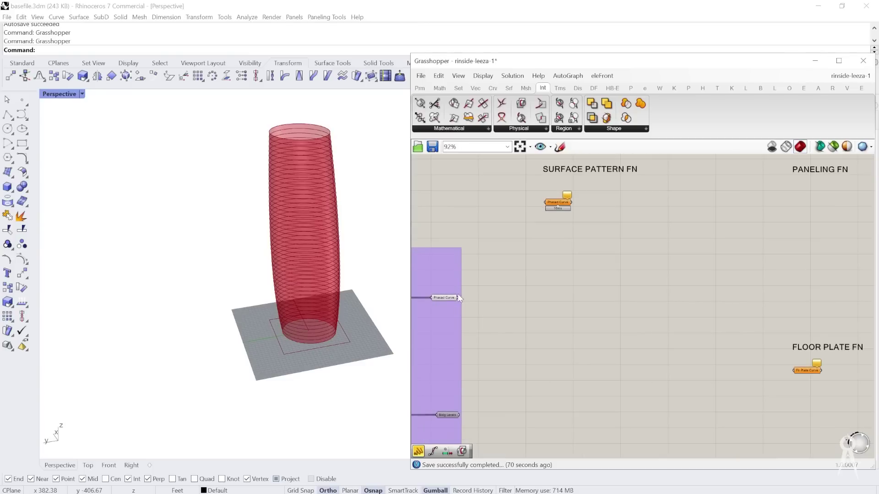
drag(459, 298, 545, 202)
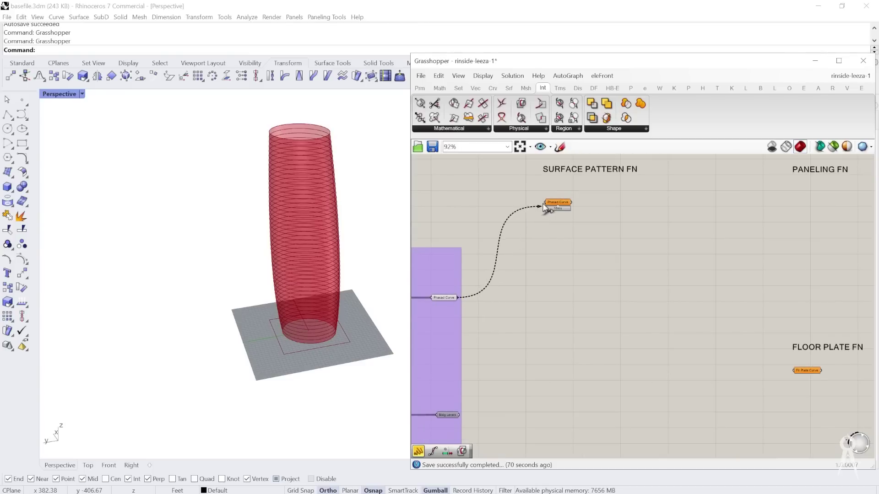
scroll(556, 196, up, 3)
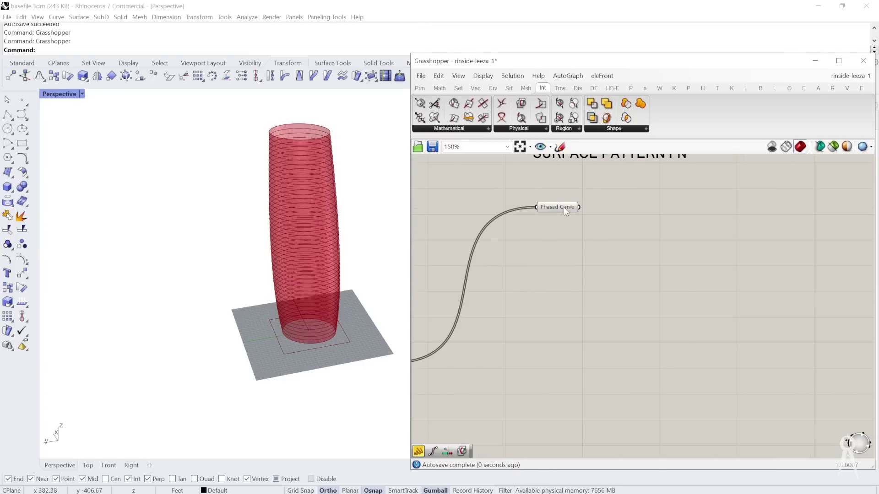
Step: Examine the Phasad Curve connection under SURFACE PATTERN FN and the tower's section curves from several distances
scroll(531, 264, down, 3)
scroll(425, 322, up, 3)
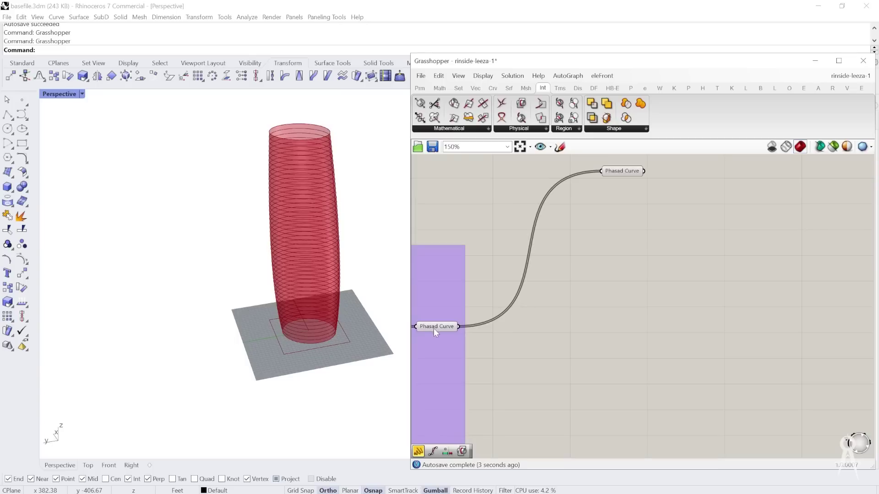
scroll(438, 327, down, 3)
scroll(587, 205, up, 3)
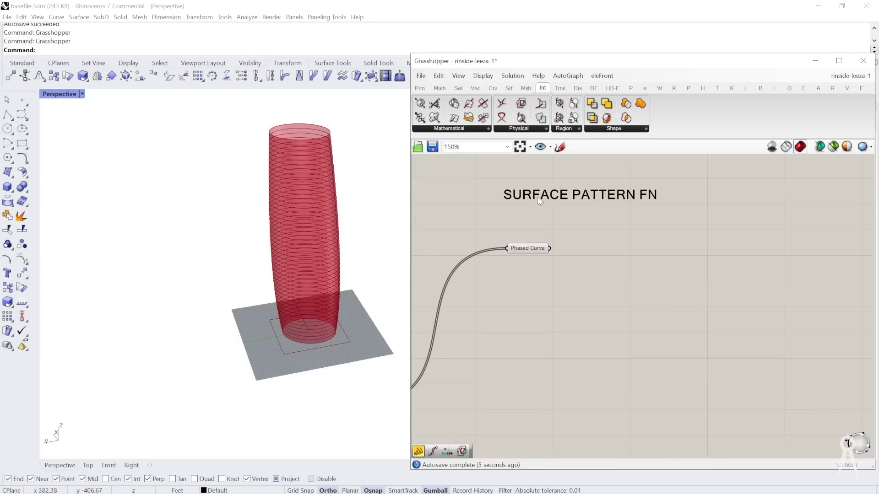
scroll(634, 235, down, 3)
scroll(572, 227, up, 3)
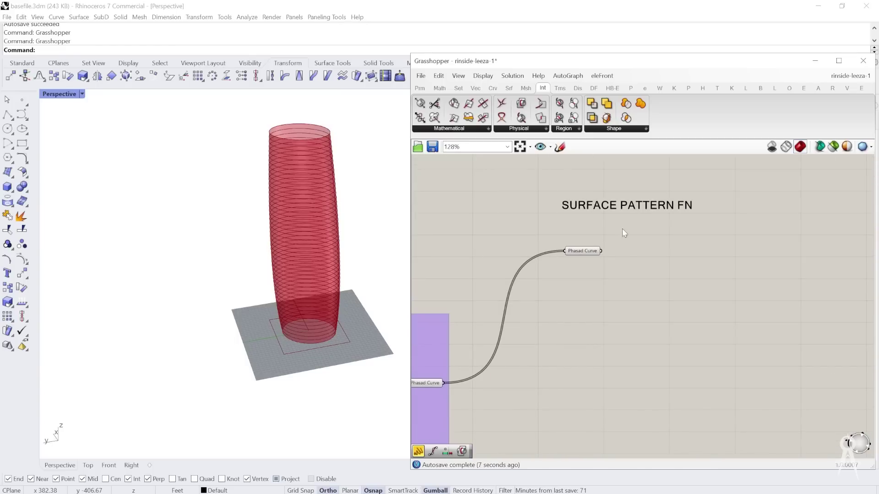
right_drag(617, 260, 530, 259)
click(527, 235)
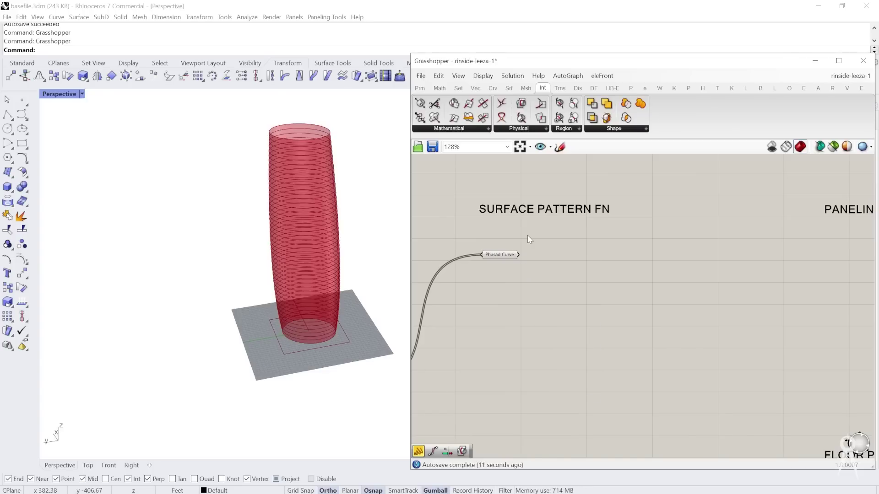
scroll(519, 258, up, 1)
scroll(519, 259, up, 1)
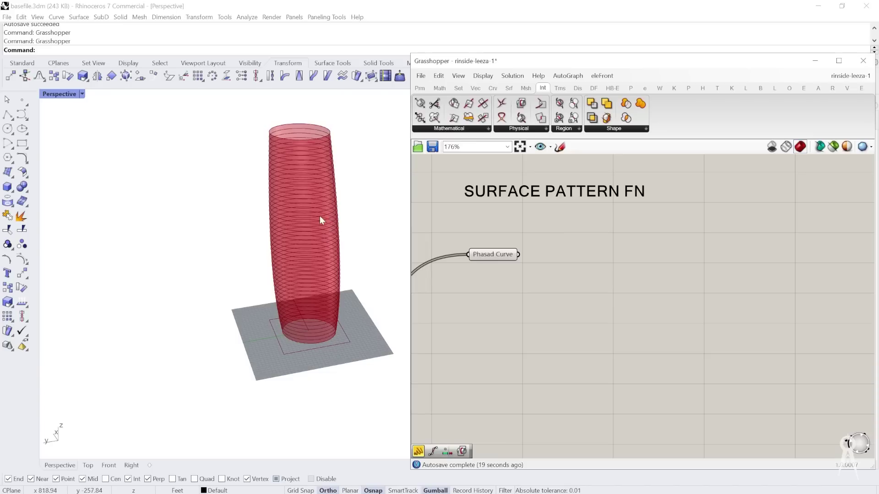
right_drag(286, 267, 309, 229)
scroll(308, 234, up, 3)
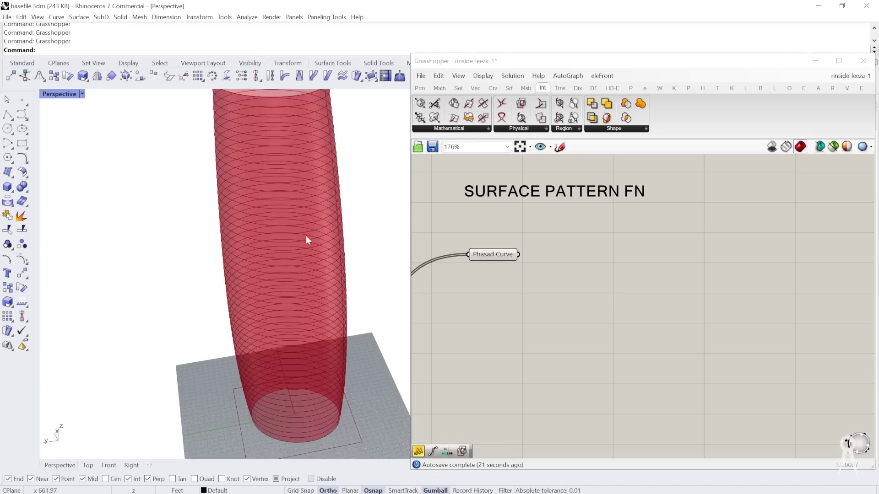
scroll(304, 240, down, 3)
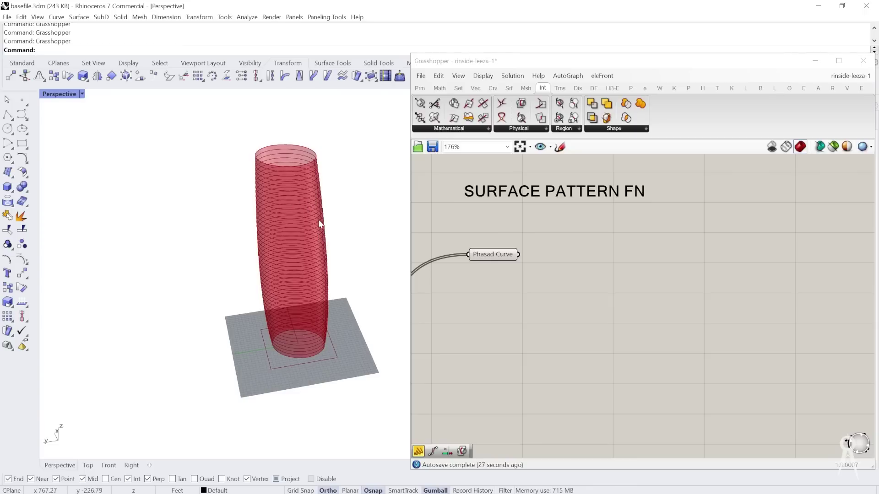
scroll(315, 228, up, 2)
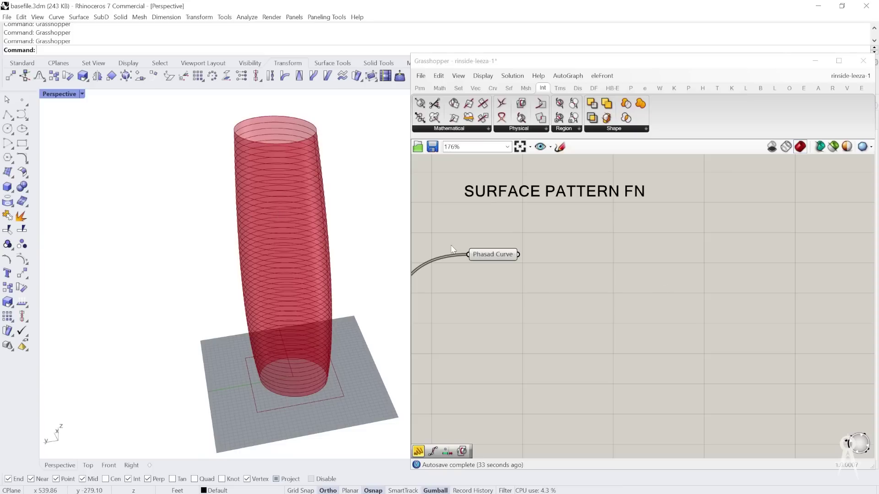
Step: Add a Curve Domain component below the Phasad Curve parameter and feed Phasad Curve into its Curve input
double_click(597, 258)
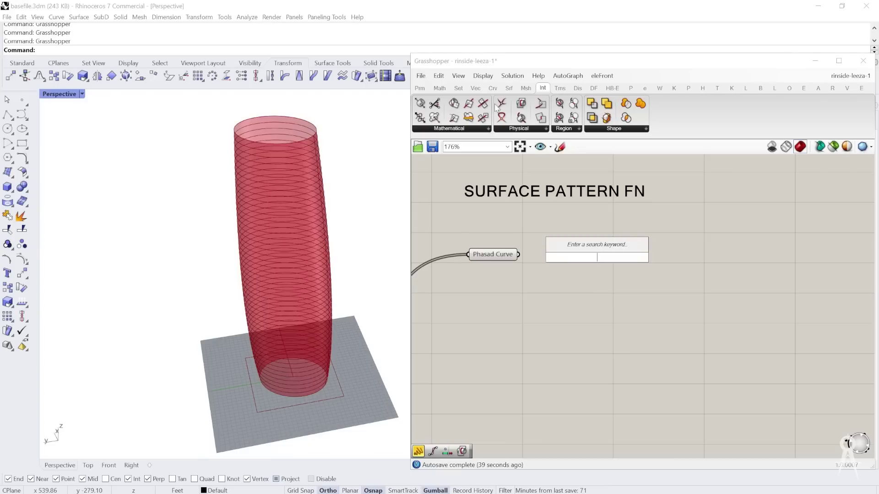
click(494, 88)
click(495, 87)
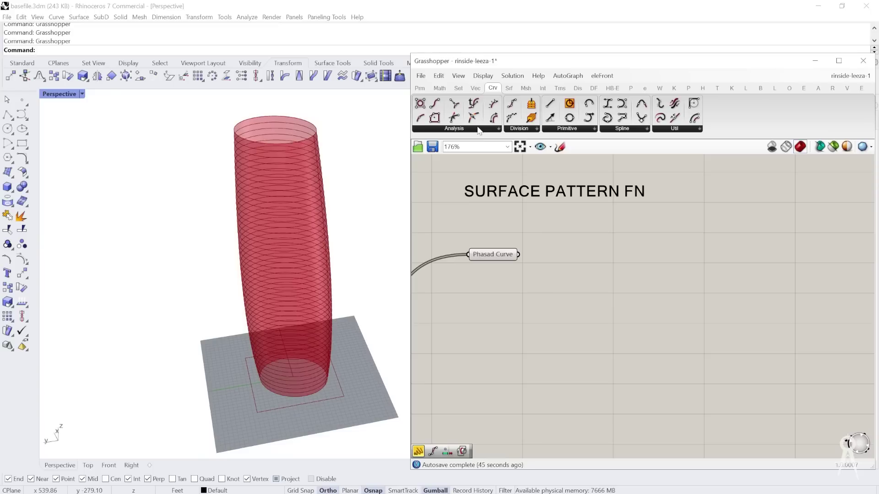
double_click(567, 270)
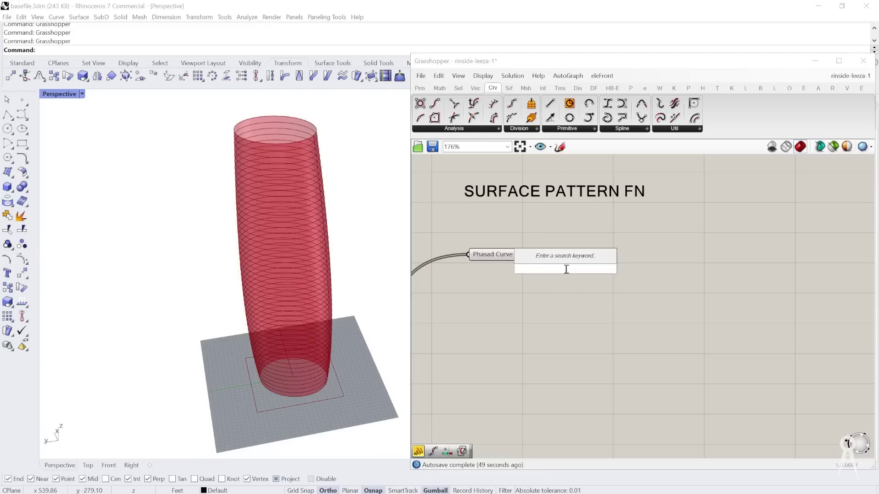
text(domain)
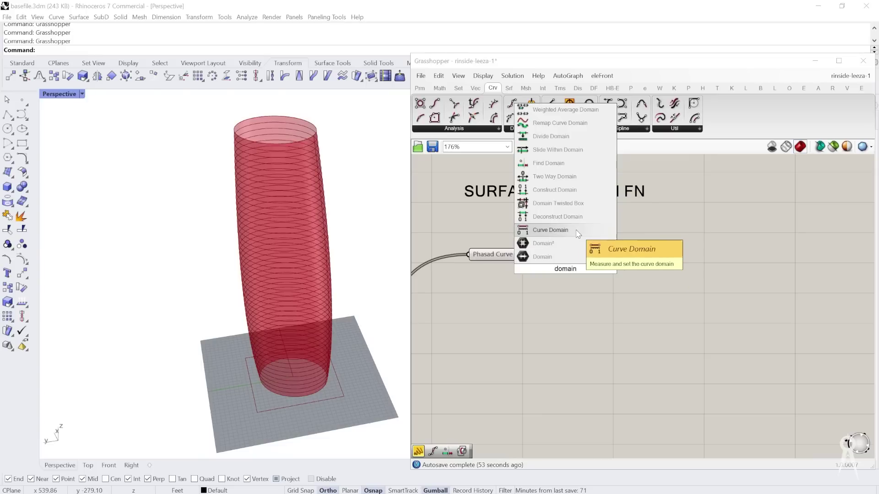
click(556, 230)
drag(547, 270, 574, 274)
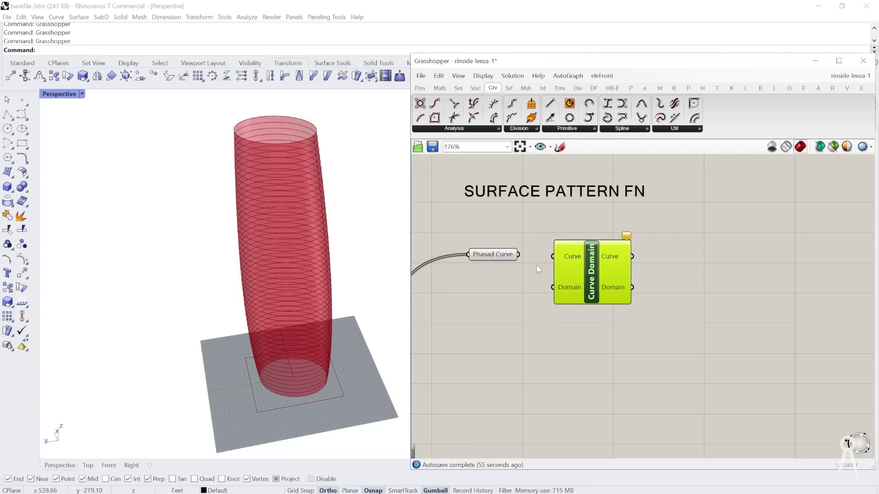
drag(519, 256, 544, 322)
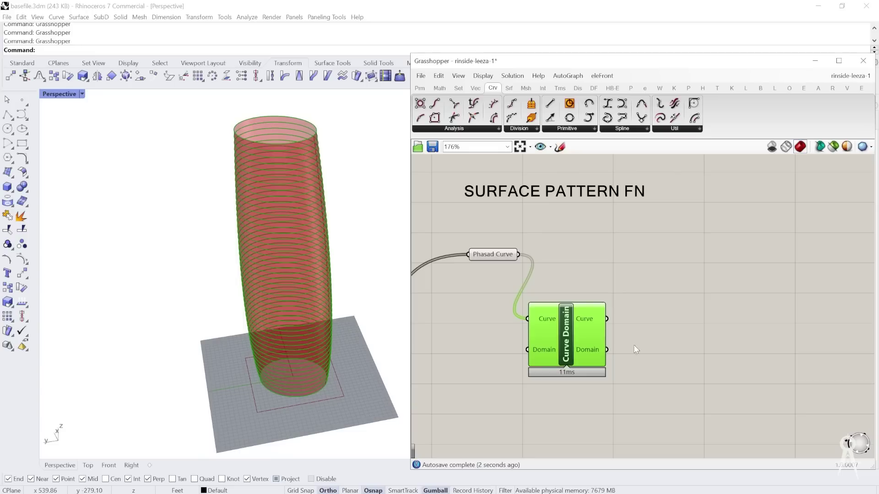
Step: Add a panel beside Curve Domain and connect the Domain output to it
click(646, 344)
double_click(646, 345)
text(panel)
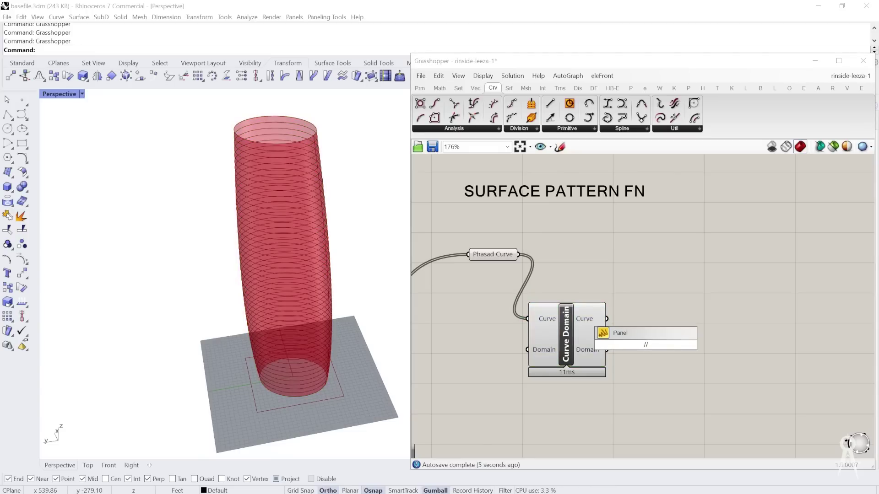
key(Return)
drag(646, 348, 709, 352)
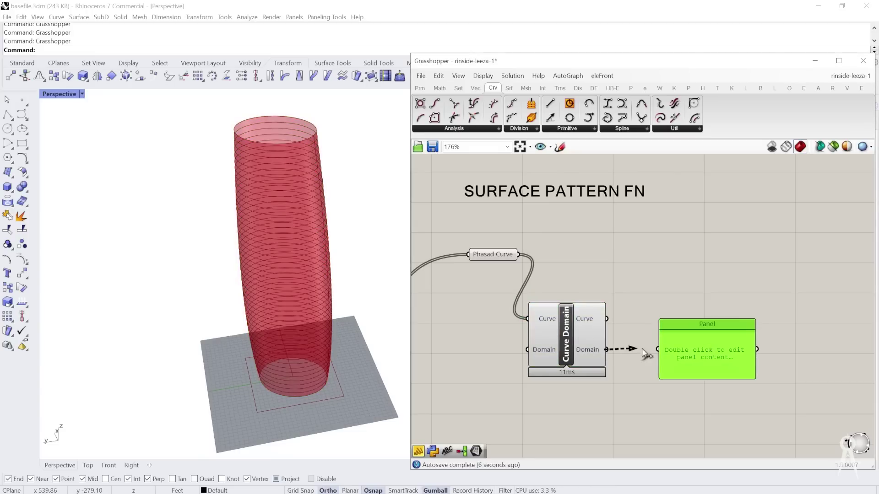
scroll(625, 248, down, 3)
scroll(712, 339, up, 2)
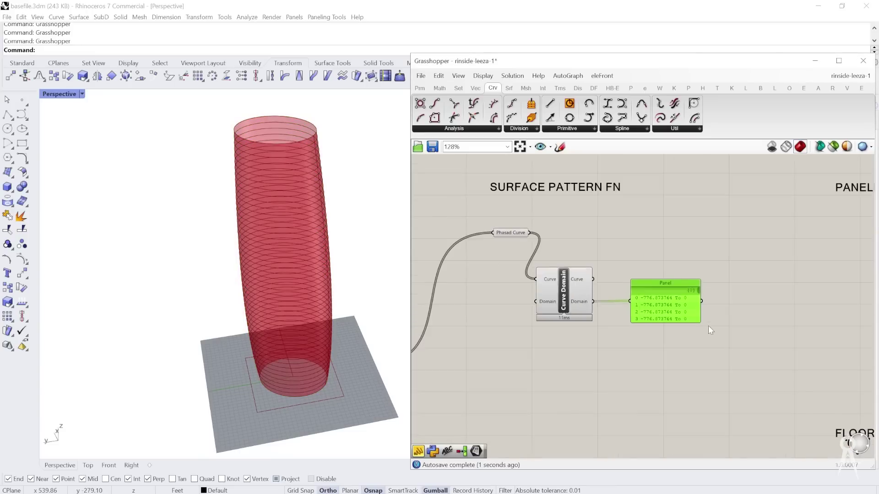
Step: Enlarge the panel to read the listed curve domains and delete the panel
drag(694, 315, 732, 368)
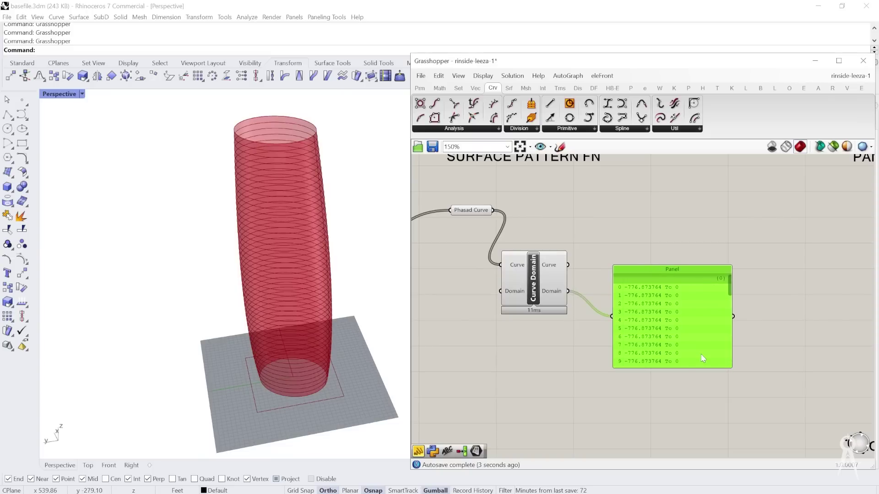
scroll(700, 355, up, 2)
mouse_move(743, 262)
mouse_down()
mouse_move(741, 322)
mouse_move(727, 366)
mouse_move(748, 245)
mouse_up()
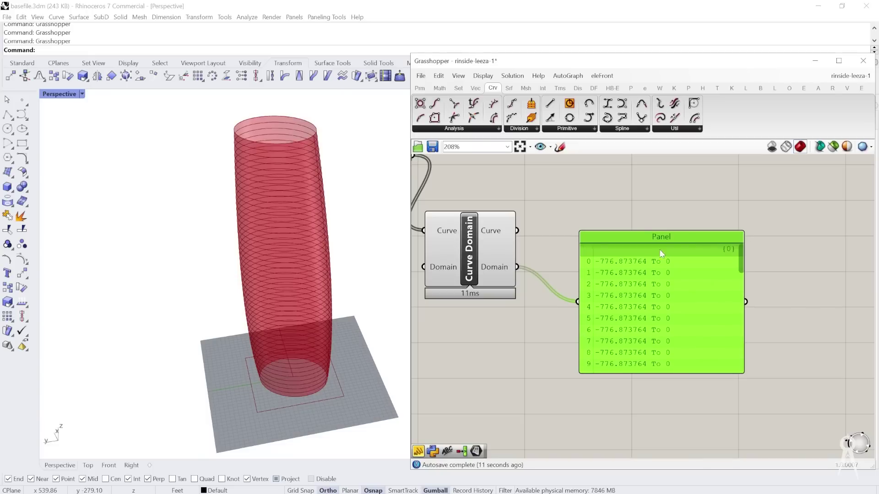
scroll(631, 312, down, 3)
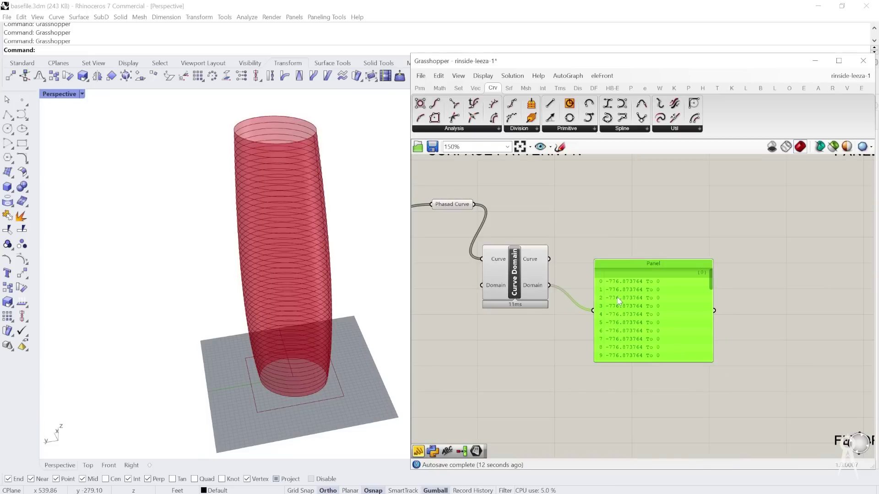
key(Delete)
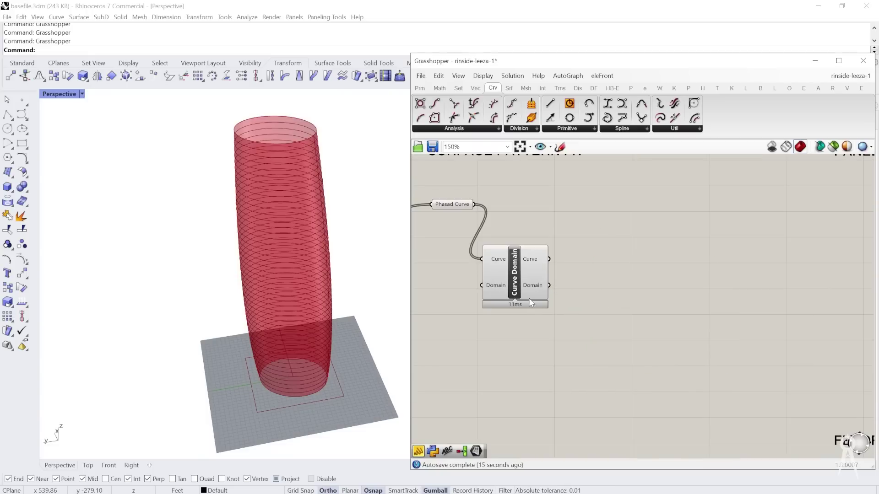
Step: Add a Number Slider with the value 0.250 and place it below the Curve Domain component
mouse_move(501, 267)
double_click(616, 250)
double_click(608, 235)
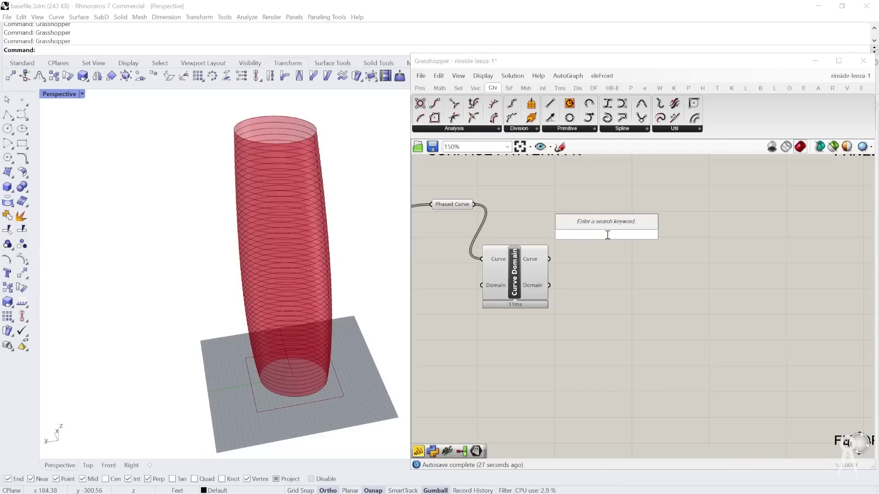
text(ni)
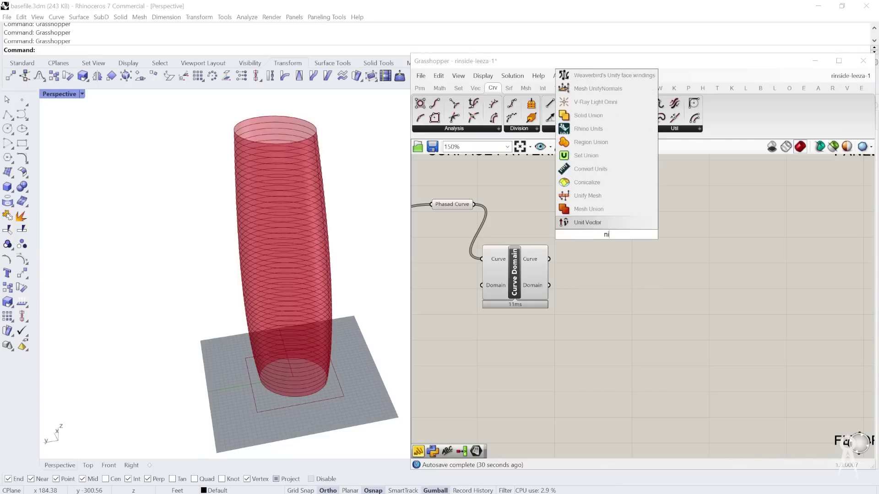
key(BackSpace)
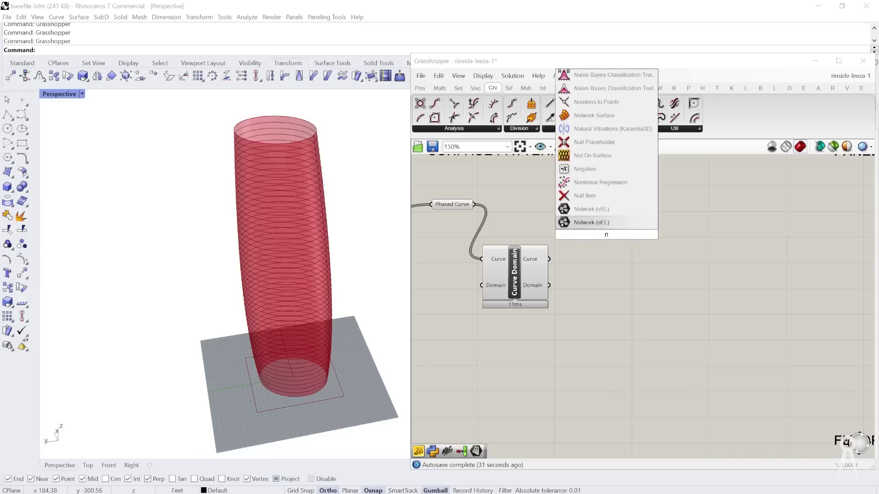
text(um)
key(Up)
key(Return)
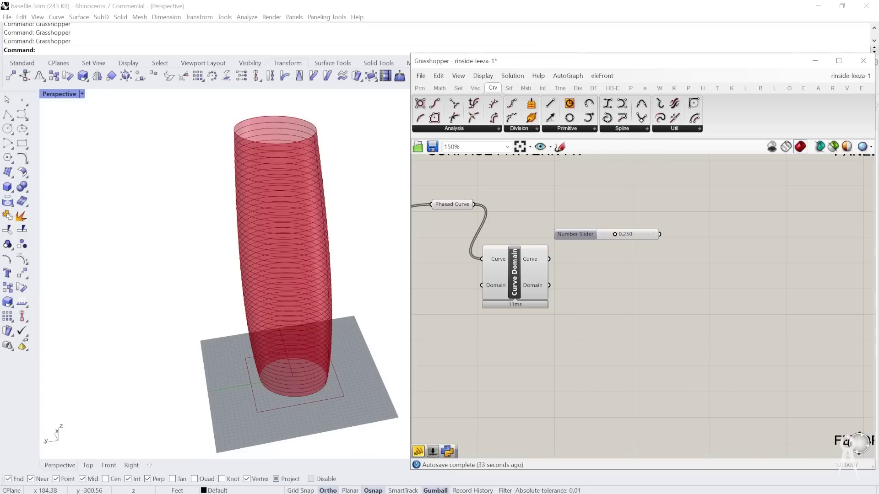
drag(639, 235, 594, 358)
right_drag(532, 314, 509, 311)
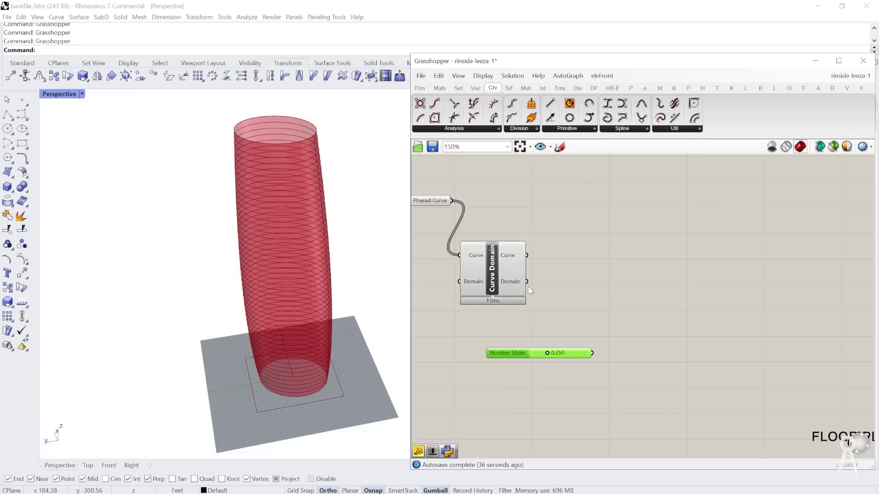
Step: Add a Remap Numbers component beside Curve Domain and connect the Domain output to its Target input
click(567, 282)
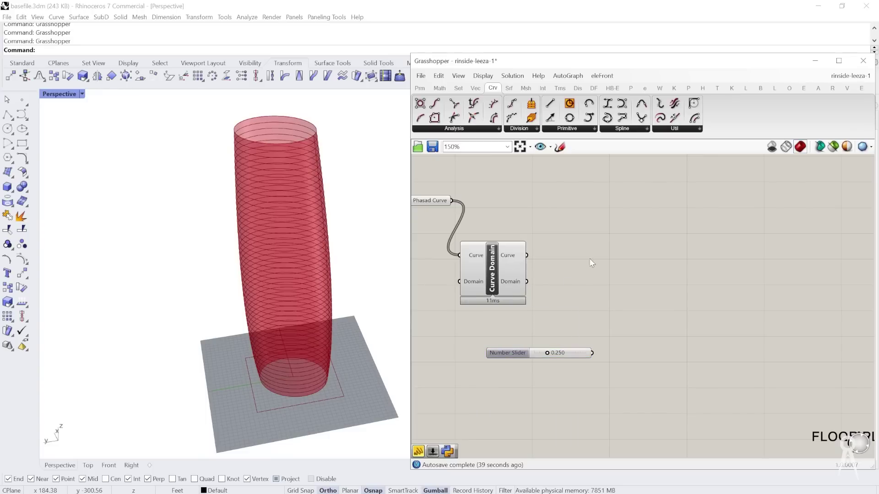
double_click(586, 284)
text(rem)
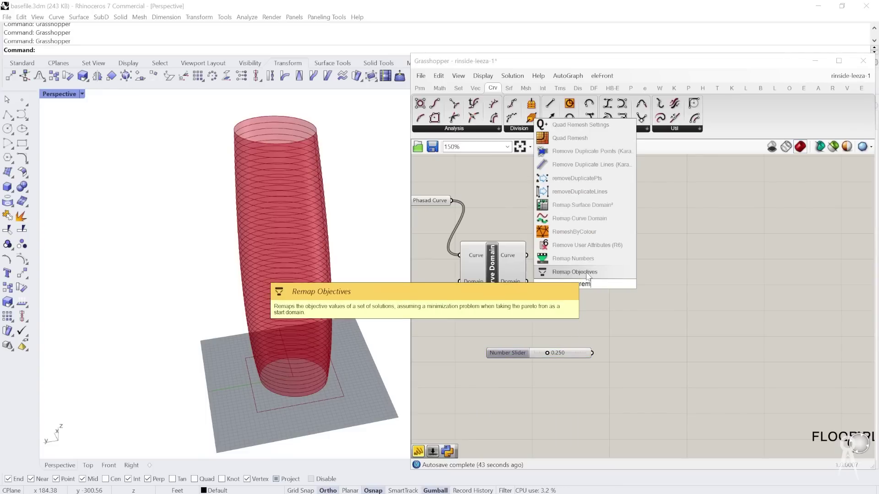
click(588, 259)
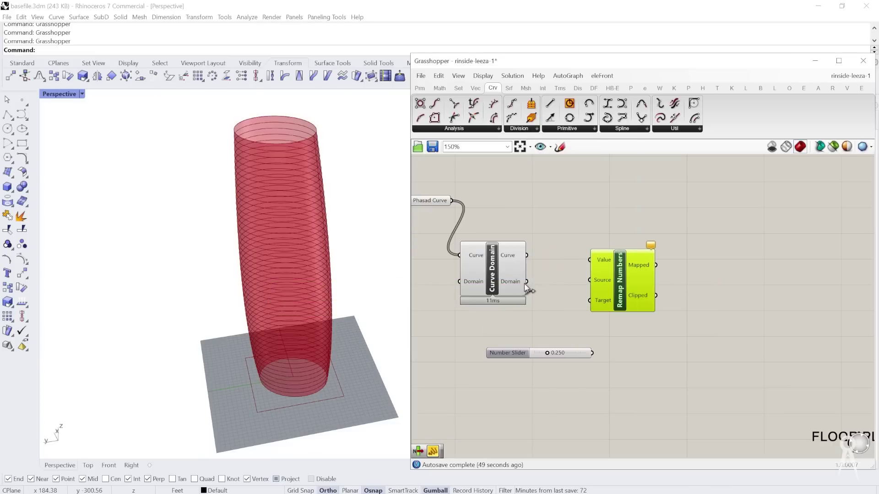
drag(526, 282, 590, 300)
Step: Reposition the Number Slider below Curve Domain and connect it to the Value and Source inputs of Remap Numbers
drag(578, 355, 534, 349)
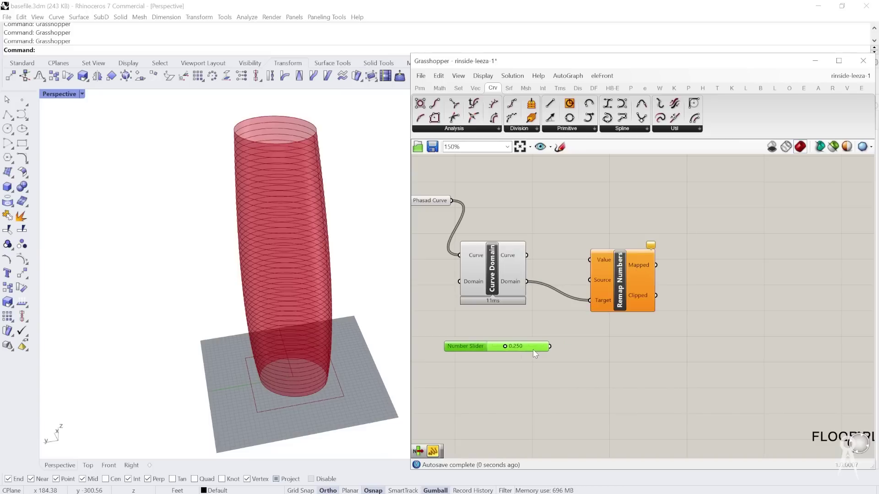
drag(571, 311, 589, 260)
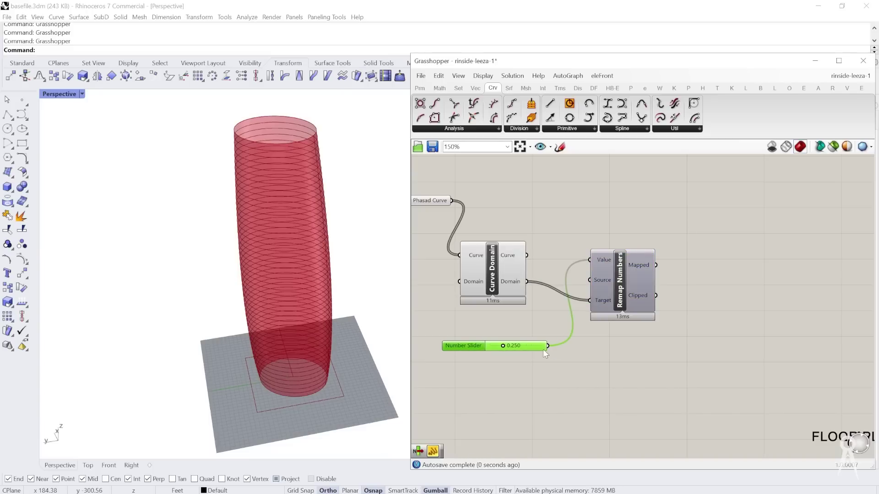
drag(549, 345, 593, 282)
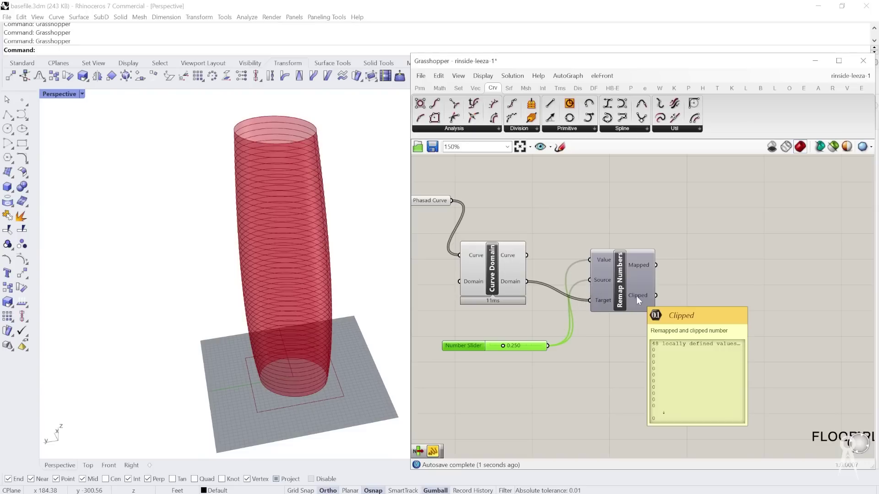
Step: Add a panel beside Remap Numbers and connect the Mapped output to it
double_click(715, 295)
text(//)
key(Return)
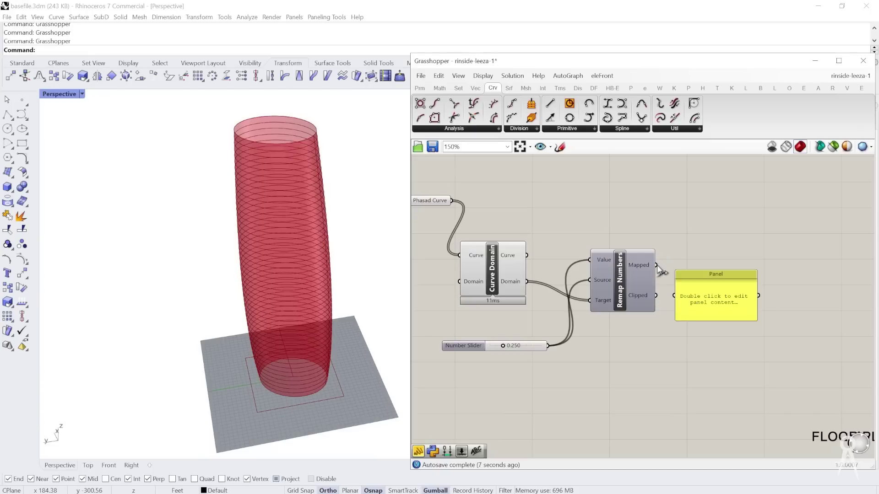
drag(677, 296, 675, 295)
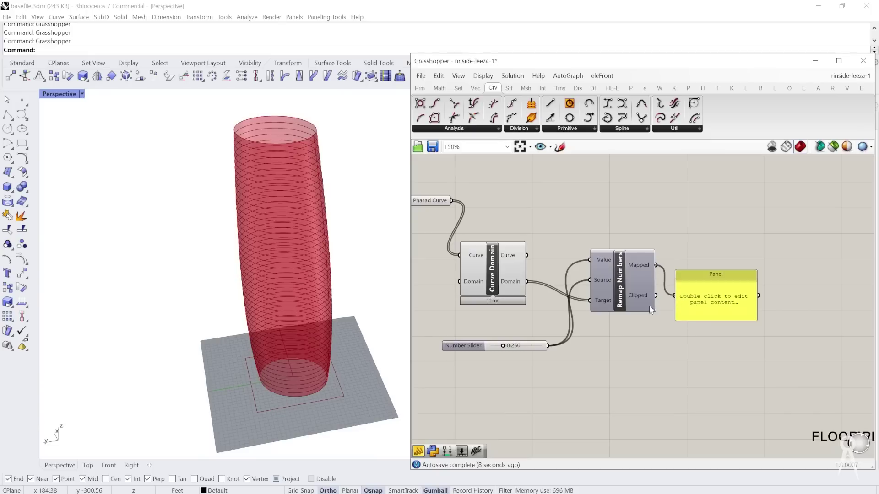
Step: Add a second number slider with value 1.000 and wire it to the Source input of Remap Numbers
double_click(497, 323)
text(num)
key(Up)
key(Up)
key(Return)
drag(522, 327, 589, 280)
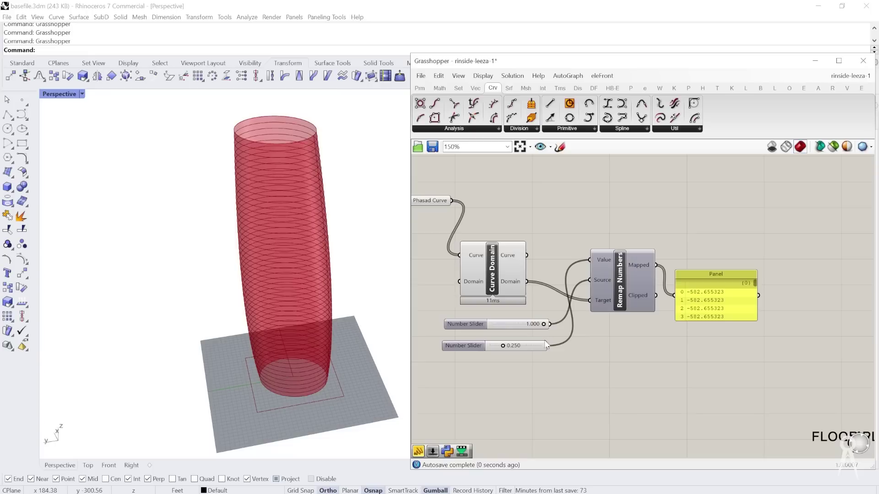
Step: Set the slider feeding the Value input of Remap Numbers to 0.737 and delete the panel on its Mapped output
drag(501, 346, 528, 346)
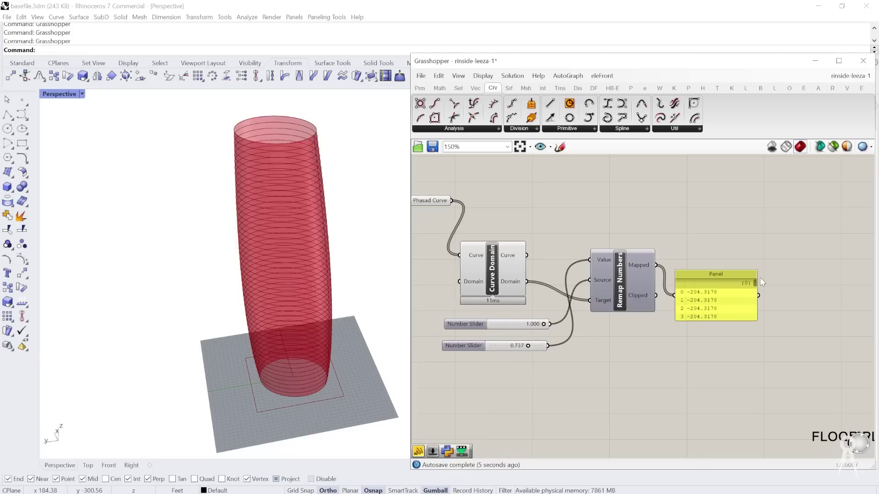
click(741, 284)
key(Delete)
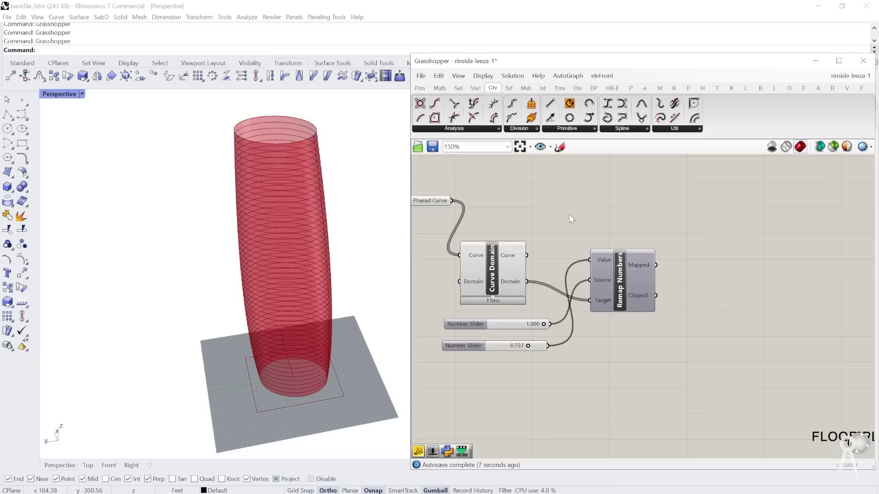
Step: Add an Evaluate Curve component, feeding its Curve input from Curve Domain and its Parameter input from Remap Numbers' Mapped output
click(467, 128)
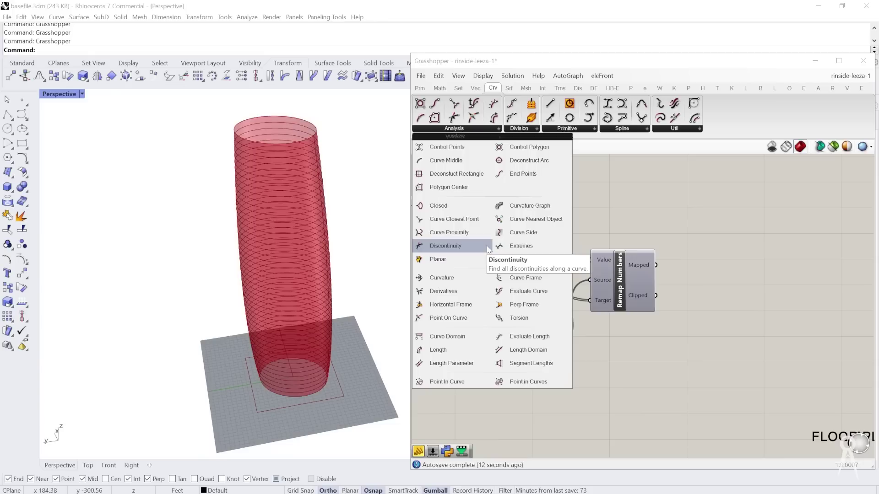
drag(527, 291, 715, 223)
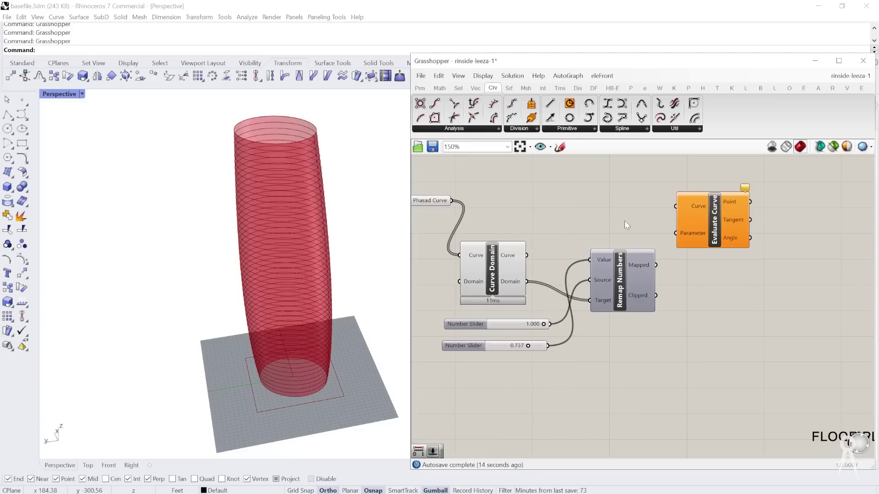
drag(526, 254, 744, 249)
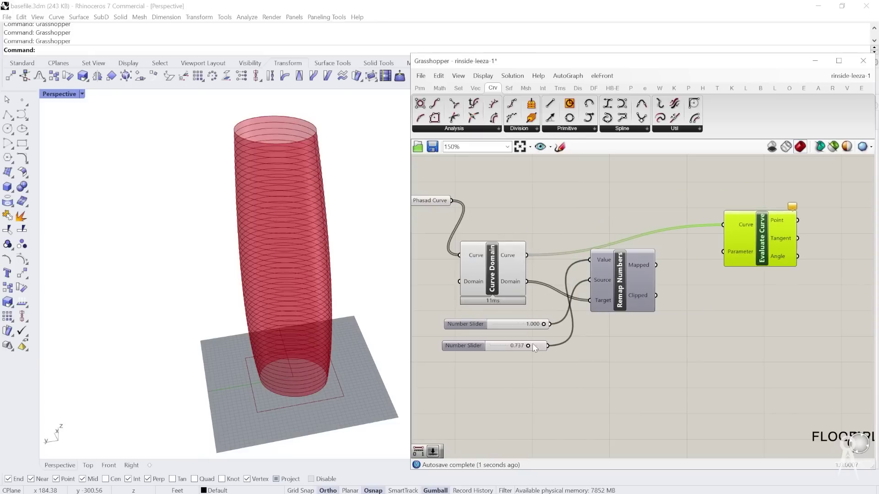
drag(660, 263, 723, 251)
Step: Set the slider feeding the Value input of Remap Numbers to 0.811
scroll(516, 337, up, 2)
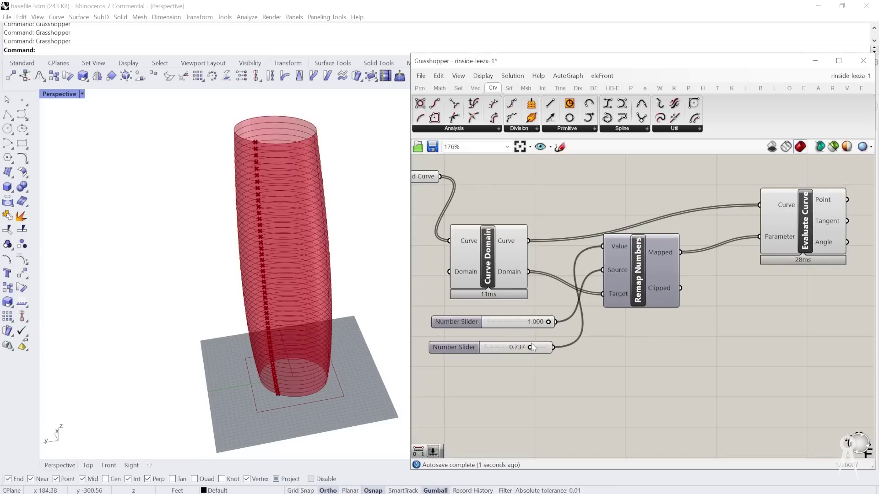
click(531, 348)
mouse_move(530, 347)
mouse_down()
mouse_move(500, 348)
mouse_move(541, 348)
mouse_up()
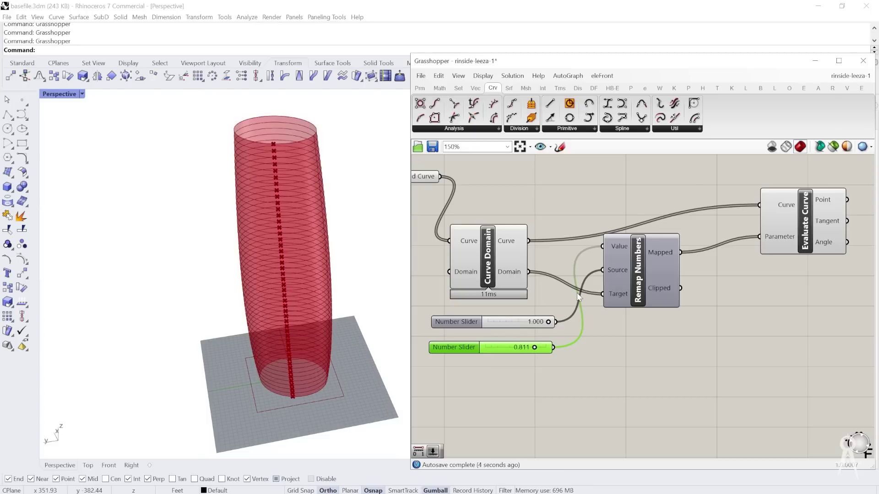
Step: Open up canvas space between Evaluate Curve and the PANELING FN and FLOOR PLATE FN sections, and nudge Evaluate Curve slightly
scroll(578, 293, down, 5)
scroll(606, 313, down, 2)
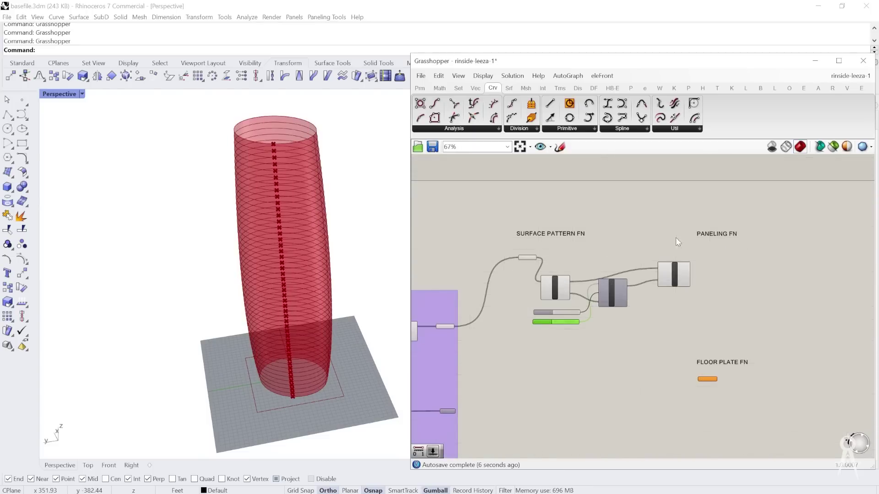
alt+drag(694, 318, 860, 315)
scroll(659, 258, up, 3)
drag(659, 302, 669, 307)
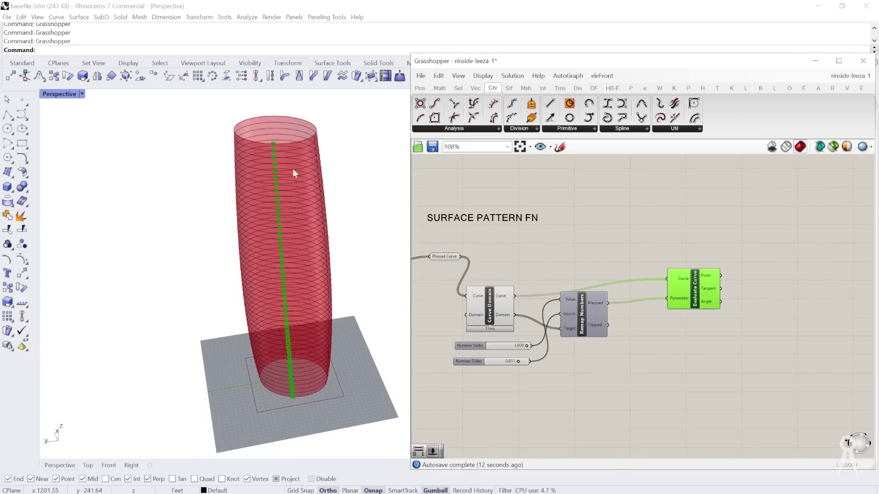
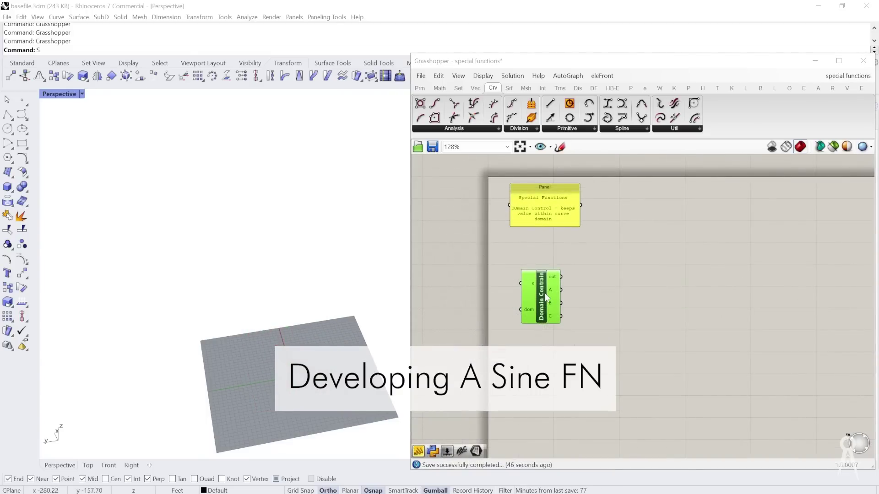
Step: Deselect the Domain Contrain component and save the special functions definition
scroll(545, 293, up, 4)
scroll(590, 365, down, 2)
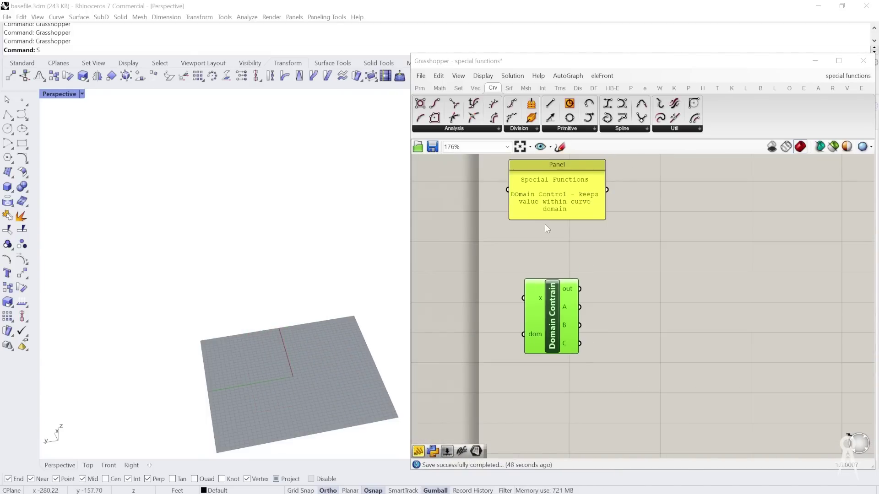
scroll(545, 224, up, 1)
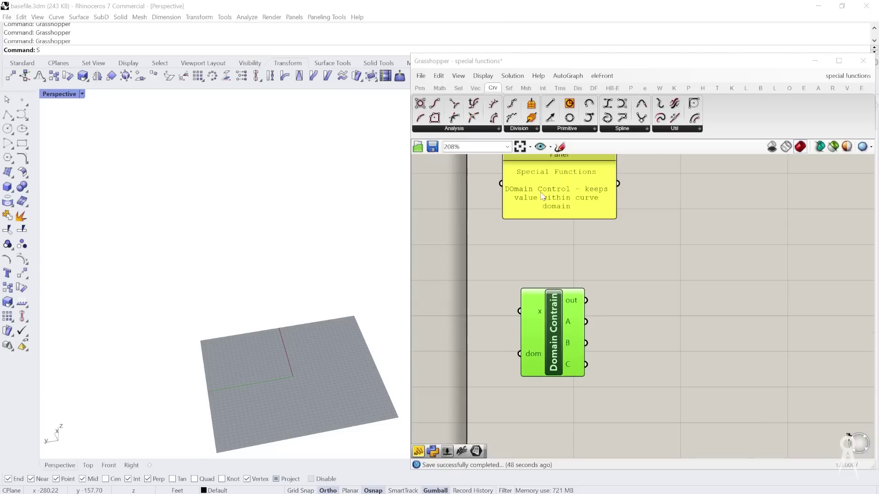
click(554, 241)
key(ctrl+s)
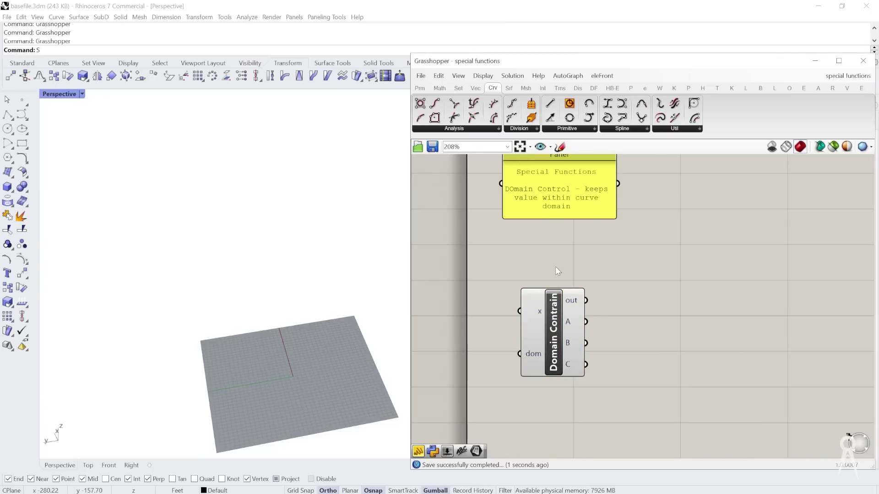
Step: Select the Domain Contrain component and switch to the rinside-leeza-1 definition
click(561, 334)
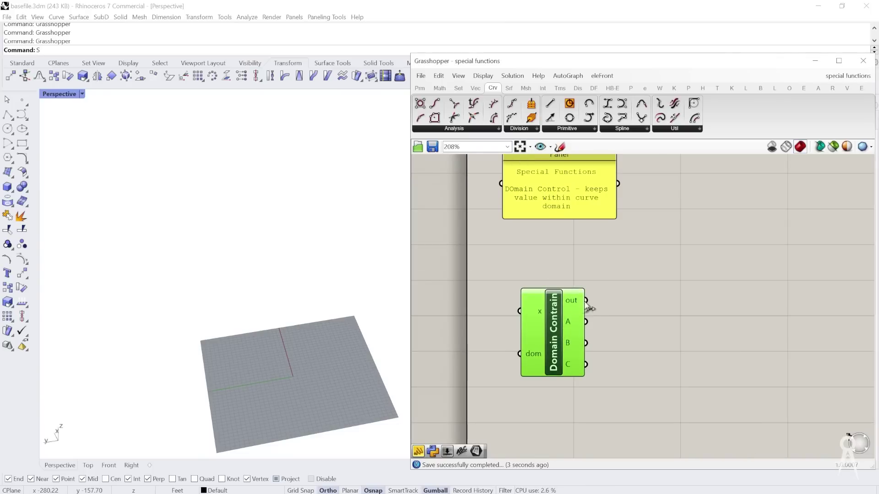
click(863, 77)
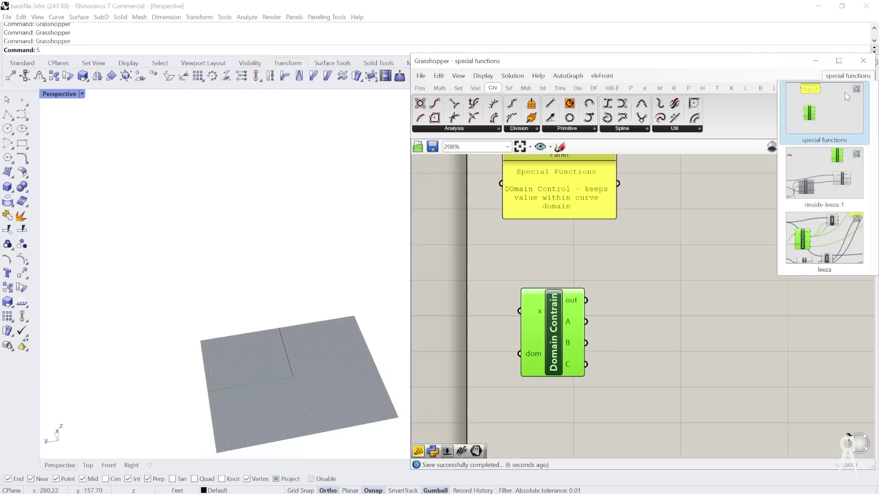
click(824, 176)
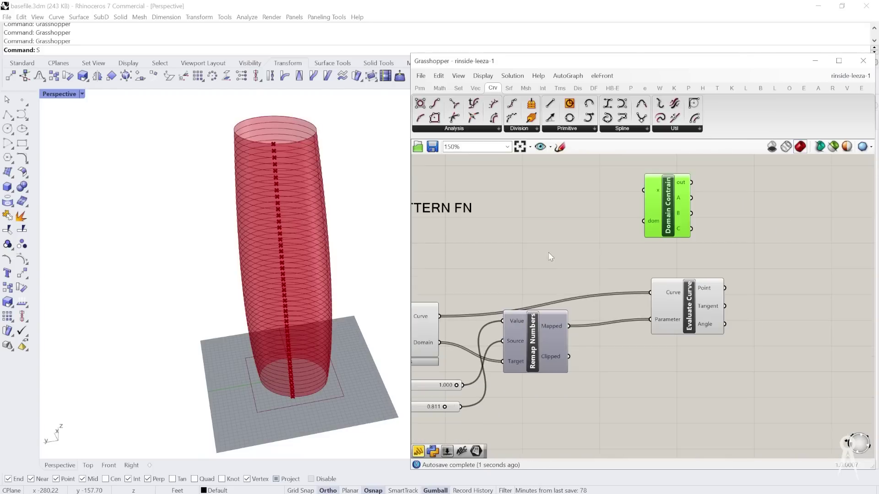
Step: Move Evaluate Curve slightly closer to Remap Numbers and place the Domain Contrain component well clear to its lower right
drag(666, 224, 700, 405)
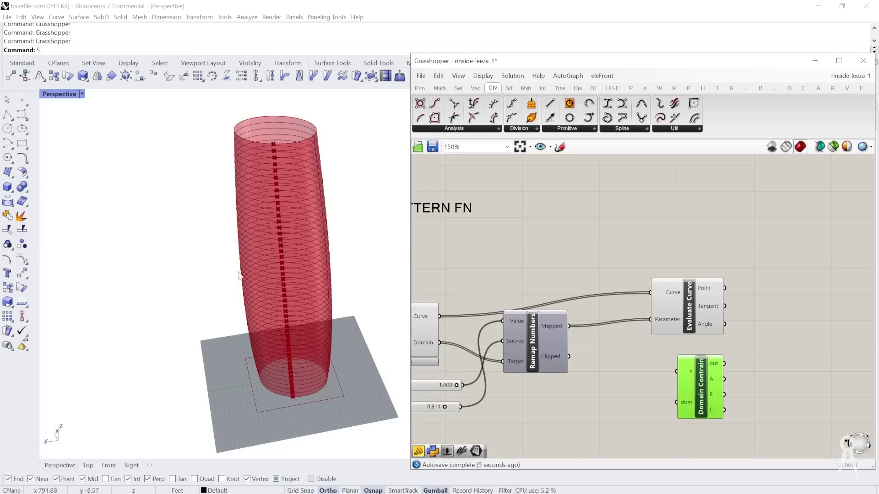
scroll(286, 165, down, 2)
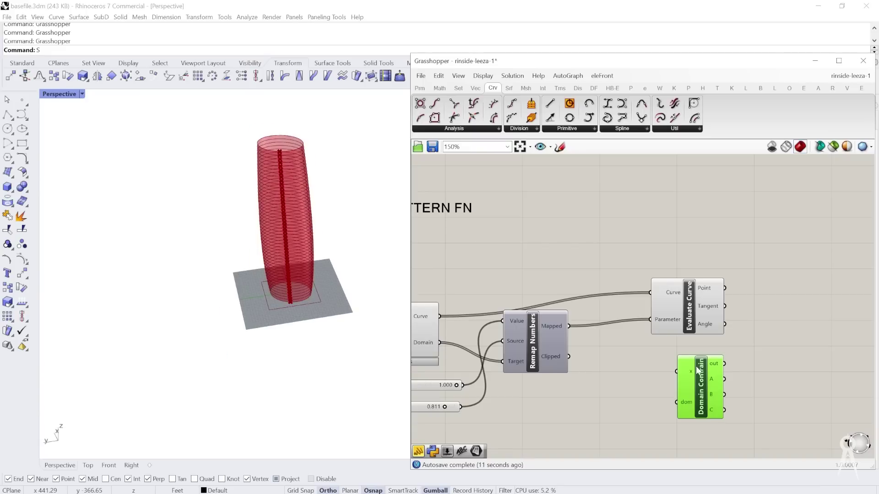
scroll(680, 345, up, 2)
scroll(600, 224, down, 2)
click(662, 274)
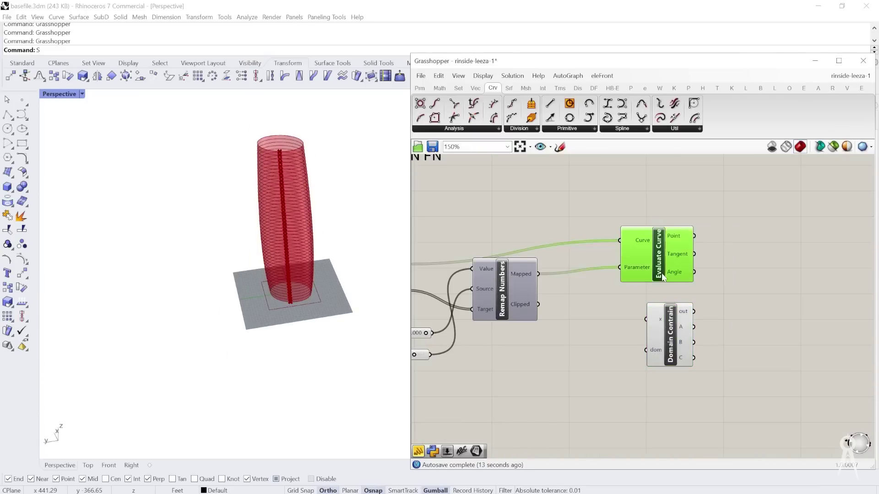
drag(662, 276, 650, 283)
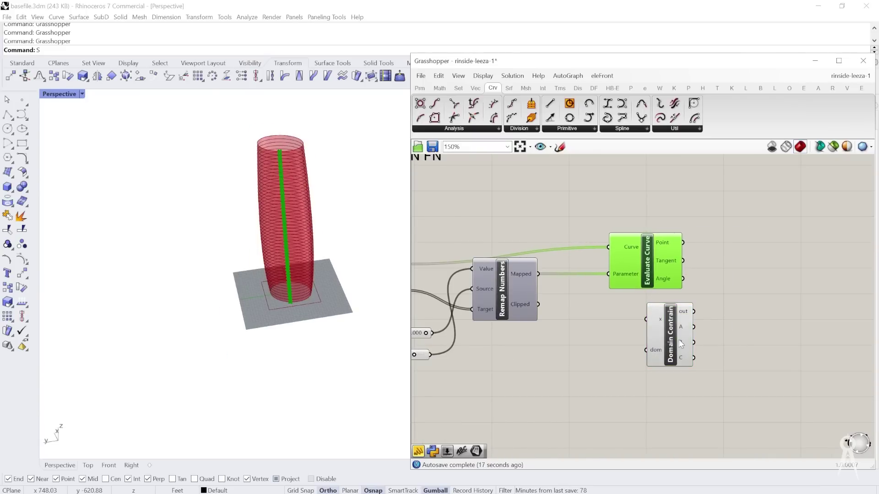
drag(682, 344, 750, 372)
right_drag(547, 335, 468, 314)
drag(671, 349, 761, 366)
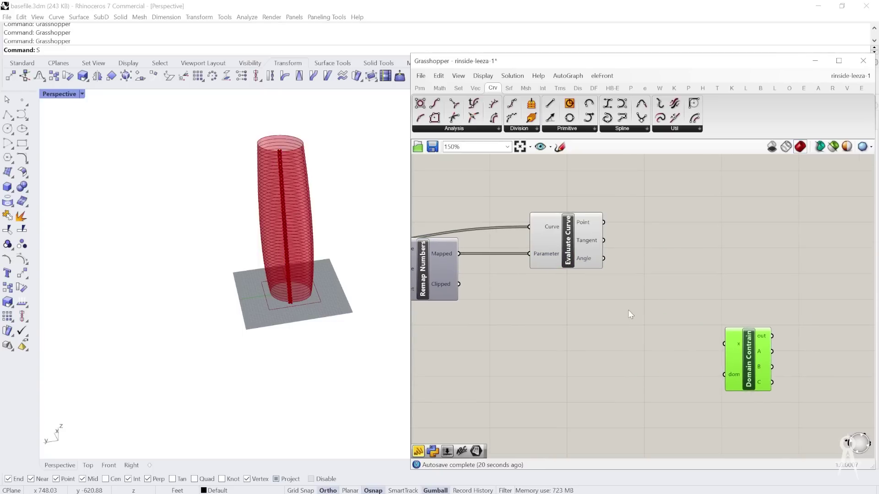
right_drag(523, 298, 608, 284)
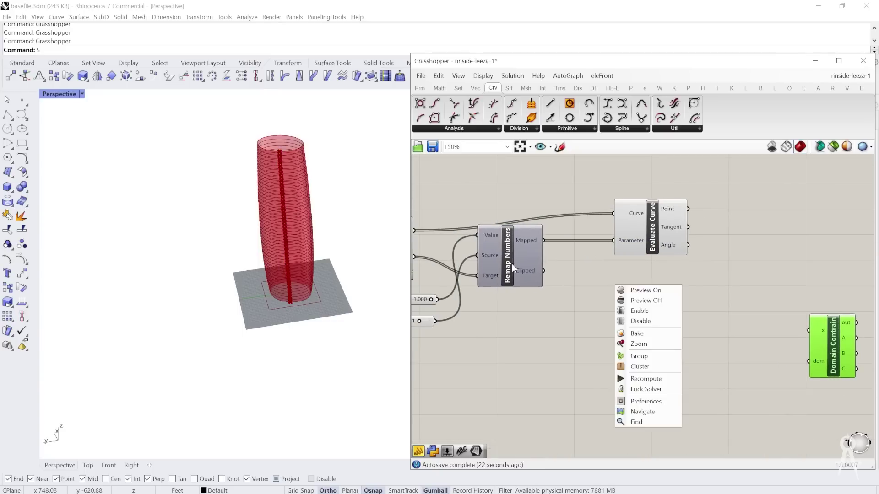
scroll(509, 265, up, 3)
click(535, 222)
scroll(534, 221, down, 5)
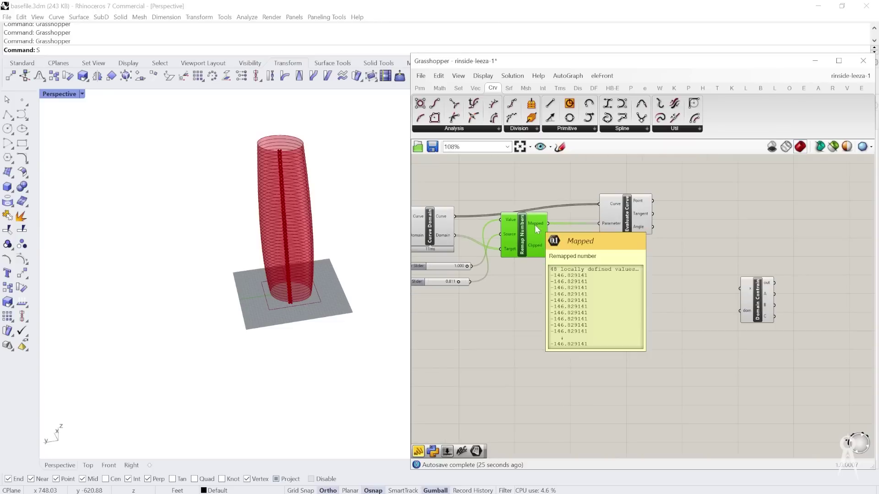
scroll(534, 225, down, 1)
alt+drag(538, 247, 569, 340)
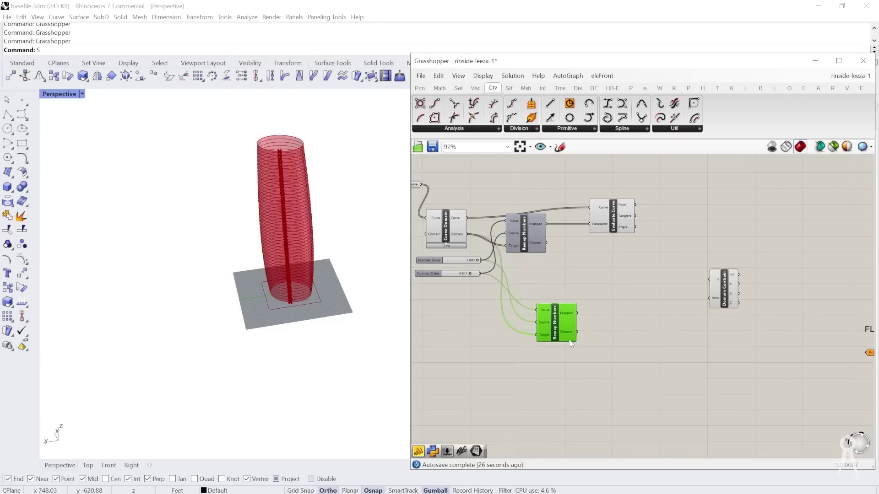
scroll(503, 335, up, 5)
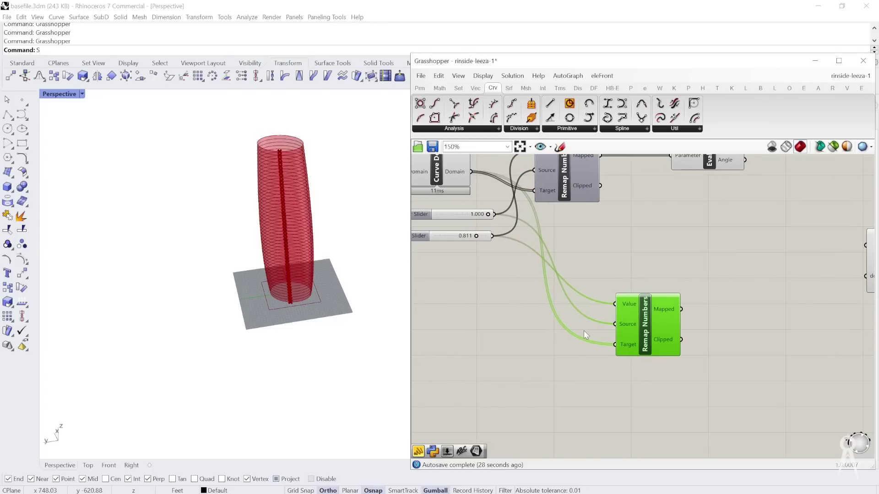
right_click(583, 331)
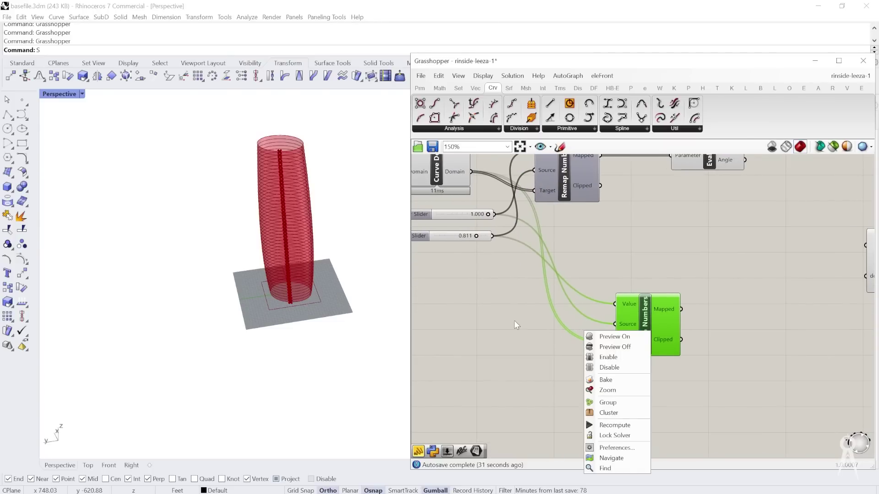
click(589, 258)
click(640, 315)
key(Delete)
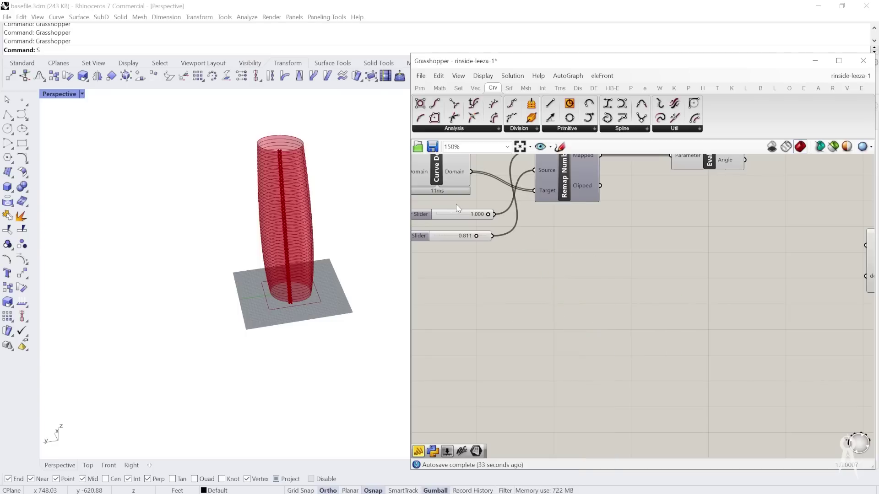
Step: Duplicate Remap Numbers together with its two number sliders and place the copies below the originals
click(453, 214)
shift+click(454, 235)
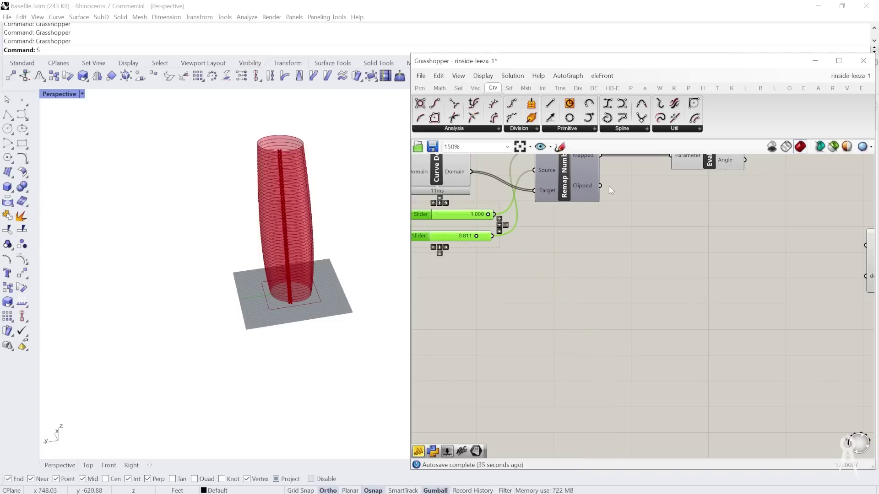
shift+click(573, 187)
alt+drag(572, 192, 640, 349)
right_drag(598, 374, 636, 354)
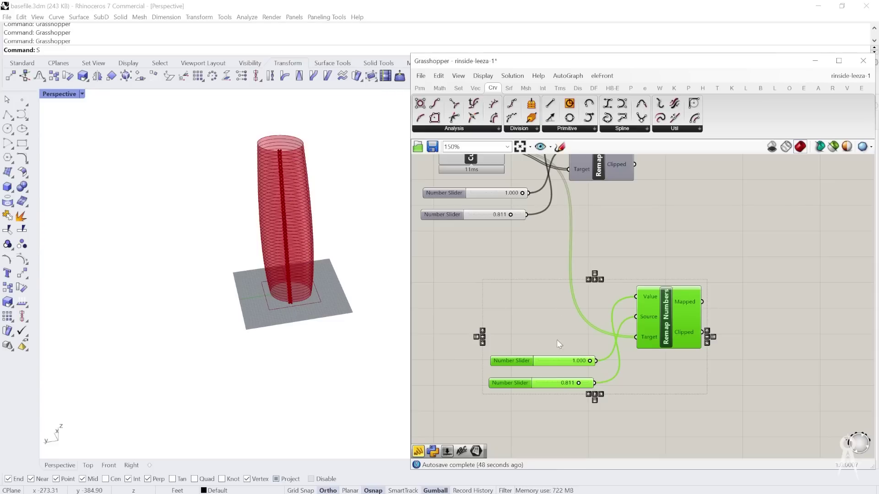
right_drag(530, 344, 514, 350)
scroll(454, 336, down, 3)
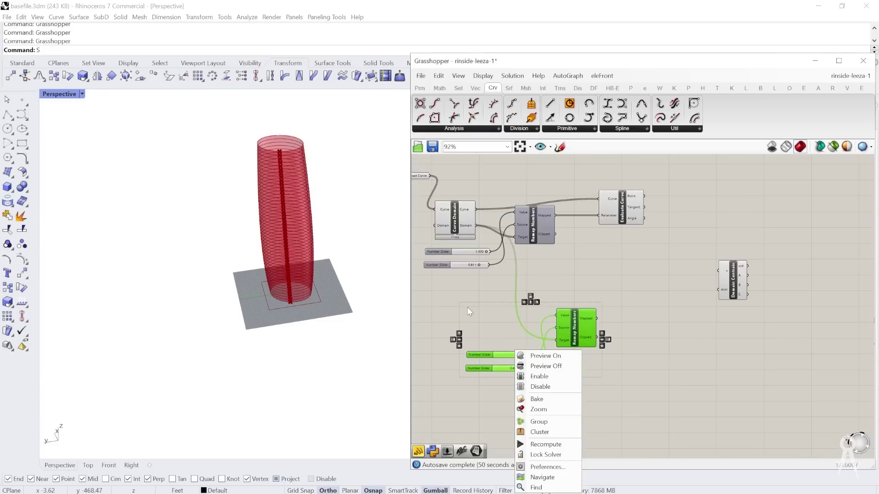
click(470, 309)
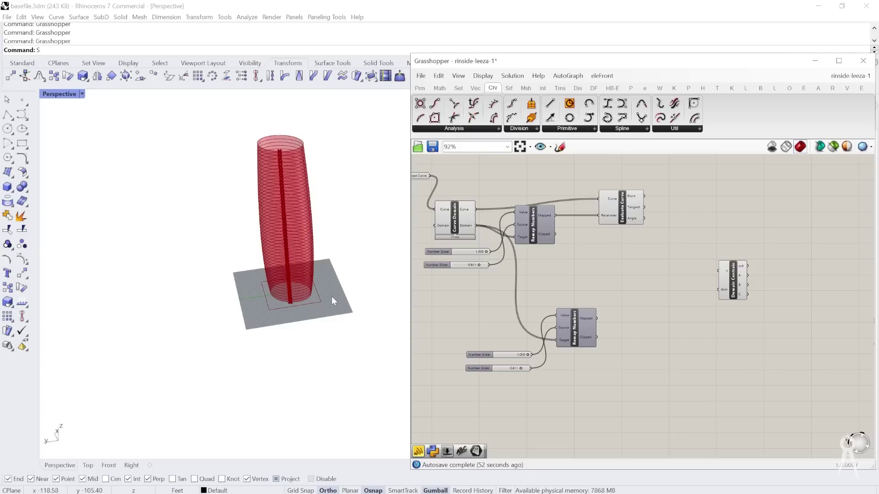
scroll(560, 348, up, 3)
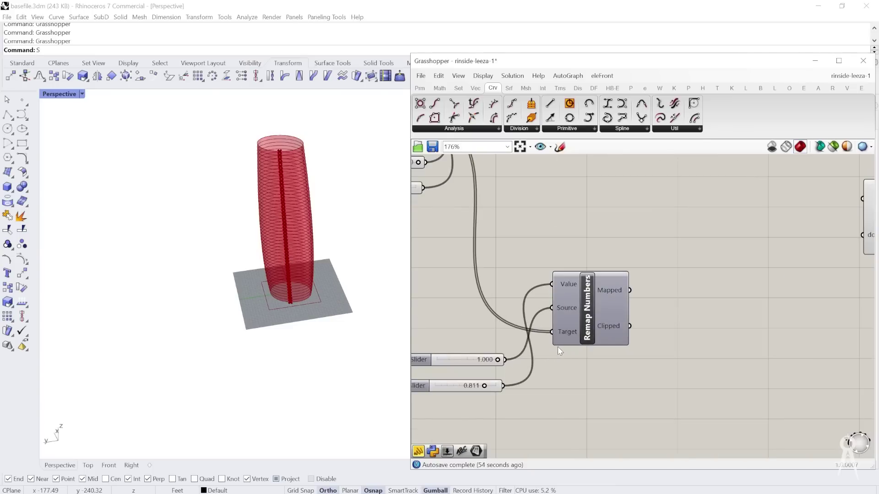
right_drag(594, 348, 635, 346)
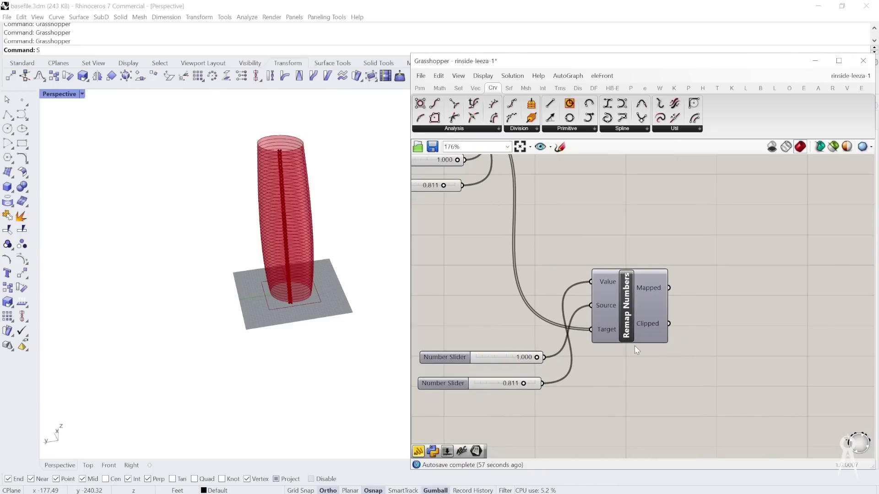
right_click(634, 345)
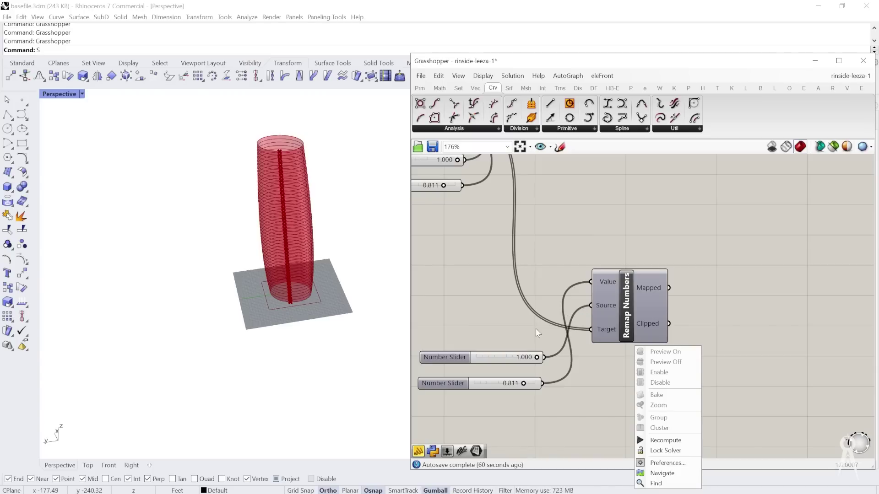
Step: Reposition the two copied number sliders so the Value slider lines up with the duplicated Remap Numbers' Value input, above the Source slider
drag(511, 358, 499, 313)
right_drag(526, 340, 616, 385)
drag(576, 359, 584, 393)
right_drag(616, 359, 638, 311)
scroll(619, 397, up, 2)
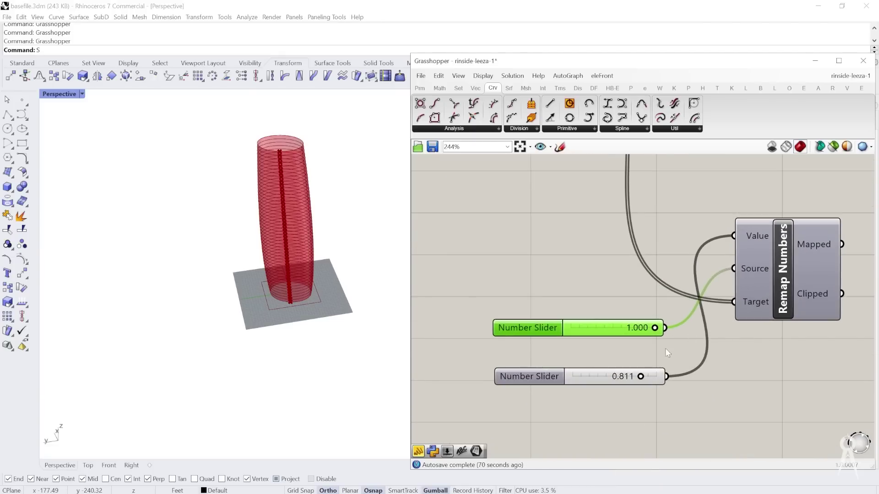
drag(578, 374, 477, 233)
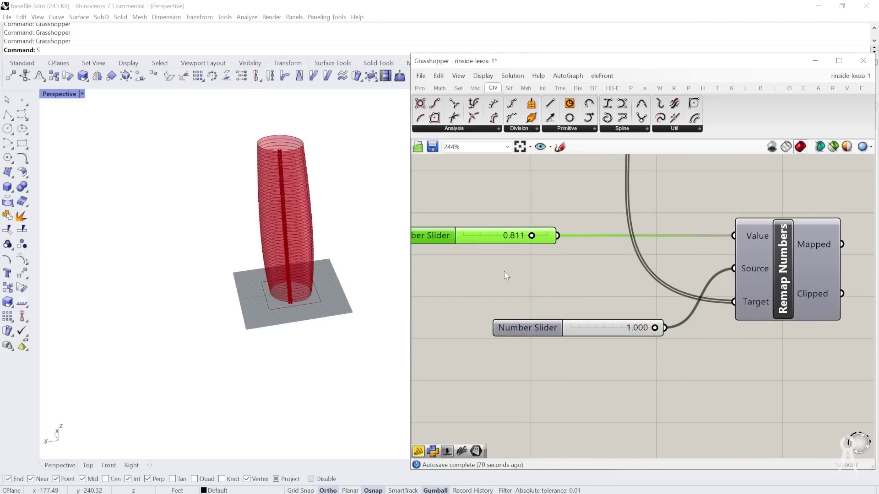
Step: Set the slider feeding the duplicated Remap Numbers' Value input to 0.111 and place it further away from the component
right_drag(504, 271, 573, 272)
right_click(567, 272)
drag(601, 238, 543, 271)
drag(588, 231, 534, 233)
scroll(559, 237, down, 2)
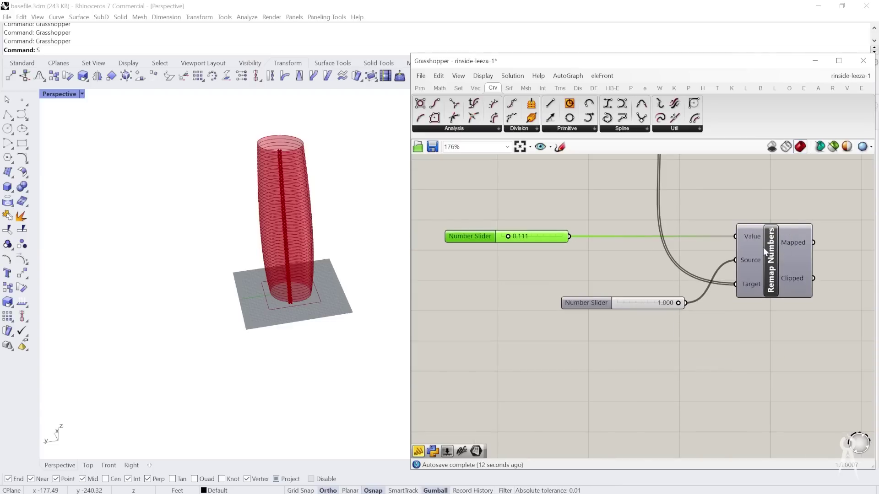
drag(529, 239, 469, 234)
Step: Add a Sine component above the 0.111 slider and move that slider lower to make room
double_click(507, 208)
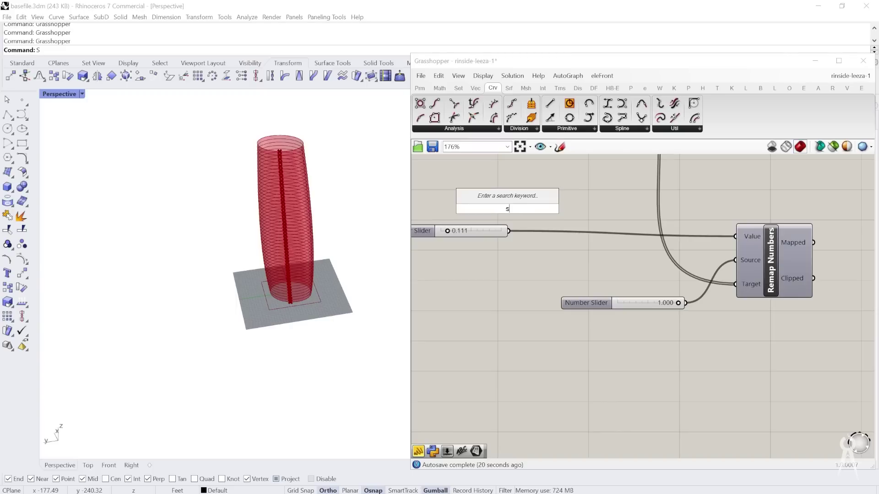
text(sin)
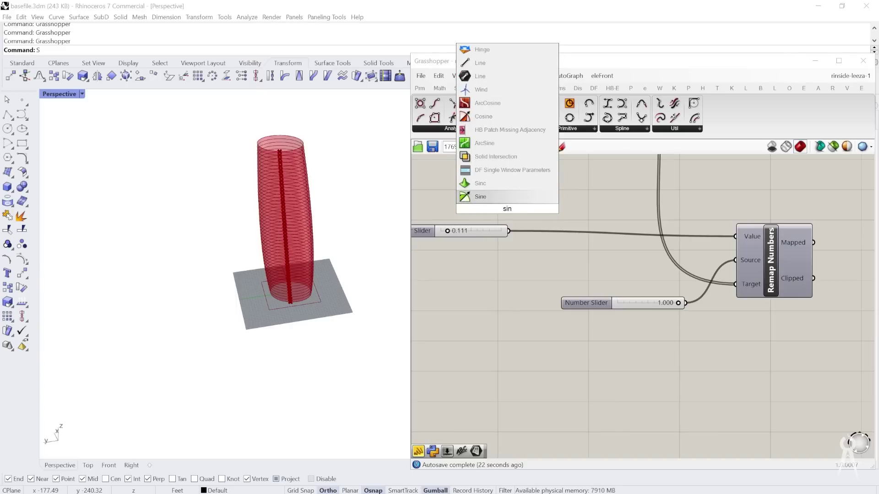
key(Return)
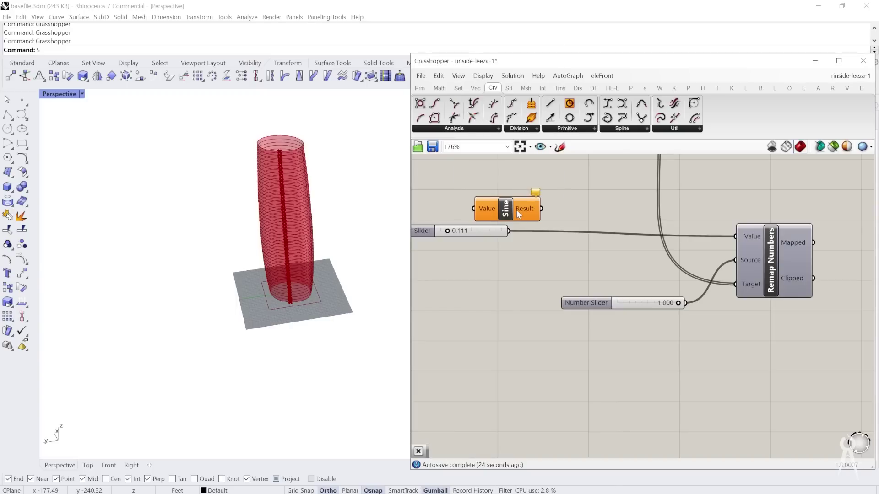
right_drag(573, 236, 695, 294)
scroll(695, 294, down, 2)
right_click(694, 294)
drag(644, 274, 657, 272)
scroll(632, 287, up, 1)
scroll(613, 293, up, 1)
drag(612, 294, 609, 348)
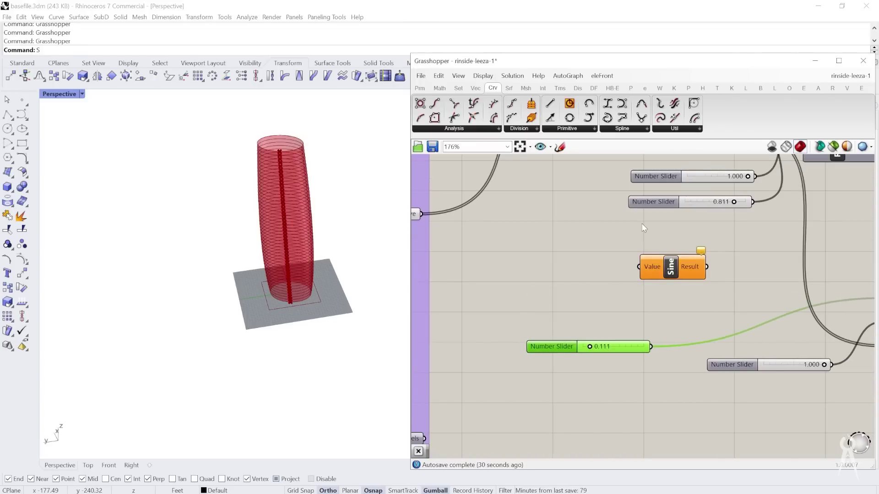
scroll(612, 266, down, 1)
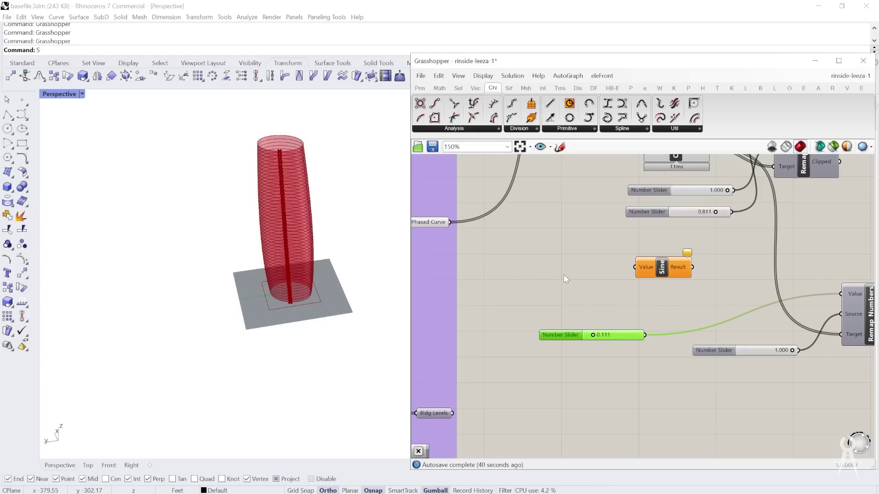
Step: Inspect the Bldg Levels values and trace them back to the Flr Hgt and Flr # parameters
right_drag(531, 283, 594, 283)
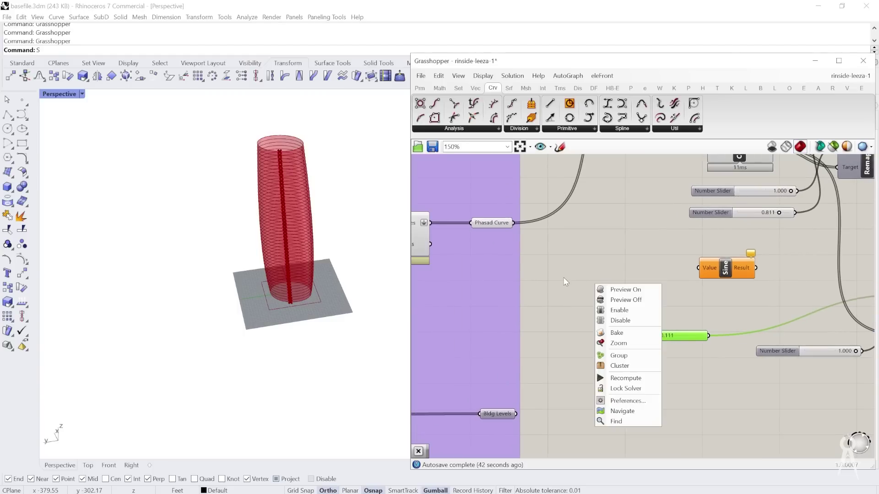
click(553, 268)
scroll(494, 413, up, 3)
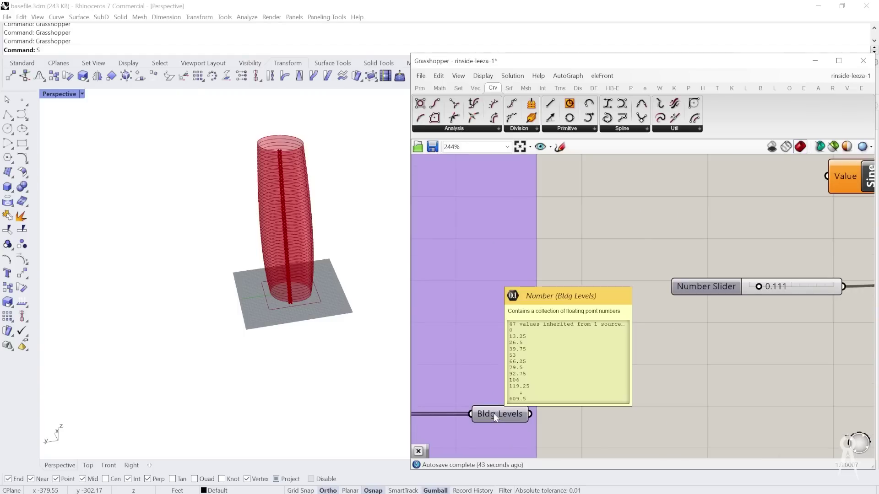
scroll(671, 211, down, 5)
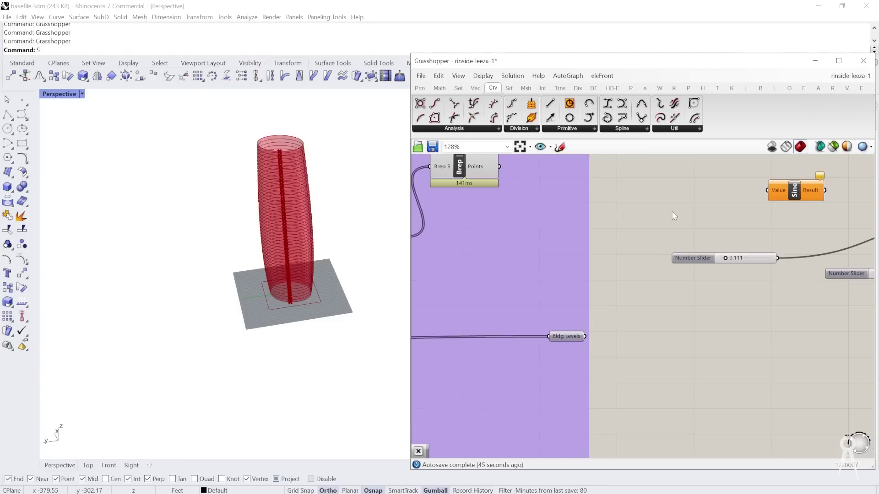
right_drag(597, 329, 734, 356)
right_drag(534, 307, 627, 304)
scroll(421, 279, up, 4)
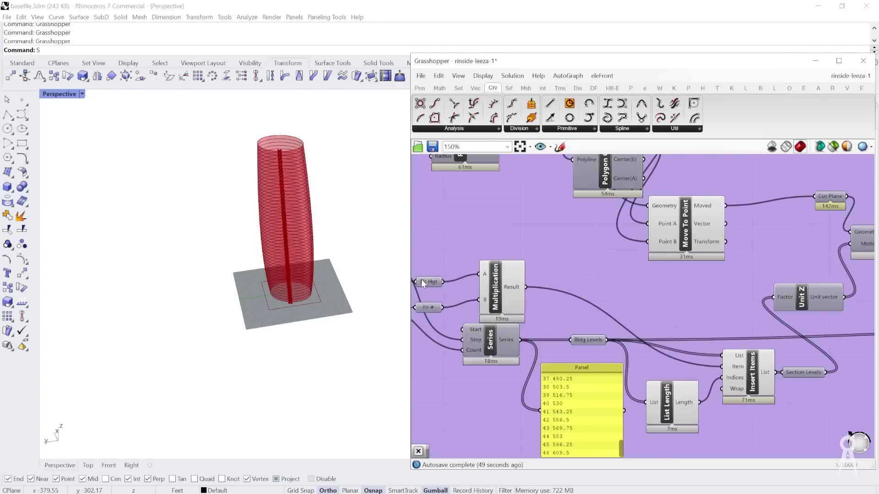
click(433, 281)
drag(433, 269, 434, 270)
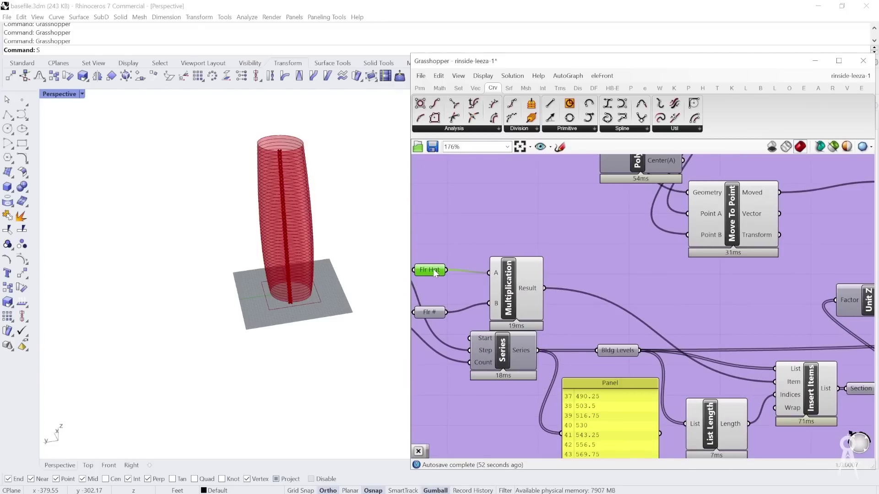
mouse_move(433, 315)
scroll(473, 231, down, 4)
right_drag(755, 309, 473, 303)
scroll(592, 263, up, 3)
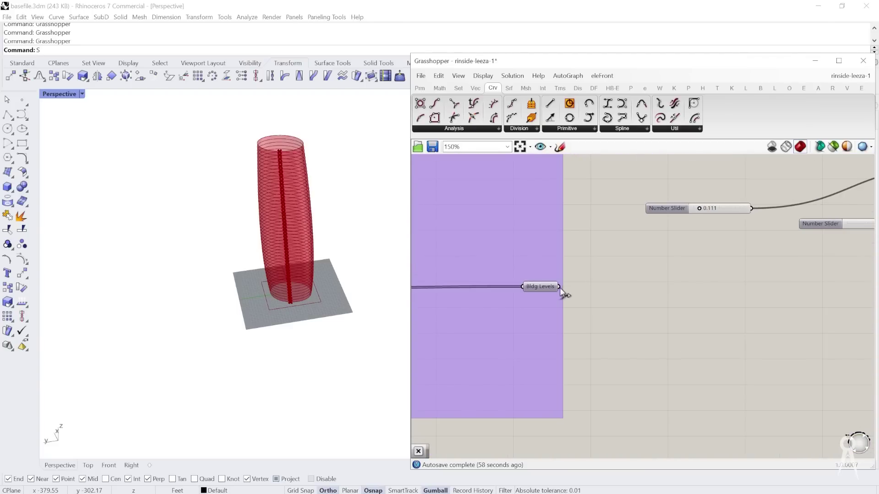
Step: Add a List Length component fed by Bldg Levels and inspect its Length output
double_click(642, 279)
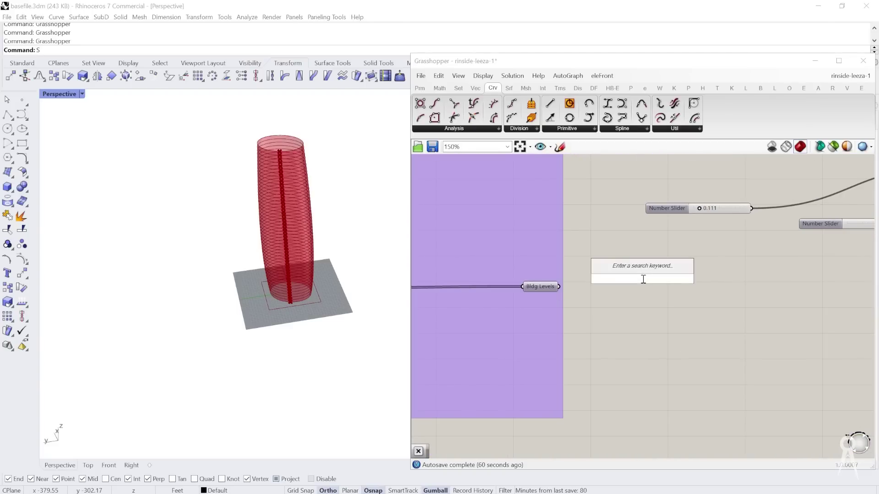
text(lis)
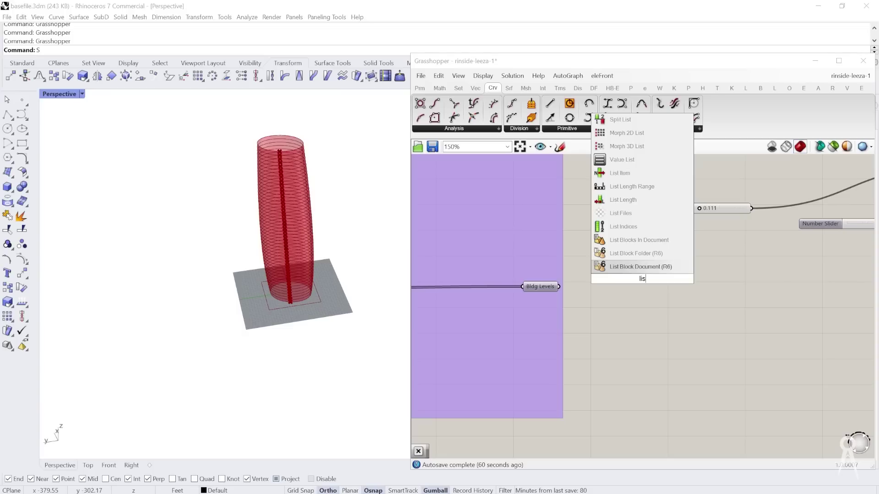
click(622, 200)
scroll(632, 283, up, 2)
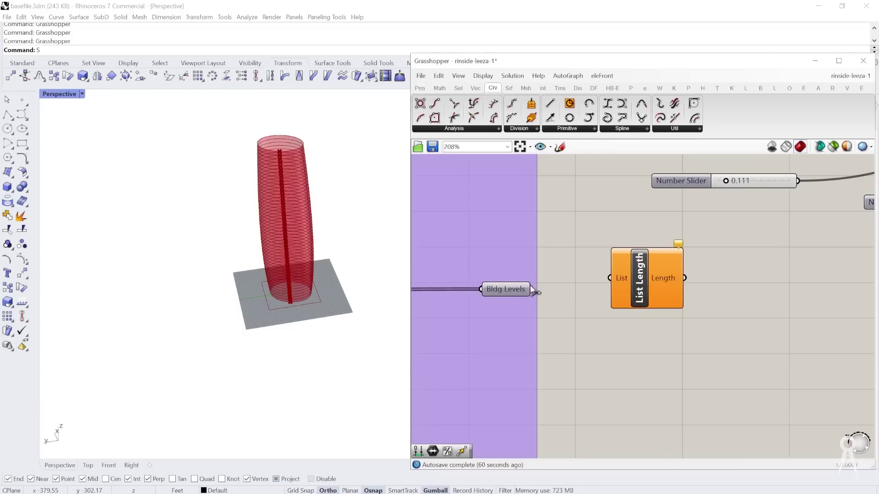
drag(585, 280, 610, 278)
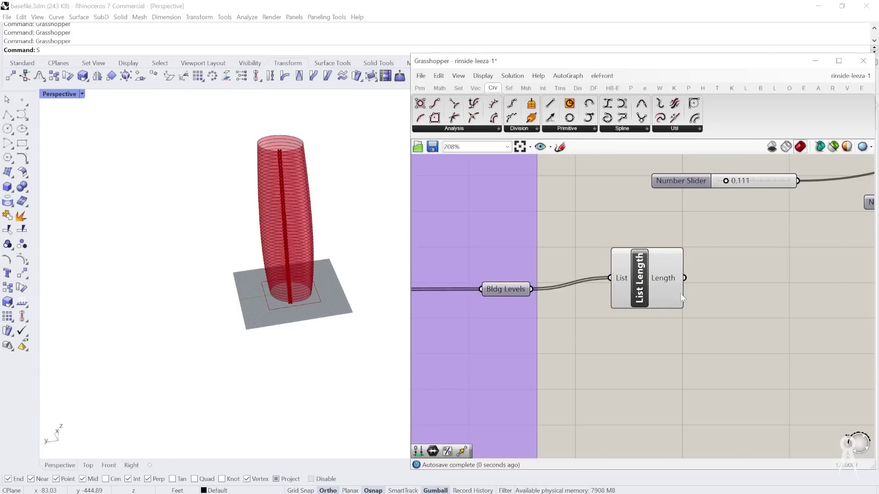
mouse_move(669, 280)
right_drag(669, 281, 537, 279)
click(538, 280)
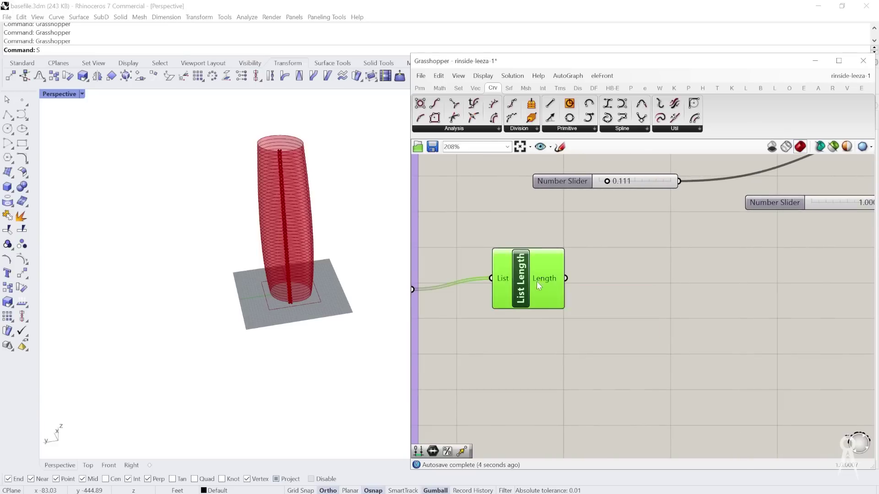
scroll(590, 293, down, 2)
scroll(590, 281, up, 2)
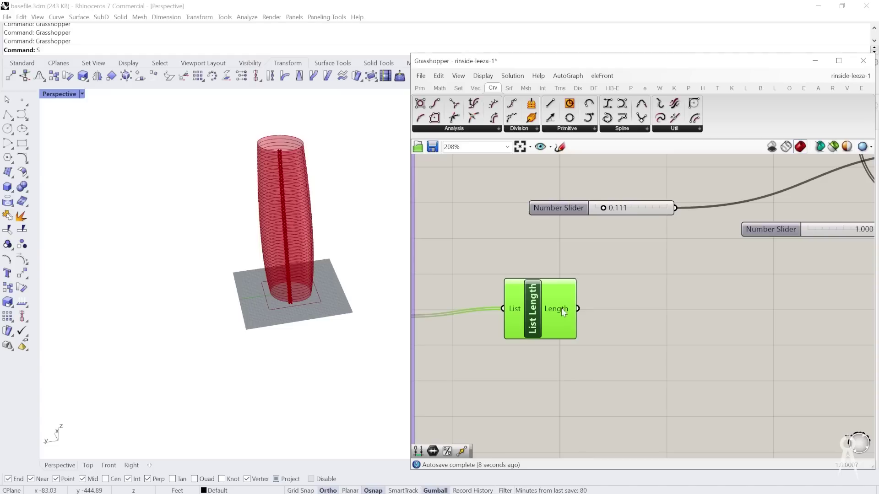
mouse_move(561, 309)
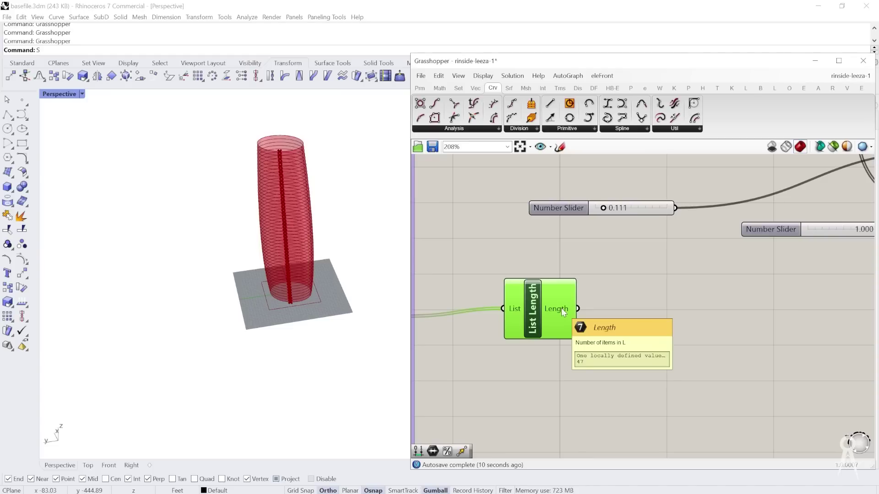
Step: Add an Addition component that adds 1 to the List Length output and inspect its result
click(606, 306)
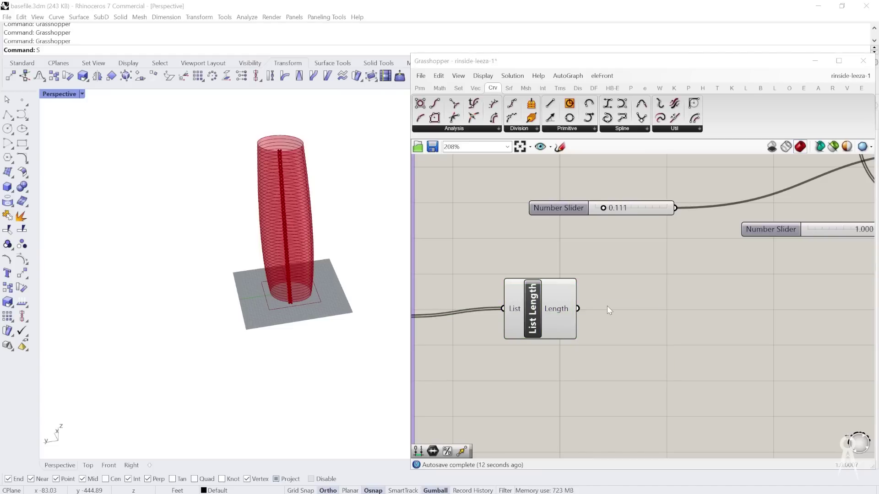
double_click(607, 306)
text(+1)
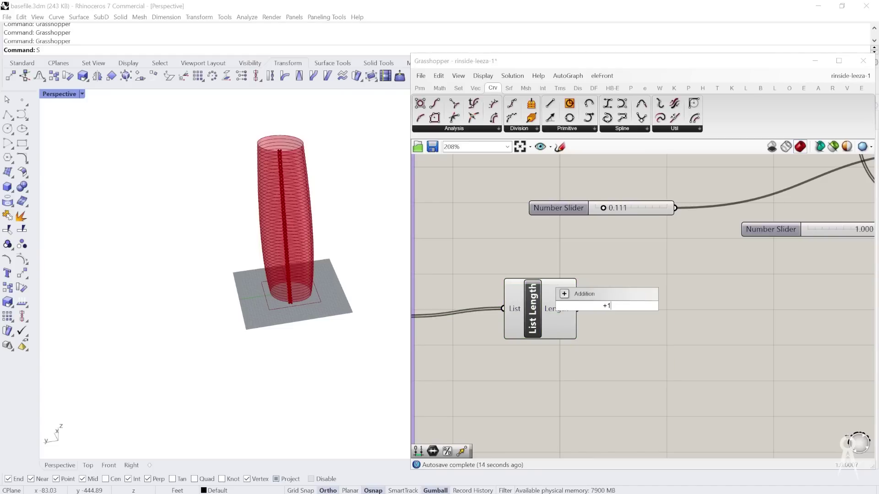
key(Return)
drag(608, 306, 654, 331)
drag(578, 309, 635, 318)
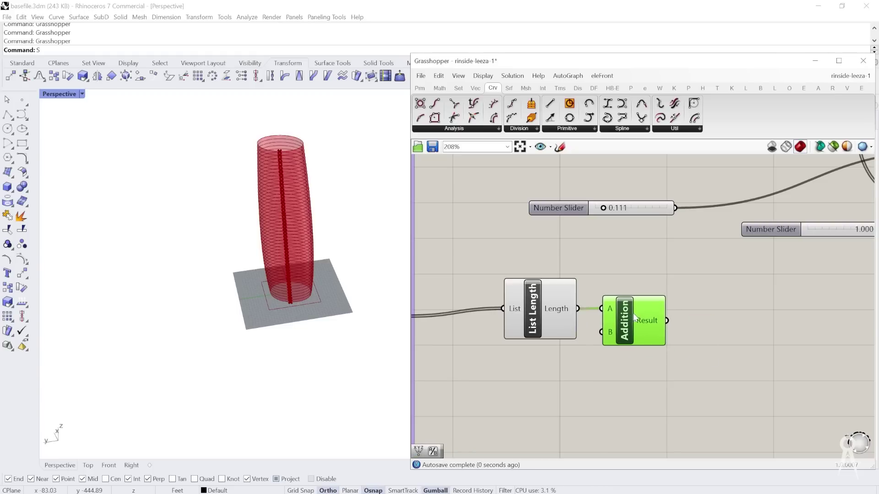
scroll(645, 314, down, 1)
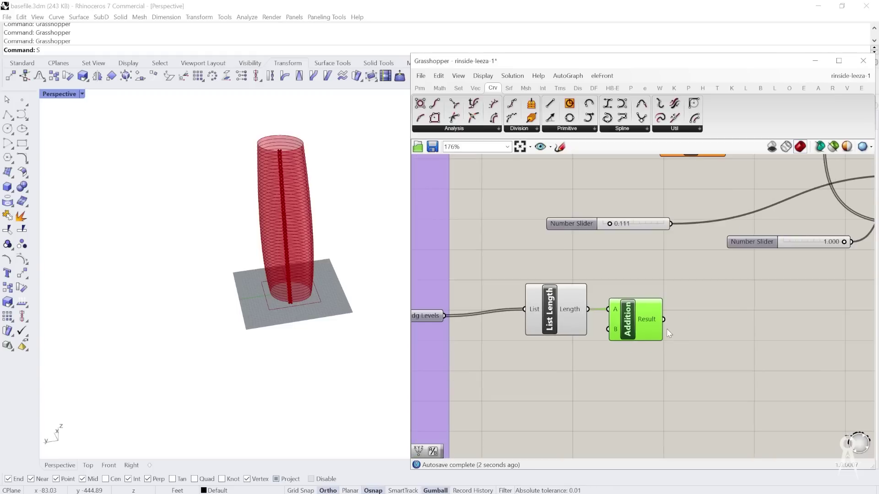
right_drag(572, 326, 556, 325)
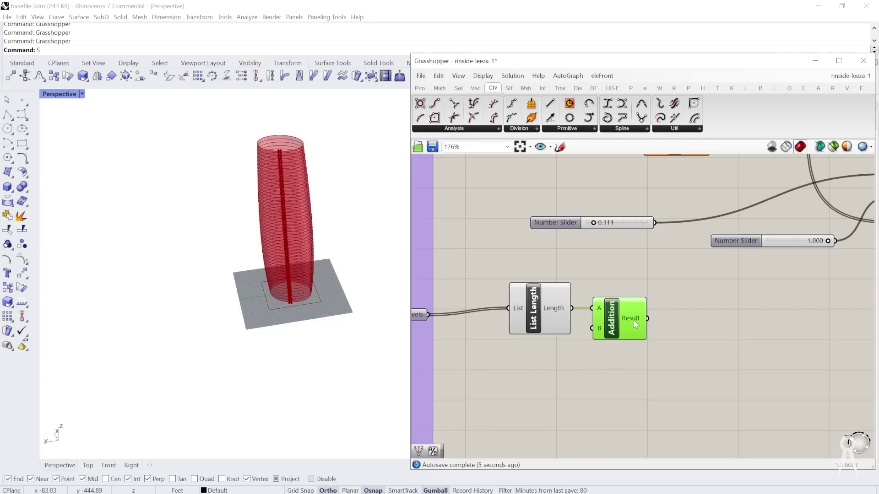
scroll(677, 280, up, 2)
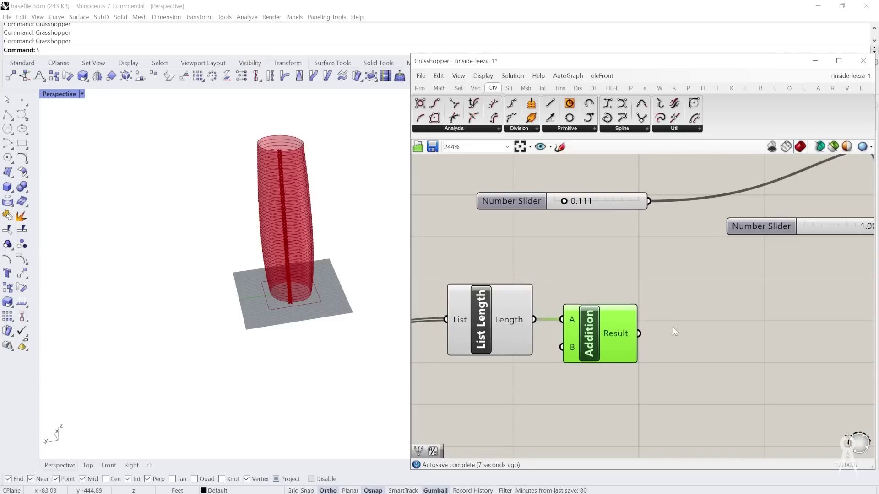
mouse_move(618, 340)
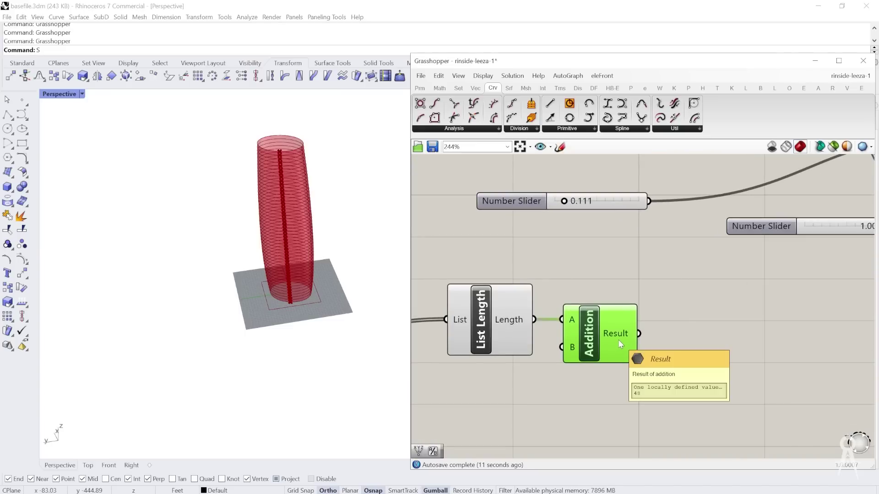
Step: Add a panel containing 180 above the Addition component
double_click(635, 273)
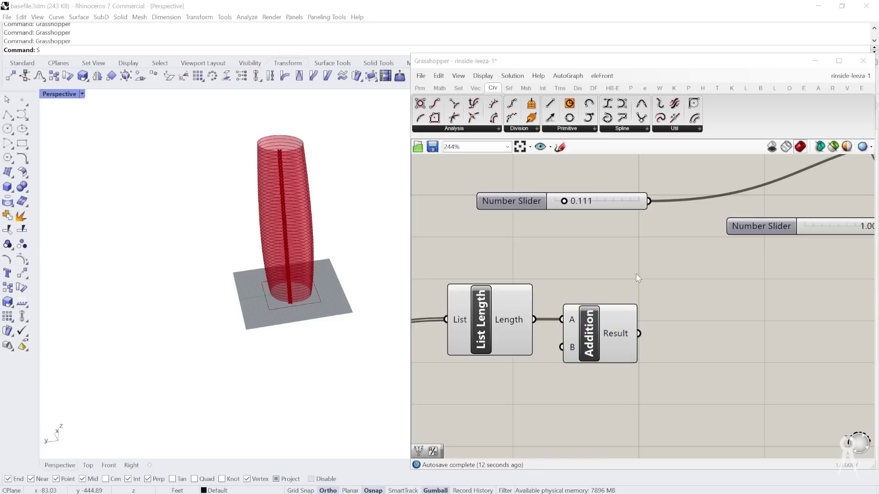
text(180)
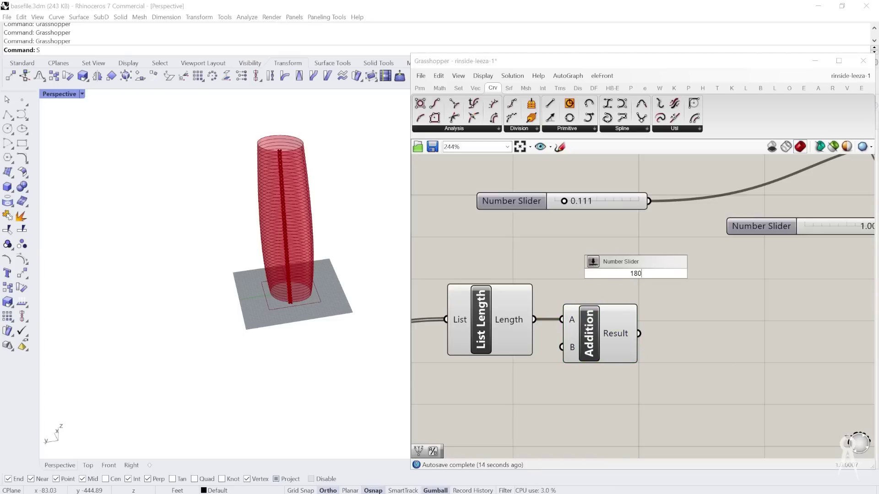
key(BackSpace)
key(BackSpace)
key(BackSpace)
text(//)
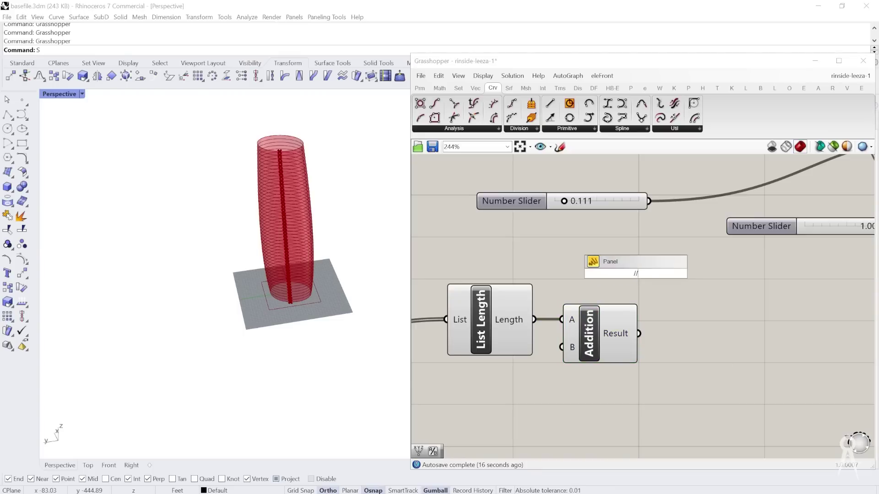
key(Return)
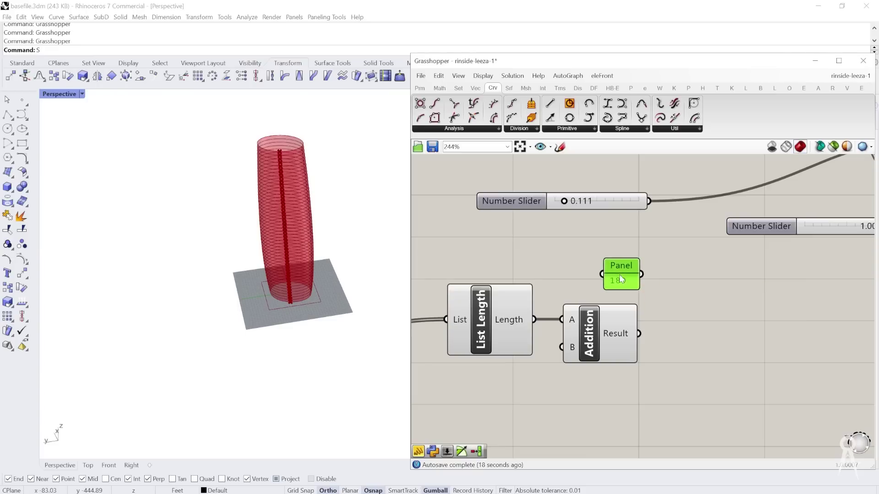
Step: Add a Division component beside the Addition component
click(678, 311)
double_click(679, 310)
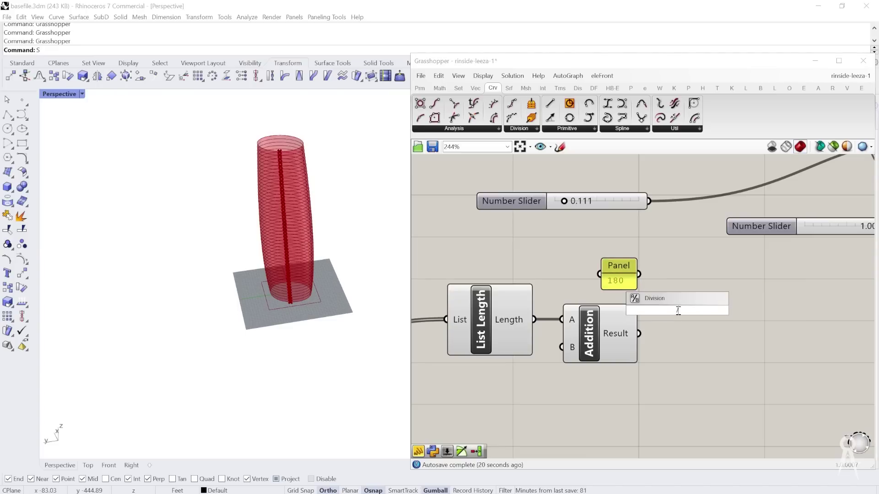
key(Return)
drag(715, 314, 749, 314)
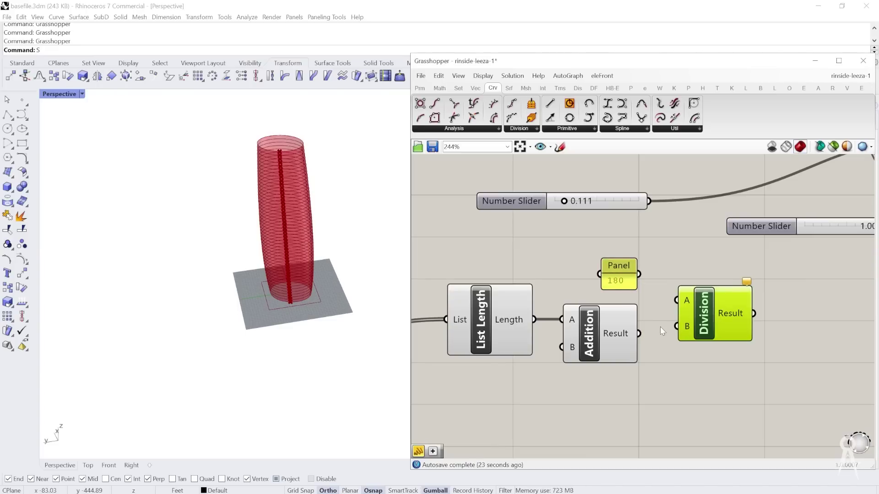
Step: Feed the Addition result into Division input A and the 180 panel into input B, and inspect the Division result
drag(616, 266, 615, 387)
drag(639, 334, 677, 301)
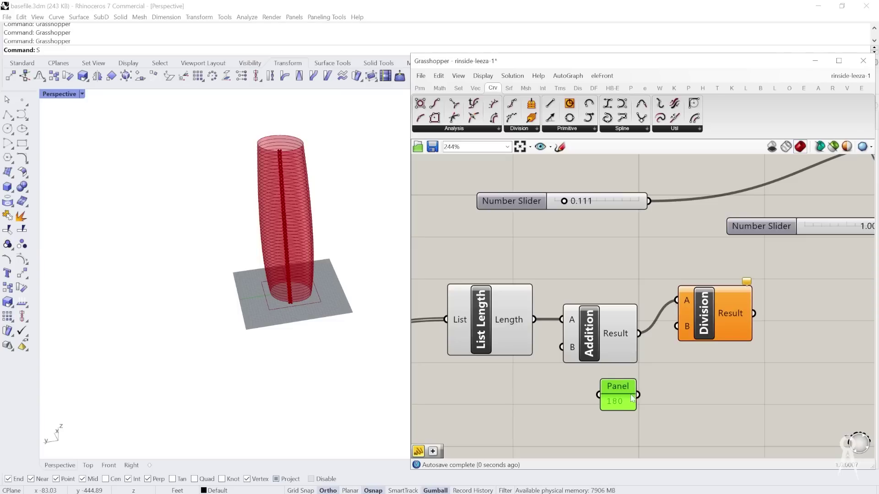
mouse_move(639, 389)
mouse_down()
mouse_move(653, 389)
mouse_move(643, 389)
mouse_up()
drag(660, 355, 676, 326)
scroll(574, 294, down, 3)
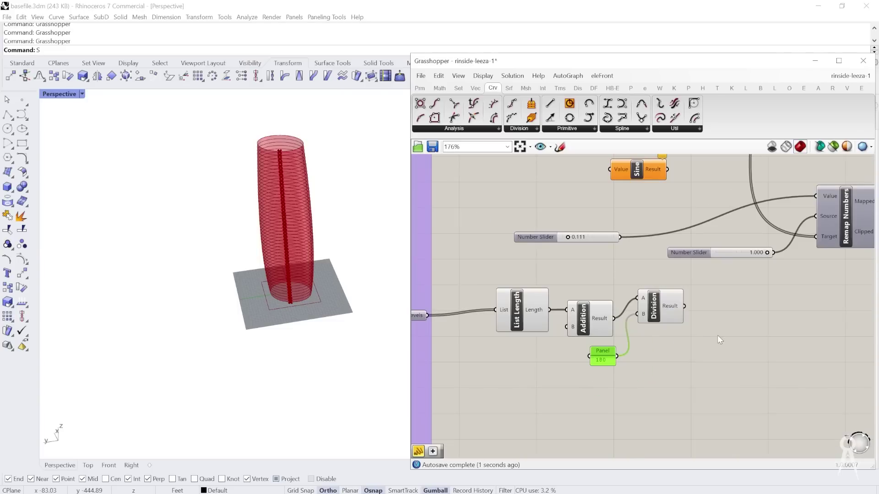
scroll(718, 335, up, 3)
mouse_move(638, 289)
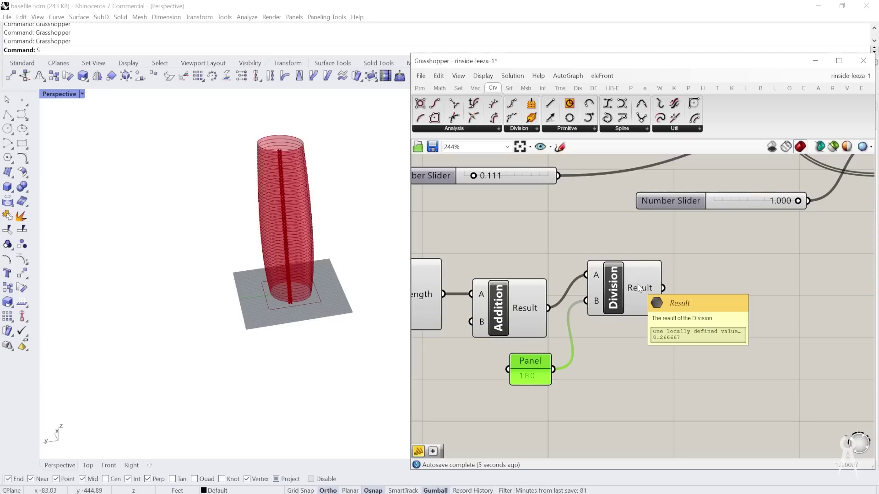
Step: Examine the points on the lowest floor curves at the base of the tower
scroll(287, 284, up, 5)
scroll(311, 385, up, 1)
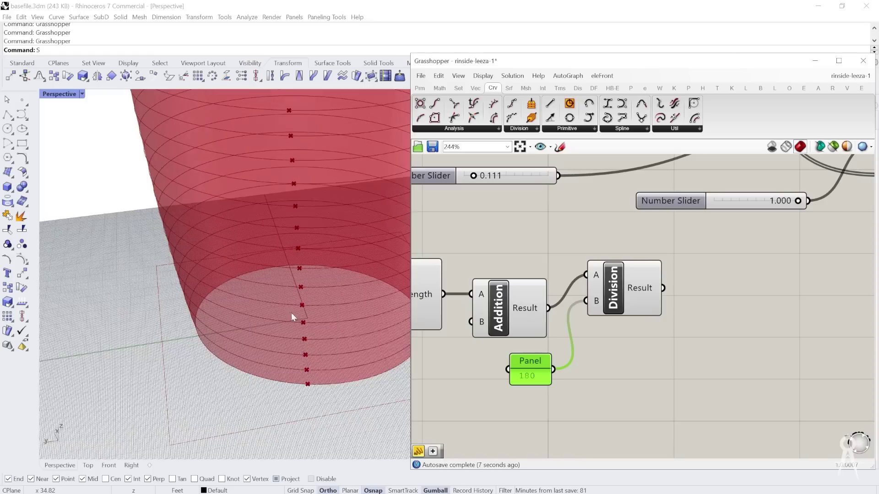
scroll(307, 388, up, 4)
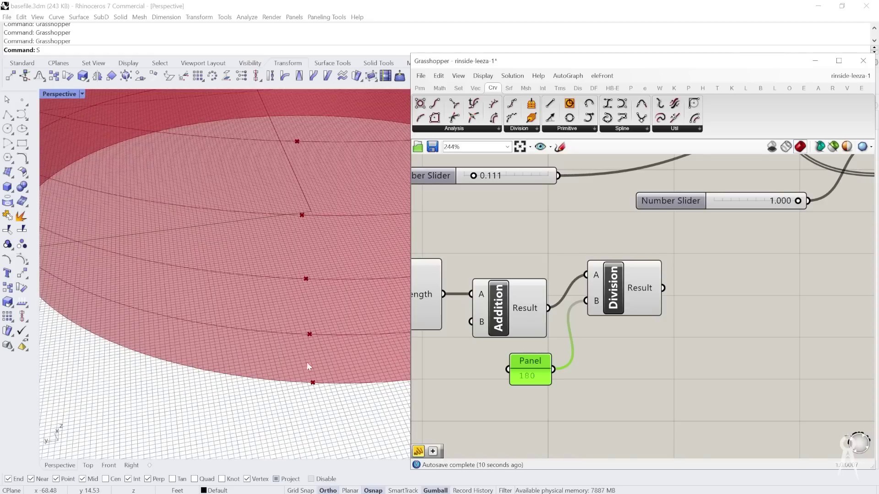
scroll(304, 382, down, 4)
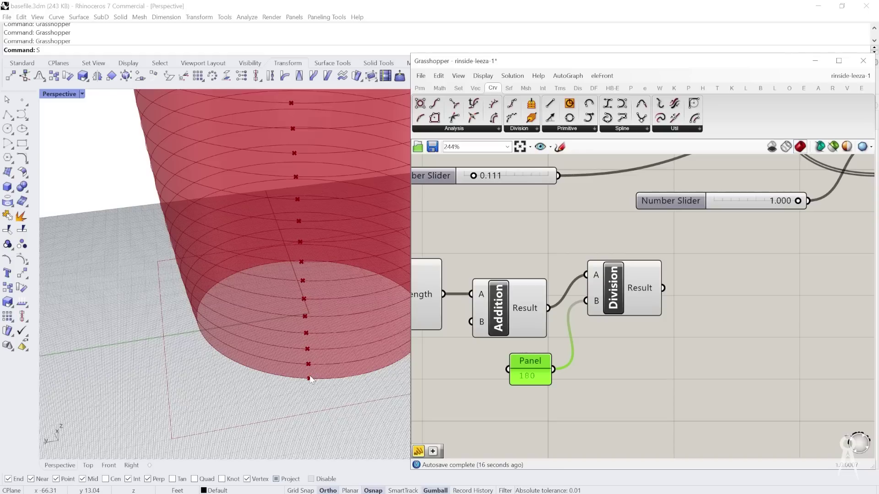
scroll(311, 379, up, 4)
Step: Space the Division component and the 180 panel farther apart, and inspect the Division and Addition results
drag(613, 298, 643, 311)
drag(522, 363, 507, 369)
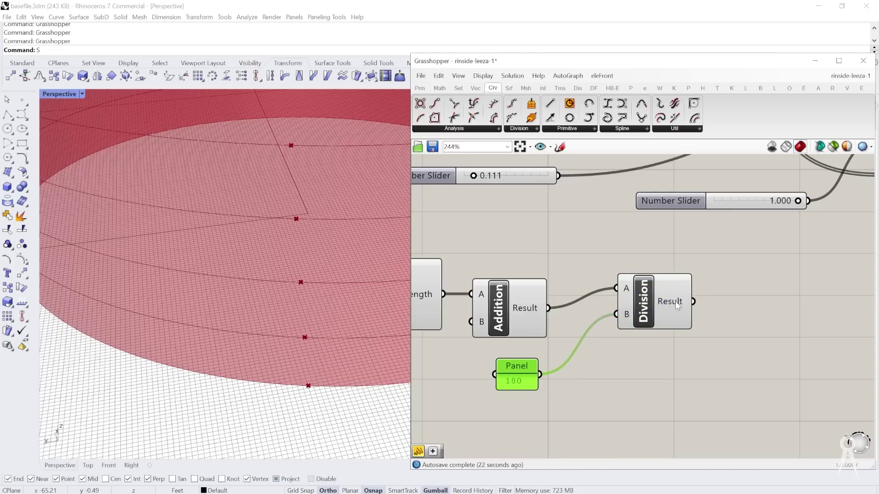
mouse_move(676, 305)
scroll(557, 284, down, 3)
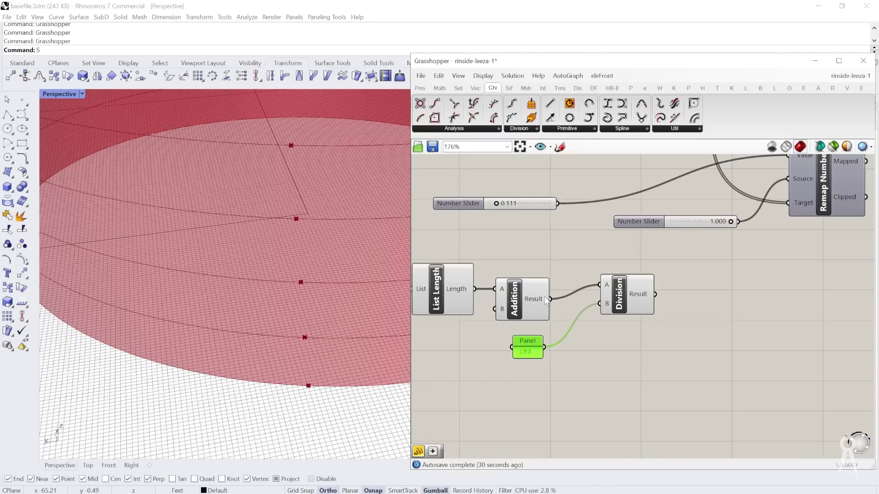
mouse_move(546, 301)
scroll(537, 303, up, 2)
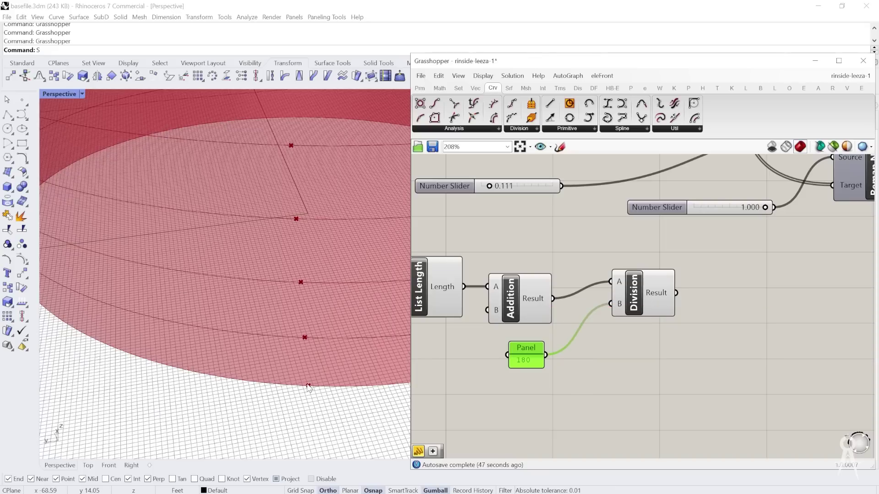
scroll(625, 329, down, 2)
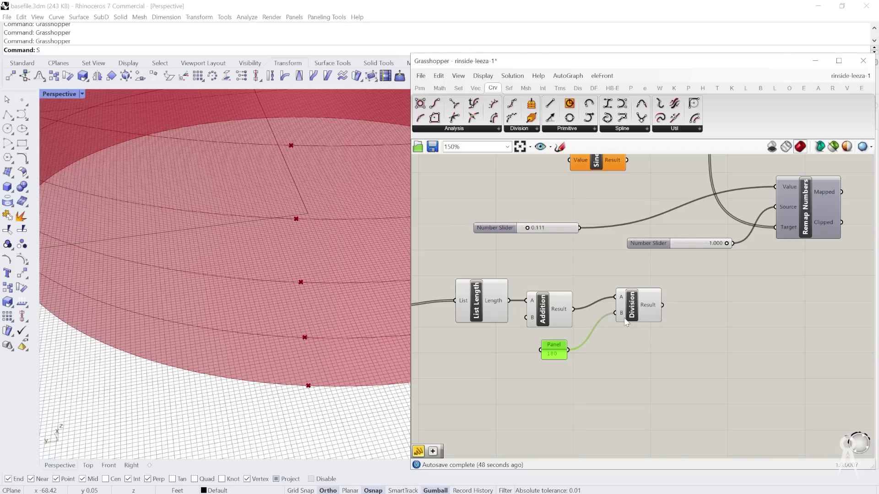
Step: Move the existing Sine component down beside the Division component
right_drag(624, 324, 715, 344)
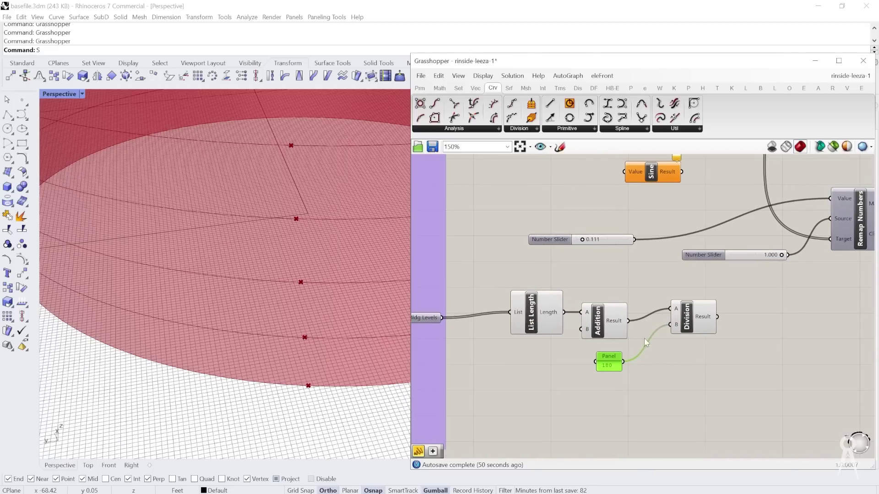
scroll(611, 336, down, 4)
right_click(612, 336)
click(649, 212)
drag(649, 213, 738, 315)
scroll(738, 316, up, 3)
scroll(729, 340, up, 3)
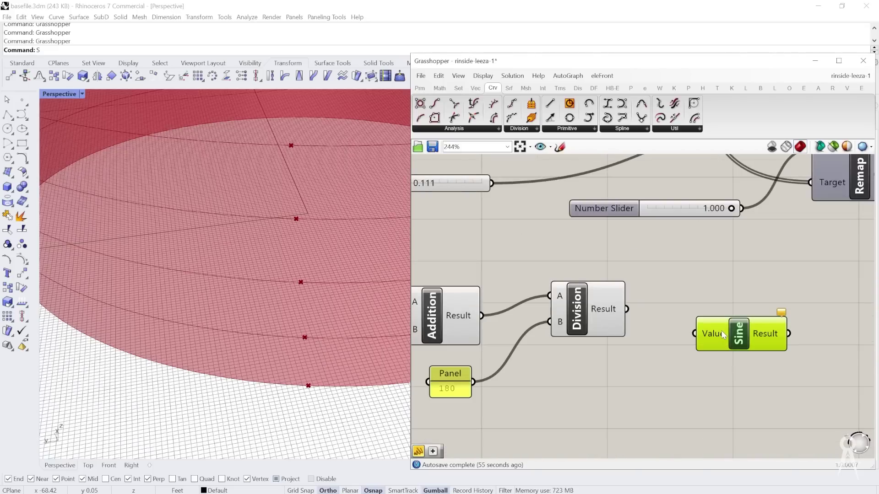
Step: Set the Sine component's Value input to degrees and shift the component farther from Division
right_click(722, 335)
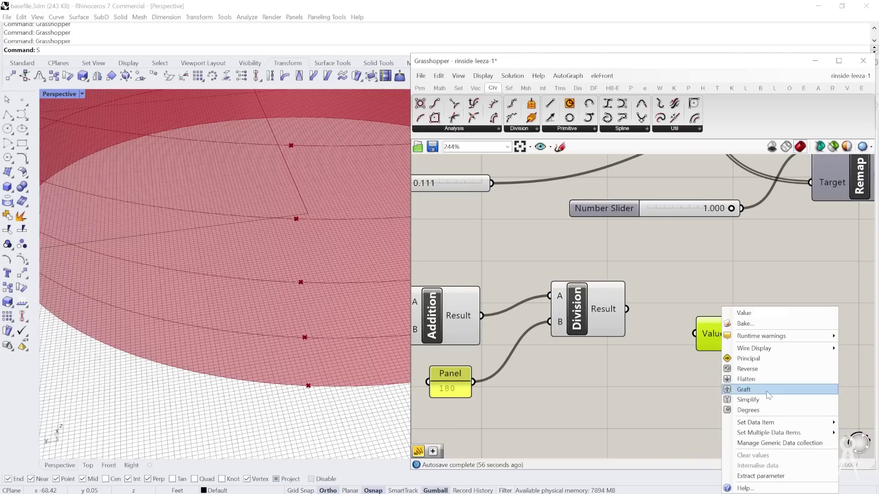
click(746, 410)
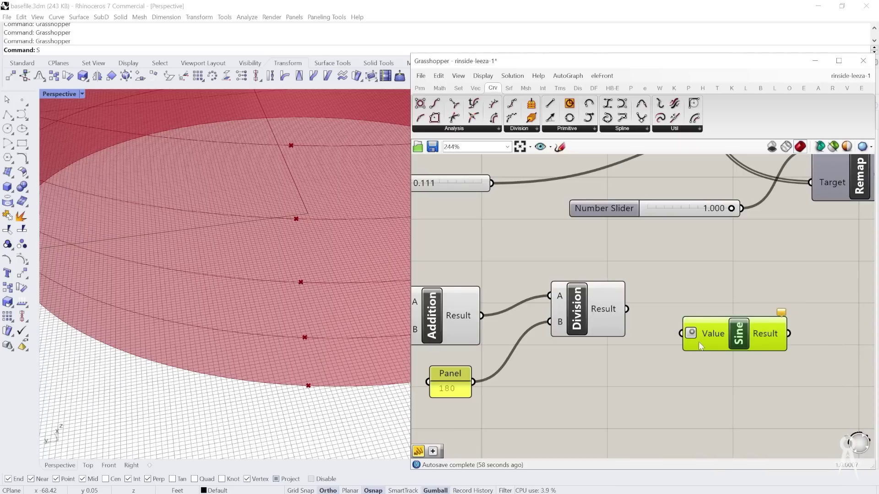
drag(698, 342, 734, 334)
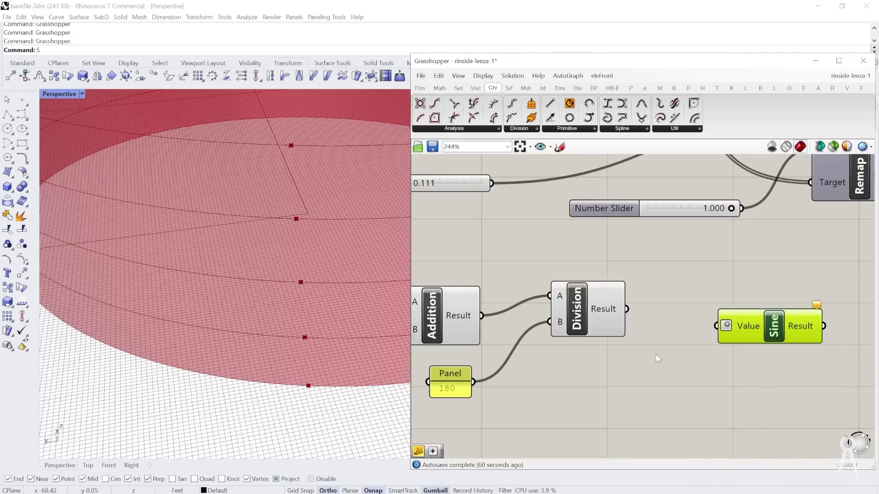
Step: Add a Series component between the Division and Sine components and arrange them to leave room for the wires
double_click(598, 379)
text(ser)
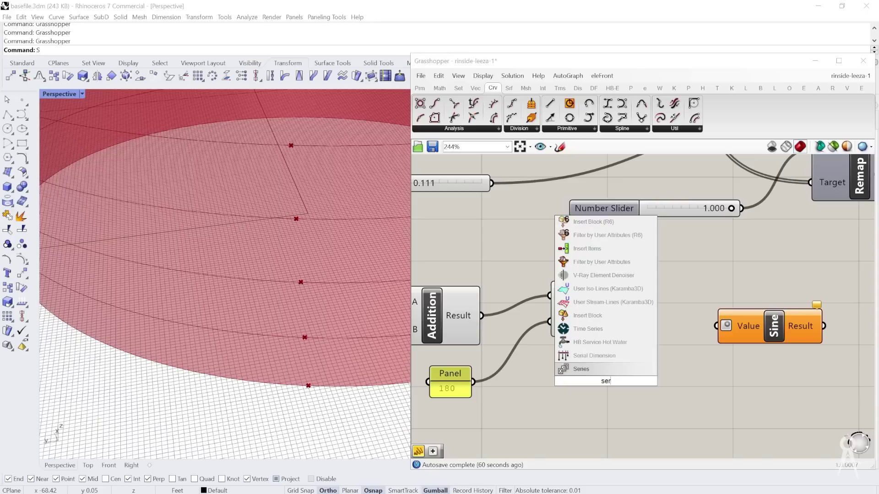
key(Return)
right_drag(580, 388, 635, 351)
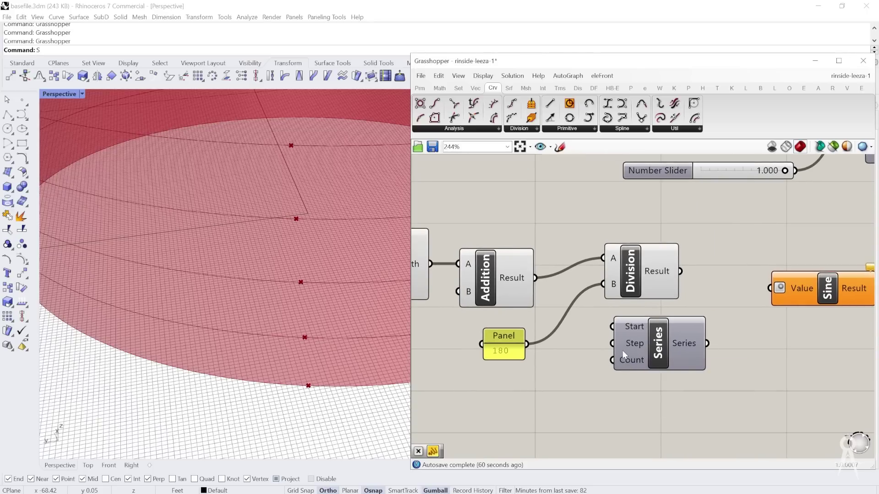
drag(667, 339, 705, 334)
drag(639, 274, 603, 287)
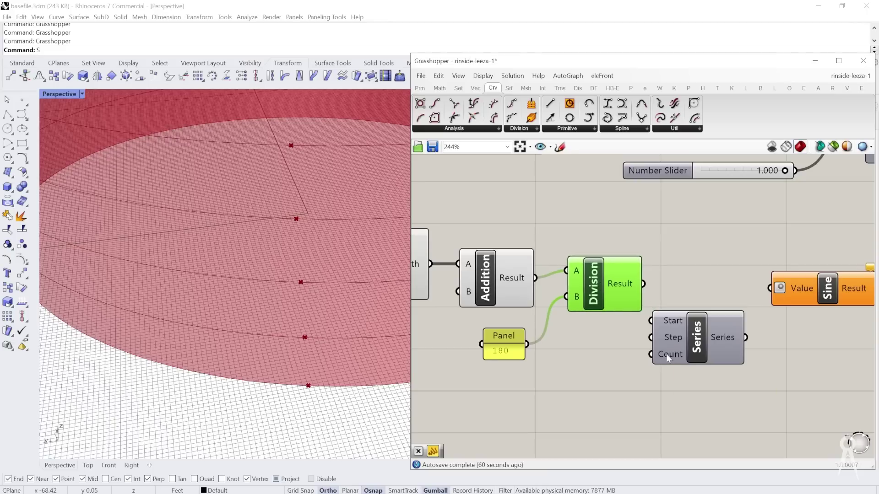
Step: Connect the Addition result to the Series Count input, and inspect the Series output and the Division result
scroll(665, 352, down, 3)
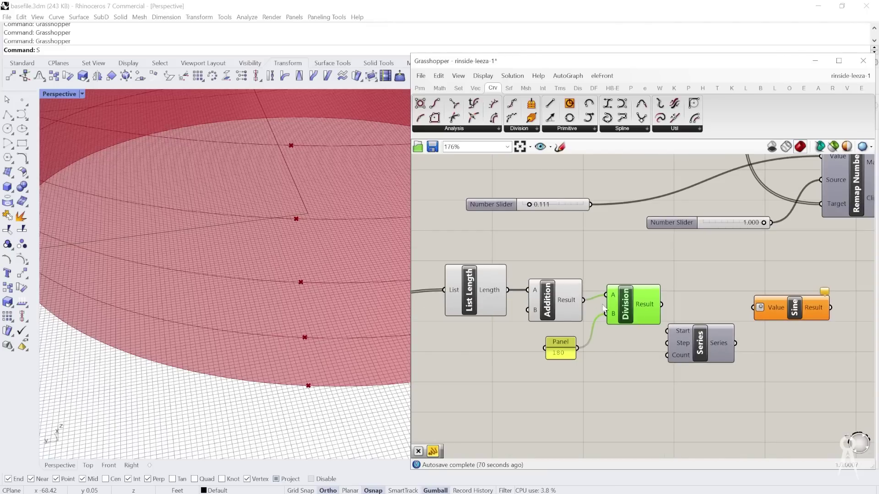
drag(583, 300, 667, 362)
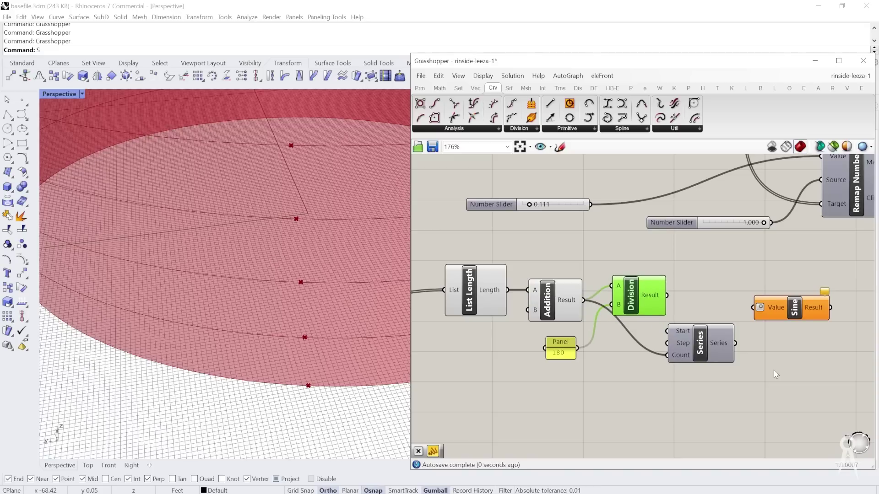
scroll(773, 369, up, 3)
mouse_move(663, 329)
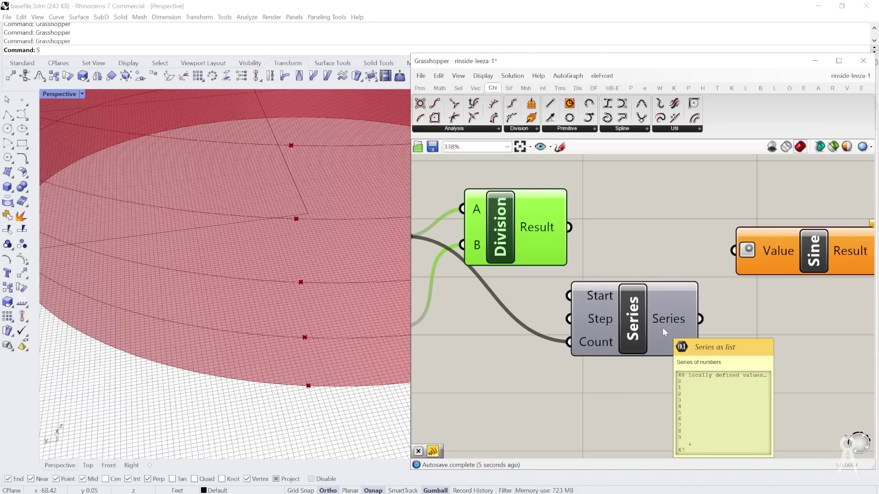
mouse_move(523, 233)
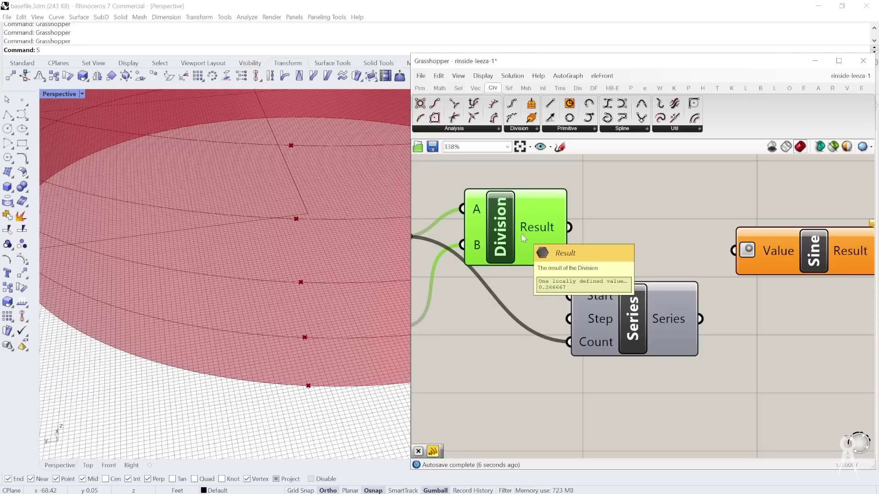
Step: Swap the Division inputs so the 180 panel feeds A and the Addition result feeds B, and inspect the result
scroll(523, 233, down, 3)
scroll(451, 228, up, 2)
drag(445, 248, 501, 252)
drag(433, 340, 502, 216)
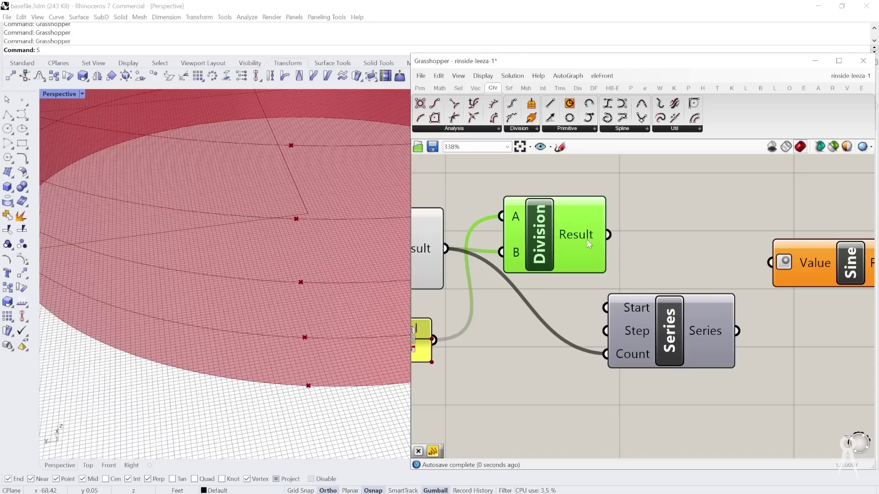
mouse_move(589, 244)
Step: Connect the Division result to the Series Step input and inspect the Series values
drag(608, 234, 605, 331)
mouse_move(706, 338)
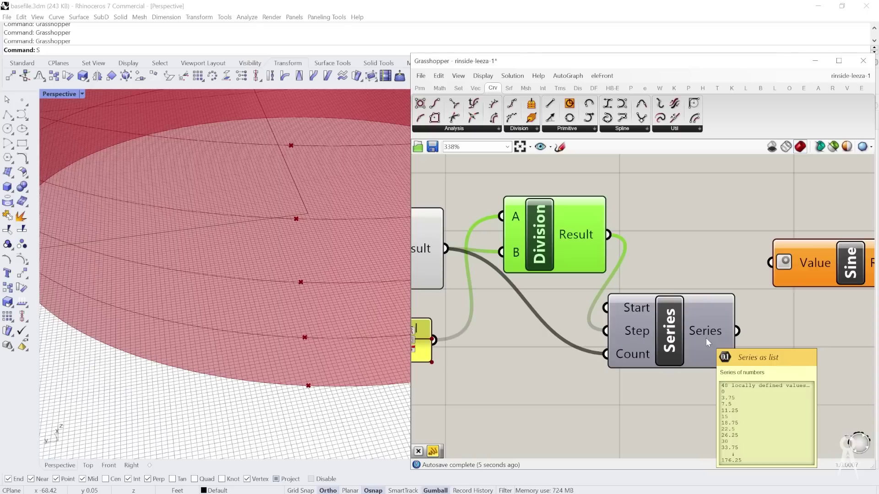
scroll(706, 338, down, 1)
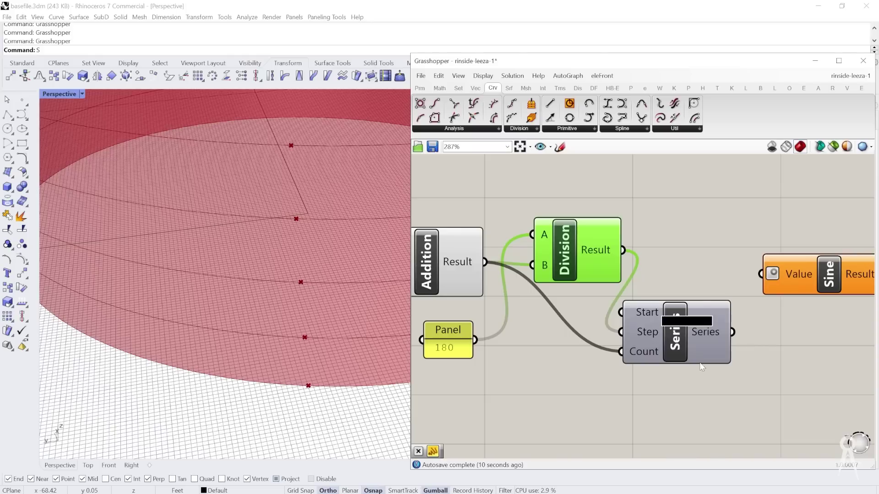
Step: Set the Series component's Start number to 2 and examine the points at the tower's base
right_click(647, 314)
mouse_move(697, 407)
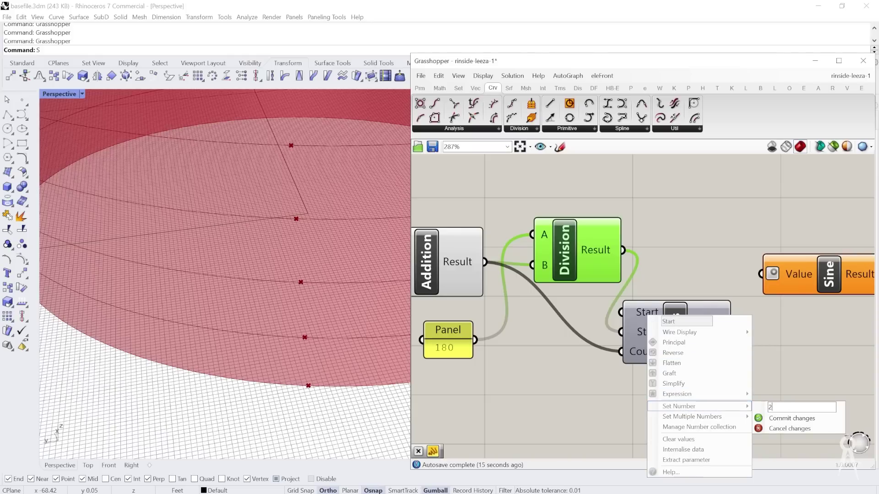
click(792, 418)
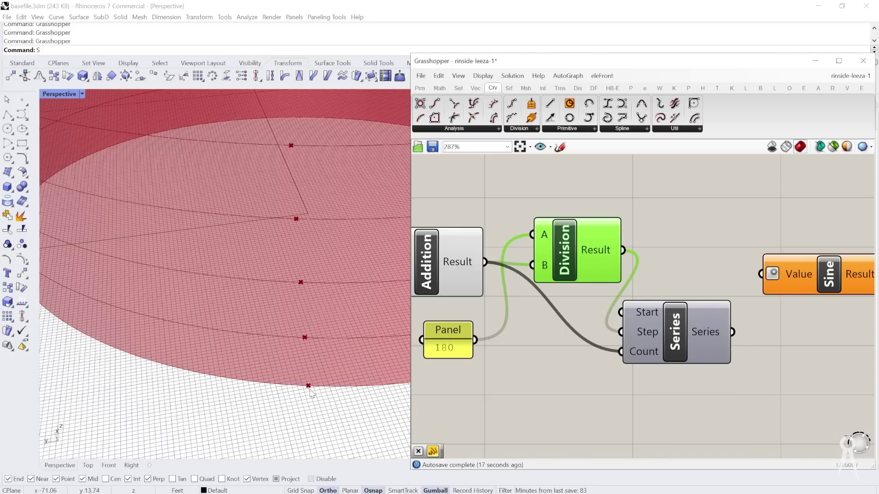
scroll(310, 414, down, 5)
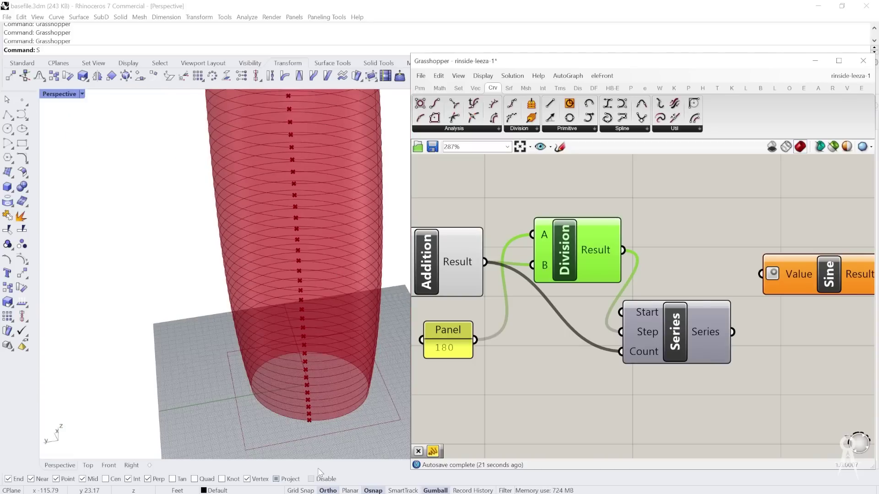
scroll(308, 414, up, 5)
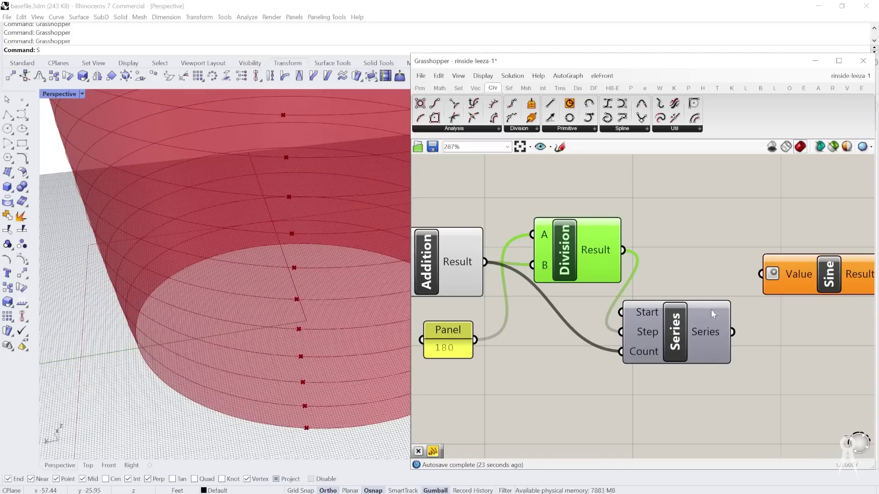
Step: Connect the Series output to the Sine component's Value input and check the Sine Result
middle_click(631, 290)
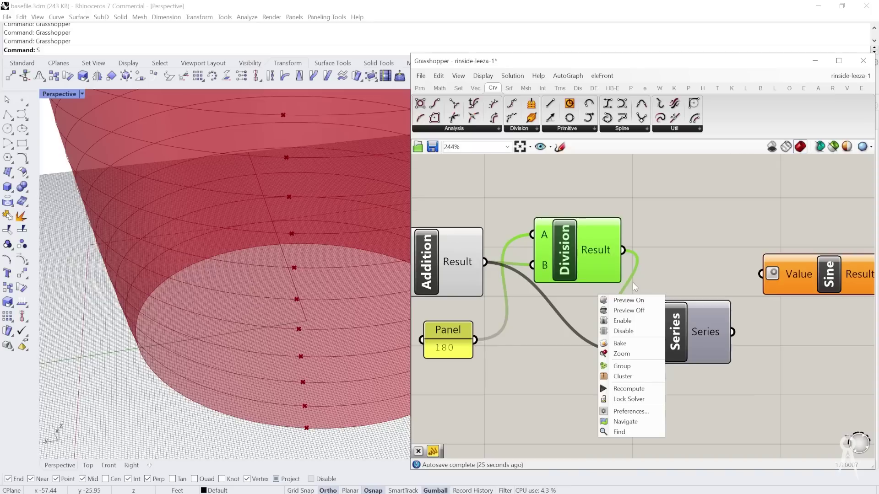
click(632, 281)
scroll(633, 282, down, 5)
scroll(676, 269, up, 3)
drag(671, 316, 692, 274)
scroll(700, 270, down, 4)
scroll(681, 267, up, 3)
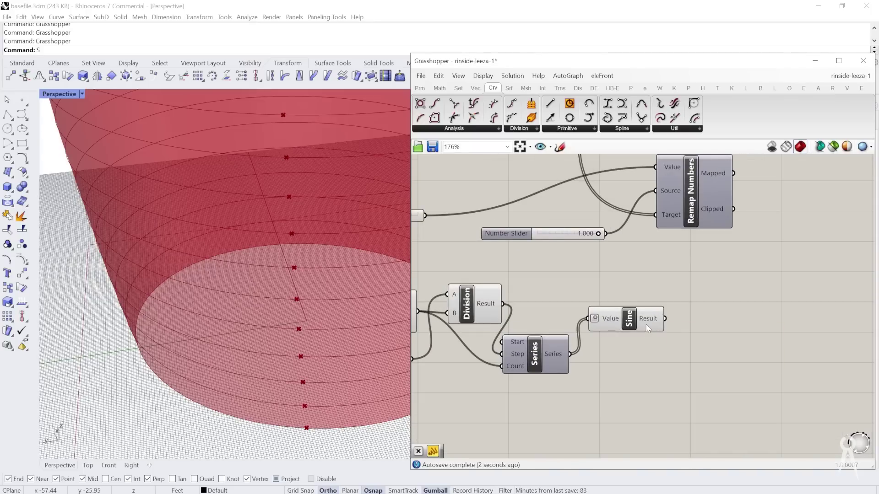
scroll(646, 328, down, 3)
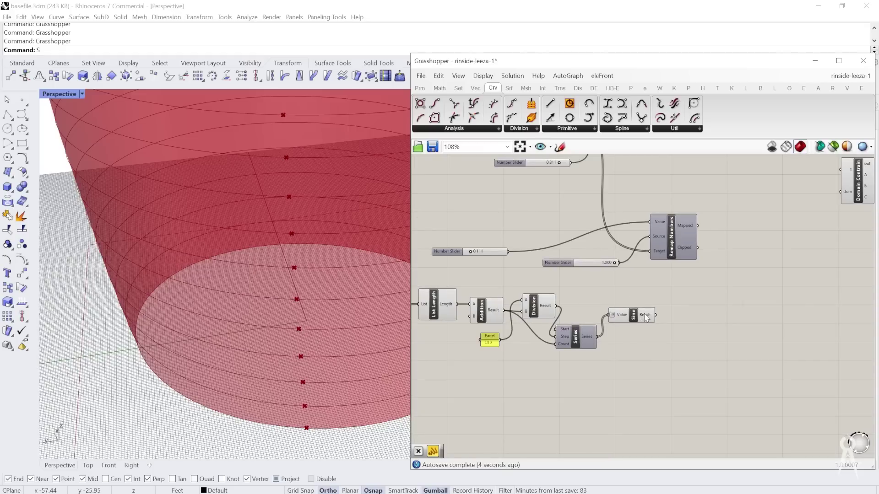
scroll(646, 317, up, 3)
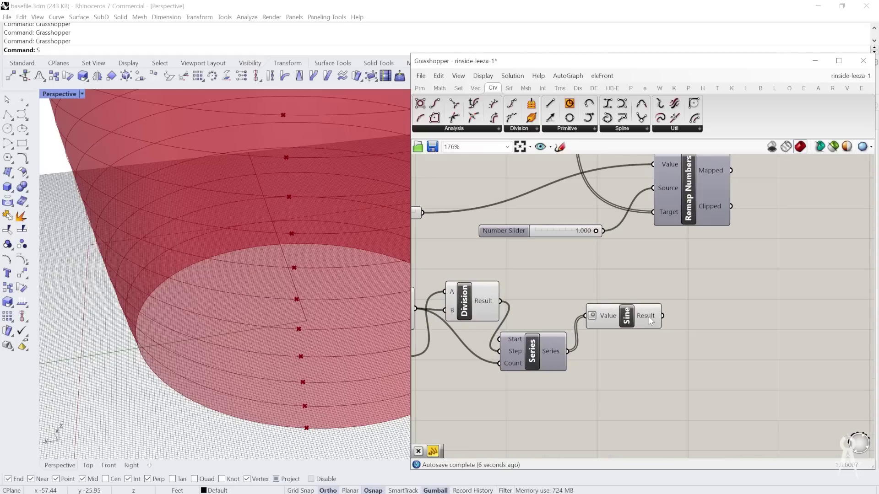
Step: Move the lower Remap Numbers component and its 1.000 slider farther along the canvas, then reposition the Sine component above Series
mouse_move(650, 320)
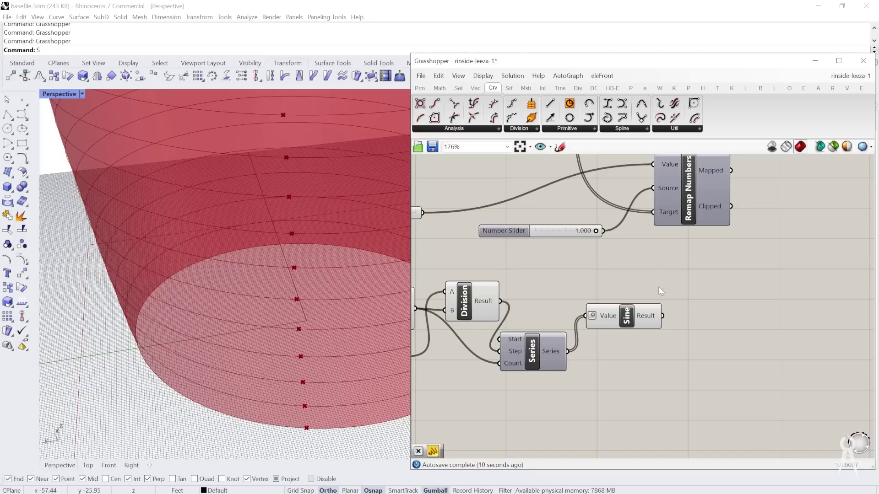
scroll(650, 316, down, 3)
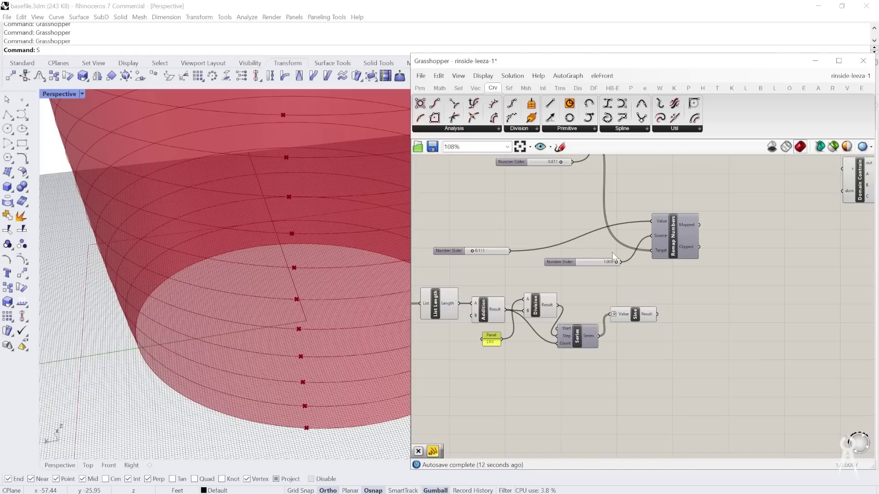
click(592, 262)
scroll(613, 347, down, 3)
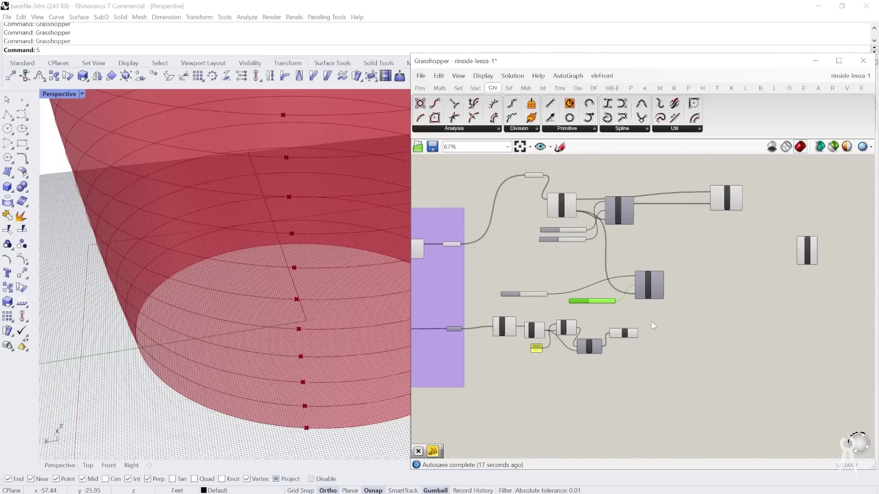
scroll(651, 321, up, 3)
scroll(621, 316, up, 1)
shift+click(645, 264)
drag(646, 266, 704, 258)
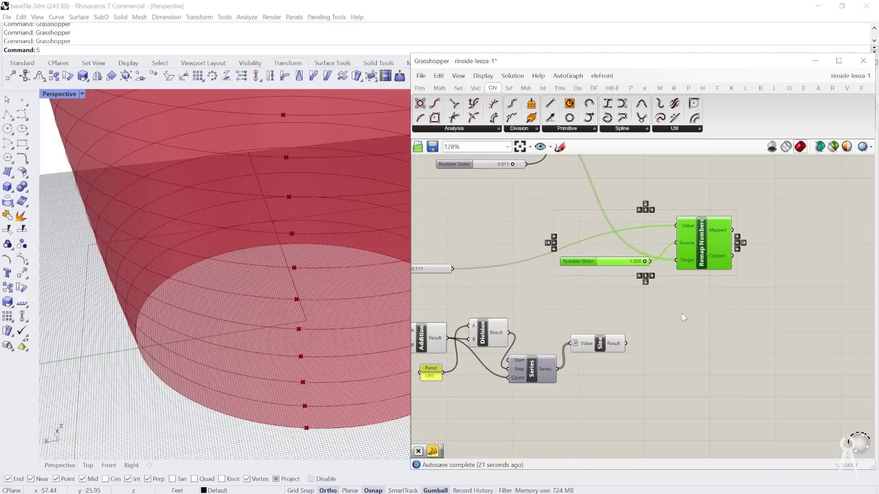
right_drag(648, 322, 694, 322)
right_click(692, 323)
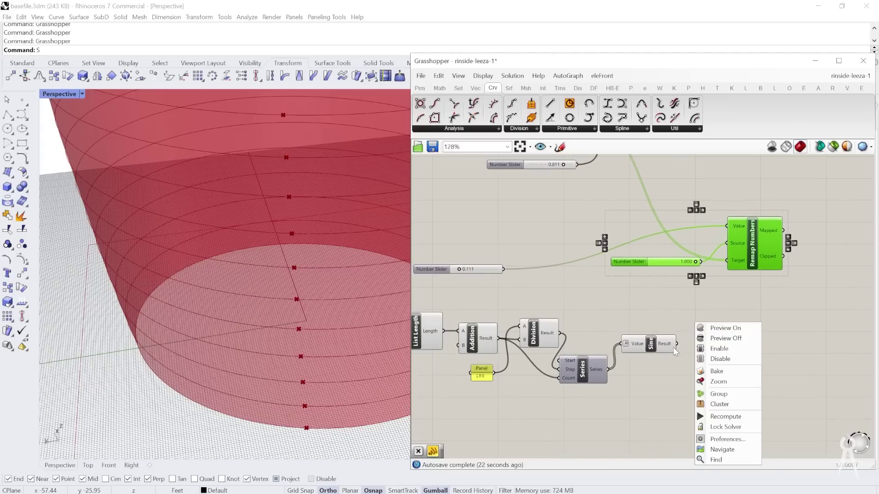
click(666, 342)
drag(666, 344, 680, 331)
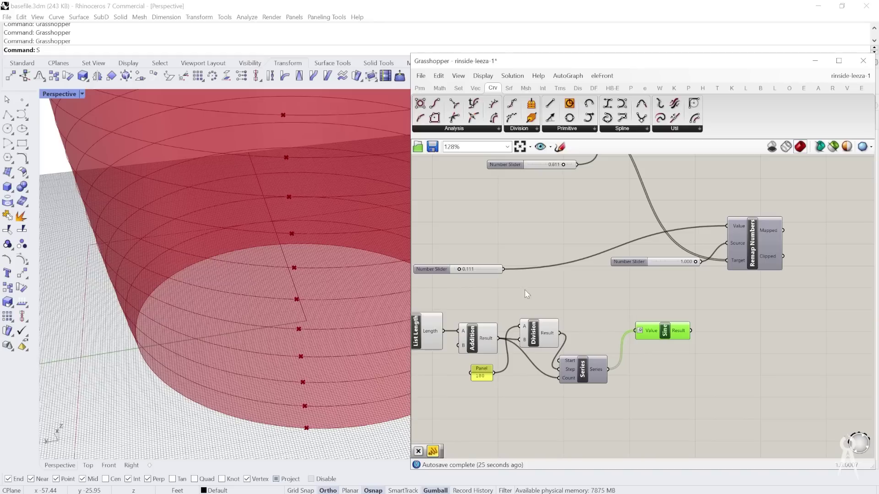
Step: Add a Multiplication component after the Sine component and move Sine back level with the Series output
double_click(573, 297)
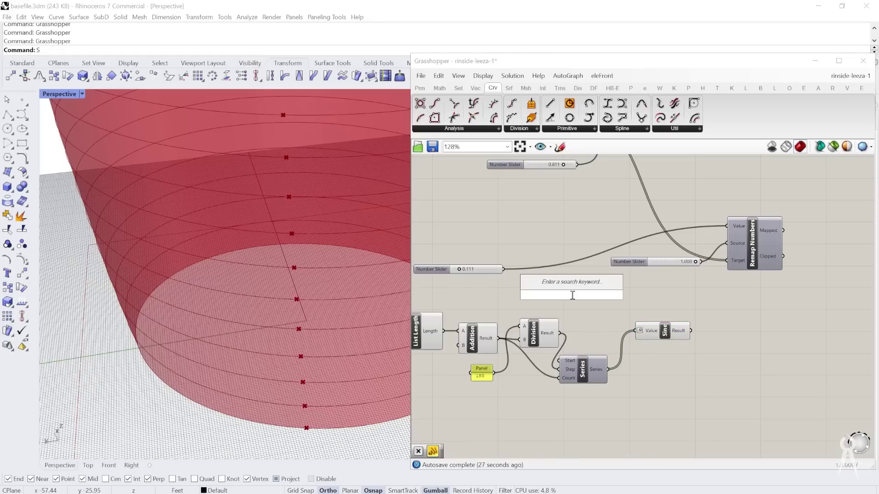
text(*)
key(Return)
drag(578, 294, 730, 323)
drag(678, 331, 664, 345)
alt+drag(699, 314, 735, 315)
Step: Move the Evaluate Curve component closer to the upper Remap Numbers component
scroll(664, 341, down, 5)
scroll(722, 220, up, 2)
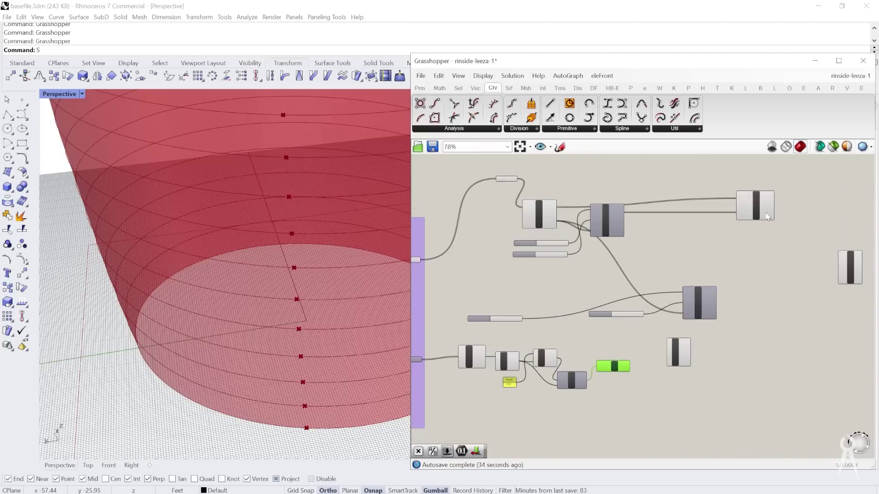
scroll(768, 211, up, 2)
drag(770, 212, 682, 210)
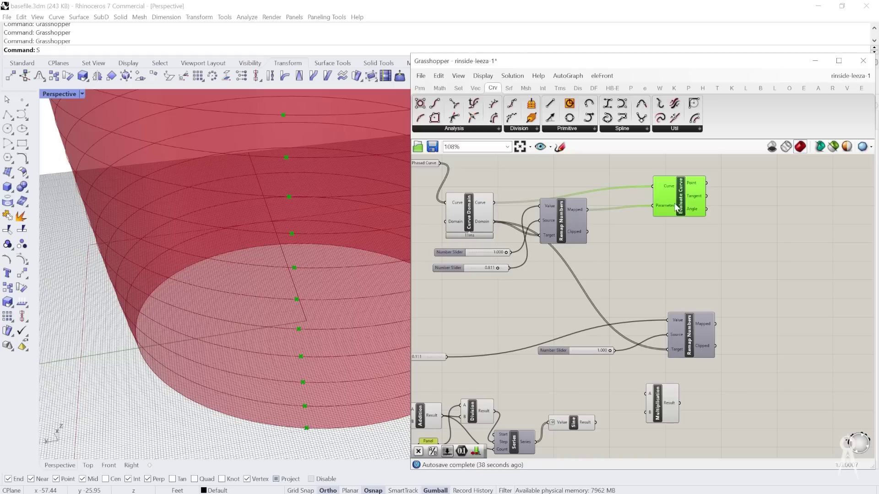
scroll(690, 205, down, 2)
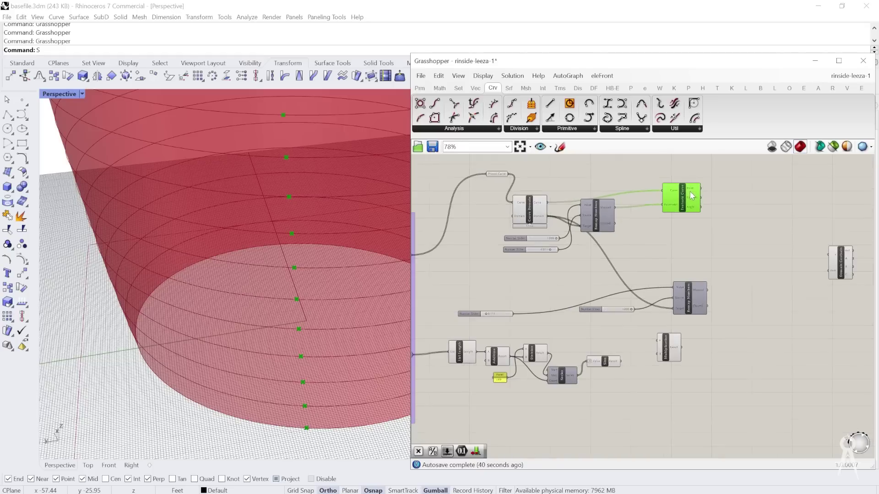
scroll(623, 397, up, 4)
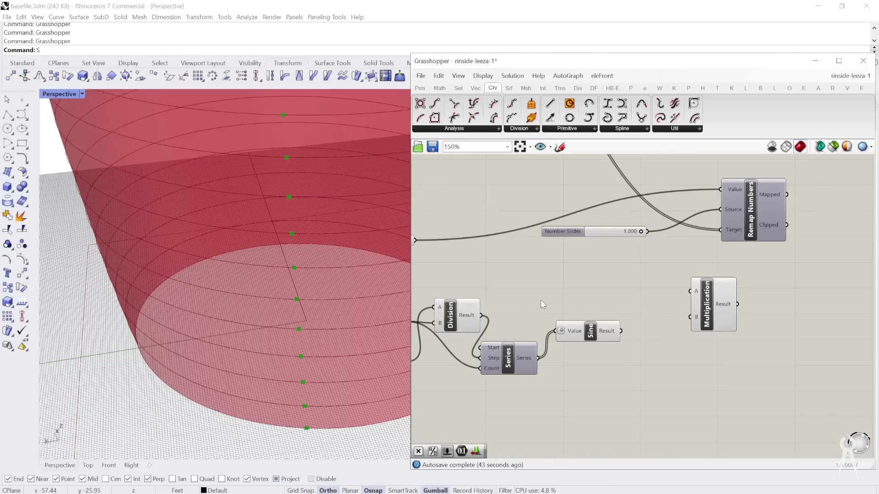
Step: Move Multiplication nearer to Sine and connect the Sine Result to its B input
drag(724, 302, 685, 310)
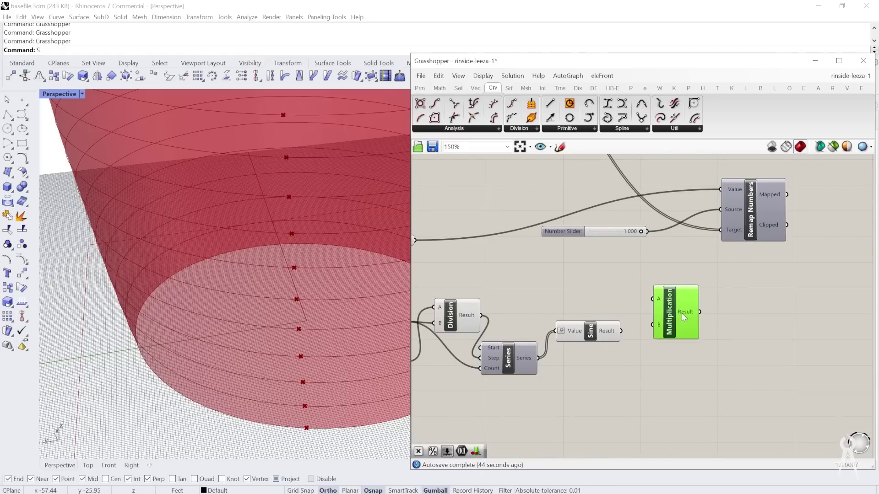
click(625, 338)
drag(621, 331, 650, 325)
Step: Move the lower Remap Numbers component closer to its 1.000 slider and inspect its Clipped output
scroll(648, 323, down, 2)
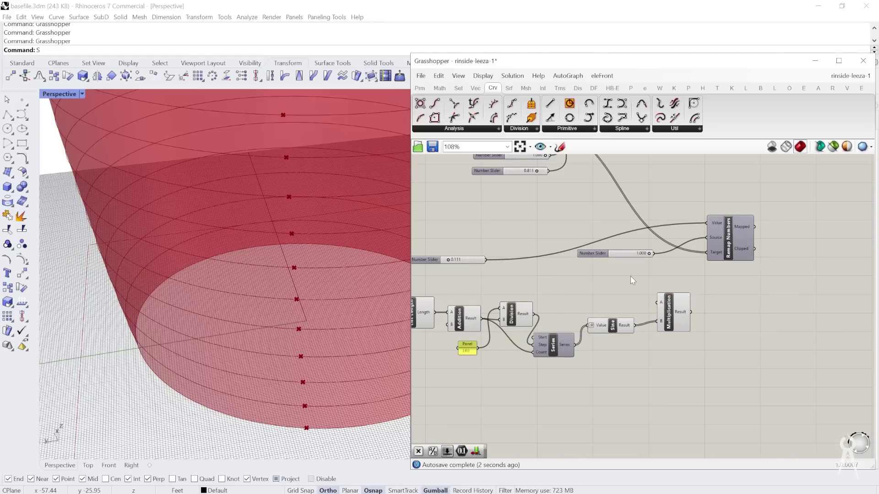
scroll(634, 275, up, 1)
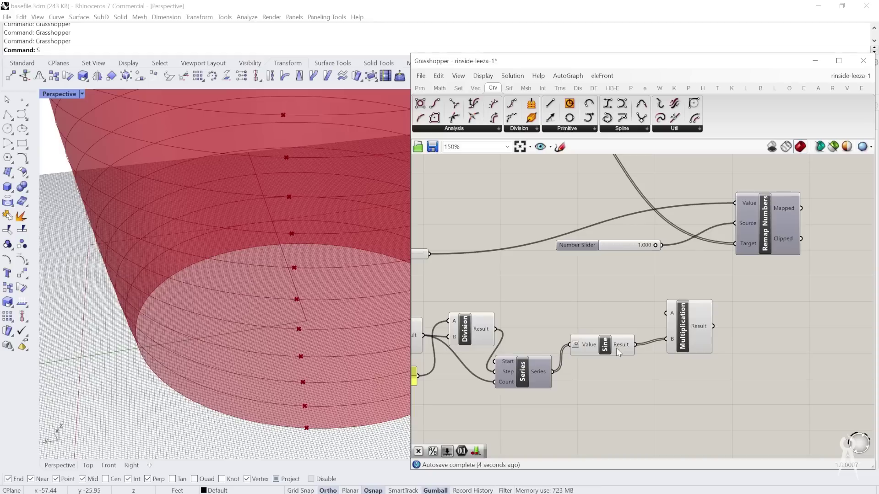
scroll(587, 304, down, 3)
scroll(732, 273, up, 3)
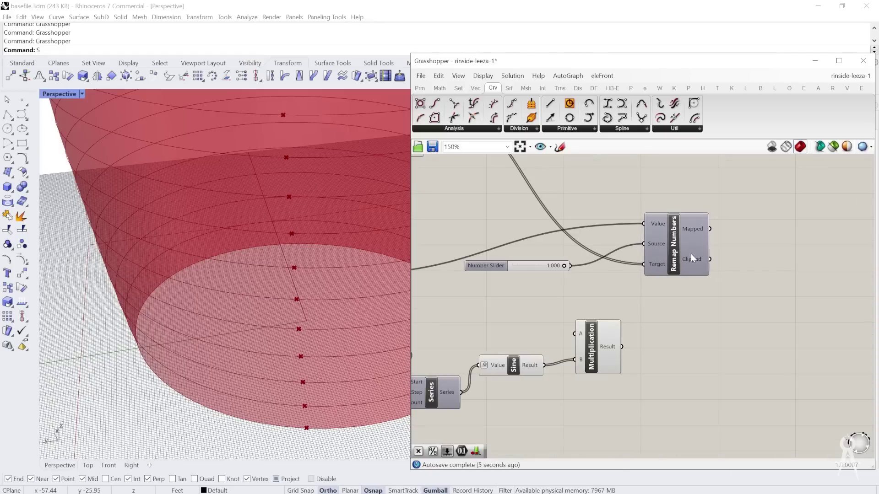
click(672, 246)
drag(671, 246, 640, 244)
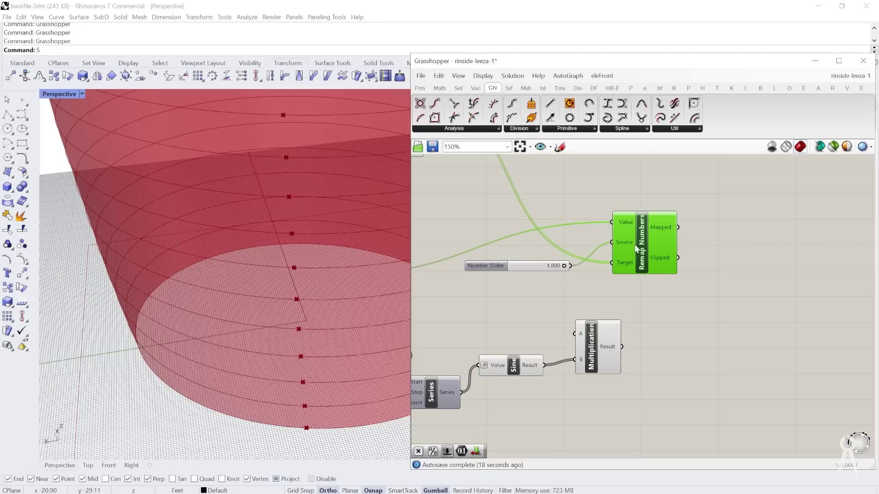
mouse_move(676, 255)
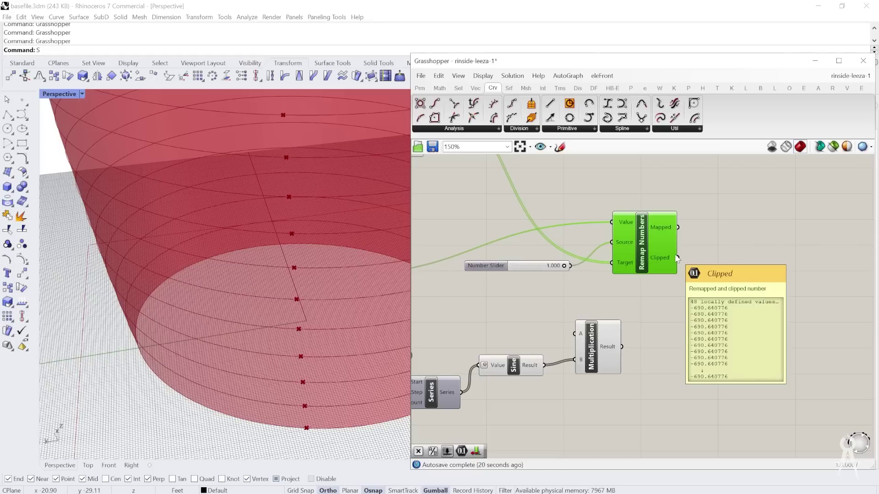
Step: Move Multiplication right beside Sine and connect the 0.111 number slider to its A input
scroll(674, 254, down, 2)
scroll(584, 255, up, 2)
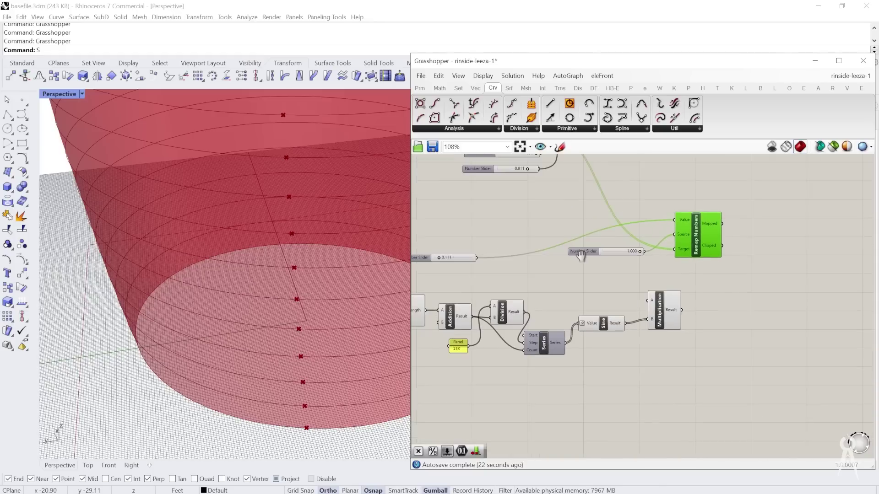
right_click(582, 256)
scroll(694, 243, down, 2)
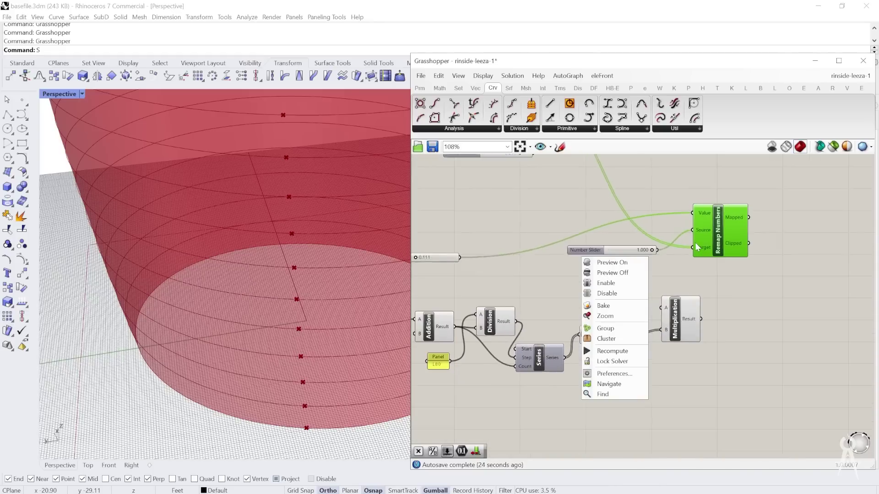
click(531, 271)
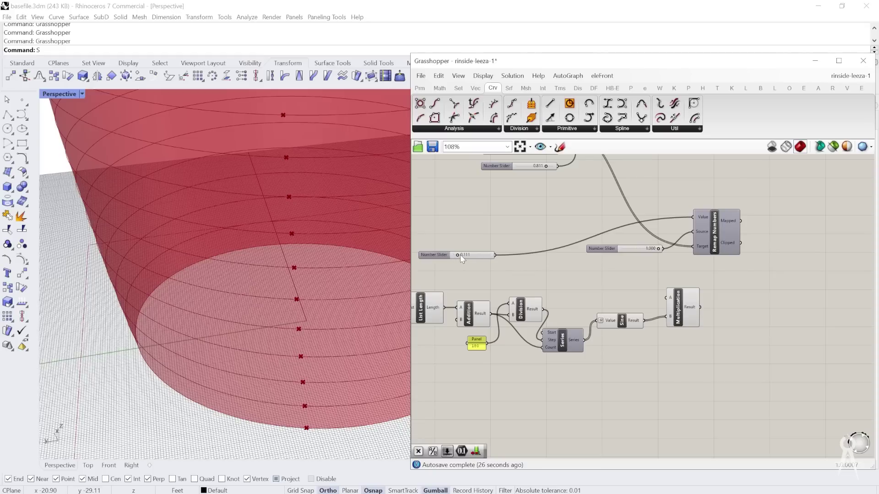
scroll(460, 255, up, 3)
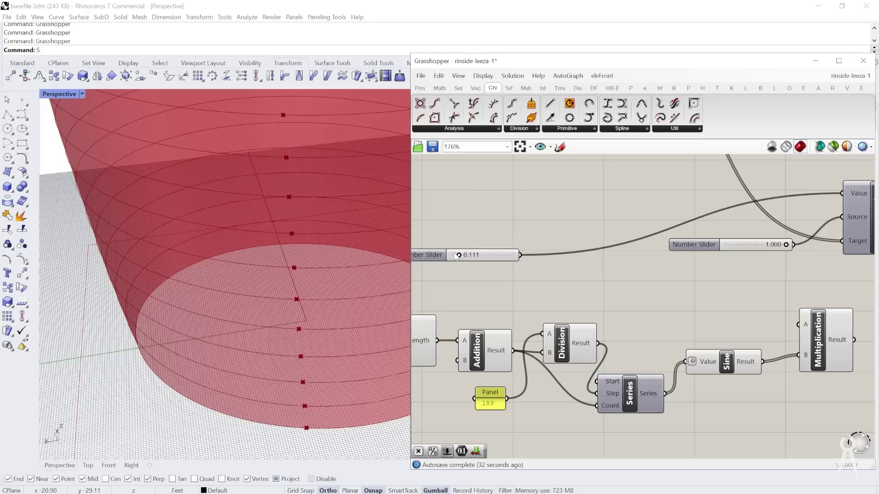
scroll(456, 255, down, 2)
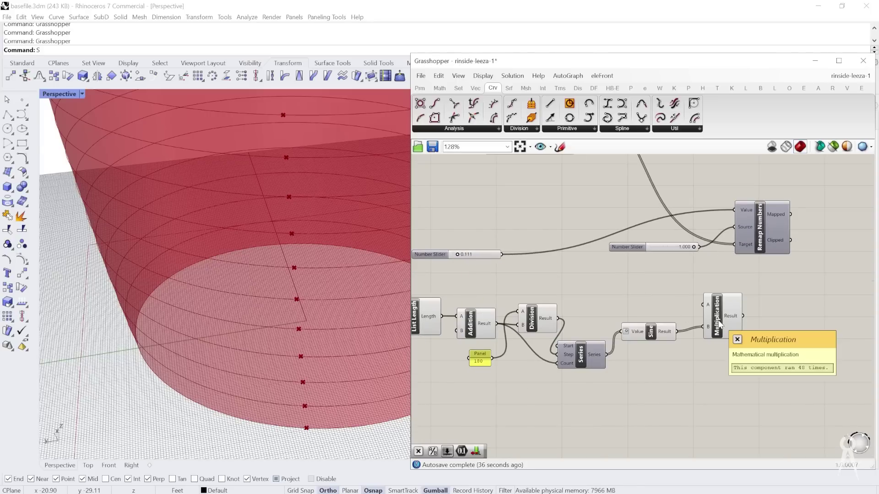
scroll(716, 326, up, 1)
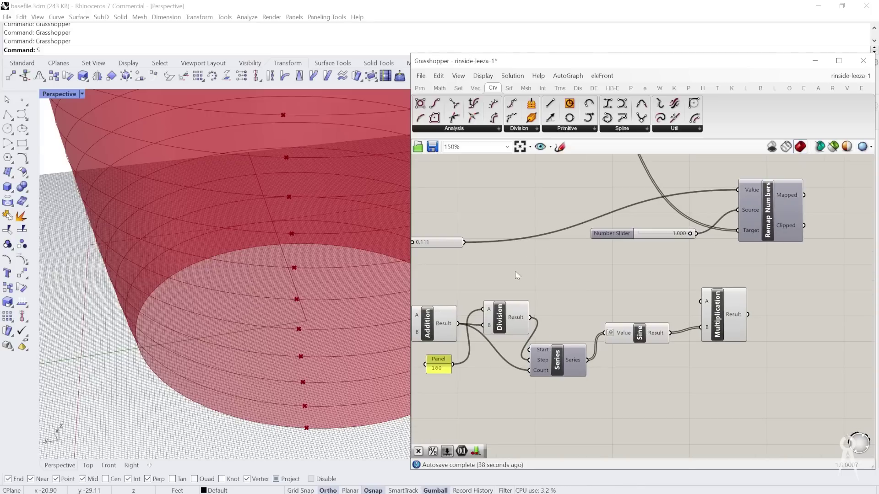
drag(718, 315, 696, 317)
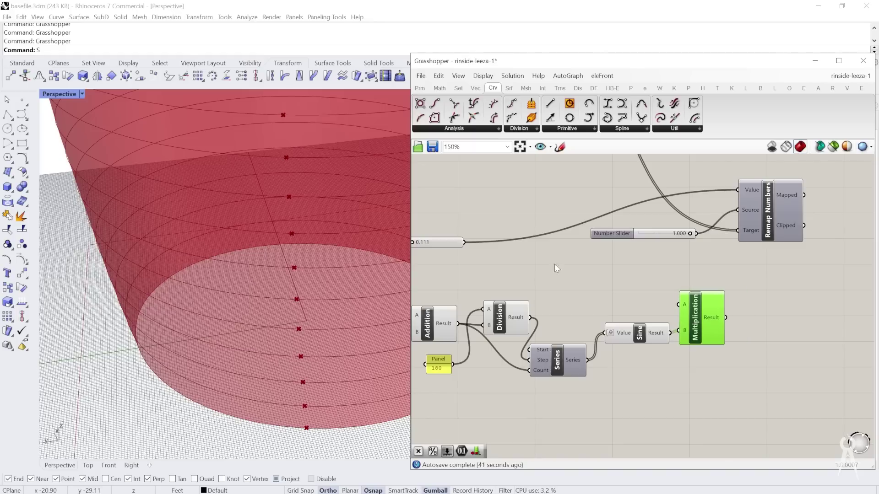
drag(467, 244, 678, 304)
Step: Shift the lower Remap Numbers component away from its slider and connect the Multiplication Result to its Value input, replacing the slider wire
scroll(515, 274, down, 2)
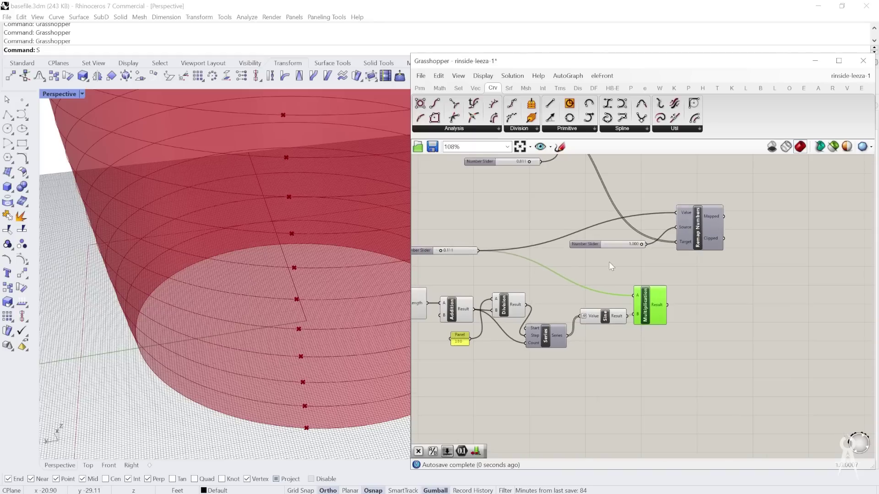
scroll(703, 238, up, 2)
drag(700, 234, 733, 239)
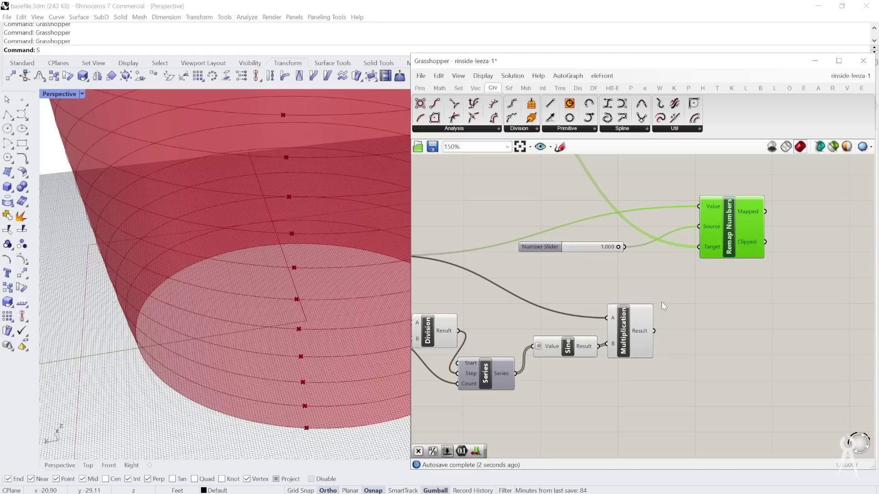
drag(654, 330, 697, 208)
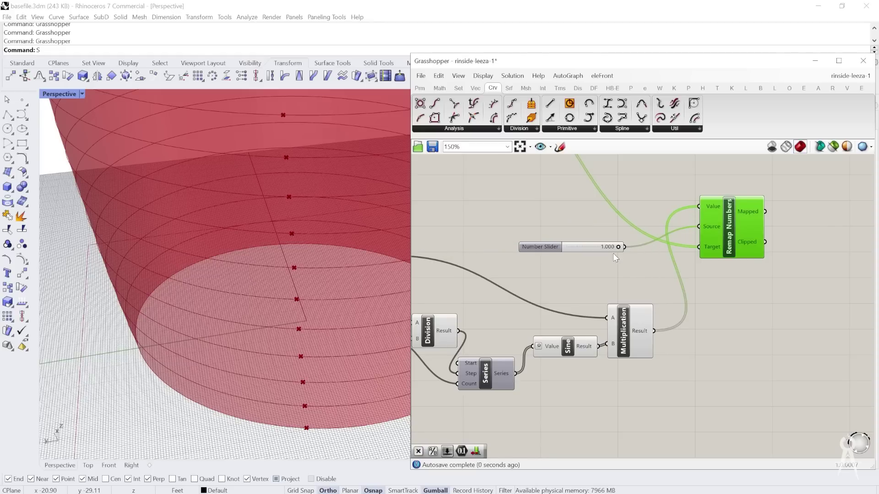
Step: Move Evaluate Curve farther from the upper Remap Numbers component and duplicate it below, keeping its input wires
scroll(684, 270, down, 3)
scroll(613, 200, up, 3)
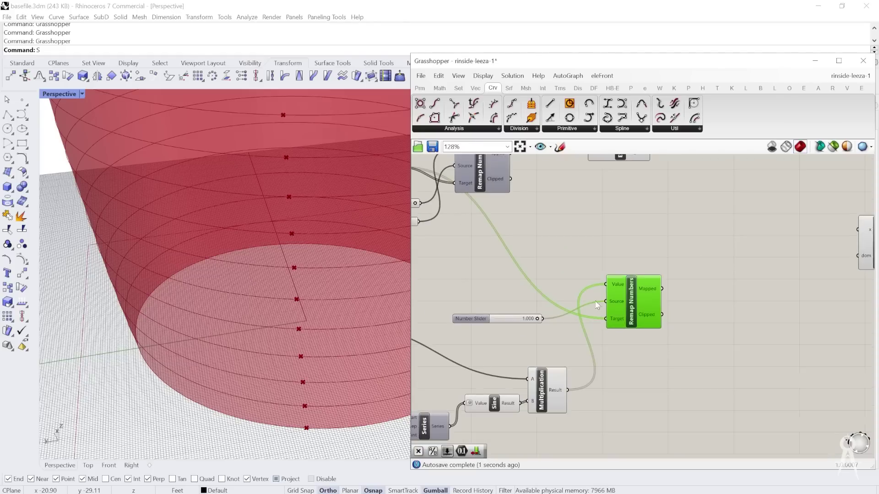
click(615, 182)
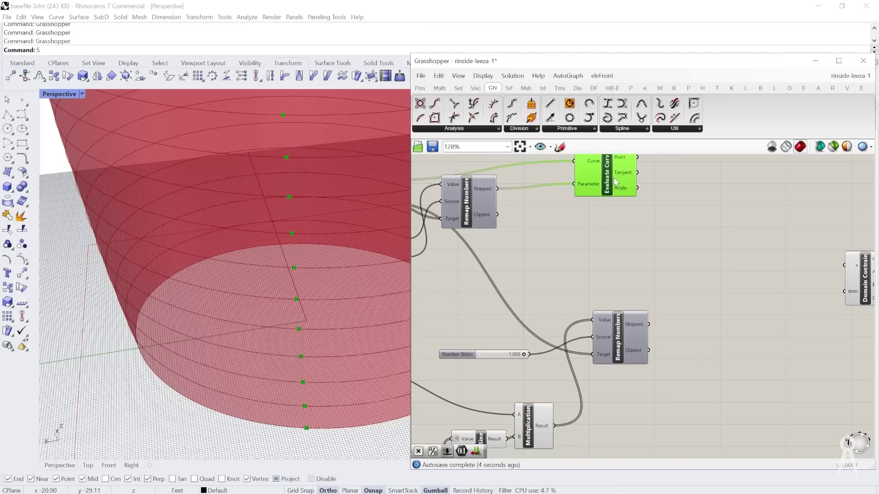
drag(616, 183, 759, 188)
scroll(564, 282, down, 3)
scroll(661, 254, up, 3)
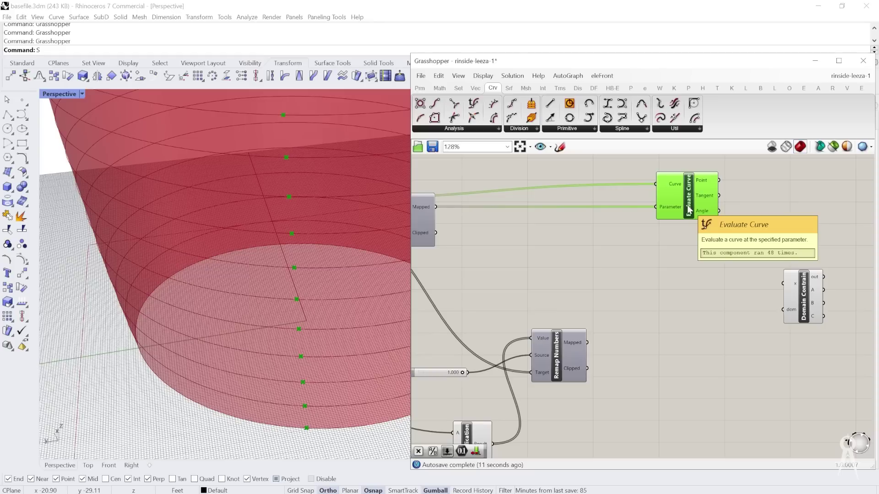
alt+drag(689, 210, 692, 324)
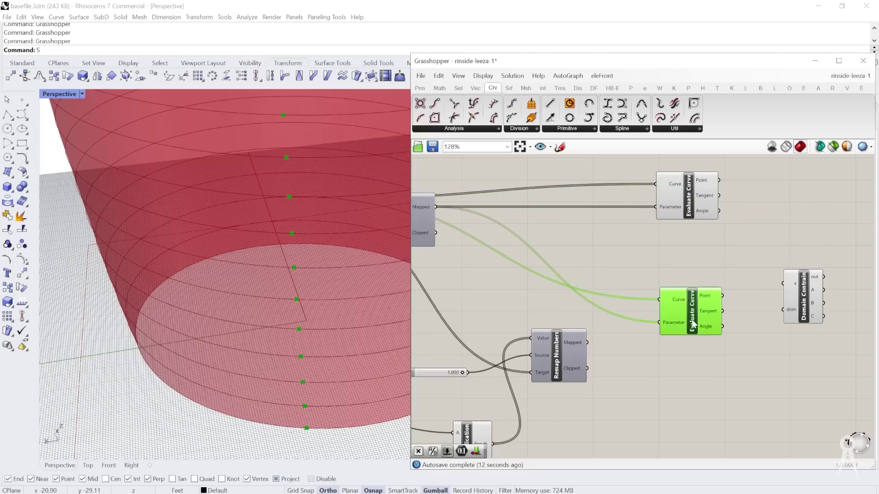
Step: Inspect the Multiplication Result, connect the lower Remap Numbers' Mapped output to the copied Evaluate Curve's Parameter, and view the points on the whole tower
scroll(512, 415, up, 3)
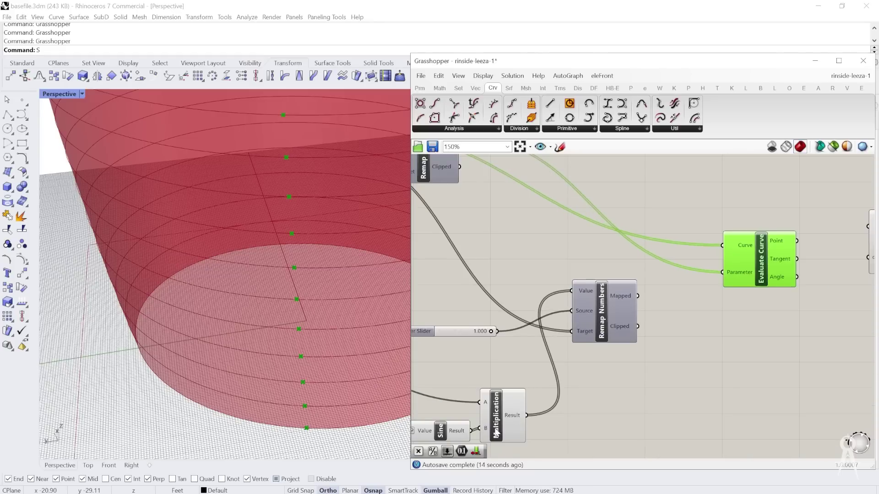
scroll(534, 405, up, 2)
mouse_move(535, 404)
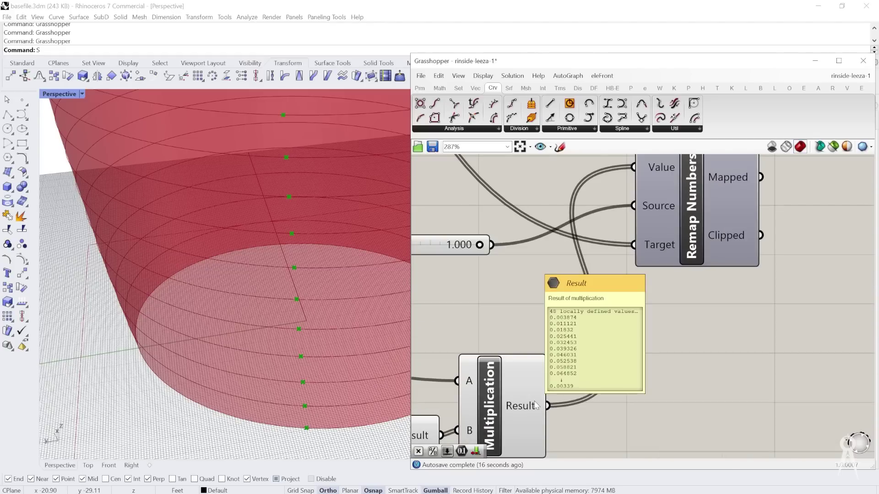
scroll(534, 404, down, 2)
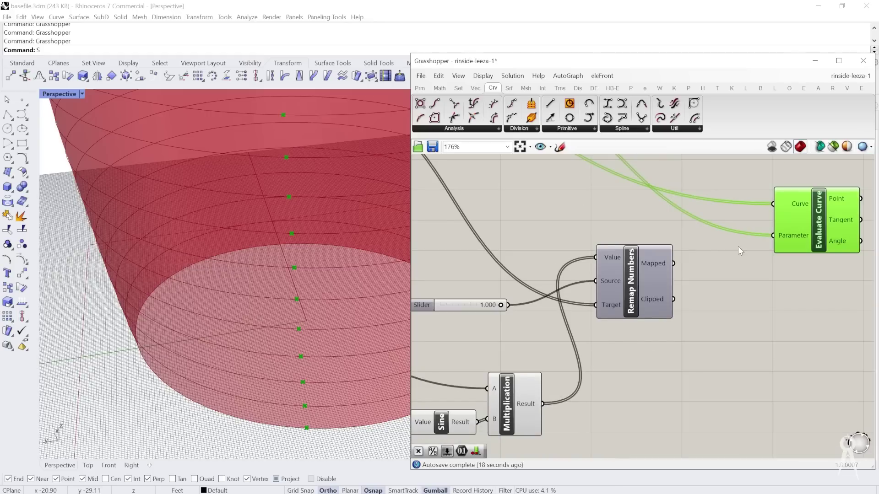
drag(673, 264, 772, 236)
scroll(279, 387, down, 8)
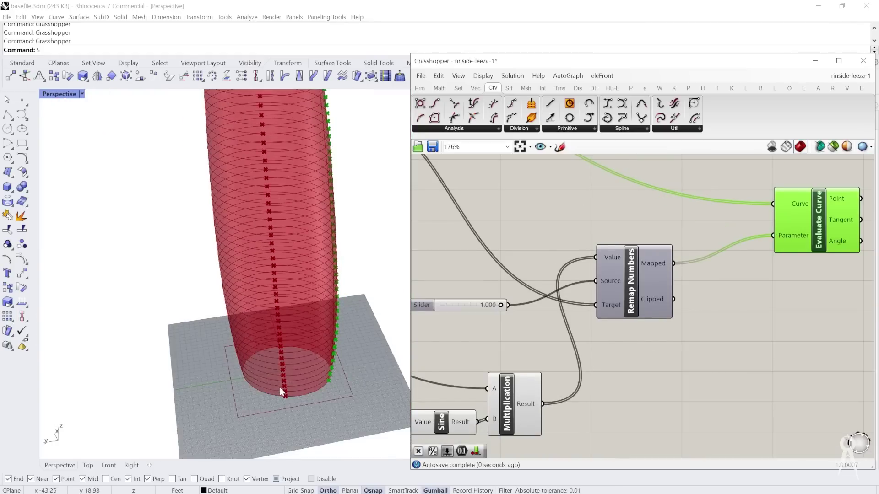
Step: Examine the two point columns on the whole tower, selecting the upper Evaluate Curve to identify its points
click(274, 375)
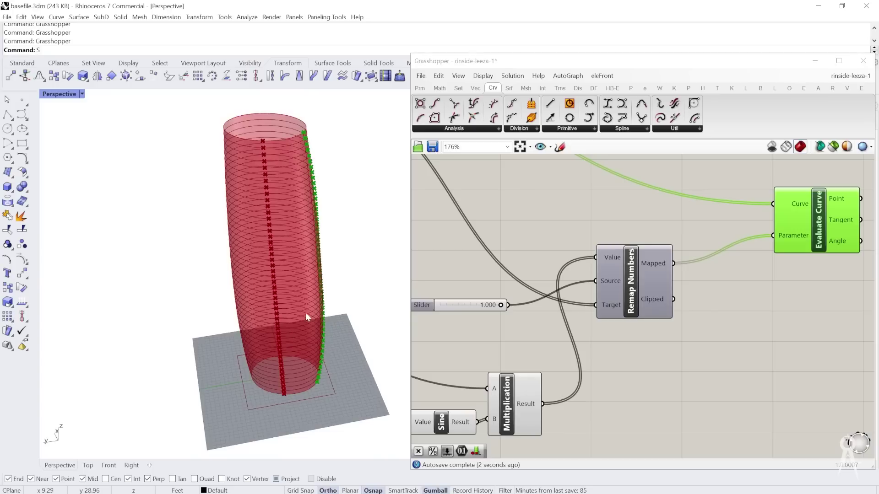
scroll(304, 314, up, 4)
scroll(264, 321, down, 2)
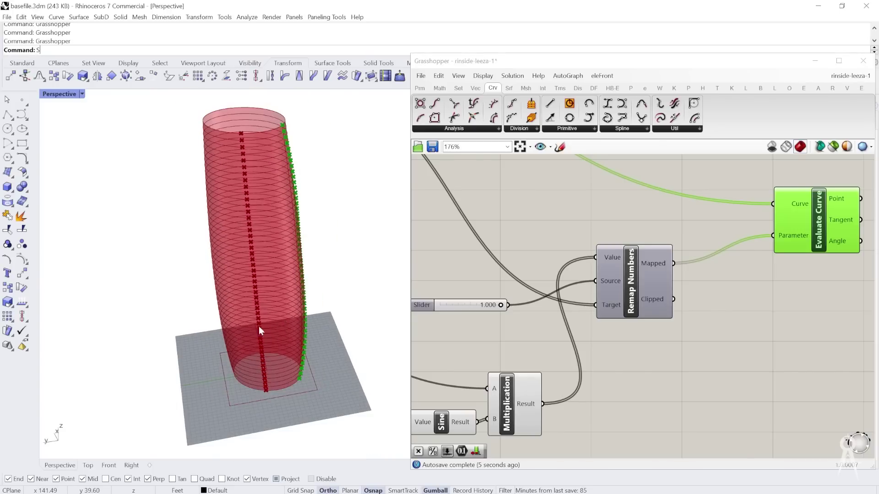
scroll(259, 330, up, 1)
scroll(650, 355, down, 3)
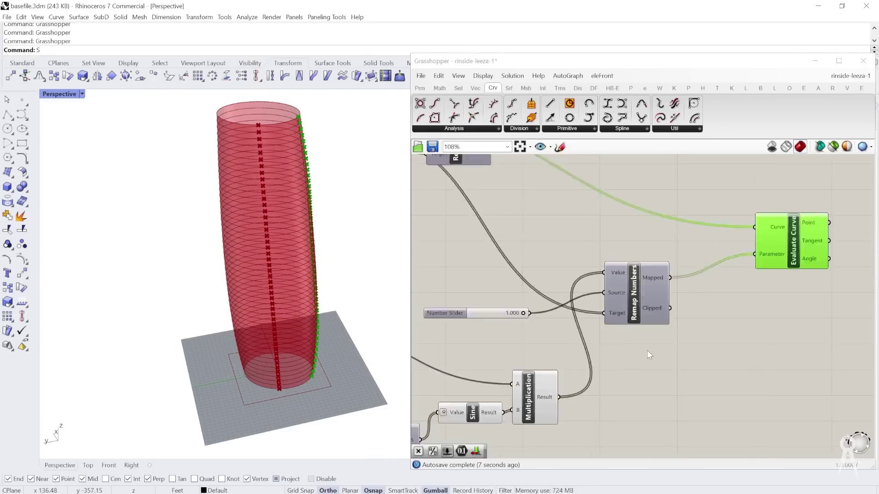
click(755, 179)
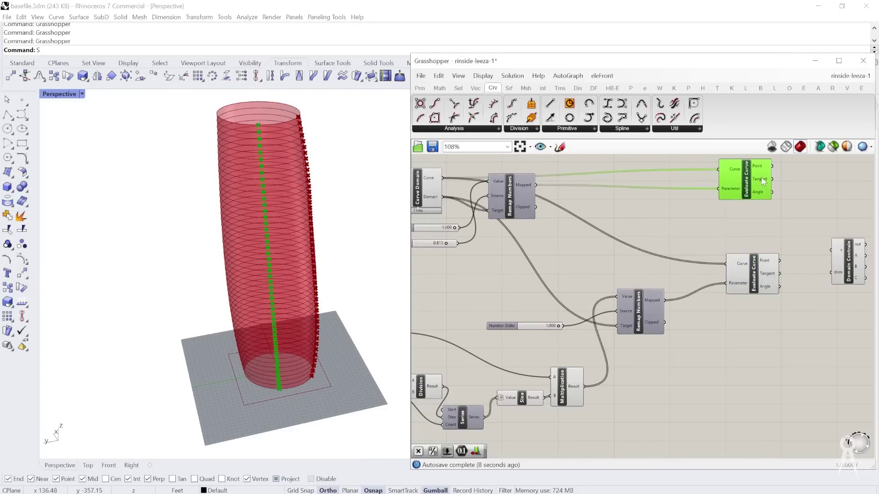
scroll(454, 217, up, 2)
right_drag(506, 256, 573, 242)
scroll(520, 279, down, 1)
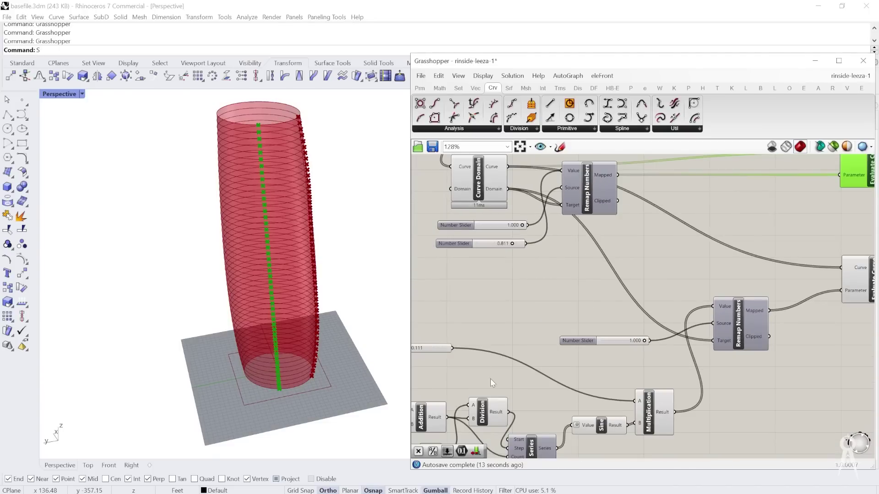
Step: Connect the 0.111 number slider to the upper Remap Numbers' Value input, replacing the wire from the 0.811 slider
right_drag(572, 368, 654, 342)
right_click(654, 341)
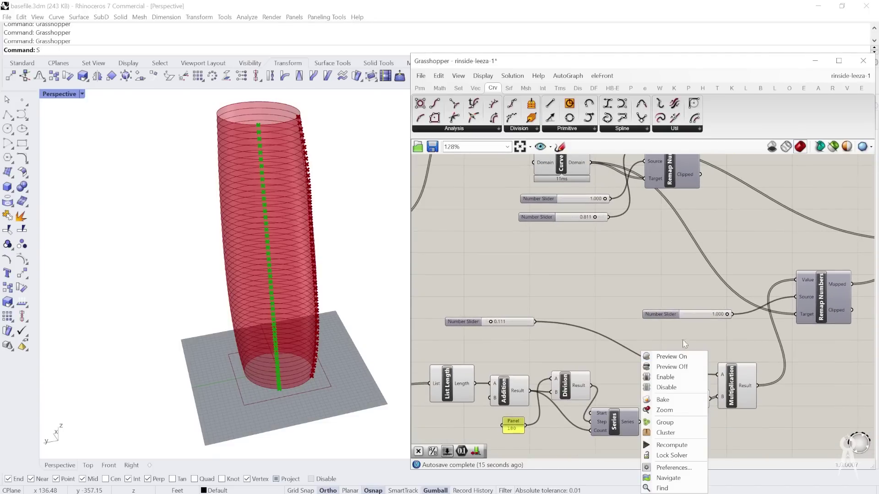
click(525, 301)
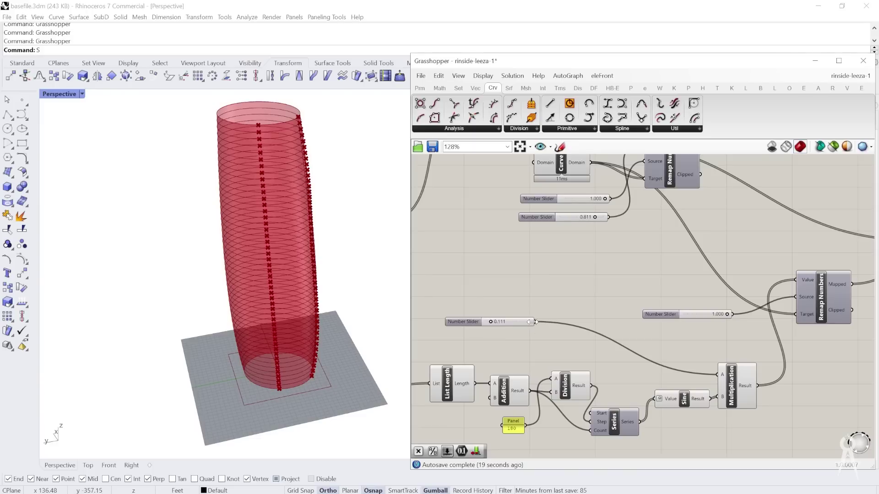
scroll(627, 194, up, 3)
right_drag(600, 261, 614, 291)
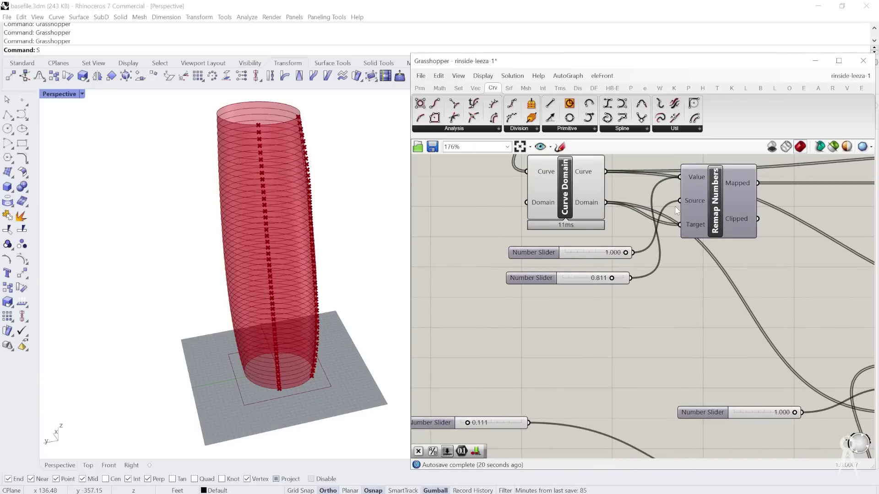
drag(680, 178, 527, 423)
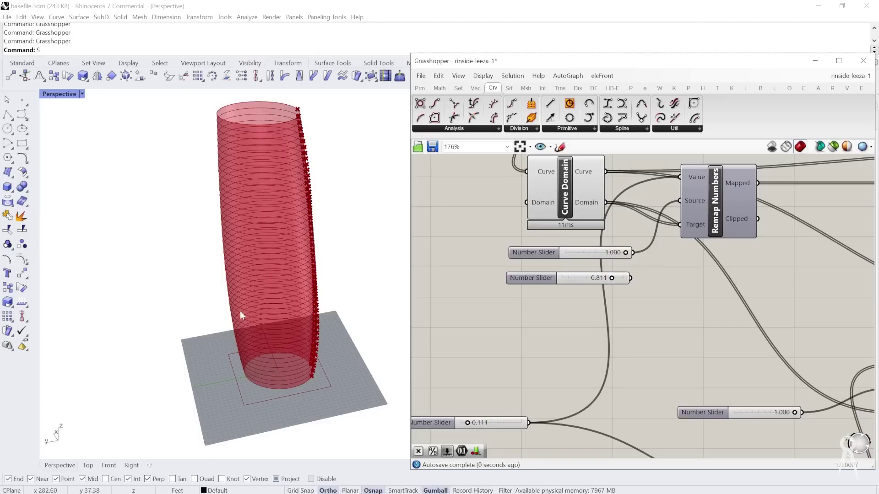
Step: Examine the two point columns on the tower from a higher angle and check the surface pattern definition feeding them
right_drag(210, 300, 197, 287)
key(Return)
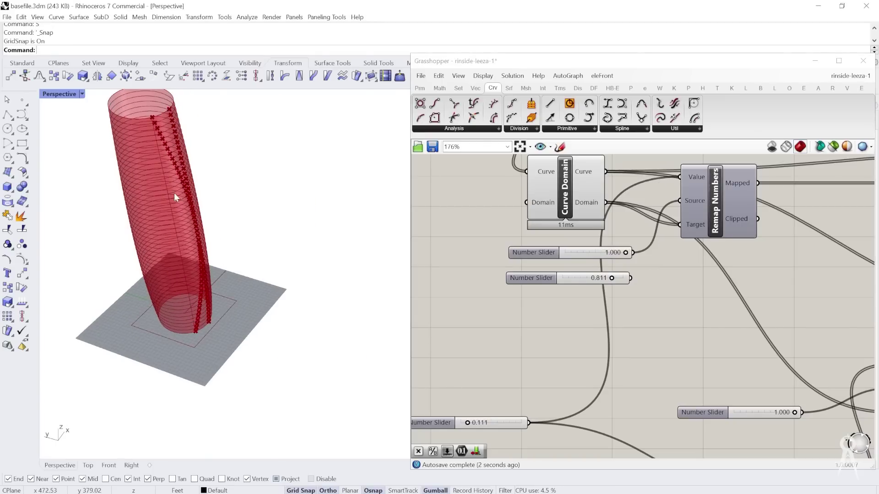
scroll(175, 211, up, 3)
right_drag(150, 247, 255, 147)
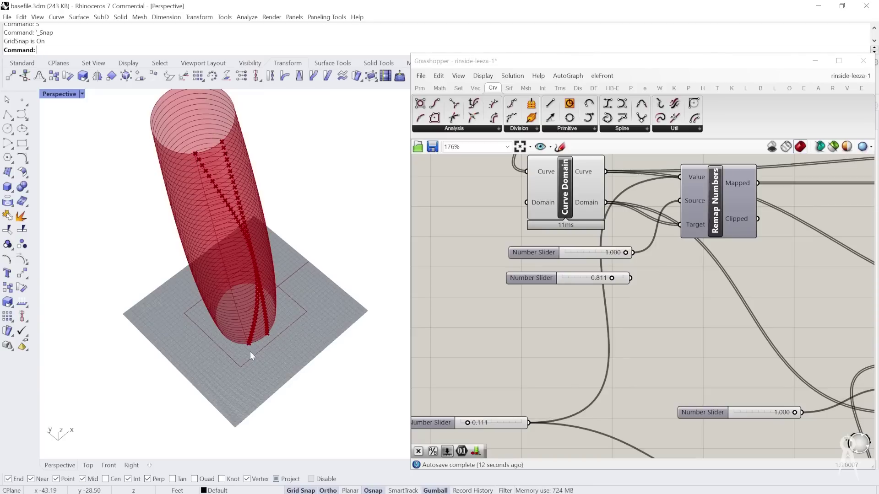
key(F9)
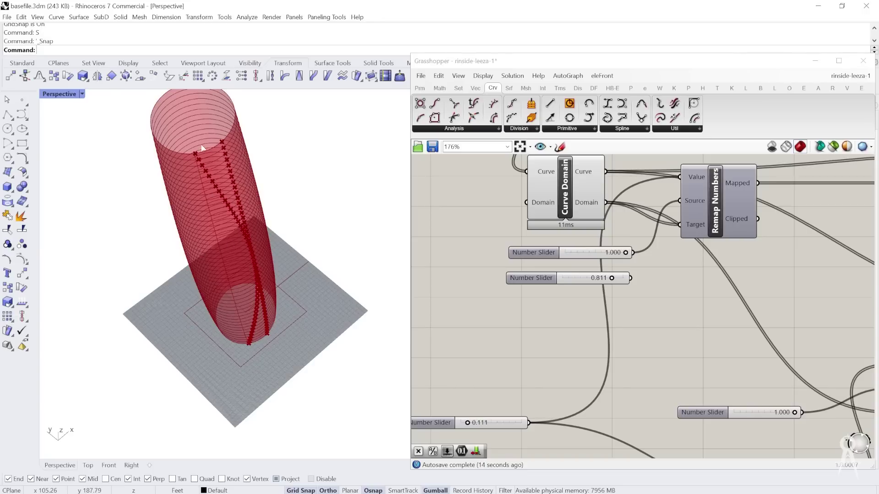
scroll(203, 193, down, 2)
scroll(200, 167, up, 2)
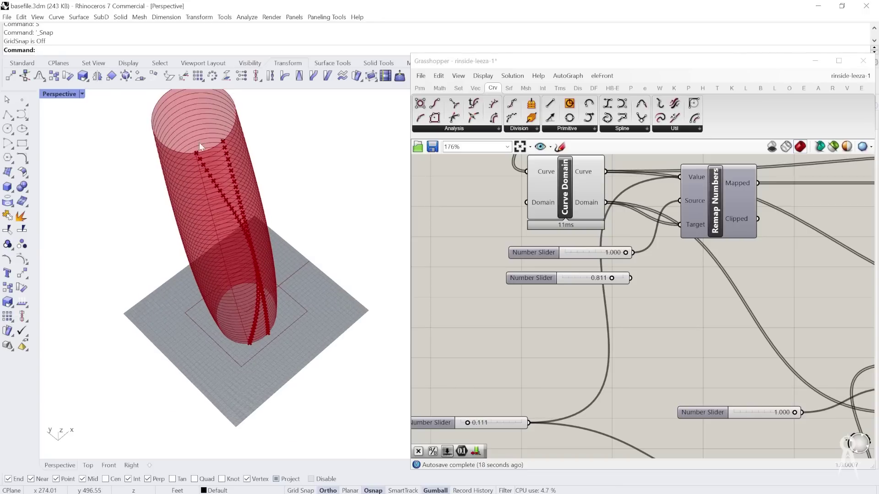
scroll(636, 288, down, 3)
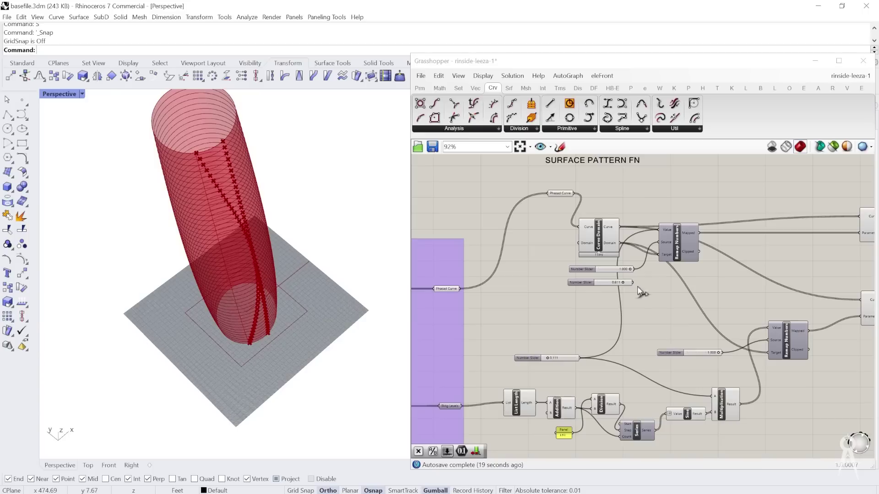
scroll(663, 321, up, 3)
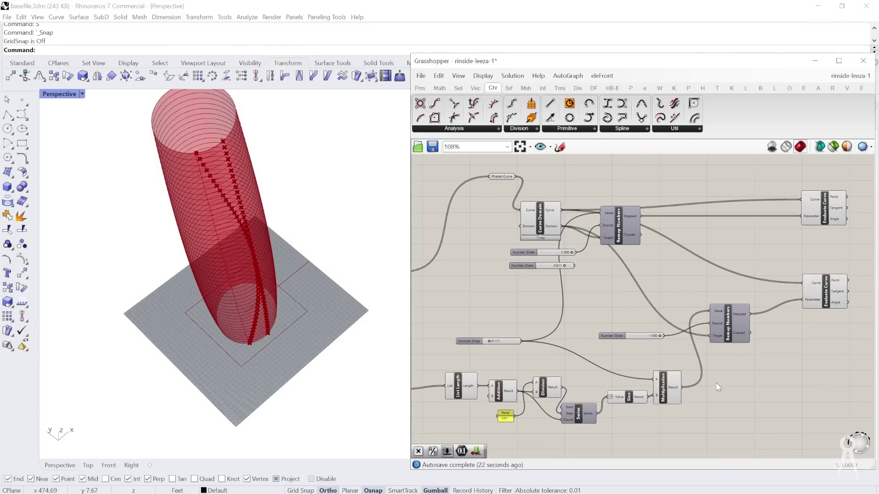
Step: Select the lower Remap Numbers together with its 1.000 slider and shift both slightly closer to Multiplication
right_drag(650, 318, 587, 300)
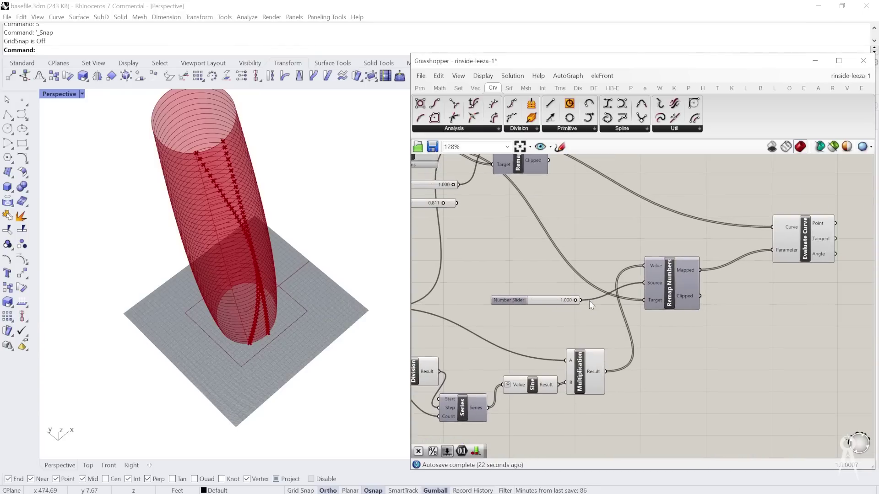
click(680, 287)
shift+click(548, 300)
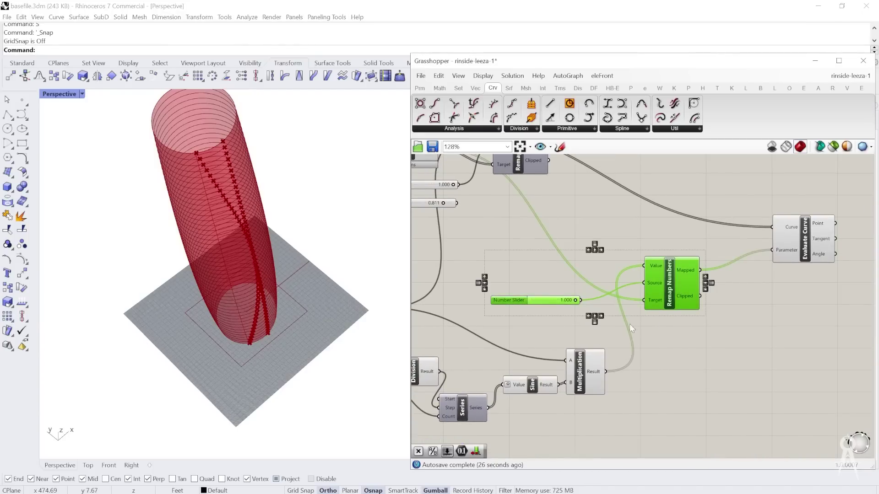
right_drag(636, 345, 623, 270)
mouse_move(658, 216)
mouse_down()
mouse_move(658, 339)
mouse_move(656, 230)
mouse_up()
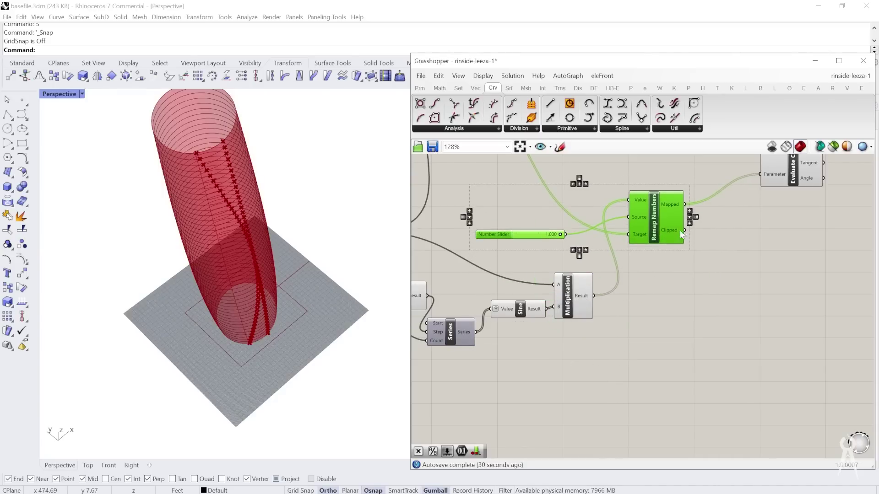
right_drag(693, 233, 572, 226)
scroll(604, 225, down, 2)
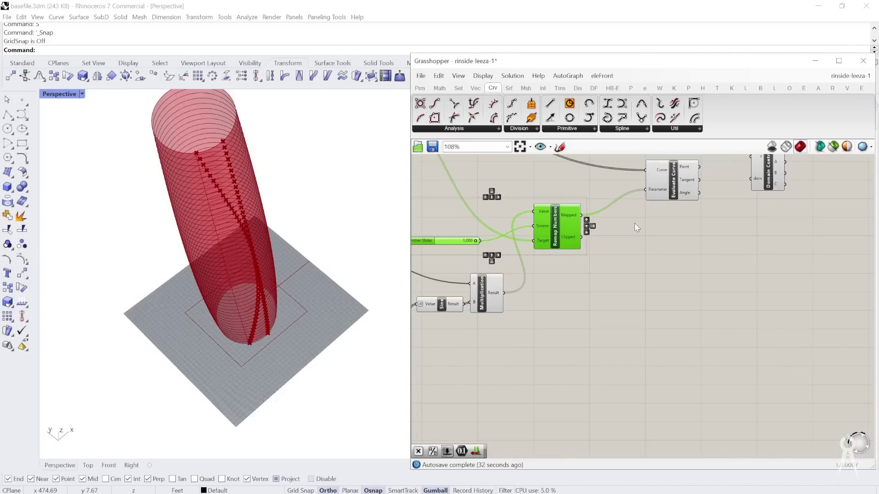
scroll(645, 189, up, 2)
right_drag(535, 260, 660, 252)
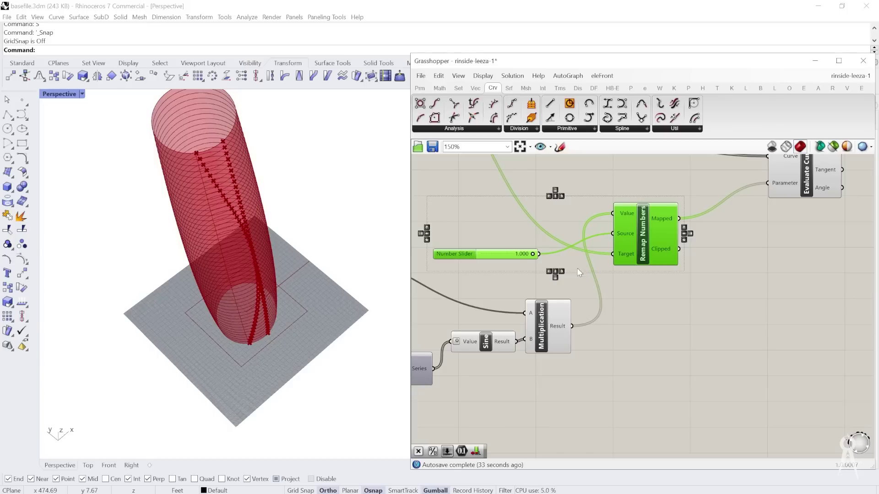
right_drag(619, 292, 639, 280)
right_click(647, 284)
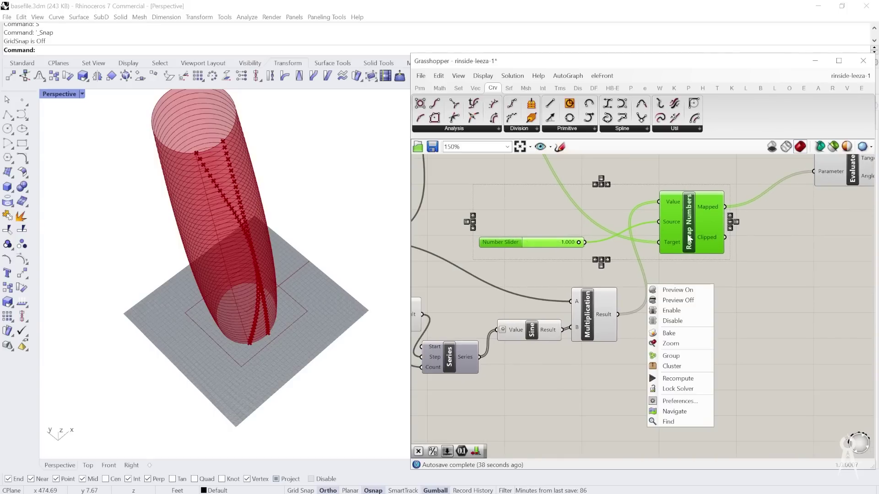
right_drag(689, 239, 690, 251)
Step: Duplicate the lower Remap Numbers and its 1.000 slider below Multiplication, keeping the input wires
click(693, 297)
click(541, 255)
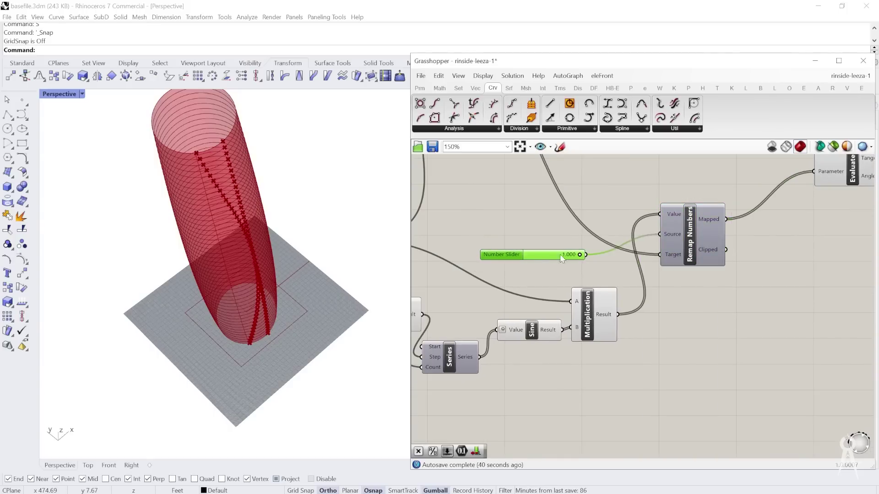
shift+click(696, 241)
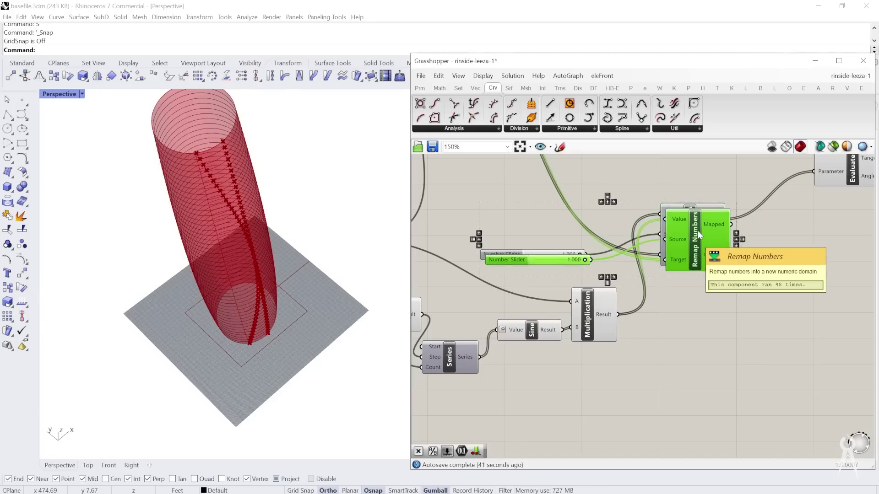
alt+drag(690, 252, 692, 431)
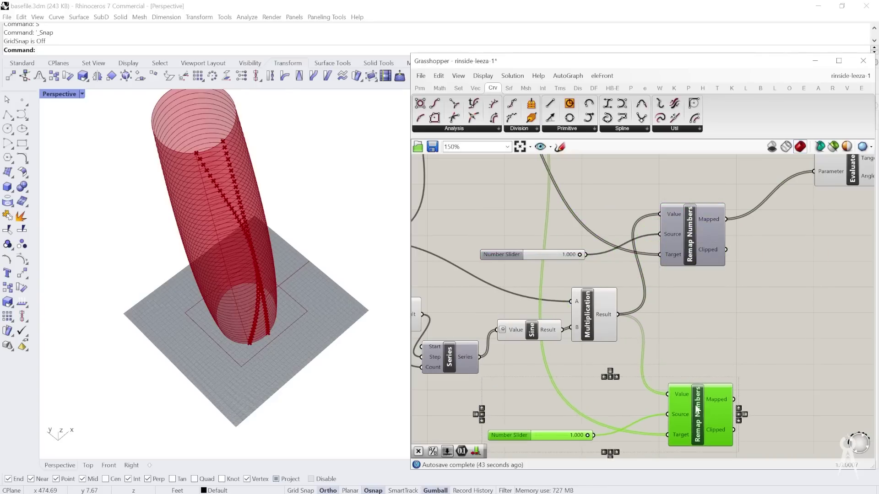
Step: Move the copied Remap Numbers and its slider farther from Multiplication to make room for another component between them
right_drag(599, 273, 593, 194)
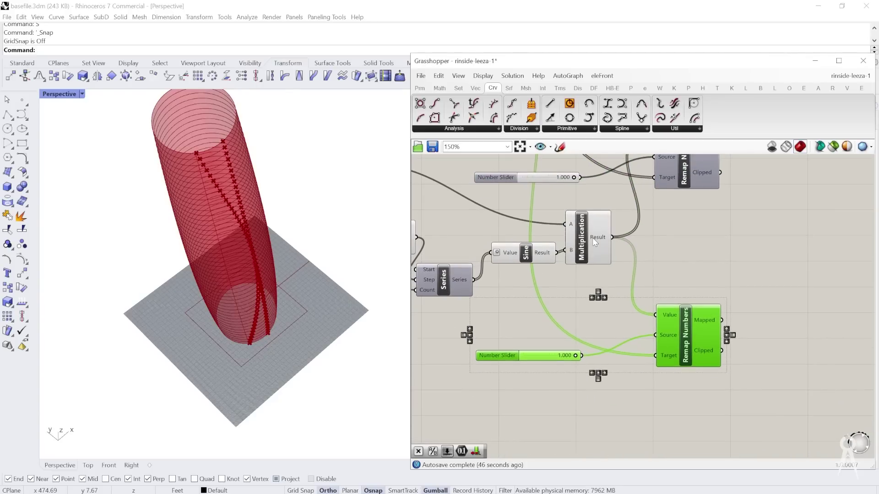
scroll(592, 238, up, 1)
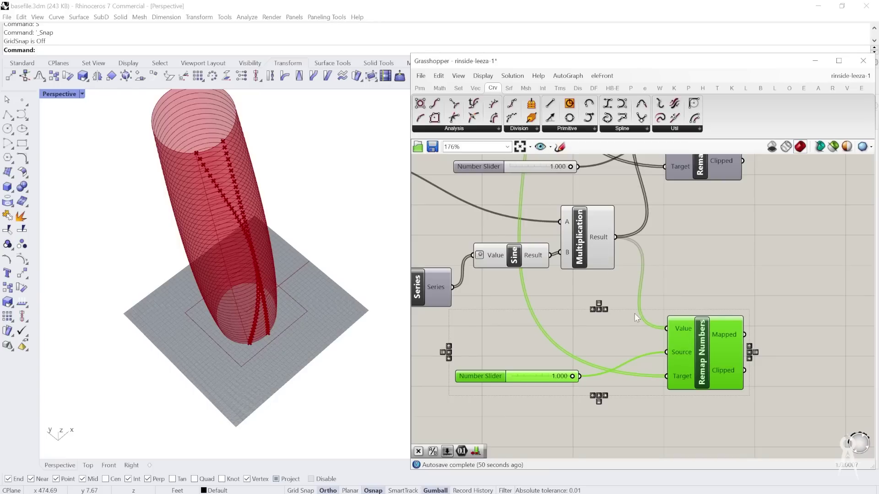
scroll(634, 313, down, 2)
right_drag(596, 292, 606, 290)
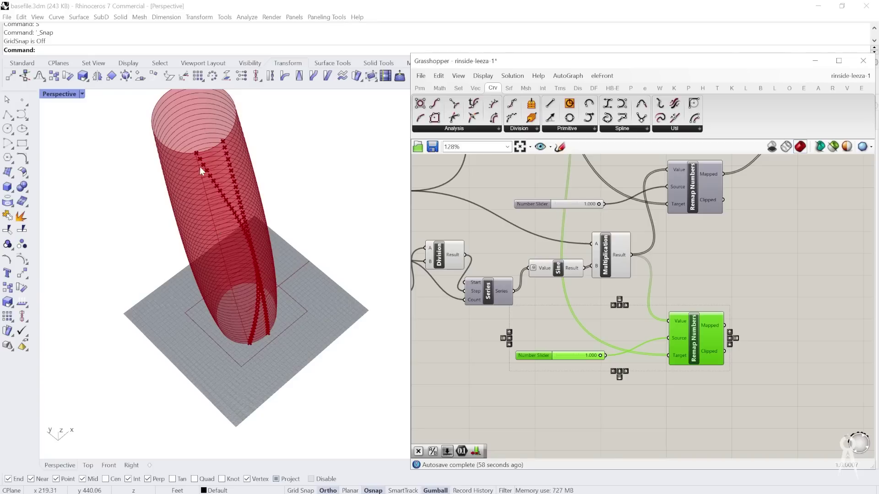
scroll(640, 340, up, 2)
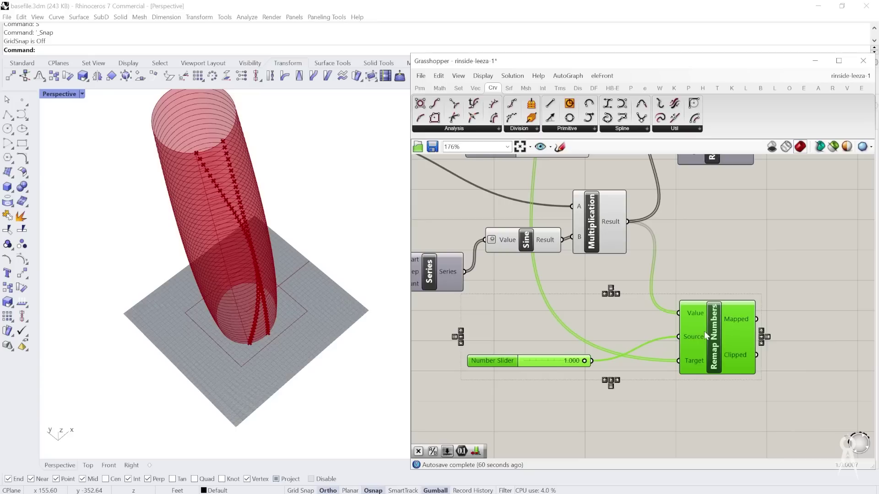
drag(691, 325, 765, 329)
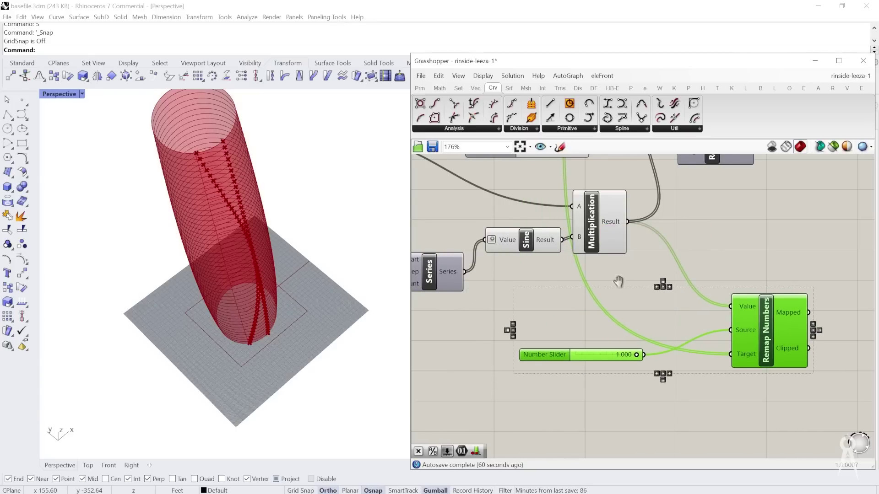
right_drag(611, 272, 602, 309)
scroll(647, 307, up, 1)
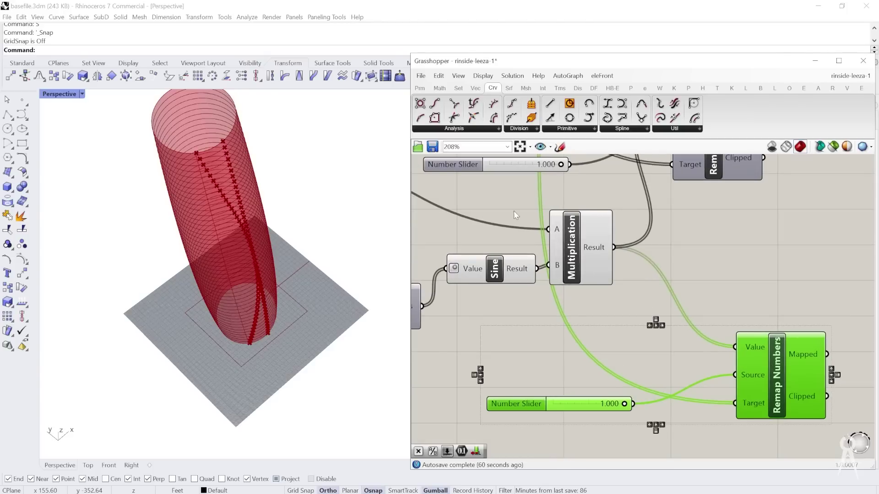
Step: Add a second Multiplication with the entry *-1 before the copied Remap Numbers and connect the first Multiplication's Result to its A input
double_click(657, 302)
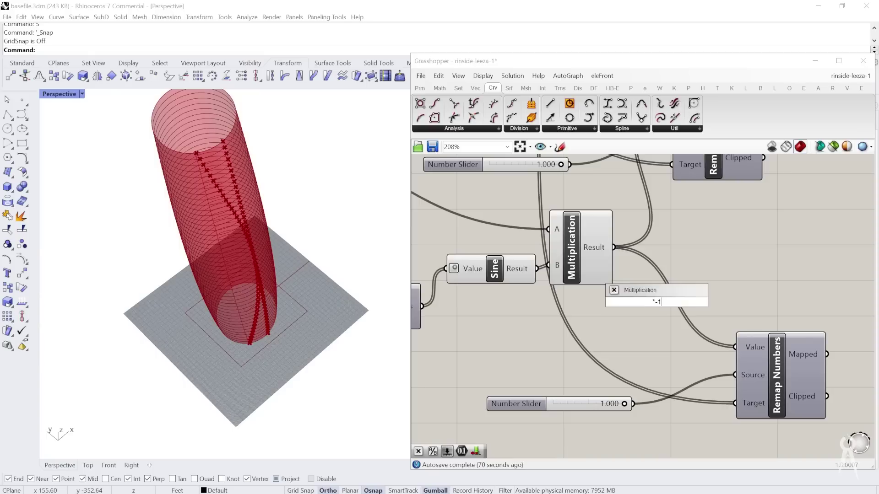
key(Return)
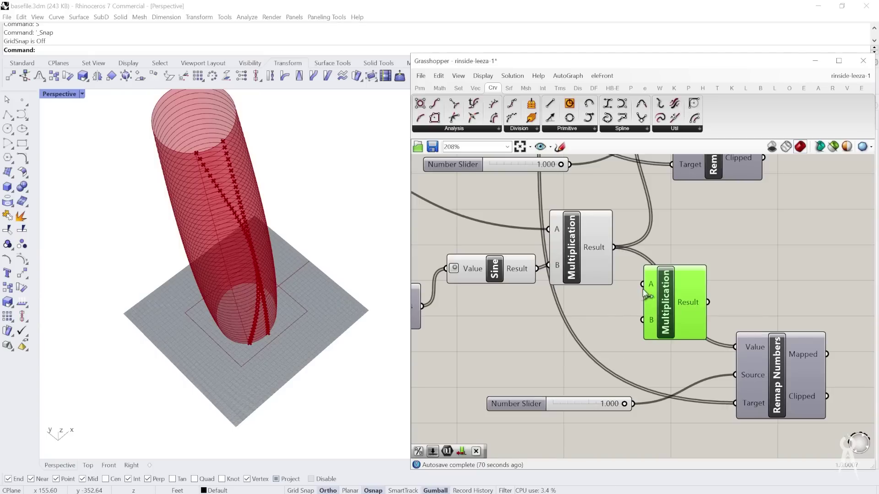
drag(614, 247, 642, 284)
right_drag(714, 304, 637, 281)
right_click(630, 283)
click(690, 226)
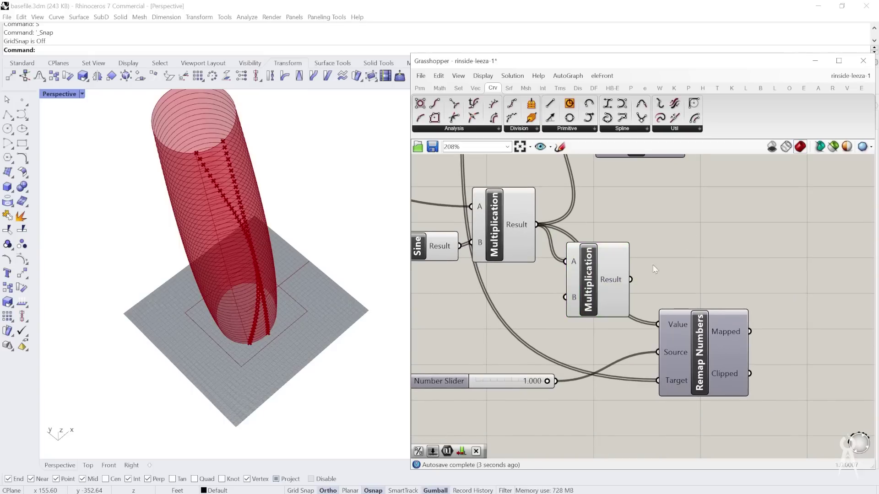
Step: Connect the second Multiplication's Result to the copied Remap Numbers' Value input, replacing the existing wire
drag(631, 280, 666, 327)
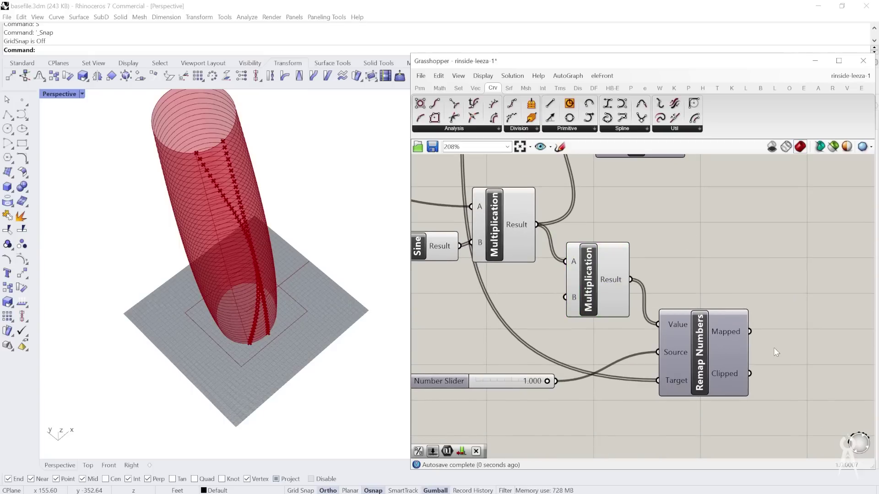
right_drag(689, 320, 585, 283)
right_drag(702, 316, 707, 316)
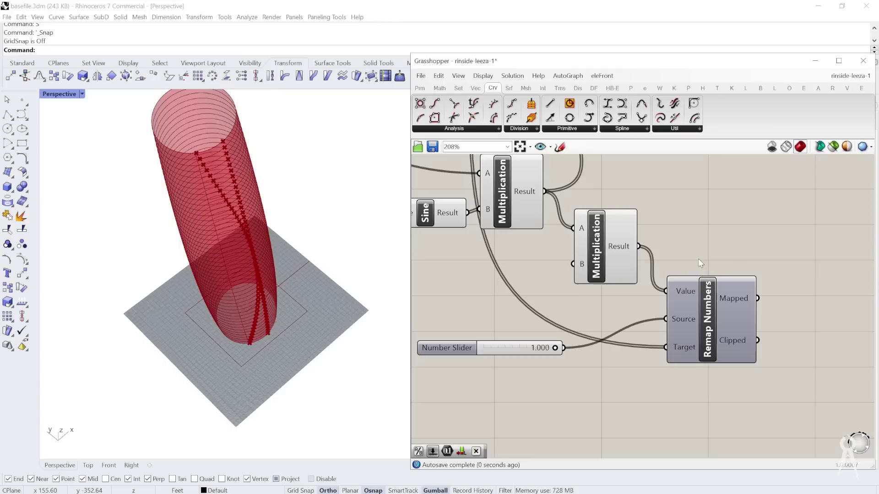
Step: Inspect the values coming from the second Multiplication's Result output
right_click(703, 317)
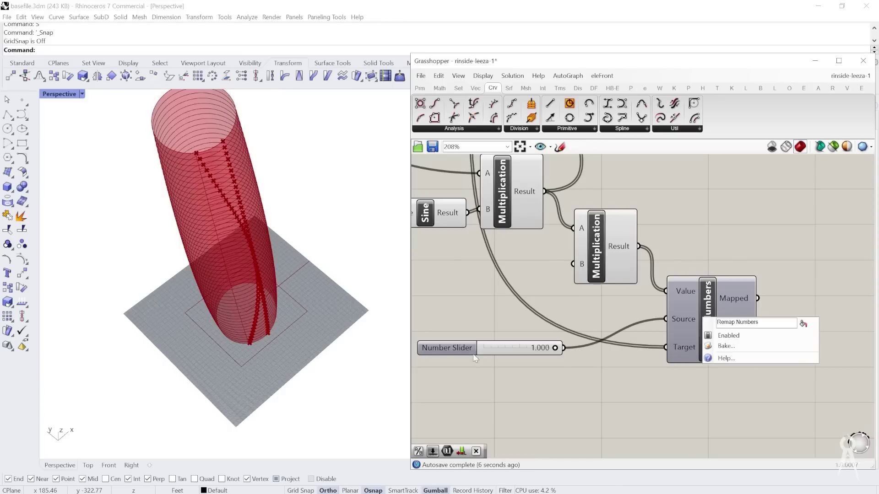
click(578, 429)
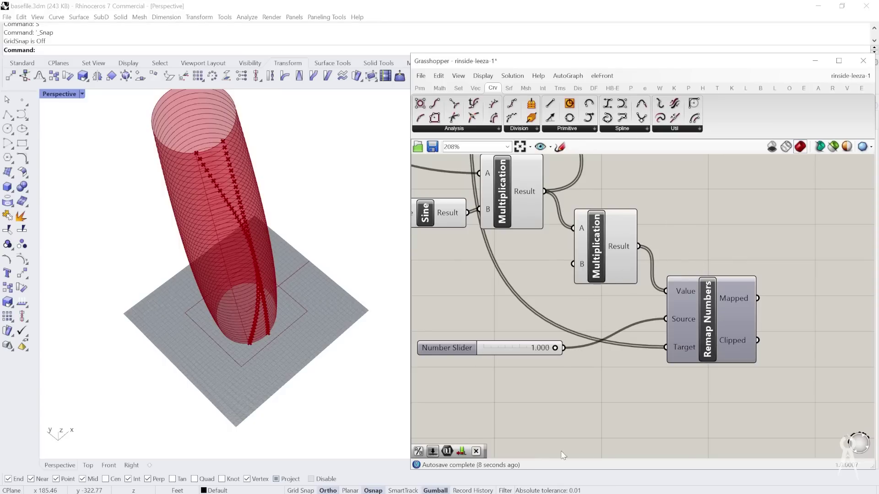
scroll(570, 378, down, 5)
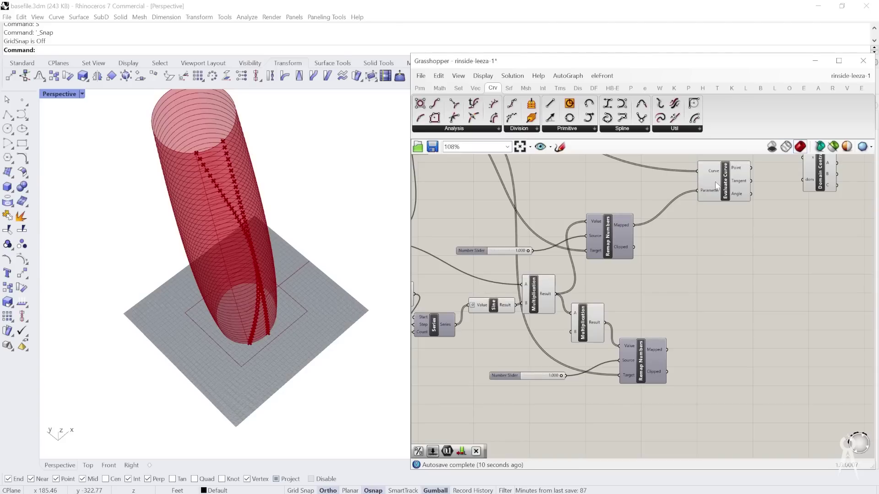
scroll(712, 186, down, 1)
scroll(706, 255, down, 1)
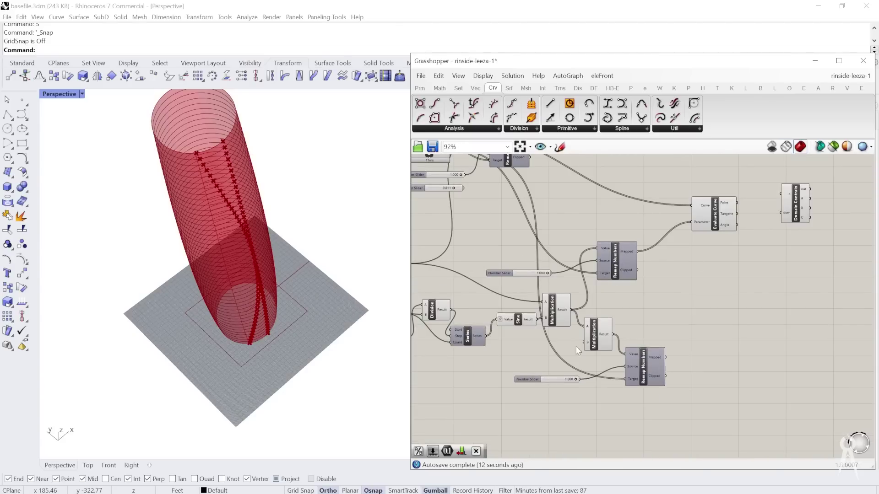
scroll(606, 415, up, 4)
scroll(578, 306, up, 2)
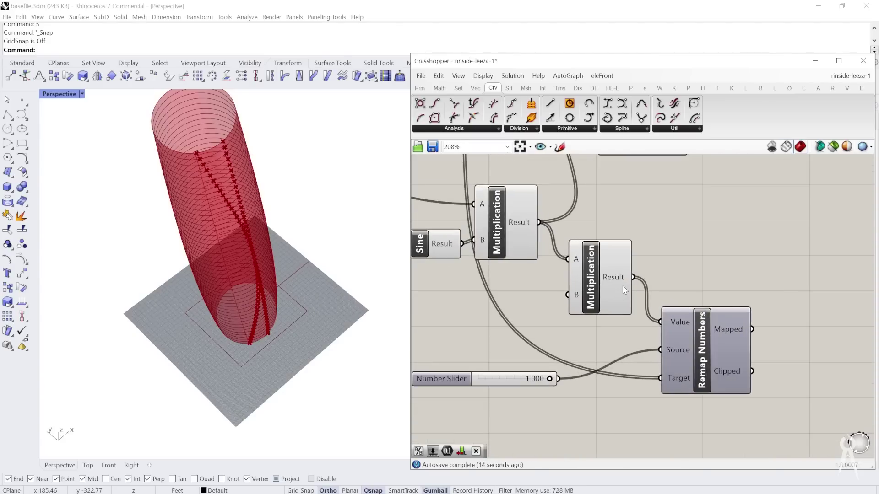
mouse_move(625, 290)
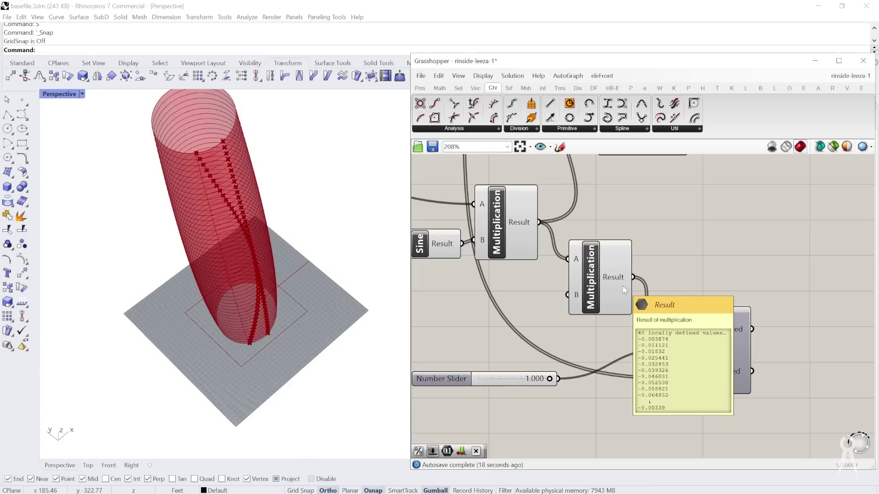
Step: Delete the 1.000 slider feeding the lower Remap Numbers' Source and add a Construct Domain component in its place
right_drag(571, 389, 632, 370)
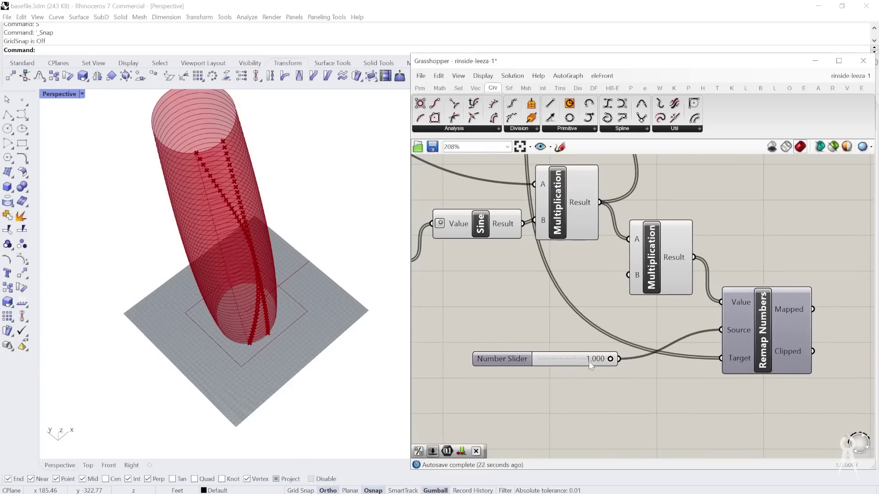
click(572, 360)
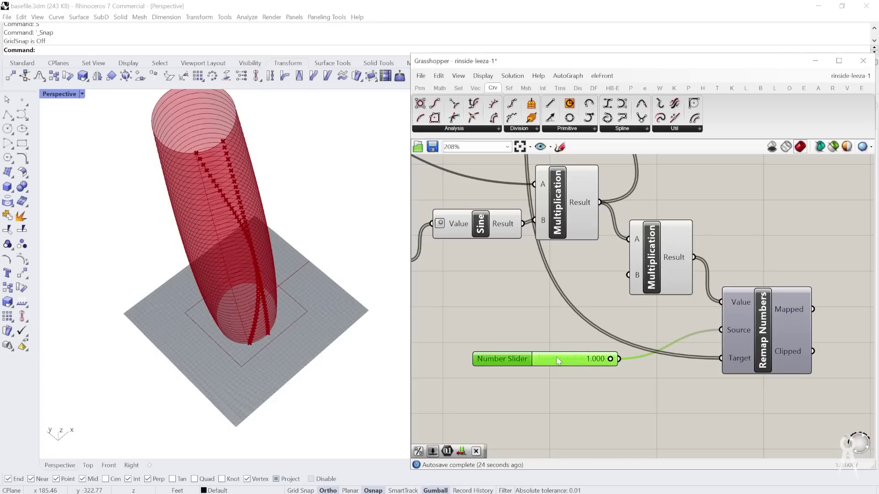
key(Delete)
double_click(556, 356)
text(construct dom)
key(Return)
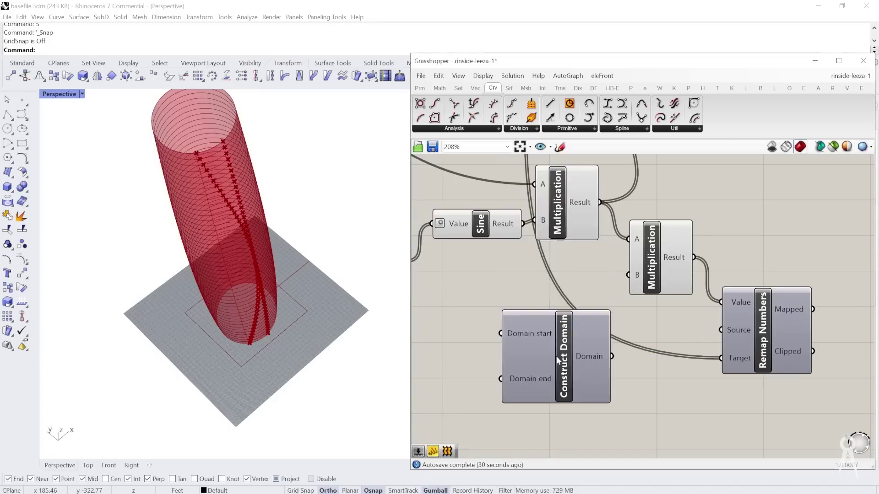
Step: Add a panel containing -1 beside Construct Domain's Domain start input
right_drag(530, 352, 558, 344)
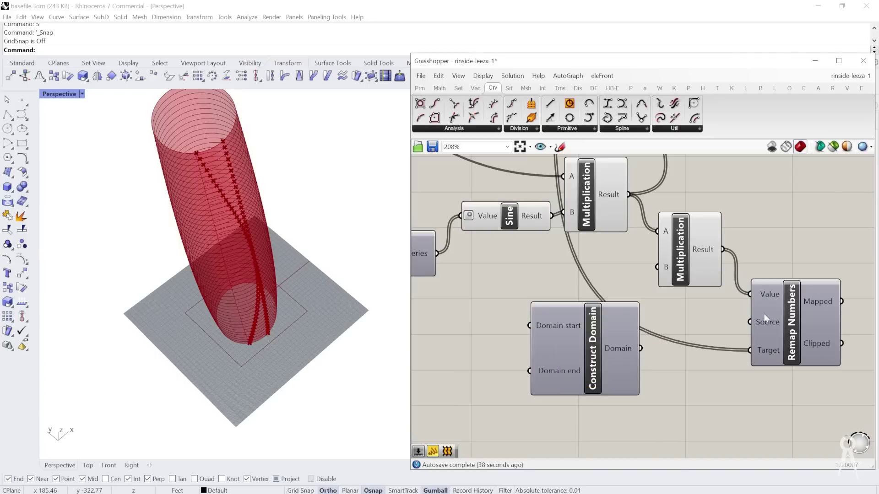
scroll(592, 352, down, 2)
scroll(567, 359, up, 2)
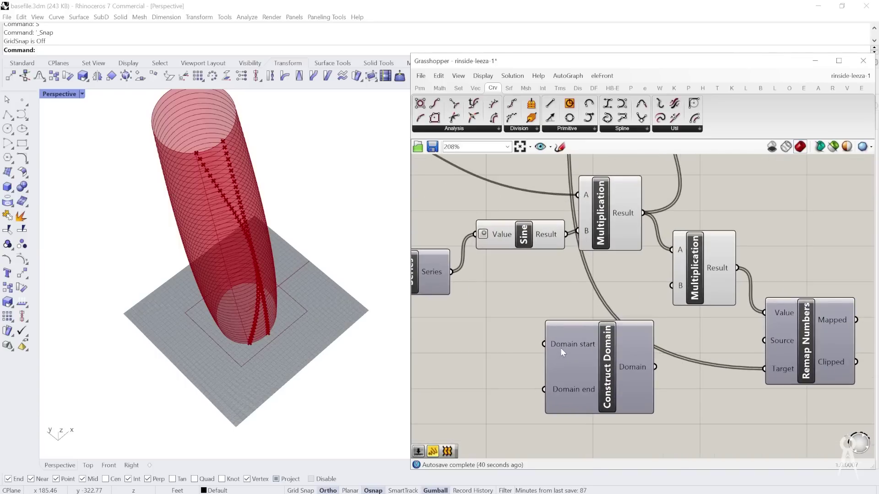
right_click(561, 350)
double_click(511, 346)
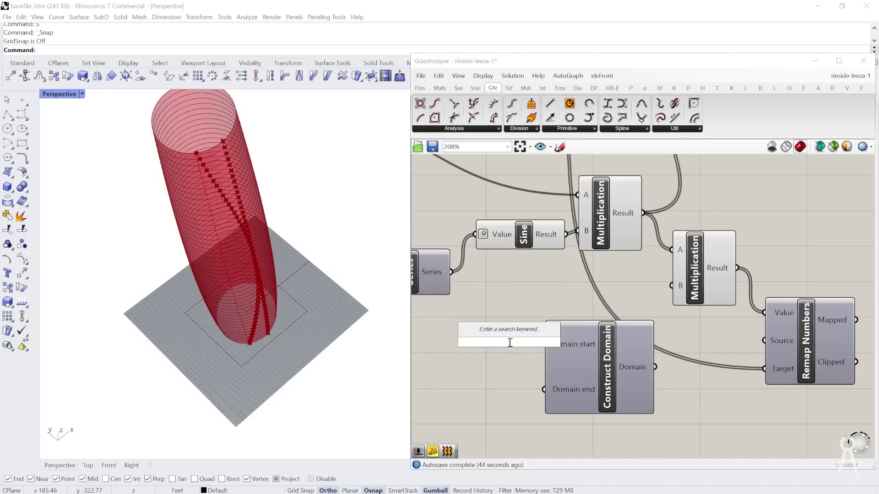
text(//)
text(-1)
key(Return)
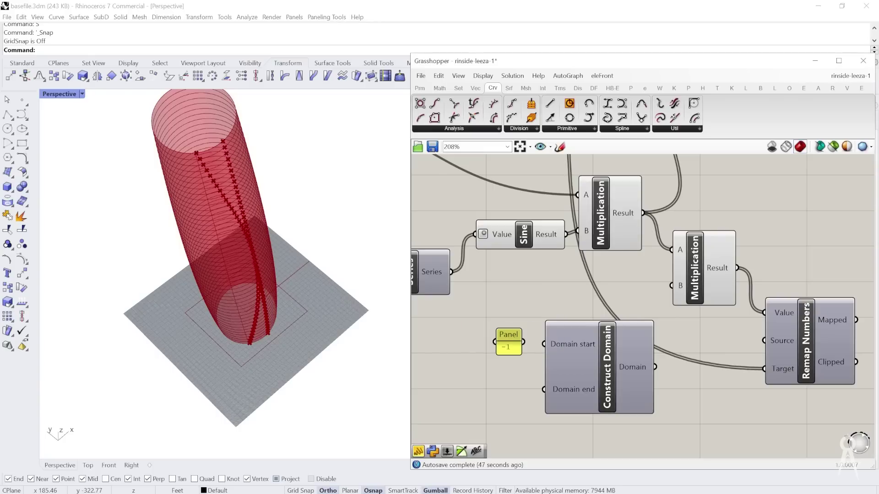
Step: Add a panel containing 0, and connect the -1 panel to Domain start and the 0 panel to Domain end
double_click(508, 390)
text(//)
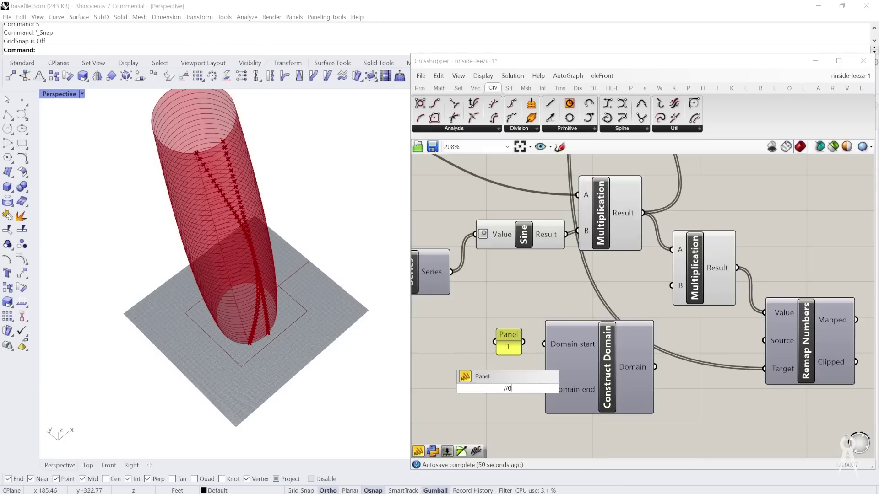
text(0)
key(Return)
drag(519, 388, 545, 390)
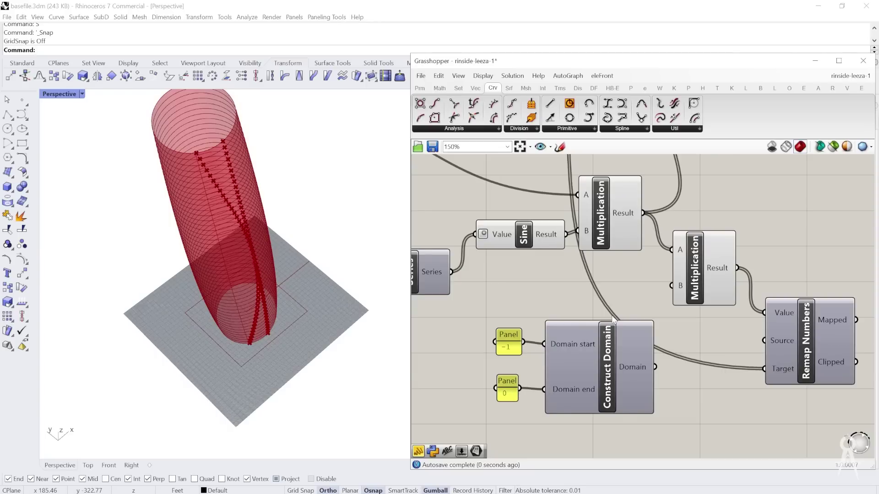
Step: Connect Construct Domain's Domain output to the lower Remap Numbers' Source input
scroll(547, 339, down, 2)
scroll(732, 365, up, 2)
drag(589, 354, 696, 328)
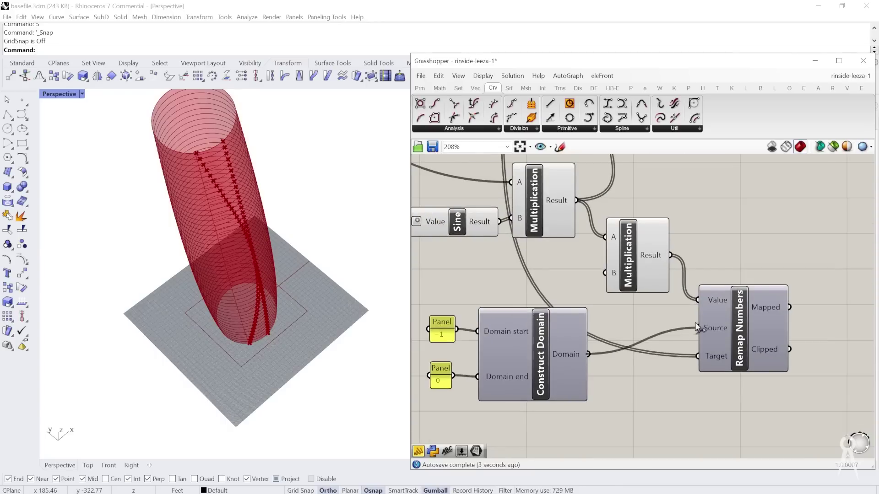
Step: Duplicate Evaluate Curve below the original and connect the lower Remap Numbers' Mapped output to the copy's Parameter input
scroll(583, 338, down, 4)
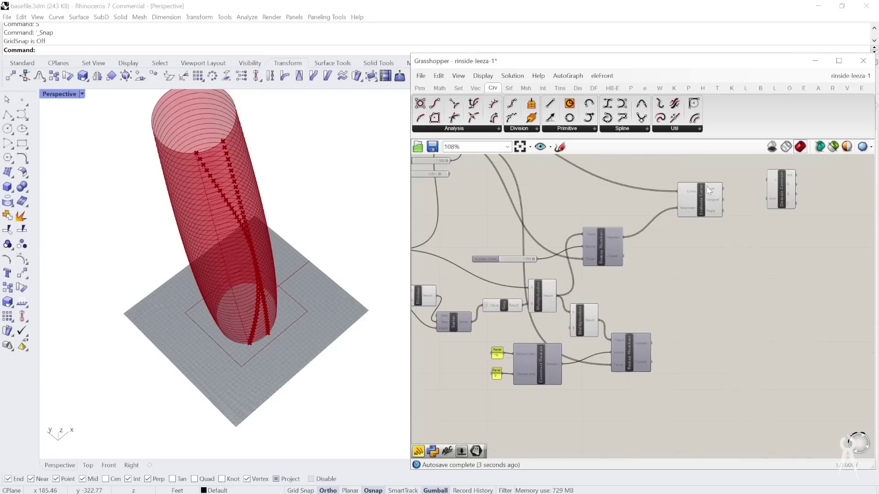
click(709, 190)
alt+drag(707, 203, 704, 320)
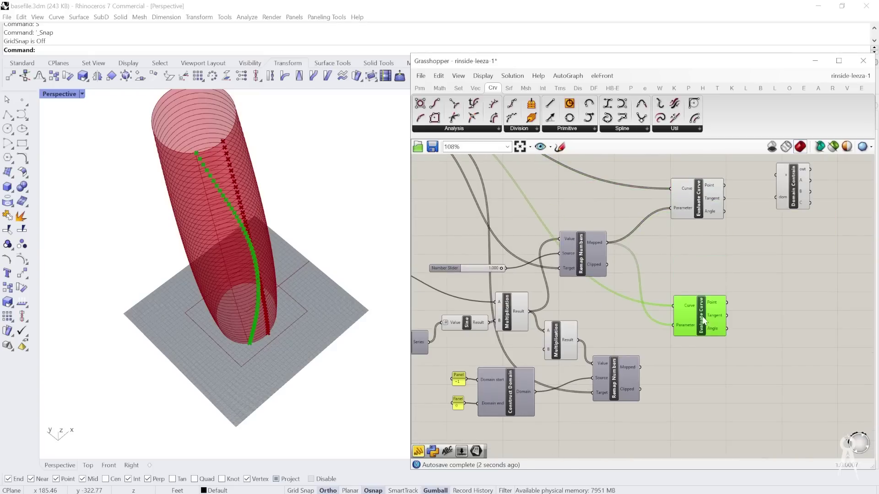
scroll(616, 379, up, 2)
drag(623, 363, 669, 339)
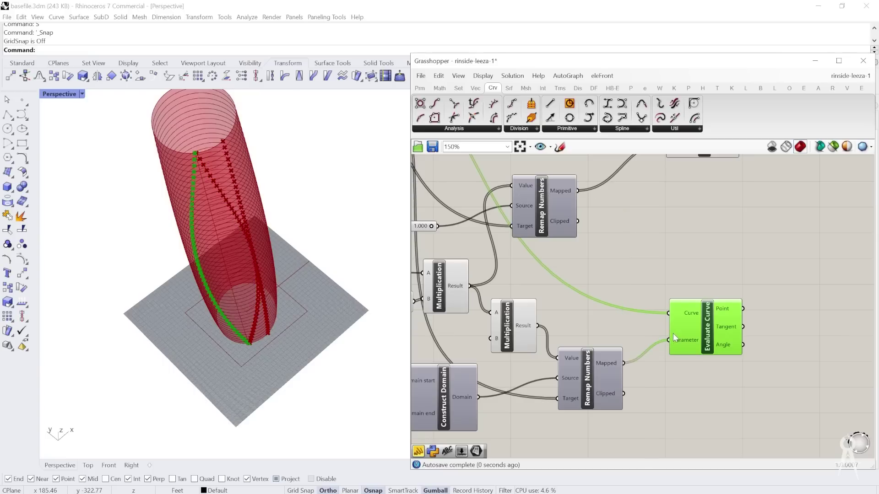
Step: Examine the new points on the tower and review the component chain feeding both Evaluate Curve components
right_drag(244, 213, 231, 243)
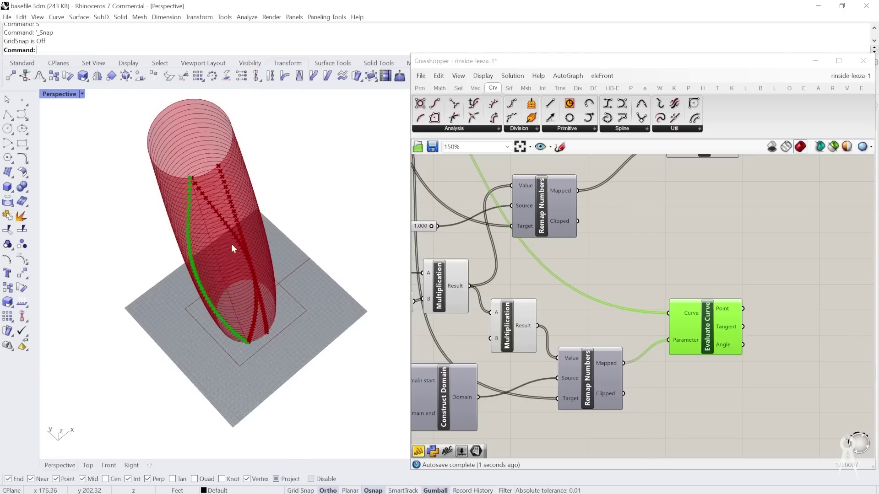
scroll(203, 224, down, 3)
scroll(234, 247, up, 3)
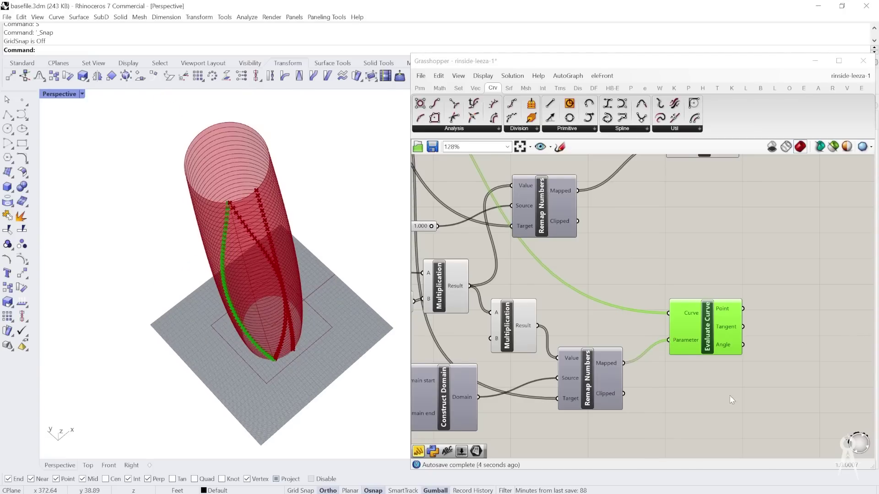
scroll(731, 401, down, 2)
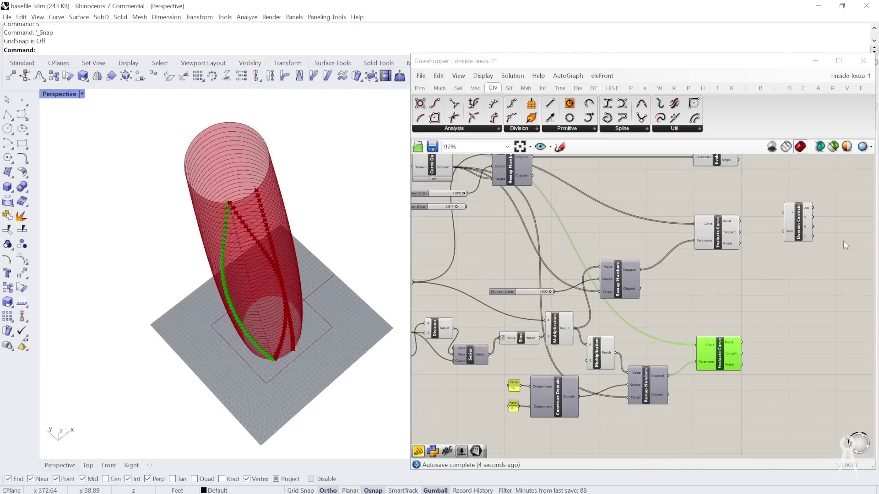
scroll(796, 206, up, 3)
click(788, 206)
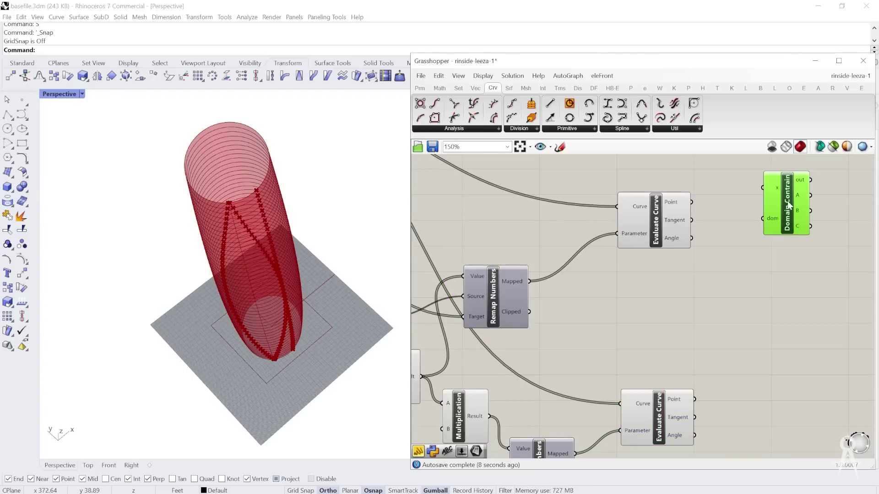
scroll(661, 208, down, 2)
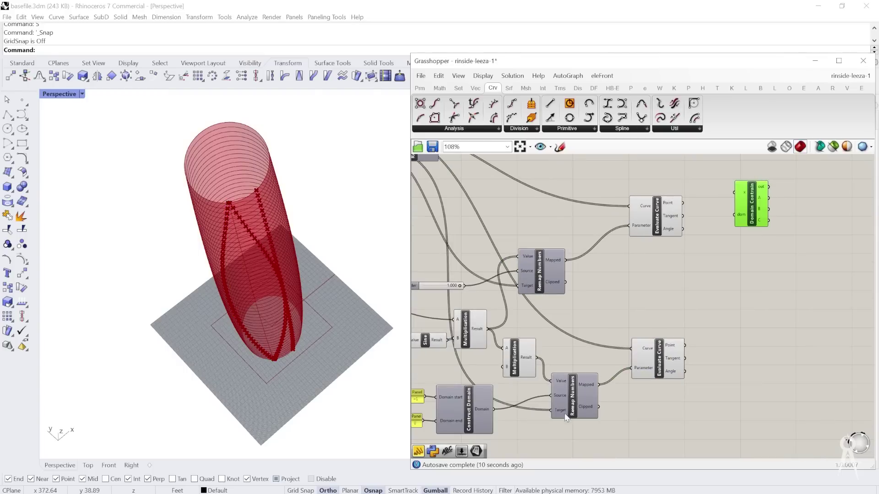
scroll(561, 394, up, 3)
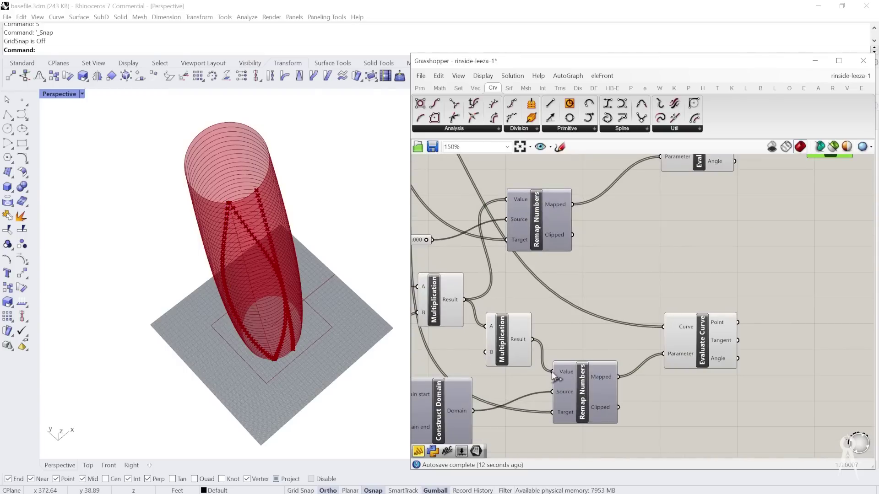
scroll(585, 399, up, 1)
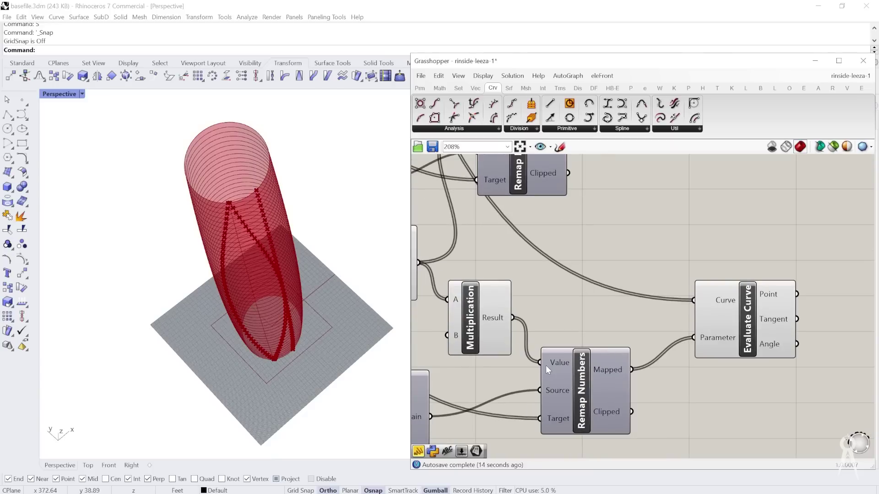
scroll(548, 369, down, 2)
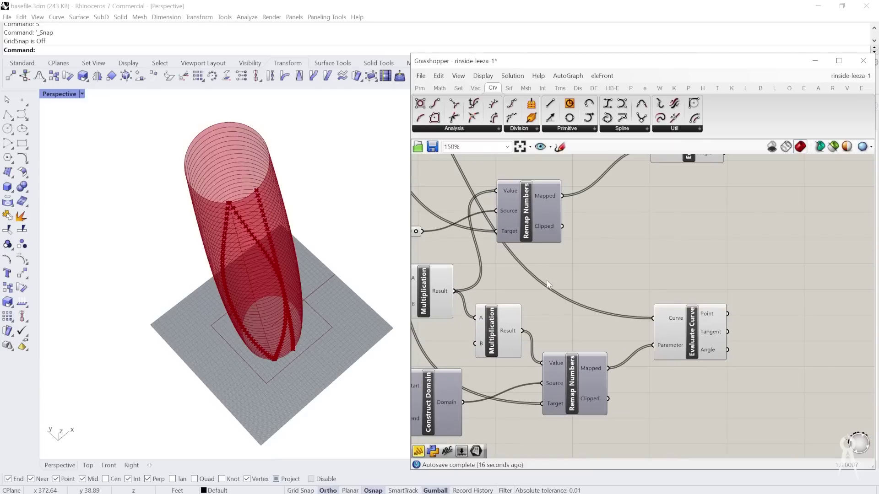
right_drag(301, 323, 274, 330)
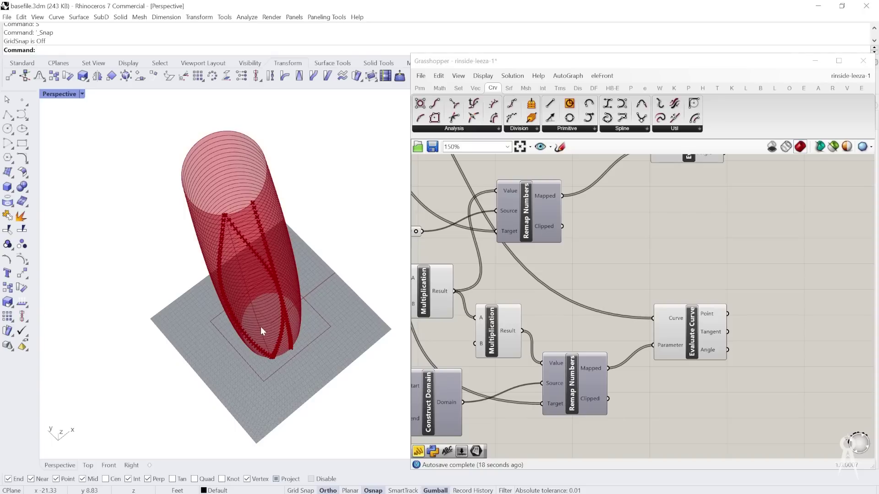
key(F9)
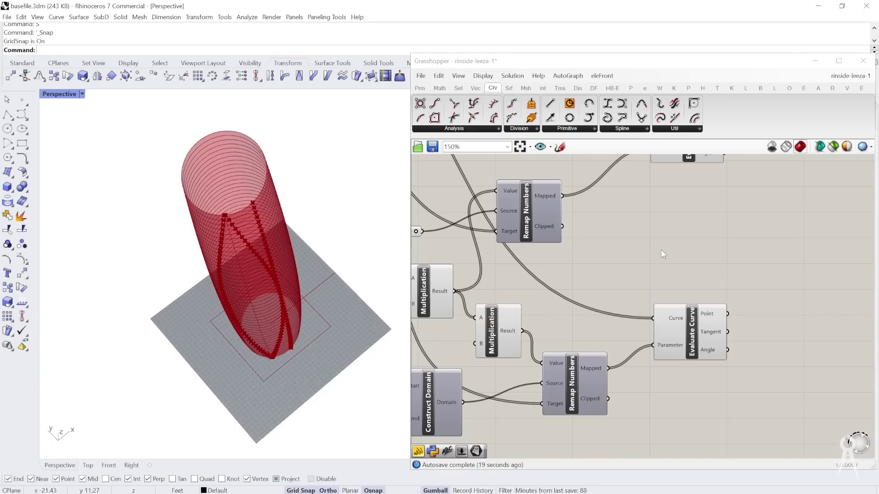
Step: Highlight the lower Evaluate Curve's points on the tower and examine their path from several angles
scroll(662, 253, down, 3)
click(707, 318)
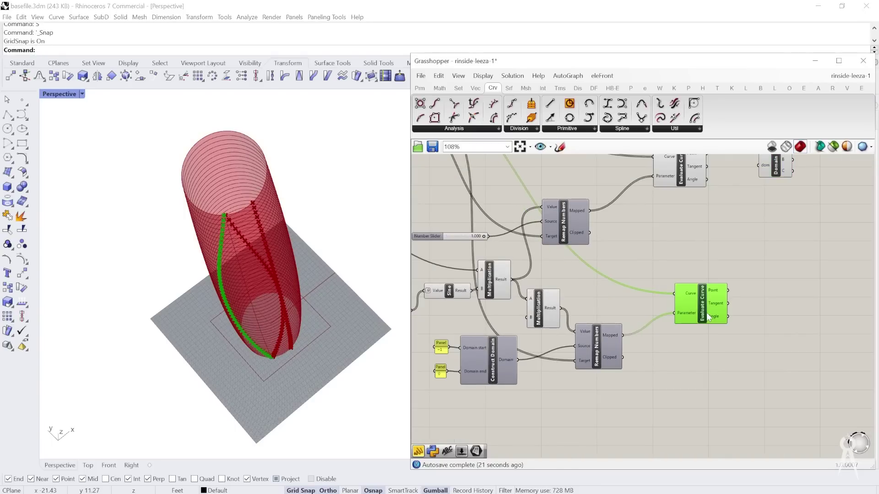
right_drag(178, 202, 194, 229)
right_drag(193, 334, 227, 294)
key(F9)
key(F9)
key(F9)
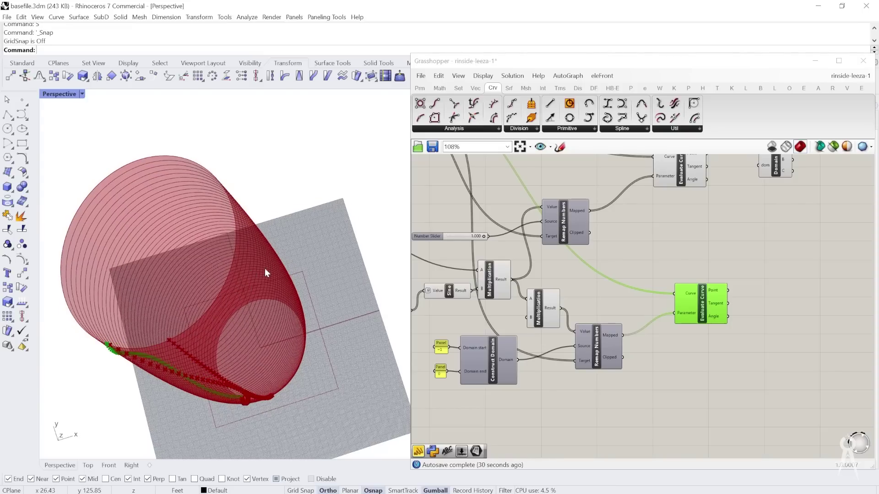
right_drag(300, 303, 202, 247)
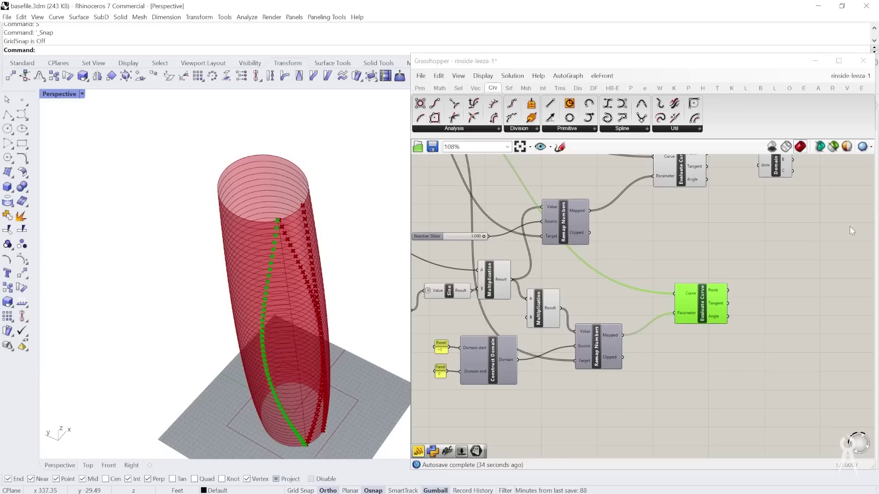
Step: Move the lower Evaluate Curve slightly closer to its Remap Numbers and the upper one slightly farther from its own
right_drag(746, 256, 648, 300)
drag(600, 346, 582, 346)
drag(603, 210, 625, 201)
Step: Examine the upper Evaluate Curve's highlighted points along the tower from above and close up
right_drag(216, 304, 243, 299)
scroll(243, 300, up, 5)
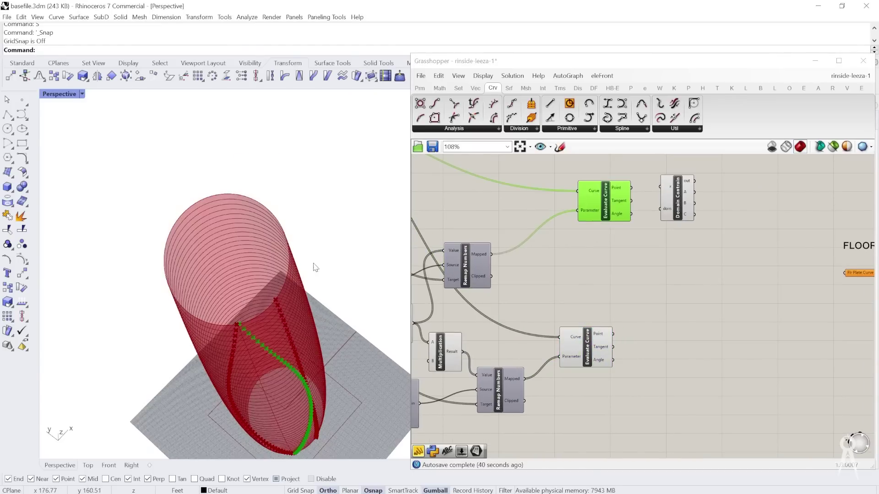
right_drag(314, 266, 282, 328)
right_click(246, 367)
right_drag(246, 367, 224, 308)
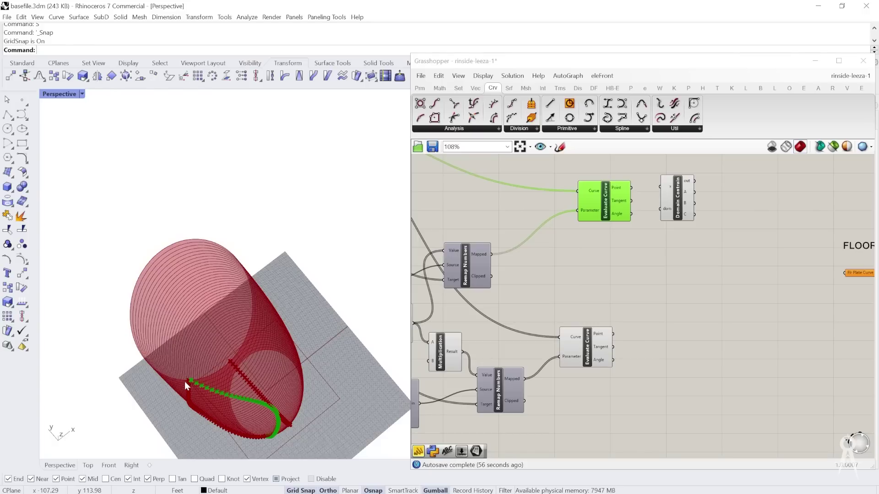
scroll(185, 381, up, 3)
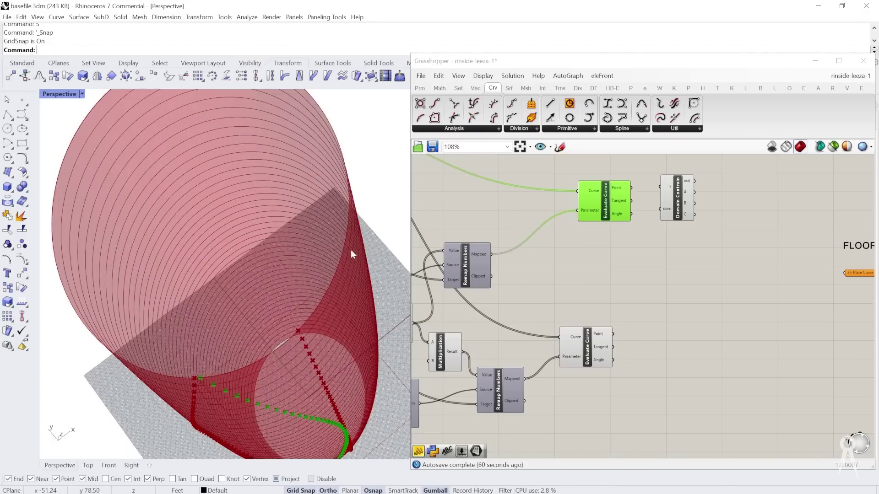
Step: Highlight each Evaluate Curve's points on the tower in turn and shift the two components slightly so they nearly line up vertically
scroll(343, 249, down, 3)
scroll(313, 278, up, 1)
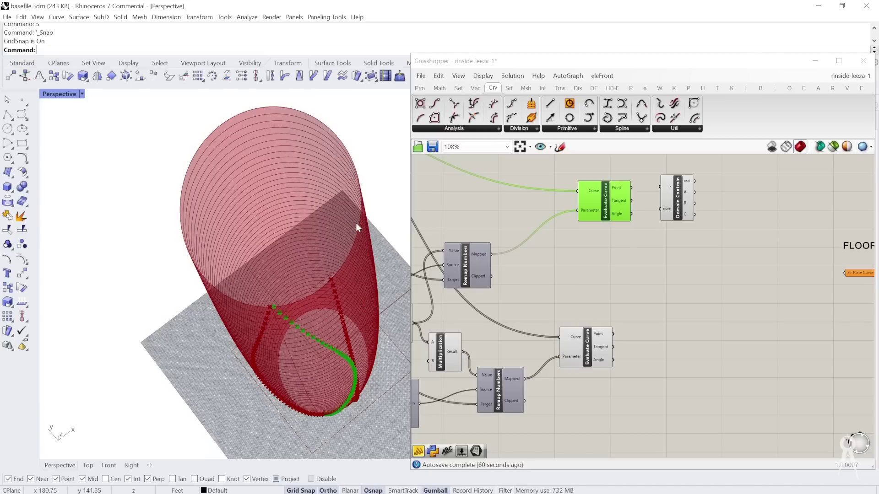
right_drag(583, 187, 574, 194)
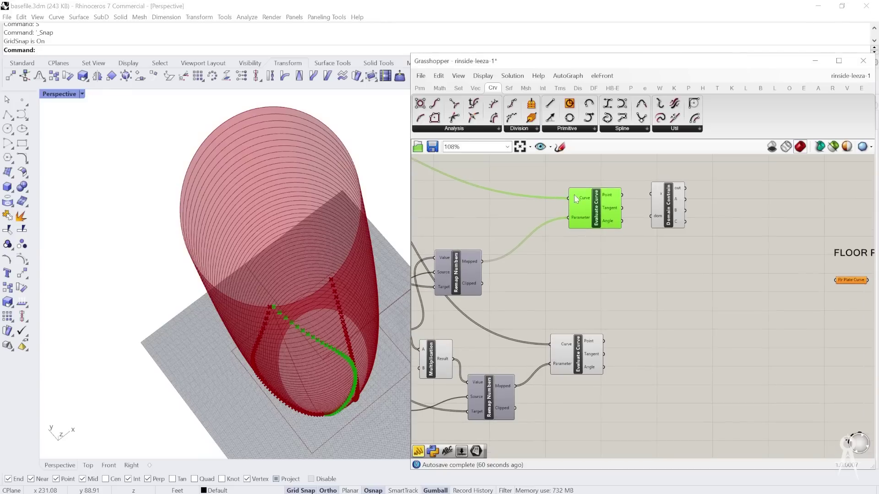
right_click(574, 302)
drag(589, 364, 602, 363)
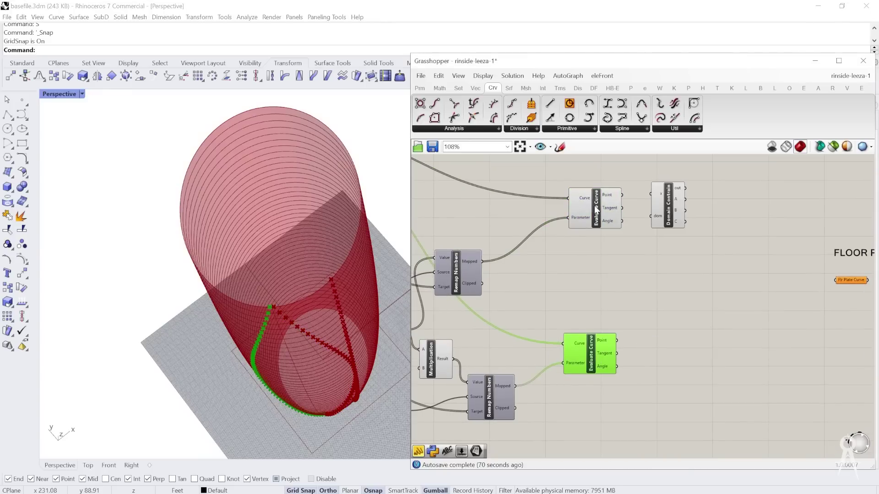
drag(594, 209, 587, 208)
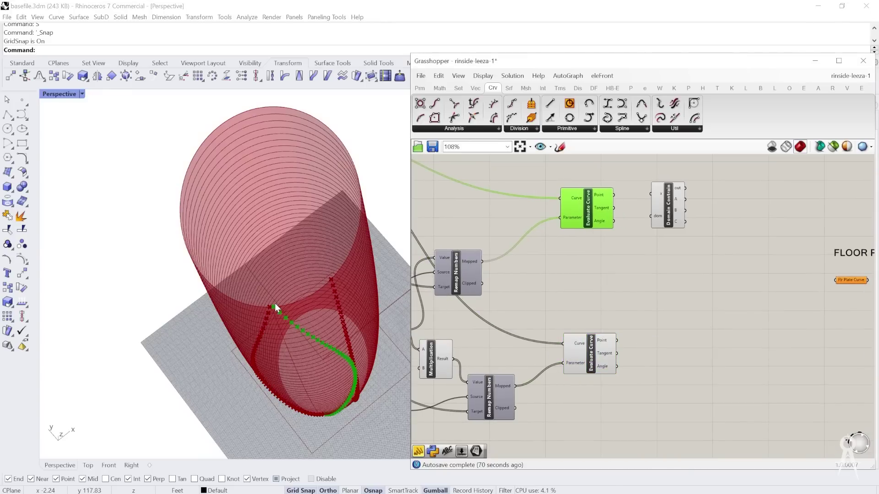
Step: Examine the spot near the tower's top where the two point paths meet and the Remap Numbers feeding the upper Evaluate Curve
right_drag(637, 257, 713, 253)
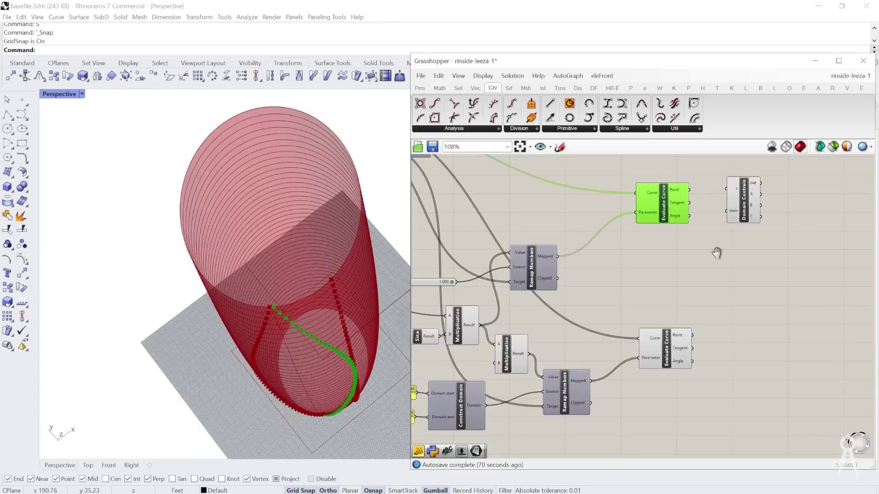
right_click(717, 254)
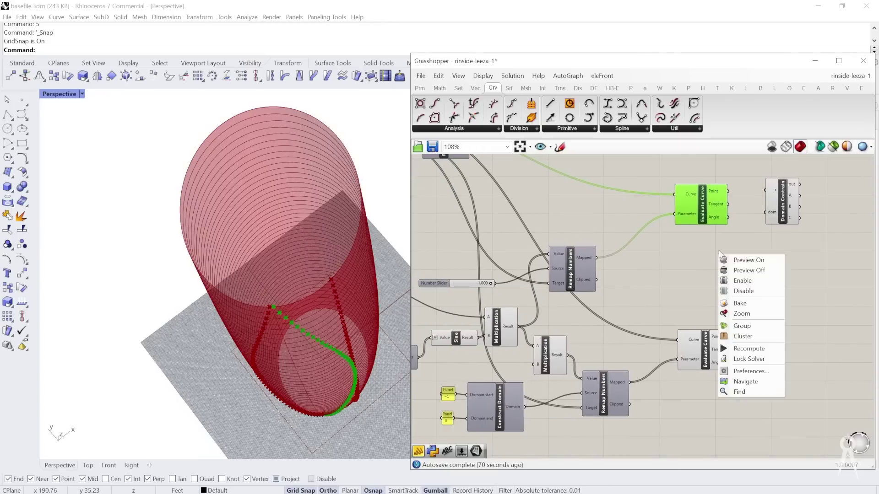
click(545, 309)
scroll(586, 270, down, 2)
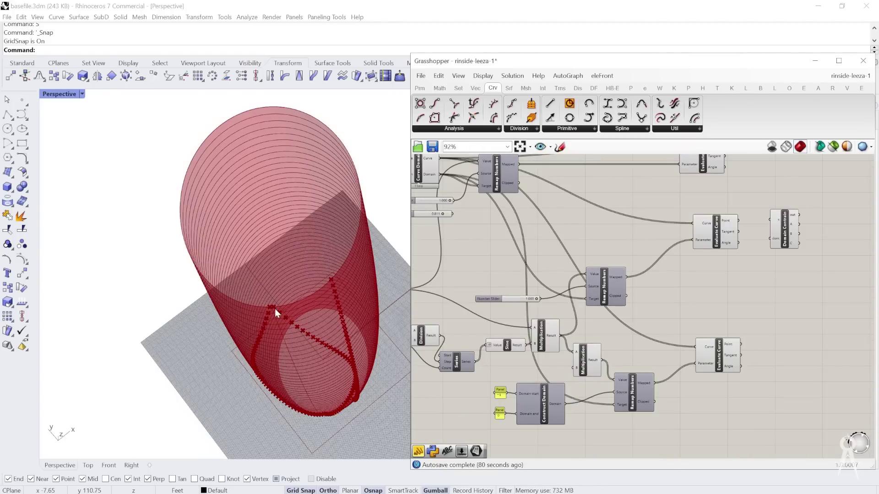
right_drag(274, 308, 334, 251)
right_drag(398, 293, 276, 259)
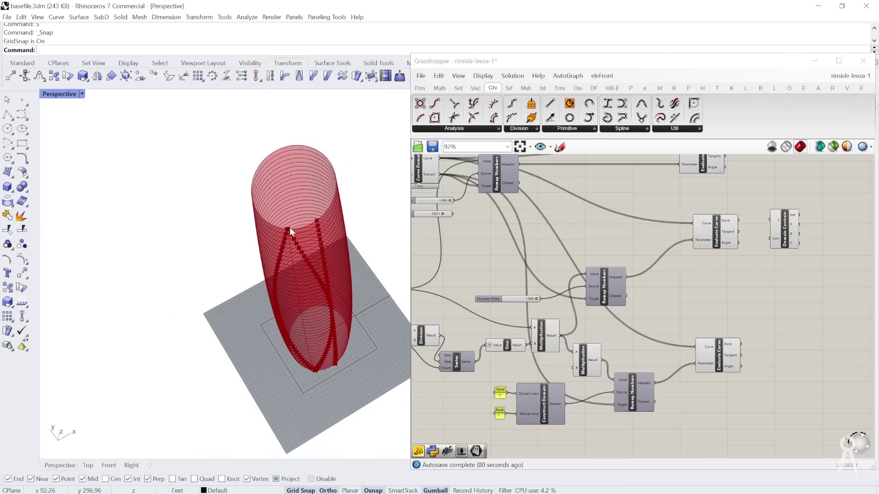
scroll(567, 268, up, 3)
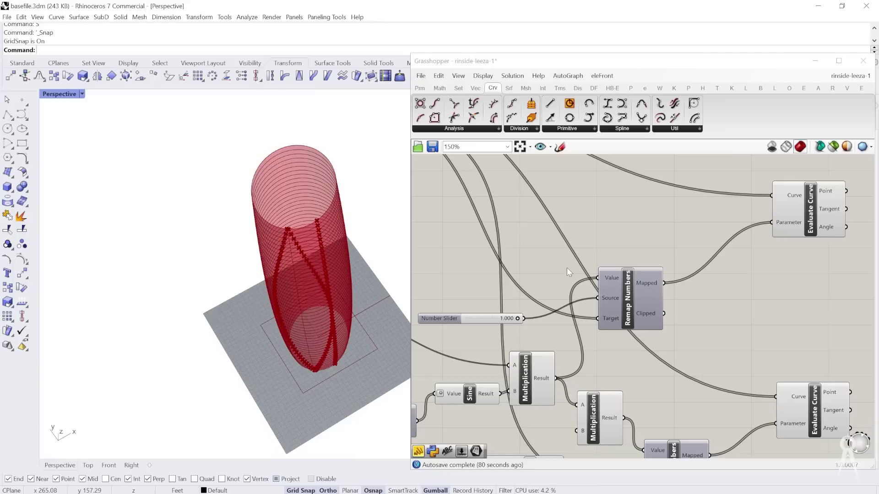
mouse_move(641, 283)
right_drag(708, 254, 578, 262)
right_click(578, 246)
right_click(627, 289)
click(586, 321)
scroll(631, 239, down, 2)
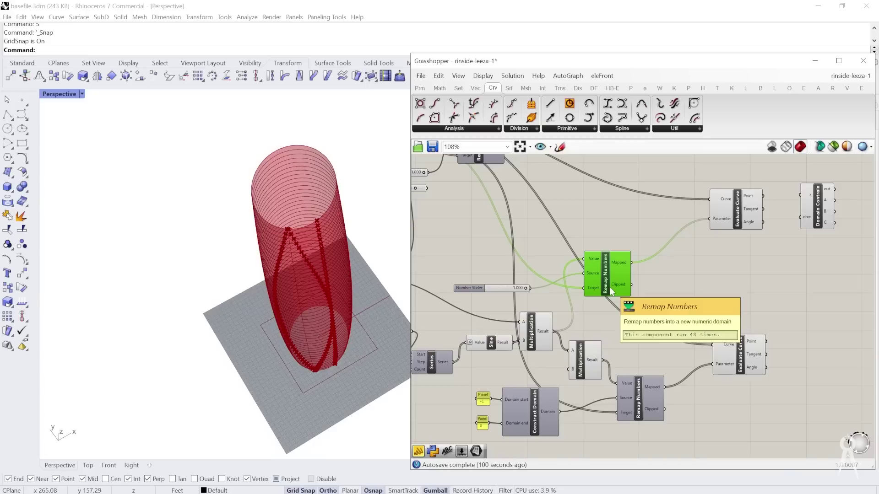
Step: Add a second Remap Numbers component directly above the one feeding the upper Evaluate Curve
double_click(608, 220)
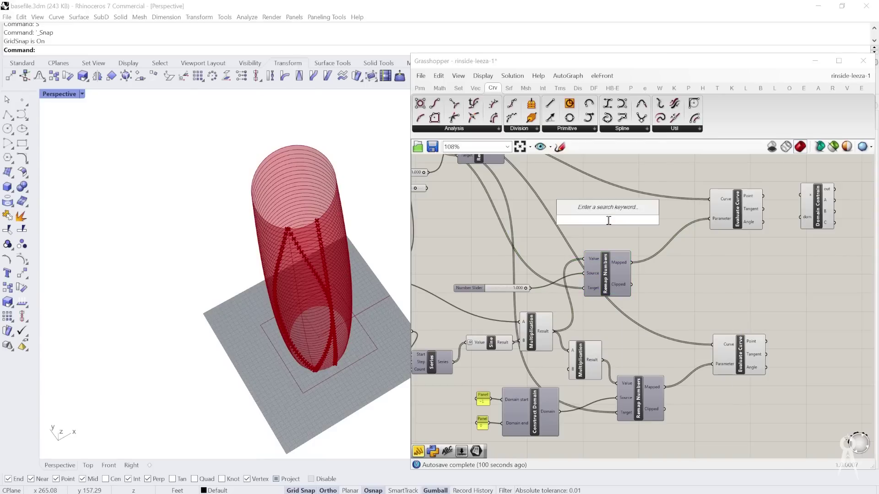
text(rema)
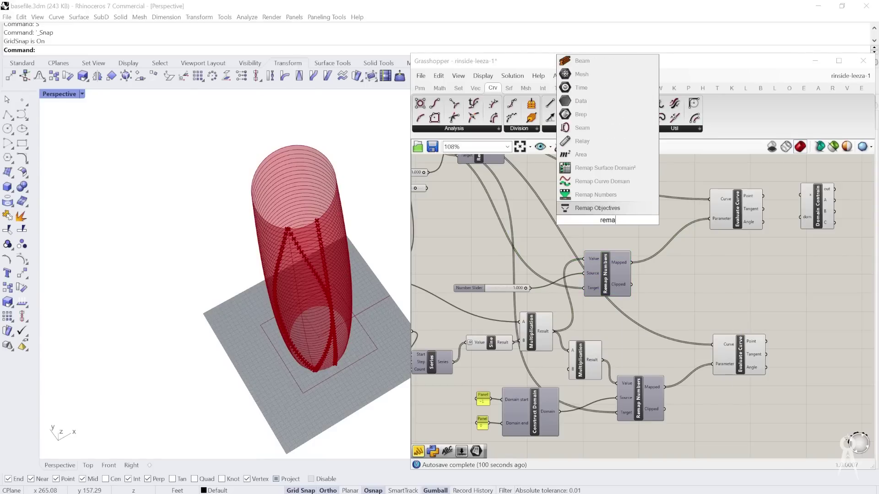
text(p)
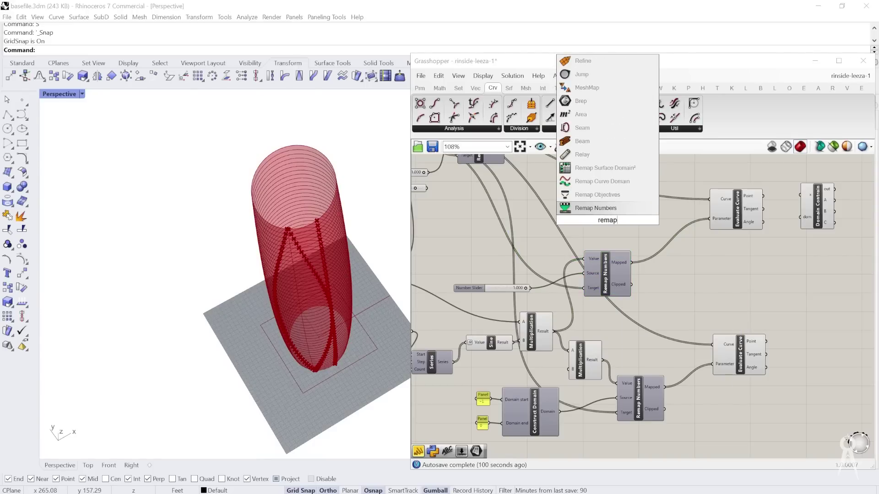
key(Return)
scroll(607, 220, up, 2)
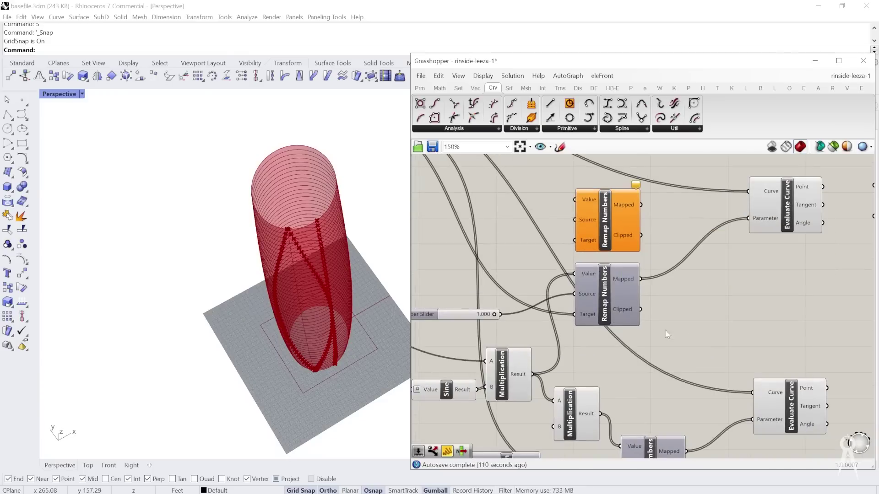
scroll(529, 265, up, 2)
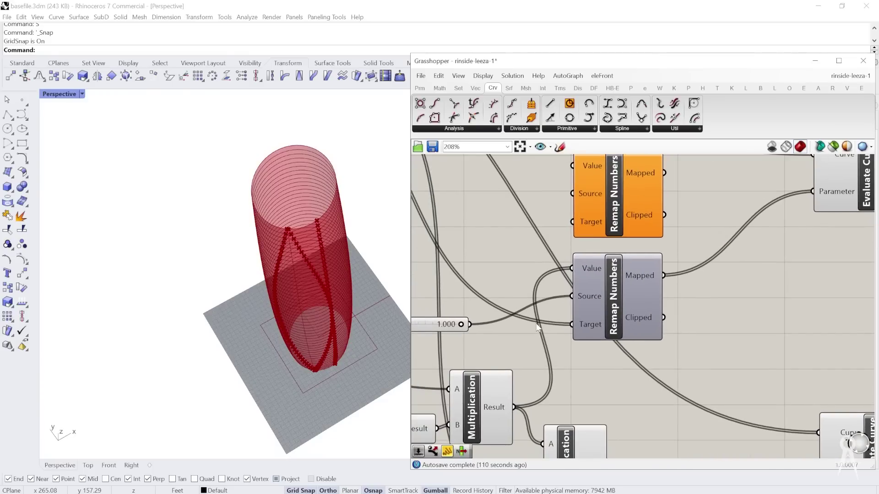
Step: Insert a relay on the existing Remap Numbers' Target wire and connect it to the new Remap Numbers' Target as well
double_click(479, 295)
drag(491, 293, 583, 207)
scroll(677, 284, down, 2)
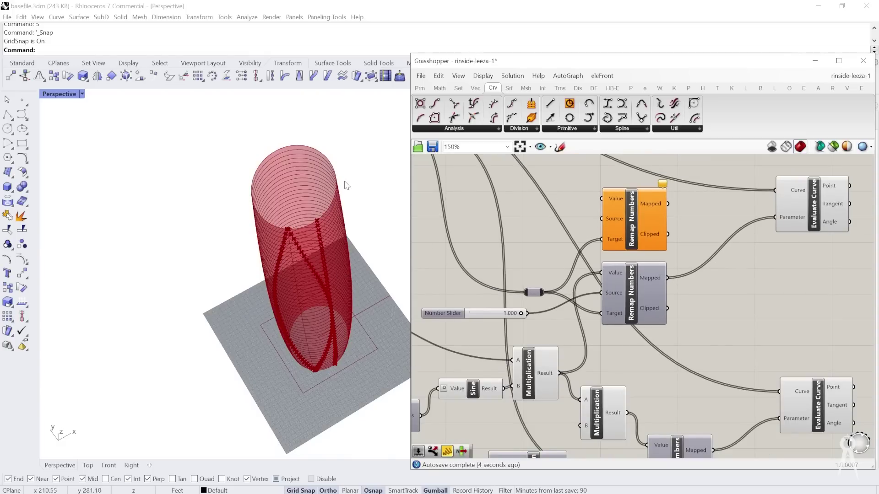
right_drag(755, 276, 761, 278)
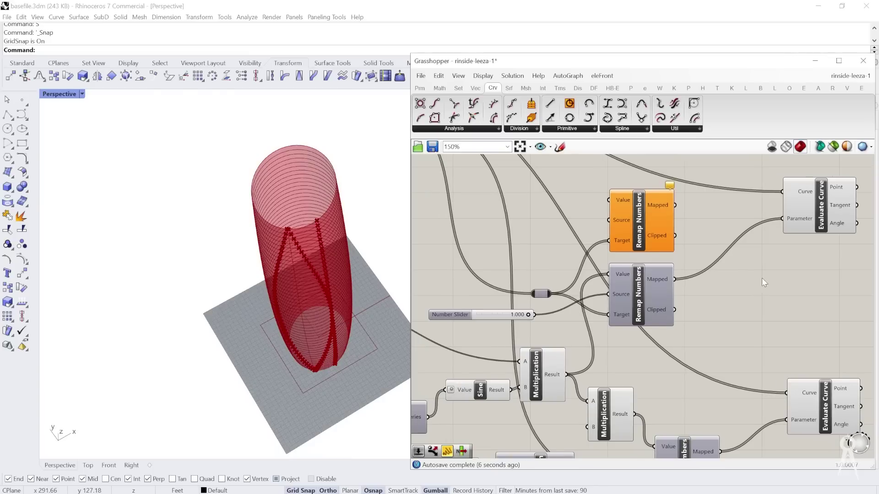
Step: Add a number slider of 0.250 beside the new Remap Numbers and connect it to the Value input
right_drag(483, 238, 534, 242)
double_click(534, 242)
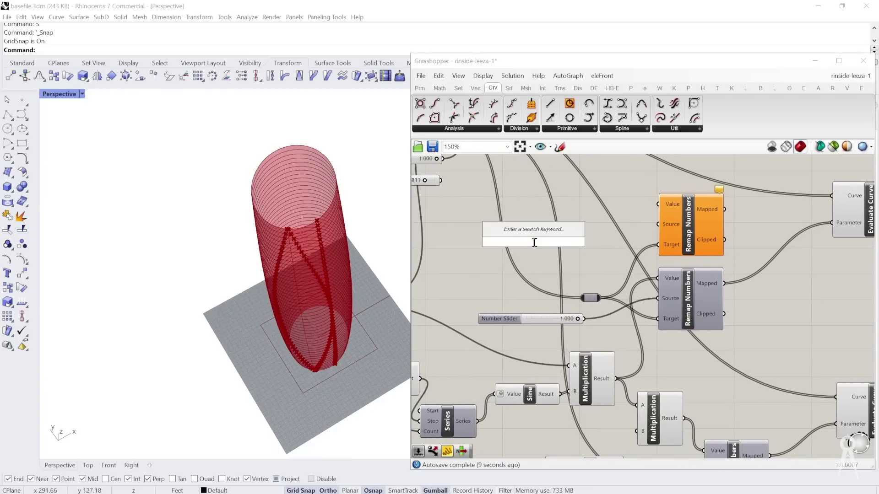
text(num)
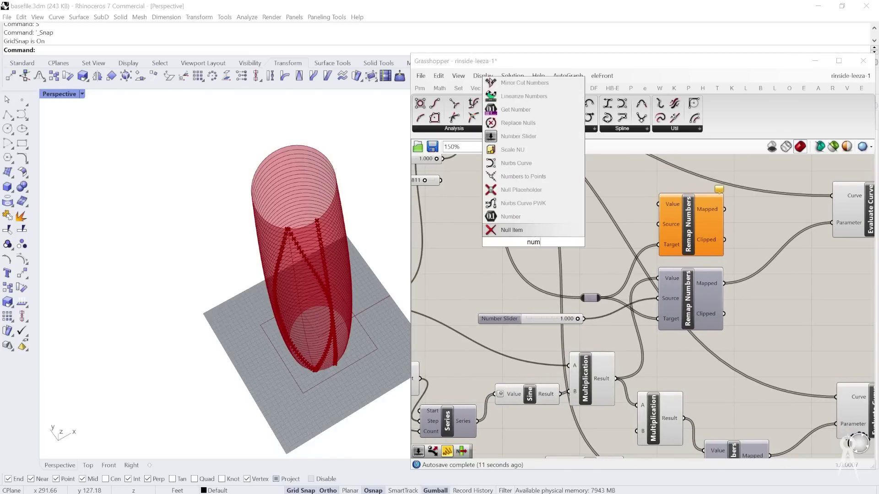
key(Up)
key(Up)
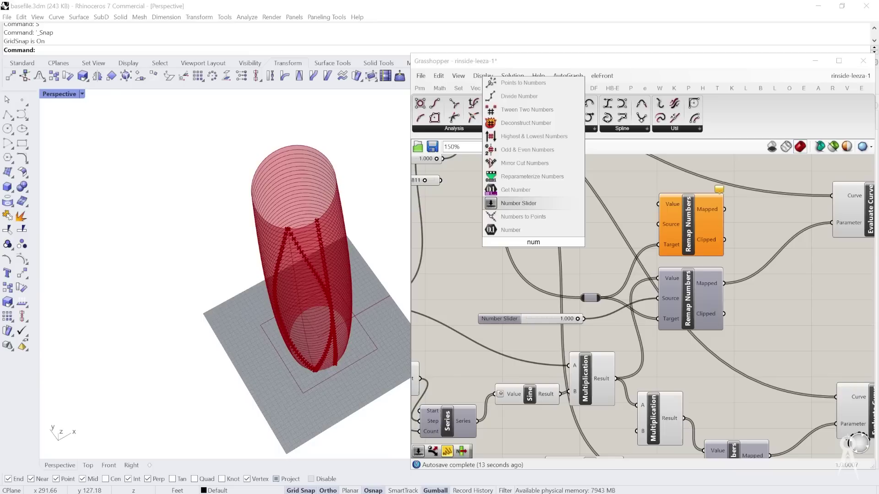
key(Return)
drag(572, 242, 586, 210)
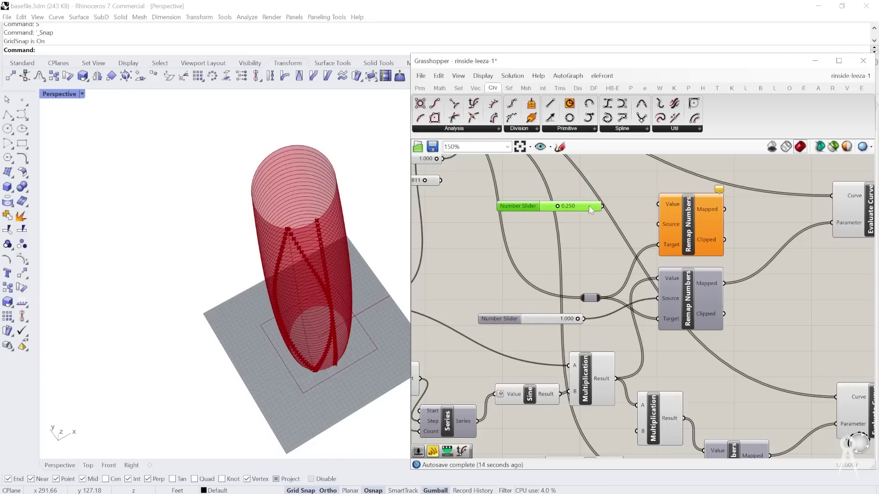
drag(601, 210, 659, 205)
Step: Duplicate the 1.000 number slider above the original and connect the copy to the new Remap Numbers' Source input
alt+drag(551, 320, 556, 260)
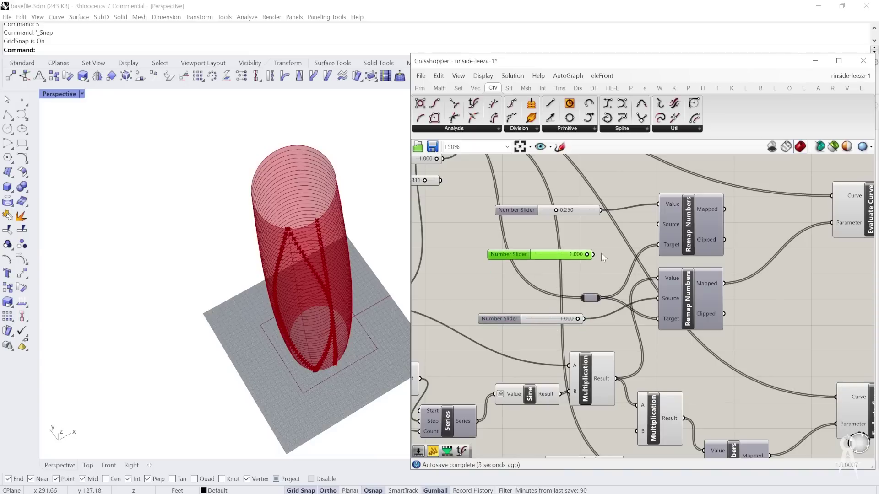
drag(640, 237, 656, 228)
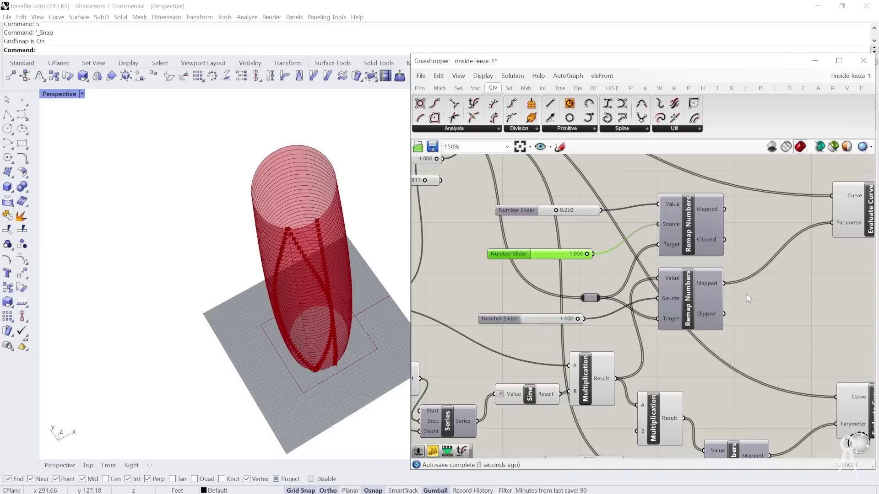
right_drag(562, 295, 540, 295)
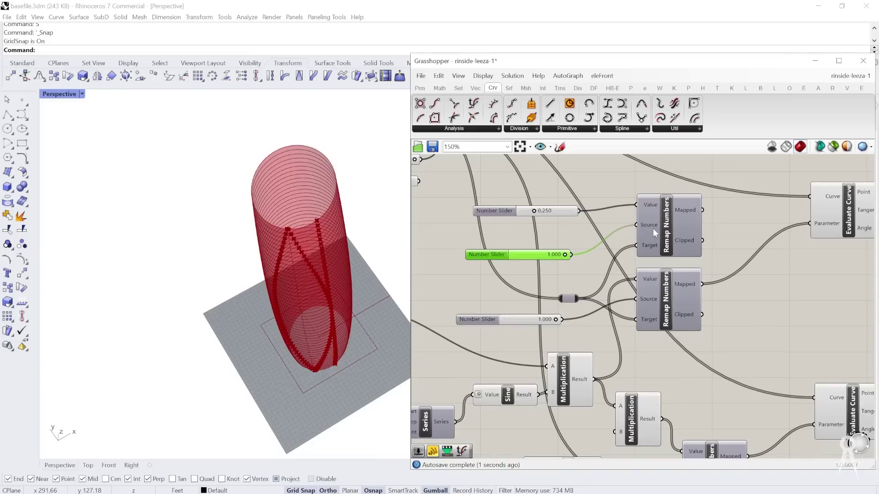
scroll(721, 226, up, 2)
scroll(586, 235, down, 2)
Step: Add an Addition component between the two stacked Remap Numbers and the upper Evaluate Curve
right_drag(656, 276, 570, 273)
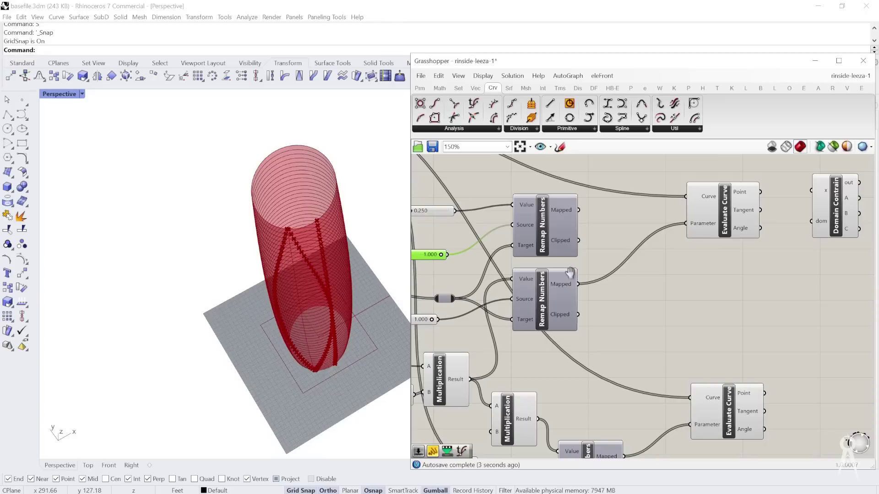
scroll(625, 233, up, 2)
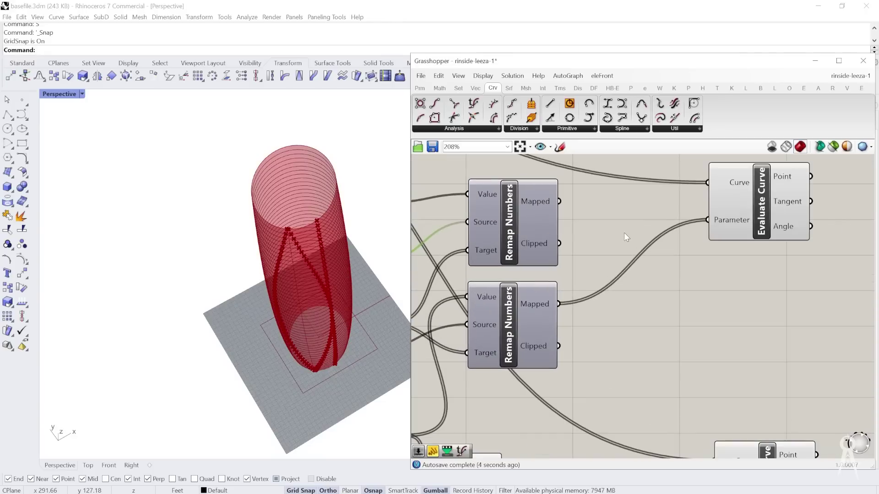
double_click(627, 307)
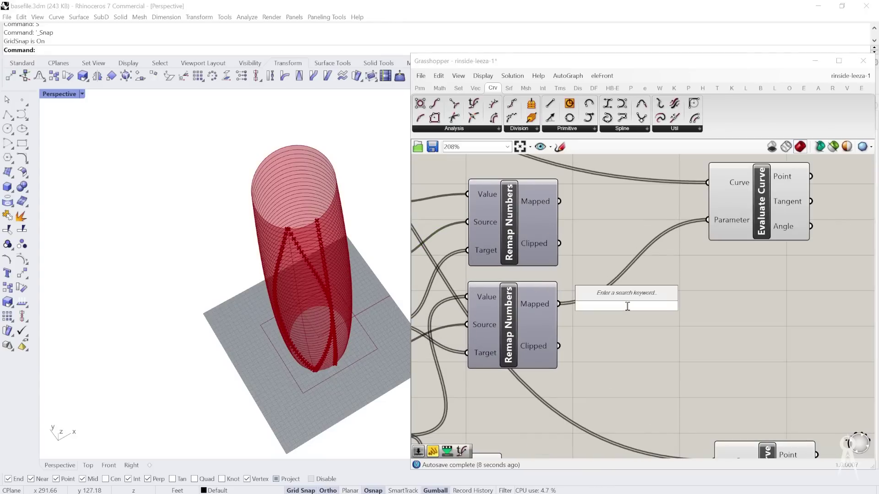
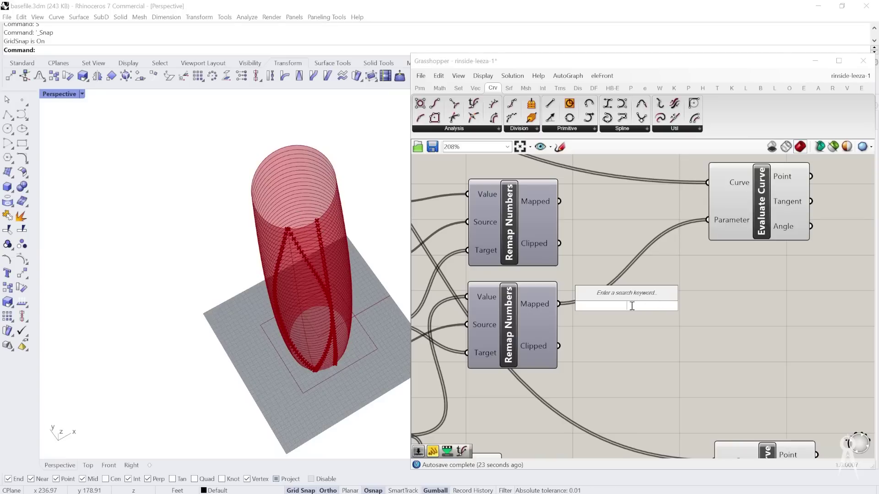
text(+)
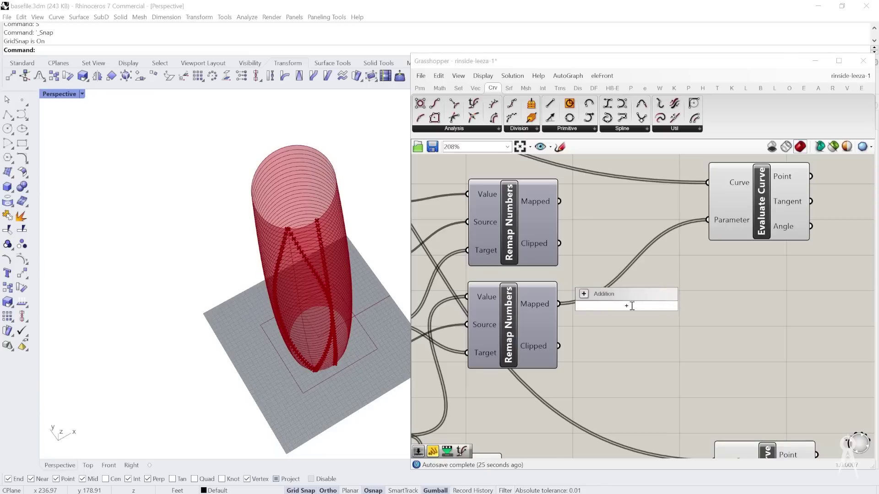
key(Return)
drag(630, 306, 657, 306)
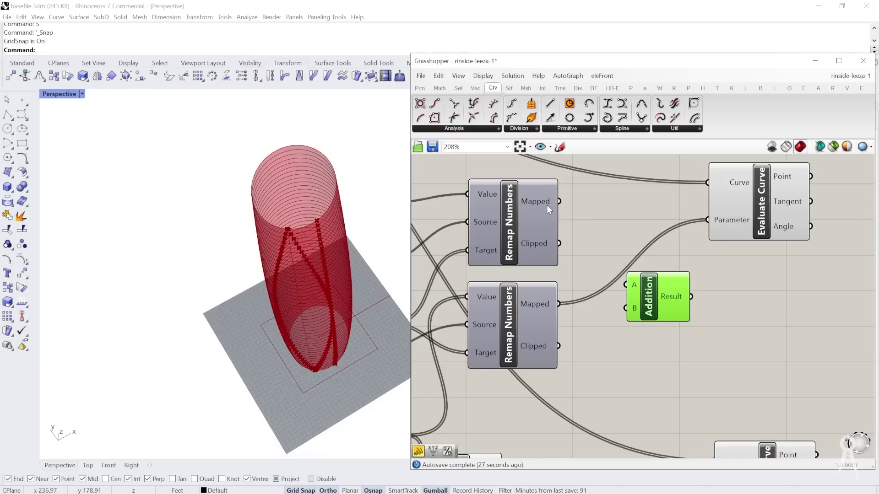
Step: Connect the new Remap Numbers' Mapped output to Addition input A and the original one's Mapped output to input B
drag(591, 230, 625, 286)
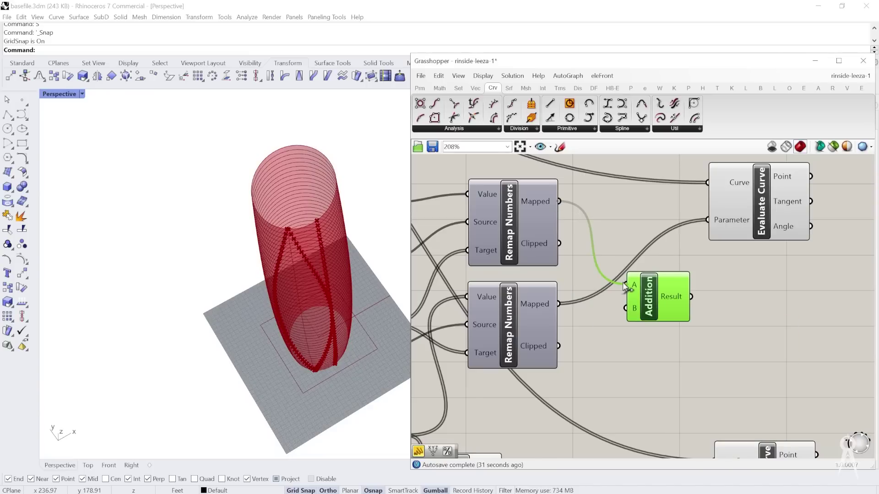
drag(627, 314, 625, 309)
scroll(711, 257, down, 2)
scroll(721, 238, up, 1)
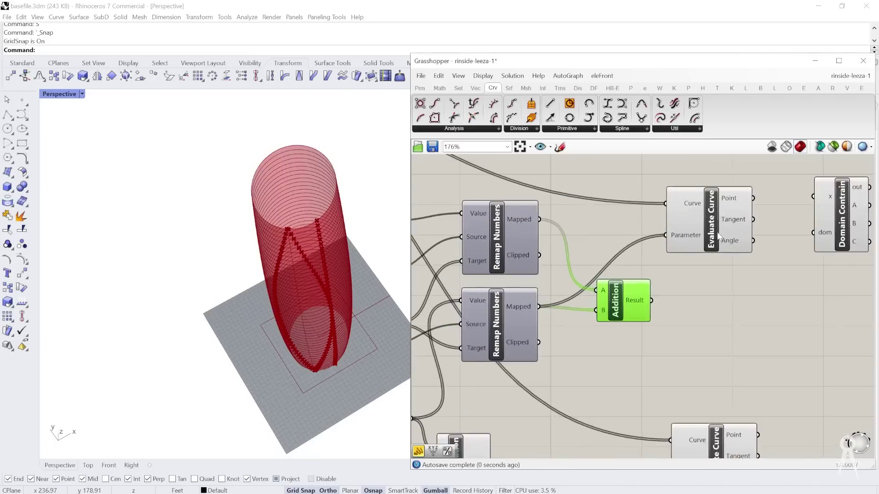
Step: Highlight the upper Evaluate Curve's points and move the Addition component slightly farther from that Evaluate Curve
scroll(720, 238, up, 1)
click(712, 227)
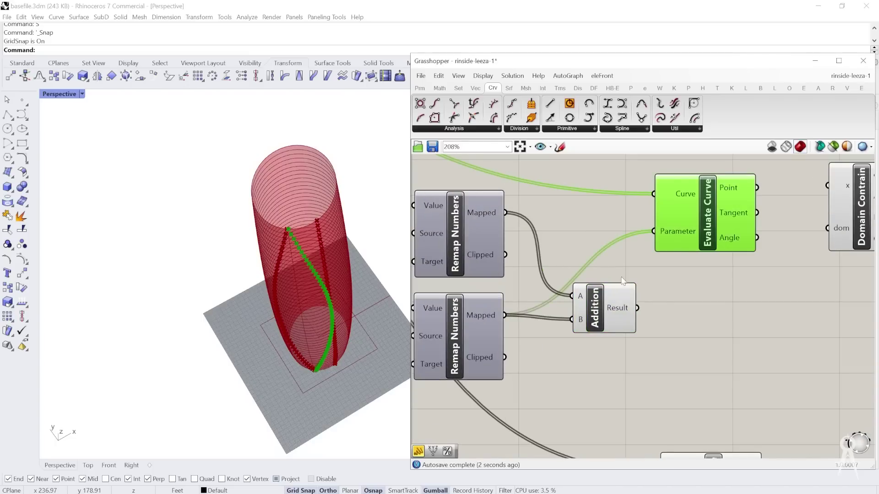
drag(637, 308, 602, 288)
scroll(620, 214, down, 2)
scroll(603, 287, down, 2)
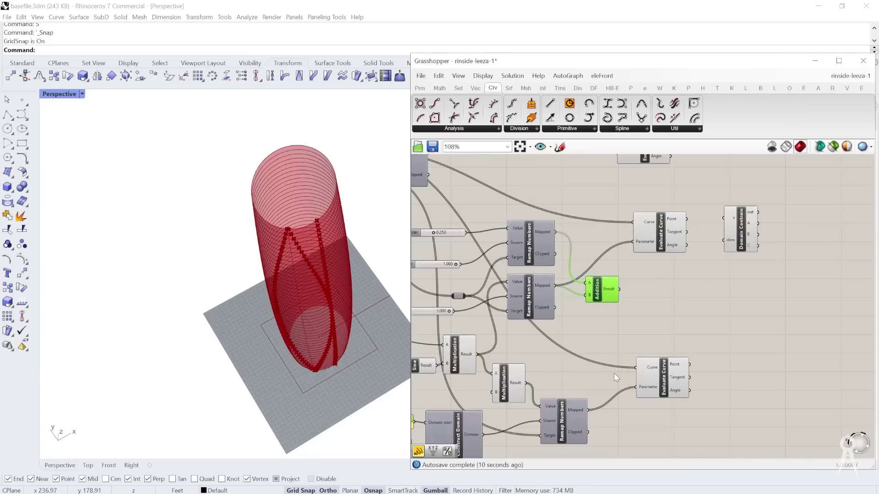
scroll(614, 371, up, 2)
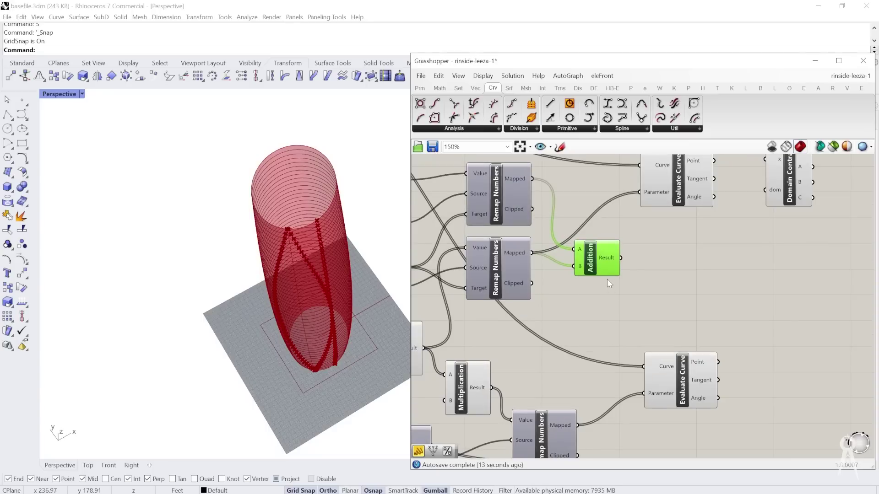
Step: Move the Addition component slightly farther from the Remap Numbers and connect its Result to the upper Evaluate Curve's Parameter input
right_drag(639, 285, 738, 293)
right_drag(671, 287, 673, 288)
click(615, 364)
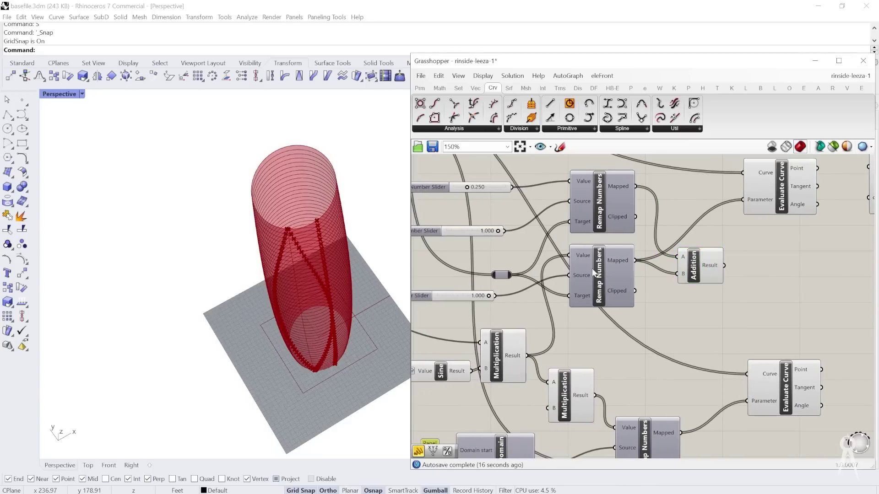
scroll(580, 248, down, 4)
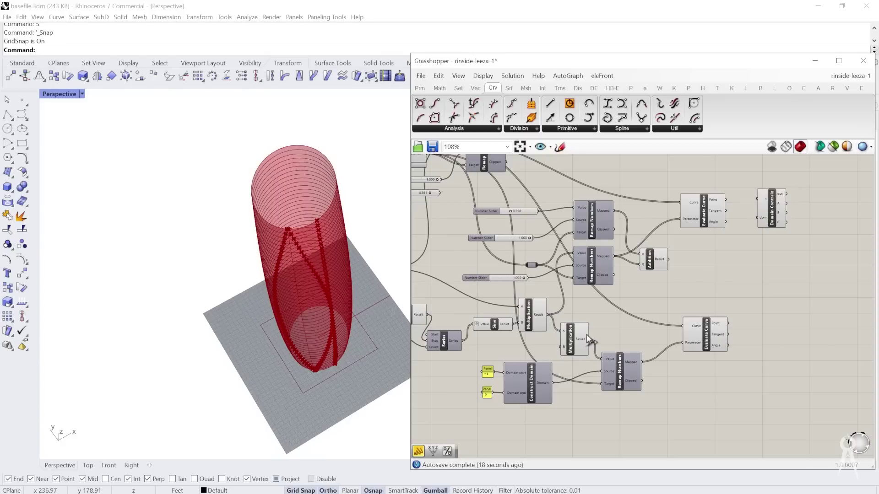
scroll(586, 337, up, 3)
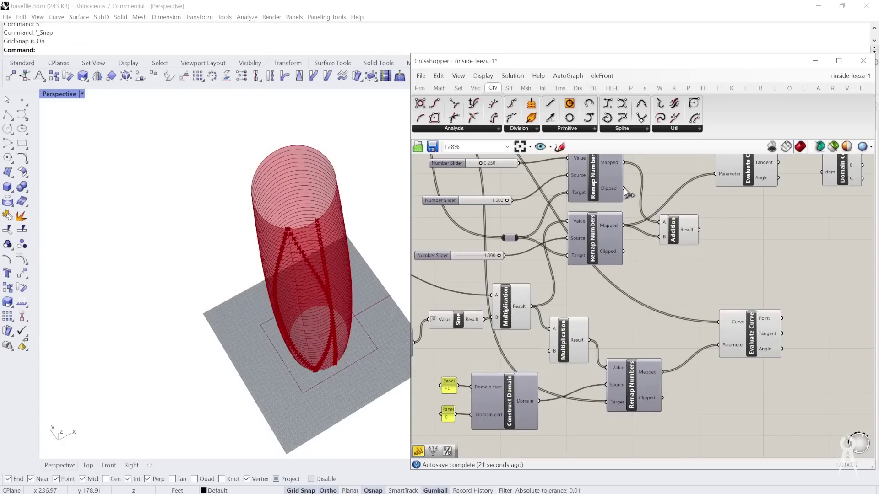
drag(689, 236, 724, 229)
right_drag(666, 254, 618, 256)
right_drag(678, 297, 660, 315)
mouse_move(576, 405)
mouse_down()
mouse_move(549, 419)
mouse_move(576, 394)
mouse_up()
click(649, 245)
right_drag(654, 234, 615, 293)
scroll(616, 293, up, 1)
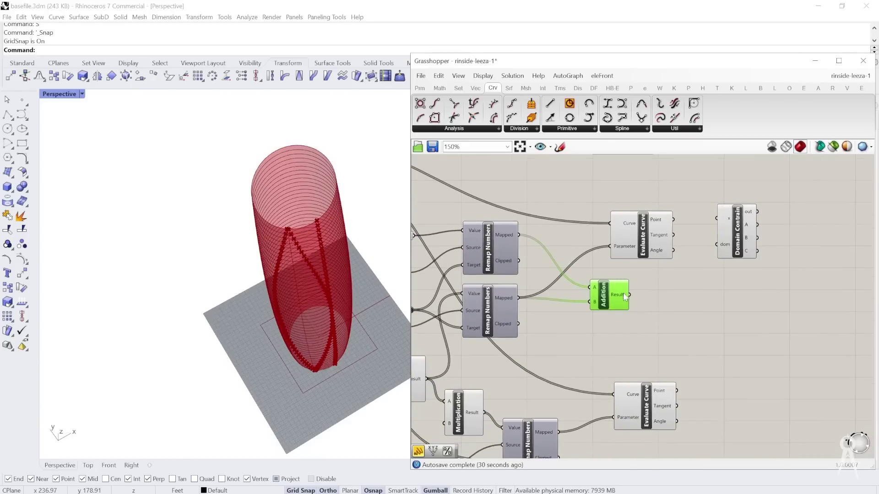
drag(615, 258, 609, 240)
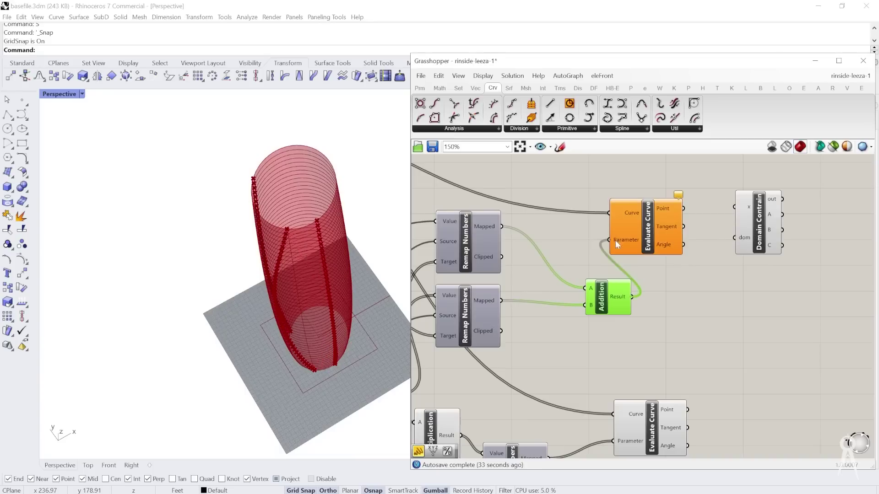
Step: Examine the evaluated points on the tower from several angles, highlighting those of the upper Evaluate Curve
mouse_move(678, 196)
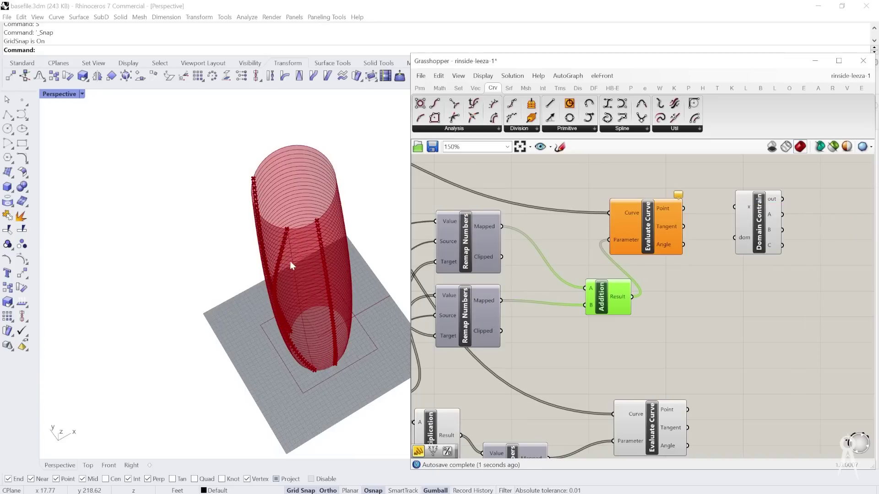
right_drag(333, 254, 322, 192)
key(F9)
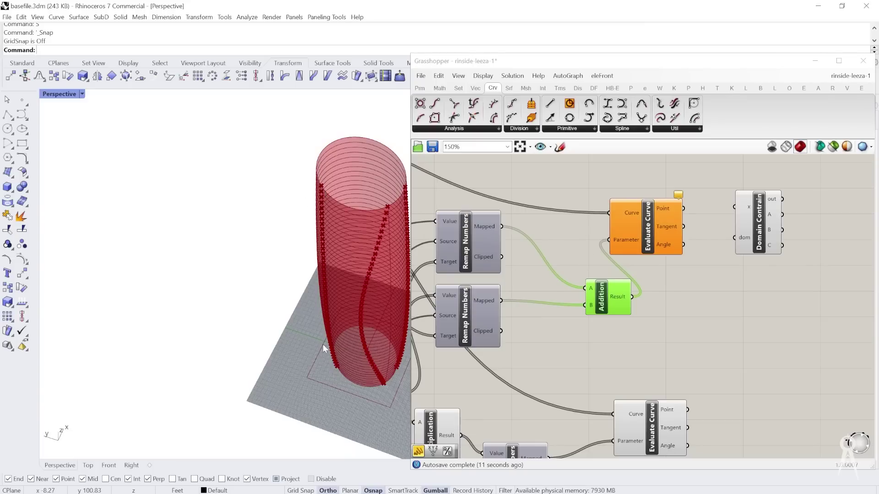
scroll(247, 270, down, 3)
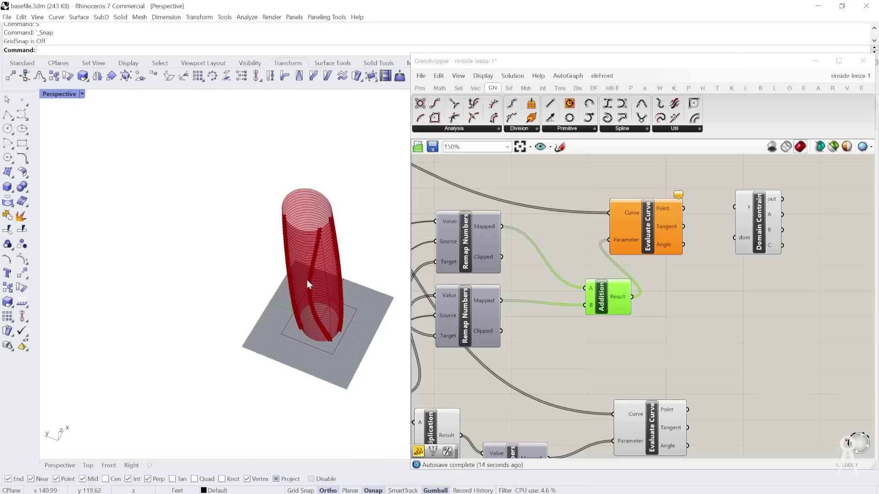
scroll(307, 279, up, 3)
right_drag(280, 224, 294, 175)
key(F9)
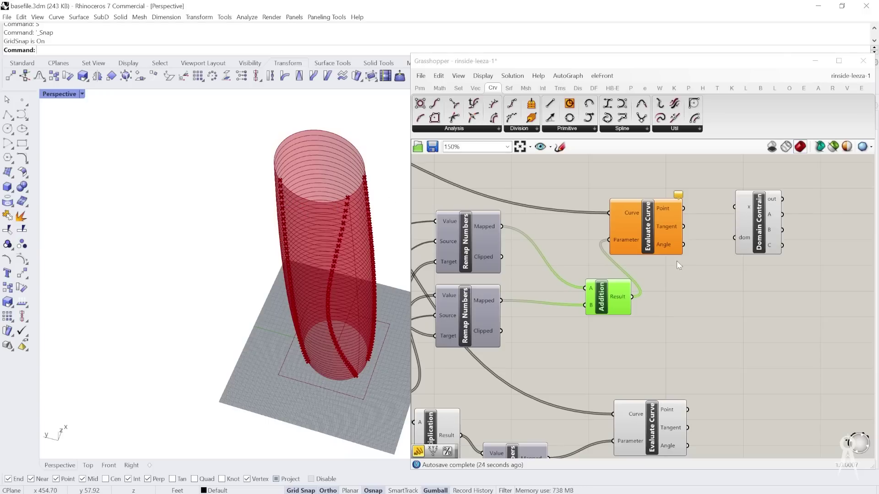
scroll(677, 261, up, 1)
right_drag(529, 281, 507, 288)
scroll(512, 295, down, 1)
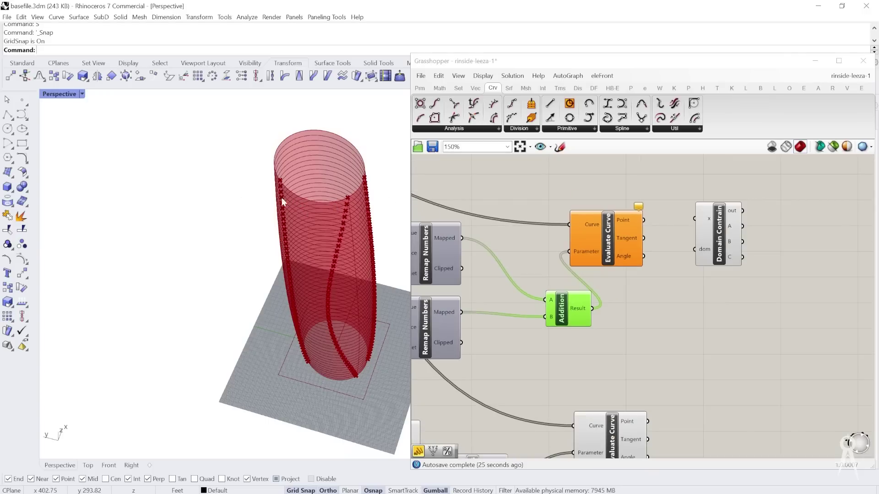
right_drag(303, 366, 335, 278)
key(F9)
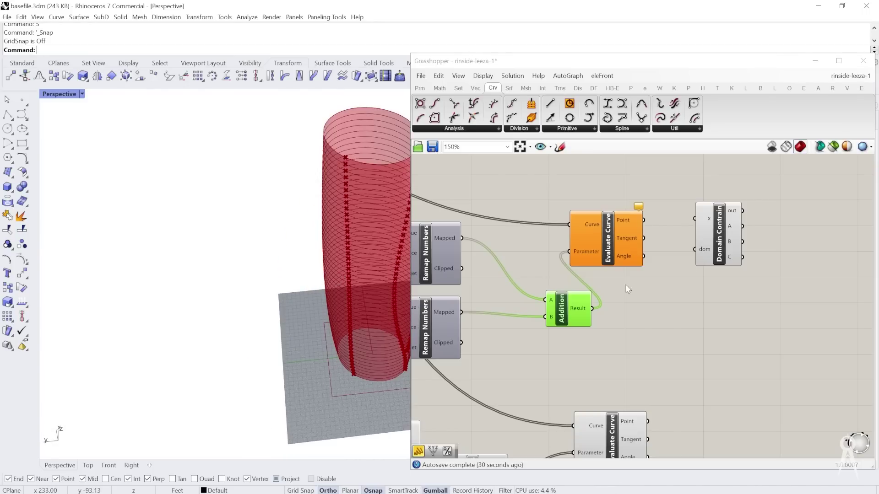
click(610, 255)
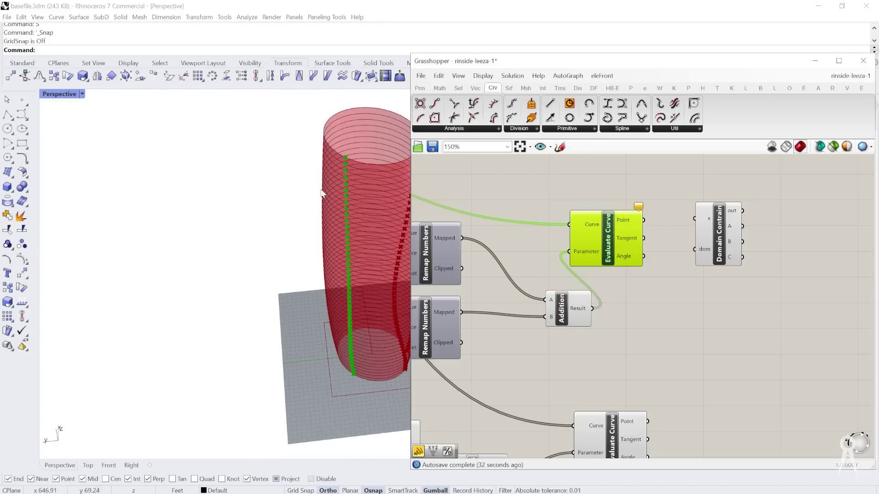
right_drag(695, 287, 765, 279)
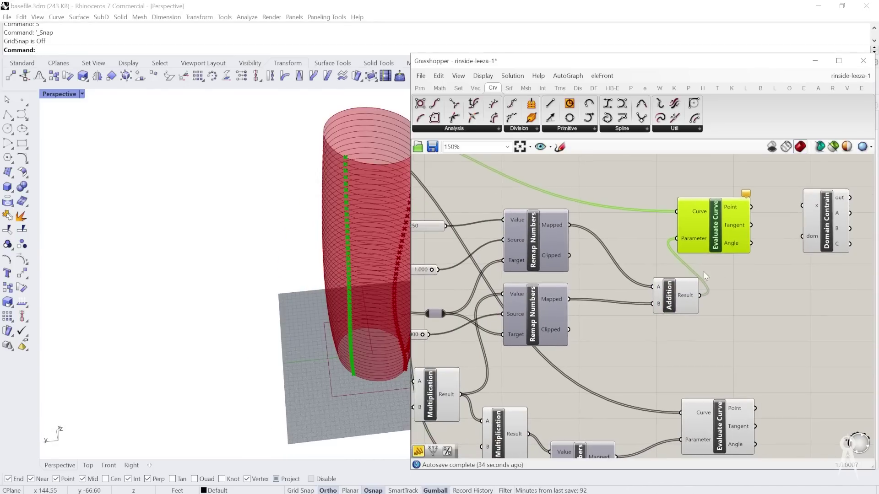
Step: Move the Addition component closer to the two stacked Remap Numbers, clear of the upper Evaluate Curve
scroll(679, 298, up, 2)
click(654, 315)
drag(654, 314, 597, 294)
scroll(616, 193, down, 2)
right_drag(567, 277, 632, 280)
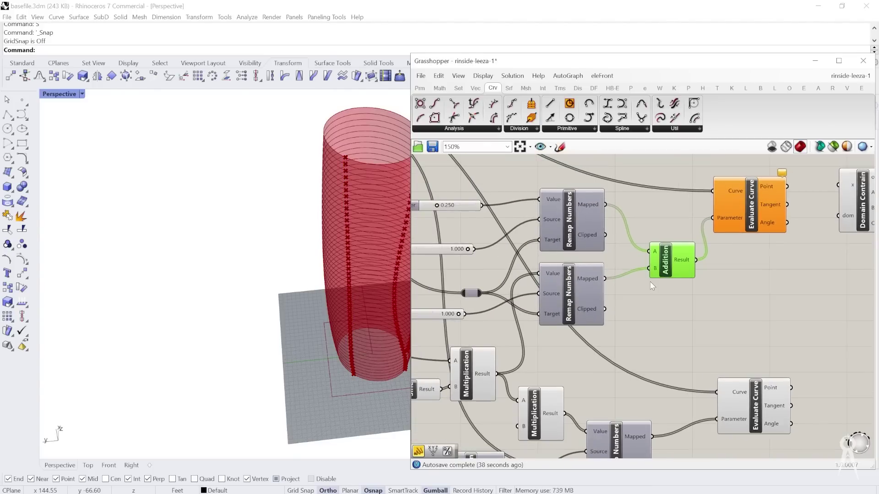
right_click(649, 281)
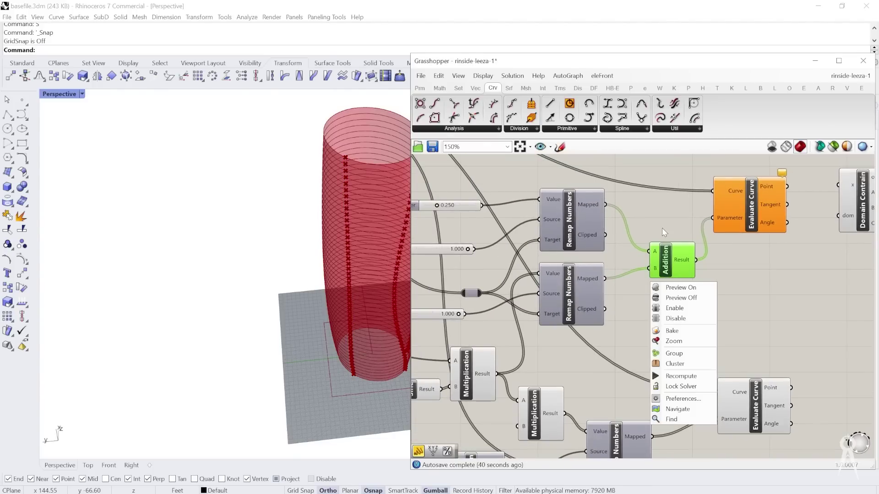
Step: Move the upper Evaluate Curve farther from the Addition component and place the Domain Contrain component in front of it
scroll(734, 221, up, 2)
right_drag(708, 247, 562, 266)
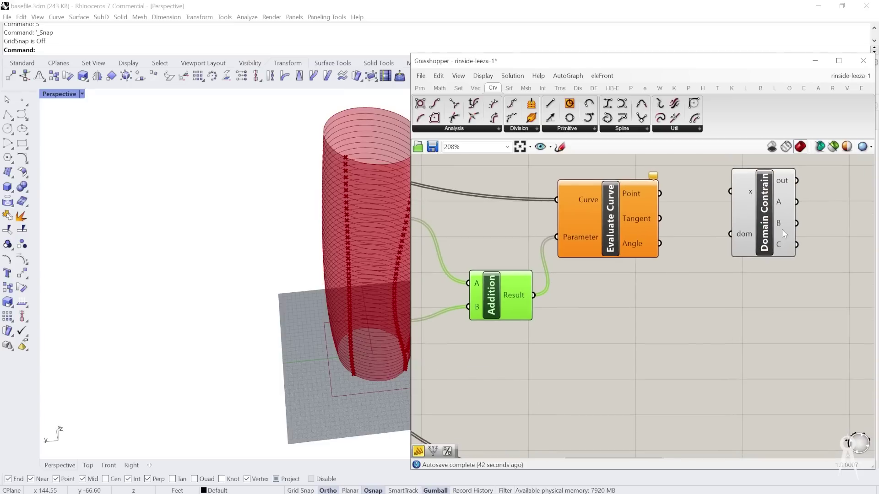
scroll(687, 320, down, 1)
drag(631, 236, 711, 224)
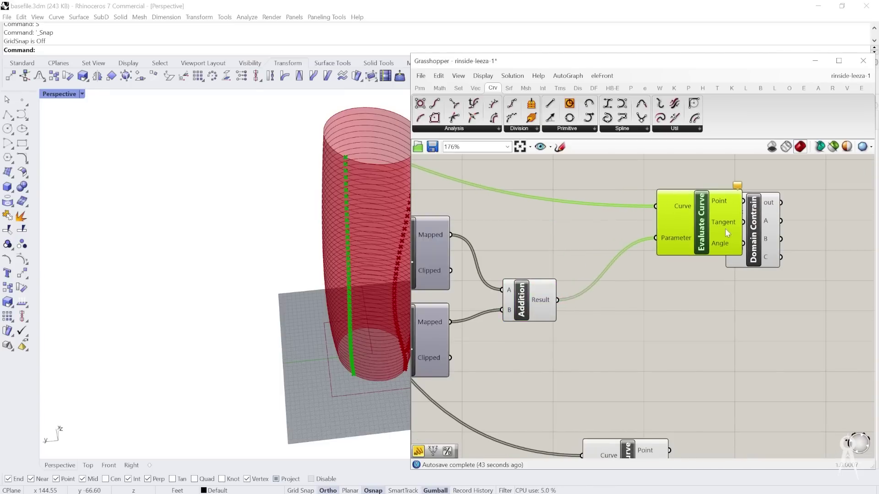
drag(761, 251, 600, 227)
right_drag(682, 273, 715, 277)
right_click(721, 278)
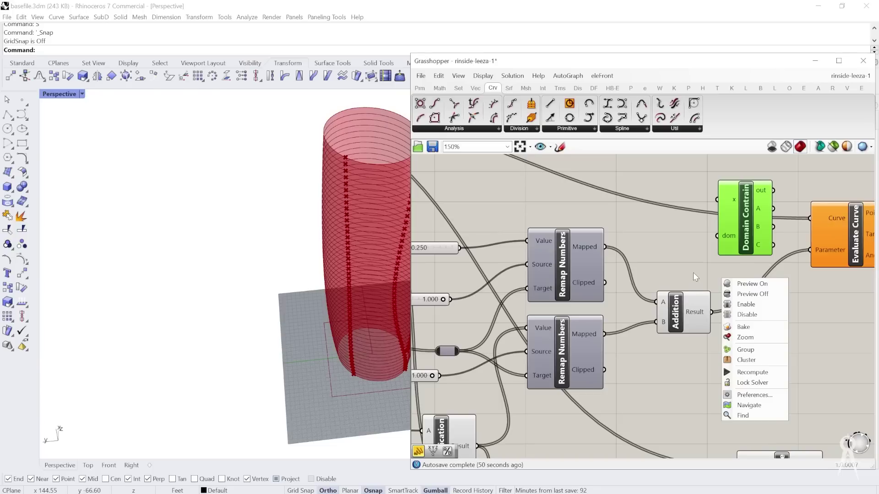
Step: Move the target-domain wire relay up above the 0.250 number slider and the two stacked Remap Numbers
scroll(693, 273, down, 2)
scroll(681, 268, down, 2)
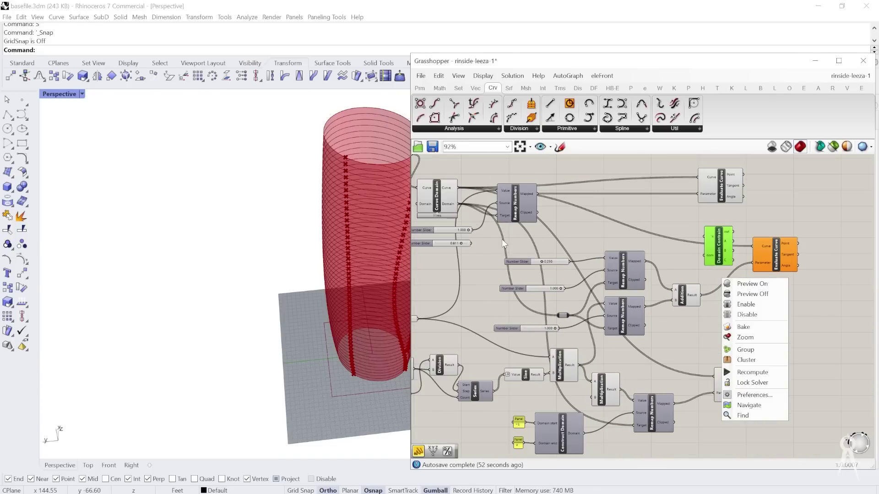
scroll(604, 310, up, 1)
drag(556, 319, 554, 239)
drag(556, 318, 564, 231)
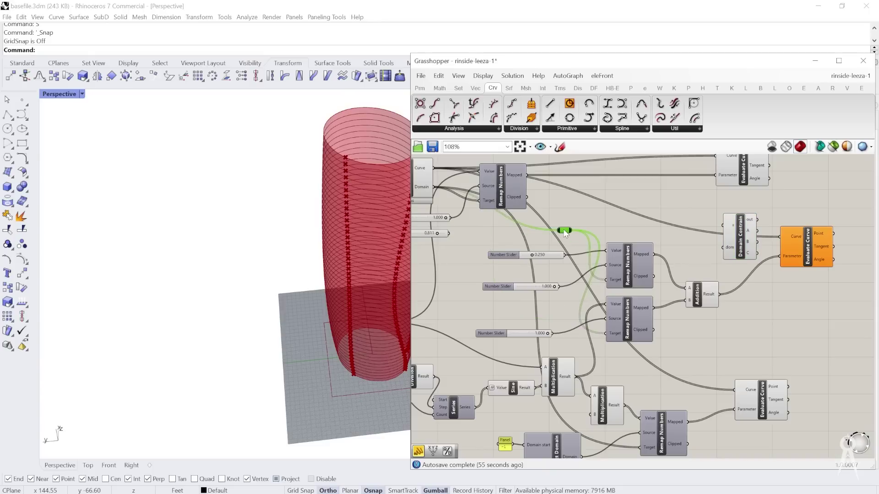
scroll(696, 237, up, 2)
right_drag(665, 241, 652, 241)
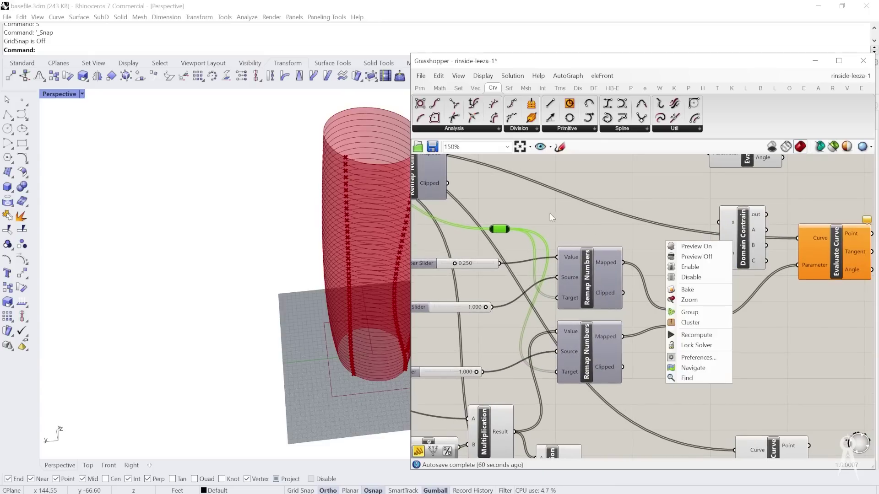
Step: Add a Domain parameter above the stacked Remap Numbers and rename it Src Domain
click(590, 229)
double_click(590, 230)
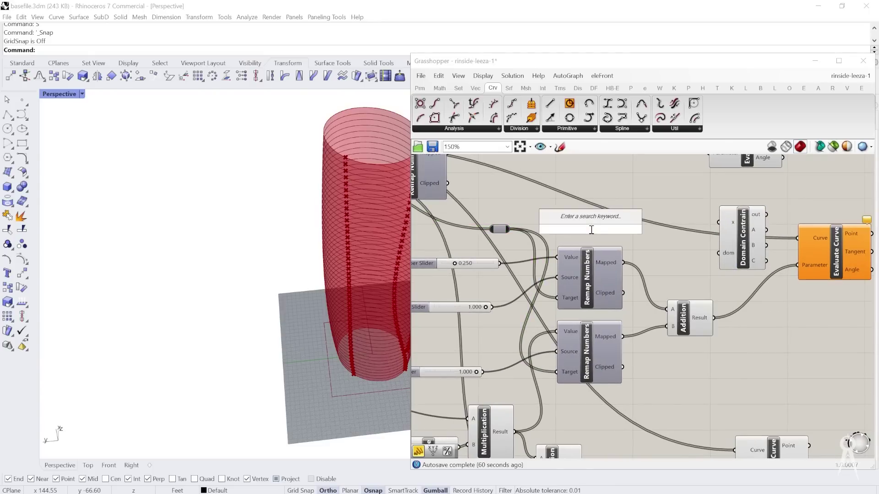
text(dom)
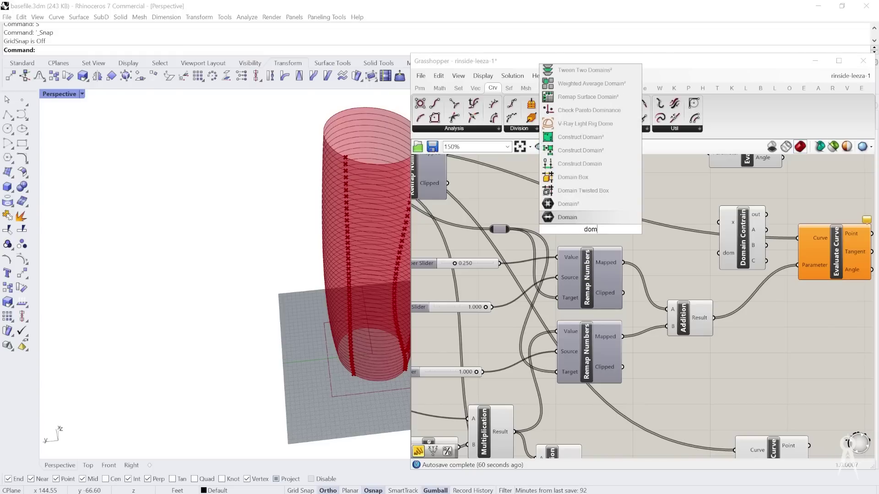
key(Return)
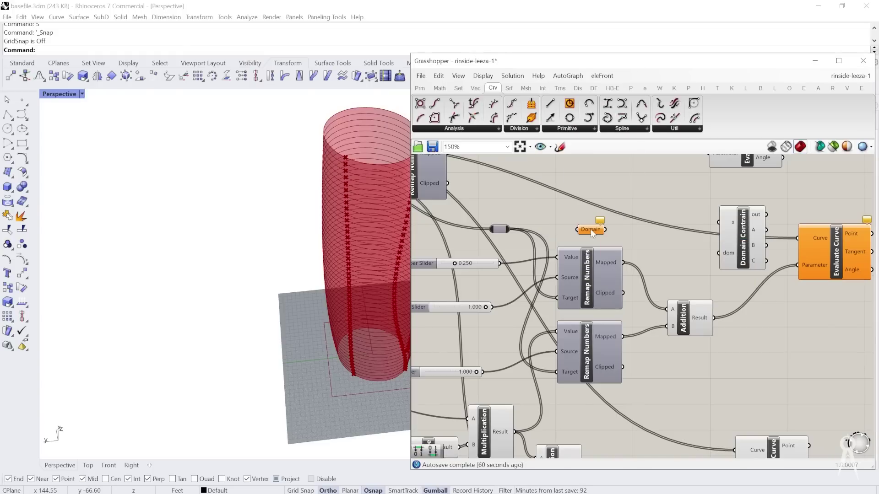
right_click(591, 230)
key(Home)
text(Src)
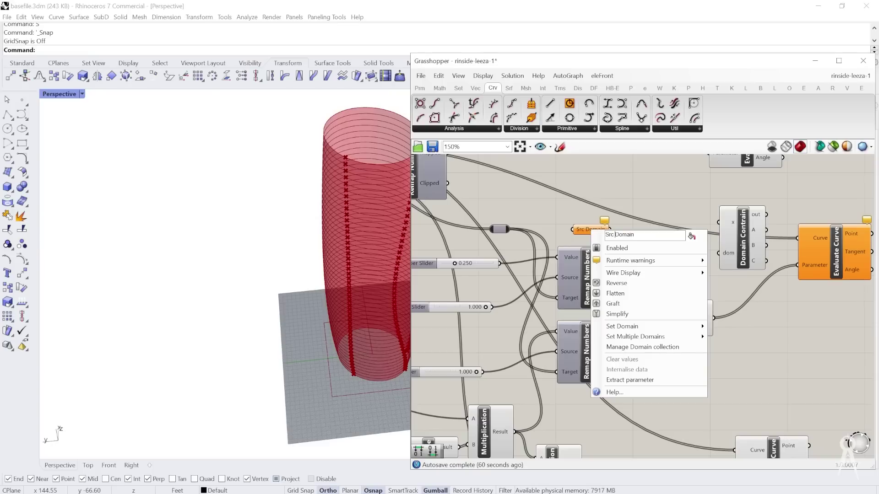
key(Return)
Step: Connect the wire relay to the Src Domain parameter and Src Domain to the Domain Contrain's dom input
drag(572, 227, 726, 255)
scroll(691, 241, up, 1)
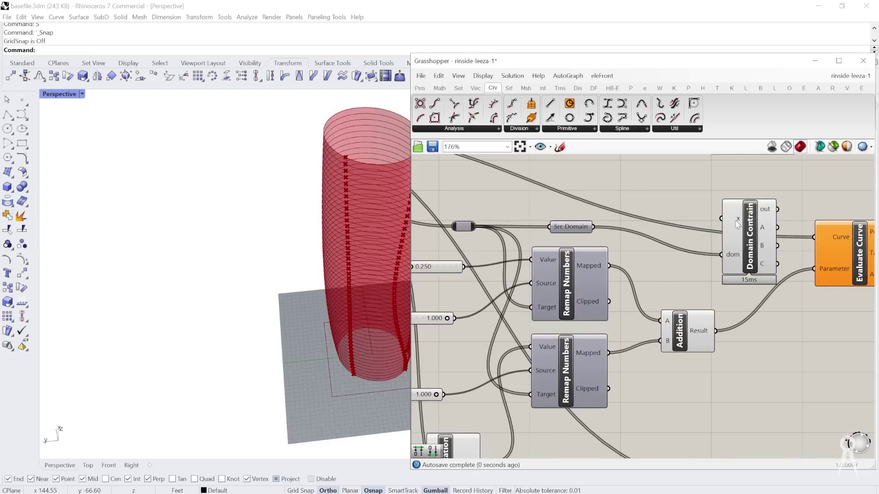
right_drag(738, 220, 623, 212)
Step: Examine where the upper Evaluate Curve's points lie on the tower relative to the other point rows
right_click(592, 304)
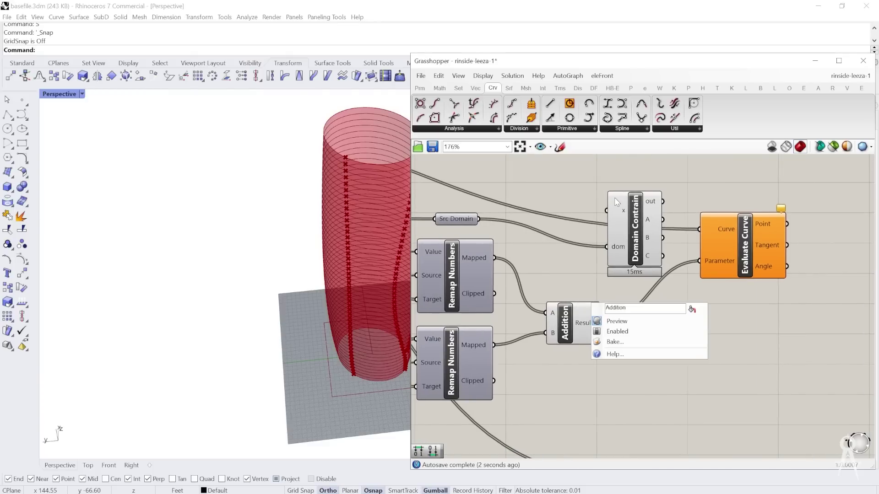
click(579, 201)
click(578, 325)
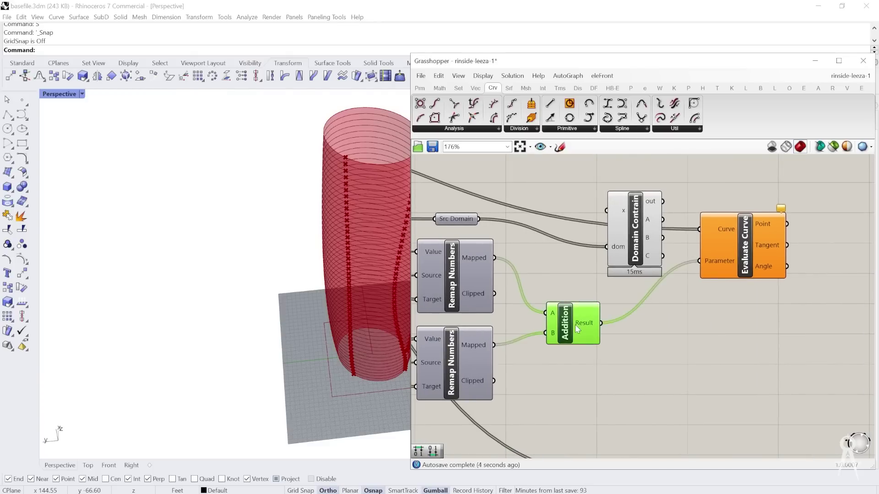
right_drag(529, 358, 631, 328)
scroll(340, 264, down, 5)
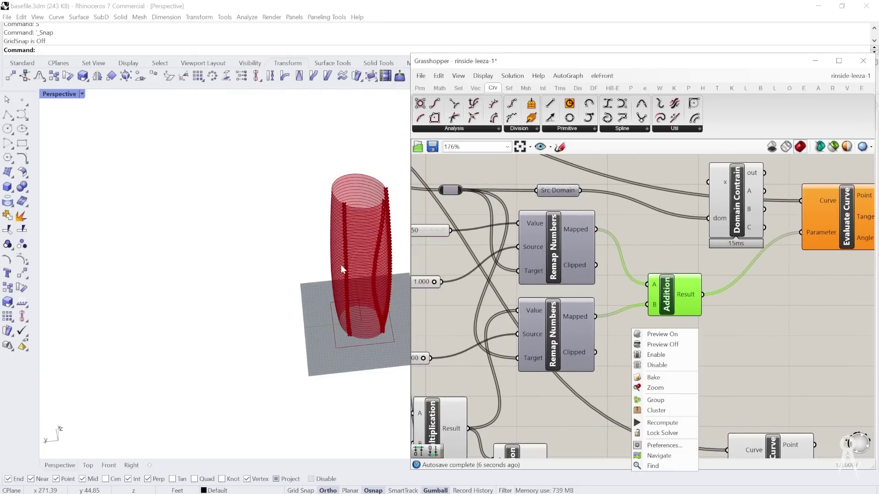
right_drag(350, 279, 317, 282)
key(F9)
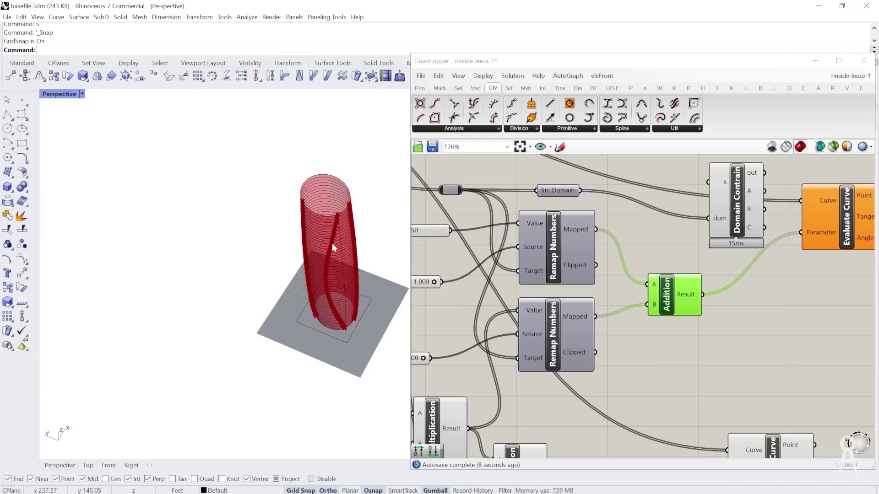
scroll(333, 243, up, 5)
click(851, 223)
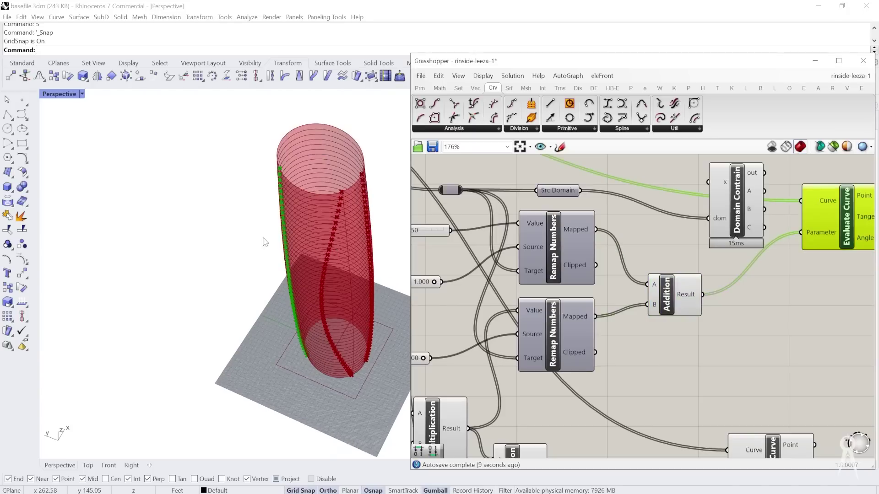
scroll(265, 242, down, 3)
right_drag(265, 242, 308, 254)
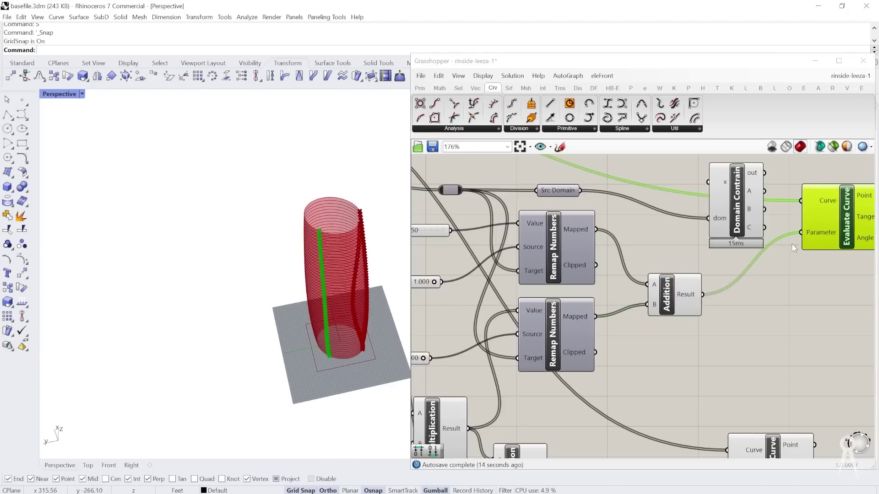
Step: Connect the Addition Result to the Domain Contrain's x input and inspect its A, B and C outputs
right_drag(768, 271, 652, 287)
drag(586, 310, 593, 196)
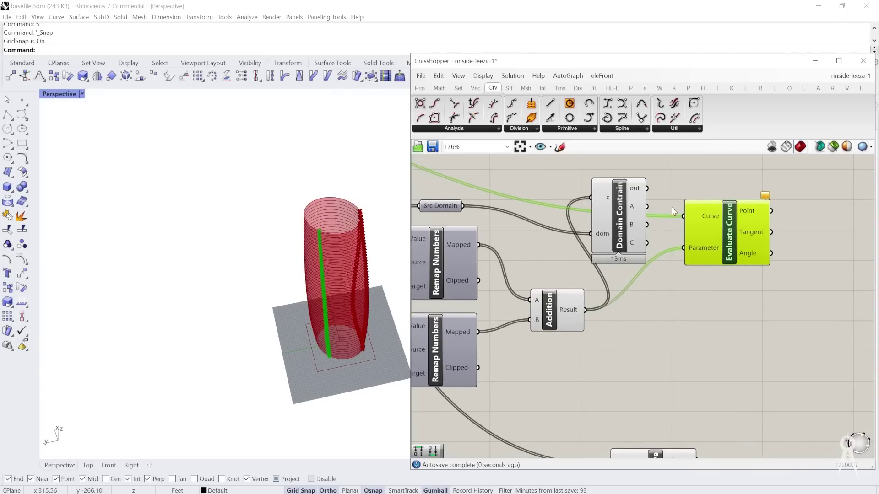
scroll(671, 207, up, 2)
mouse_move(622, 212)
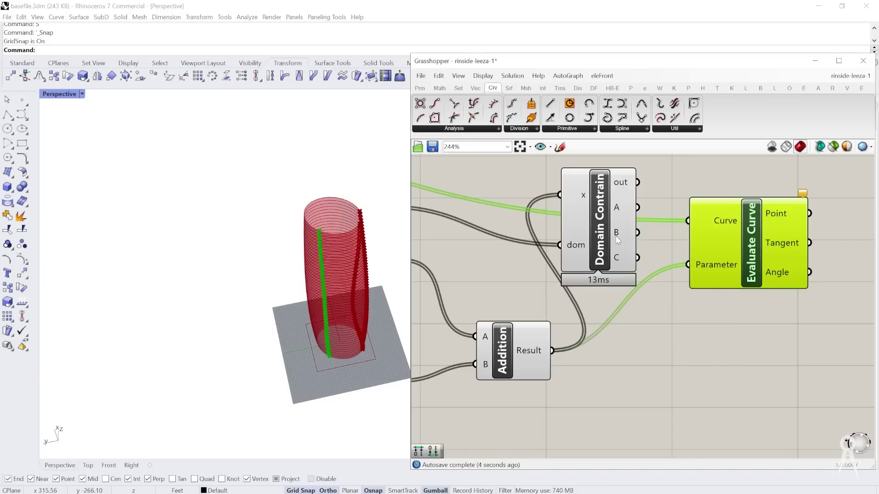
mouse_move(617, 237)
mouse_move(620, 257)
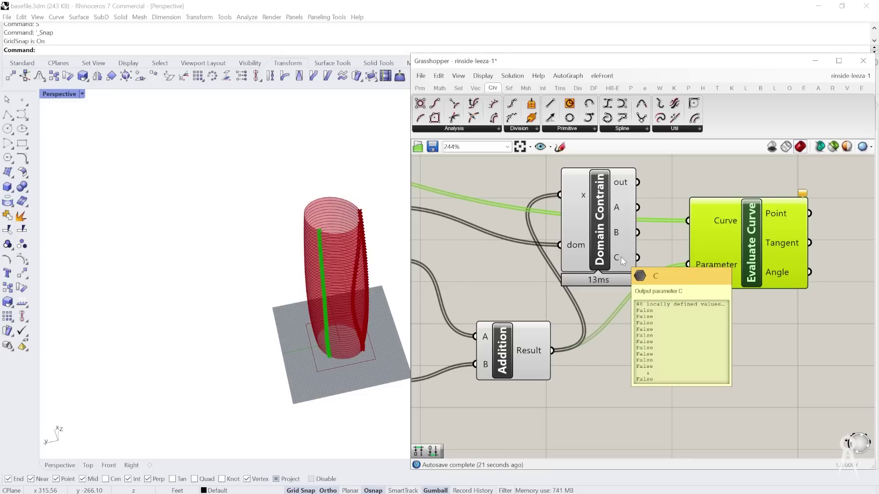
Step: Move the Domain Contrain component down beside the Addition Result and shift the upper Evaluate Curve slightly farther away
drag(606, 222, 648, 415)
scroll(556, 337, down, 2)
drag(697, 288, 714, 286)
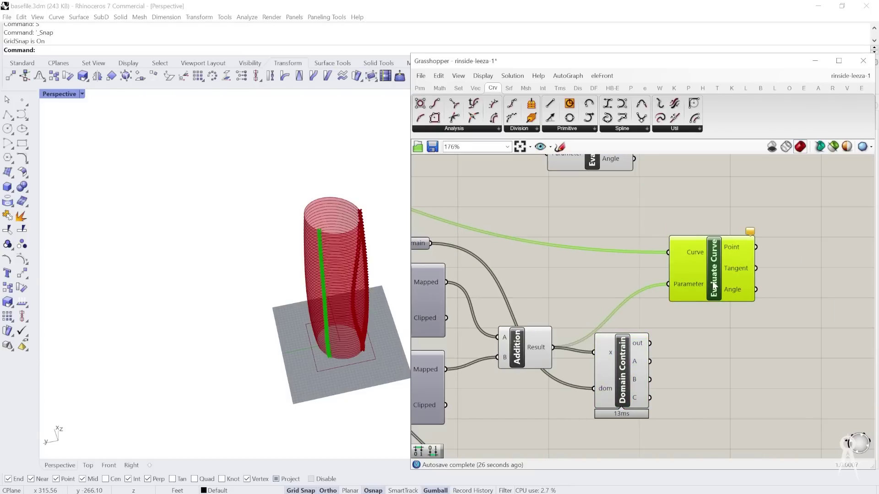
scroll(650, 344, up, 1)
Step: Connect the Domain Contrain's A output to the upper Evaluate Curve's Parameter input and review the points on the tower
drag(649, 365, 673, 275)
right_drag(311, 306, 197, 313)
scroll(329, 129, up, 5)
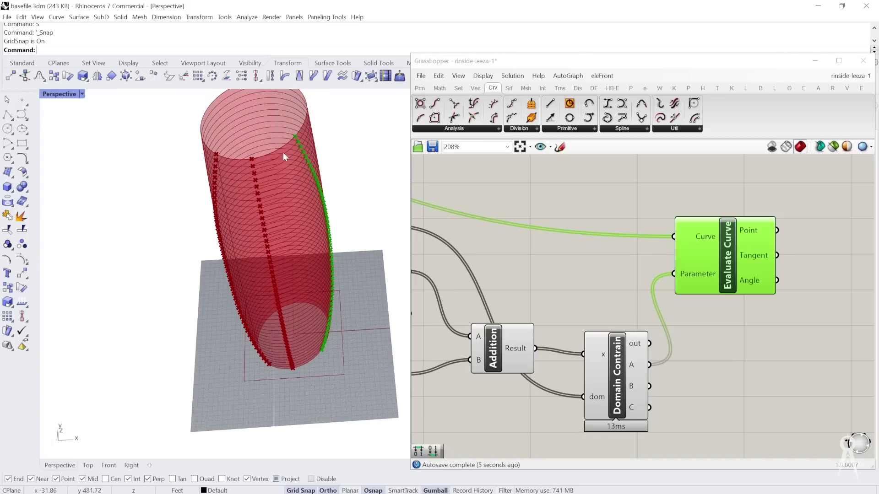
scroll(327, 185, down, 4)
scroll(316, 172, up, 4)
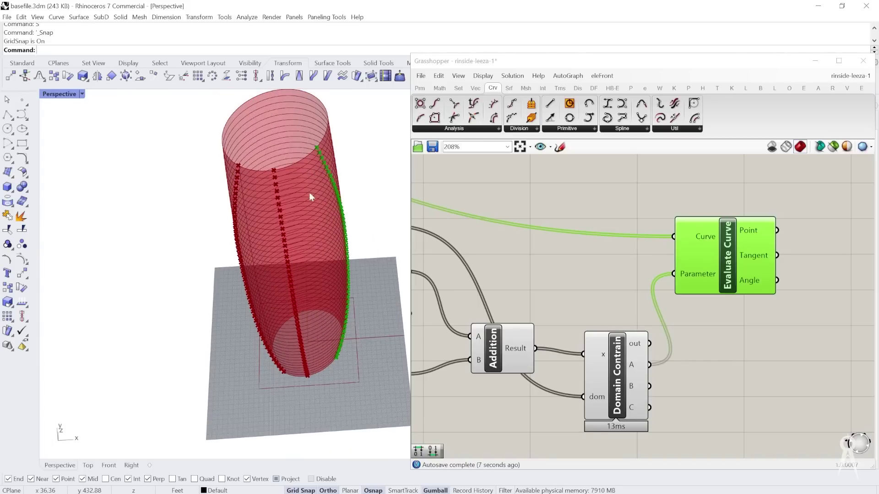
key(F9)
Step: Move the lower Evaluate Curve farther from its Remap Numbers to make room on the wire between them
scroll(662, 247, down, 2)
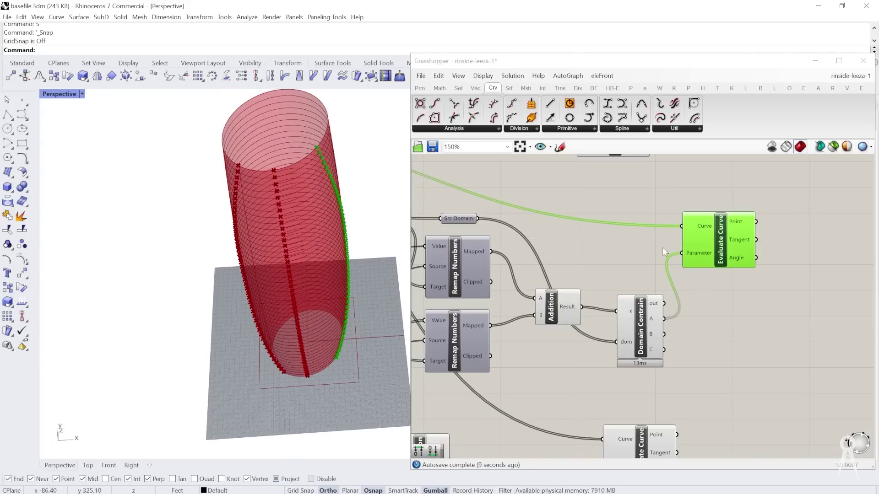
scroll(623, 331, down, 2)
scroll(577, 354, down, 2)
scroll(619, 393, up, 3)
drag(628, 349, 705, 344)
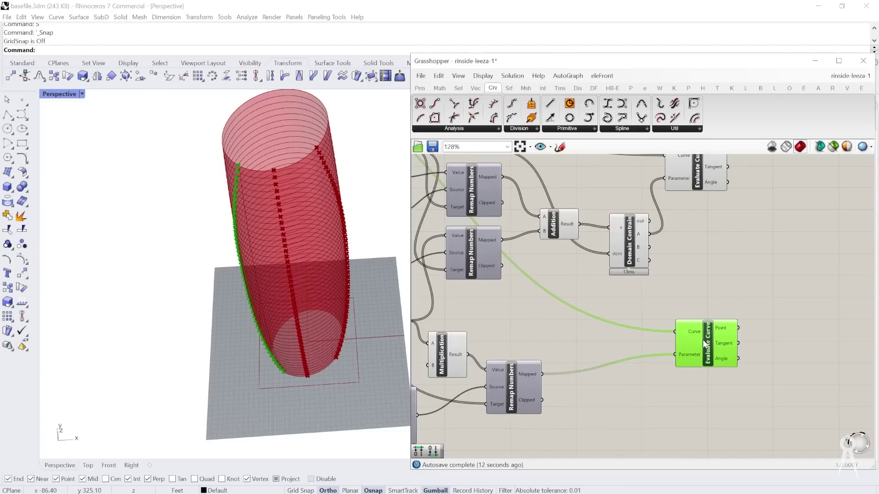
Step: Duplicate the Addition and Domain Constrain components together and place the copies below the originals, beside the lower Evaluate Curve
click(561, 235)
shift+click(626, 234)
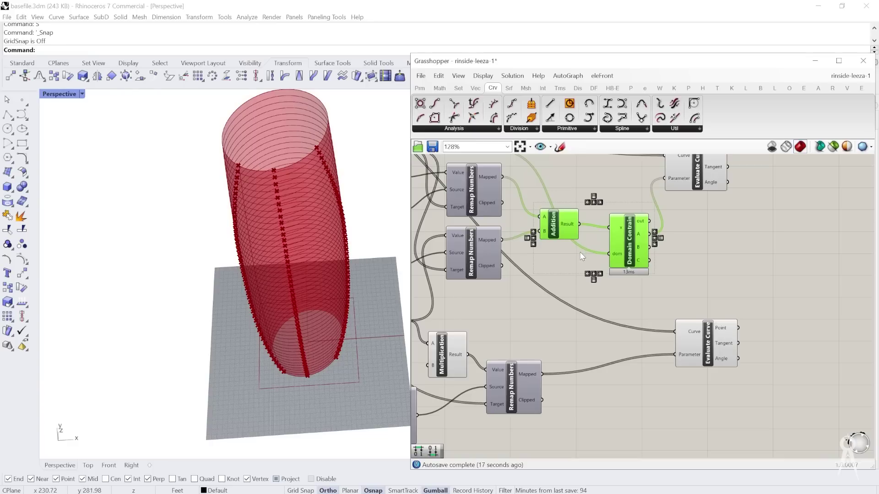
drag(631, 245, 634, 250)
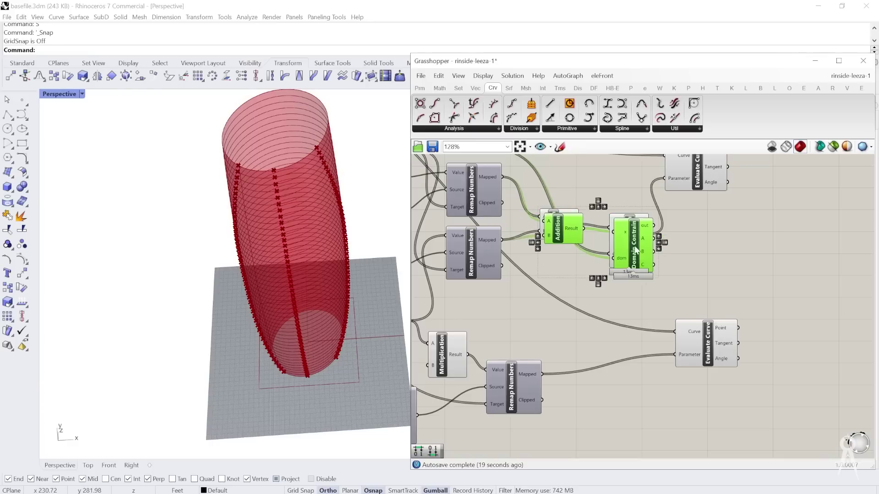
drag(626, 283, 628, 358)
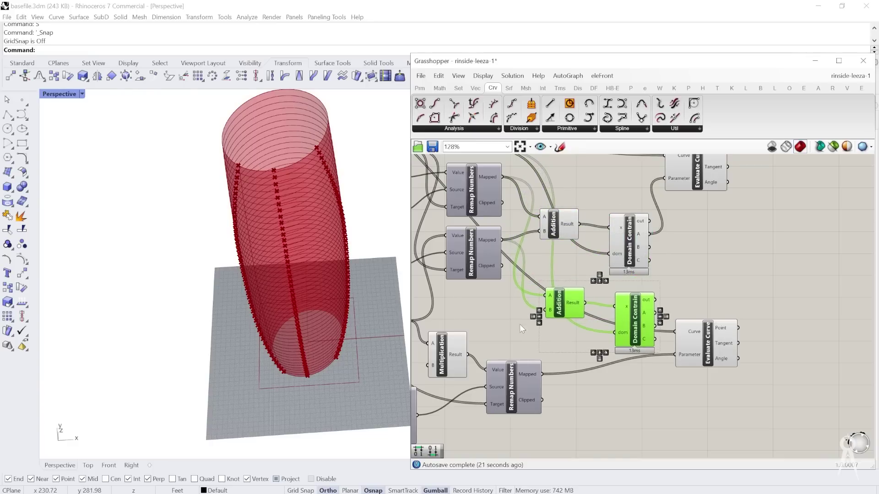
Step: Wire the lowest Remap Numbers' Mapped output to the copied Addition's B input, and the copied Domain Constrain's A output to the lower Evaluate Curve's Parameter
scroll(518, 343, up, 2)
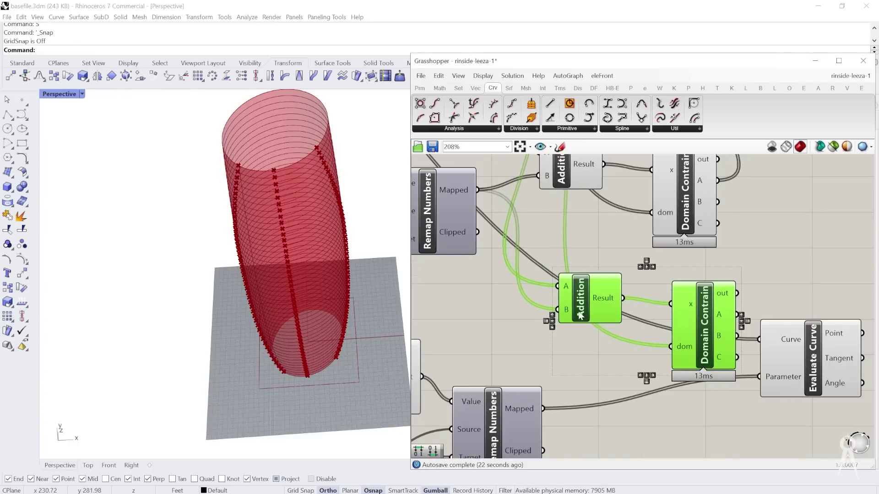
scroll(578, 346, down, 2)
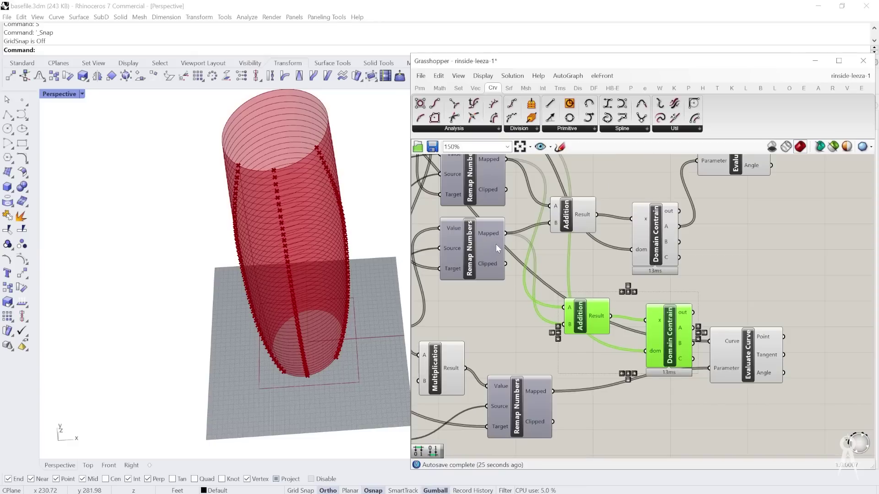
scroll(521, 340, up, 2)
drag(566, 412, 586, 319)
mouse_move(587, 319)
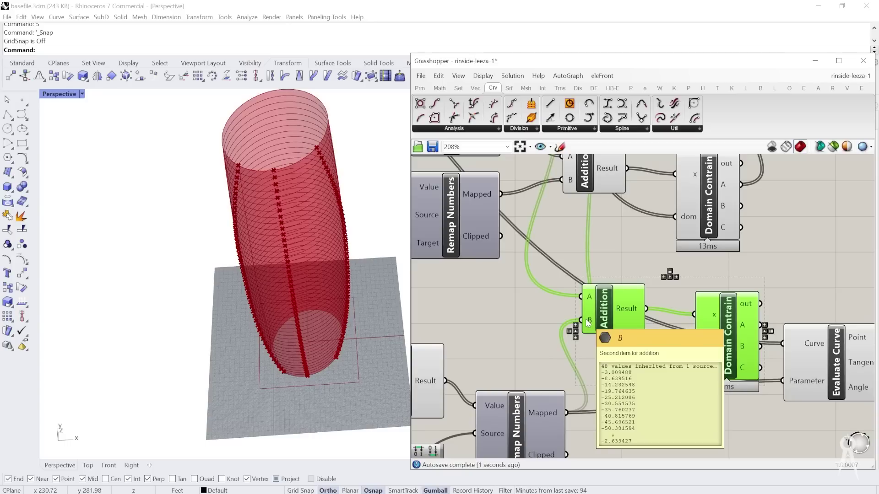
scroll(585, 288, down, 2)
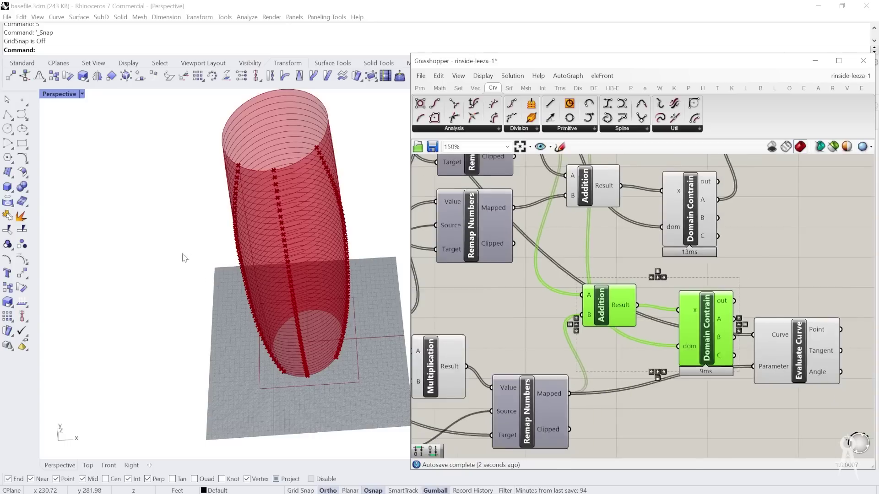
drag(741, 334, 770, 324)
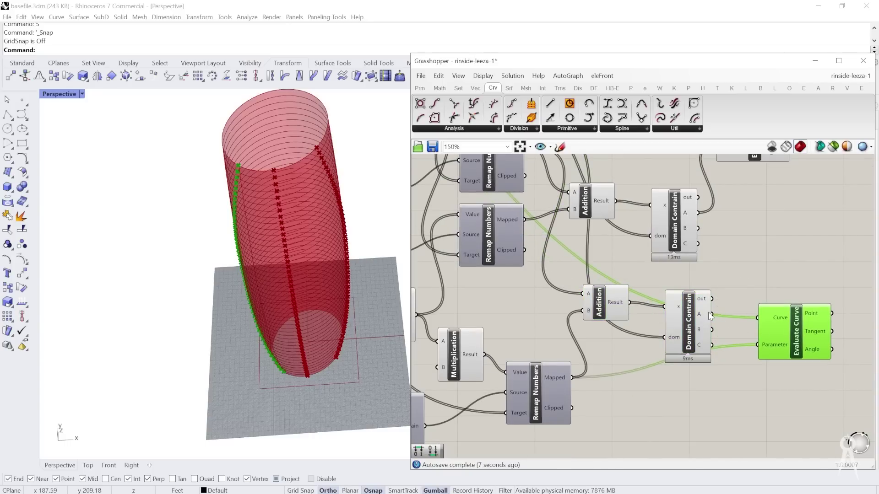
shift+drag(711, 314, 767, 345)
Step: Adjust the number slider feeding the top Remap Numbers' Value input to about 0.25
scroll(496, 285, down, 3)
right_drag(496, 285, 645, 306)
scroll(490, 202, up, 3)
scroll(489, 203, up, 3)
right_drag(508, 265, 532, 248)
scroll(823, 308, up, 2)
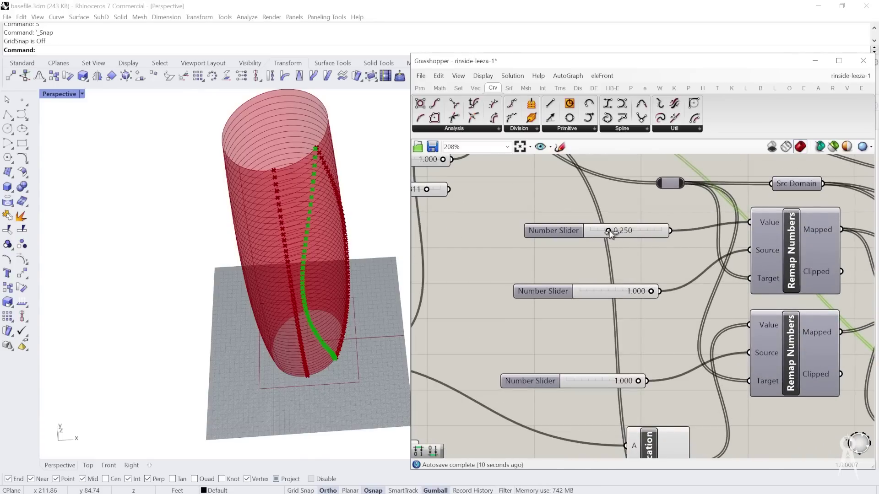
drag(624, 232, 609, 231)
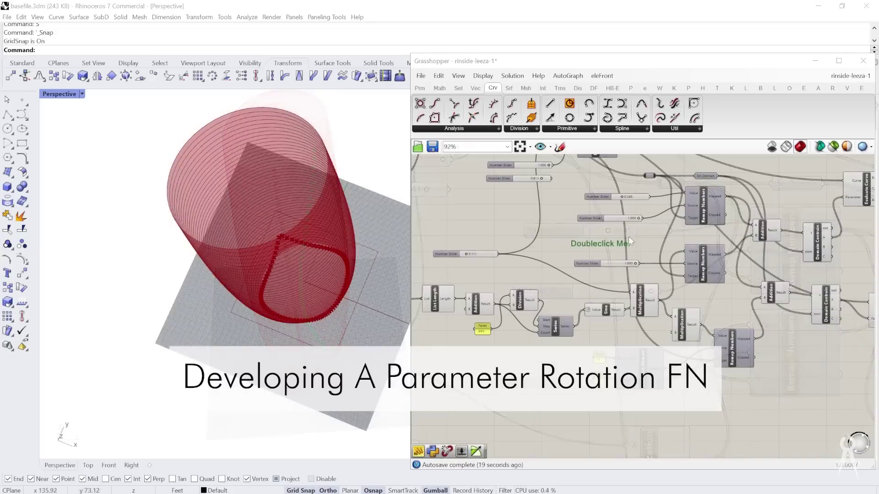
Step: Nudge the lowest Remap Numbers component into place and open up horizontal canvas space after the Remap Numbers components
right_click(555, 308)
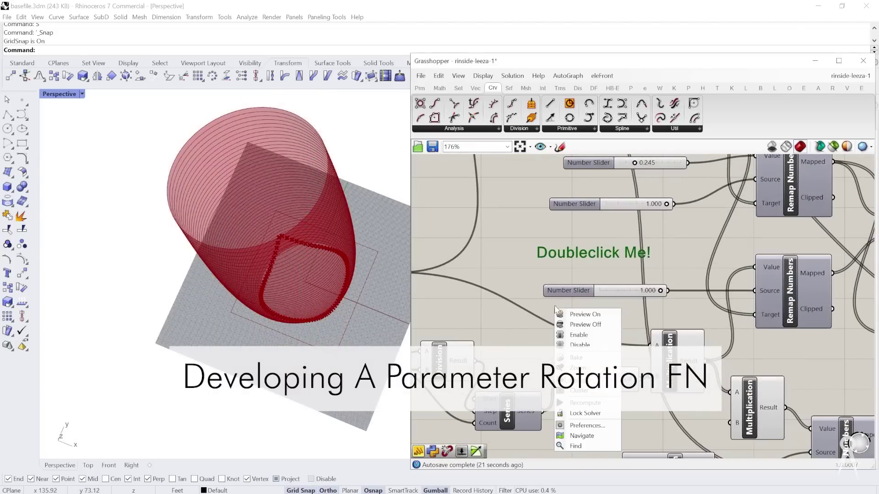
click(588, 270)
scroll(583, 243, down, 4)
scroll(595, 243, up, 2)
scroll(688, 275, down, 3)
scroll(725, 372, up, 3)
click(669, 303)
drag(747, 332, 737, 333)
scroll(680, 332, down, 3)
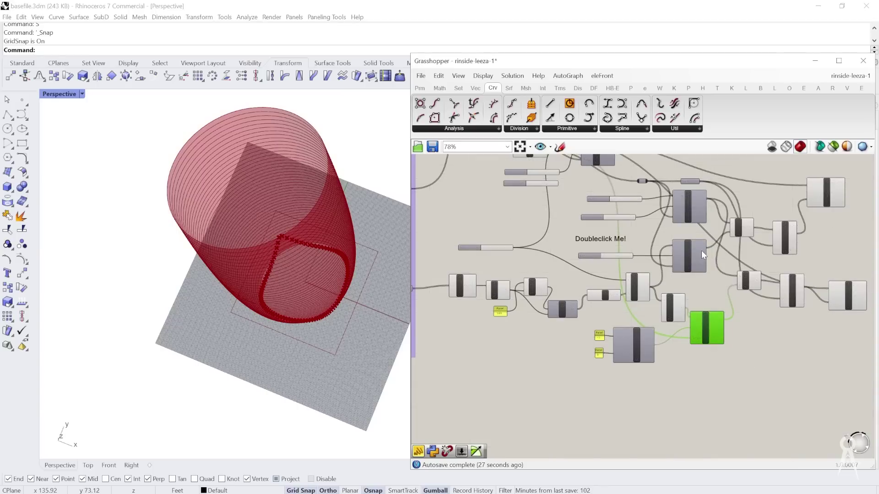
alt+drag(723, 268, 799, 268)
Step: Move the two upper Remap Numbers components together so they line up in a column with the lowest one
scroll(695, 238, up, 2)
click(692, 259)
shift+click(682, 196)
drag(686, 193, 709, 209)
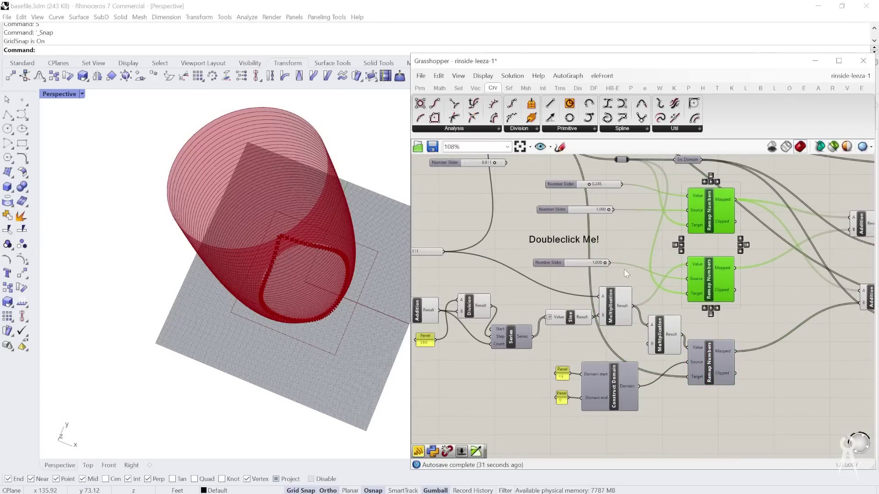
Step: Move the sine-function components with their slider and Remap Numbers down, separating them from the upper Remap Numbers group
scroll(624, 272, down, 2)
scroll(707, 355, down, 2)
drag(719, 384, 525, 263)
drag(703, 276, 703, 324)
Step: Tidy the upper sliders' placement and change the "Doubleclick Me!" scribble text to "ROTATE FN"
scroll(682, 319, up, 5)
click(551, 206)
drag(557, 172, 565, 170)
mouse_move(565, 286)
right_down()
mouse_move(565, 356)
mouse_move(599, 200)
mouse_move(614, 332)
right_up()
double_click(605, 296)
text(ROTATE )
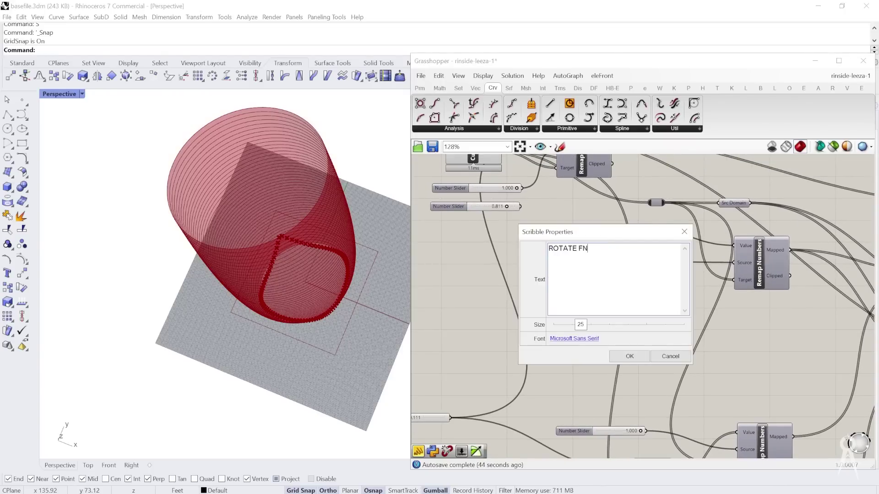
text(FN)
click(629, 356)
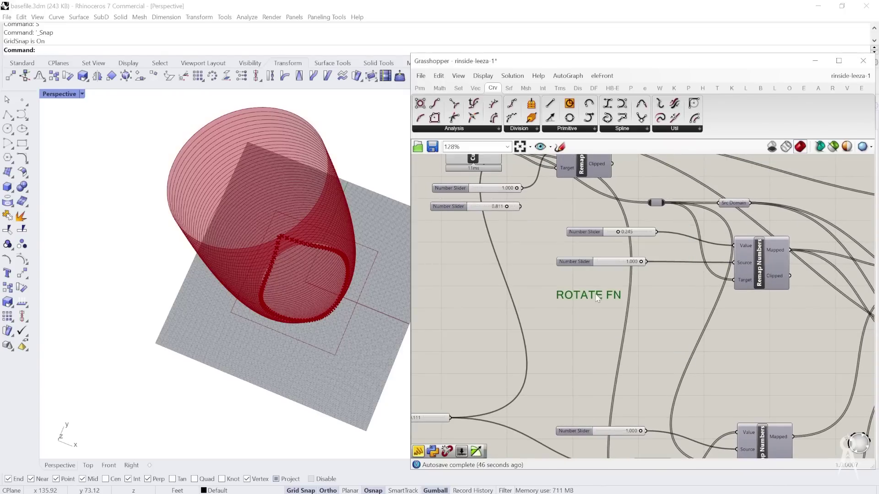
Step: Copy the ROTATE FN label above the lower number slider and change the copy's text to "SINE FN"
drag(597, 303, 594, 400)
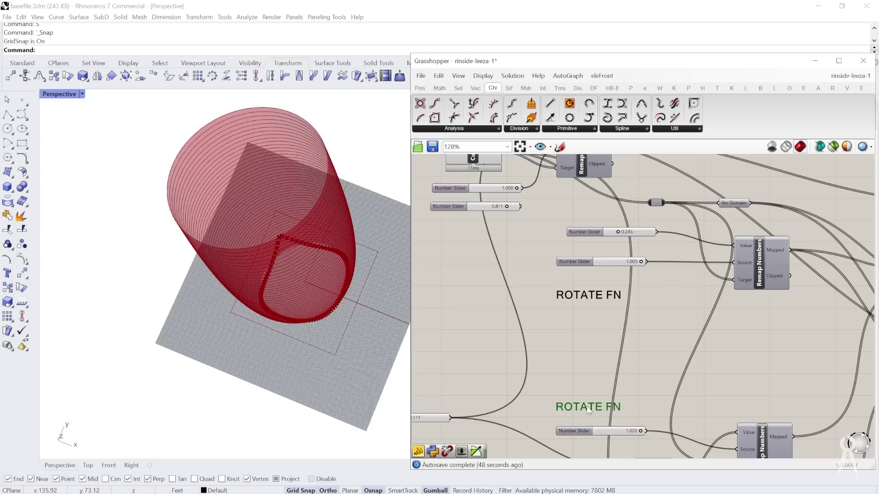
double_click(588, 409)
key(Left)
key(ctrl+shift+Right)
text(SNI)
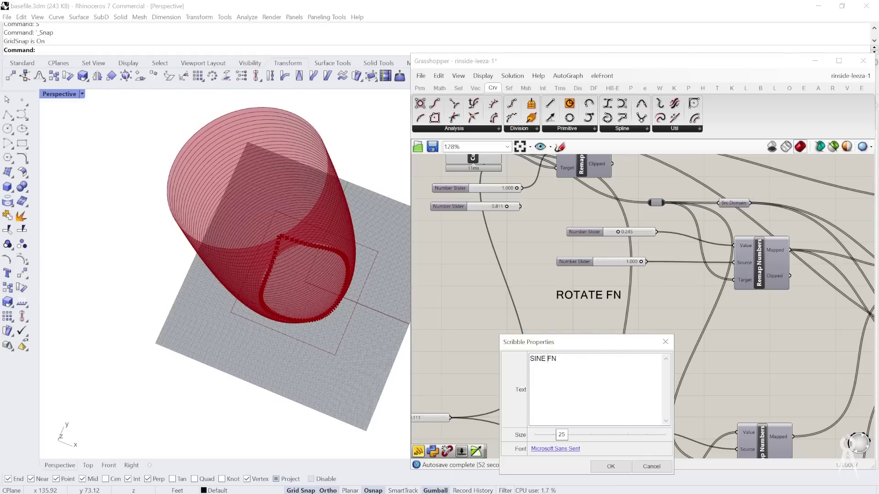
click(608, 466)
Step: Arrange the ROTATE FN label and its two number sliders so the sliders sit stacked beneath the label
scroll(606, 250, down, 3)
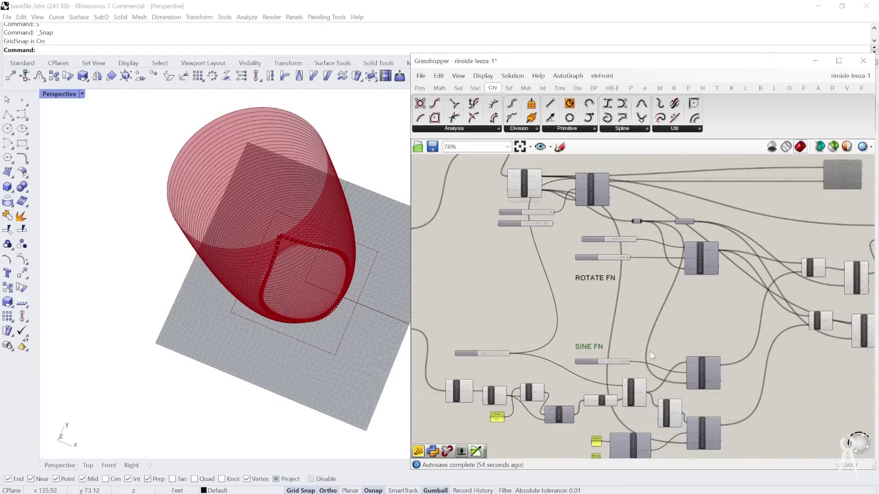
scroll(599, 269, up, 4)
mouse_move(595, 298)
mouse_down()
mouse_move(596, 191)
mouse_move(580, 225)
mouse_up()
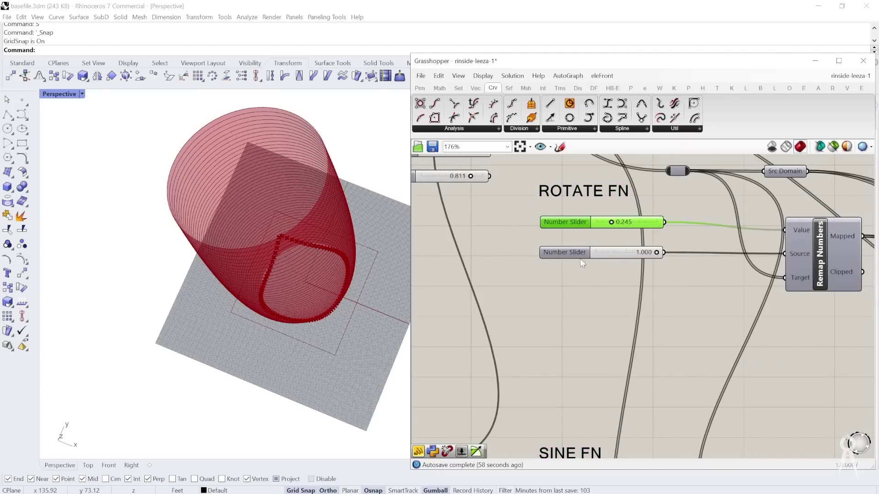
Step: Add an Addition component below the ROTATE FN number sliders
double_click(626, 291)
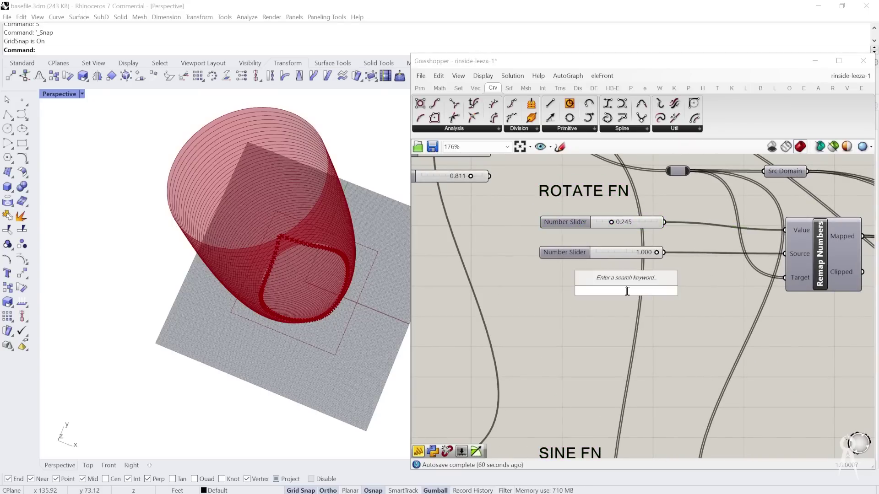
text(gra)
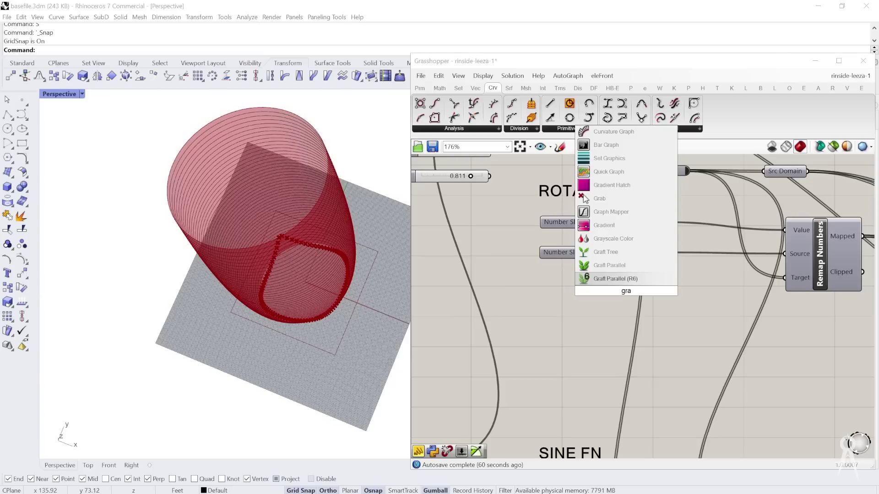
key(BackSpace)
key(BackSpace)
key(BackSpace)
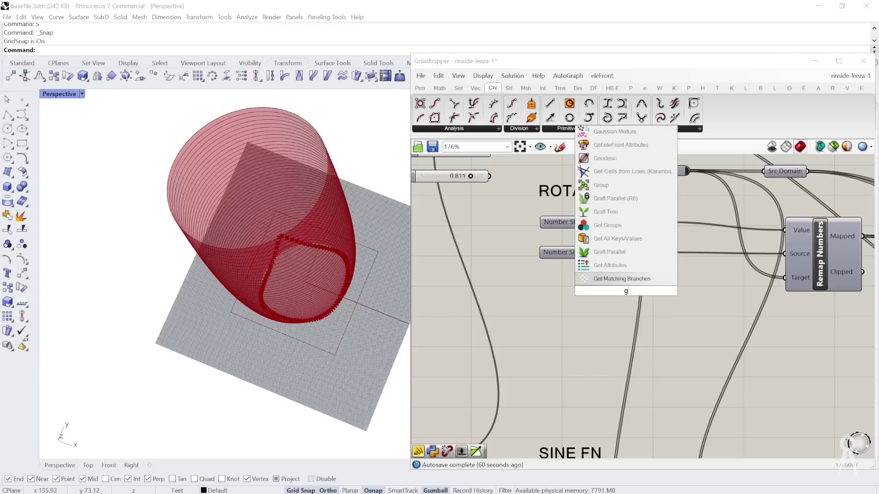
text(+)
key(Return)
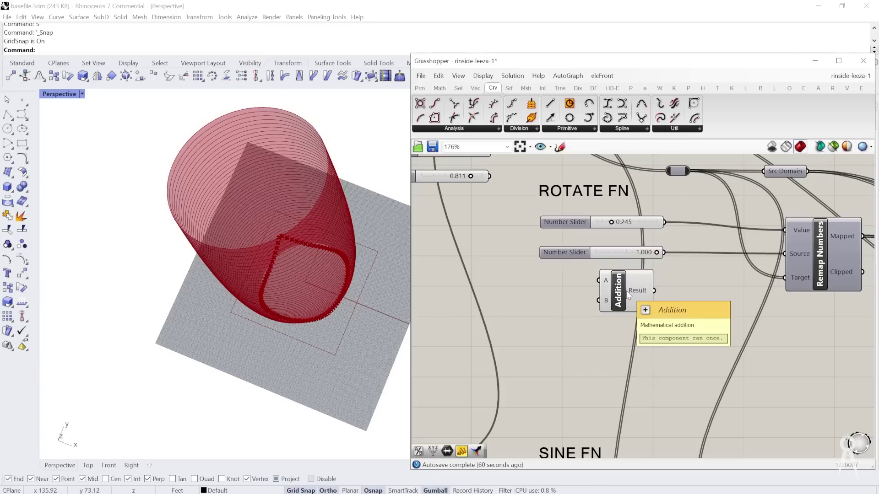
Step: Set the new Addition component's B input to a fixed value of .5
scroll(626, 290, up, 1)
right_click(604, 308)
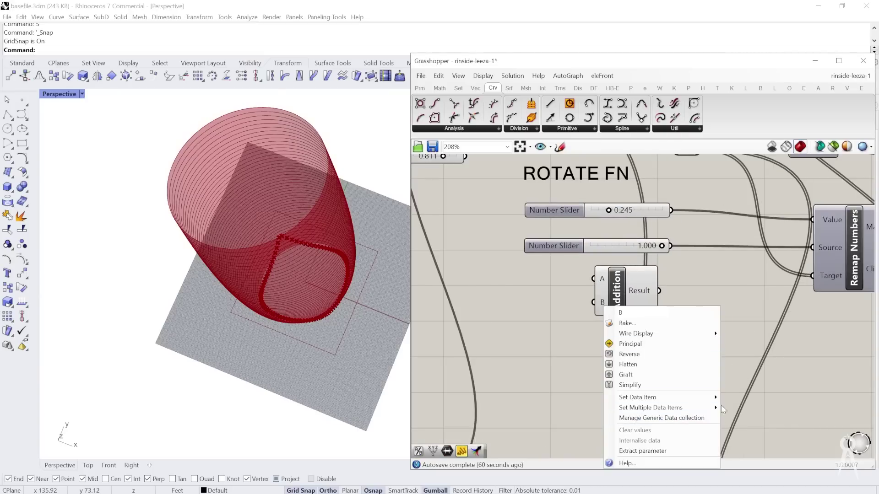
mouse_move(712, 401)
click(748, 399)
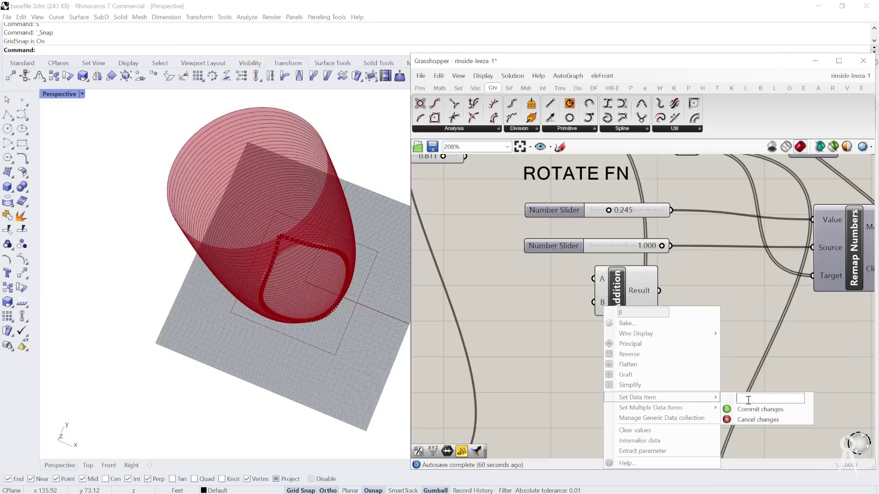
text(.5)
click(758, 409)
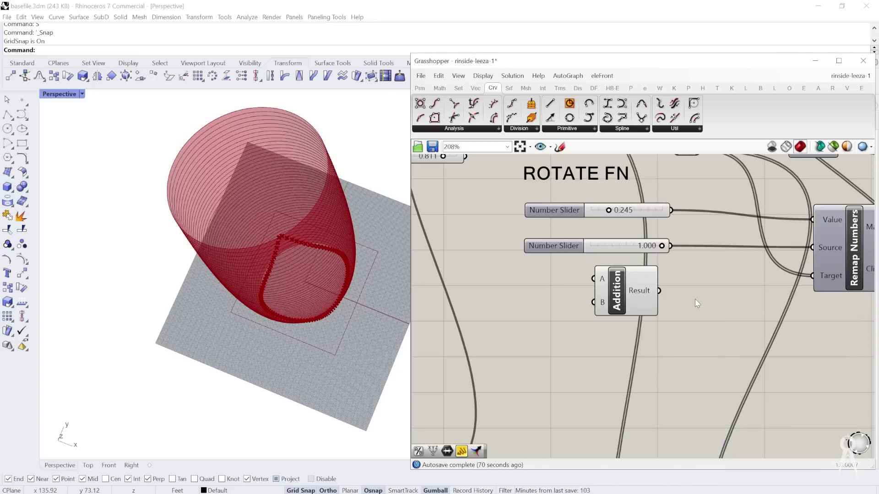
Step: Spread out the ROTATE FN sliders and the Addition component, and connect the 0.245 slider to the Addition's A input
drag(626, 252, 613, 319)
drag(628, 288, 659, 247)
drag(606, 216, 530, 225)
drag(594, 224, 640, 237)
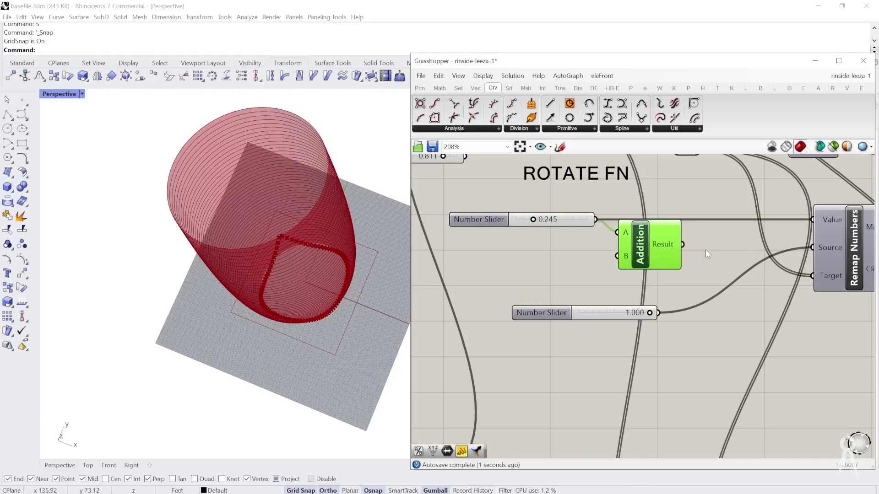
Step: Add a Merge component between the Addition and Remap Numbers, and connect the Addition's Result to its second data input
click(709, 250)
double_click(710, 250)
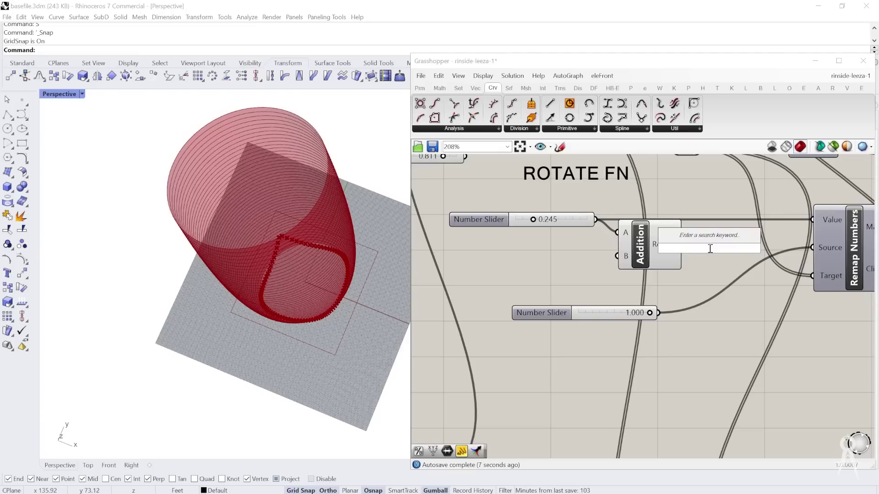
text(merge)
key(Return)
scroll(707, 254, down, 3)
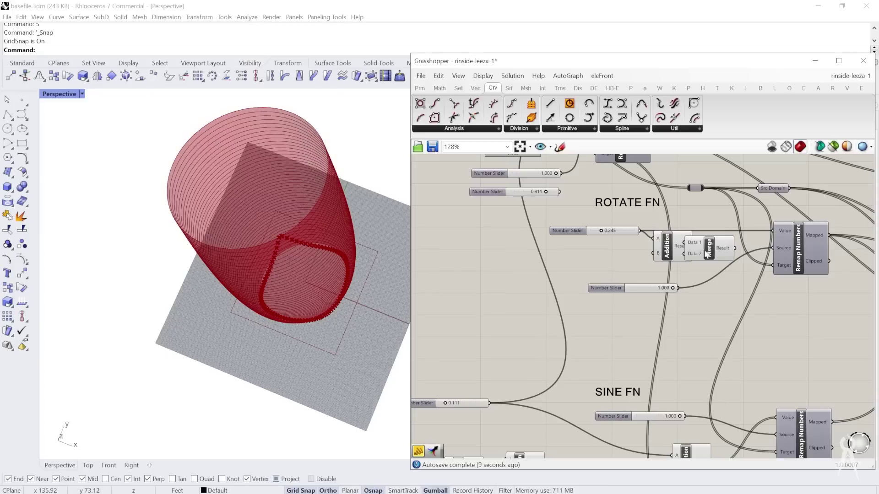
scroll(586, 246, up, 4)
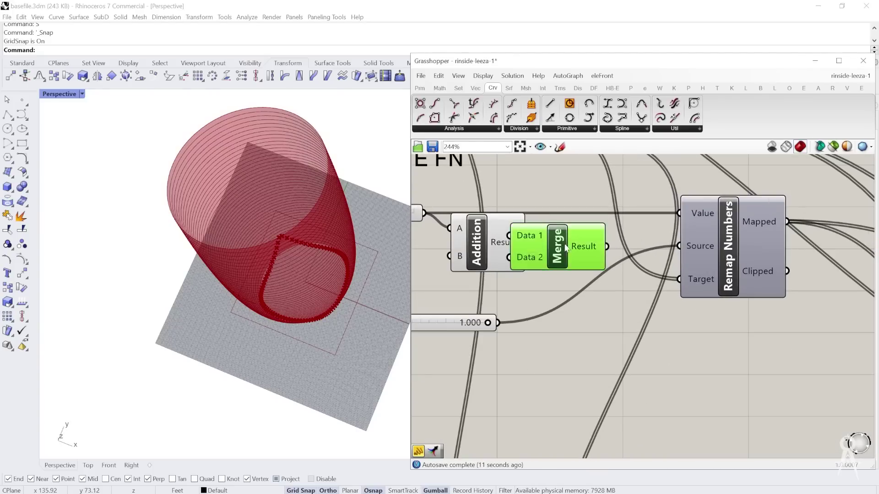
drag(710, 251, 732, 240)
drag(524, 242, 549, 237)
scroll(526, 247, down, 3)
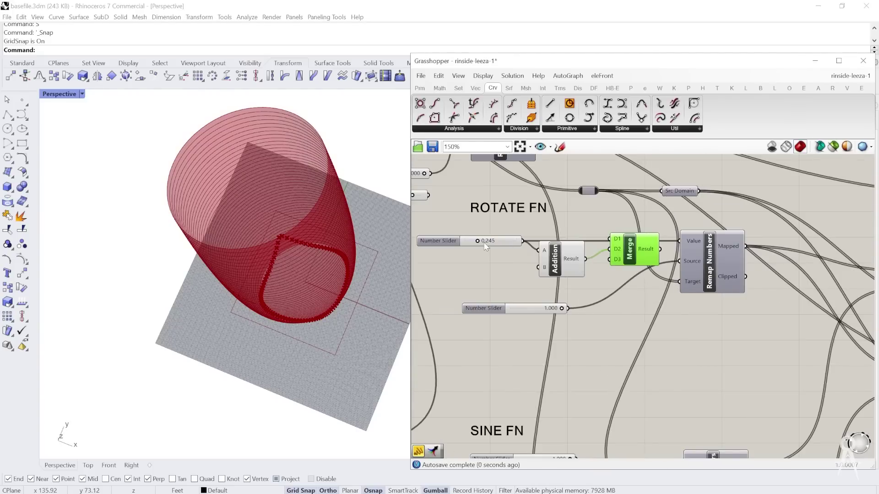
Step: Set the maximum value of the upper ROTATE FN slider to .5
scroll(501, 249, up, 3)
right_click(490, 241)
mouse_move(560, 303)
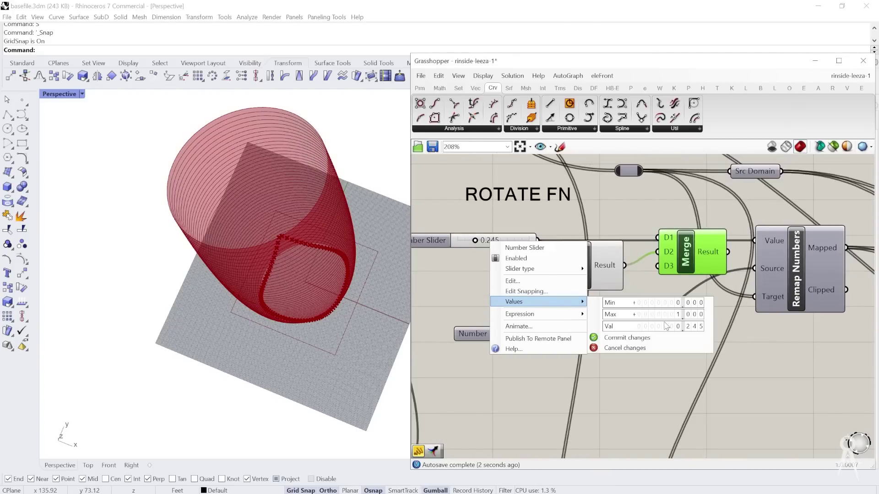
double_click(681, 315)
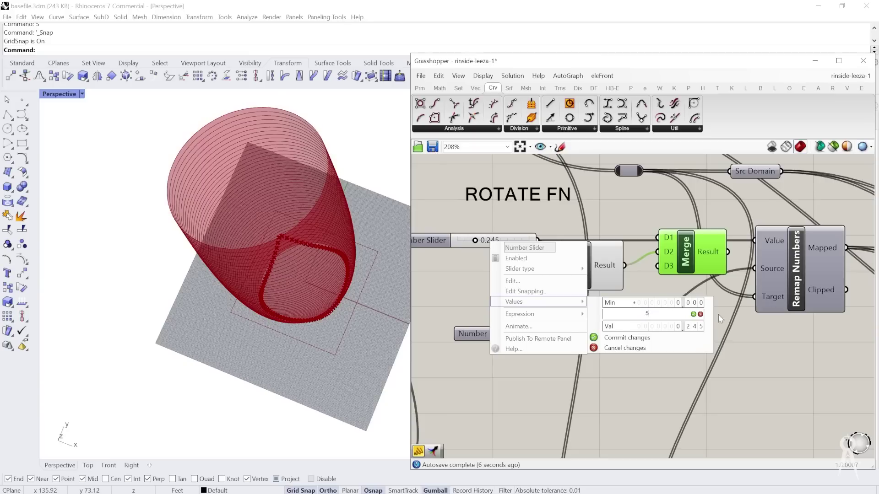
click(628, 339)
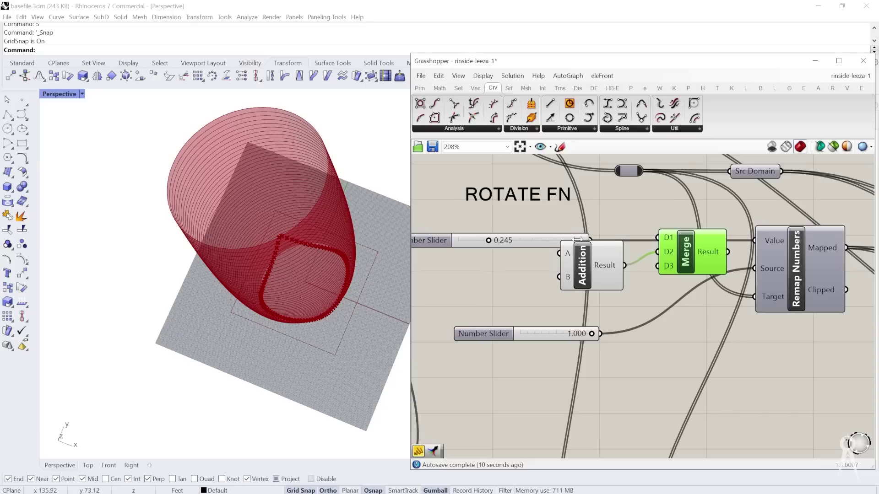
Step: Connect the upper ROTATE FN slider to the Merge's first data input and graft the Merge's Result output
drag(538, 240, 657, 238)
scroll(600, 266, up, 2)
right_click(654, 262)
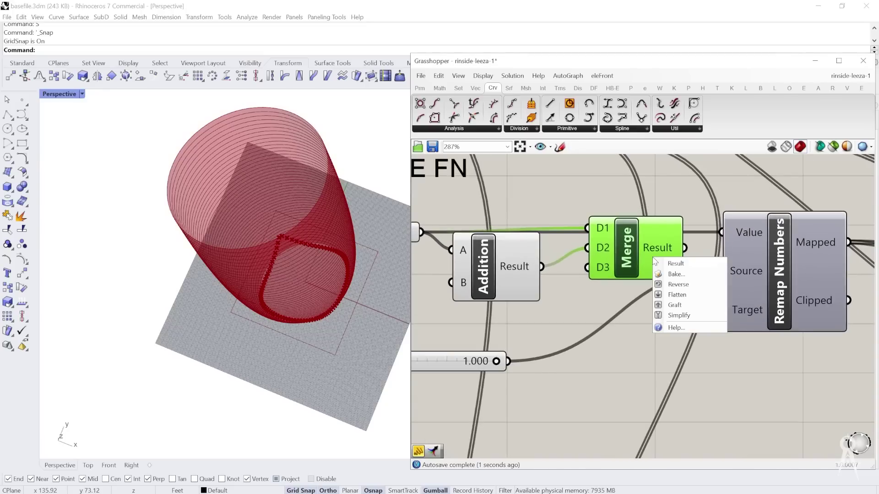
click(674, 304)
Step: Replace the slider feeding the ROTATE FN Remap Numbers' Value input with the grafted Merge Result
scroll(674, 305, down, 3)
scroll(548, 259, up, 3)
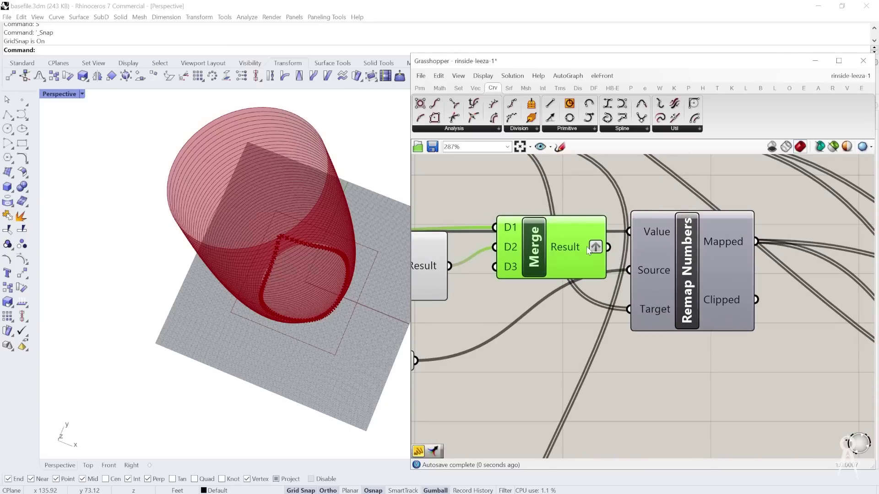
mouse_move(548, 253)
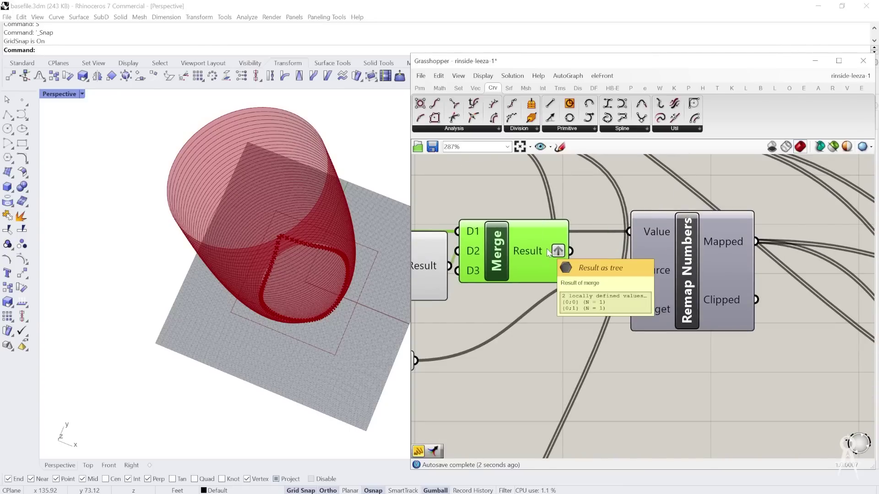
drag(578, 252, 625, 245)
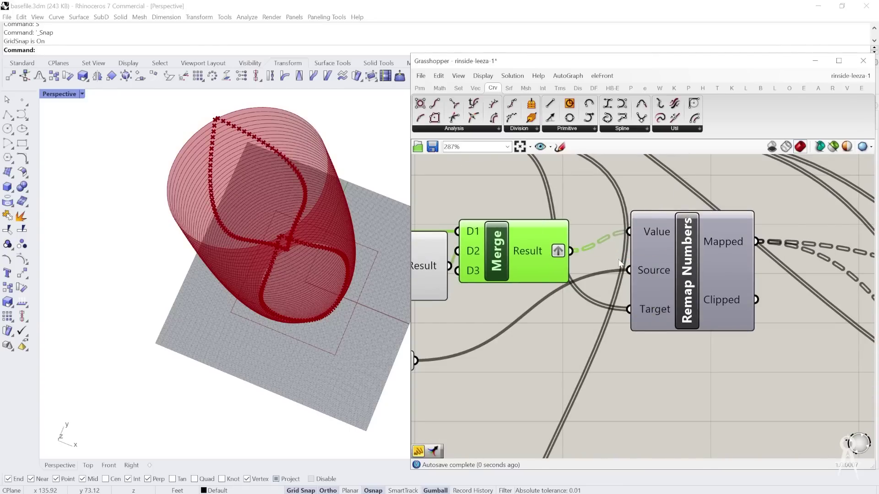
Step: Set the upper ROTATE FN slider to 0.302 and turn grid snap off in Rhino
scroll(203, 218, down, 6)
right_drag(274, 181, 277, 213)
scroll(638, 239, down, 3)
scroll(491, 267, up, 2)
right_drag(492, 270, 625, 273)
mouse_move(495, 224)
mouse_down()
mouse_move(485, 221)
mouse_move(495, 220)
mouse_up()
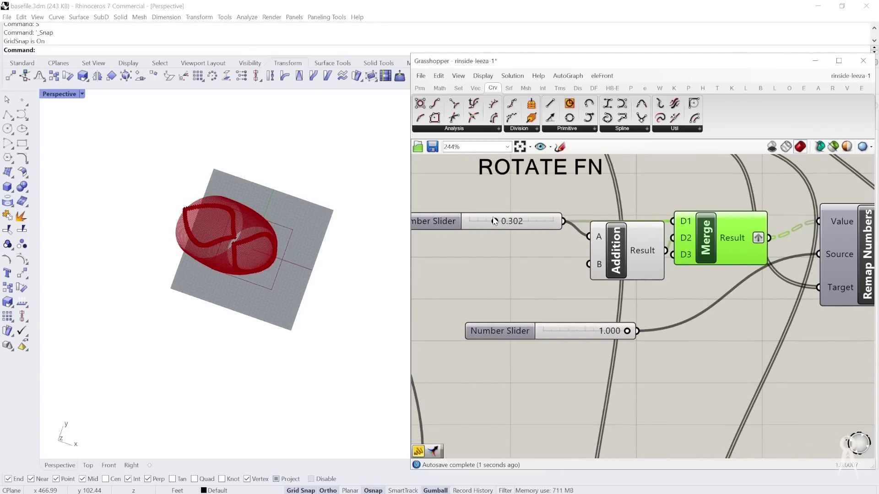
right_drag(186, 275, 187, 222)
key(F9)
right_drag(303, 286, 235, 211)
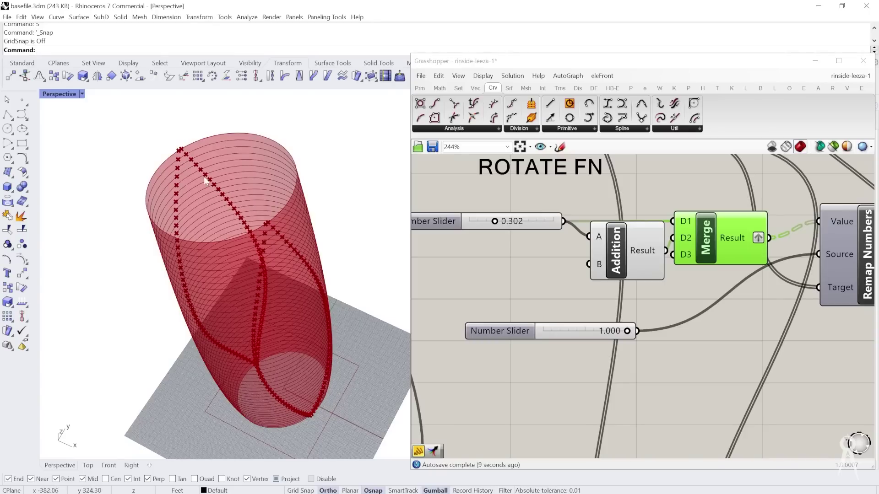
Step: Try the SINE FN slider at 0.754 and return it to 1.000
scroll(687, 253, down, 8)
scroll(617, 341, up, 6)
right_drag(627, 364, 580, 312)
right_click(499, 366)
scroll(599, 261, up, 3)
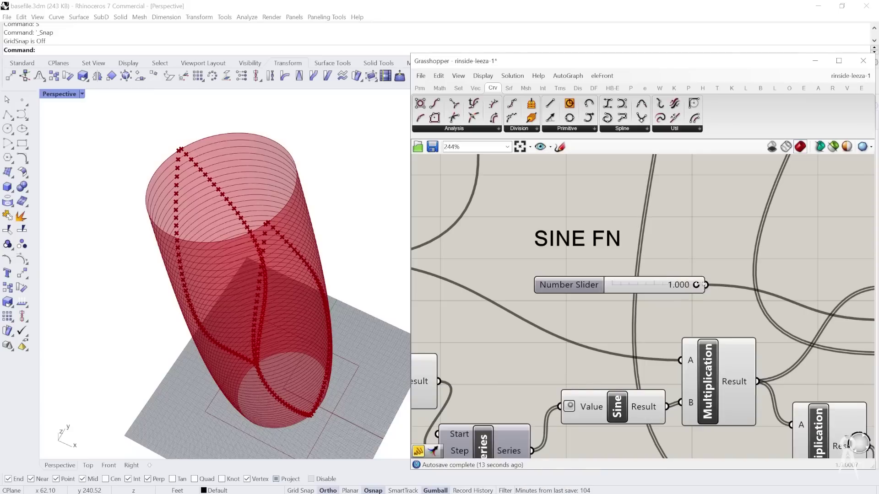
drag(696, 286, 675, 286)
scroll(686, 288, down, 2)
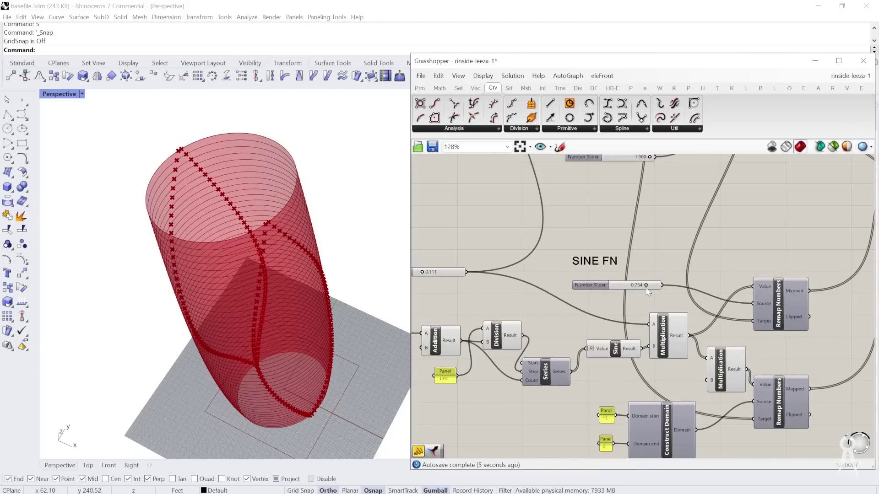
drag(623, 283, 642, 284)
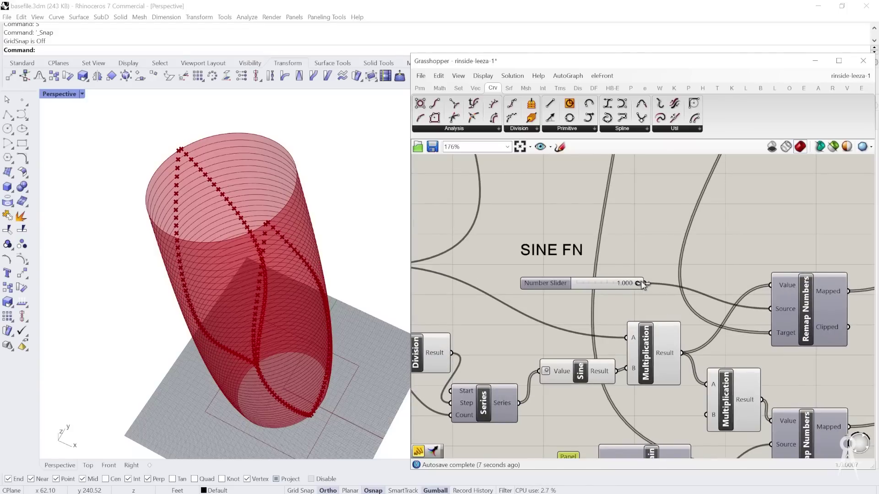
Step: Examine the SINE FN chain from List Length, Addition and Division through to the Multiplication components
scroll(671, 349, down, 4)
right_click(686, 319)
click(664, 387)
scroll(671, 321, up, 4)
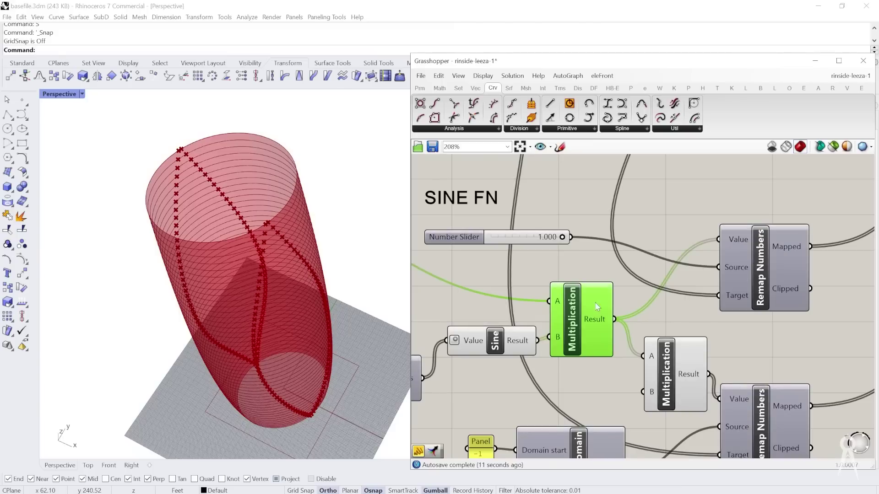
scroll(567, 305, down, 4)
scroll(443, 309, up, 3)
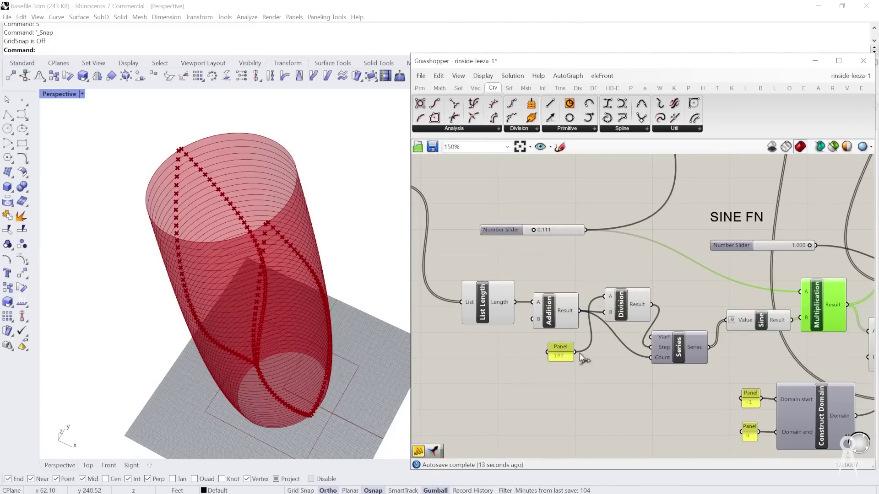
scroll(563, 355, up, 3)
scroll(575, 292, down, 2)
right_drag(728, 337, 532, 334)
right_click(532, 334)
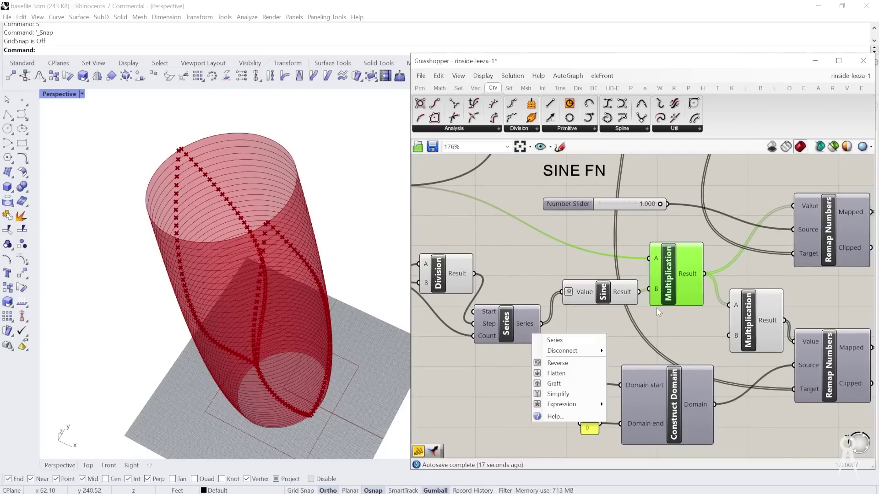
click(672, 323)
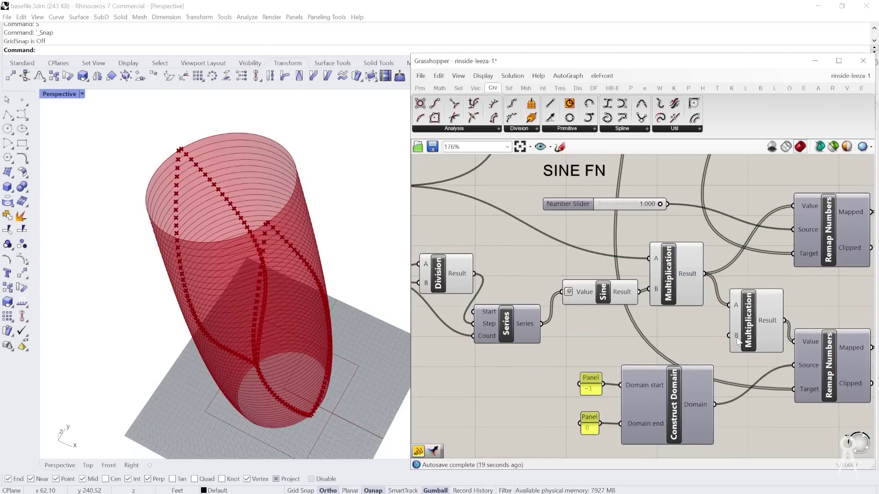
Step: Inspect how the Series and Sine outputs feed the SINE FN Multiplication components and the two Remap Numbers
mouse_move(736, 336)
right_click(739, 235)
right_drag(644, 266, 630, 271)
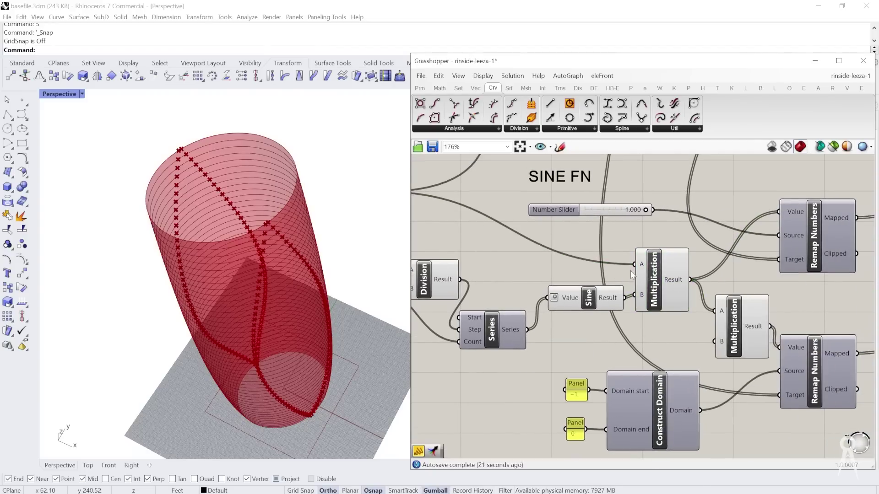
right_click(630, 238)
scroll(748, 184, up, 1)
click(747, 184)
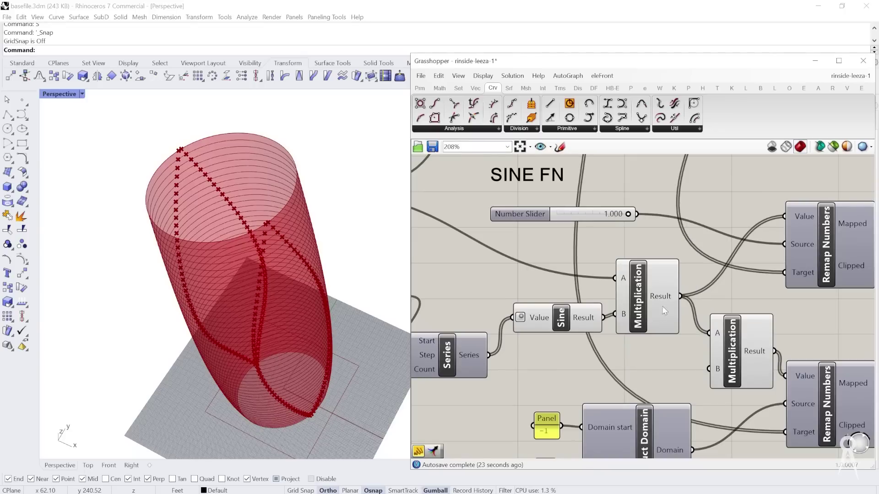
scroll(741, 220, down, 3)
scroll(582, 300, up, 3)
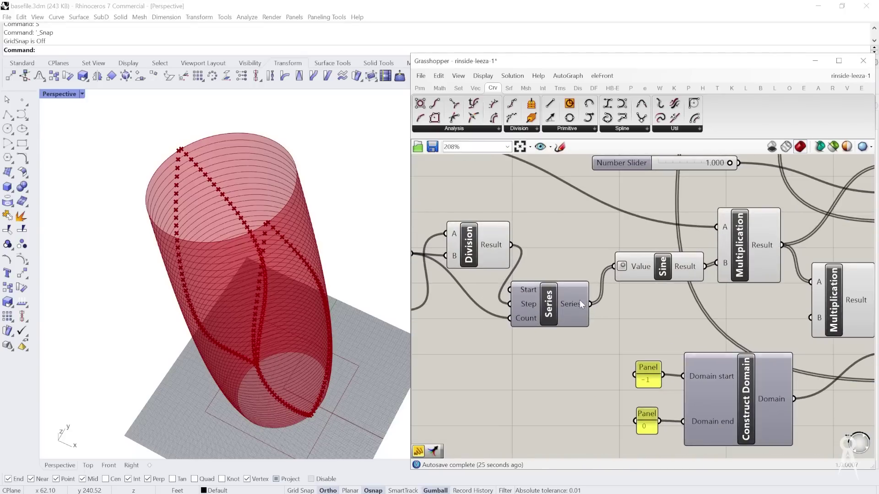
mouse_move(579, 300)
scroll(581, 304, down, 3)
scroll(642, 291, up, 4)
click(643, 291)
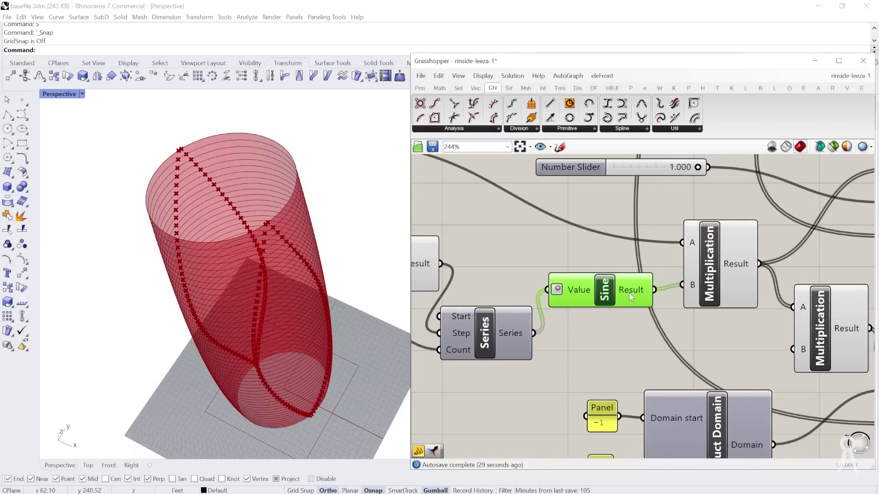
Step: Move the slider feeding the sine Multiplication's A input down to just above the List Length and Addition components
scroll(629, 293, down, 4)
scroll(586, 257, up, 2)
drag(584, 256, 599, 306)
scroll(599, 306, down, 3)
scroll(601, 297, up, 3)
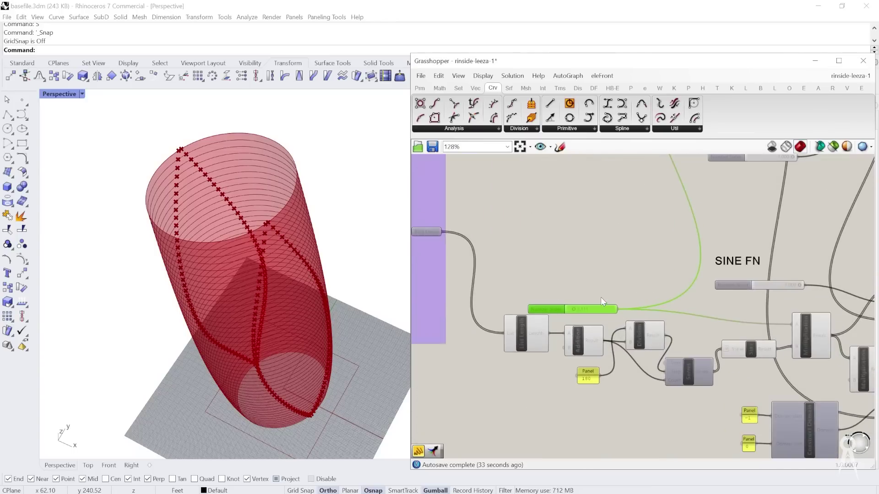
Step: Set the slider feeding the first sine Multiplication's A input to 0.074
scroll(591, 292, up, 2)
drag(573, 287, 572, 287)
scroll(545, 231, down, 4)
scroll(784, 273, up, 4)
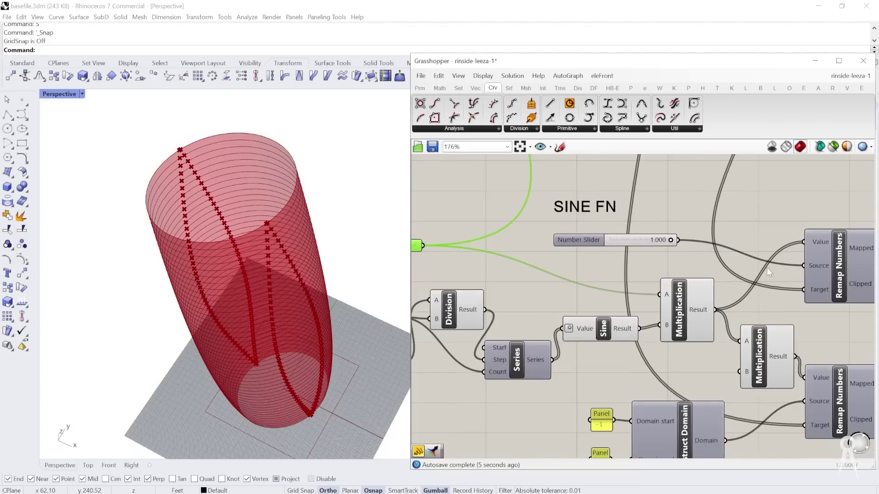
scroll(675, 246, down, 4)
scroll(491, 219, up, 5)
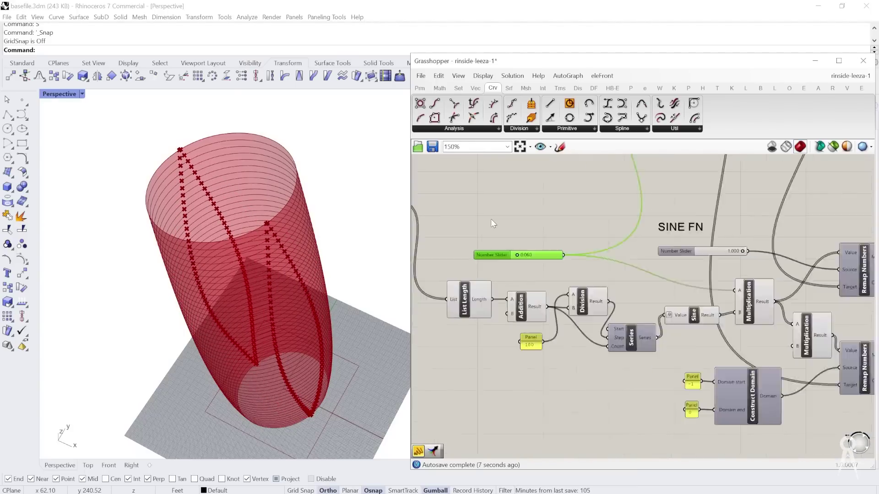
drag(531, 278, 535, 277)
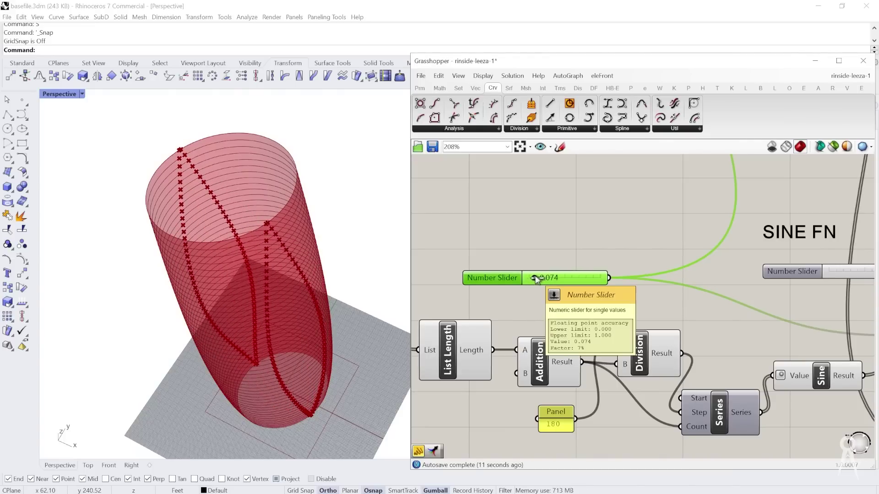
Step: Examine the rows of evaluated points on the tower together with the ROTATE FN and SINE FN component groups
scroll(255, 211, up, 5)
scroll(254, 212, up, 3)
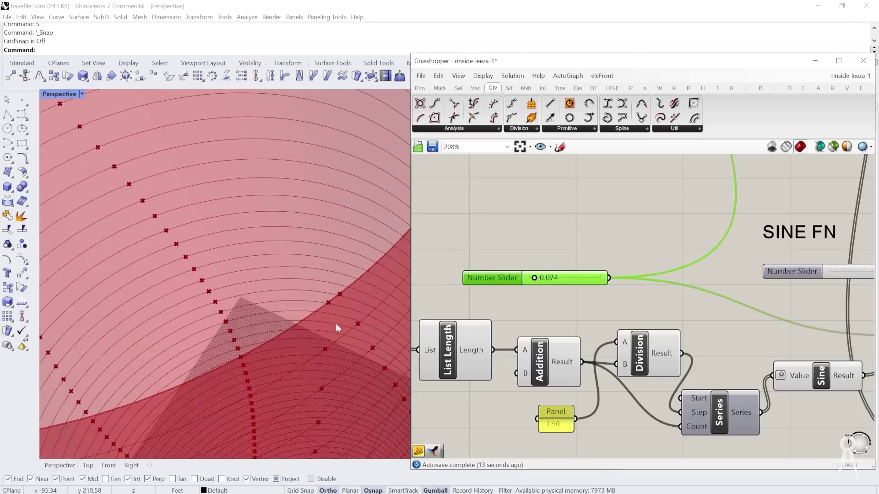
scroll(614, 254, down, 6)
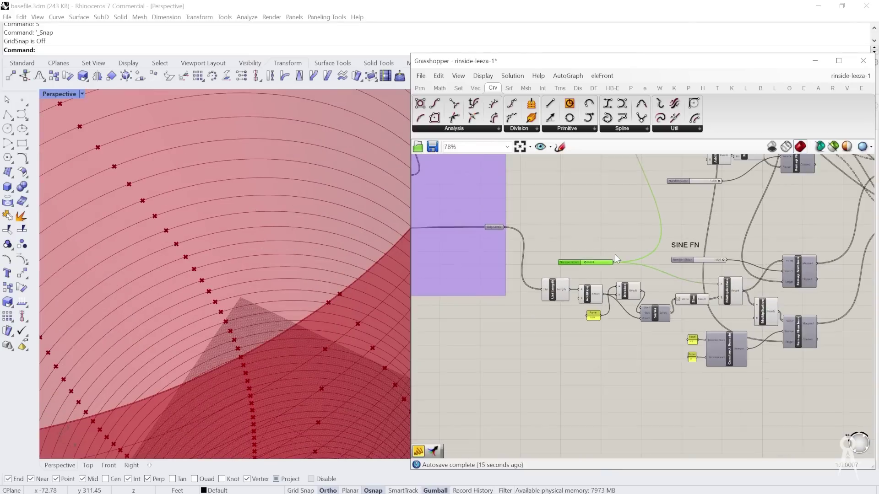
scroll(243, 221, down, 8)
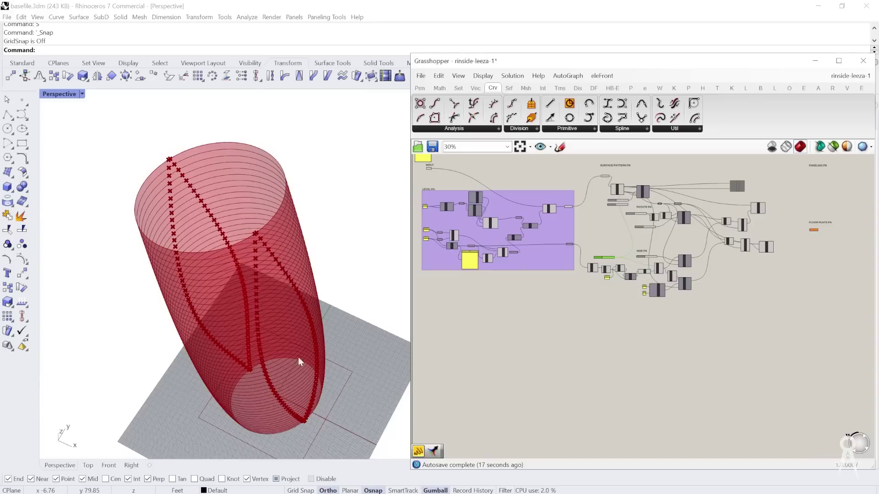
right_drag(652, 257, 554, 294)
scroll(537, 281, up, 2)
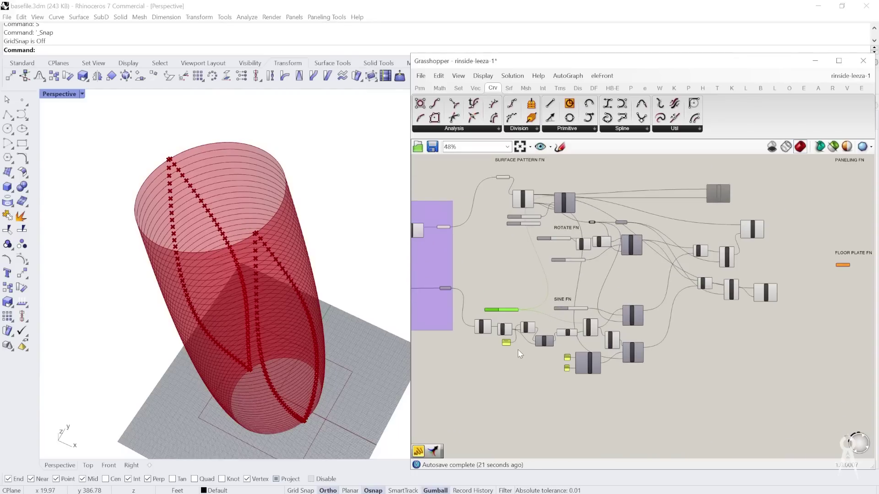
scroll(518, 349, down, 2)
scroll(545, 331, up, 5)
scroll(551, 276, down, 2)
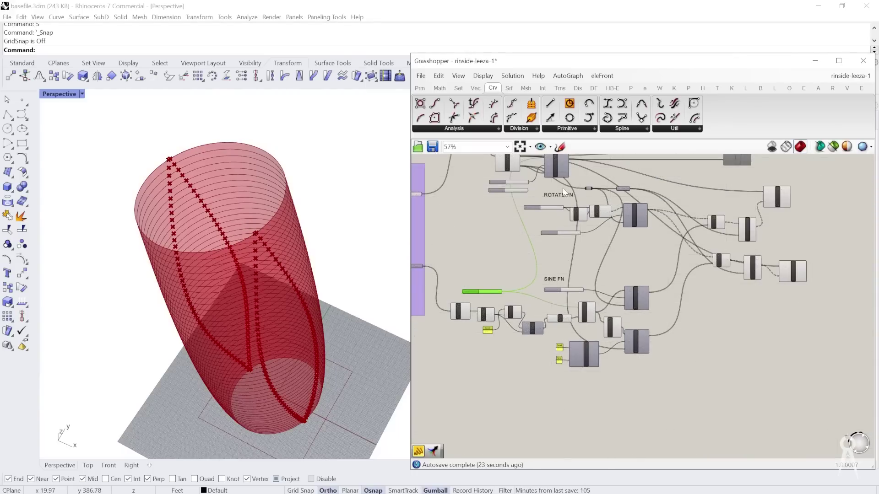
scroll(562, 189, down, 3)
scroll(558, 280, up, 4)
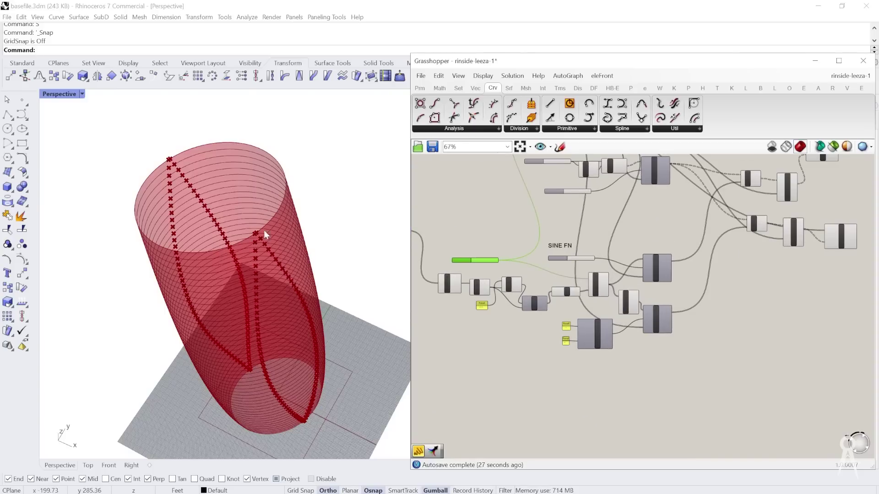
scroll(616, 297, down, 3)
scroll(589, 286, up, 3)
right_drag(620, 287, 519, 383)
right_click(520, 383)
scroll(737, 204, up, 2)
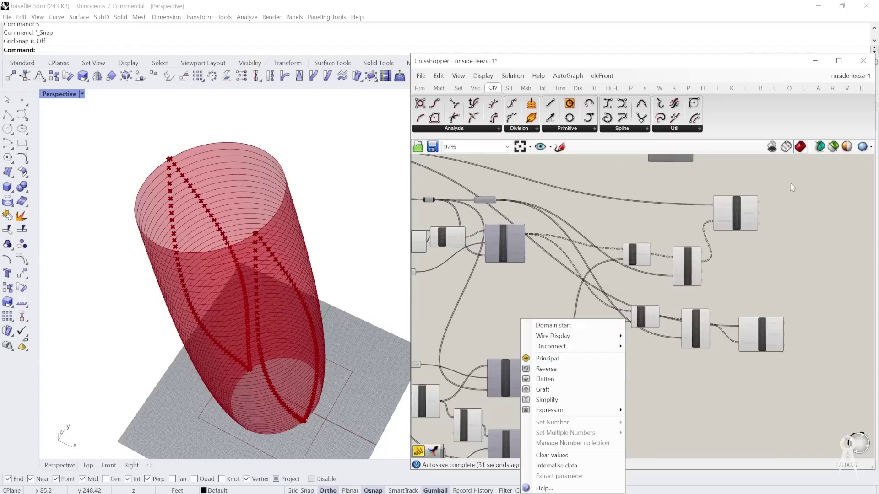
Step: Select the upper Evaluate Curve component to examine its points on the tower, and check the lower SINE FN Remap Numbers' Mapped output
click(759, 223)
scroll(759, 224, down, 3)
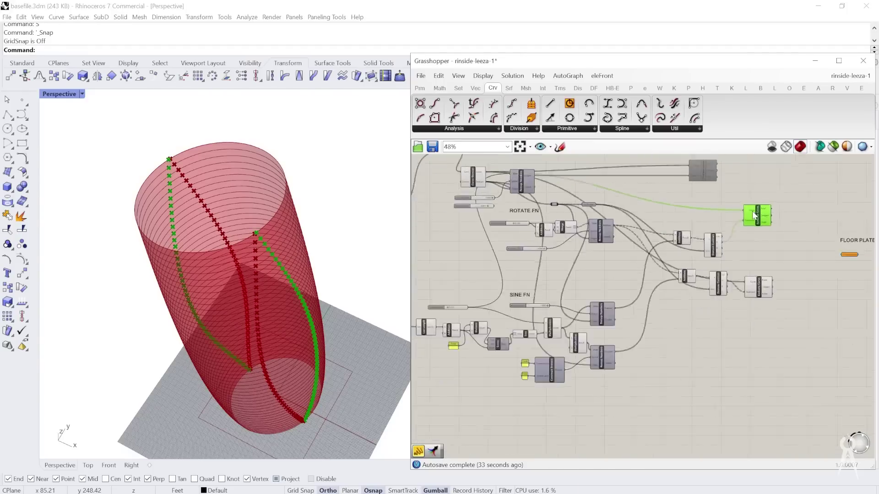
scroll(765, 205, up, 2)
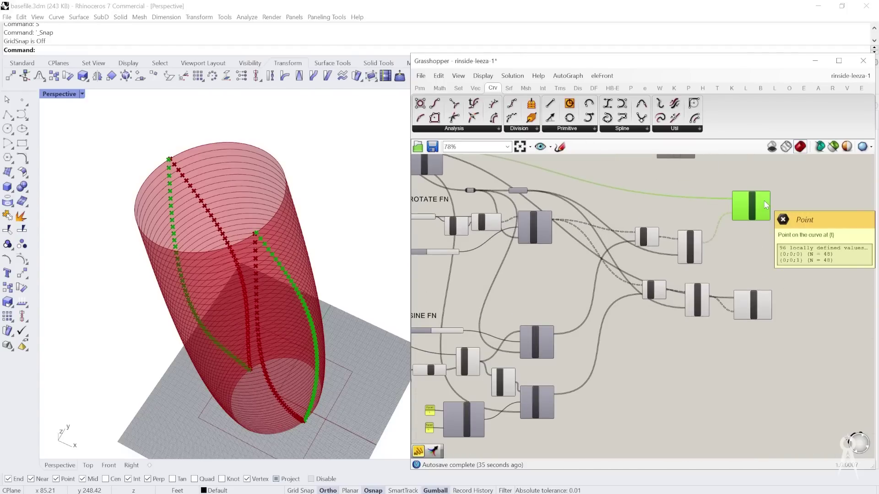
scroll(763, 211, up, 5)
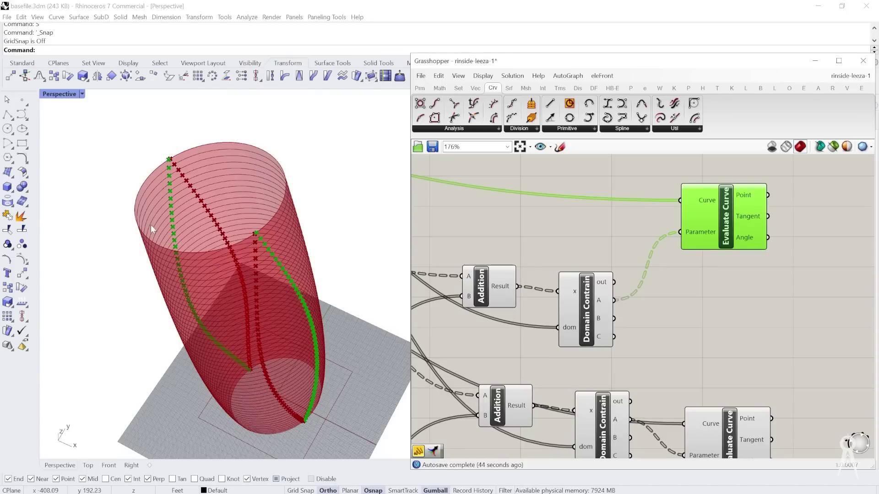
scroll(698, 212, down, 5)
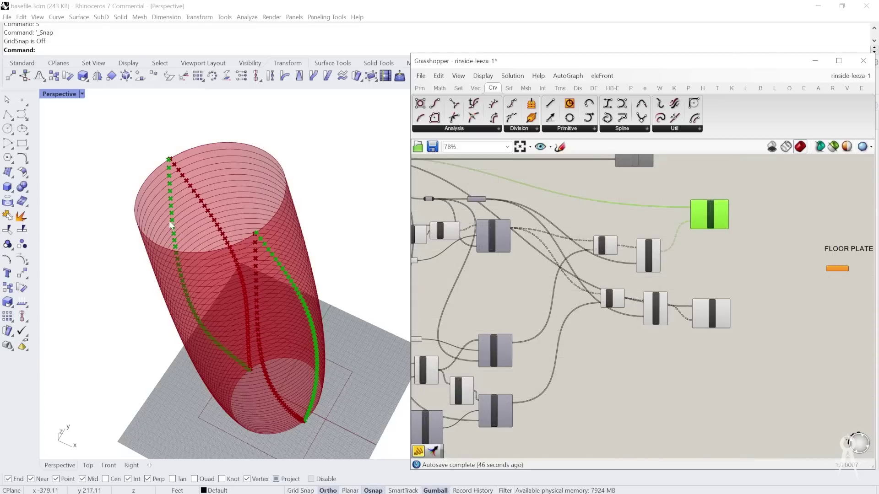
scroll(677, 240, down, 3)
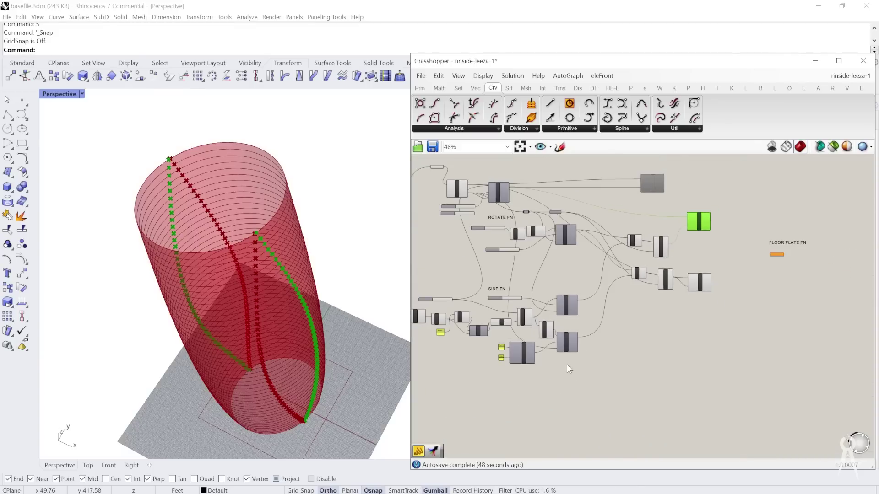
scroll(568, 364, up, 4)
mouse_move(583, 301)
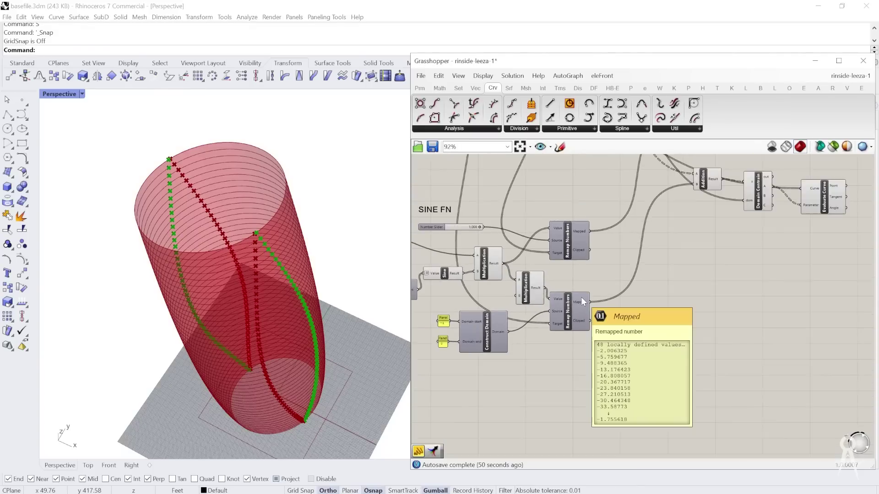
scroll(583, 301, down, 1)
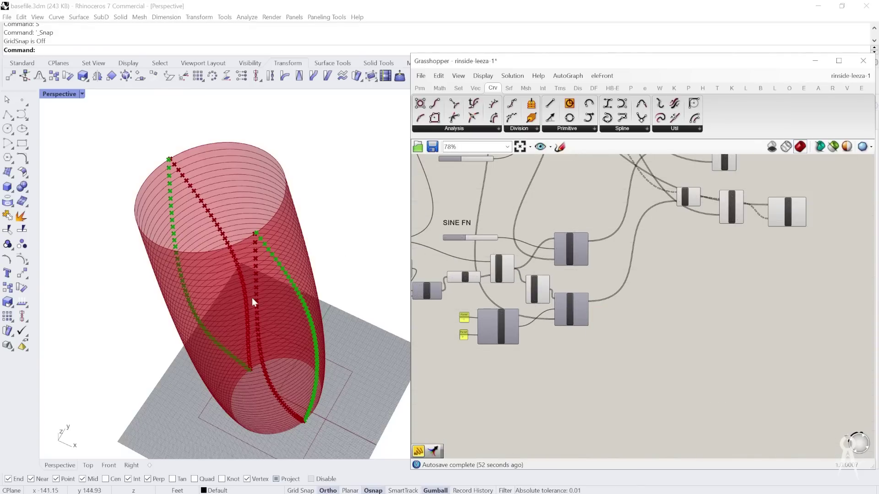
Step: Examine the SINE FN component chain and its two Remap Numbers components, clearing the current selection
right_drag(567, 356, 712, 325)
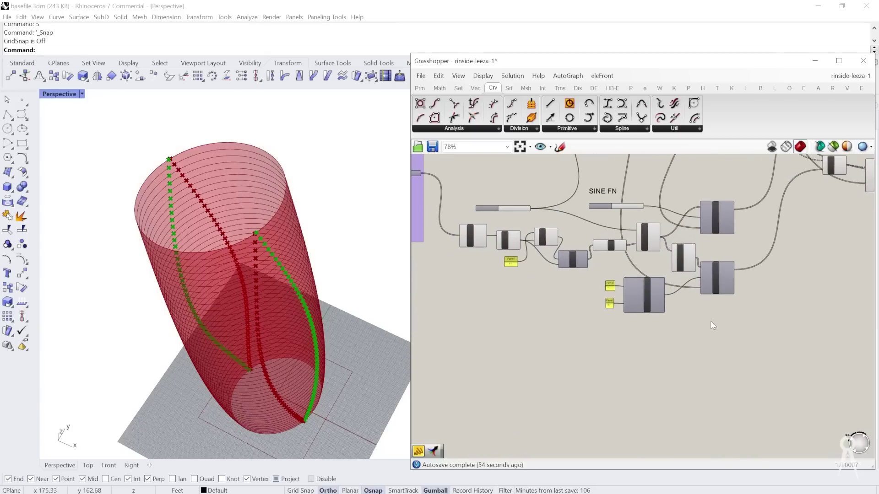
right_click(713, 325)
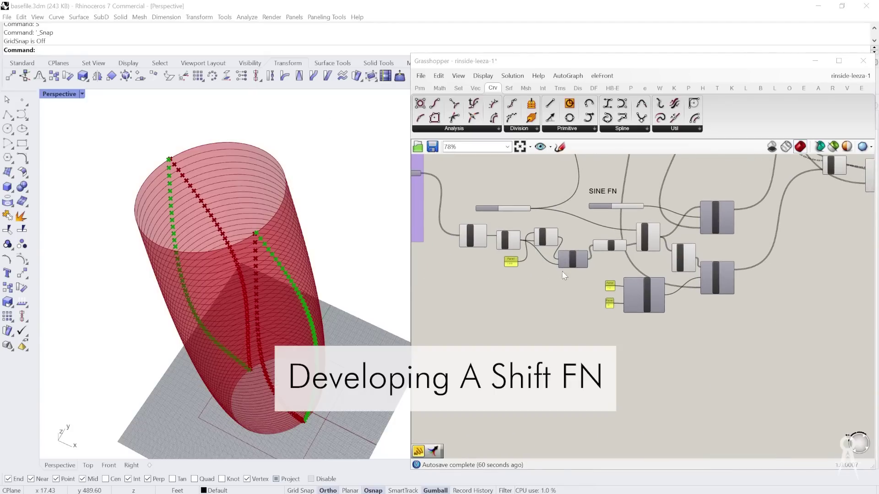
scroll(610, 315, up, 2)
scroll(705, 252, up, 2)
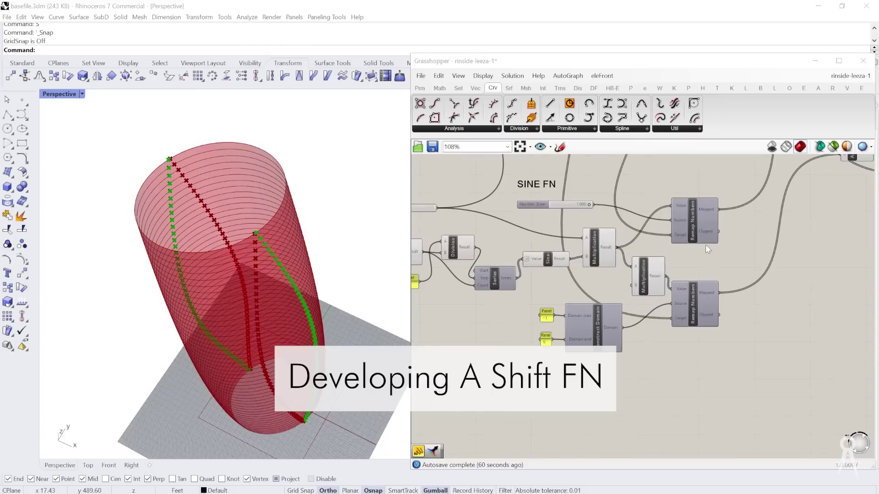
scroll(690, 217, down, 4)
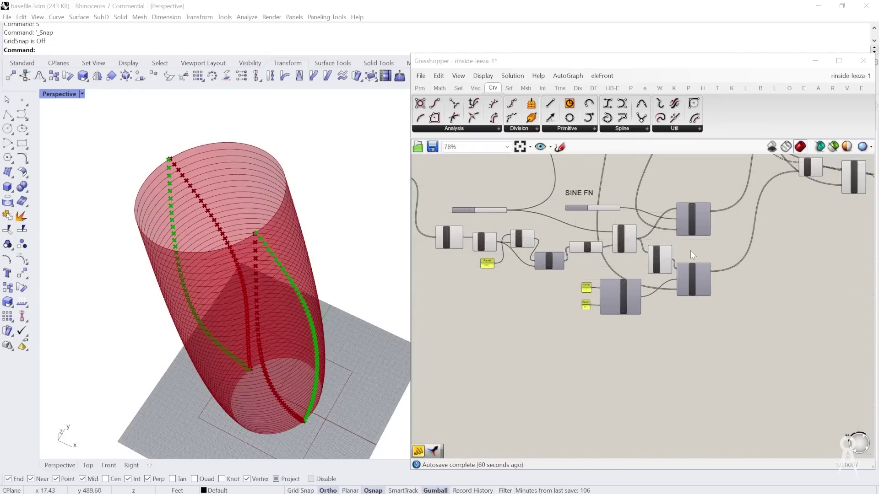
scroll(692, 255, up, 4)
right_click(492, 285)
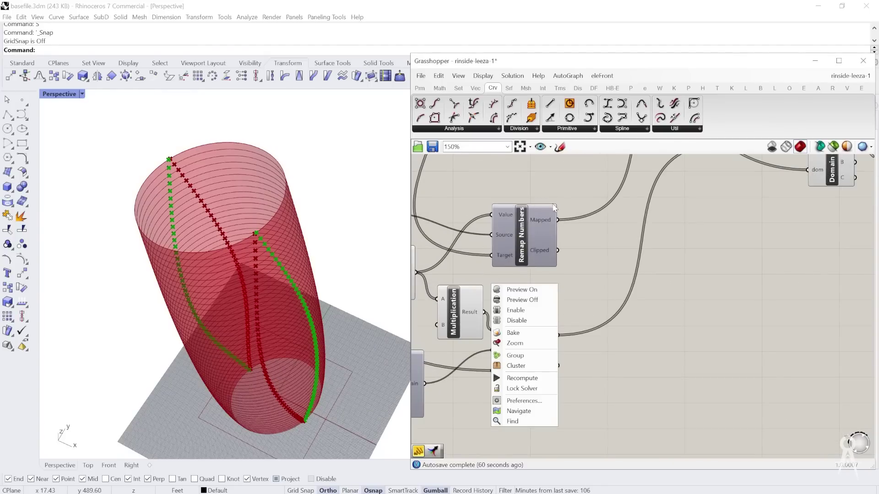
click(552, 207)
scroll(542, 191, down, 2)
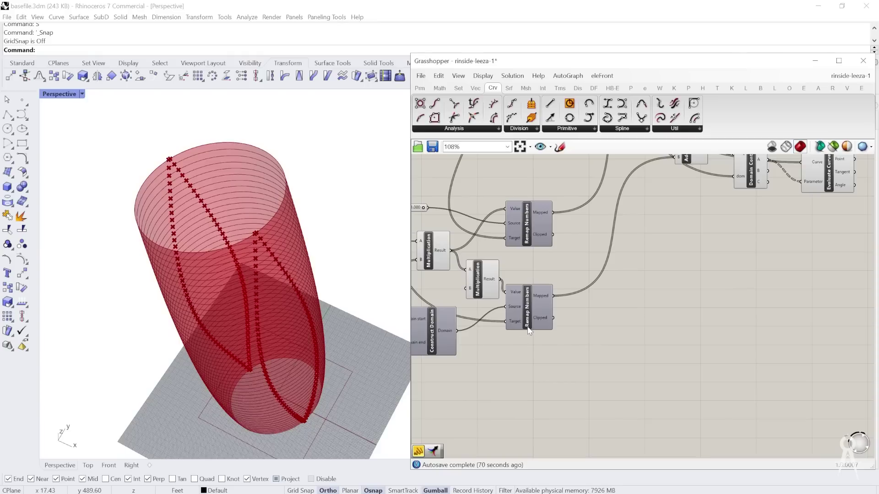
Step: Add a Number Slider beneath the lower SINE FN Remap Numbers component and set it to 0.115
right_drag(543, 361, 678, 300)
right_click(678, 298)
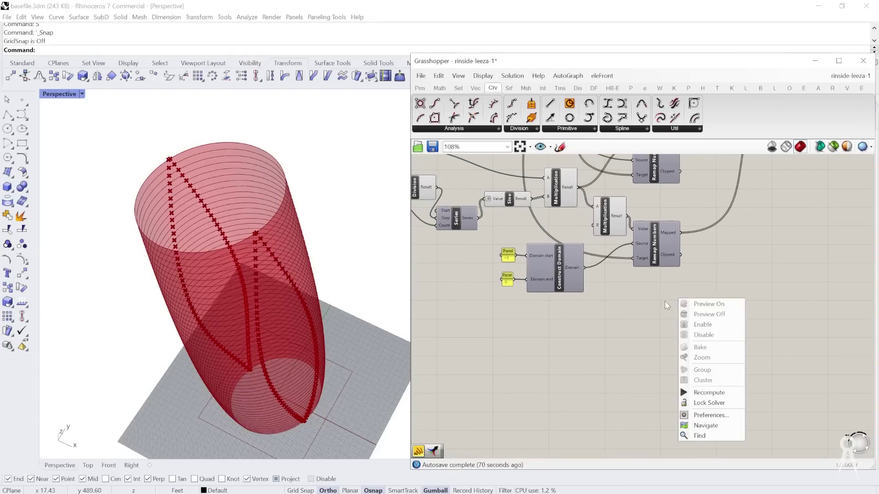
click(597, 342)
double_click(597, 341)
text(num)
key(Up)
key(Return)
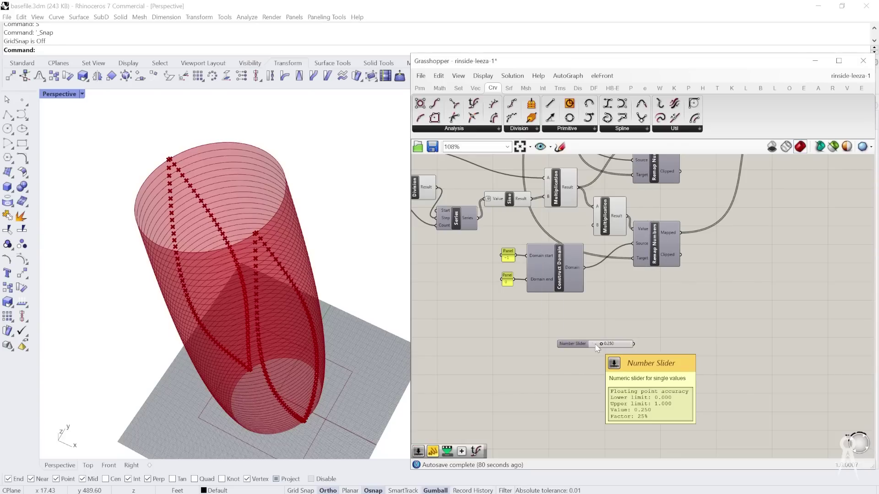
scroll(607, 347, up, 4)
drag(607, 347, 629, 349)
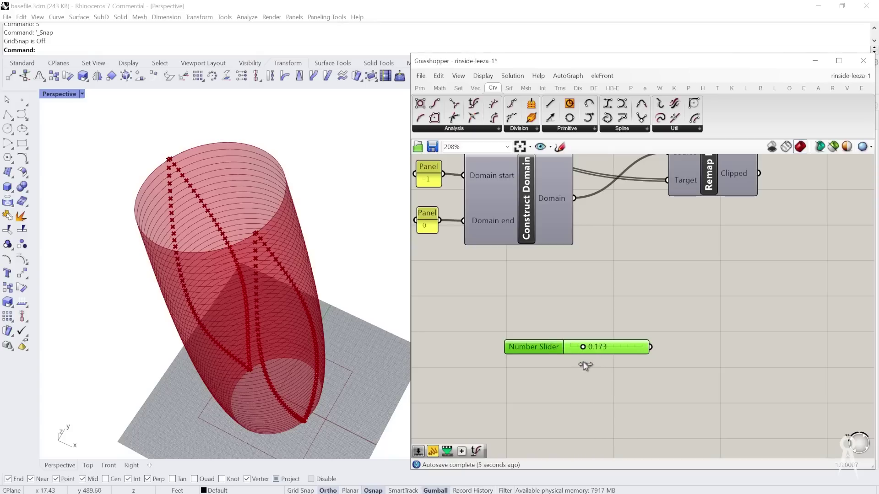
scroll(583, 363, down, 4)
drag(590, 335, 655, 317)
right_drag(565, 350, 516, 342)
scroll(639, 266, up, 2)
right_drag(603, 328, 539, 390)
click(553, 344)
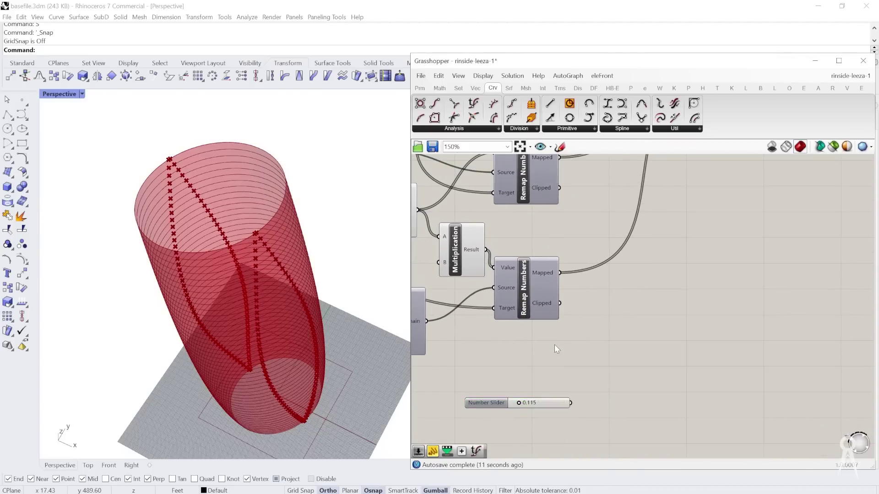
Step: Move the two Addition components away from their Domain Constrain components, closer to the Remap Numbers components
scroll(563, 381, down, 5)
scroll(666, 289, up, 2)
scroll(660, 210, up, 3)
drag(620, 243, 571, 275)
scroll(585, 327, down, 4)
scroll(598, 230, up, 3)
drag(597, 233, 564, 253)
scroll(588, 224, down, 3)
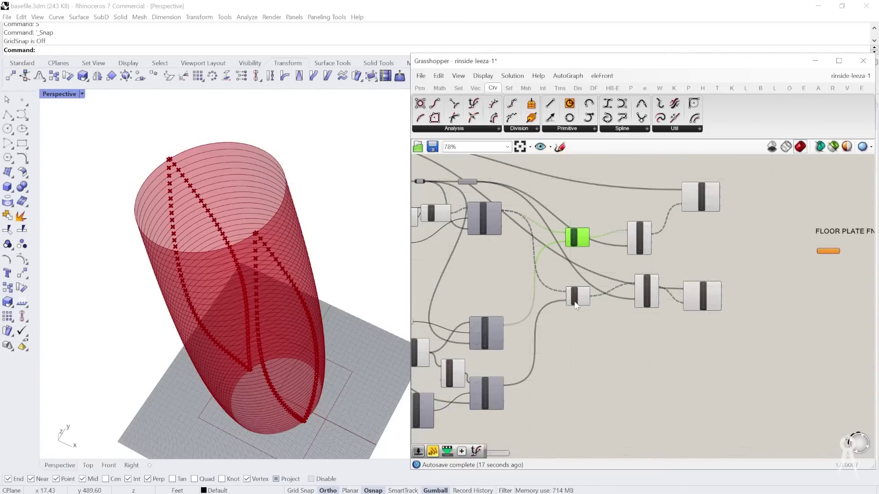
scroll(574, 303, up, 3)
click(574, 294)
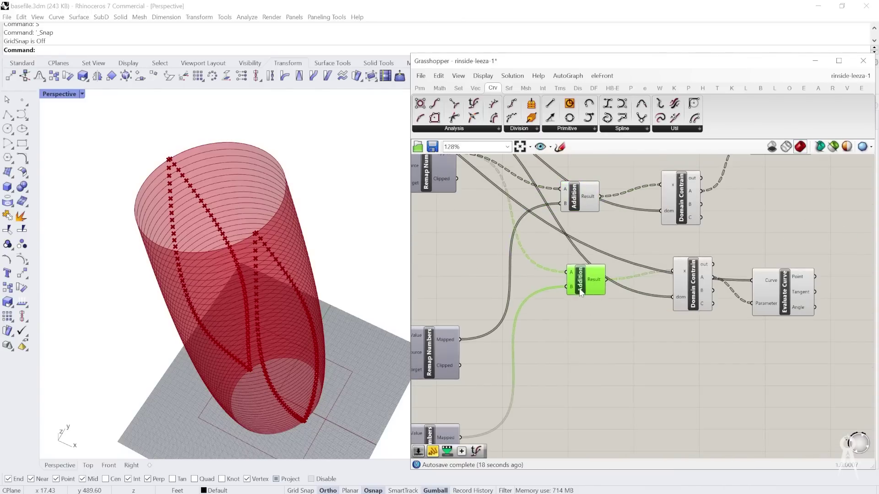
click(574, 204)
scroll(577, 211, down, 3)
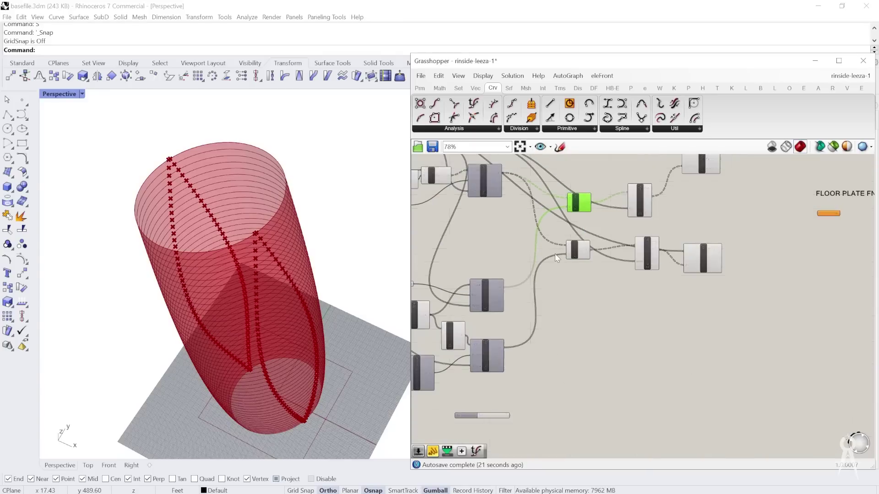
Step: Move the unconnected Number Slider farther below the lower SINE FN Remap Numbers component
scroll(553, 254, up, 3)
scroll(622, 333, down, 3)
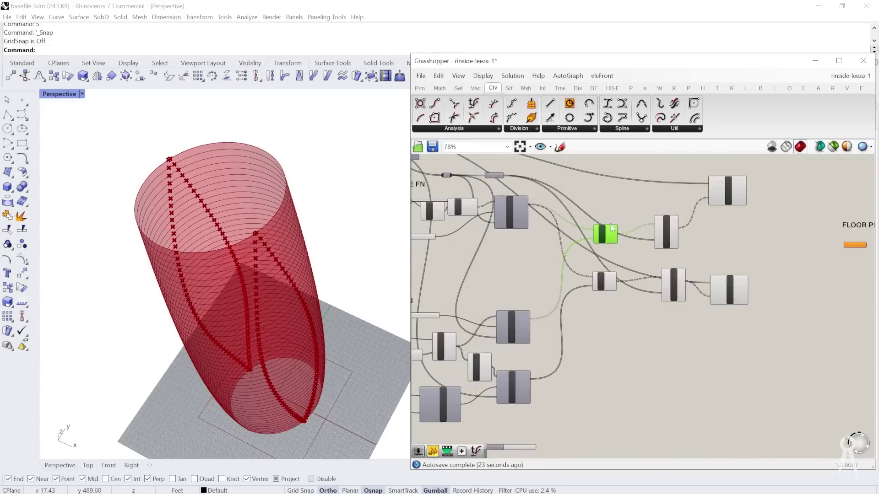
scroll(611, 226, down, 2)
drag(548, 383, 618, 321)
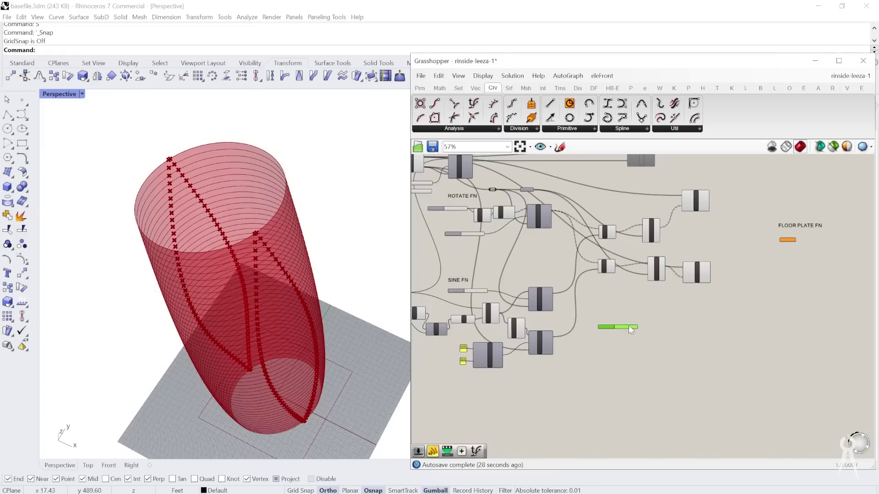
scroll(629, 283, up, 5)
drag(587, 369, 593, 348)
scroll(679, 230, down, 5)
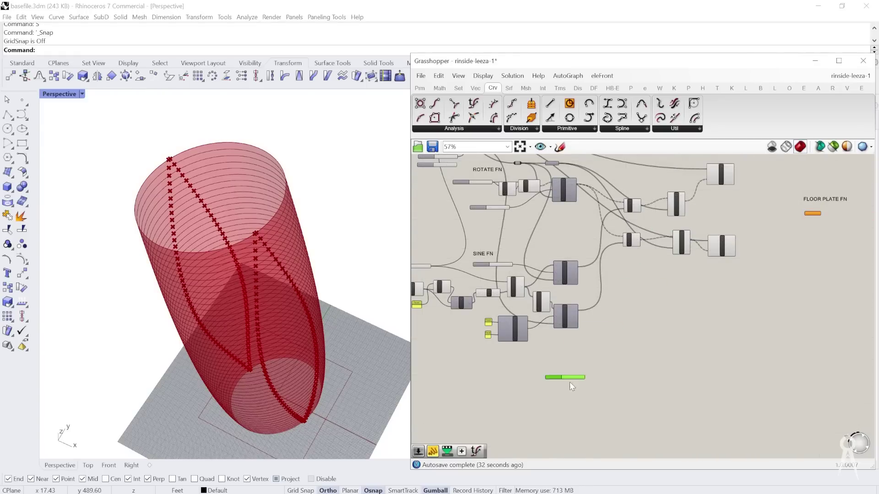
Step: Duplicate the lower SINE FN Remap Numbers below the original and connect the 0.115 Number Slider to the copy's Value input
scroll(551, 384, up, 4)
alt+drag(581, 251, 601, 363)
drag(564, 413, 579, 352)
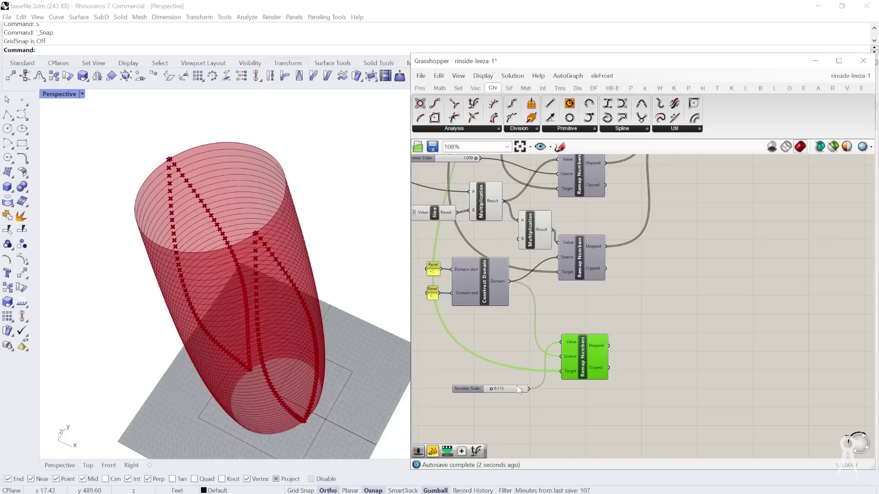
scroll(635, 320, down, 2)
right_drag(635, 320, 563, 347)
right_click(581, 342)
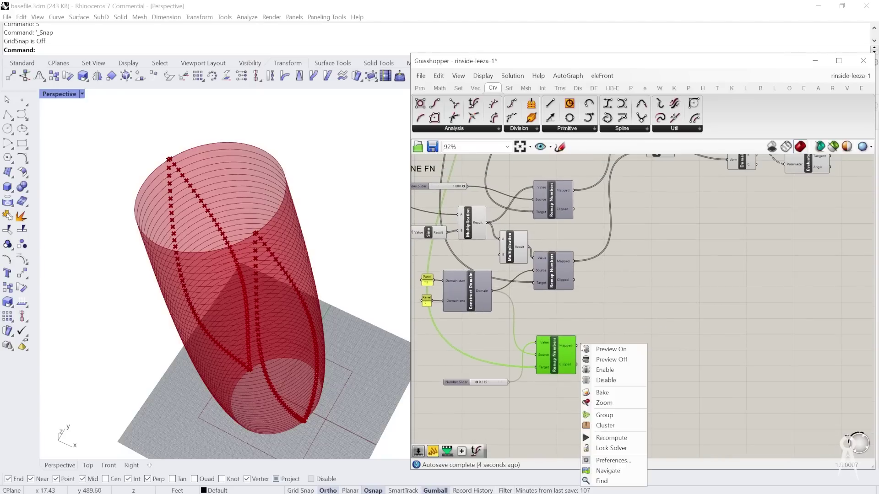
click(561, 324)
Step: Move the 0.115 Number Slider farther from the copied Remap Numbers to open a wide gap between them
scroll(541, 386, up, 4)
right_drag(565, 374, 783, 314)
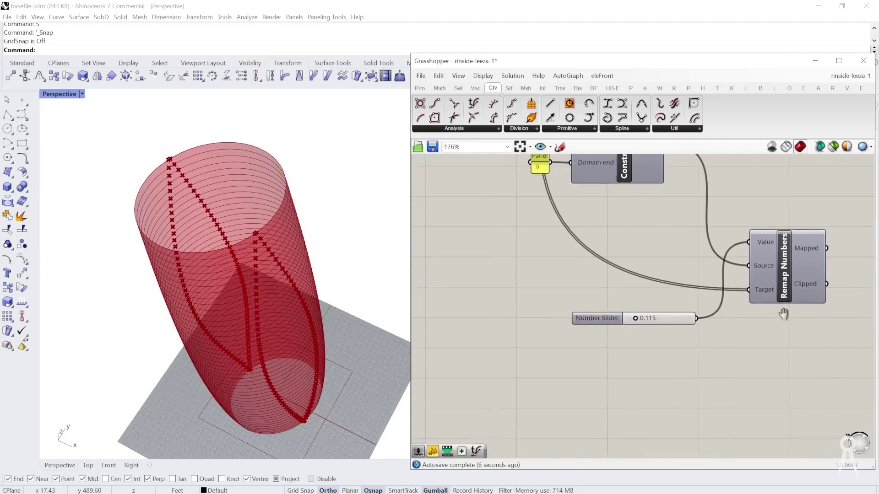
click(678, 319)
drag(679, 320, 501, 312)
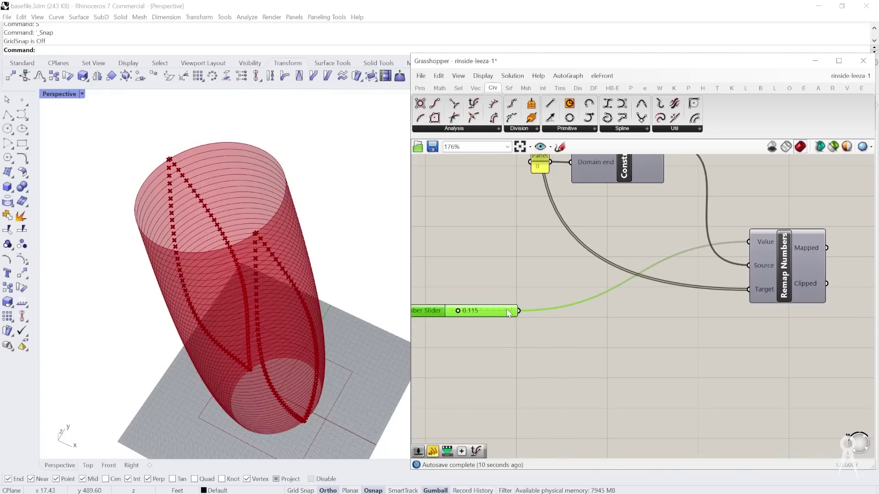
scroll(544, 302, down, 4)
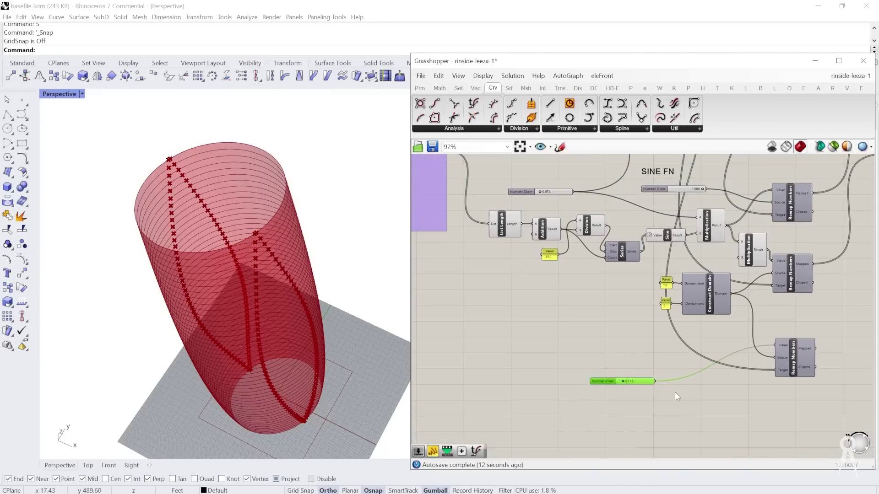
Step: Duplicate the sine function's Series component and place the copy just above the 0.115 Number Slider
scroll(601, 329, up, 2)
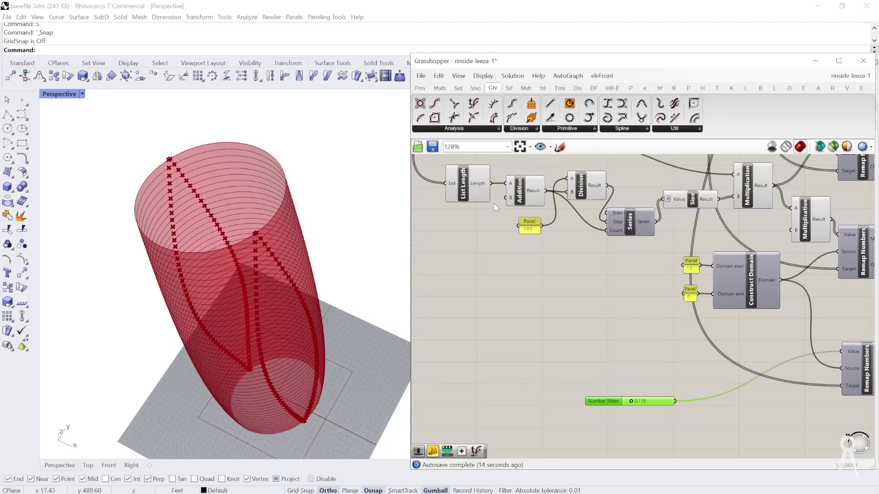
click(633, 231)
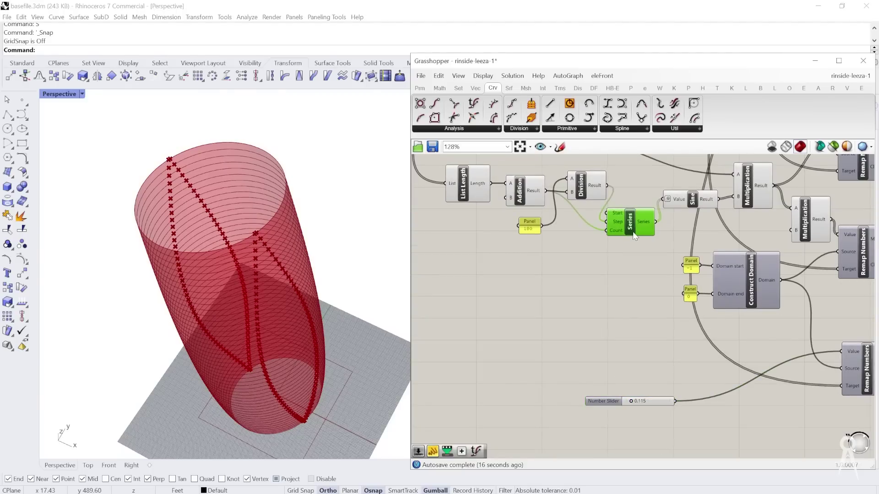
alt+drag(633, 232, 642, 374)
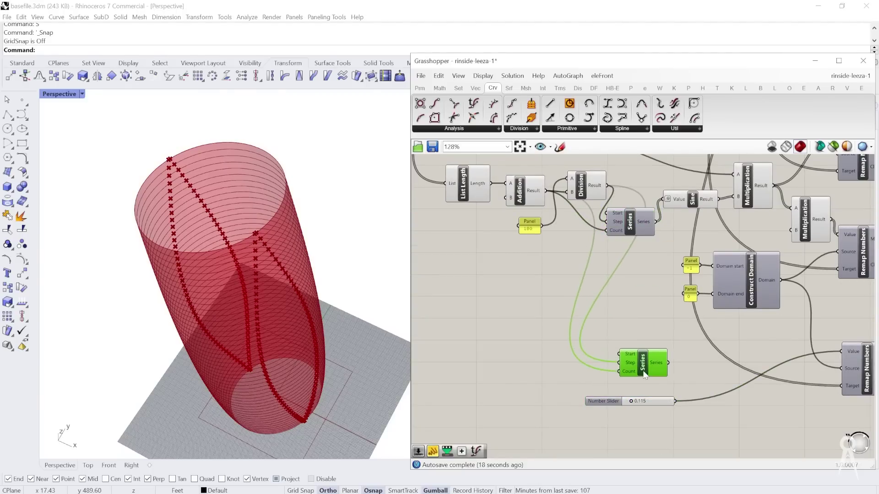
scroll(638, 373, up, 1)
right_drag(626, 370, 580, 291)
right_click(578, 287)
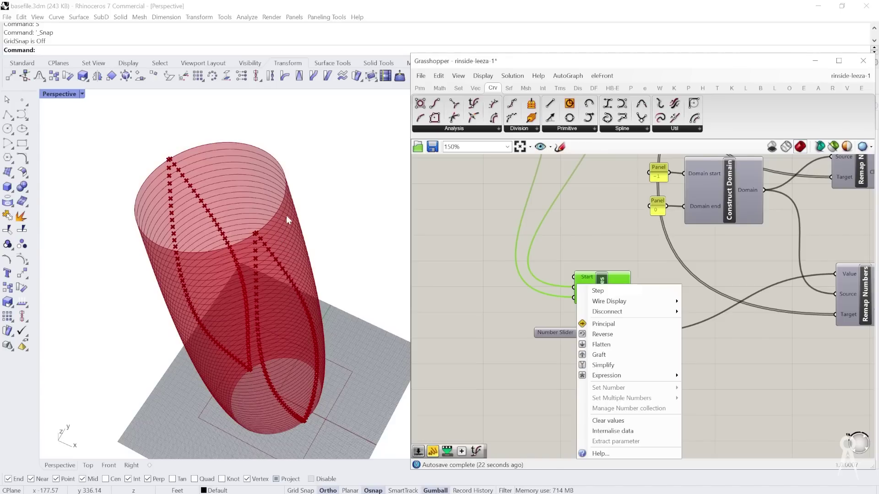
click(540, 278)
Step: Spread the 0.115 Number Slider and the copied Series component apart to make room between them
scroll(613, 334, up, 3)
drag(606, 327, 459, 334)
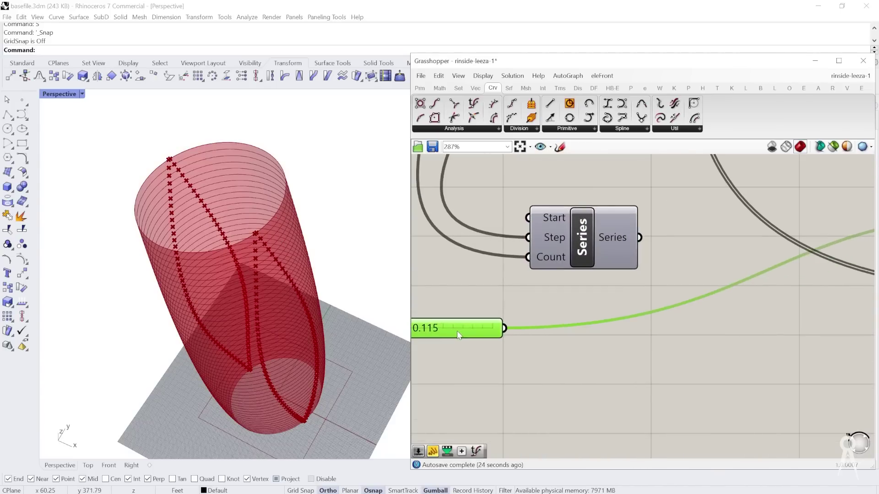
scroll(632, 300, down, 2)
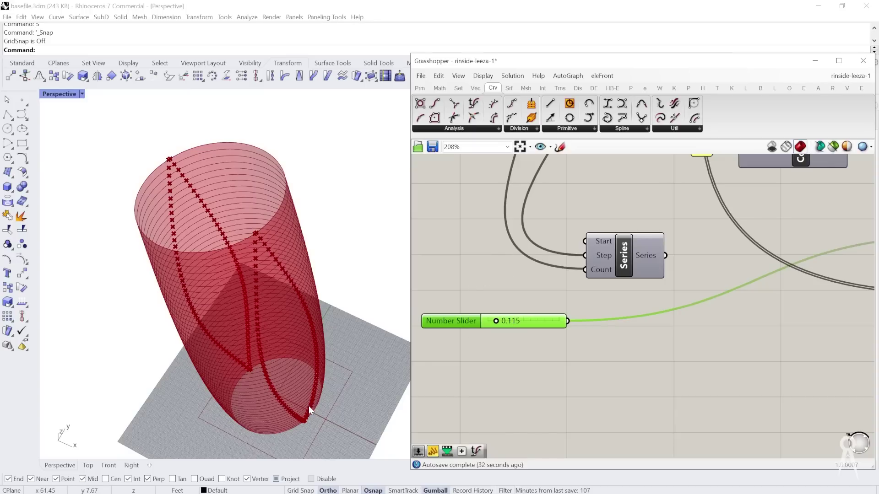
click(624, 263)
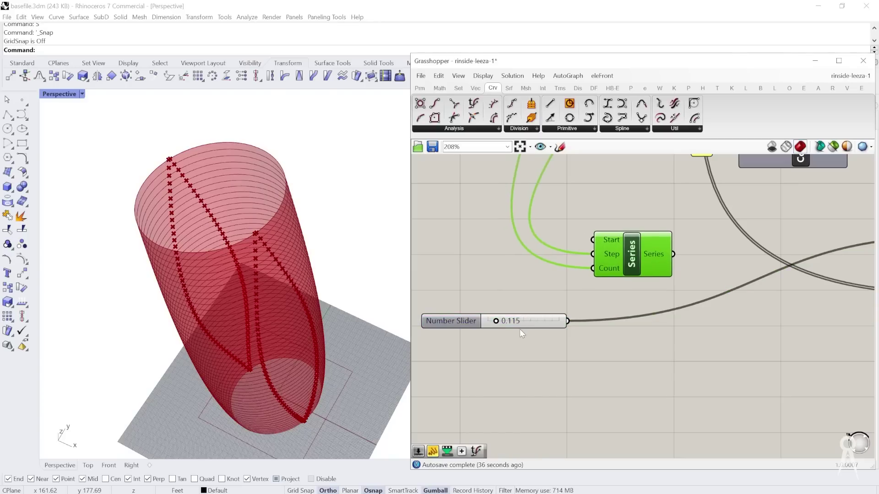
scroll(658, 294, down, 2)
scroll(656, 291, down, 2)
scroll(567, 297, up, 2)
drag(587, 314, 474, 330)
Step: Add a Division component between the slider and copied Series, connecting the slider to A and the List Length output to B
click(542, 284)
double_click(542, 283)
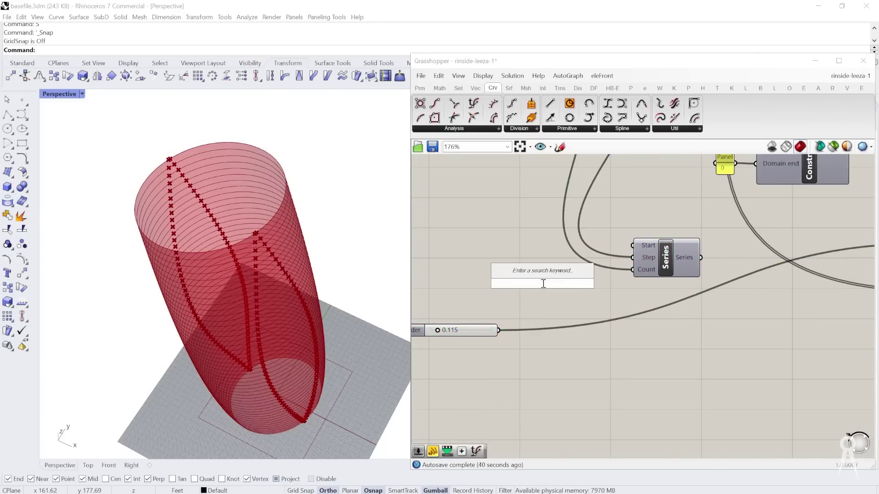
text(division)
key(Return)
scroll(622, 276, down, 5)
scroll(580, 230, up, 3)
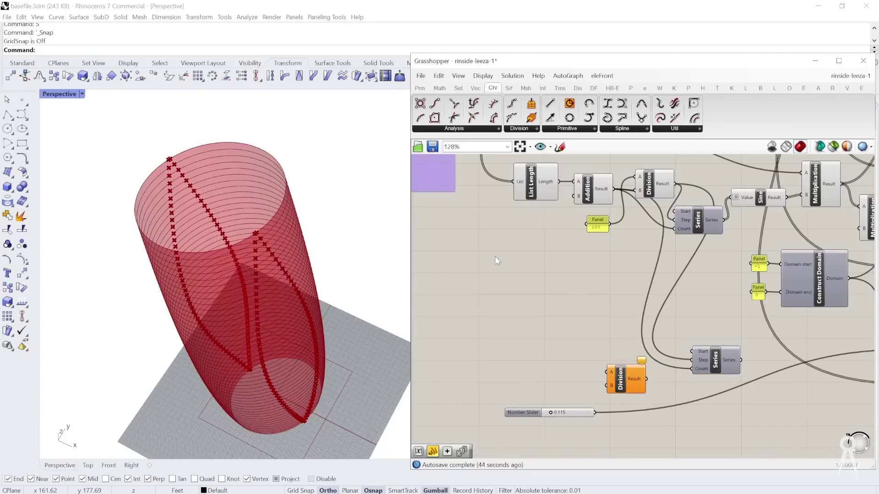
drag(522, 197, 617, 332)
scroll(596, 416, up, 5)
drag(510, 405, 474, 407)
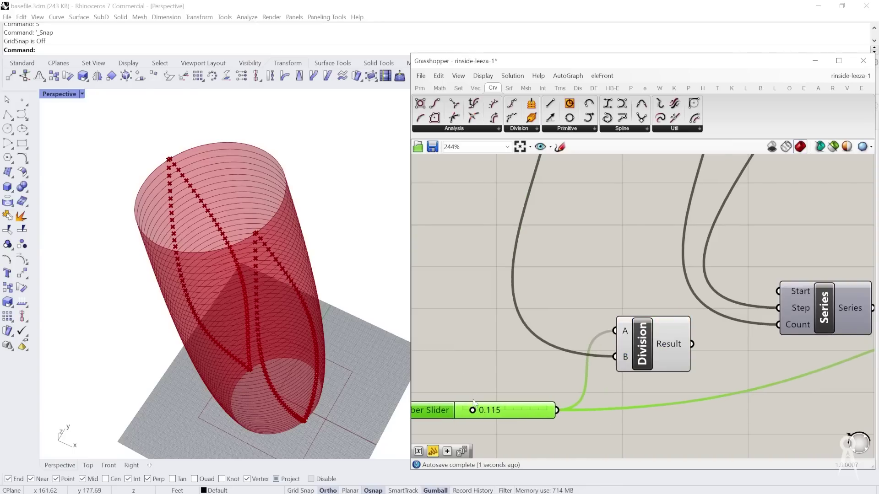
Step: Connect the new Division's Result to the copied Series' Step input, replacing the existing wire
scroll(458, 348, down, 5)
right_drag(668, 348, 546, 312)
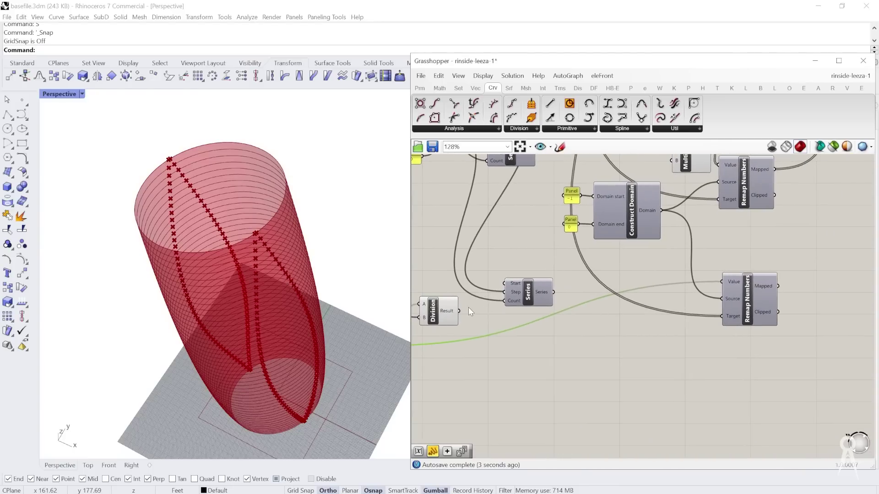
scroll(469, 305, up, 3)
right_drag(471, 306, 546, 301)
click(509, 308)
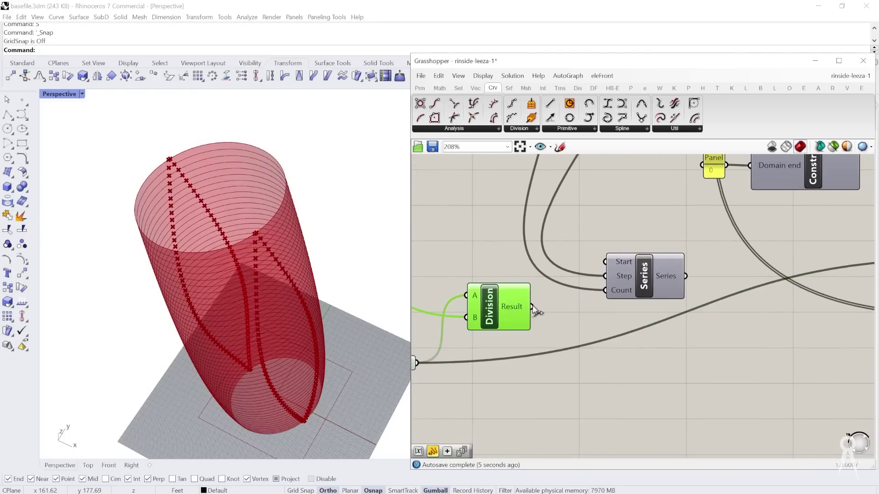
mouse_move(525, 307)
drag(532, 308, 605, 277)
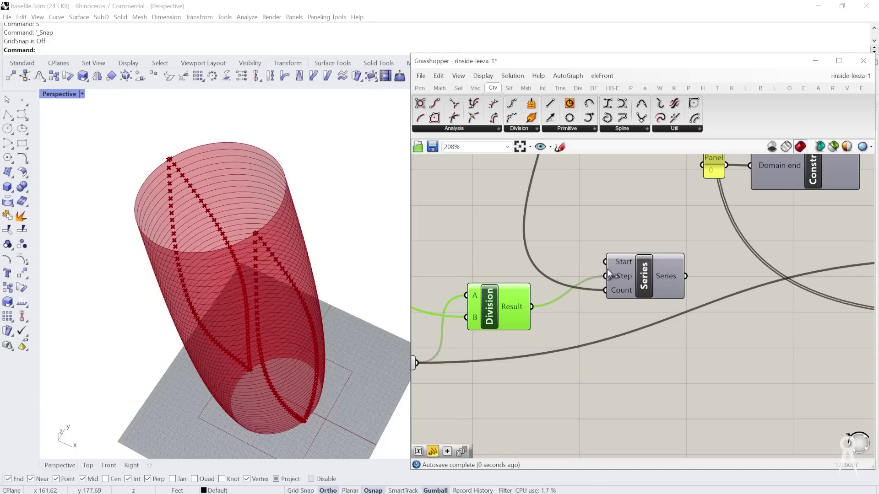
Step: Set the copied Series' Start value to 0 and check the list of numbers it outputs
mouse_move(617, 268)
scroll(623, 268, up, 3)
right_click(622, 260)
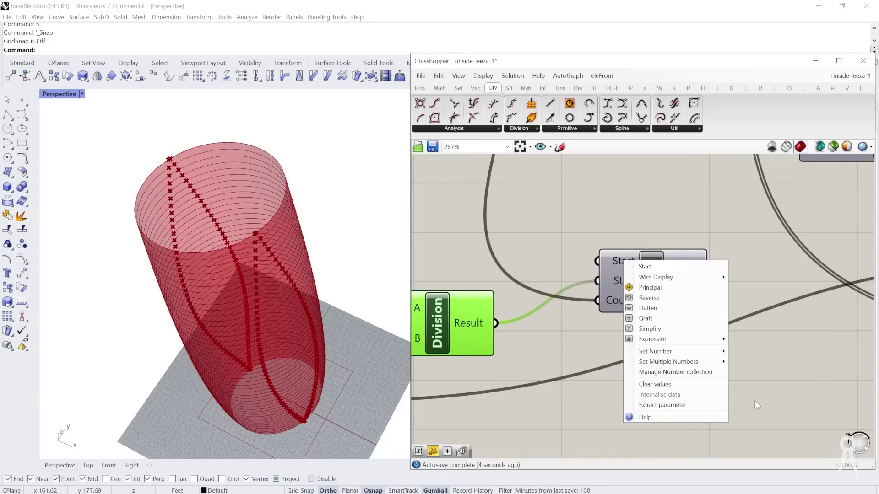
mouse_move(707, 351)
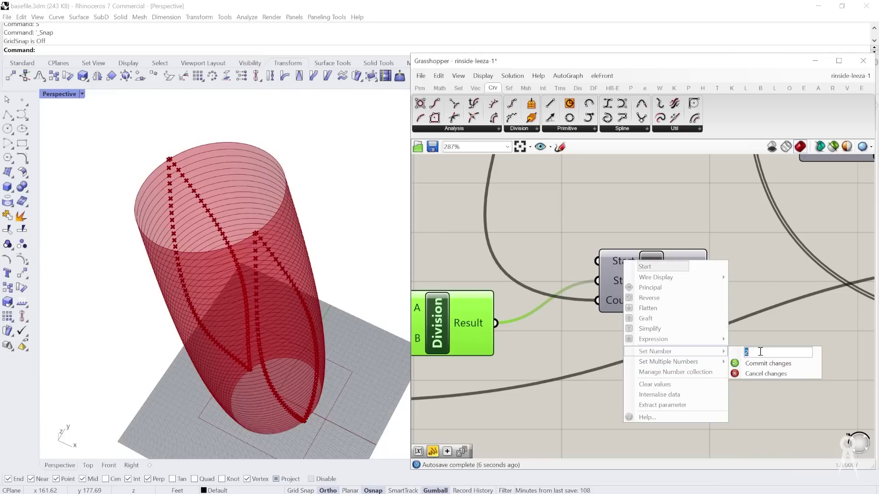
click(751, 363)
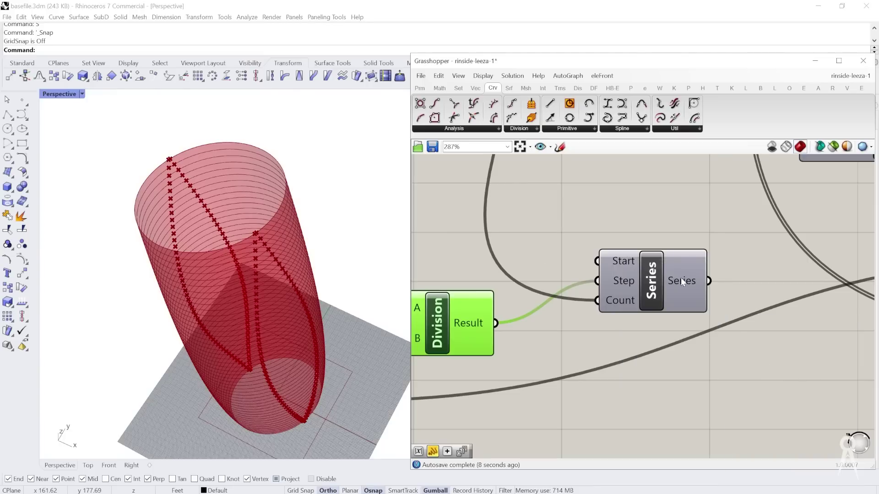
mouse_move(680, 278)
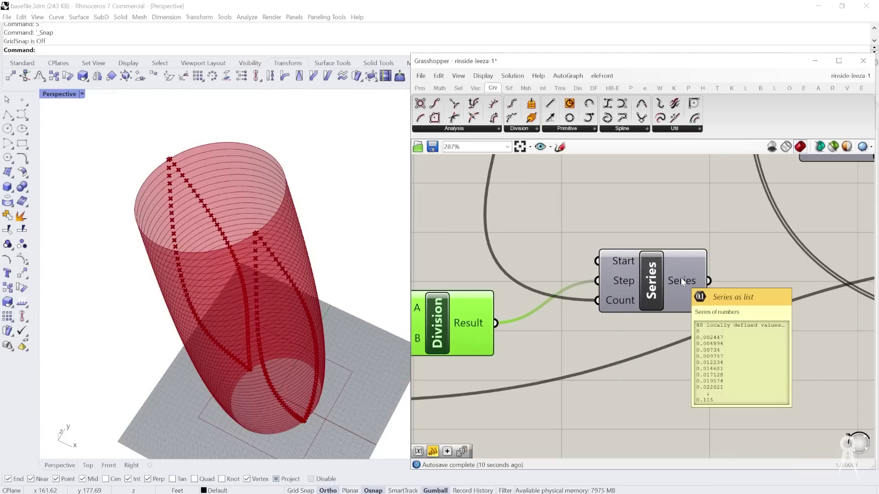
Step: Connect the copied Series' output to the Value input of the lowest Remap Numbers, replacing the slider's wire
scroll(684, 277, down, 3)
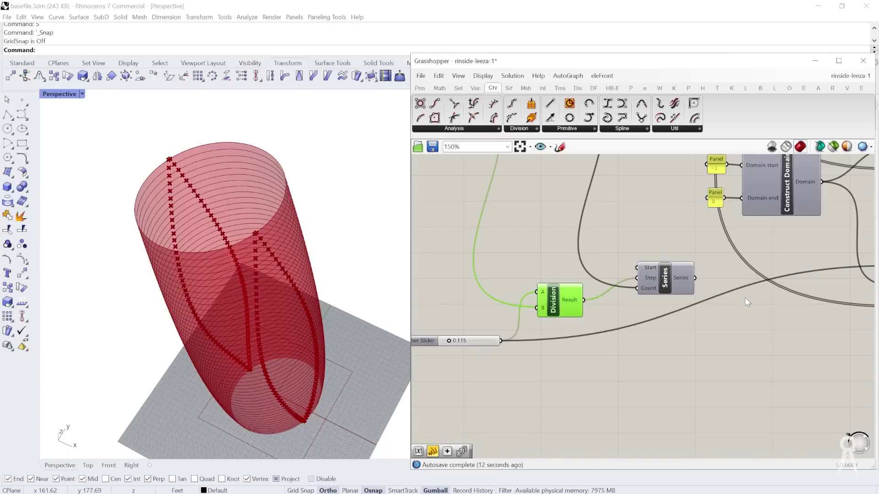
right_drag(745, 298, 532, 264)
right_click(532, 263)
click(639, 239)
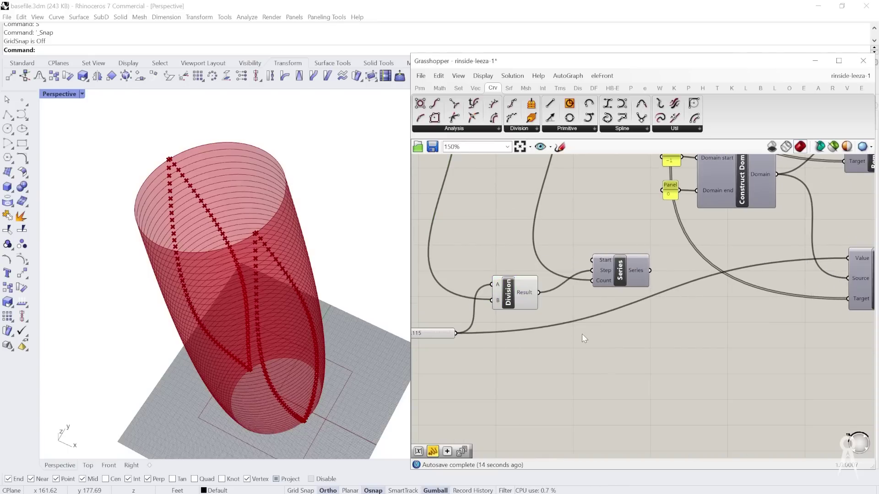
right_drag(583, 333, 561, 287)
scroll(561, 287, up, 1)
drag(549, 277, 487, 334)
scroll(487, 333, down, 5)
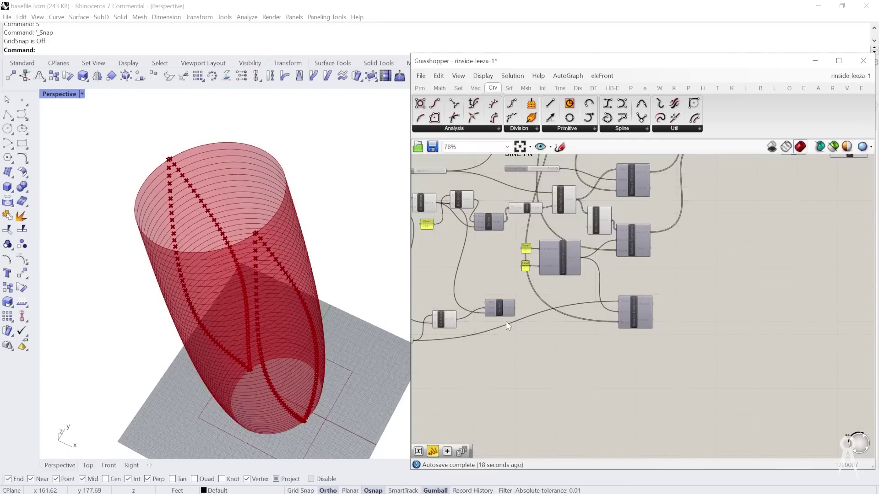
scroll(506, 326, up, 4)
drag(522, 295, 590, 300)
drag(674, 284, 720, 285)
scroll(686, 300, down, 6)
scroll(760, 295, up, 4)
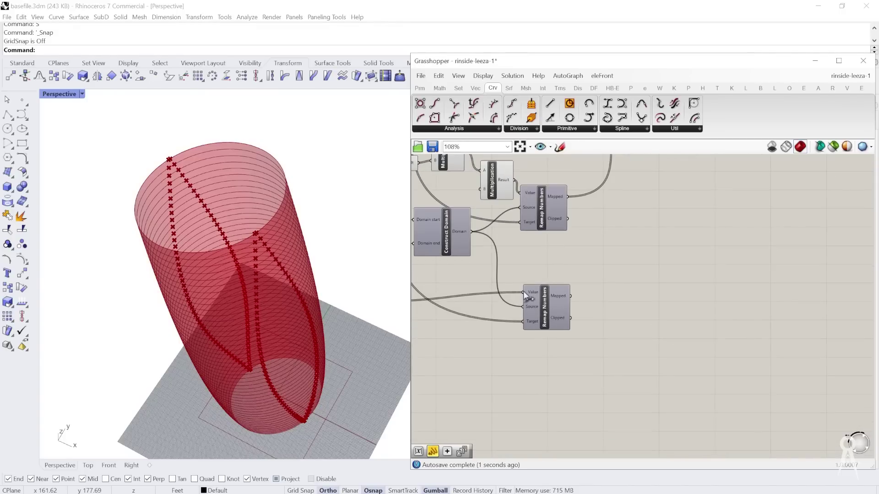
Step: Move the disabled Evaluate Curve component back beside the surface pattern components
scroll(506, 286, down, 6)
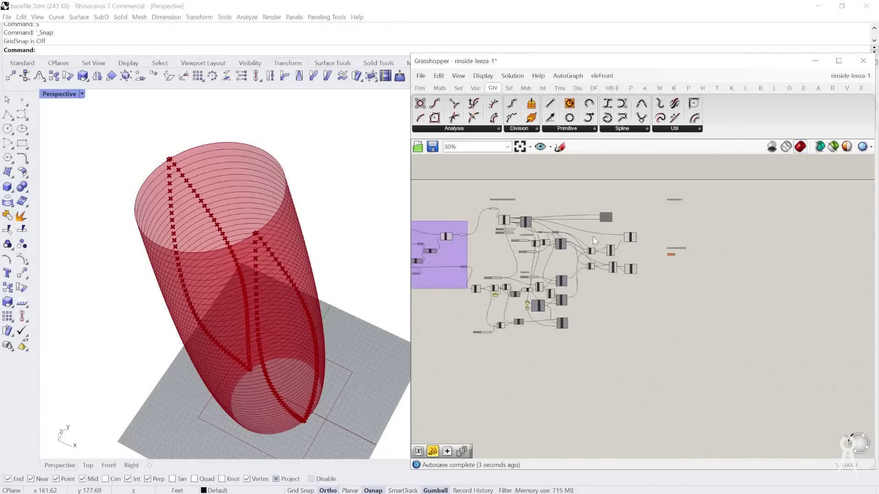
scroll(592, 236, up, 5)
scroll(612, 241, down, 3)
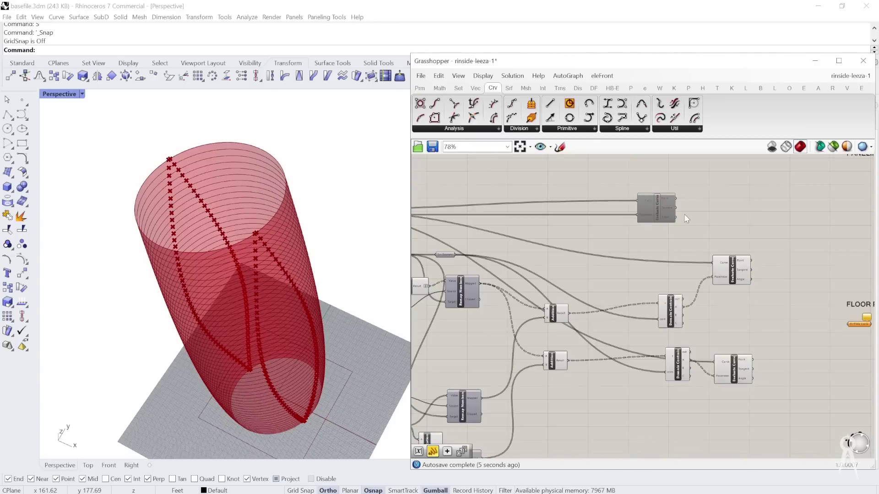
click(643, 208)
right_drag(622, 395, 744, 341)
scroll(569, 386, down, 2)
scroll(615, 378, up, 1)
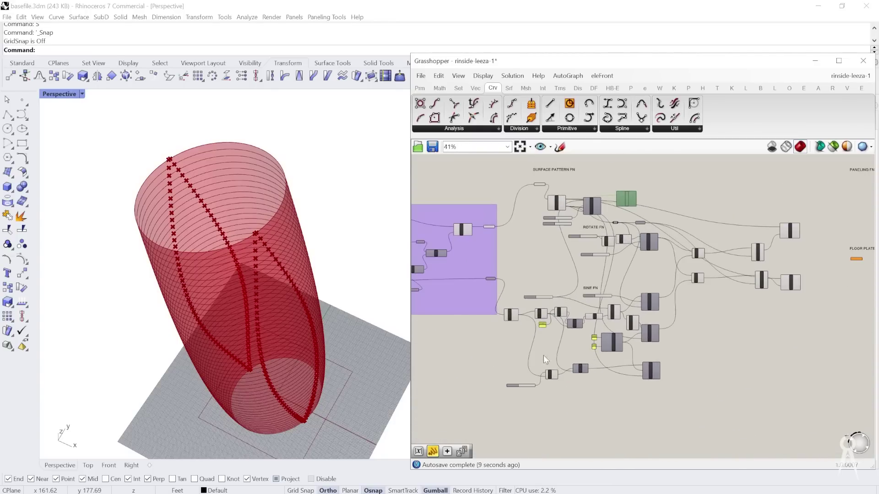
Step: Shift all surface pattern, rotate and sine function components together, farther from the purple group
scroll(614, 378, down, 1)
drag(740, 424, 493, 216)
drag(551, 281, 561, 281)
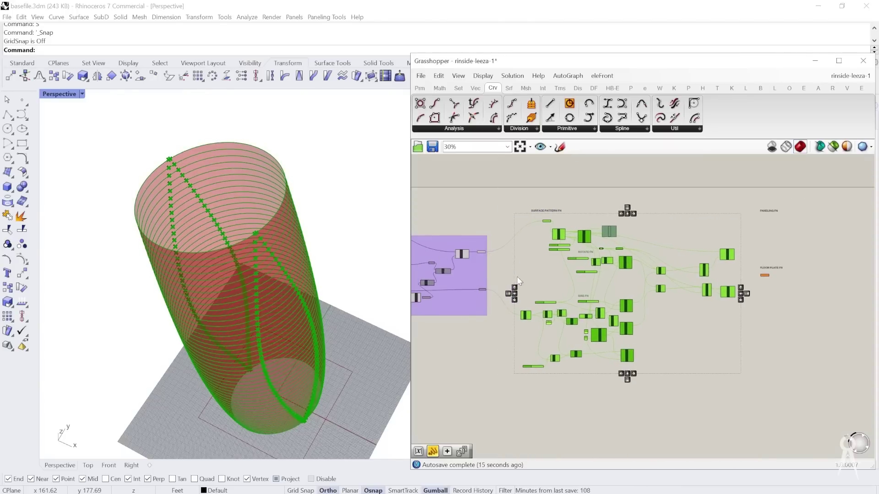
click(513, 295)
scroll(661, 328, up, 2)
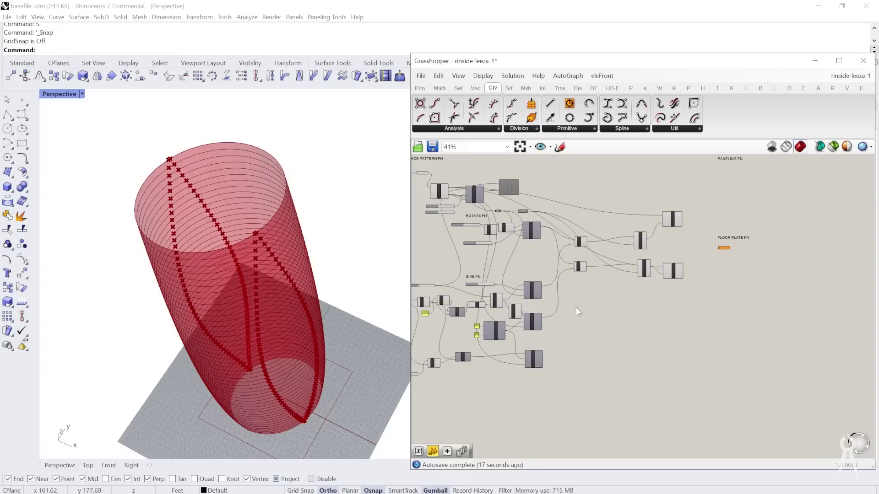
Step: Adjust the spacing of the two Addition components between the Remap Numbers and Domain Constrain components
right_drag(611, 301, 632, 298)
scroll(707, 268, up, 5)
scroll(669, 267, down, 3)
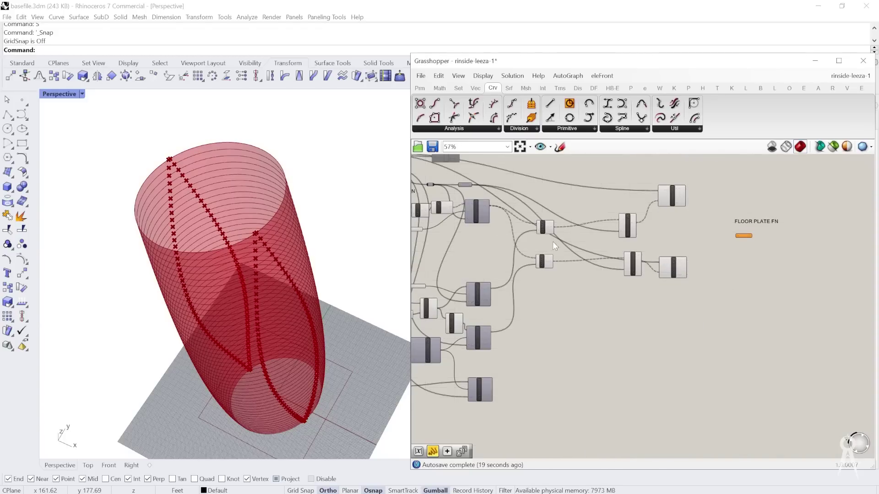
scroll(553, 241, up, 4)
click(554, 298)
drag(557, 236, 557, 238)
drag(552, 295, 544, 295)
Step: Add a third Addition component below the existing two and move the second Addition slightly closer to its Domain Constrain
click(575, 335)
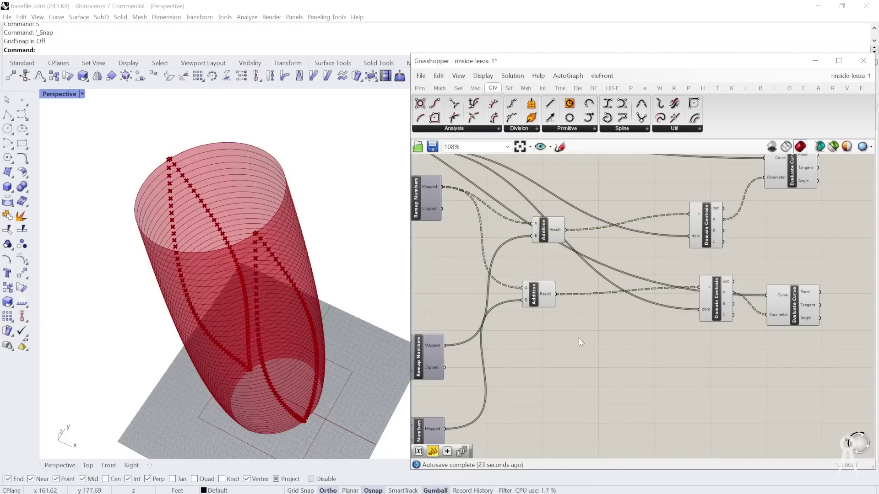
double_click(579, 338)
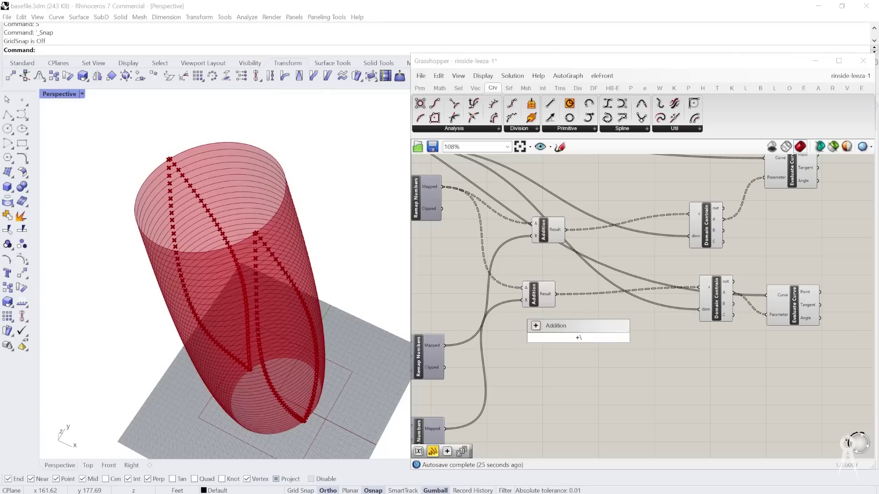
key(Return)
scroll(577, 337, up, 3)
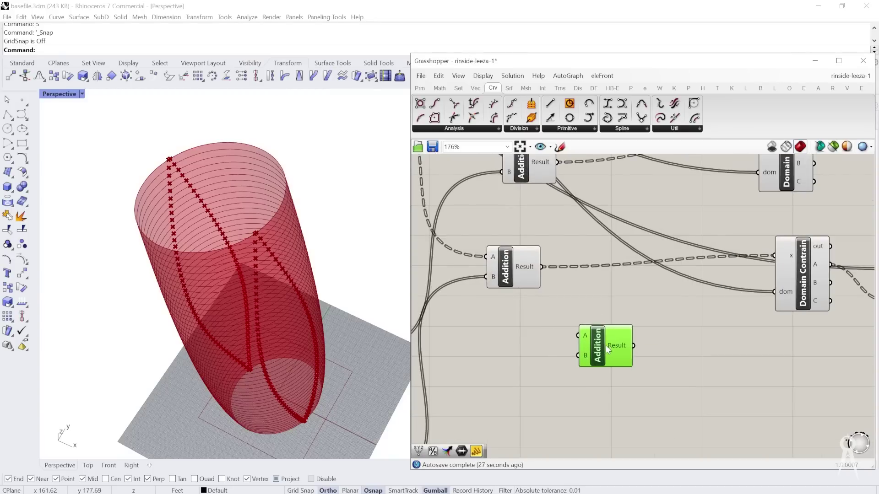
alt+drag(606, 345, 604, 315)
key(Delete)
scroll(606, 334, down, 5)
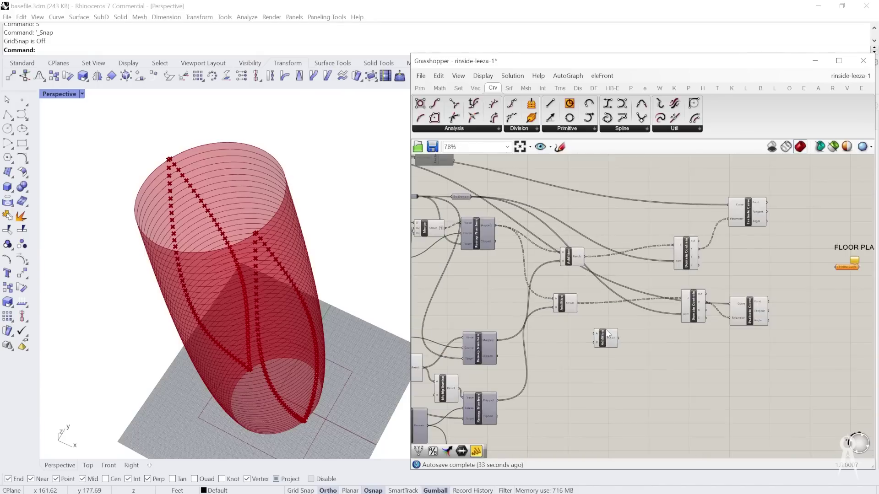
scroll(566, 313, up, 3)
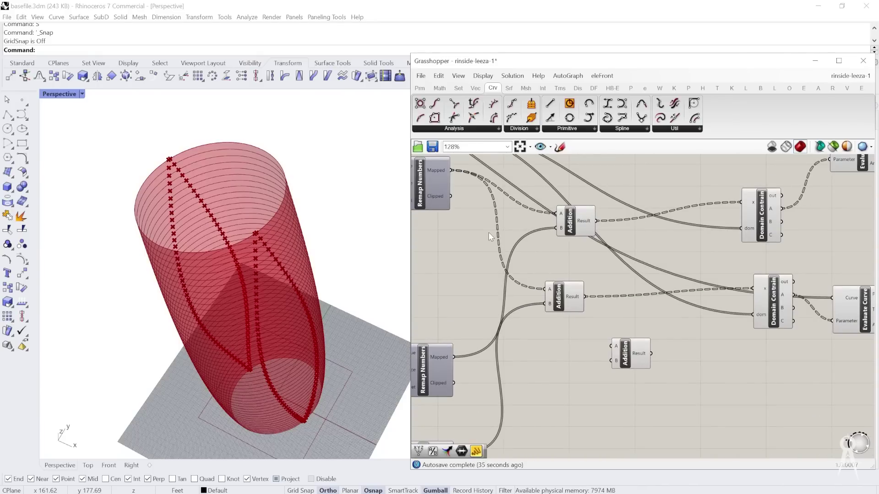
drag(560, 297, 579, 298)
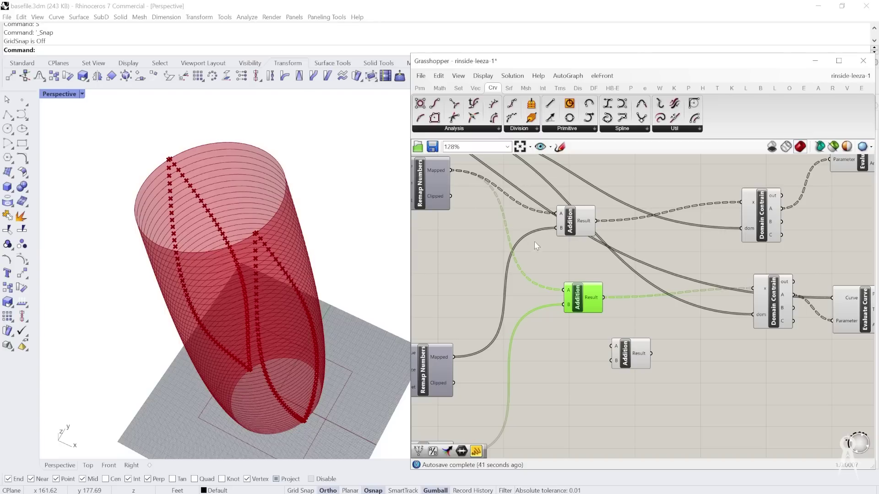
scroll(791, 270, down, 6)
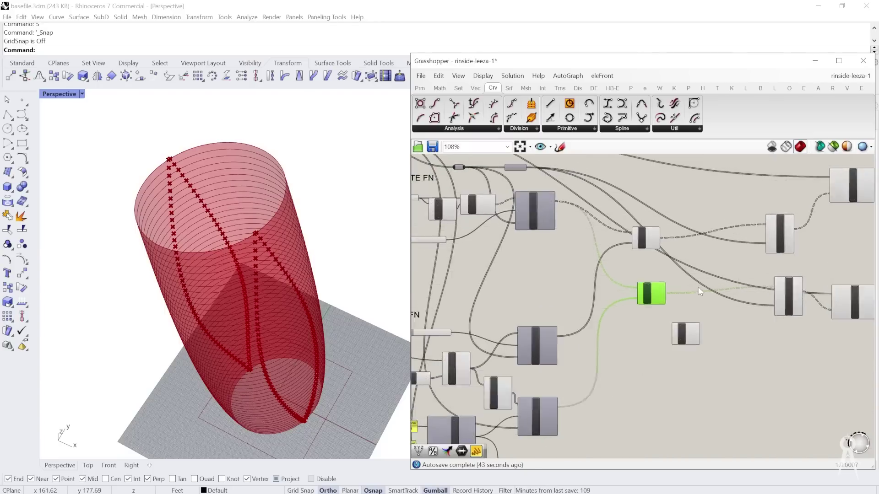
Step: Connect the lowest Remap Numbers' Mapped output to input B of the new Addition
right_drag(482, 274, 536, 275)
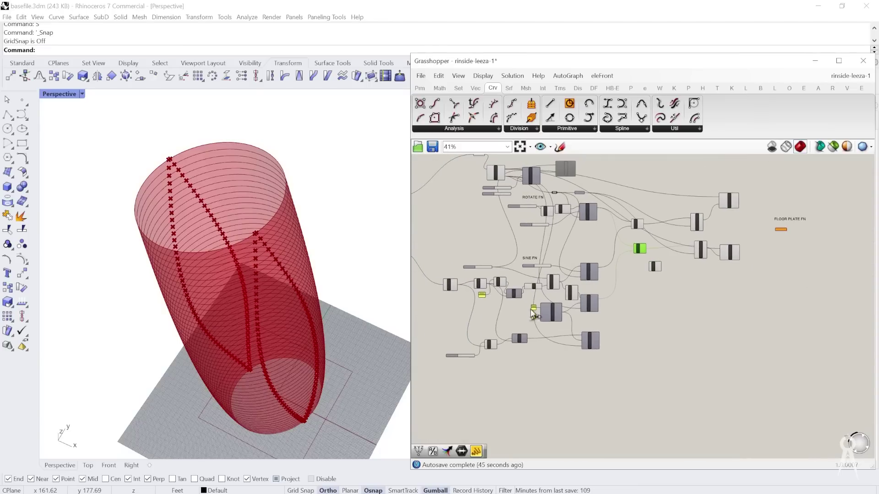
scroll(664, 240, up, 6)
right_drag(646, 262, 520, 301)
click(566, 350)
scroll(576, 326, down, 4)
scroll(507, 412, up, 4)
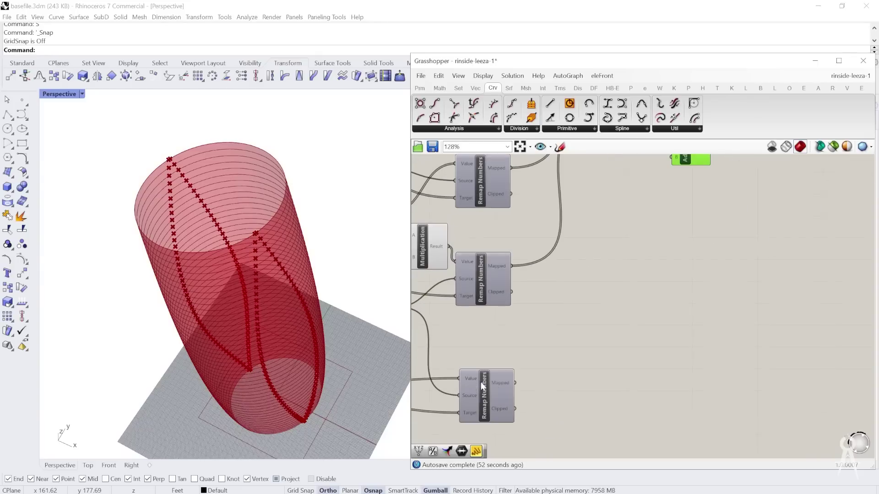
scroll(507, 413, down, 1)
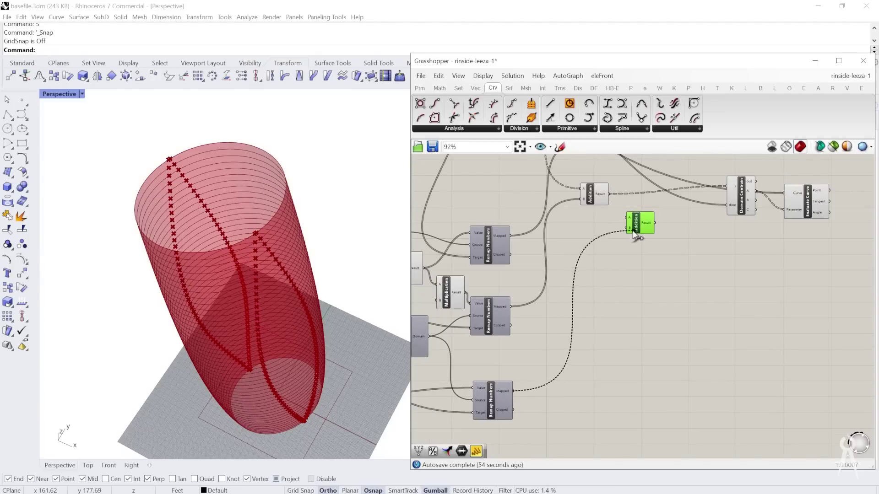
scroll(628, 250, down, 2)
drag(558, 341, 629, 235)
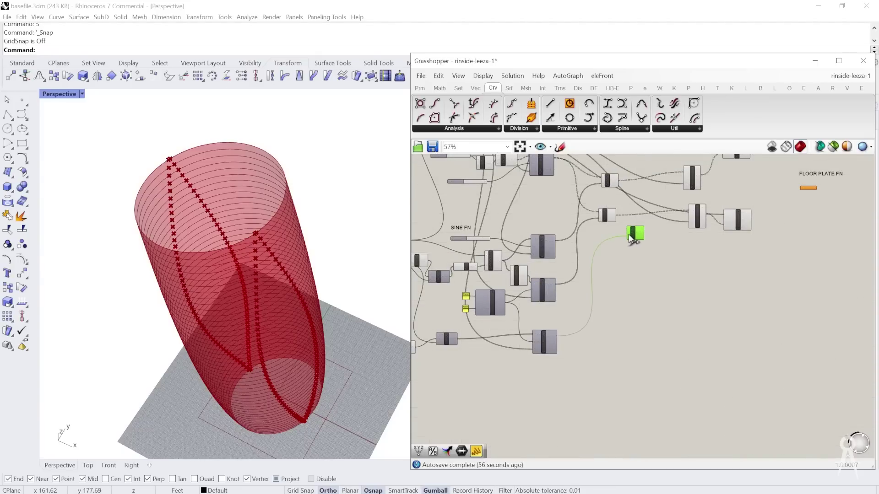
Step: Duplicate the SINE FN label and place the copy above the shift function's slider
scroll(430, 278, up, 4)
scroll(696, 320, down, 4)
scroll(621, 300, up, 3)
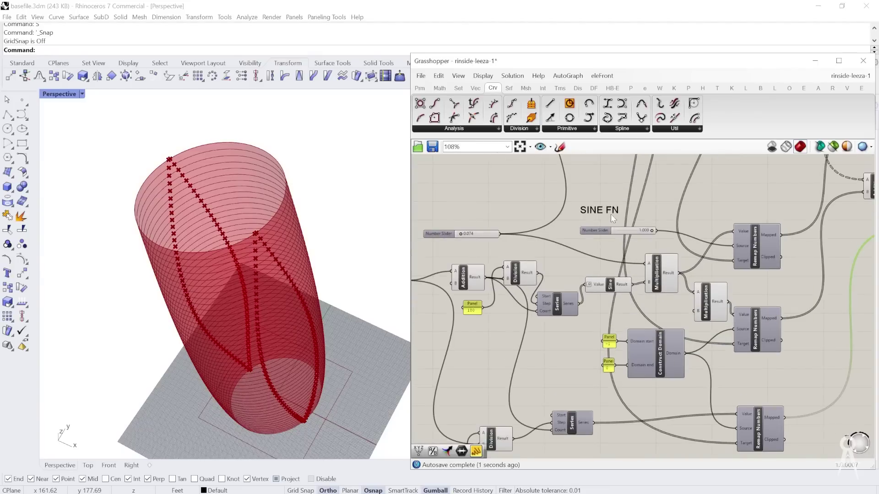
key(ctrl+v)
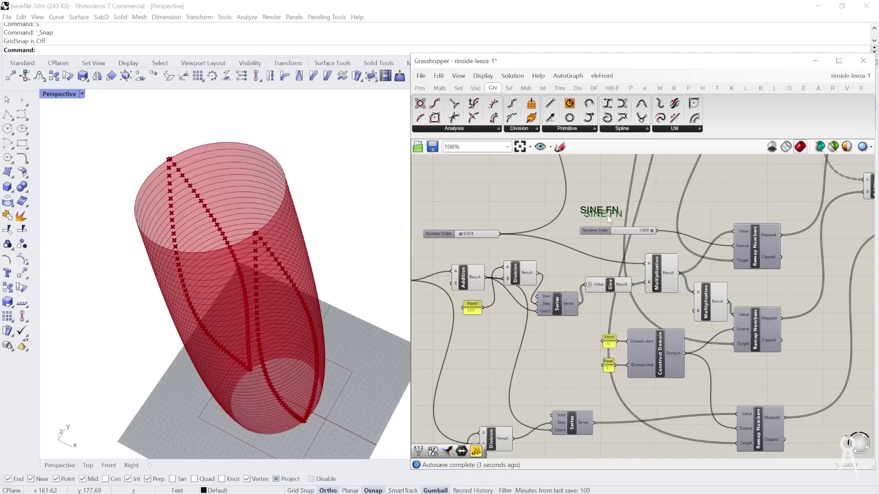
scroll(608, 219, down, 4)
drag(601, 239, 541, 361)
scroll(546, 377, up, 2)
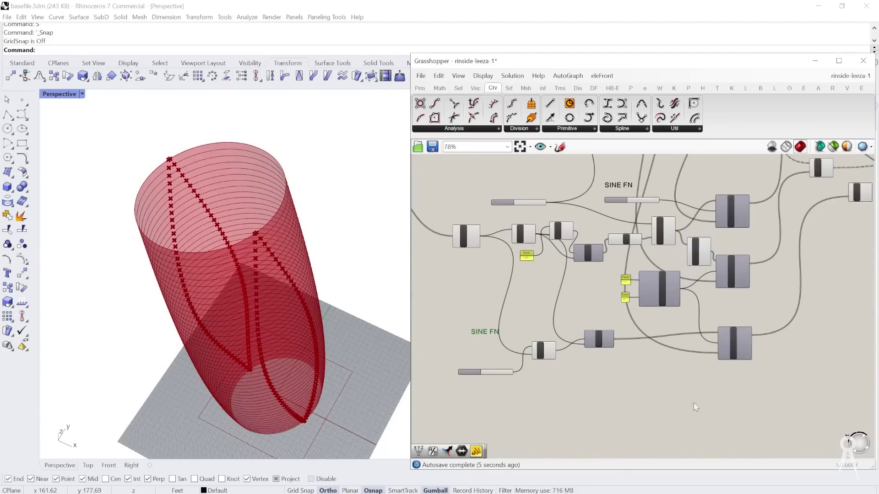
Step: Move the shift function's components farther below the sine function and reposition the copied label above their slider
drag(758, 400, 461, 323)
mouse_move(536, 344)
mouse_down()
mouse_move(528, 379)
mouse_move(542, 340)
mouse_up()
click(470, 344)
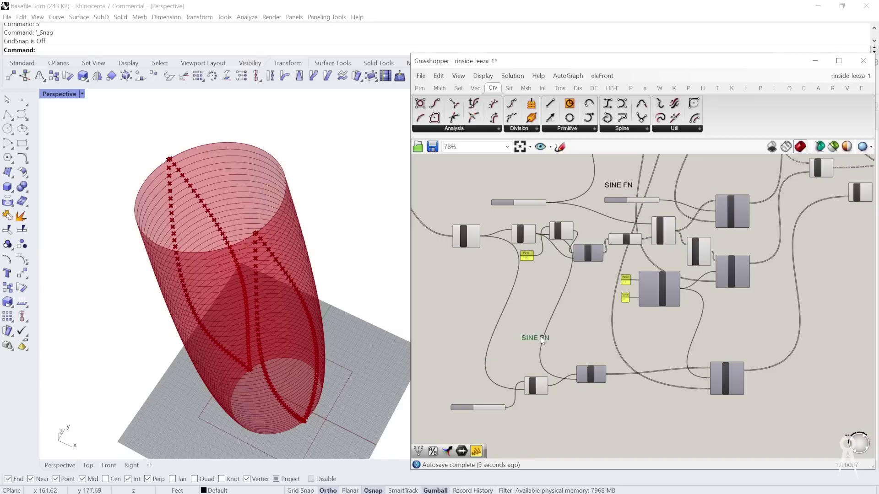
Step: Change the copied label's text to SHIFT FN
double_click(475, 348)
key(shift+Left)
key(shift+Left)
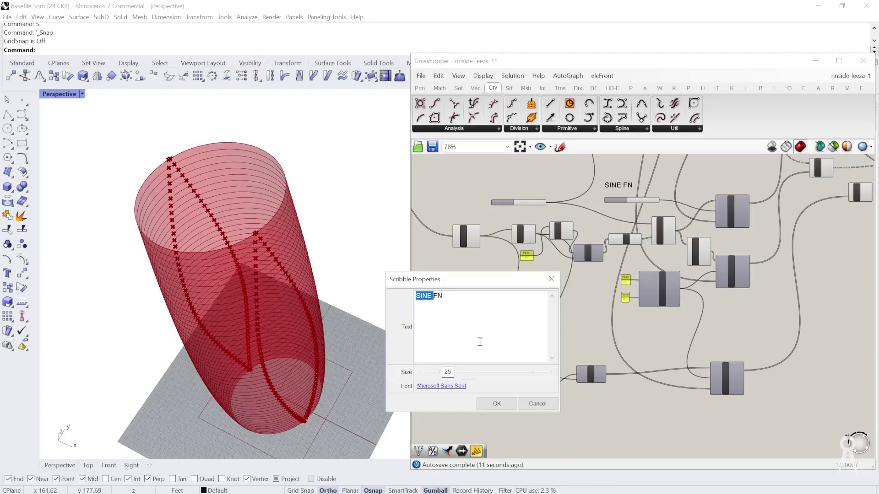
text(F)
click(496, 403)
scroll(505, 365, up, 3)
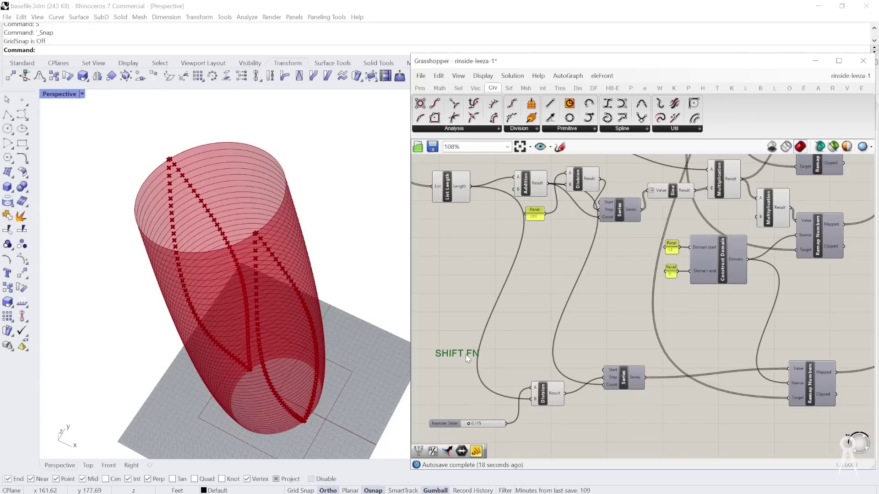
Step: Group the shift function's components with the SHIFT FN label, and group the sine function's components separately
scroll(446, 373, down, 3)
drag(432, 406, 737, 331)
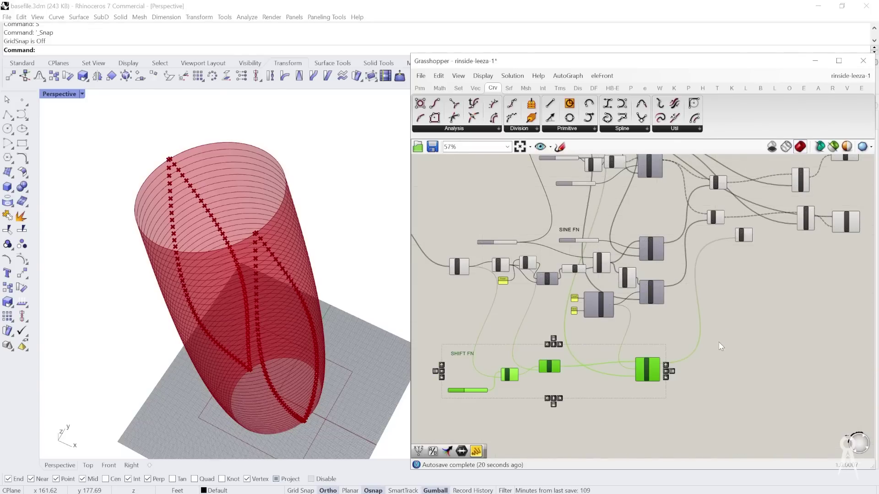
key(ctrl+g)
drag(441, 332, 677, 230)
key(ctrl+g)
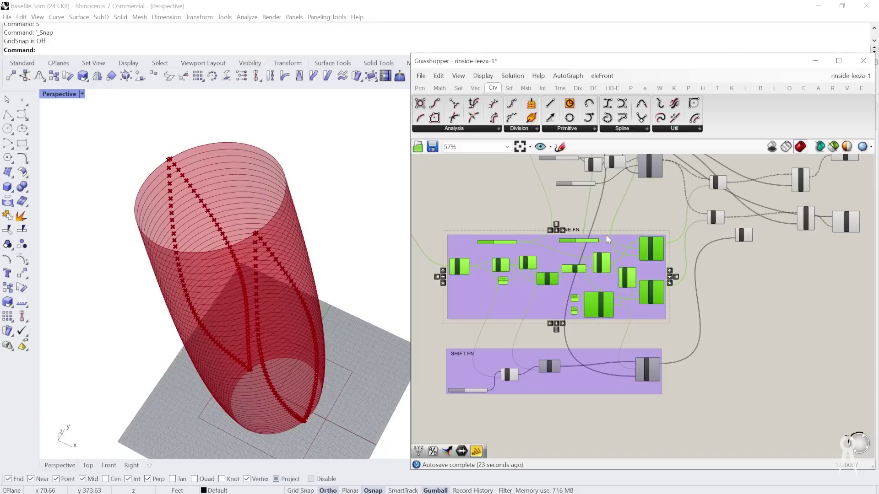
Step: Move the SINE FN label inside the sine function's group area and add it to that group
click(578, 227)
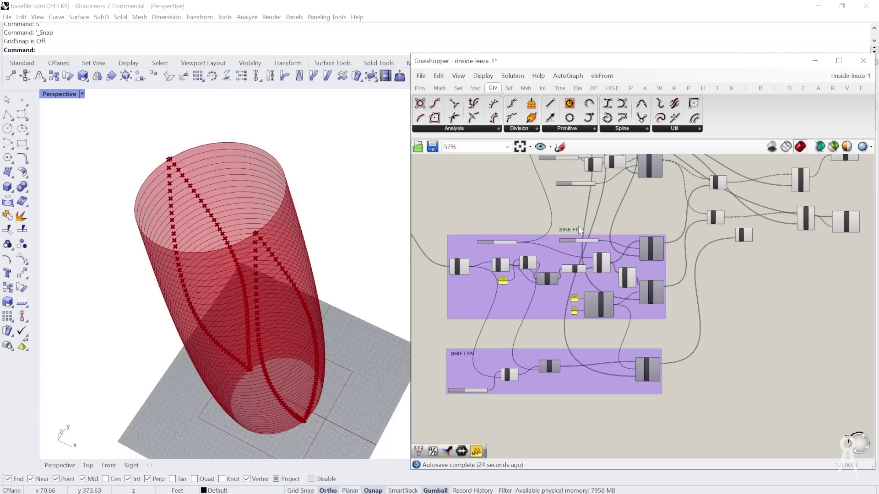
right_click(470, 239)
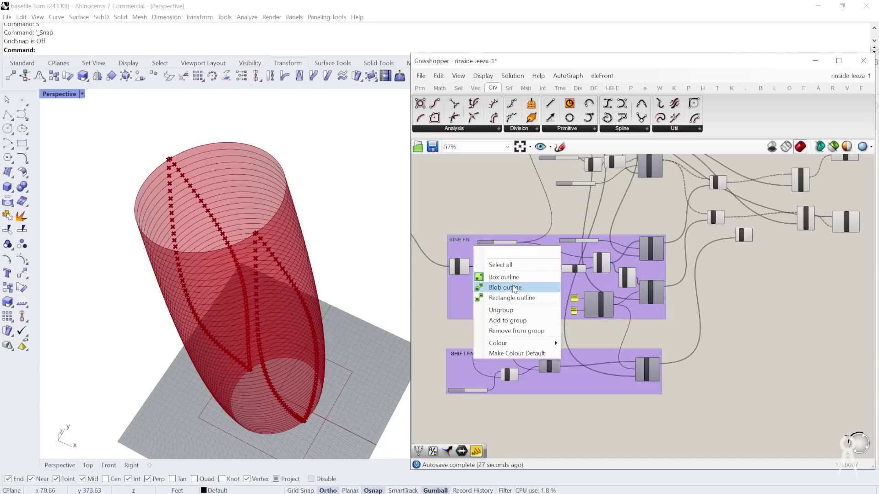
click(523, 321)
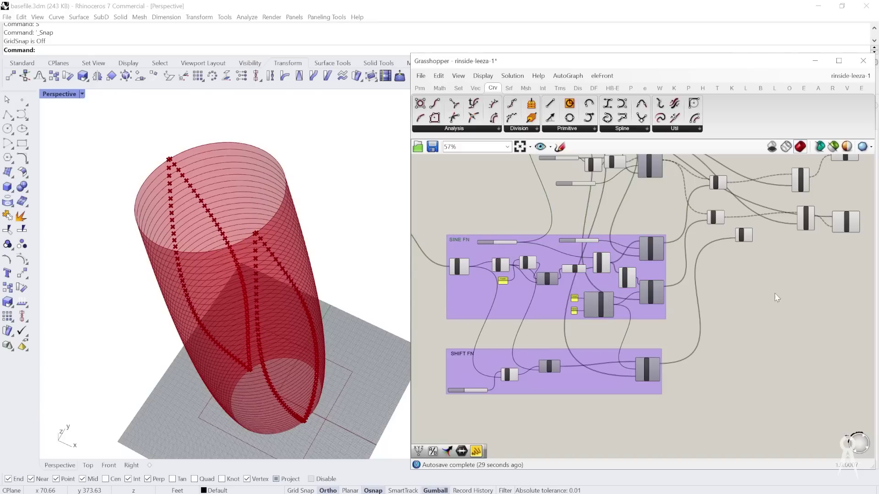
Step: Reposition the shift function's Addition component below the wire joining the lower Addition to its Domain Contrain component
scroll(644, 237, up, 5)
drag(616, 327, 635, 332)
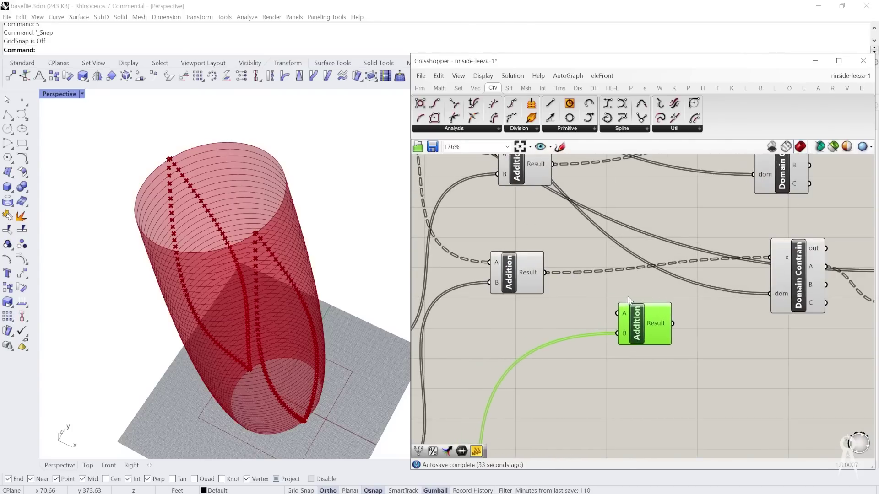
scroll(552, 358, down, 2)
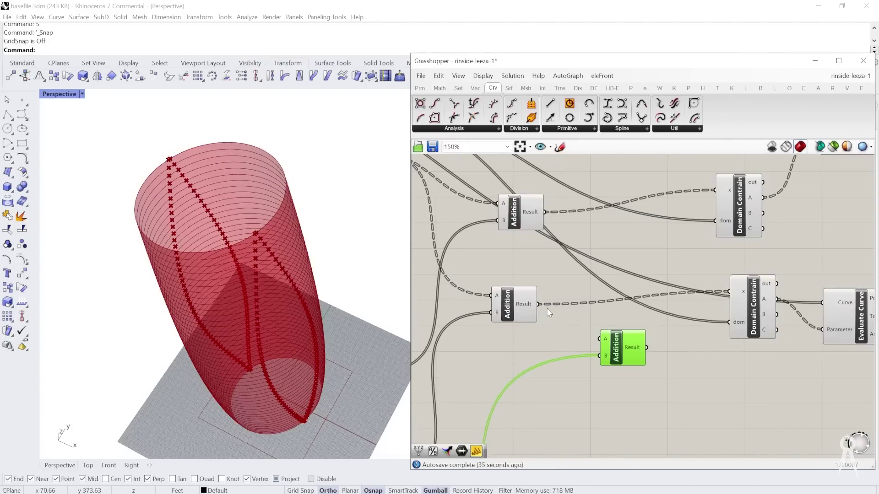
scroll(549, 312, up, 1)
drag(536, 304, 668, 356)
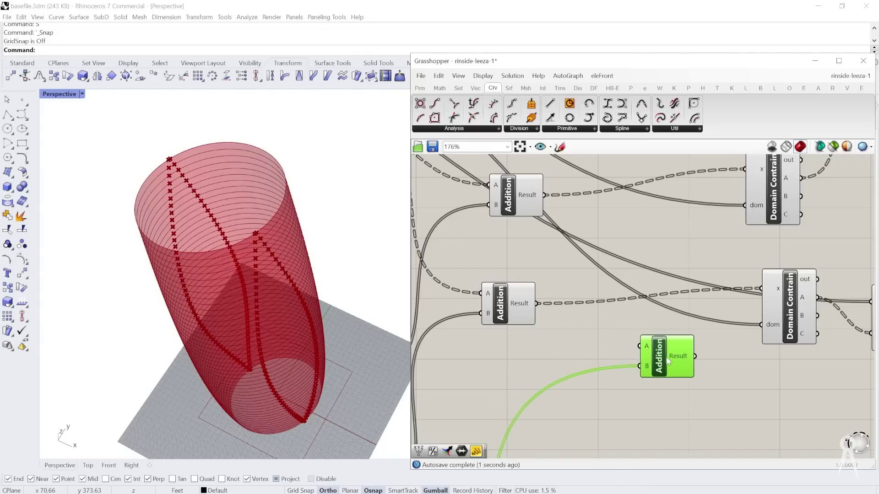
Step: Add a Merge component and connect the upper and lower Addition results to its Data 1 and Data 2 inputs
double_click(567, 333)
text(merg)
key(Return)
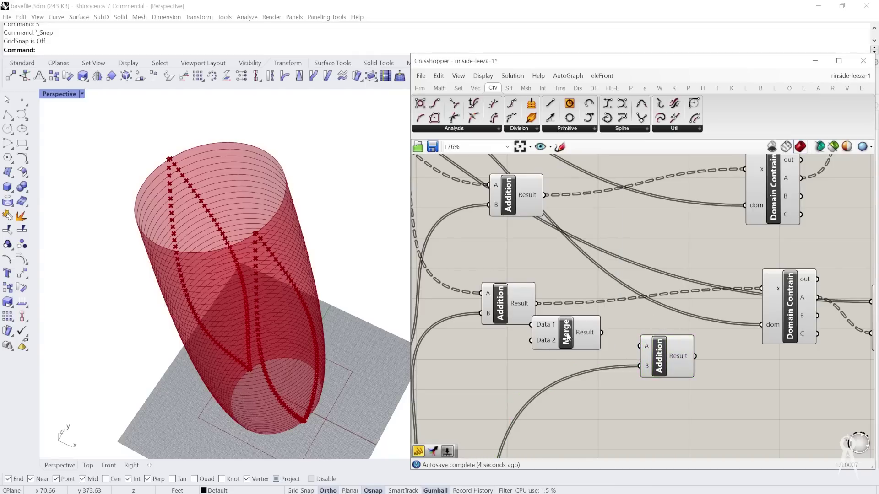
drag(565, 341, 620, 326)
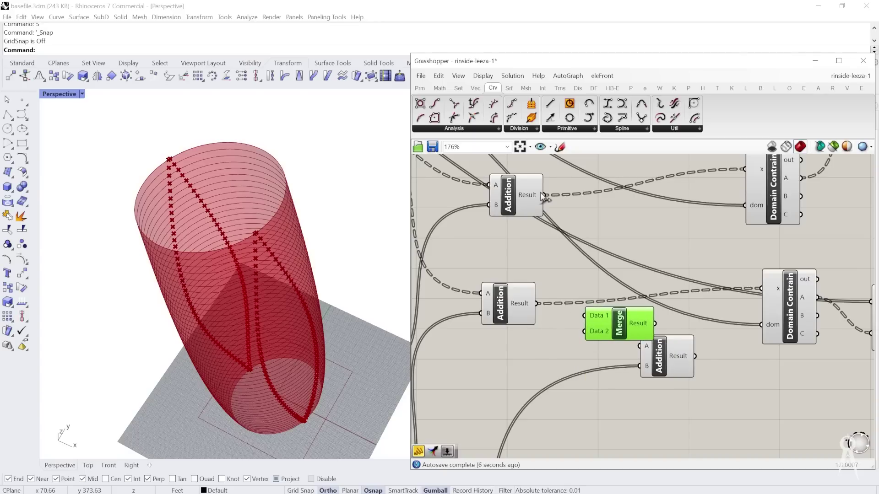
drag(543, 196, 585, 315)
drag(537, 303, 585, 331)
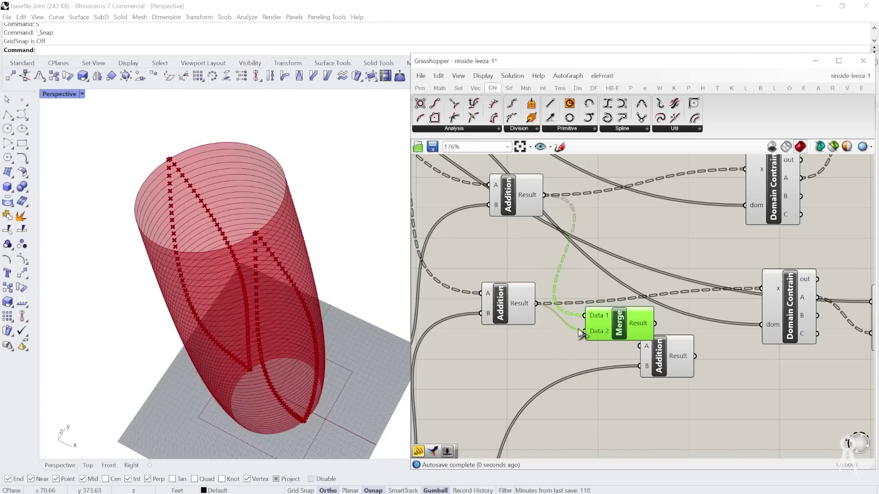
Step: Examine the data structure of the Merge component's result and first input
scroll(682, 342, up, 3)
scroll(681, 342, up, 1)
mouse_move(604, 309)
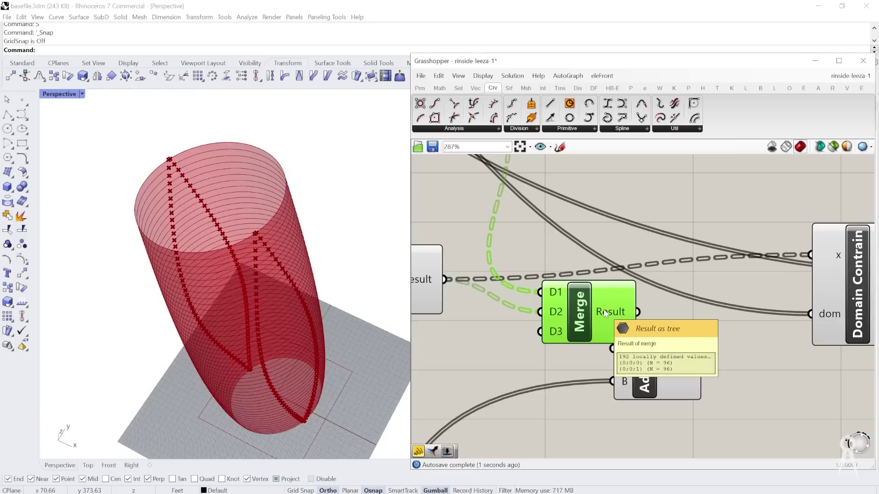
mouse_move(554, 295)
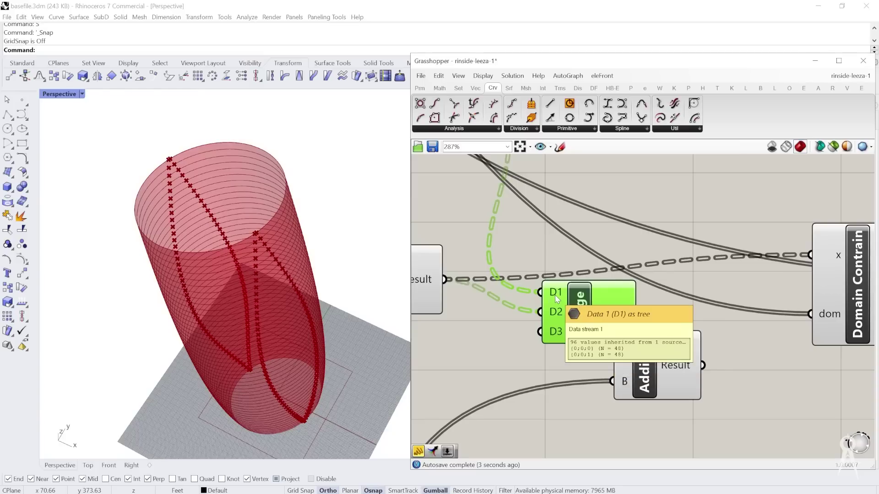
scroll(579, 358, down, 5)
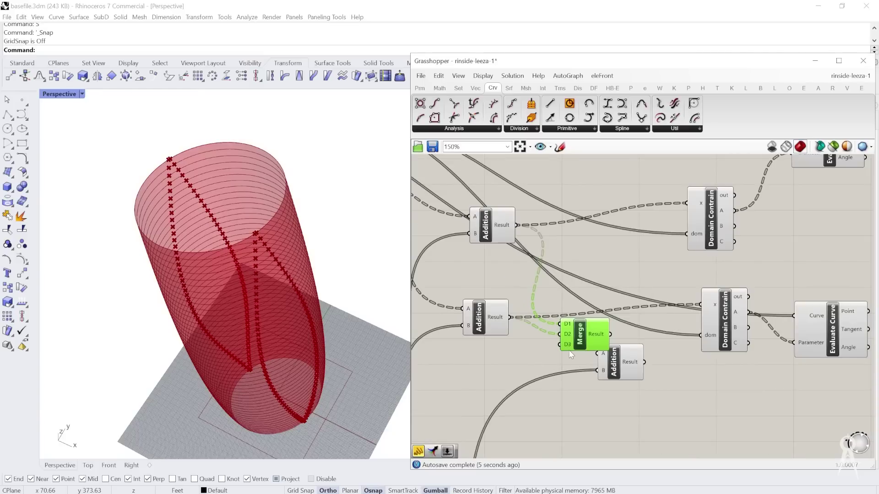
scroll(572, 350, up, 4)
scroll(584, 321, down, 5)
scroll(584, 321, up, 5)
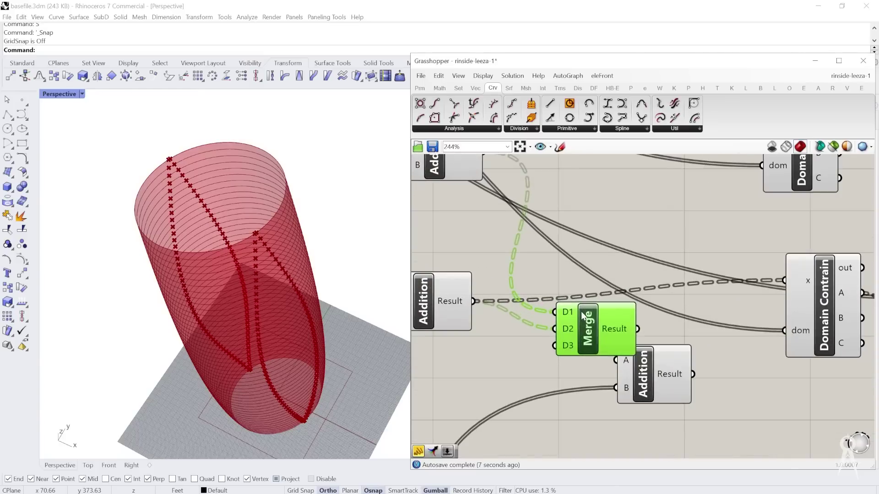
scroll(584, 321, down, 4)
Step: Move the Merge component between the two Additions, and delete it
drag(584, 322, 612, 266)
scroll(609, 267, up, 3)
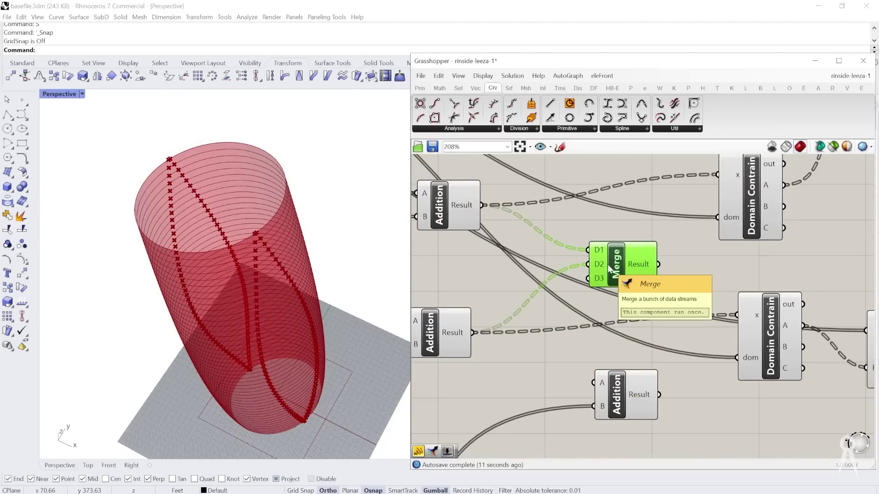
right_drag(647, 301, 650, 300)
click(563, 260)
drag(628, 263, 589, 290)
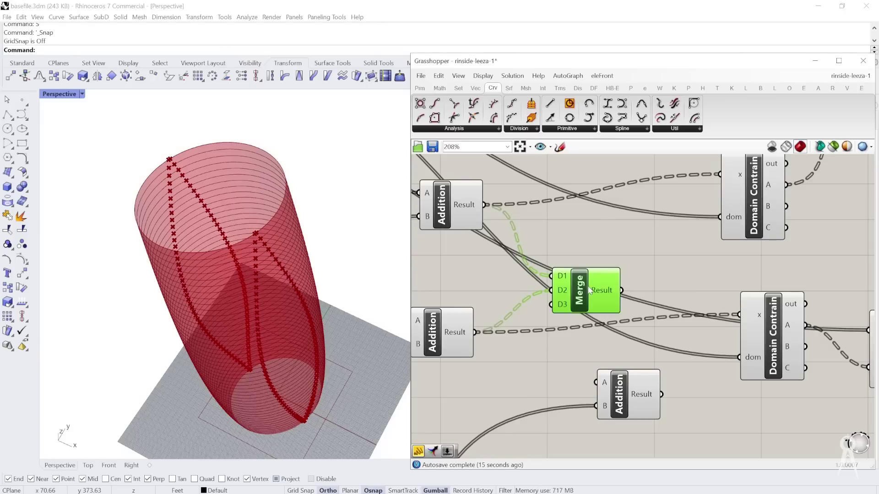
key(Delete)
Step: Add a List Item component and connect the upper Addition's result to its List input
double_click(578, 238)
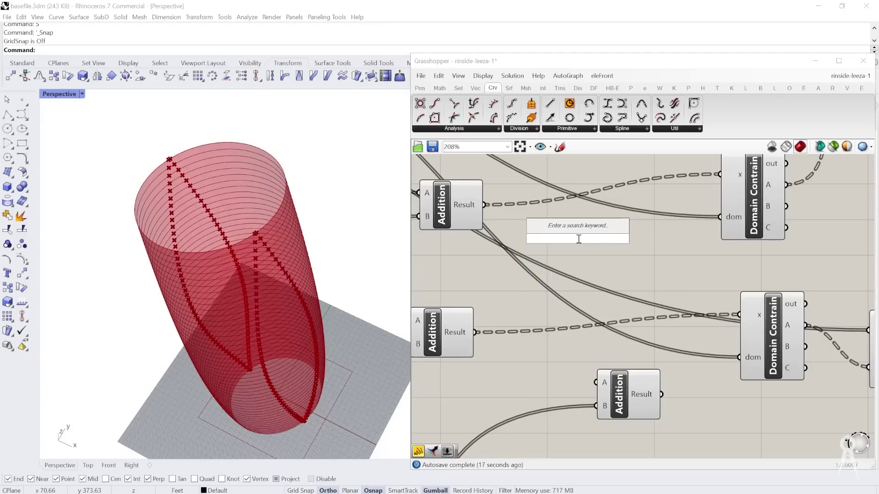
text(list)
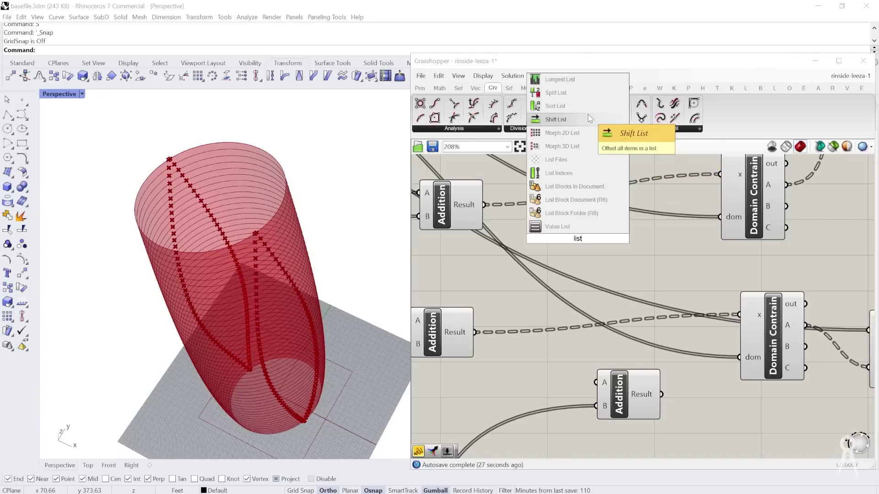
text(it)
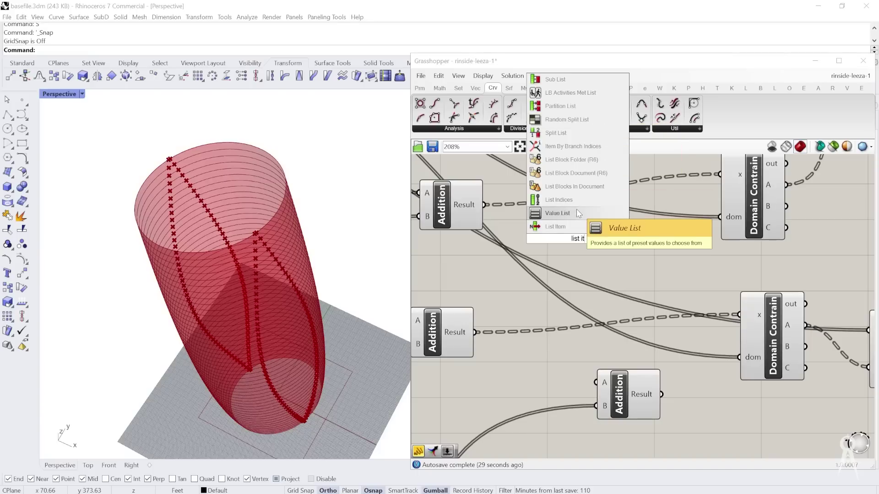
click(576, 226)
drag(575, 234, 599, 246)
drag(486, 209, 567, 235)
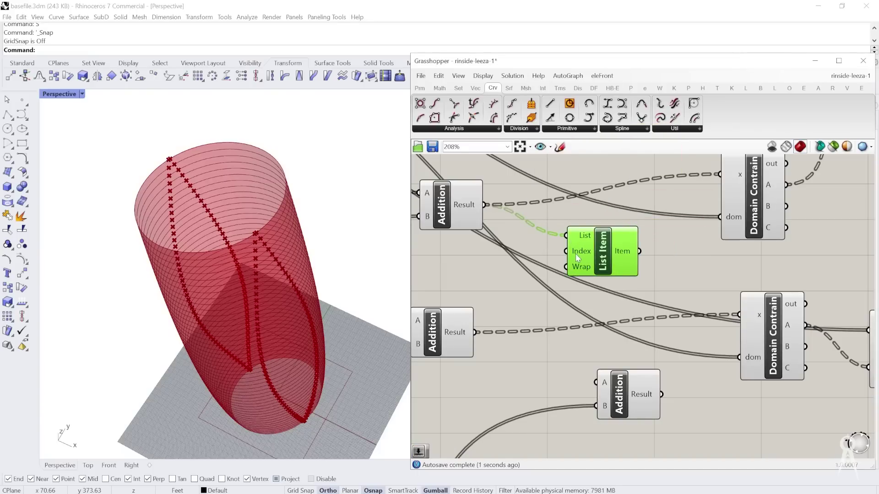
Step: Inspect the data at the List Item's List input, Index input and Item output
click(584, 216)
click(584, 243)
scroll(561, 250, up, 2)
mouse_move(602, 235)
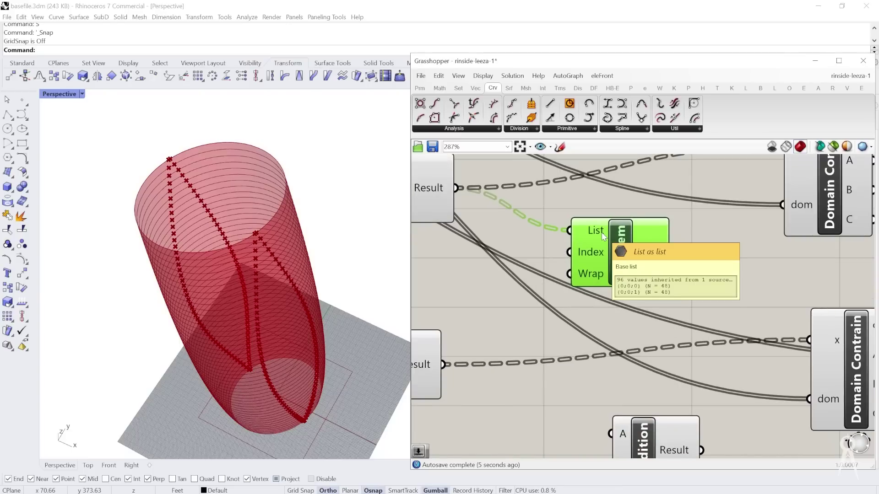
scroll(603, 235, down, 2)
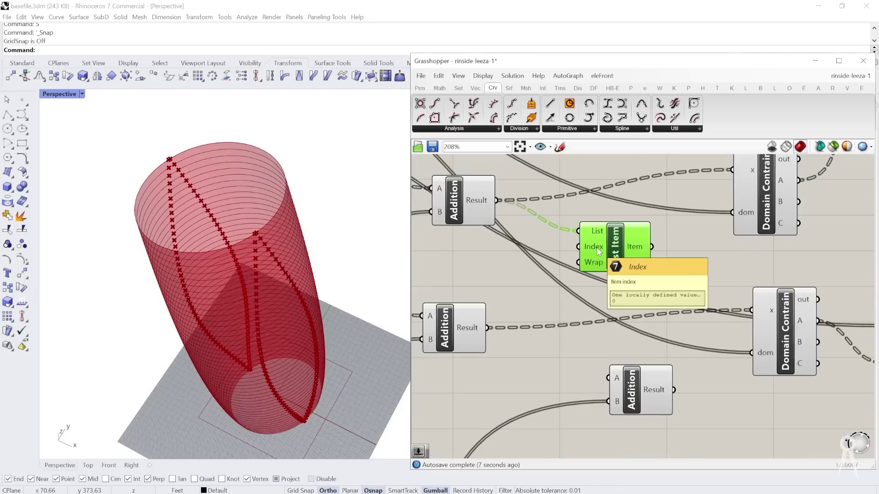
scroll(595, 247, up, 2)
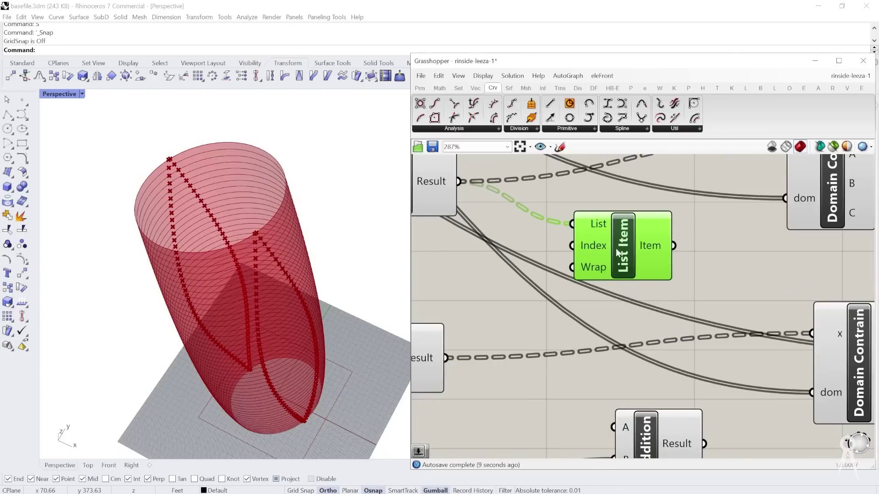
scroll(629, 246, down, 1)
mouse_move(654, 246)
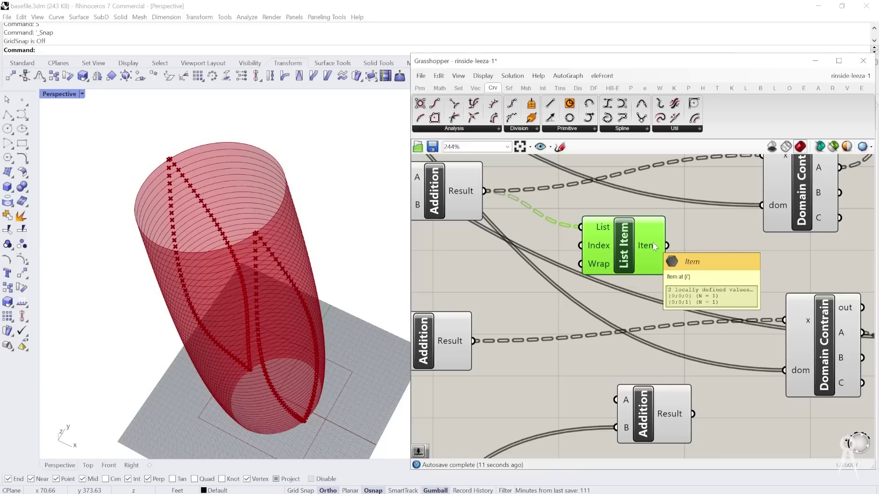
Step: Attach a panel to the List Item's output to read its values, and delete the panel
double_click(715, 251)
text(//)
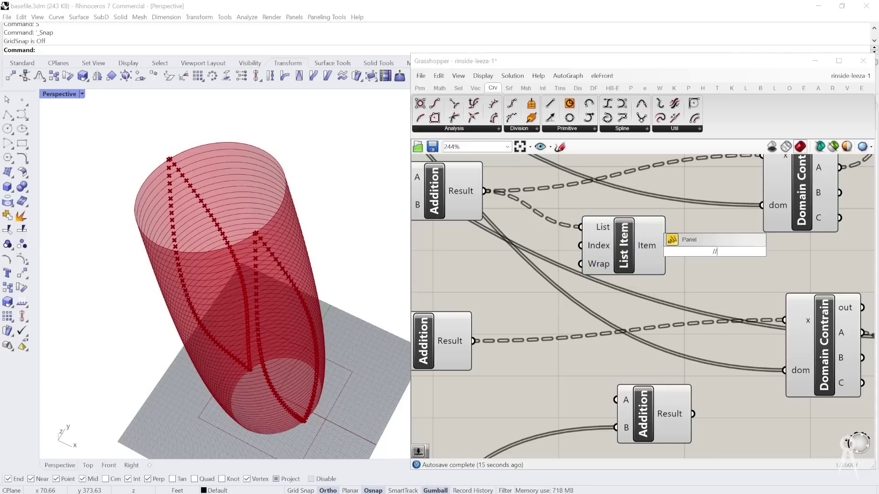
key(Return)
click(703, 266)
scroll(703, 266, down, 3)
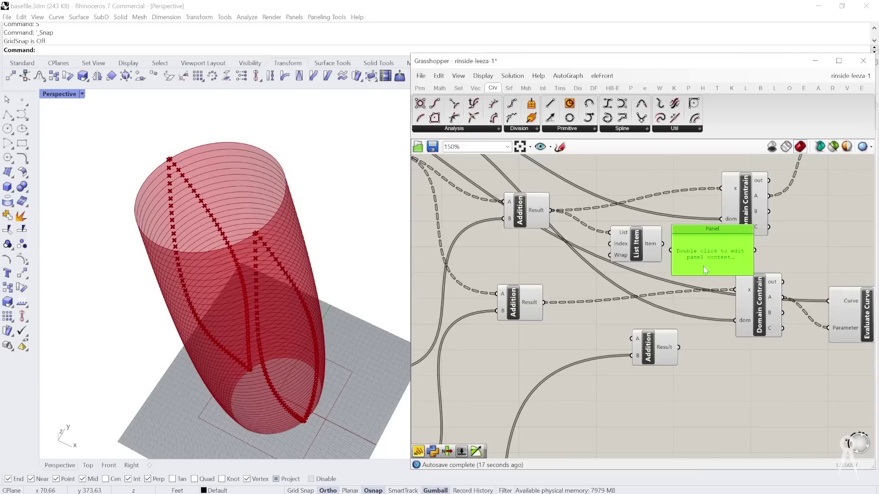
scroll(703, 265, up, 1)
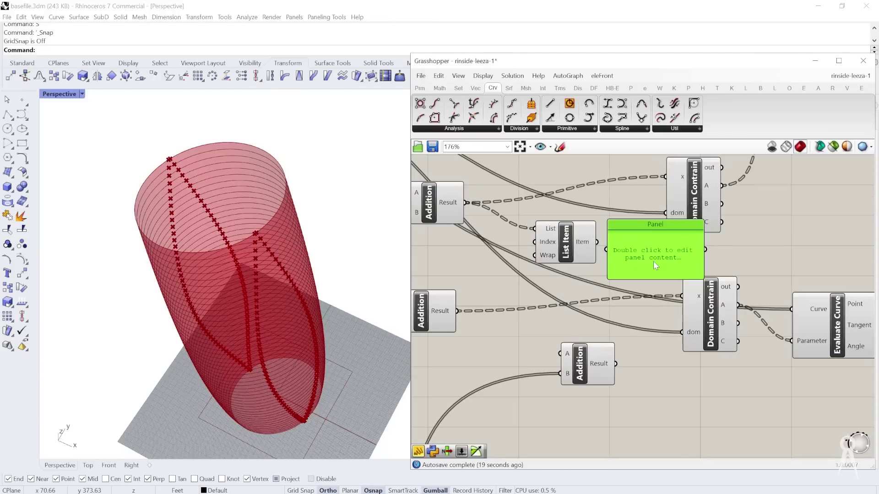
drag(605, 249, 596, 242)
scroll(627, 251, up, 2)
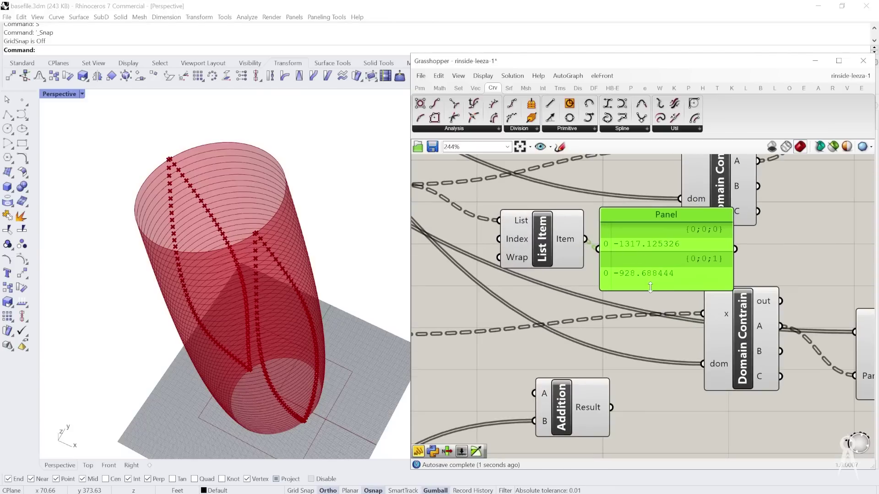
scroll(652, 253, down, 2)
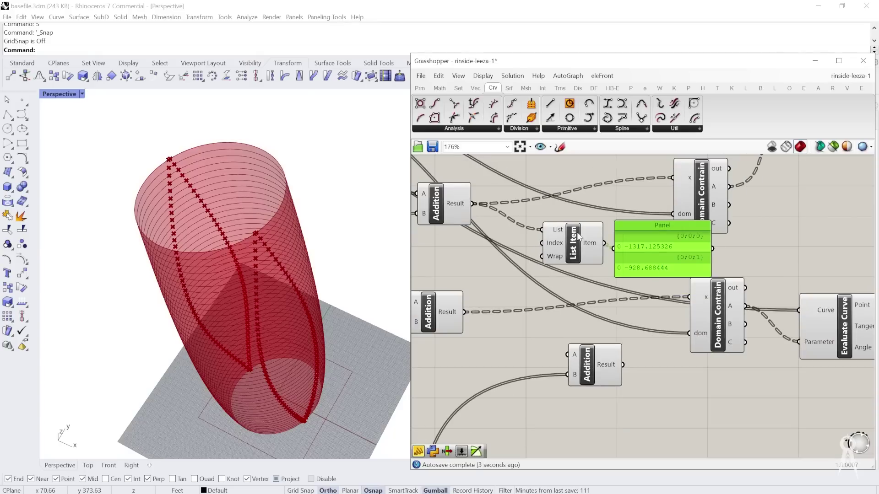
key(Delete)
Step: Insert a Flip Matrix component between the upper Addition's result and the List Item's List input
drag(567, 234, 598, 231)
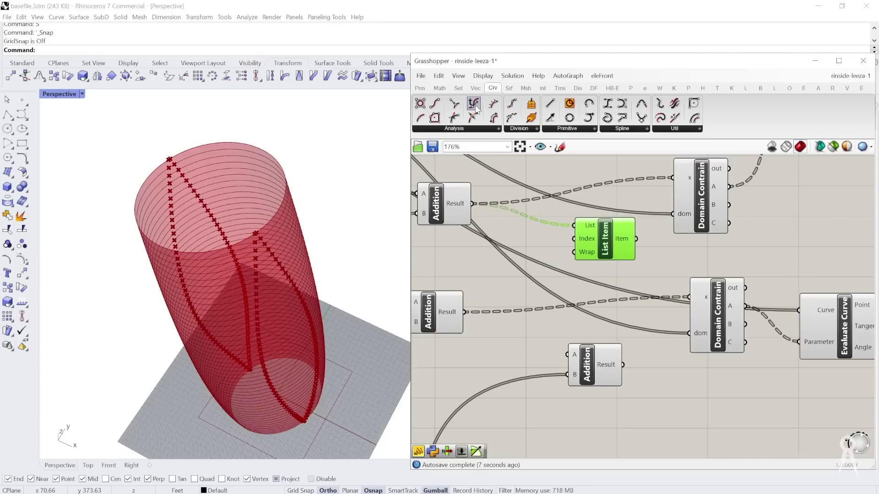
click(459, 88)
click(652, 129)
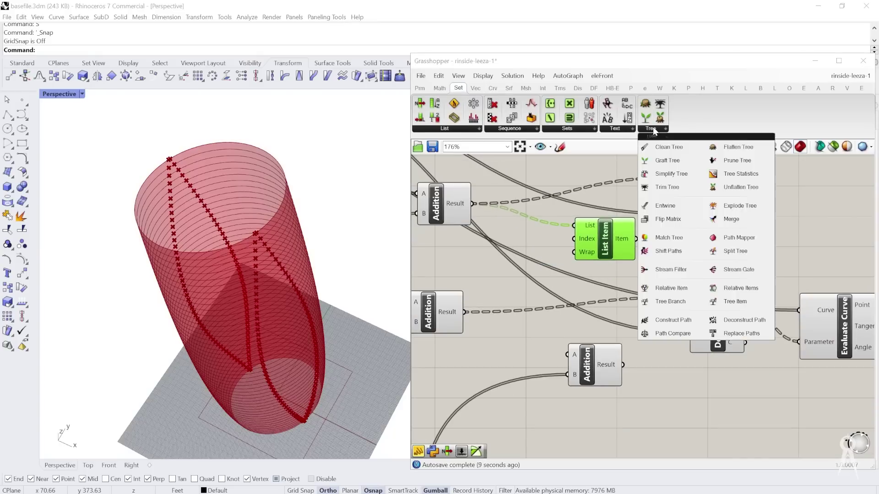
click(669, 219)
click(527, 231)
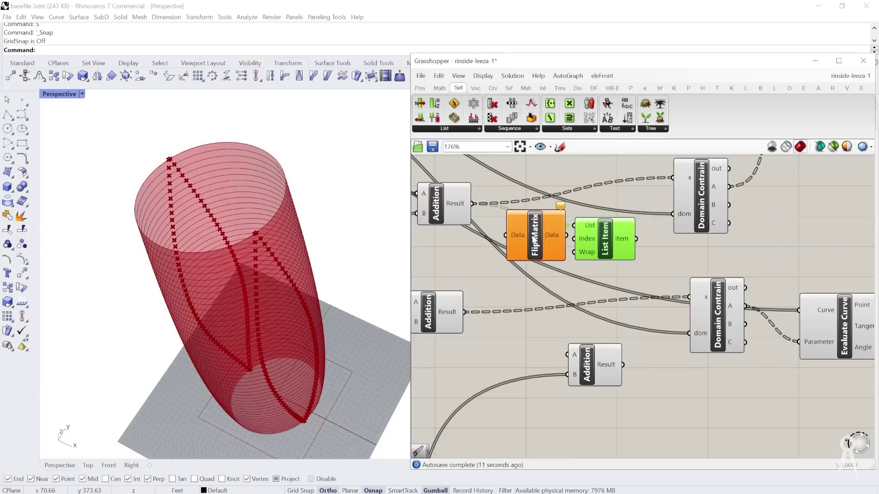
scroll(487, 206, up, 1)
drag(465, 202, 501, 235)
scroll(502, 237, down, 2)
scroll(575, 242, up, 3)
drag(592, 243, 627, 251)
drag(544, 236, 601, 235)
Step: Check the List Item's flipped output and add a +1 output to the component
mouse_move(652, 247)
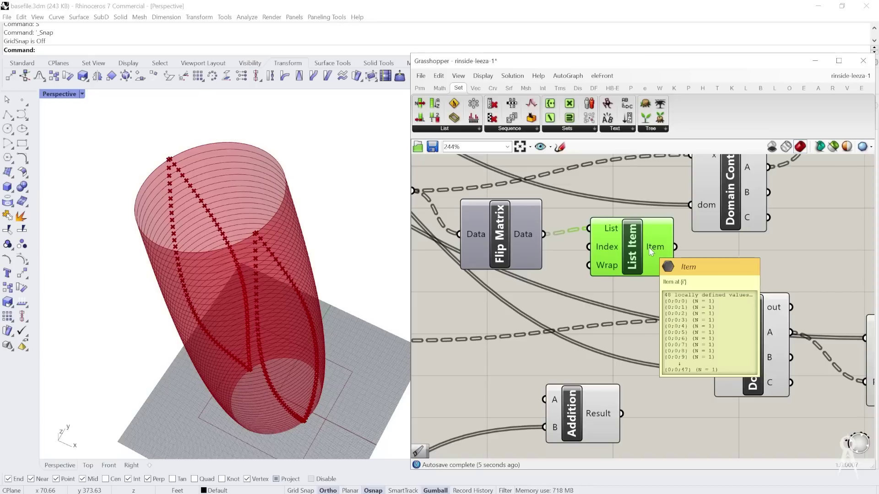
scroll(605, 261, down, 3)
scroll(605, 262, up, 3)
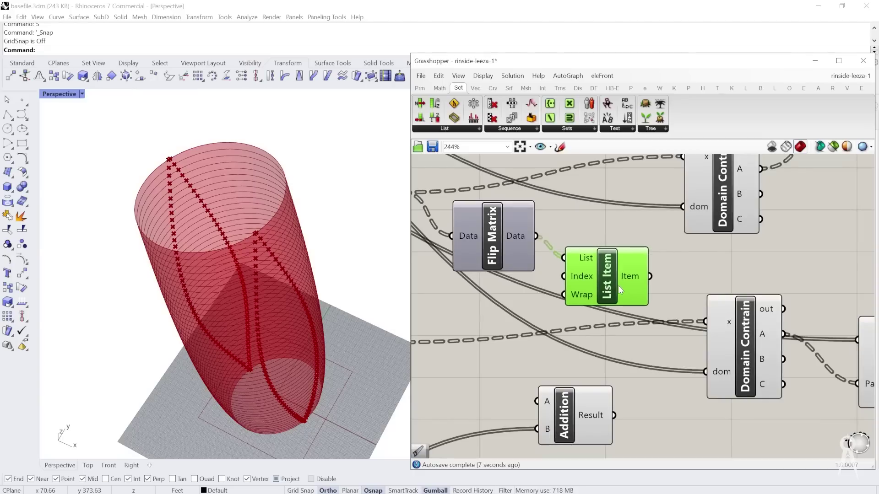
scroll(649, 326, up, 4)
scroll(650, 238, down, 4)
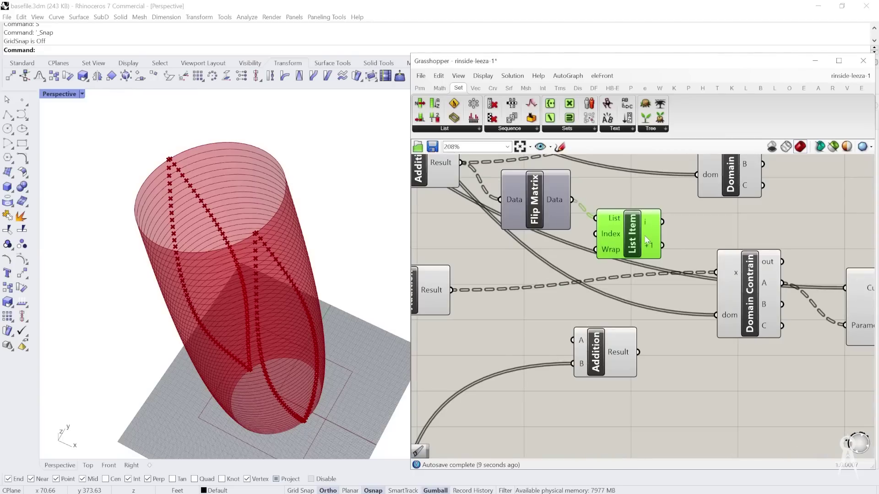
scroll(640, 321, down, 4)
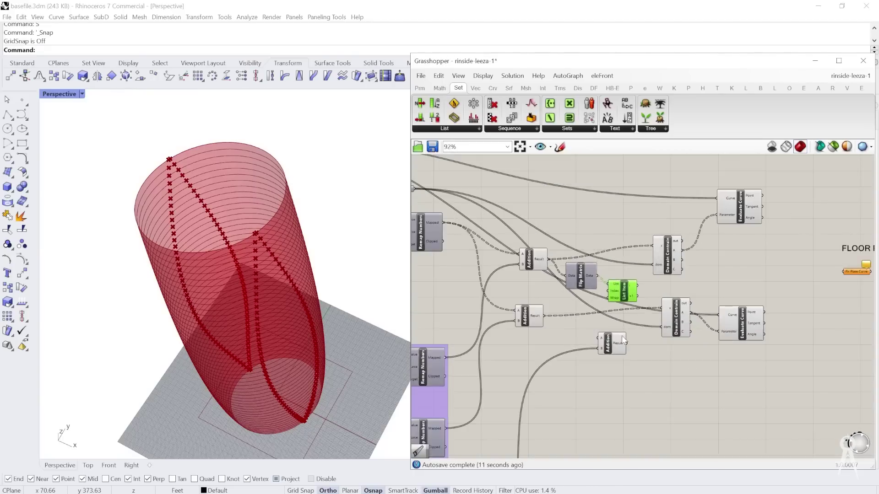
Step: Duplicate the Flip Matrix and List Item pair below the original and feed the copy from the lower Addition's result
scroll(639, 331, up, 4)
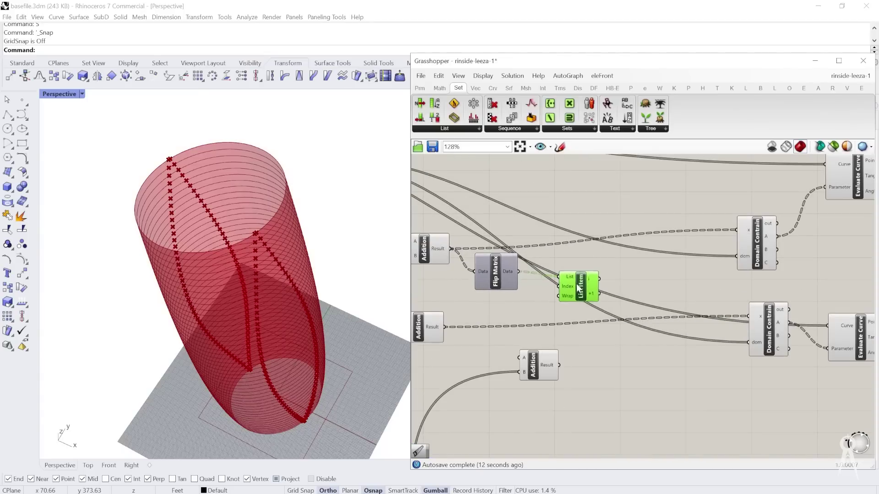
right_drag(570, 307, 630, 305)
shift+click(531, 256)
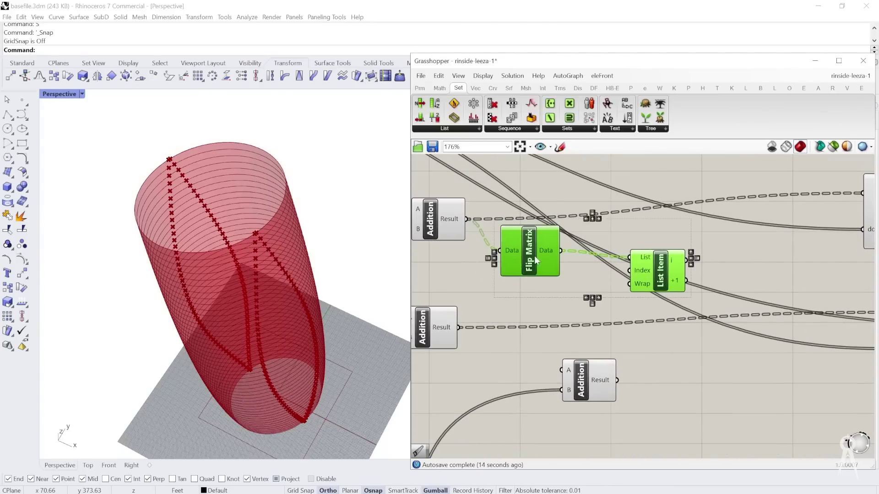
scroll(591, 258, down, 2)
key(ctrl+c)
key(ctrl+v)
drag(551, 269, 549, 318)
scroll(489, 323, up, 3)
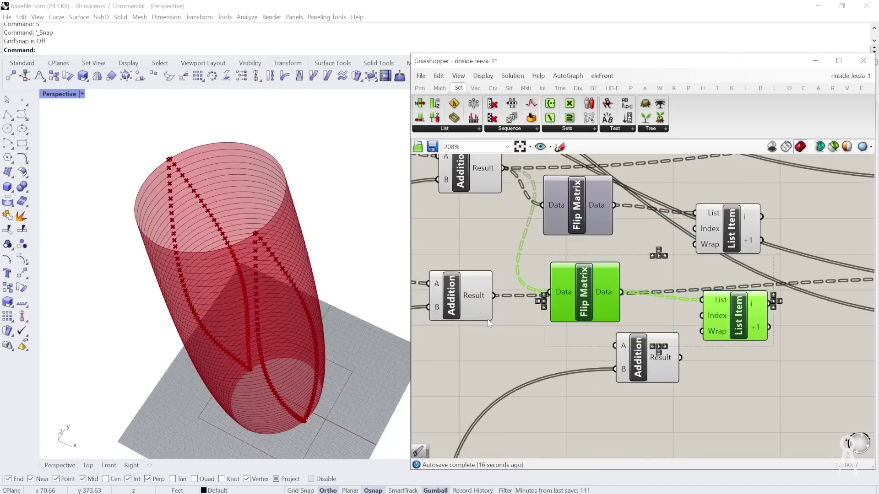
scroll(489, 258, down, 3)
scroll(631, 272, up, 2)
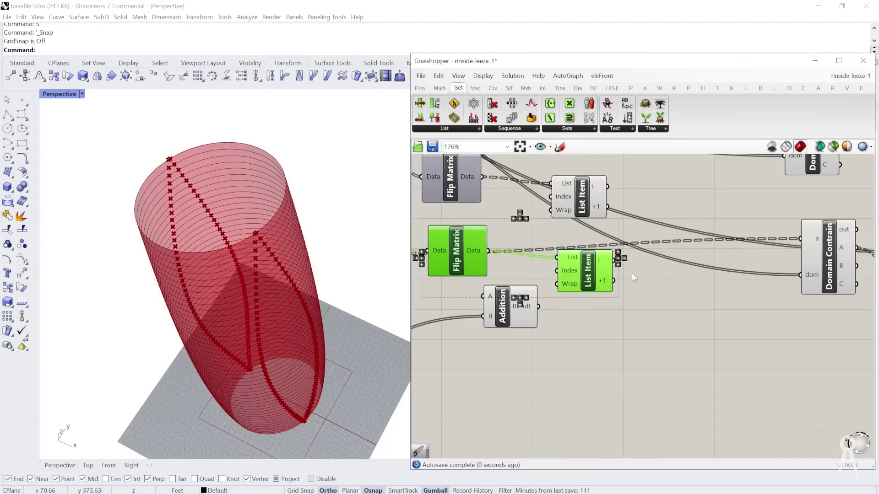
Step: Move the loose Addition component out of the way and place a Merge component between the List Items and Domain Contrain
drag(508, 300, 698, 336)
right_drag(548, 299, 469, 315)
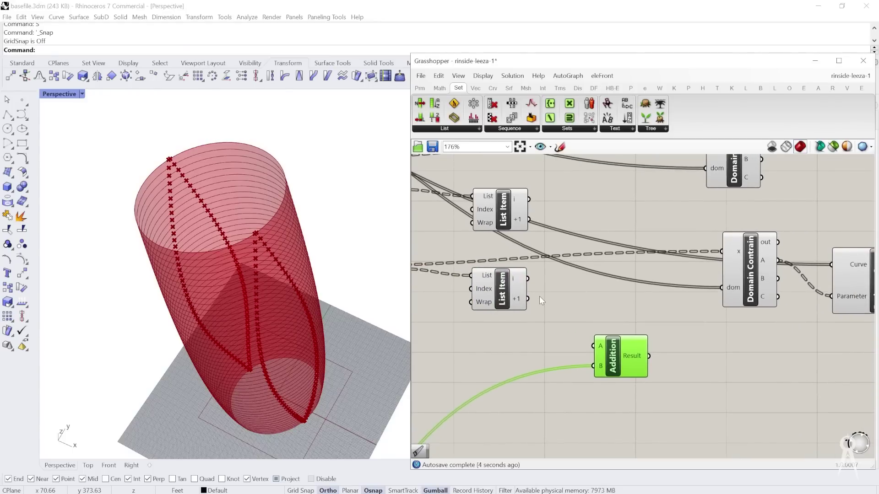
scroll(539, 297, up, 1)
double_click(558, 298)
text(merg)
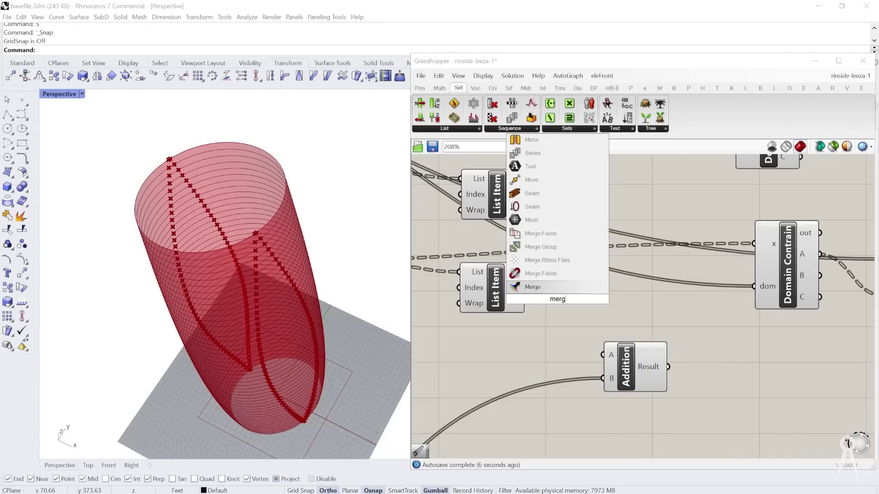
key(Return)
drag(545, 297, 650, 240)
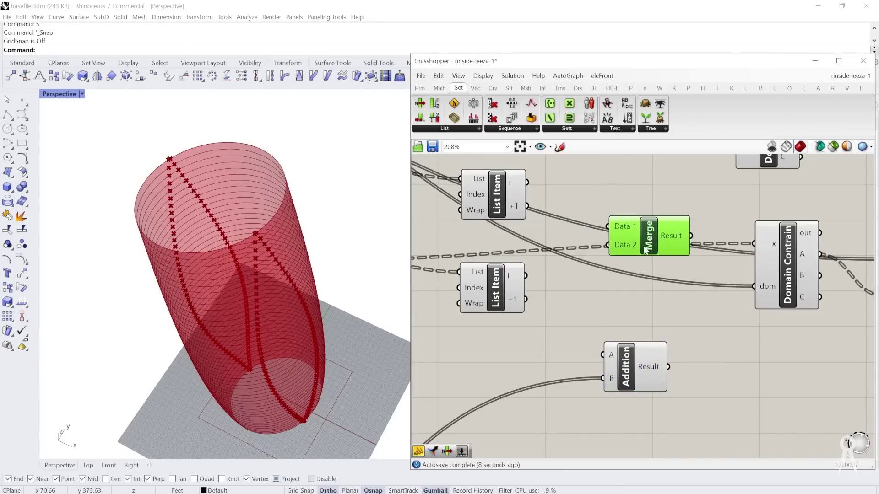
Step: Add inputs D3 and D4 to the Merge component
scroll(649, 240, up, 6)
click(655, 270)
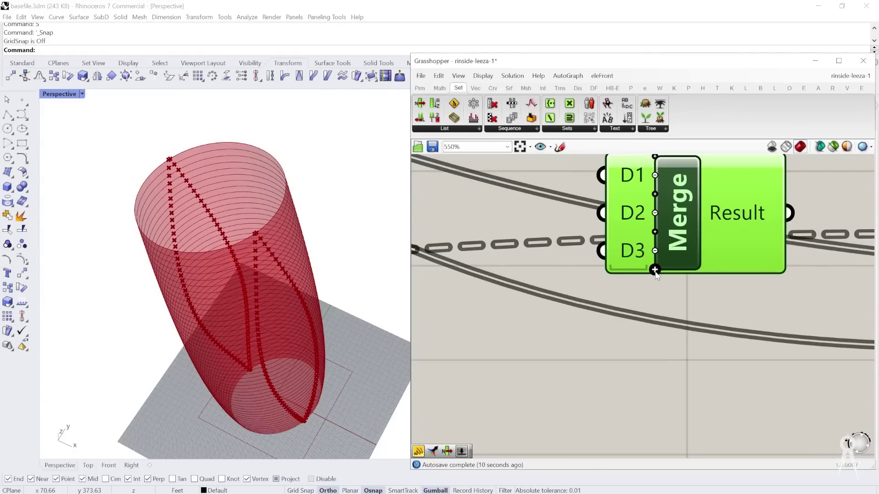
click(655, 270)
scroll(620, 348, down, 4)
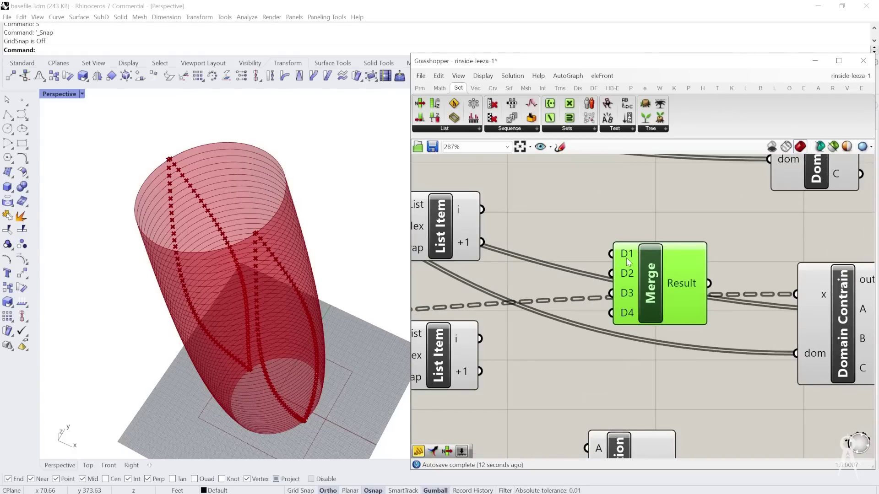
Step: Review the upstream sine function group and how the Merge is wired in the ROTATE FN section
scroll(627, 262, down, 9)
scroll(731, 281, up, 4)
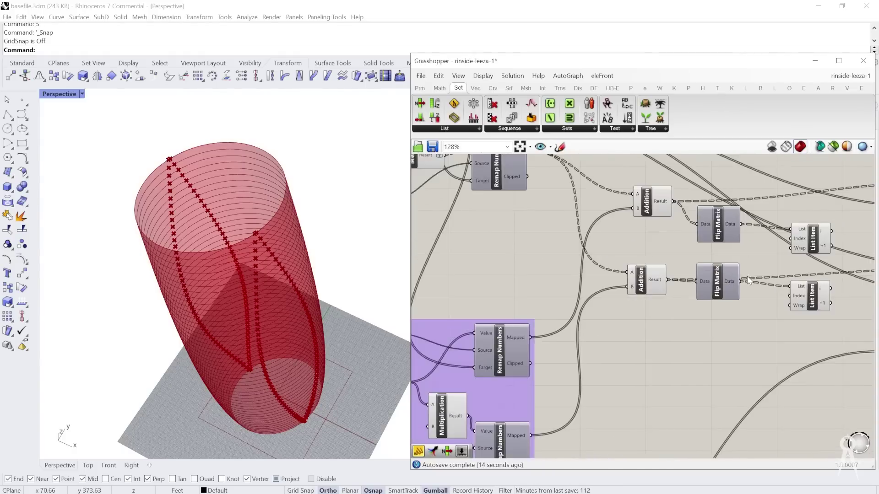
right_drag(743, 276, 753, 274)
scroll(753, 274, down, 3)
scroll(566, 322, up, 1)
click(552, 273)
scroll(532, 357, up, 4)
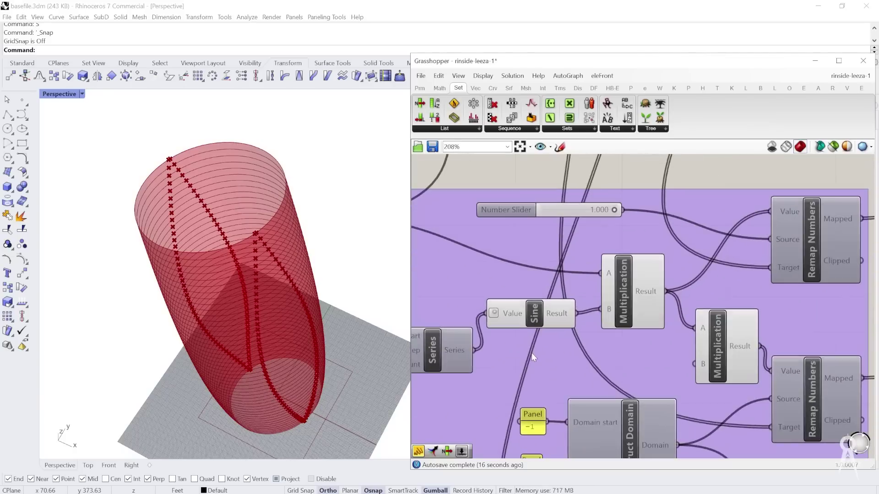
scroll(531, 353, down, 5)
scroll(644, 289, up, 5)
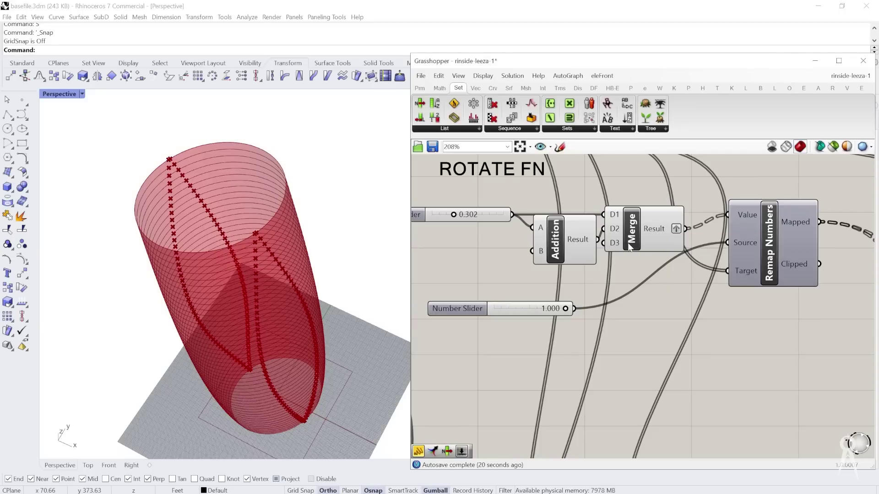
scroll(650, 242, down, 5)
scroll(605, 247, up, 4)
scroll(538, 267, down, 4)
scroll(549, 252, up, 7)
Step: Wire the upper List Item's i and +1 outputs into Merge D1 and D2, and the lower one's into D3 and D4
right_drag(671, 262, 715, 264)
drag(496, 175, 625, 219)
drag(497, 208, 625, 238)
drag(665, 264, 651, 316)
drag(494, 305, 612, 310)
drag(495, 337, 612, 329)
scroll(584, 320, down, 3)
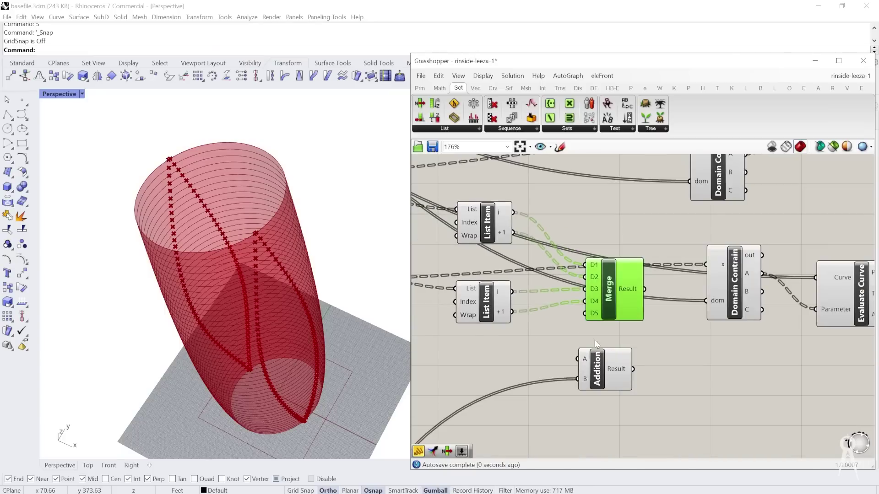
Step: Inspect the data structure at the lower Domain Contrain's x and dom inputs, Evaluate Curve's Curve input and the Merge's Result
scroll(608, 351, up, 3)
scroll(647, 331, down, 2)
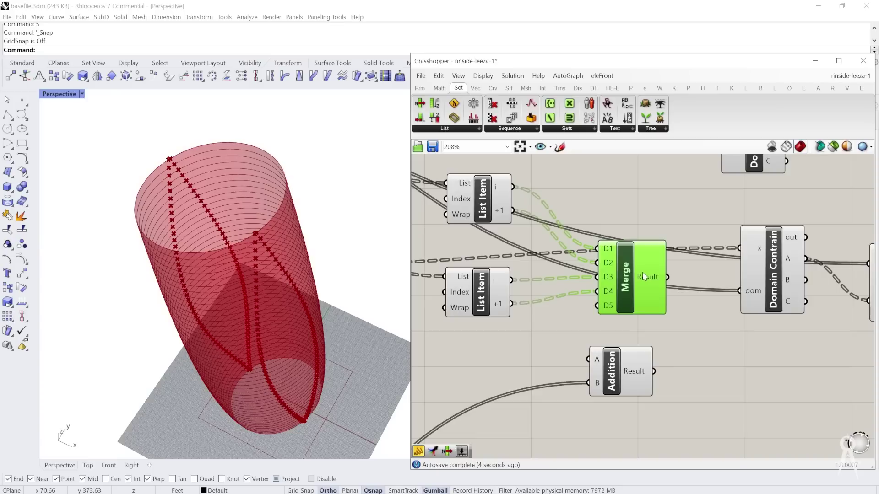
scroll(771, 237, up, 2)
mouse_move(728, 259)
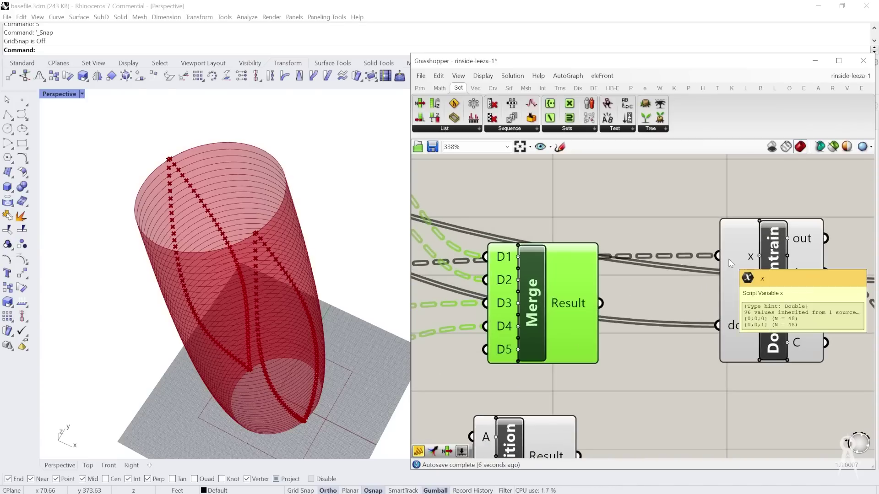
scroll(603, 290, down, 4)
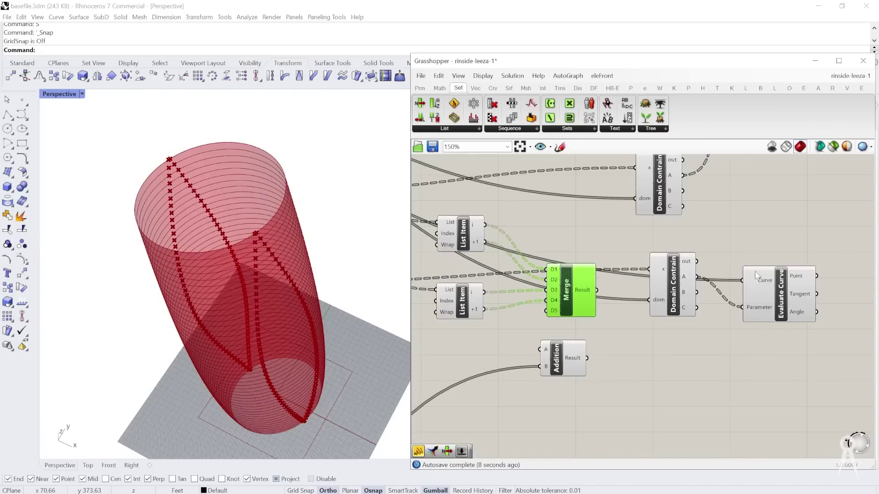
scroll(713, 262, up, 3)
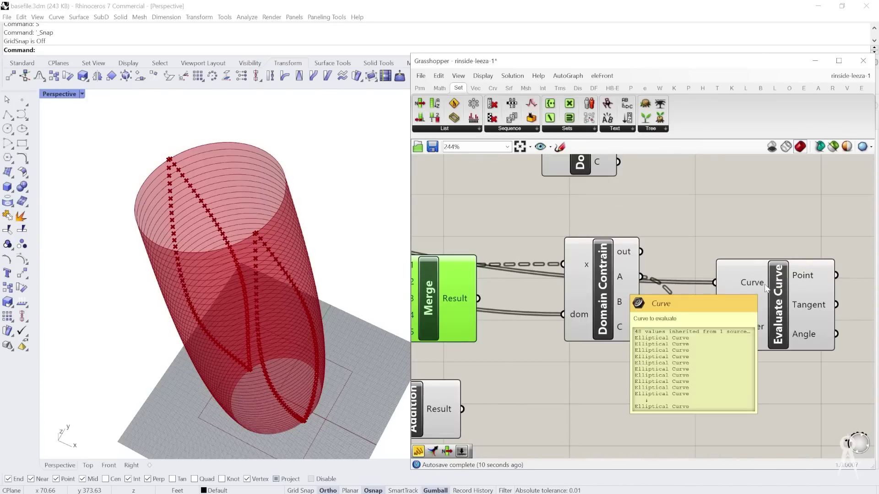
scroll(630, 251, down, 4)
scroll(567, 286, up, 3)
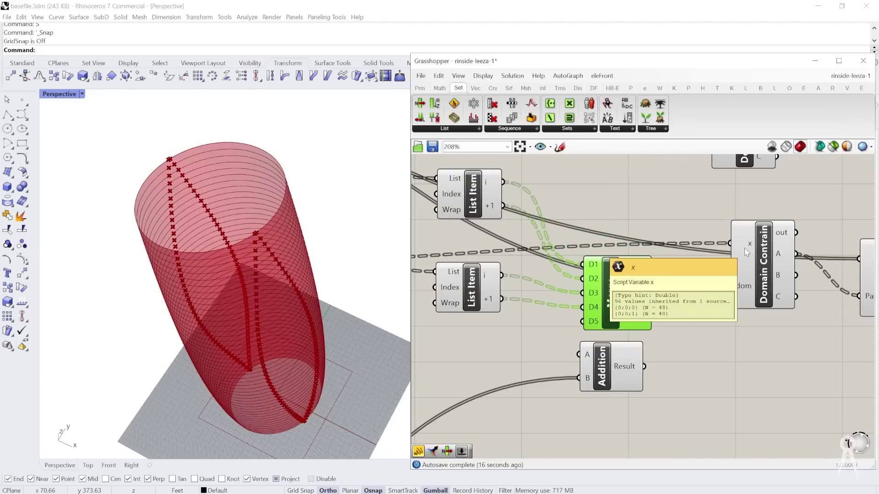
mouse_move(746, 287)
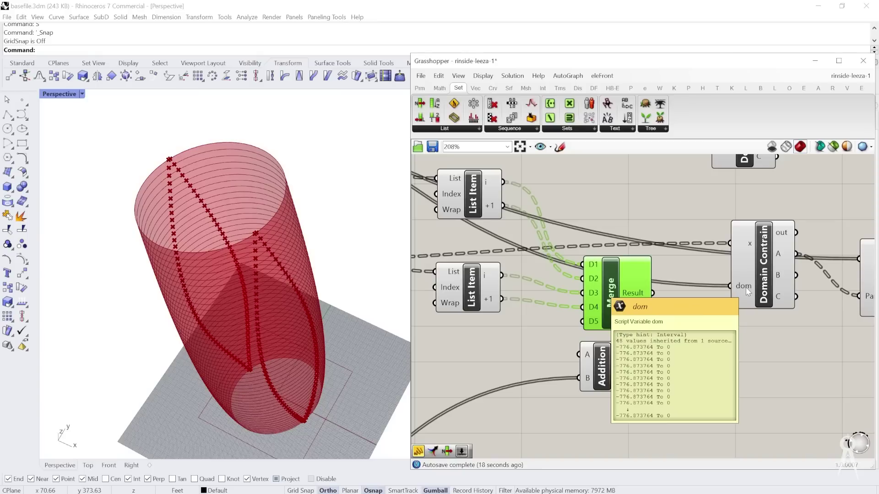
scroll(745, 289, up, 2)
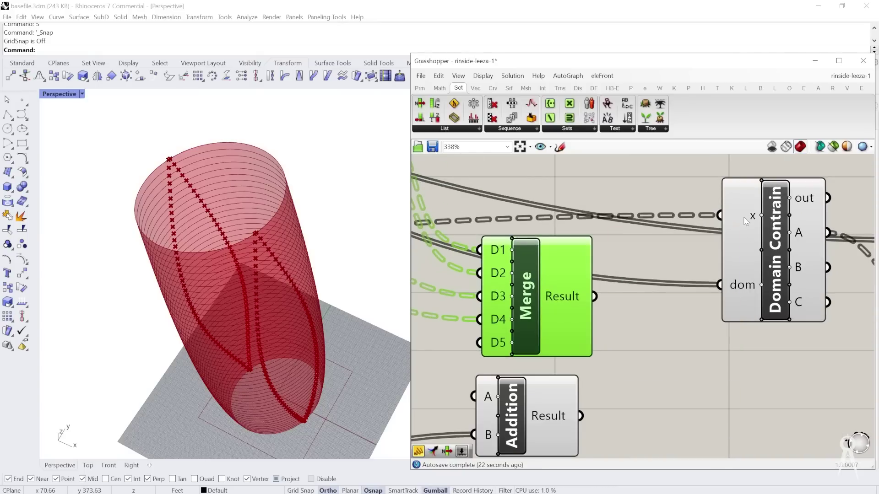
mouse_move(746, 221)
scroll(744, 220, down, 2)
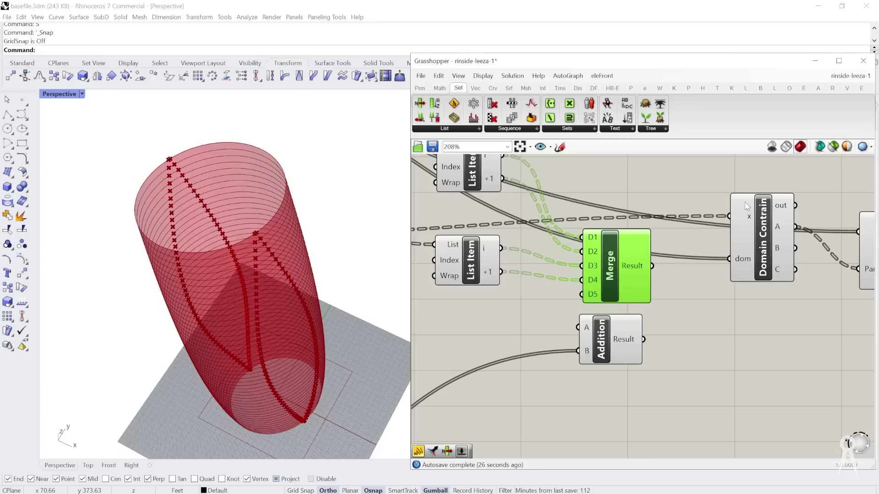
scroll(735, 231, up, 2)
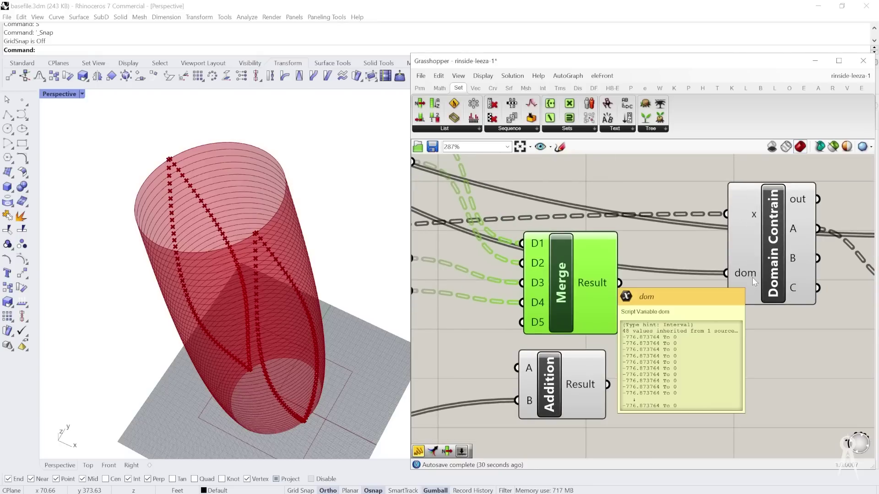
mouse_move(598, 281)
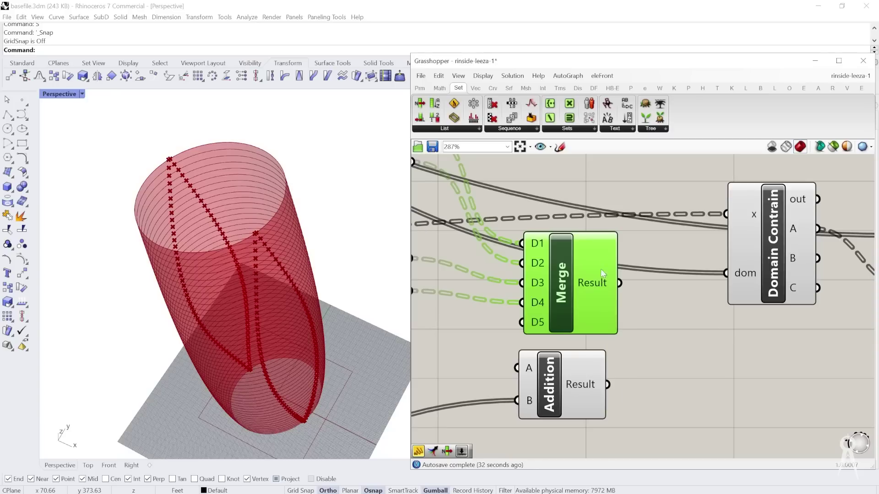
Step: Reposition the Merge and the loose Addition, and connect the Merge's Result to the Addition's A input
scroll(598, 276, down, 3)
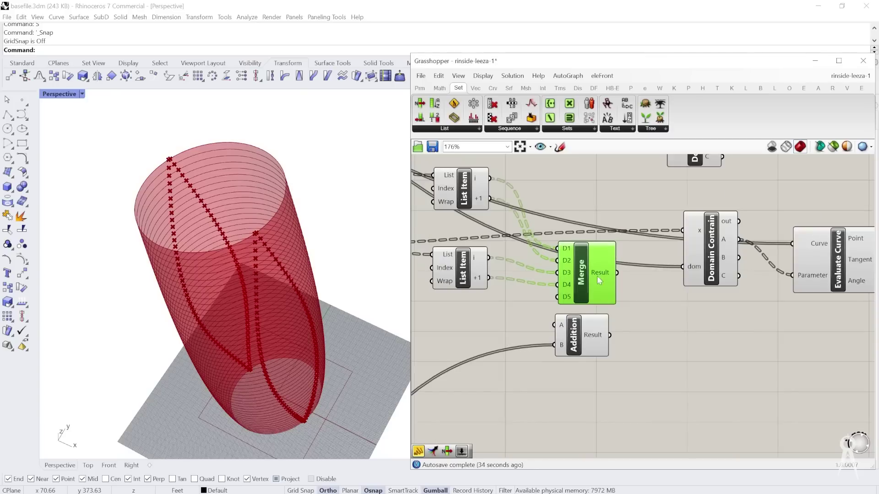
scroll(597, 276, up, 2)
drag(560, 271, 557, 268)
drag(604, 337, 658, 332)
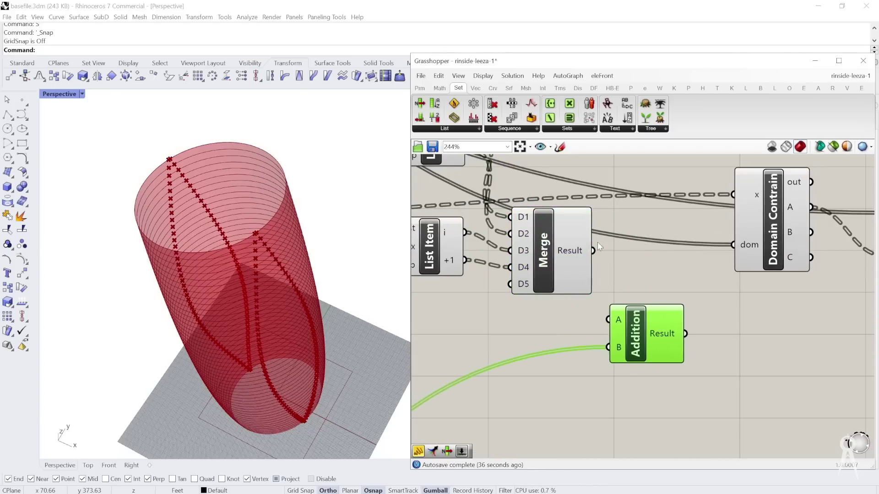
drag(592, 257, 613, 330)
Step: Examine the data branches at the new Addition's Result, its A and B inputs and the Merge's Result
scroll(659, 334, up, 3)
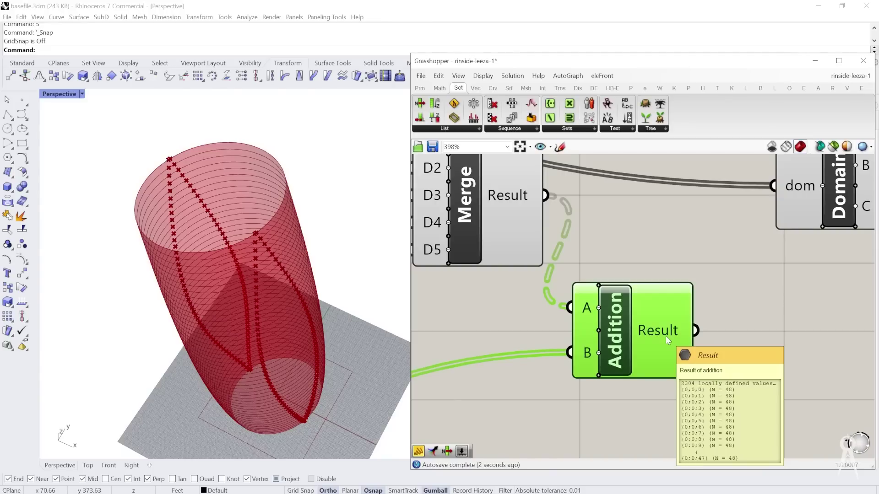
scroll(665, 336, down, 3)
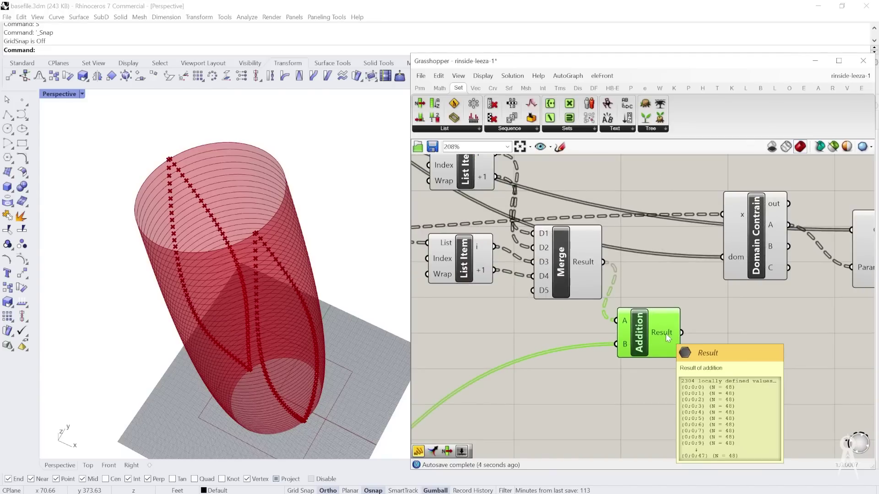
scroll(665, 334, down, 2)
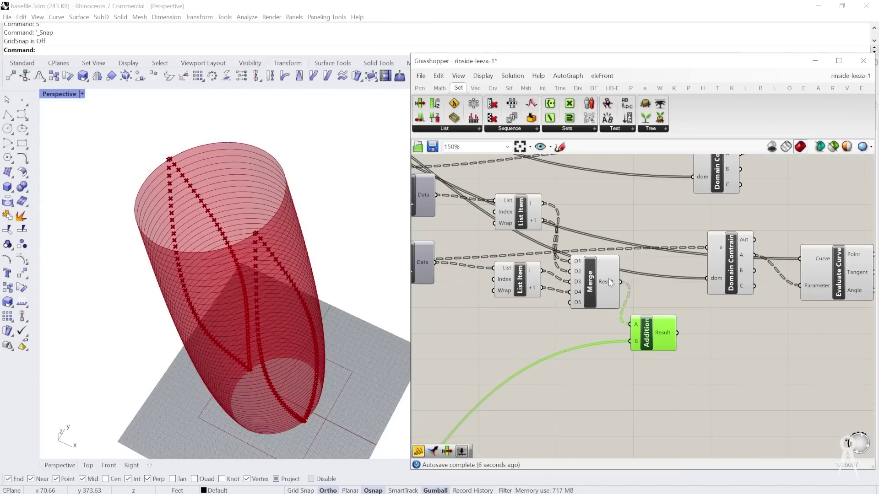
mouse_move(609, 280)
scroll(646, 323, up, 4)
mouse_move(644, 353)
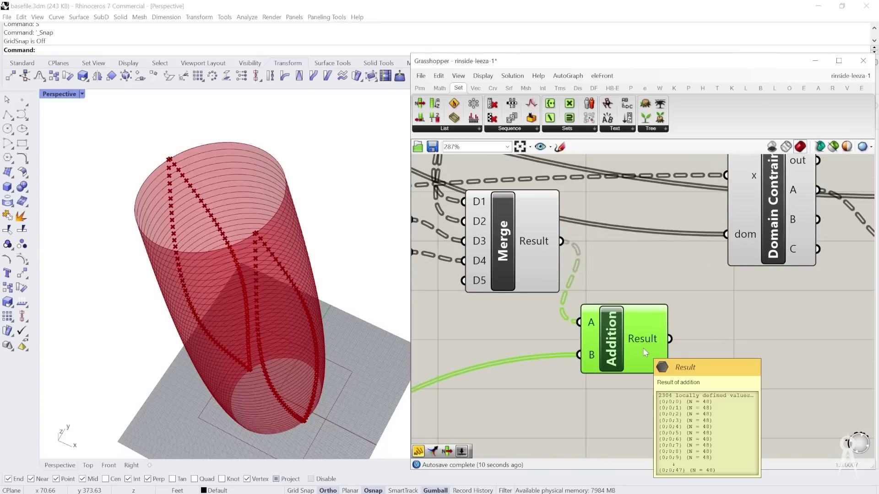
mouse_move(585, 321)
scroll(623, 297, up, 1)
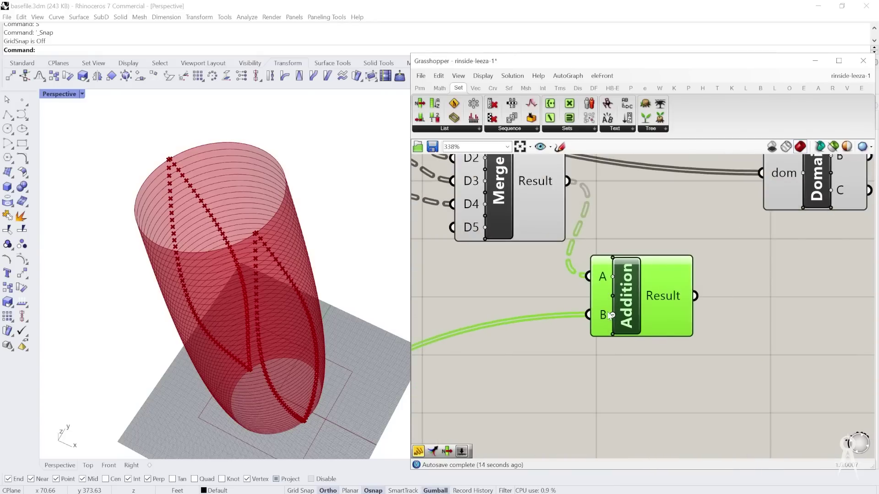
mouse_move(609, 315)
scroll(659, 259, down, 3)
scroll(648, 267, up, 4)
mouse_move(635, 256)
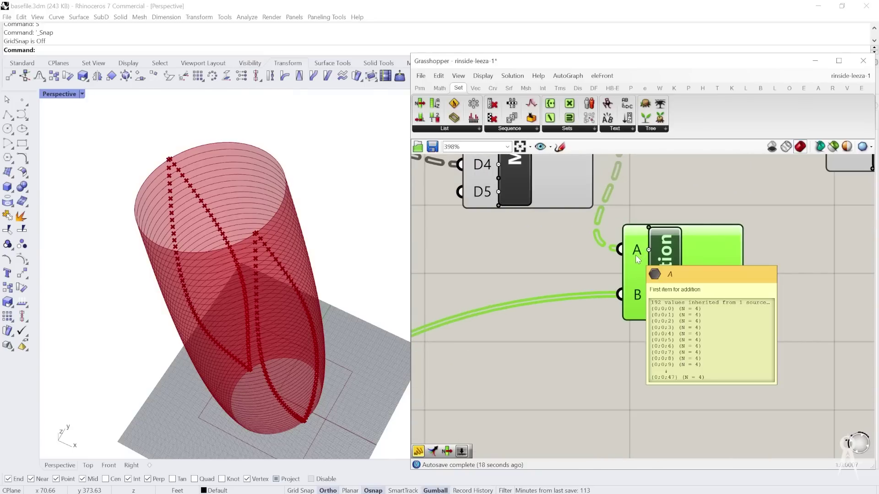
Step: Compare the Addition's Result with the Mapped output of the Remap Numbers feeding it, and move the Addition farther from the Merge
scroll(635, 254, down, 6)
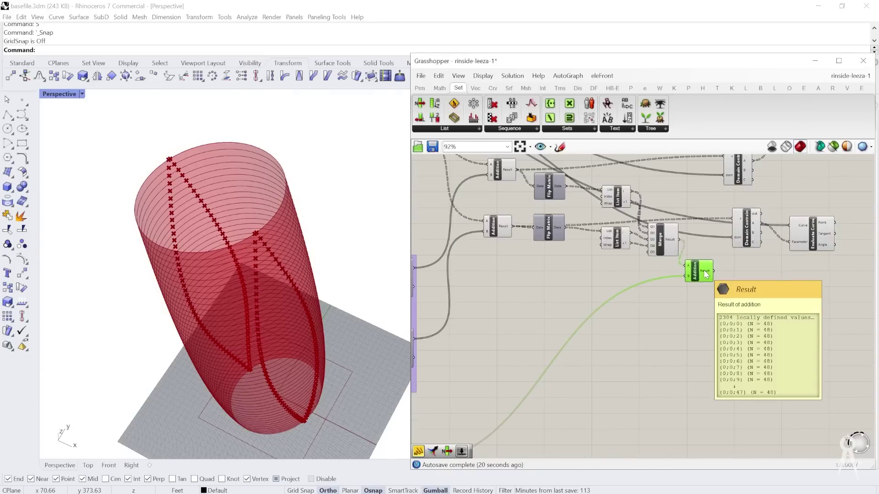
scroll(521, 378, up, 3)
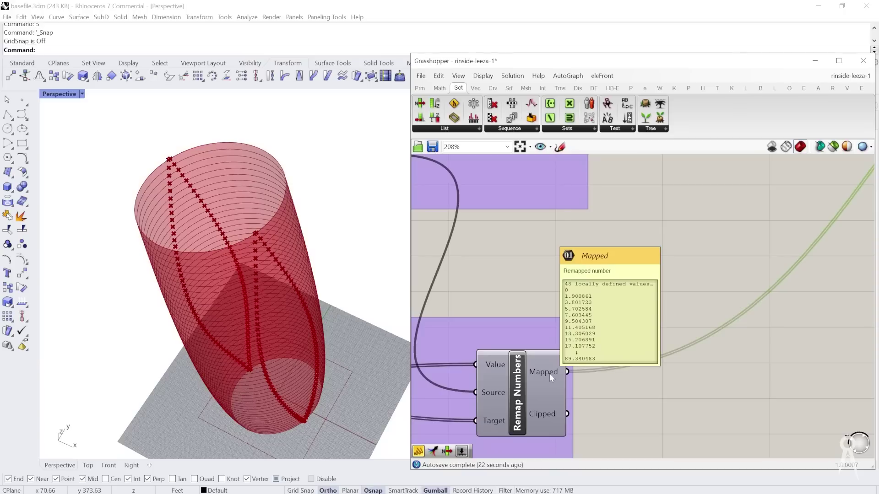
scroll(593, 337, down, 3)
scroll(730, 259, up, 5)
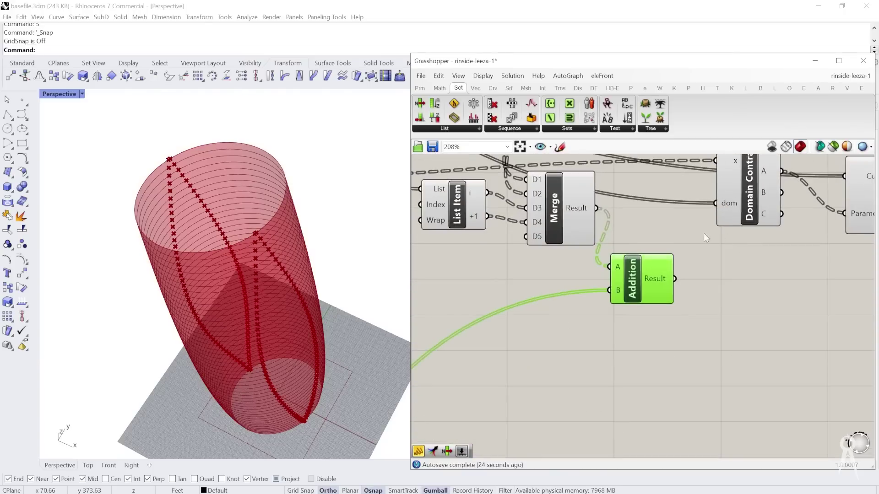
drag(638, 275, 666, 278)
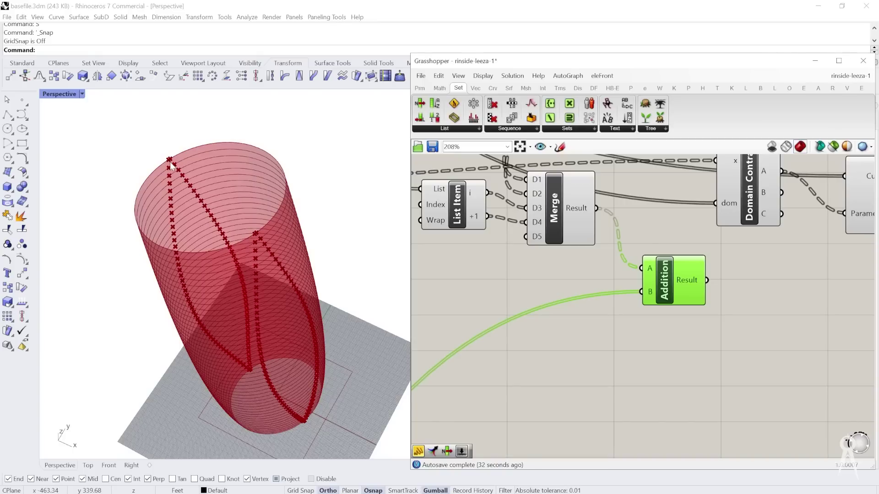
double_click(515, 305)
text(dup)
key(Return)
scroll(514, 304, up, 2)
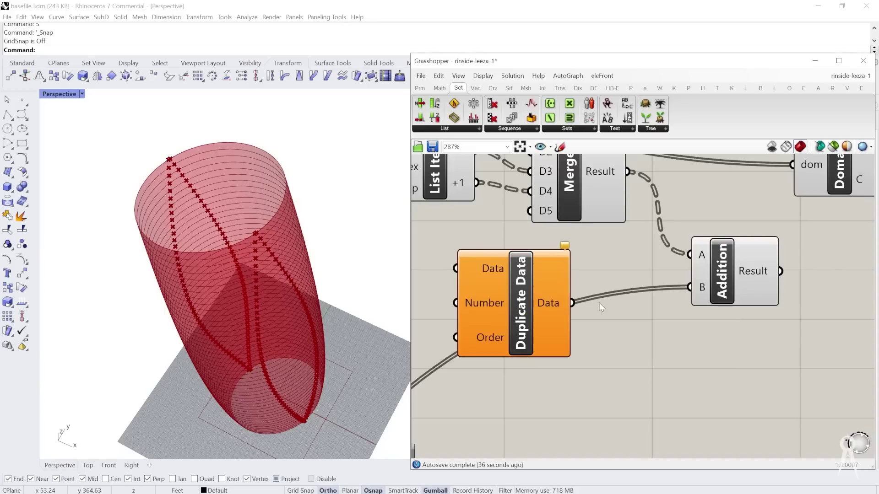
scroll(513, 312, up, 2)
scroll(638, 306, down, 3)
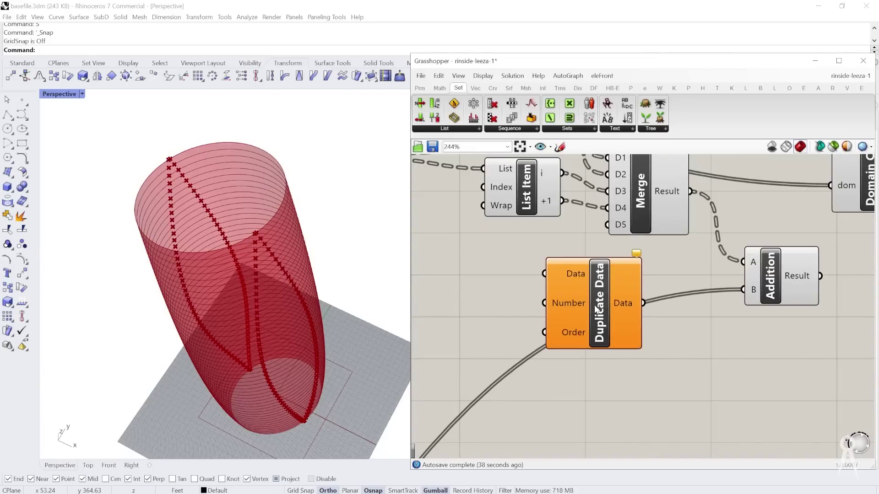
drag(597, 309, 630, 314)
scroll(697, 293, down, 5)
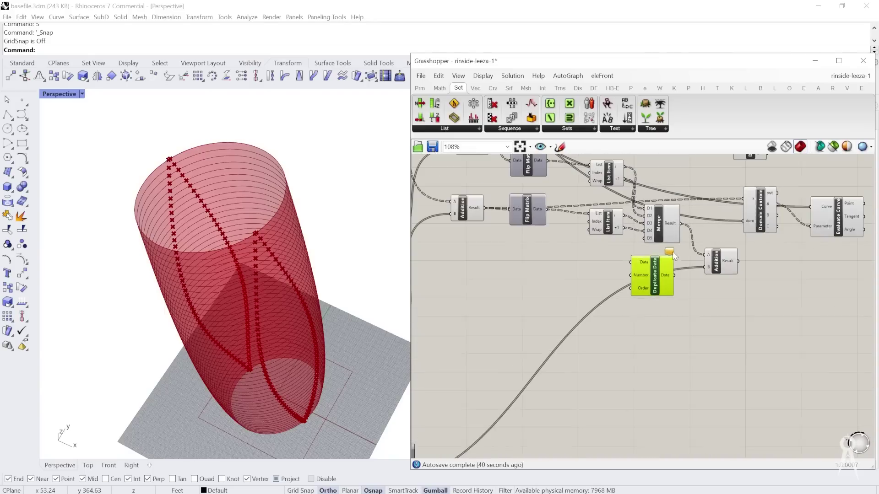
scroll(430, 438, down, 1)
mouse_move(430, 438)
mouse_down()
mouse_move(518, 419)
mouse_move(432, 447)
mouse_up()
scroll(498, 360, down, 2)
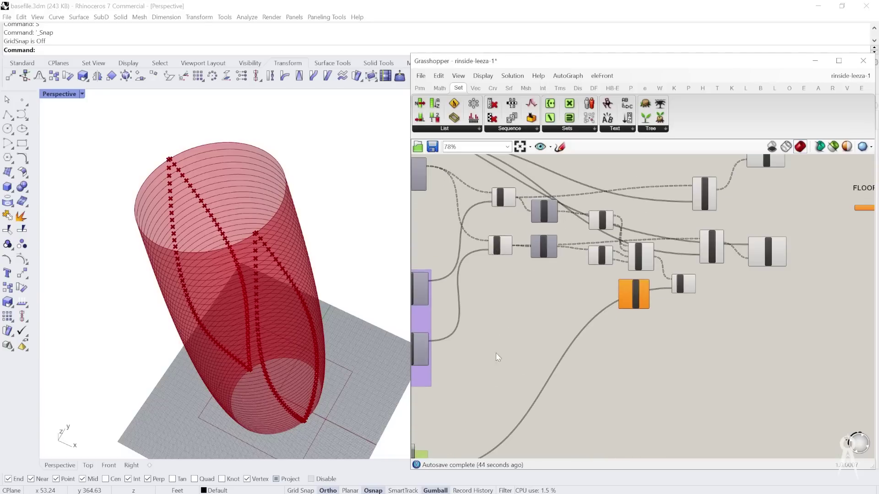
scroll(515, 367, up, 3)
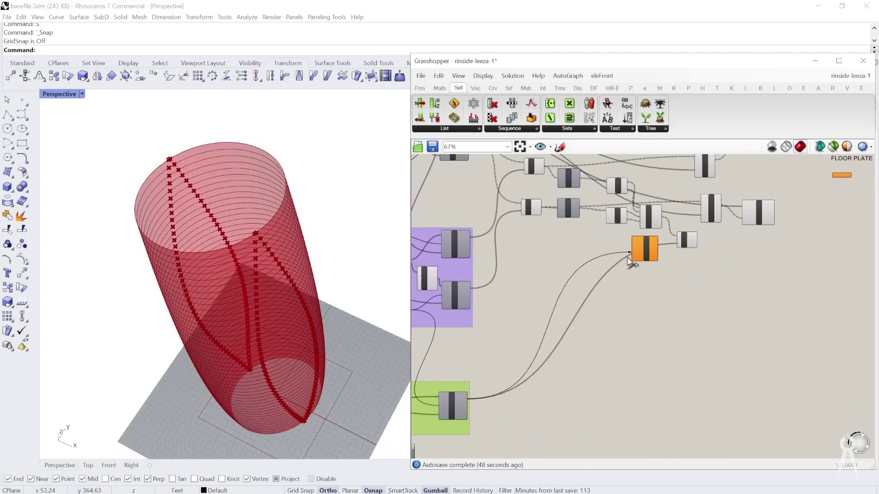
scroll(651, 271, up, 3)
click(654, 222)
key(Delete)
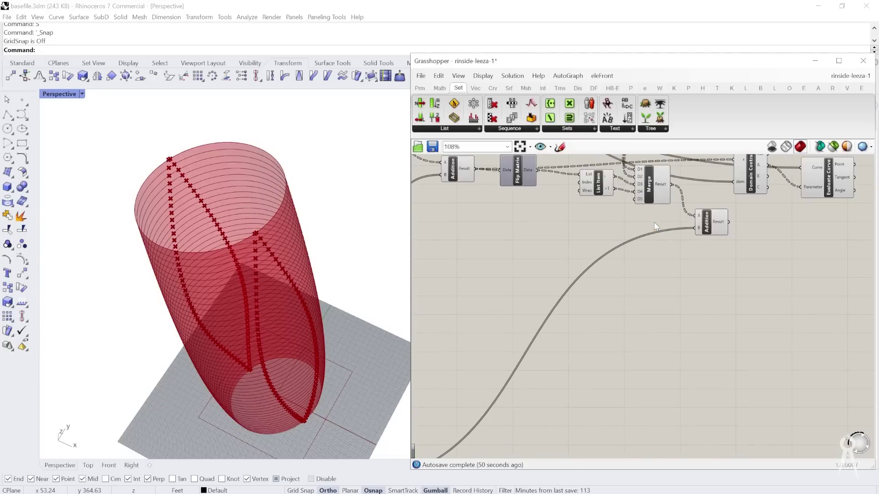
Step: Add a second Merge below the first and connect the shift Remap Numbers' Mapped output to its D1, D2, D3 and D4 inputs
double_click(653, 258)
text(merge)
key(Return)
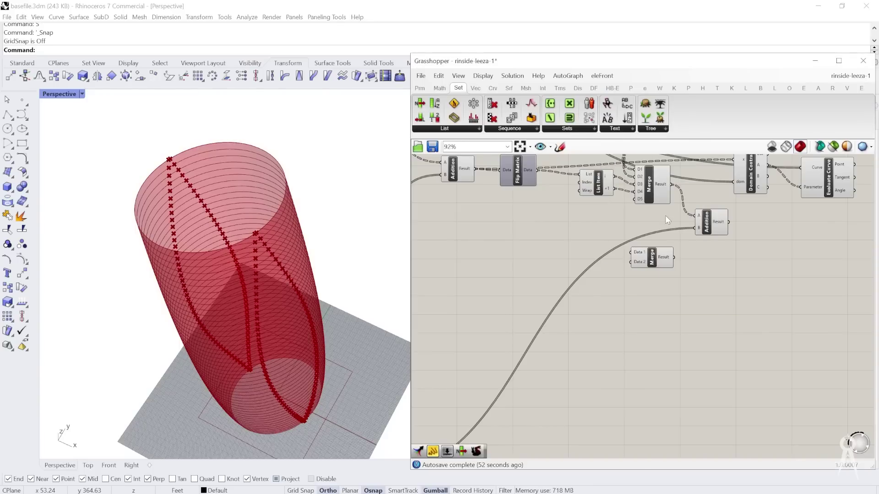
scroll(665, 217, down, 4)
scroll(594, 312, up, 3)
drag(443, 380, 680, 187)
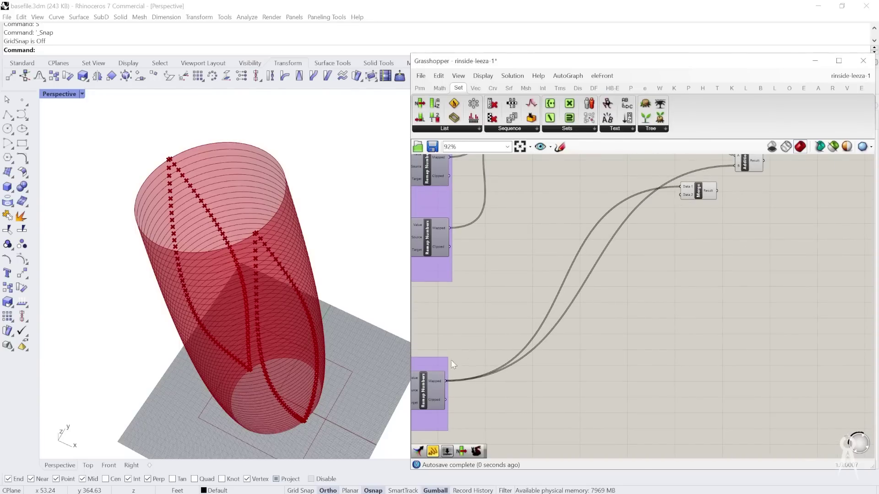
drag(445, 381, 681, 203)
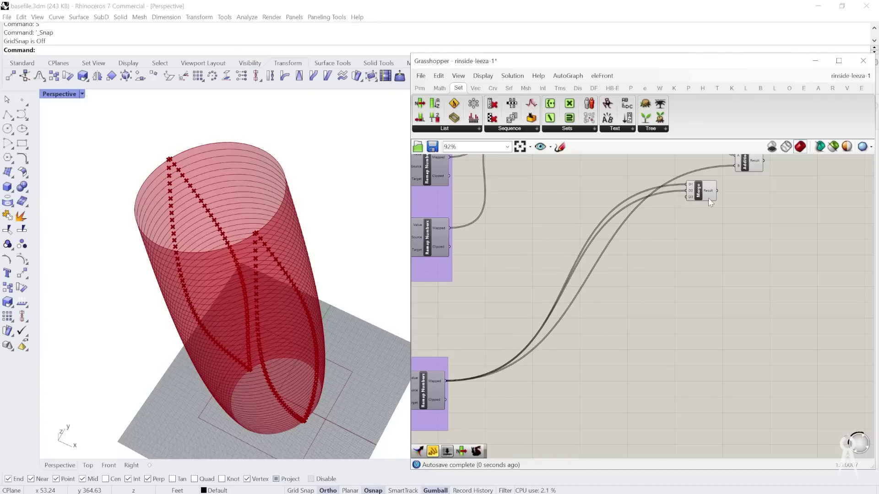
drag(441, 383, 687, 197)
drag(442, 359, 688, 201)
scroll(692, 249, down, 3)
Step: Try grafting the Result output of the new Merge
scroll(693, 250, up, 5)
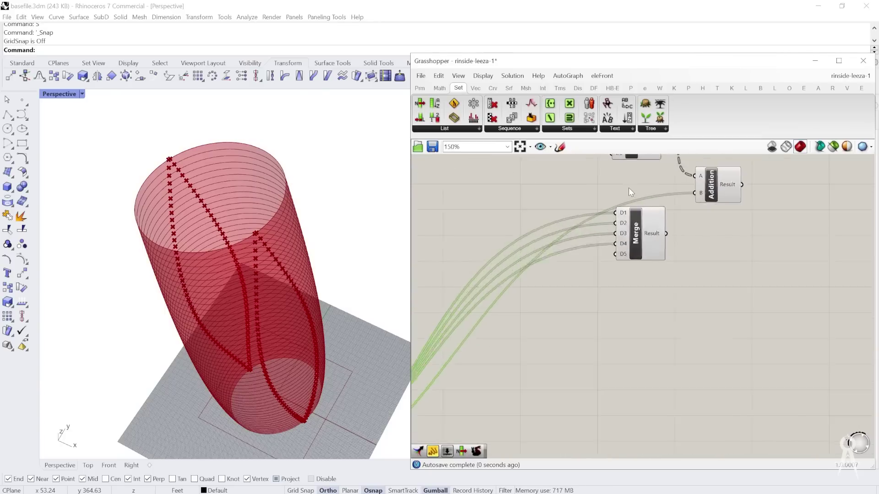
scroll(638, 199, up, 3)
mouse_move(656, 261)
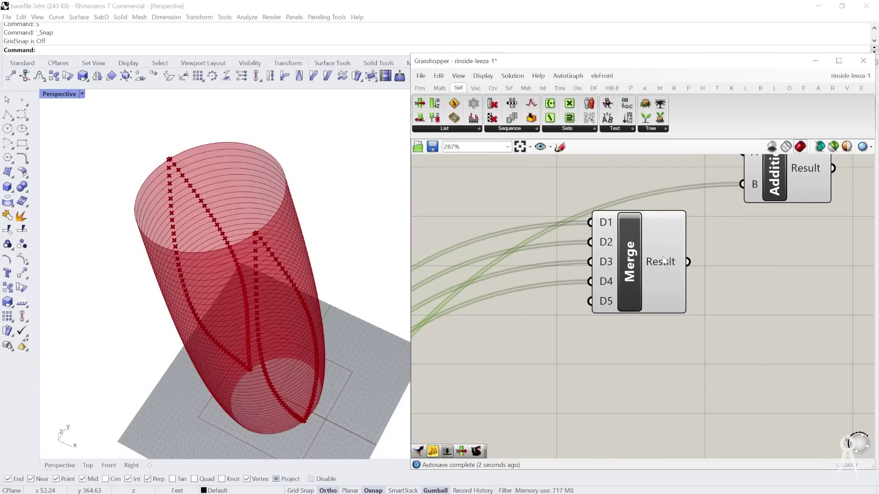
scroll(662, 255, up, 2)
right_click(687, 267)
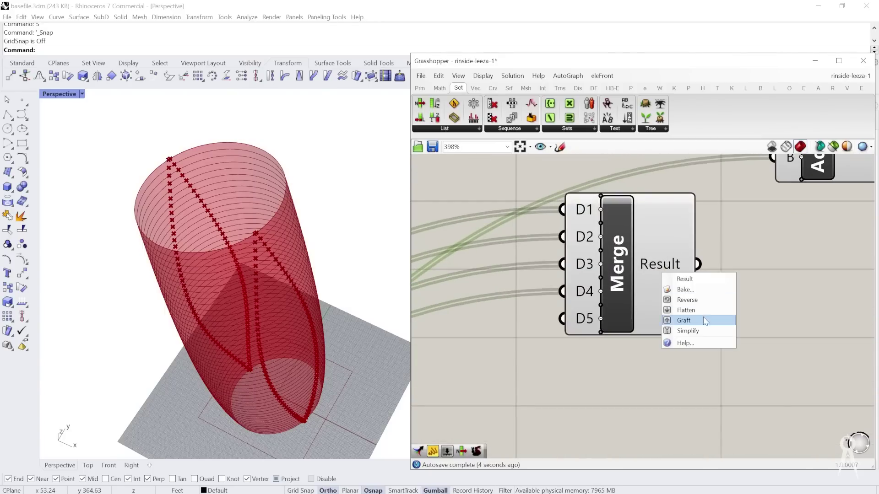
click(686, 319)
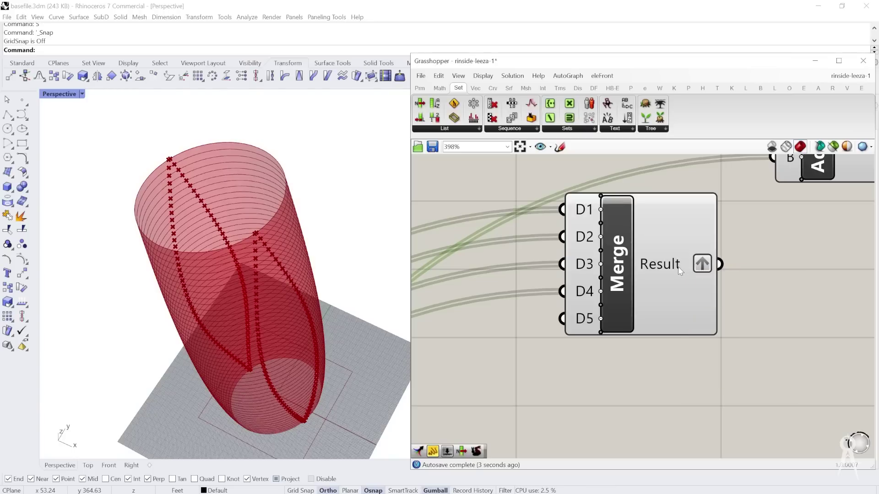
key(ctrl+z)
Step: Graft the D1, D2, D3 and D4 inputs of the new Merge
right_click(582, 208)
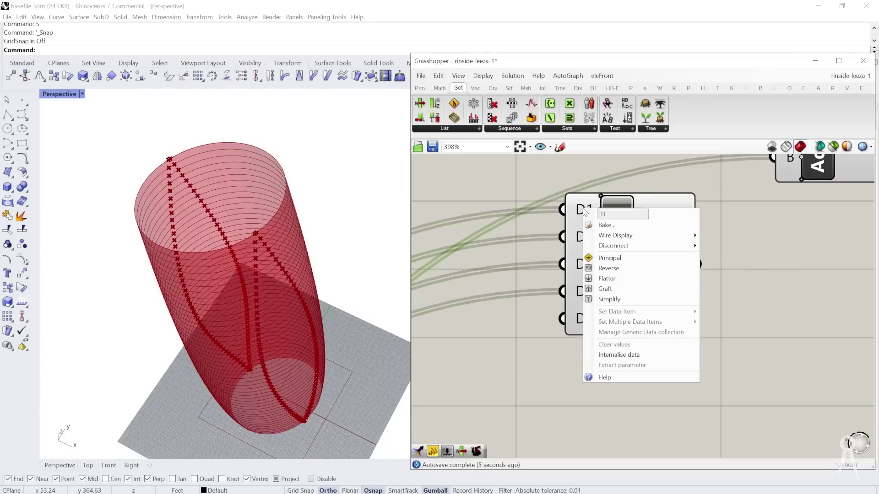
click(605, 289)
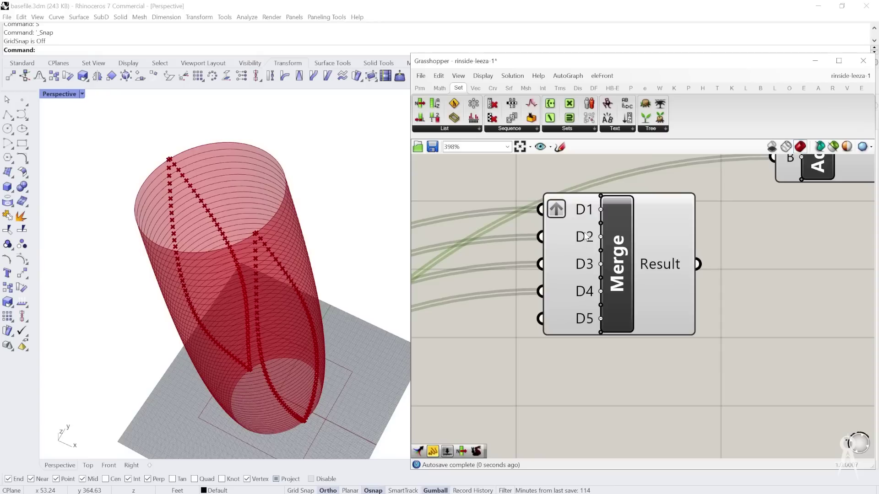
right_click(589, 236)
click(604, 320)
right_click(578, 266)
click(598, 345)
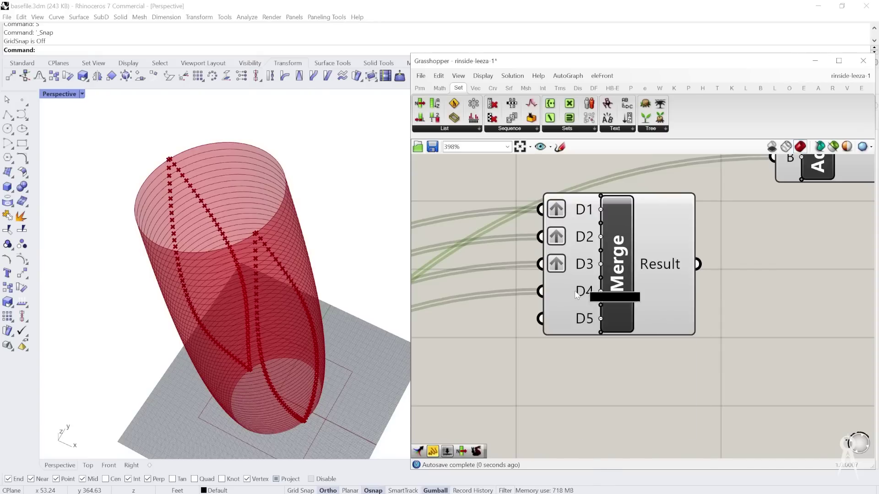
right_click(575, 295)
click(599, 370)
Step: Connect the grafted Merge's Result to the Addition's B input in place of the direct Remap Numbers wire
scroll(633, 312, down, 1)
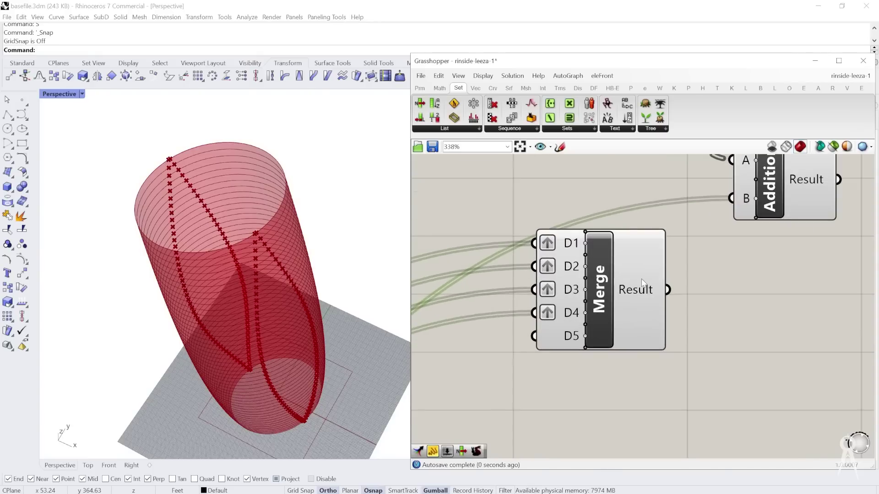
scroll(646, 280, down, 2)
scroll(653, 264, up, 1)
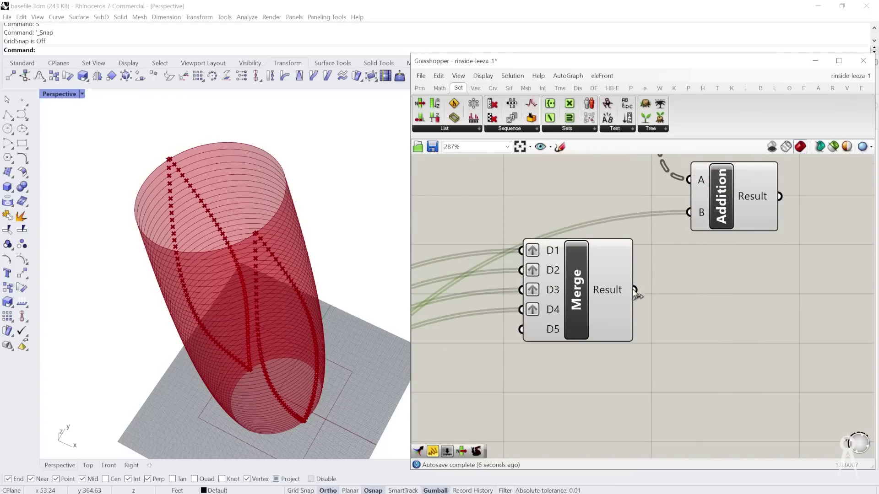
drag(635, 294, 688, 215)
scroll(634, 241, down, 4)
scroll(724, 214, up, 5)
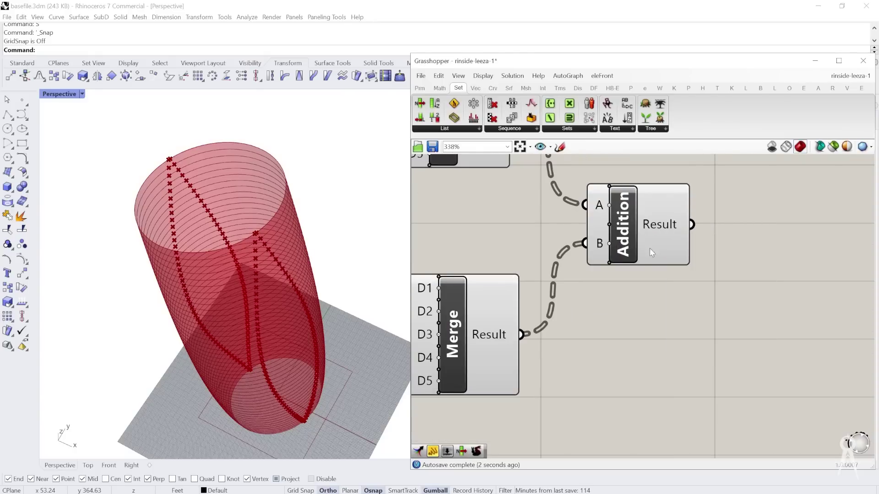
Step: Compare the Addition's Result branches with the lower Domain Contrain's x and dom inputs, nudging both components to clear the wires
scroll(615, 369, down, 5)
scroll(657, 355, up, 3)
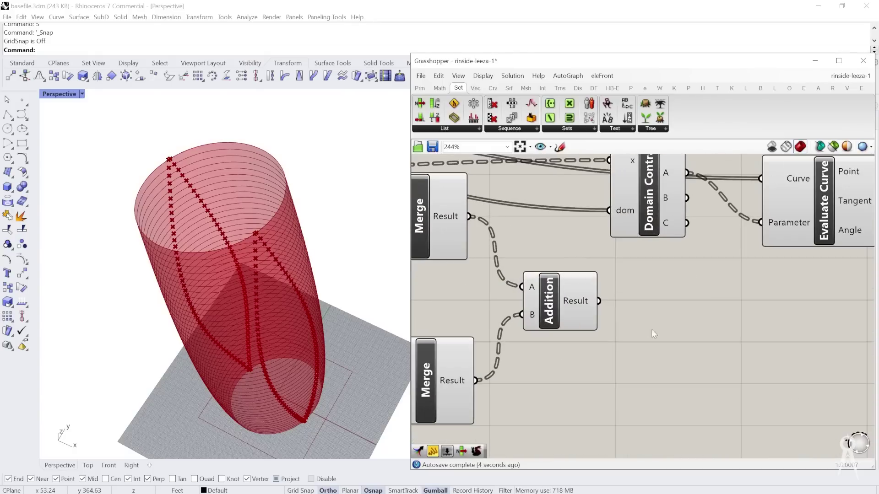
scroll(678, 275, up, 1)
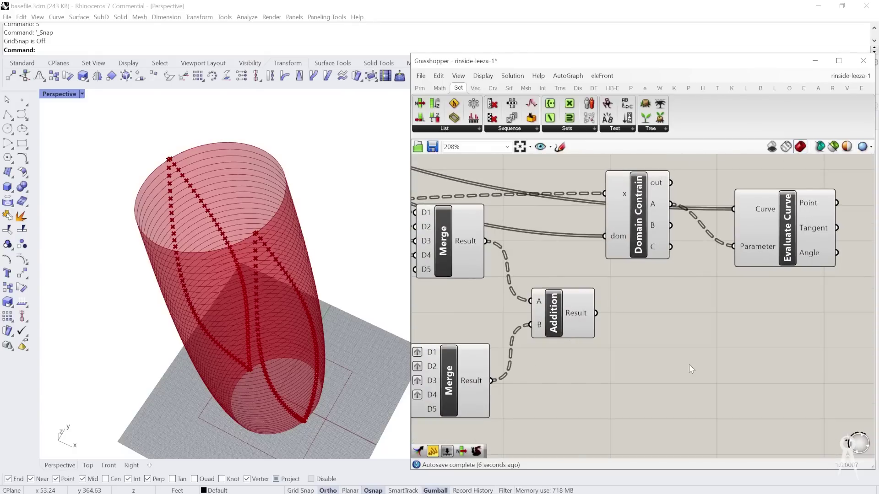
mouse_move(637, 234)
mouse_down()
mouse_move(635, 251)
mouse_move(646, 231)
mouse_up()
mouse_move(578, 315)
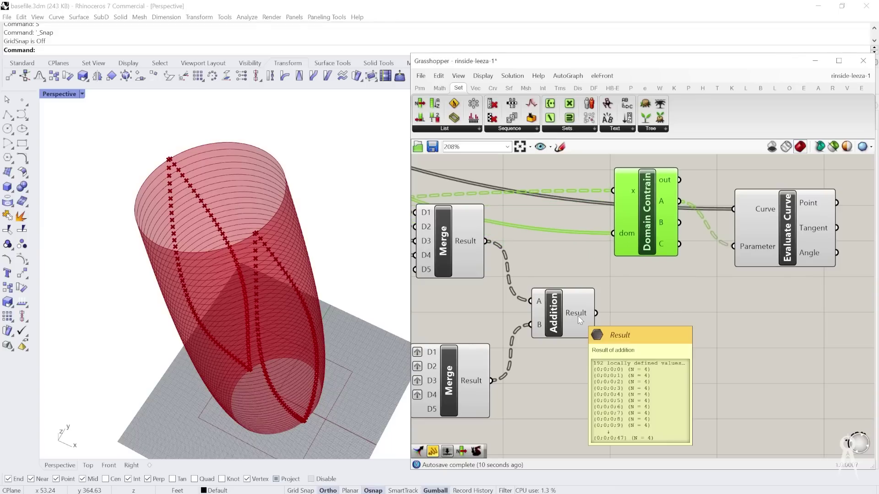
mouse_move(628, 188)
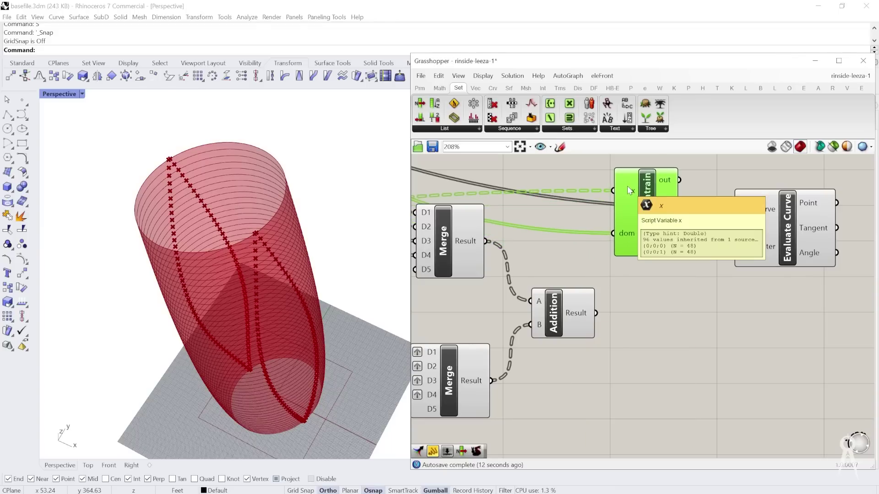
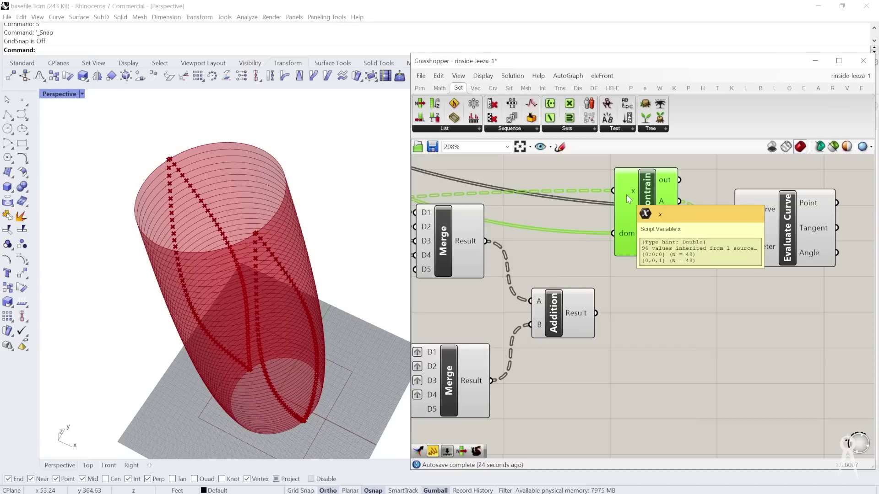
scroll(626, 194, up, 2)
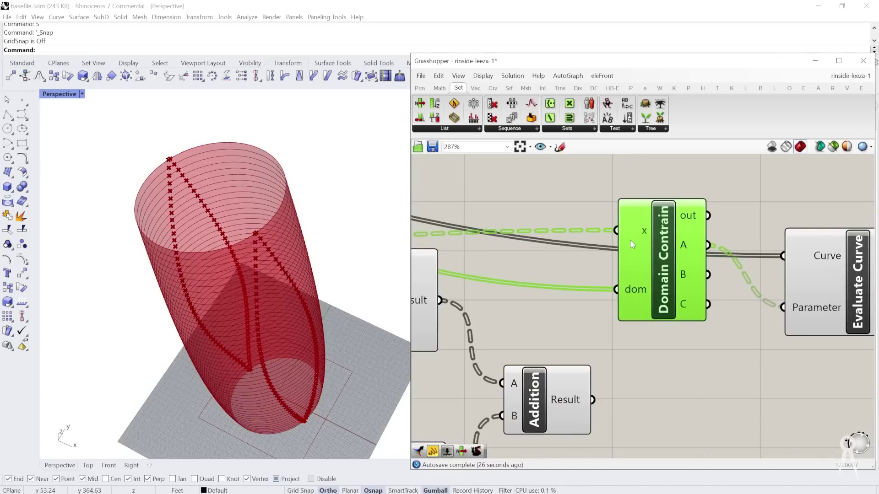
mouse_move(629, 240)
scroll(667, 263, down, 2)
drag(589, 363, 566, 359)
mouse_move(639, 289)
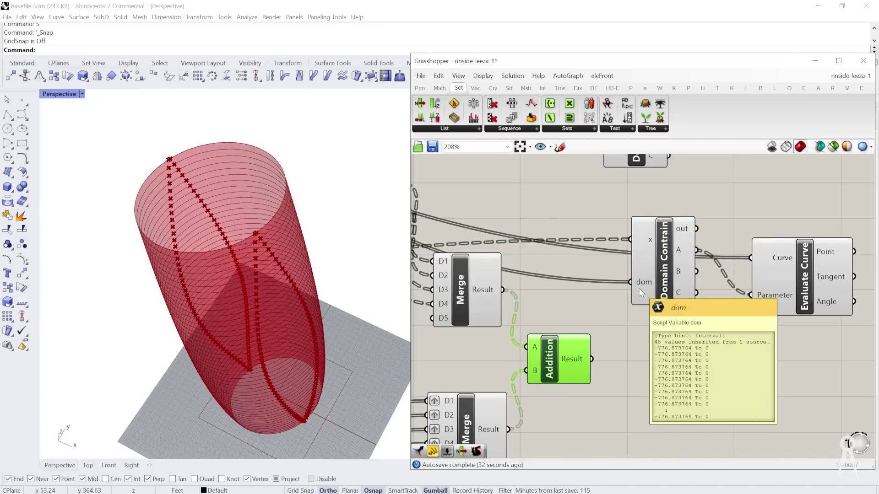
mouse_move(571, 365)
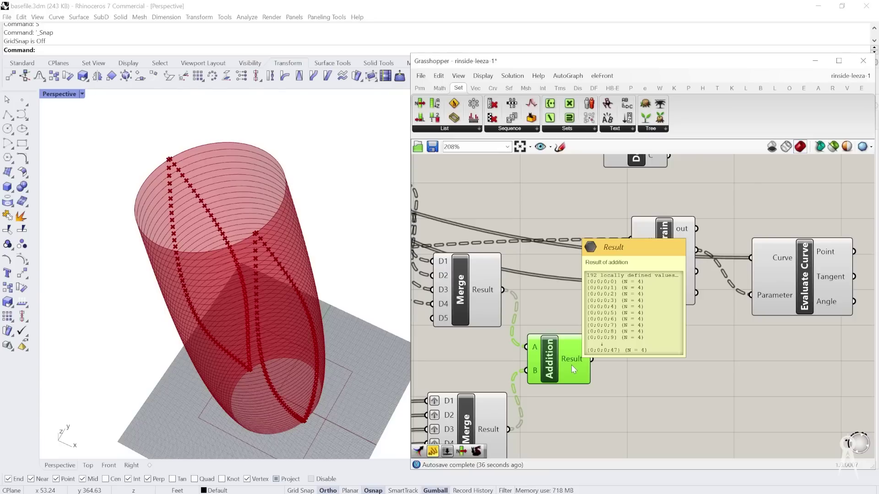
Step: Connect the Addition's Result to the lower Domain Contrain's x input and inspect the resulting points on the tower
scroll(609, 348, up, 1)
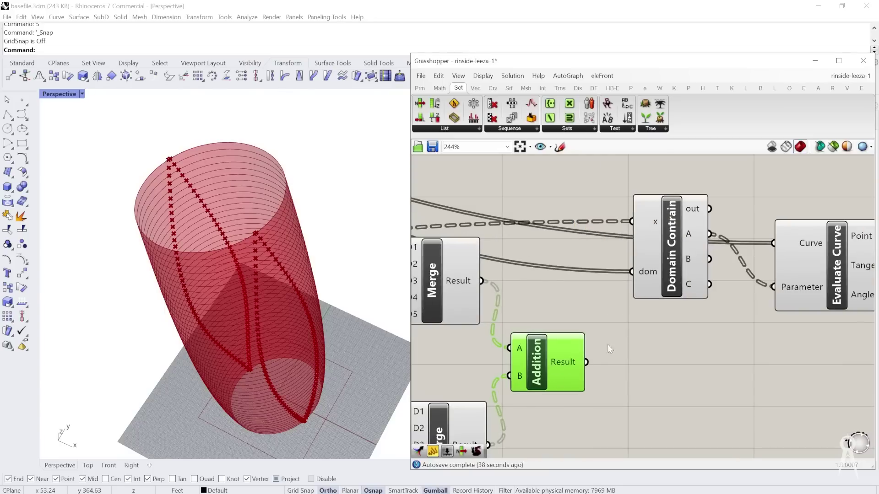
drag(586, 362, 631, 221)
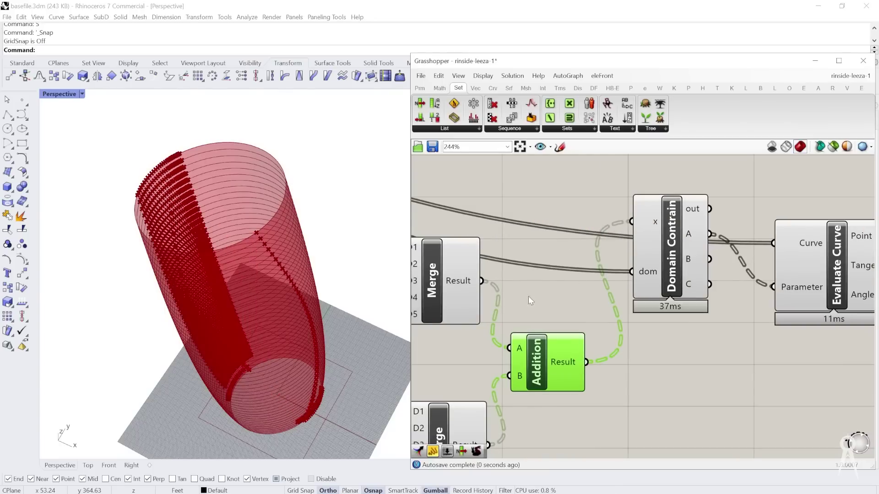
right_drag(244, 286, 191, 251)
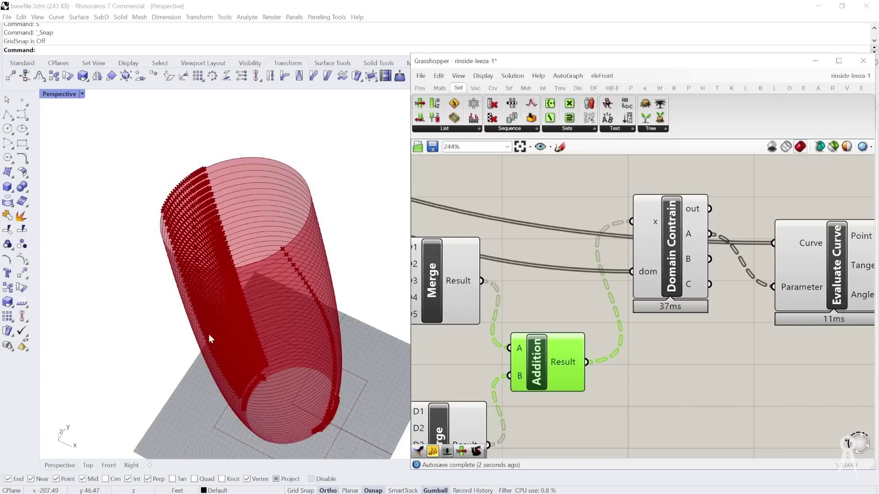
Step: Try grafting the Domain Contrain's dom input and compare its branches with the Addition's Result
scroll(646, 279, up, 3)
right_click(649, 263)
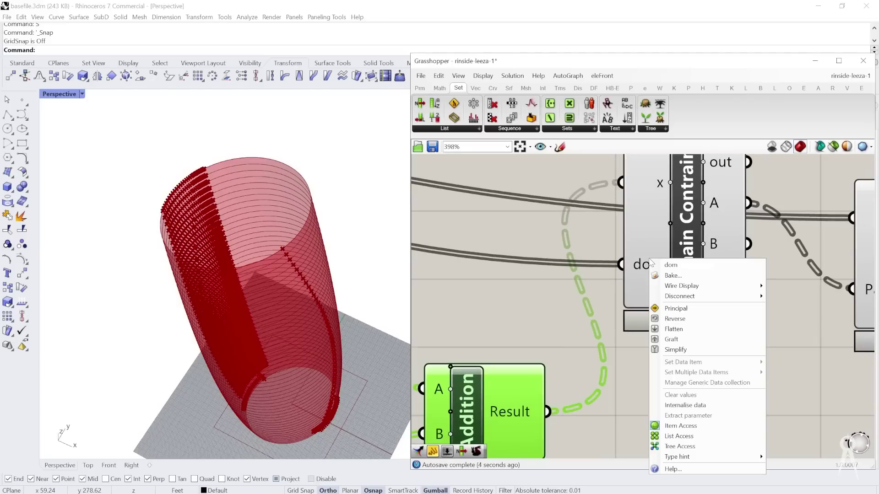
click(671, 339)
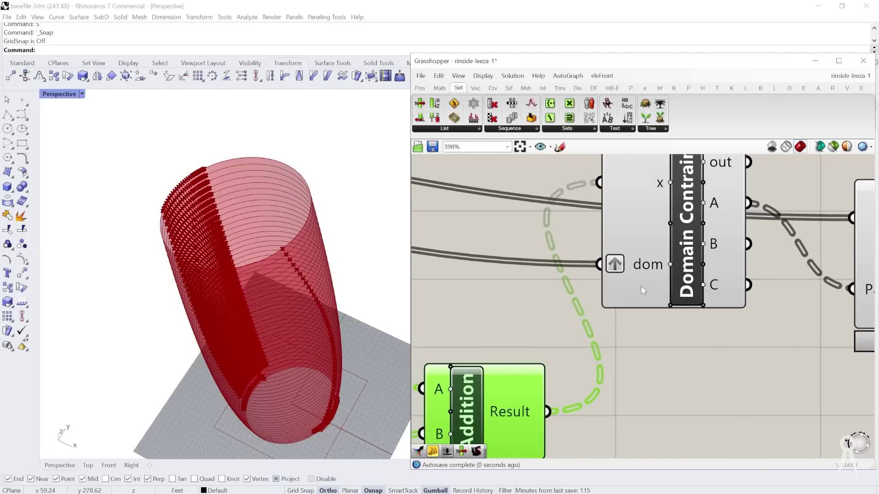
scroll(641, 275, down, 3)
scroll(641, 270, up, 2)
mouse_move(642, 271)
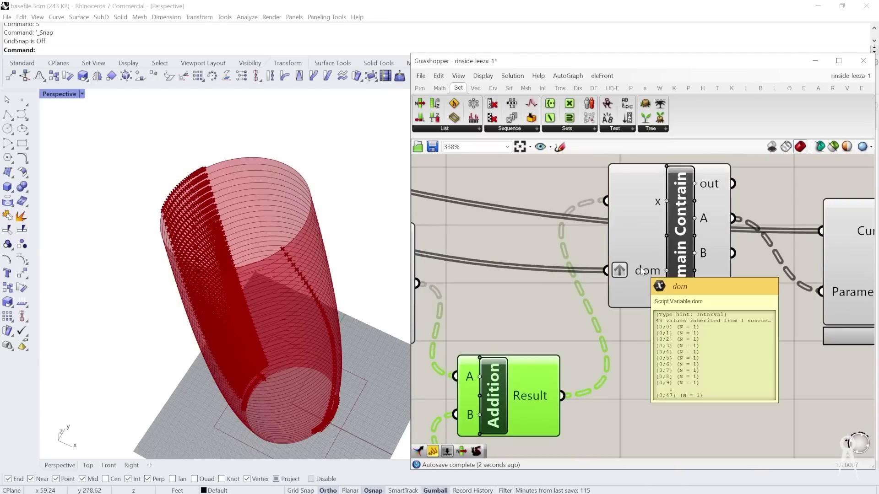
scroll(638, 278, down, 2)
scroll(589, 351, up, 1)
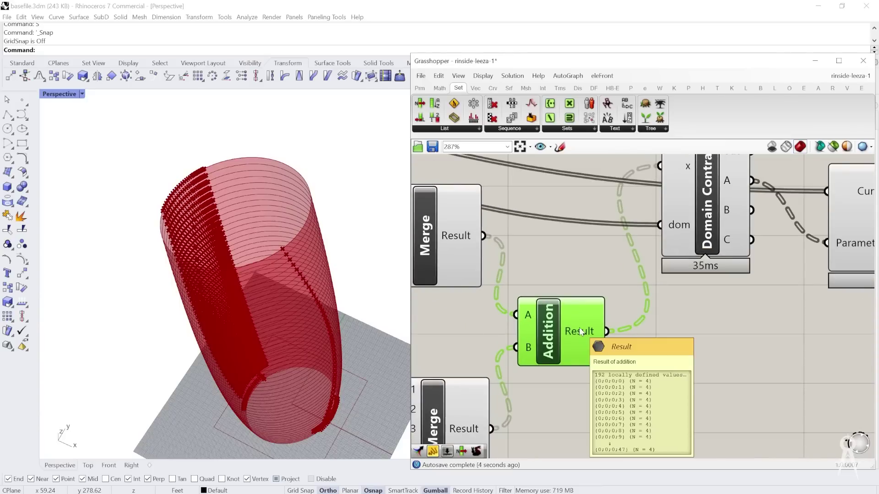
Step: Move the lower Domain Contrain down so its A output lines up with Evaluate Curve's Parameter input
scroll(575, 330, down, 3)
click(576, 264)
drag(637, 225, 652, 270)
scroll(633, 291, up, 3)
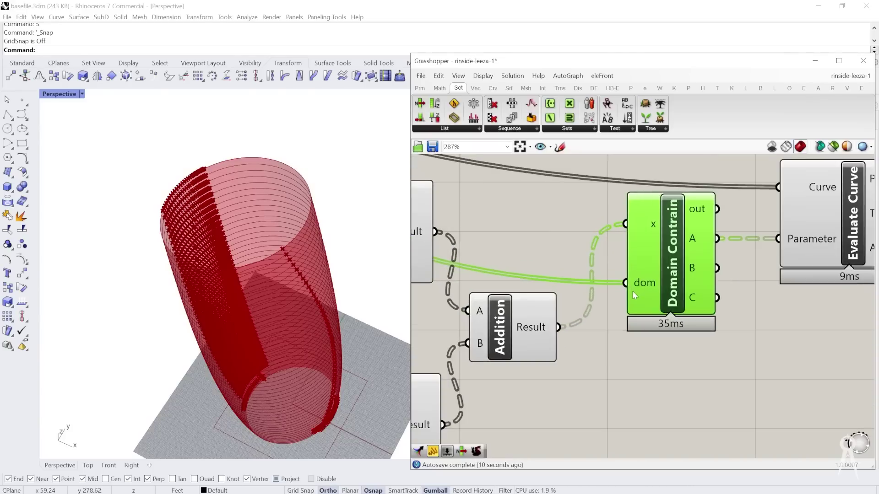
Step: Graft the lower Domain Contrain's dom input and the lower Evaluate Curve's Curve input
scroll(642, 284, down, 3)
scroll(626, 281, up, 3)
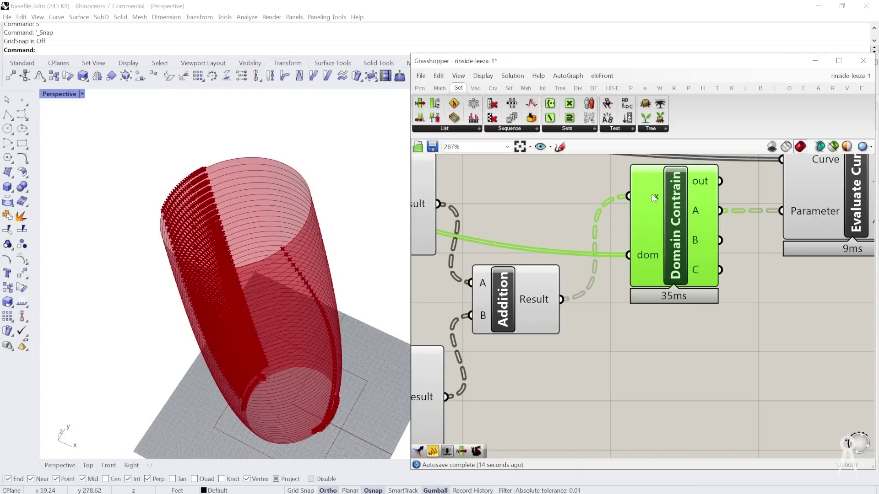
right_click(648, 256)
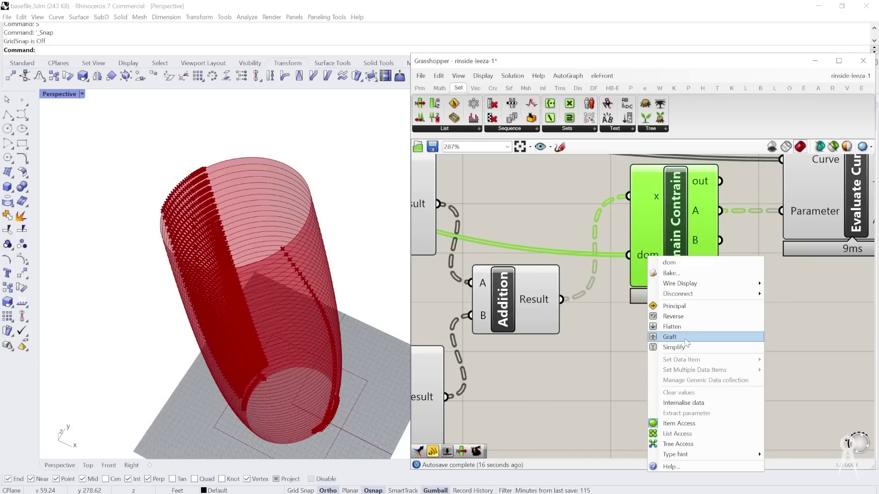
click(687, 338)
scroll(531, 245, down, 3)
scroll(679, 197, up, 4)
right_click(685, 201)
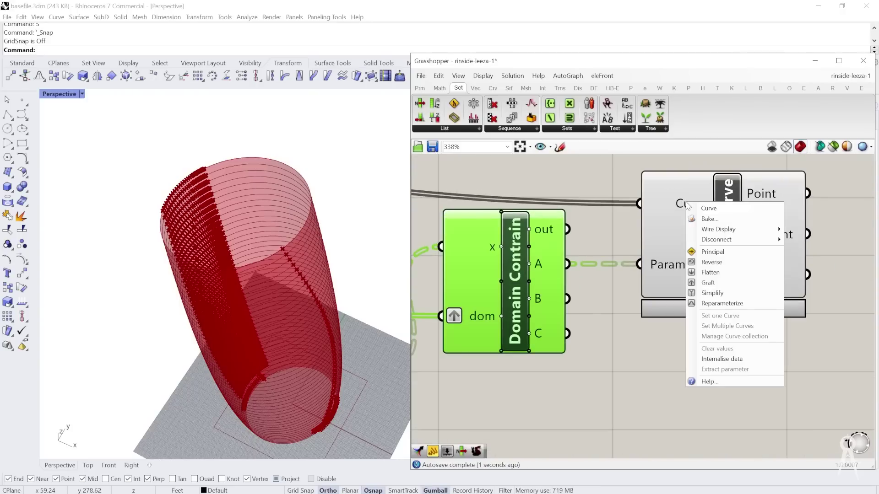
click(713, 286)
scroll(602, 237, down, 3)
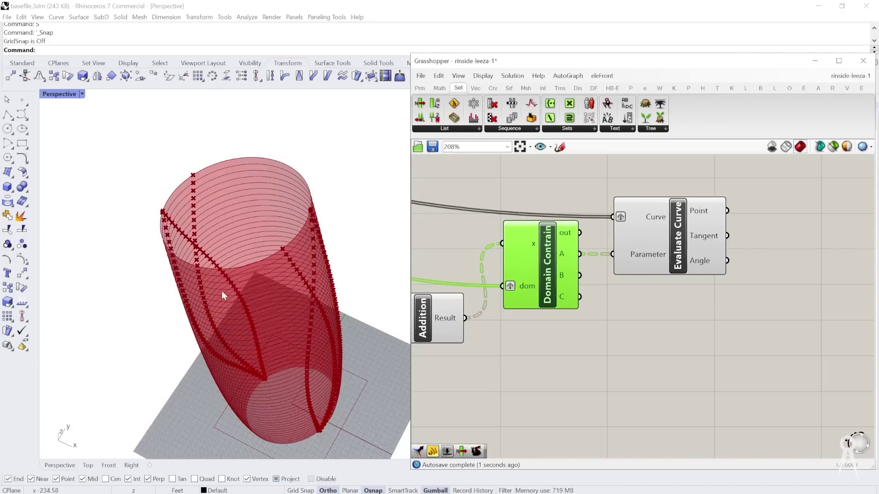
Step: Inspect the evaluated points around the tower and highlight those produced by the lower Evaluate Curve
scroll(238, 298, down, 2)
right_drag(237, 297, 197, 320)
scroll(313, 206, up, 5)
right_drag(313, 206, 203, 323)
right_click(203, 323)
scroll(224, 286, up, 5)
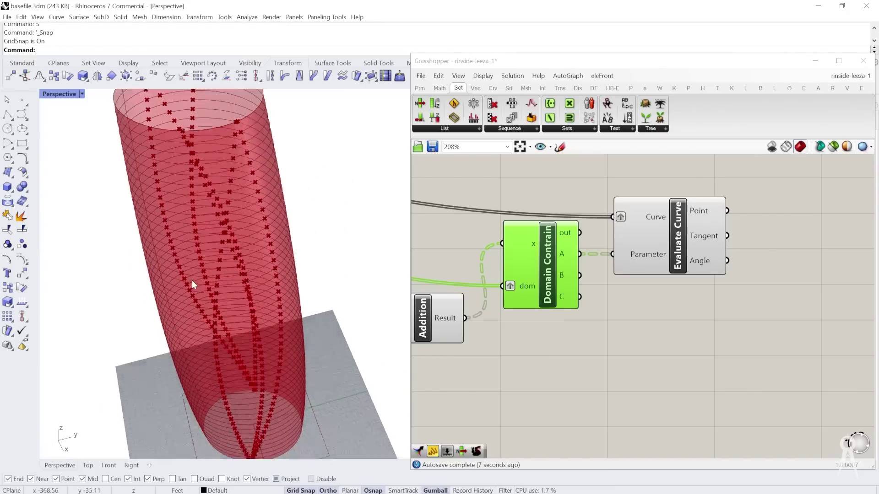
scroll(750, 300, down, 3)
scroll(750, 301, down, 2)
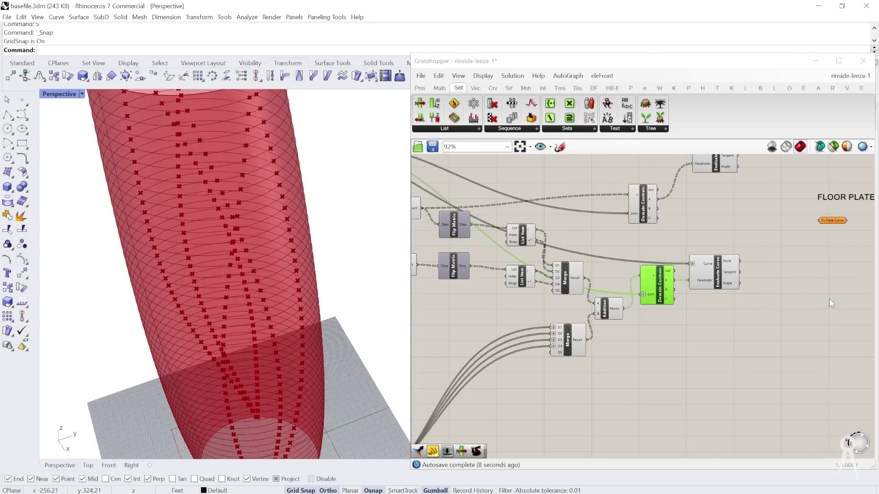
click(692, 259)
scroll(194, 276, down, 3)
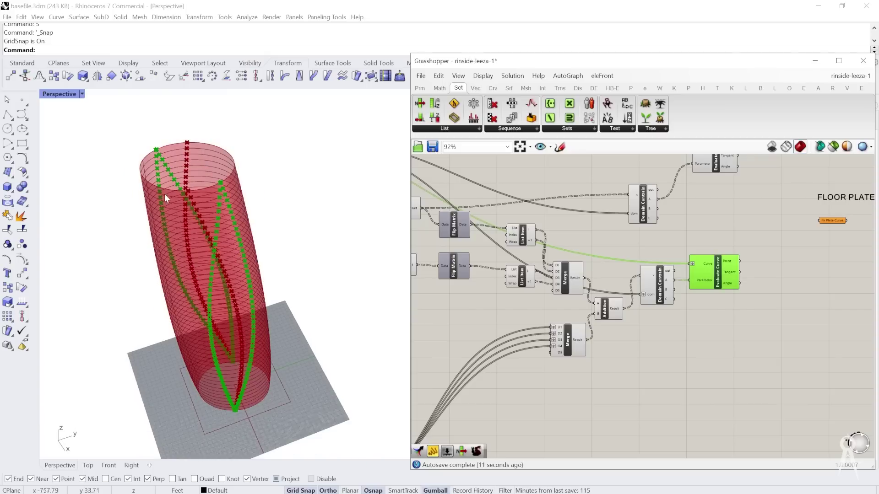
Step: Move the upper Domain Contrain up and disable it together with the upper Evaluate Curve
scroll(645, 280, down, 2)
scroll(515, 301, up, 2)
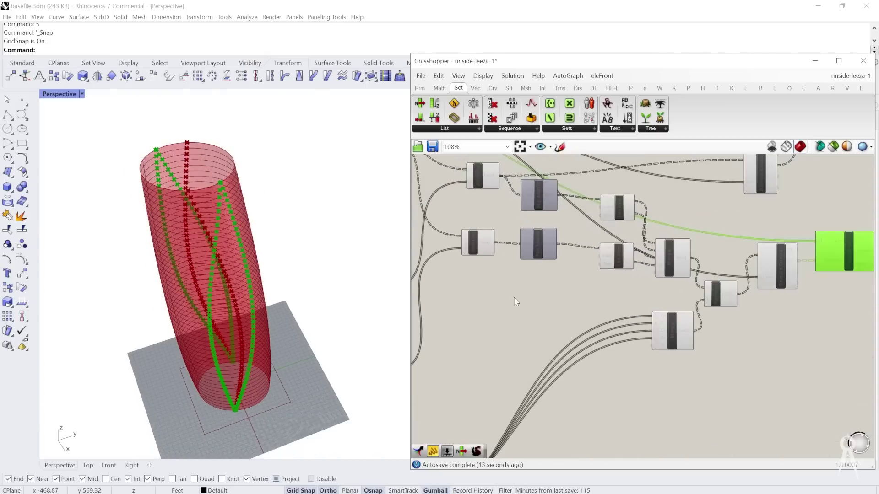
scroll(527, 267, down, 2)
scroll(704, 191, up, 4)
scroll(705, 195, down, 2)
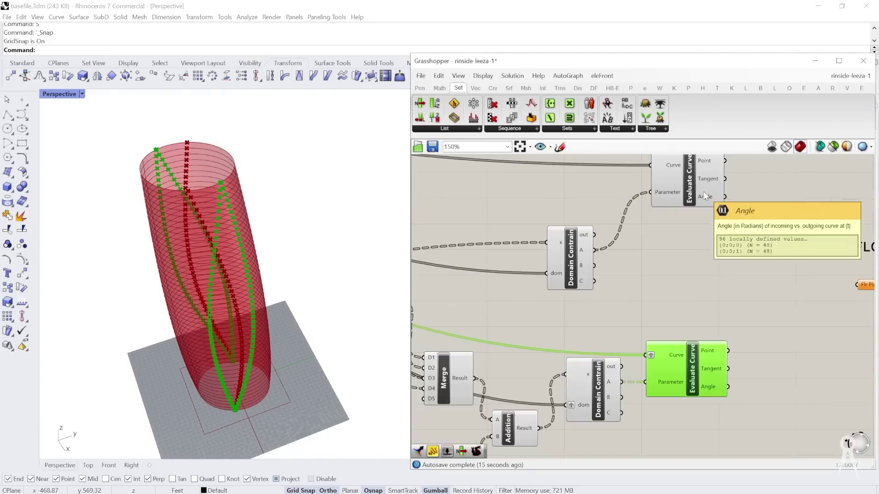
scroll(666, 199, up, 2)
drag(573, 271, 590, 225)
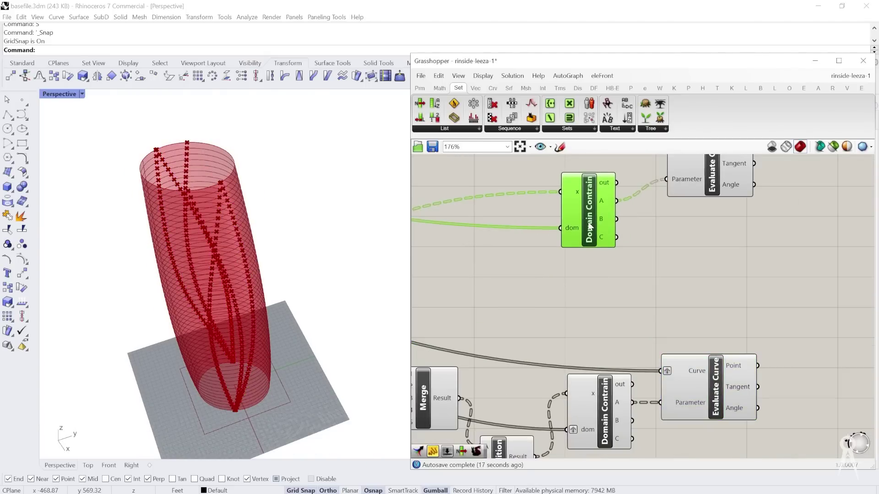
scroll(589, 226, down, 3)
shift+click(677, 190)
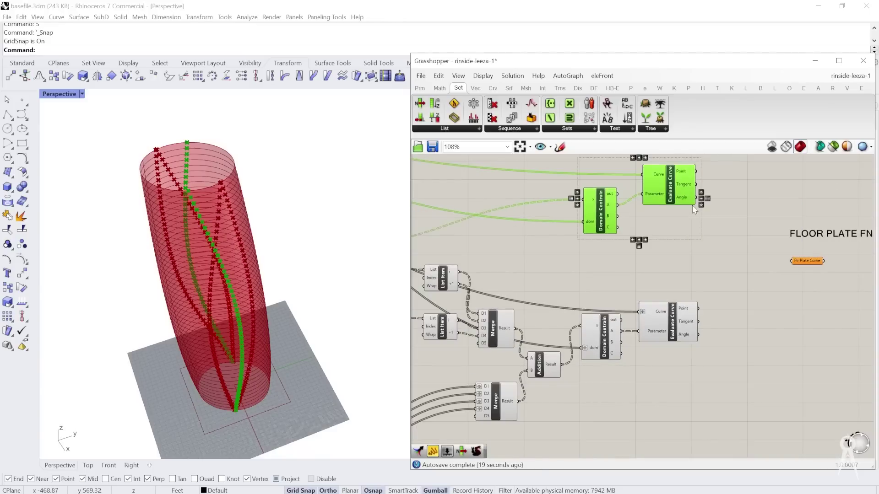
right_click(658, 205)
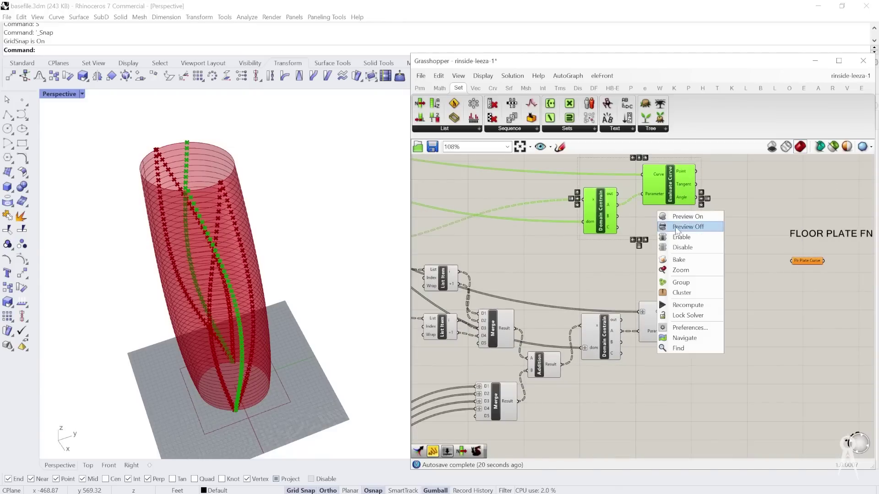
click(686, 248)
scroll(664, 244, down, 3)
scroll(645, 309, up, 3)
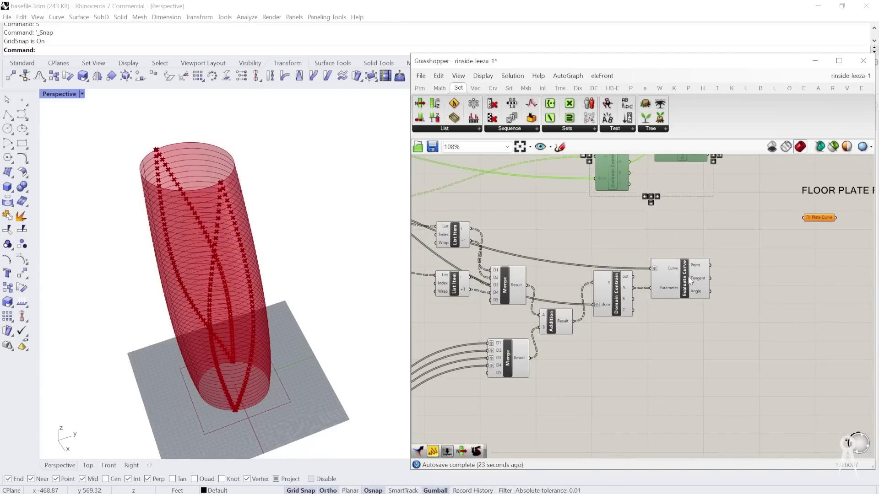
Step: Highlight the lower Evaluate Curve's points on the tower and set the SHIFT FN number slider to 0.135
click(686, 281)
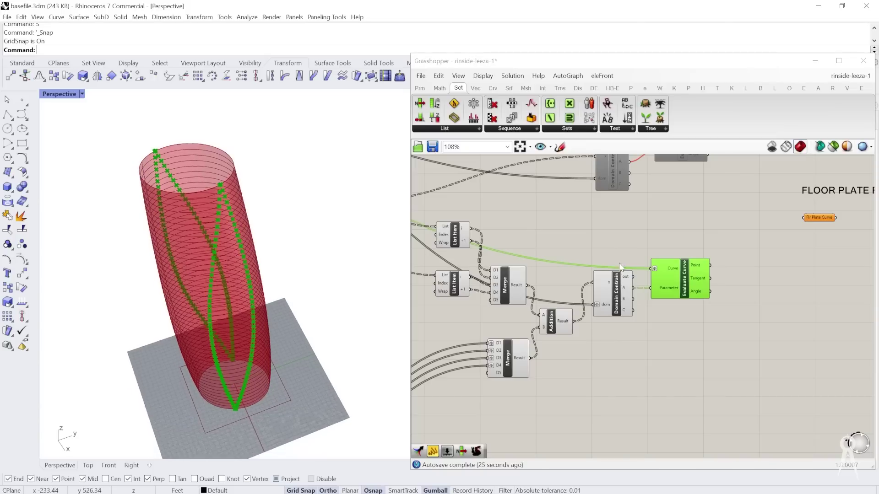
scroll(797, 289, down, 3)
scroll(702, 315, up, 1)
right_drag(702, 315, 796, 277)
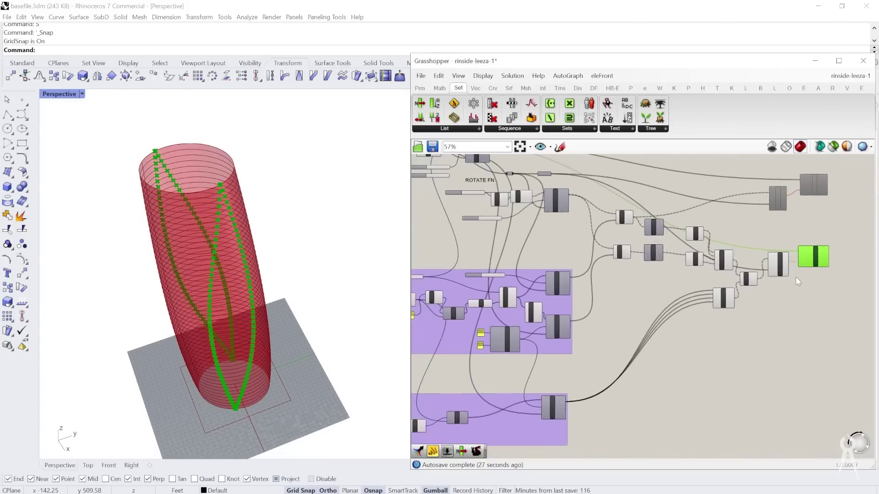
scroll(796, 277, down, 4)
scroll(536, 299, up, 5)
scroll(649, 229, up, 3)
scroll(662, 182, up, 2)
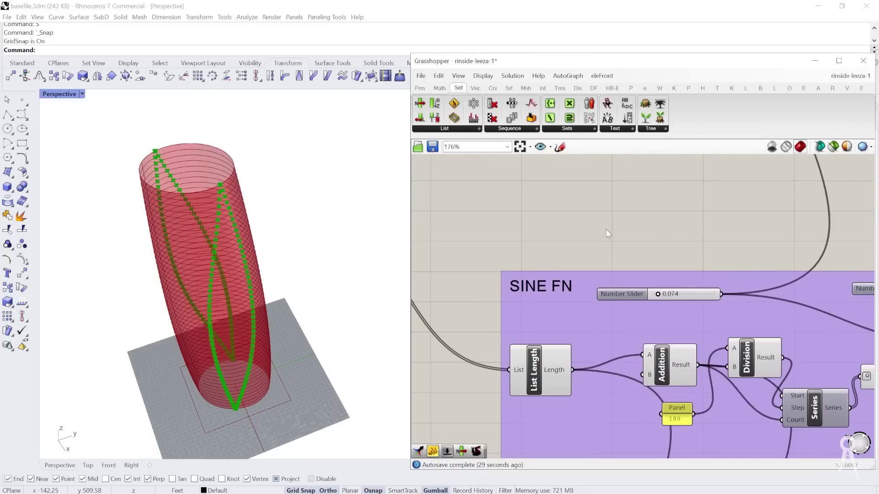
scroll(657, 296, down, 2)
scroll(539, 254, down, 2)
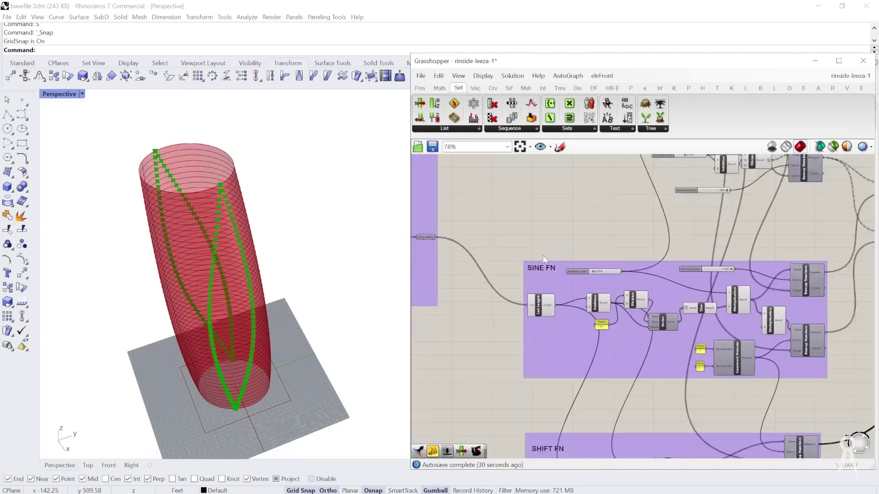
scroll(634, 260, down, 1)
scroll(568, 425, up, 4)
scroll(568, 426, up, 2)
scroll(550, 358, down, 3)
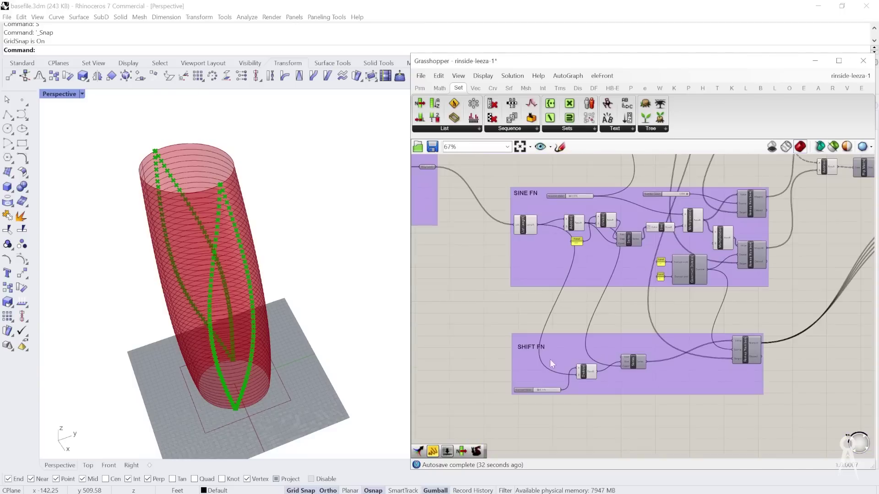
scroll(550, 359, up, 6)
mouse_move(545, 394)
mouse_down()
mouse_move(533, 393)
mouse_move(561, 394)
mouse_move(534, 396)
mouse_move(544, 394)
mouse_up()
scroll(213, 204, up, 4)
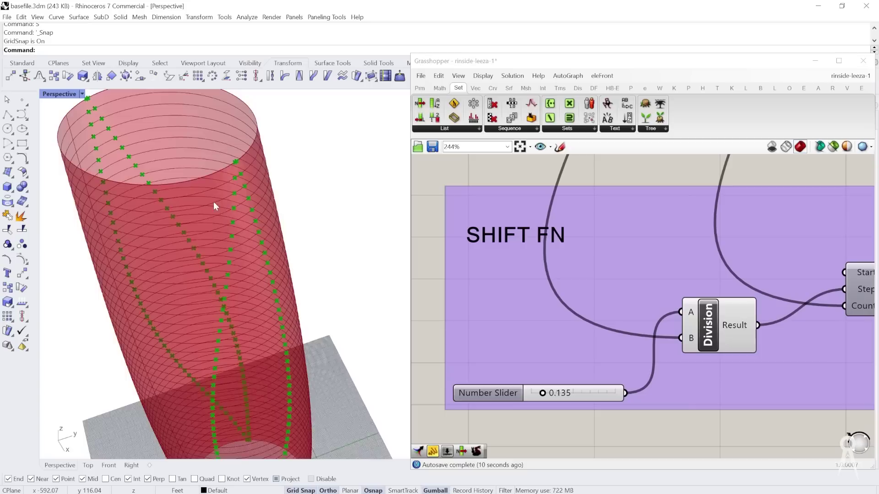
Step: Examine the shifted point curves on the tower from above and from the side
right_drag(213, 201, 235, 267)
scroll(219, 226, down, 4)
scroll(197, 235, up, 5)
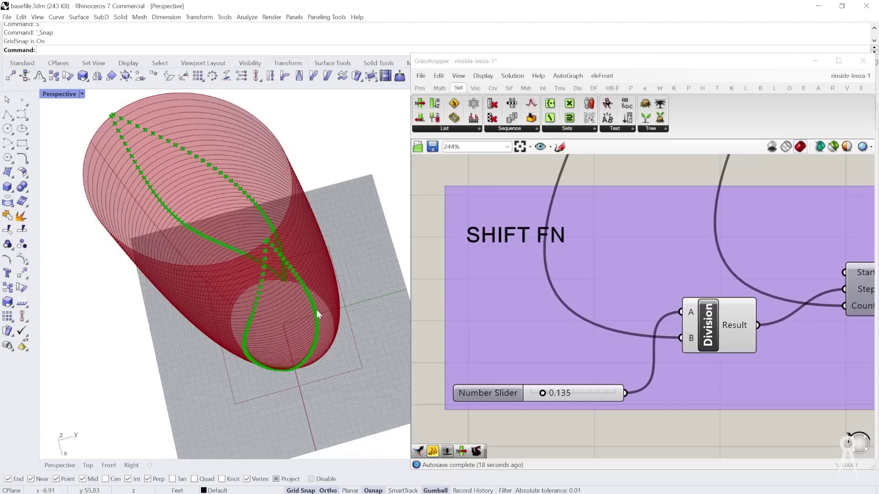
scroll(160, 216, down, 7)
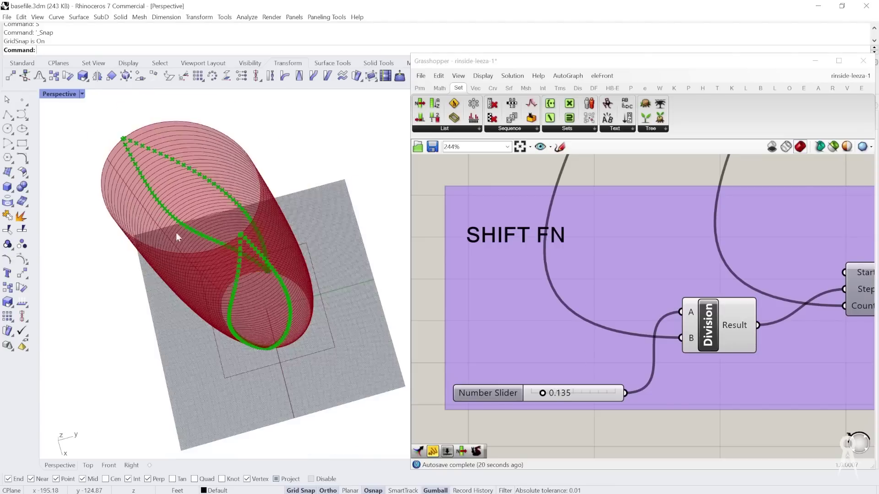
scroll(191, 293, up, 5)
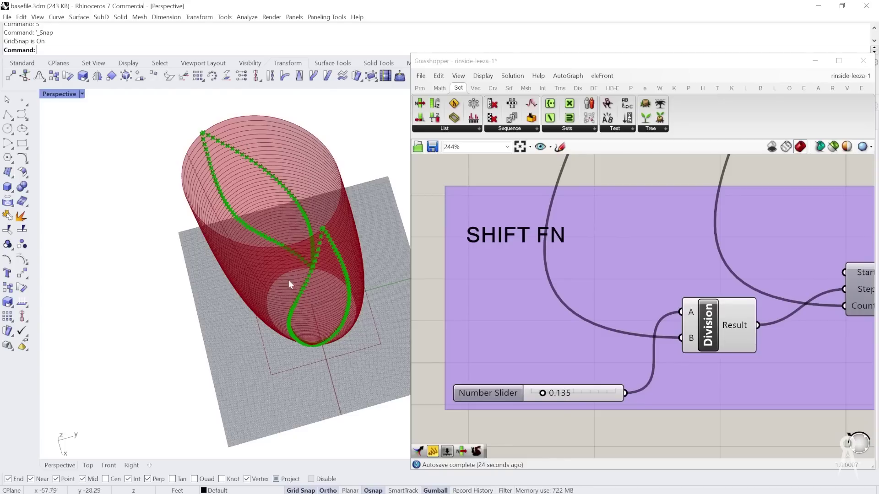
scroll(318, 258, down, 6)
right_drag(306, 312, 313, 285)
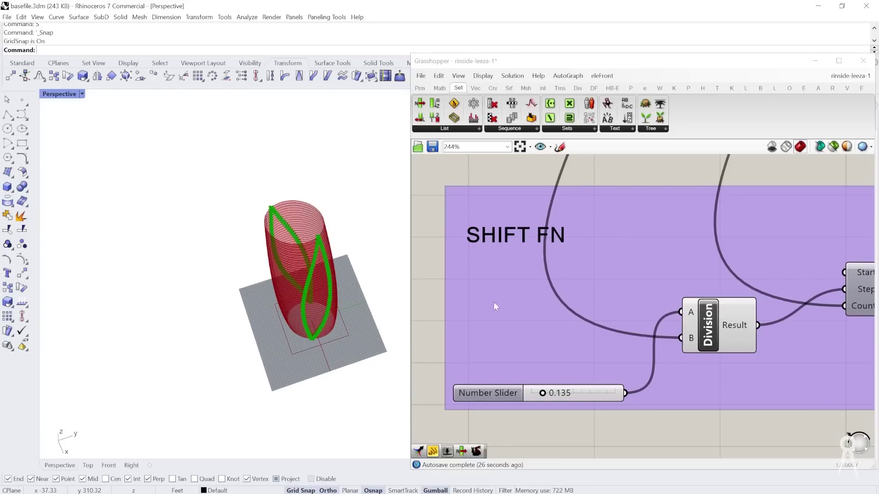
Step: Move the SINE FN and SHIFT FN groups together down, away from the surface pattern components
scroll(664, 305, down, 8)
right_drag(675, 286, 589, 328)
scroll(516, 377, down, 2)
scroll(597, 305, up, 1)
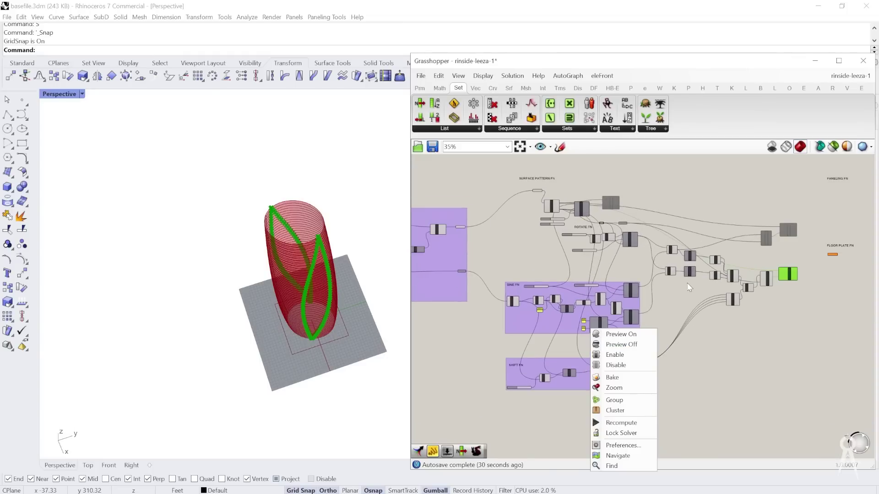
click(530, 399)
mouse_move(505, 410)
mouse_down()
mouse_move(623, 260)
mouse_move(663, 258)
mouse_up()
mouse_move(581, 330)
mouse_down()
mouse_move(576, 403)
mouse_move(597, 413)
mouse_up()
Step: Group all surface pattern and rotate components, including the Merge, Addition, Domain Contrain and Evaluate Curve components
scroll(538, 198, down, 1)
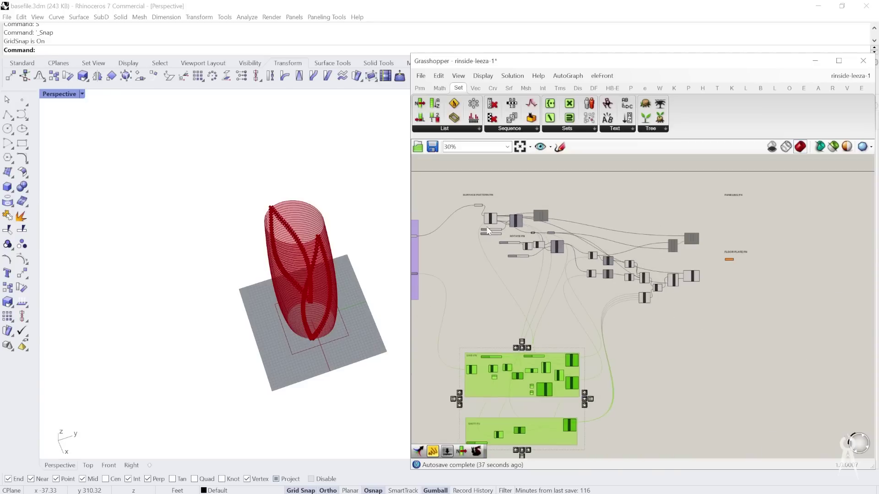
drag(455, 194, 697, 299)
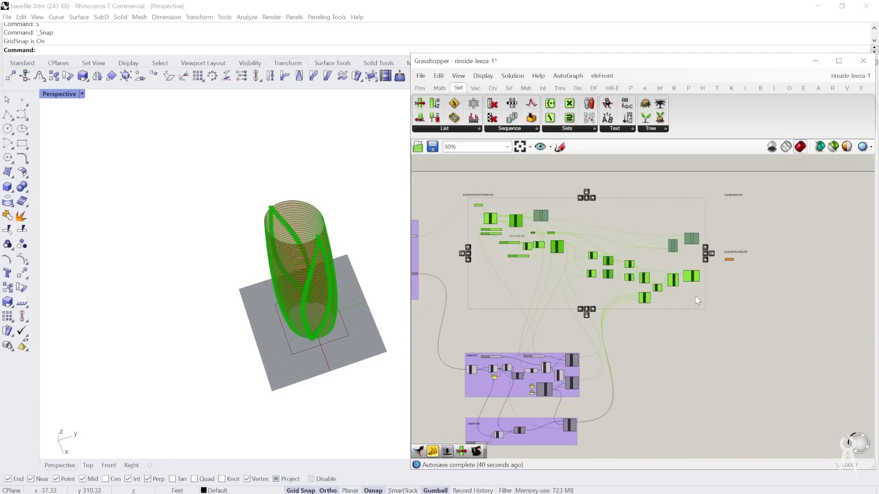
key(ctrl+g)
scroll(685, 264, up, 4)
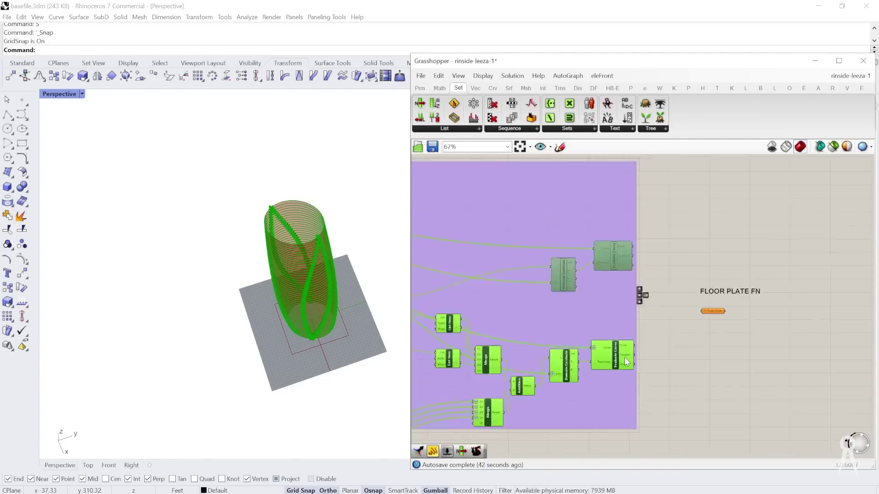
Step: Add a Point parameter beside the lower Evaluate Curve's Point output and rename it Surface Points
scroll(652, 330, down, 2)
scroll(643, 340, up, 8)
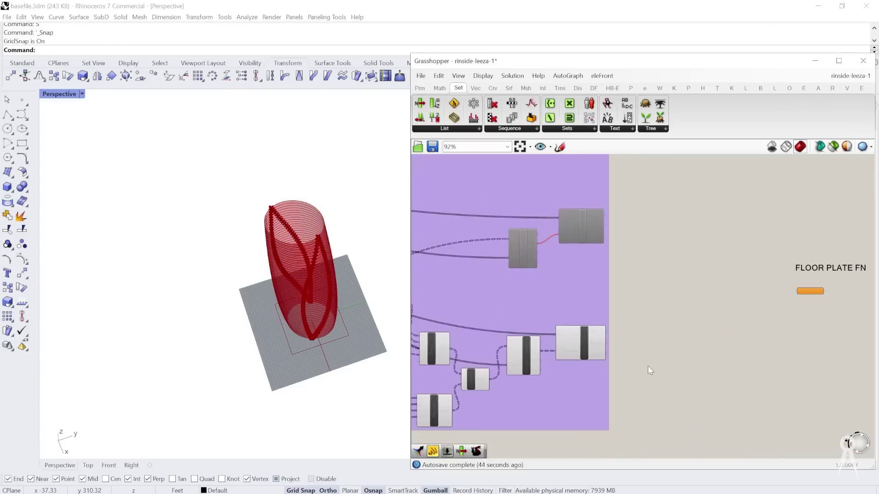
mouse_move(598, 326)
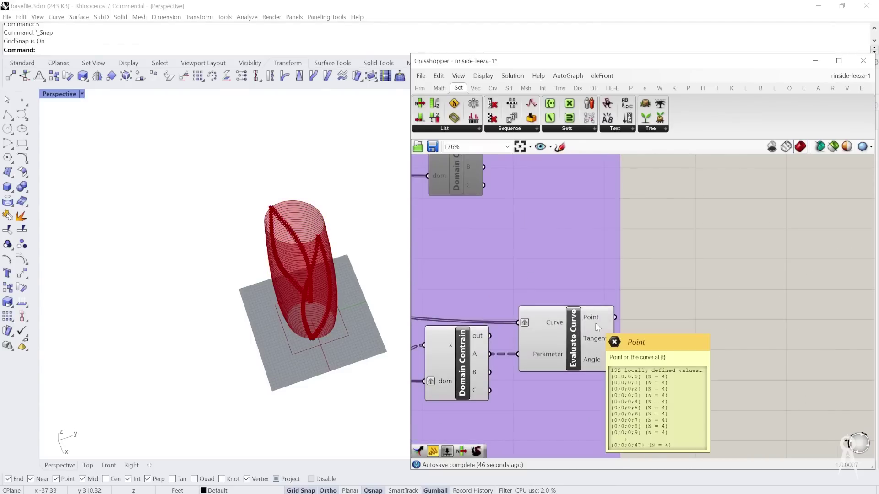
double_click(652, 322)
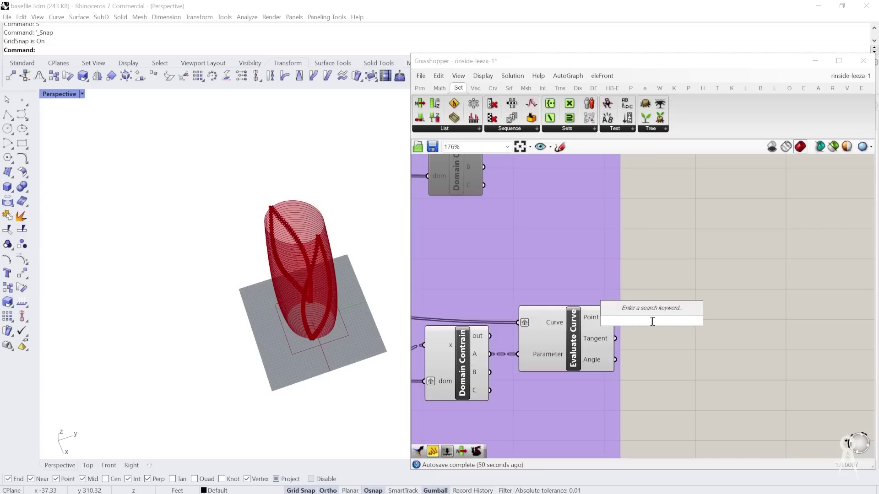
text(poin)
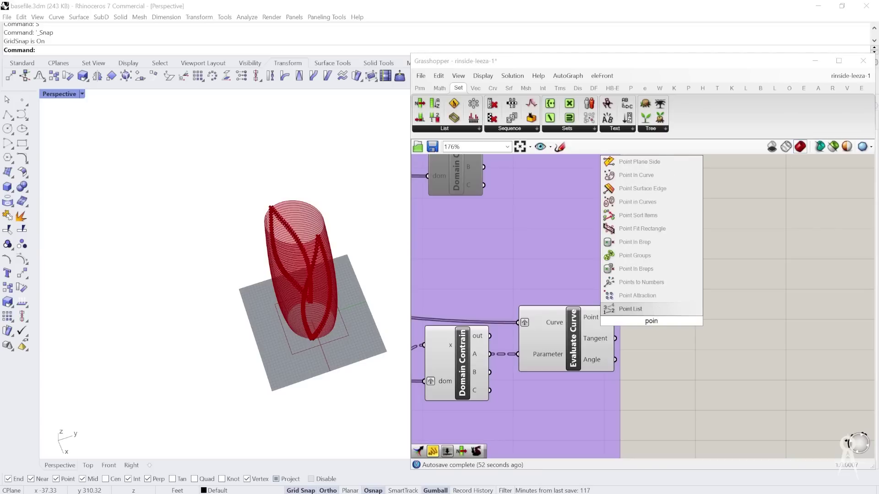
text(t)
key(Return)
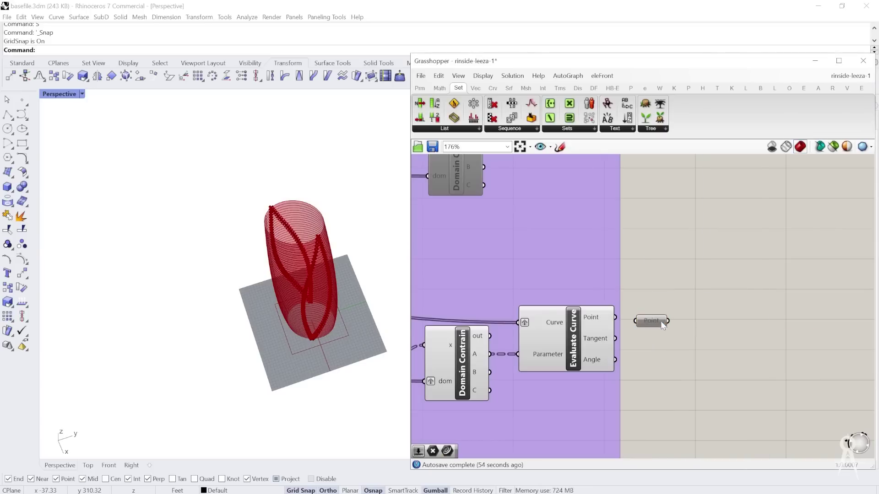
right_click(660, 327)
text(Suraf)
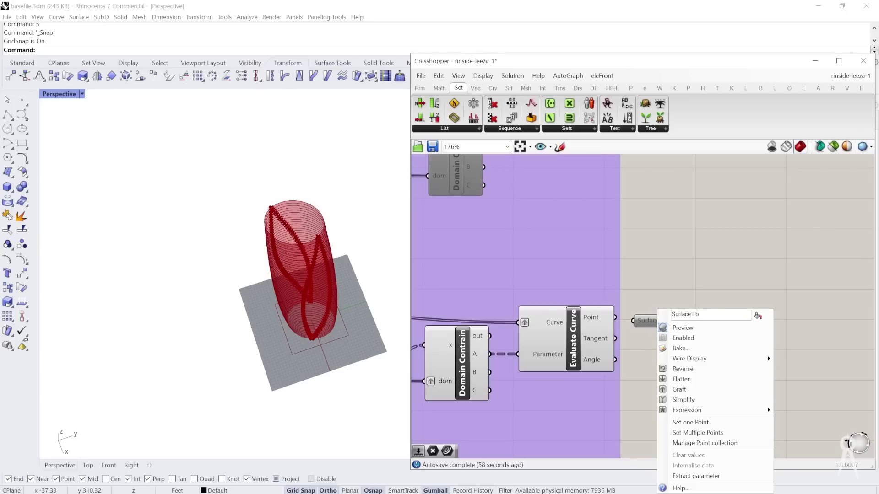
text(s)
key(Return)
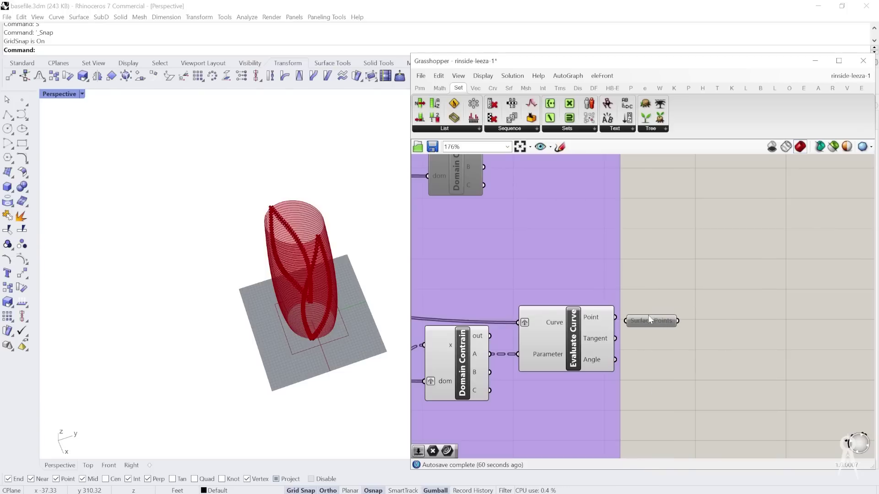
Step: Move the Surface Points parameter clear of the group and connect the lower Evaluate Curve's Point output to it
drag(650, 316, 694, 302)
drag(611, 321, 671, 306)
right_click(693, 304)
click(674, 328)
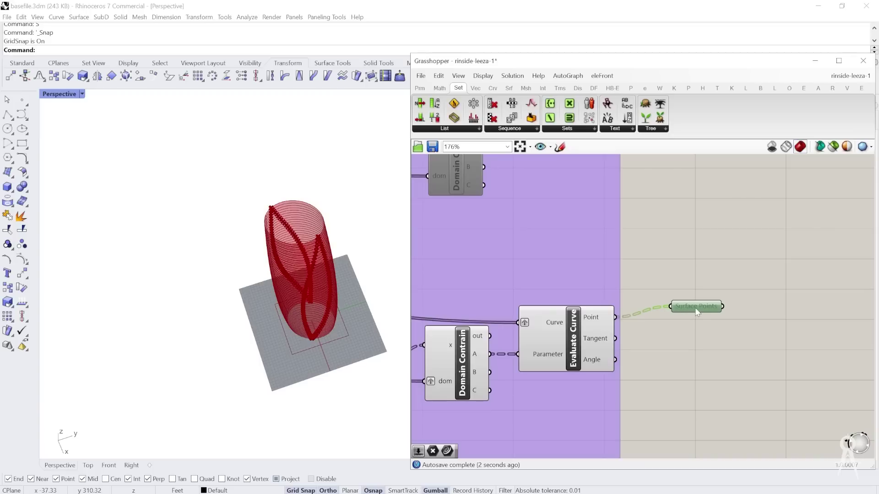
Step: Turn on the preview of the Surface Points parameter and align it with the lower Evaluate Curve's Point output
right_click(696, 309)
click(707, 328)
scroll(692, 312, down, 2)
drag(694, 313, 688, 322)
click(690, 329)
scroll(666, 331, up, 3)
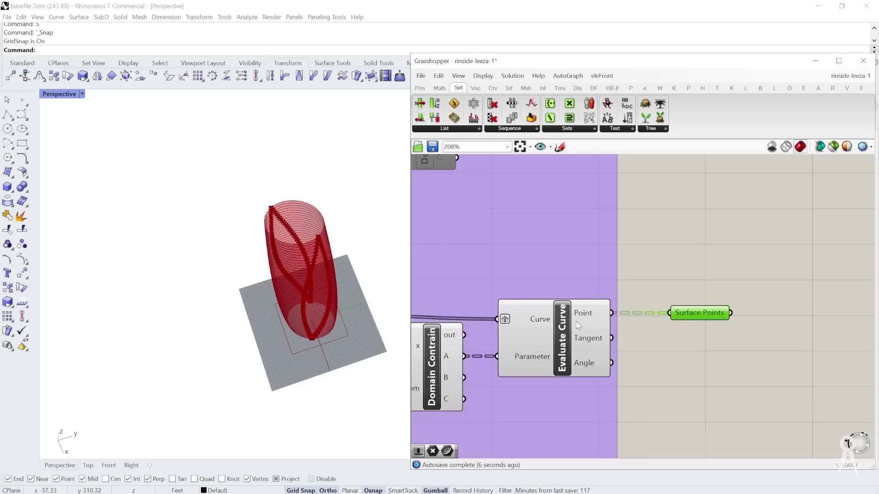
Step: Inspect the Surface Points parameter's data tree, the resulting point pattern on the tower and the surrounding definition
mouse_move(694, 318)
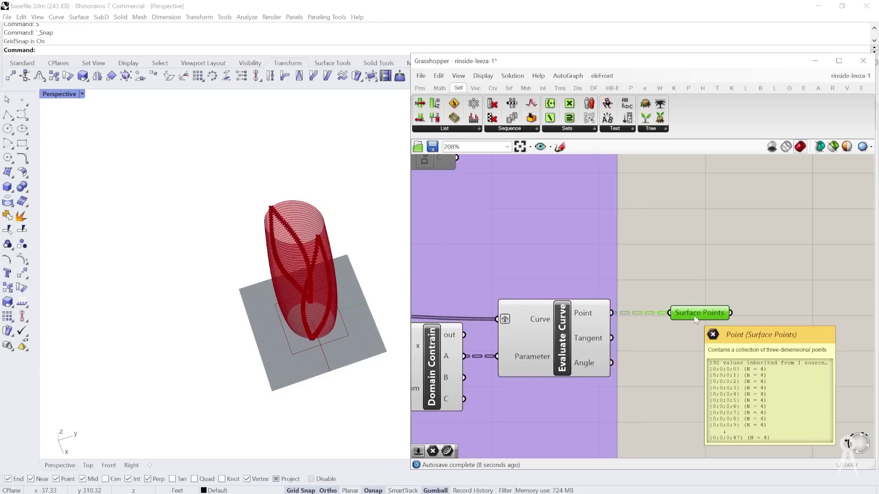
scroll(334, 267, down, 2)
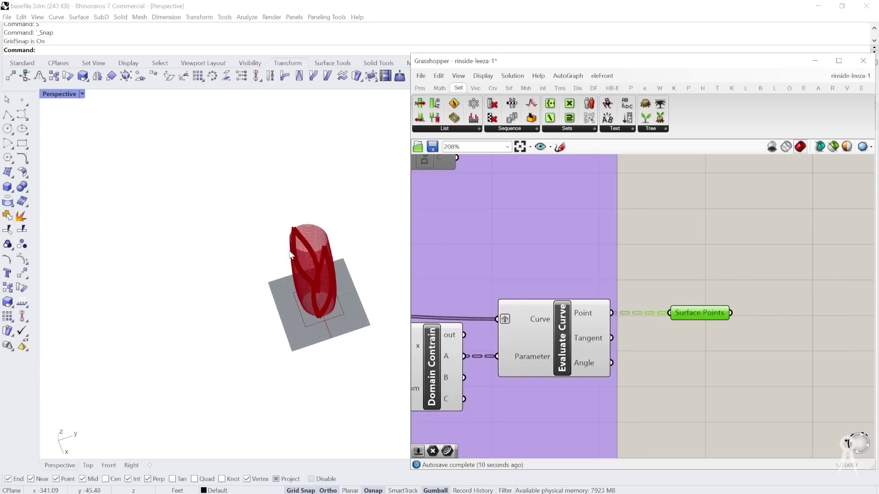
scroll(332, 250, up, 2)
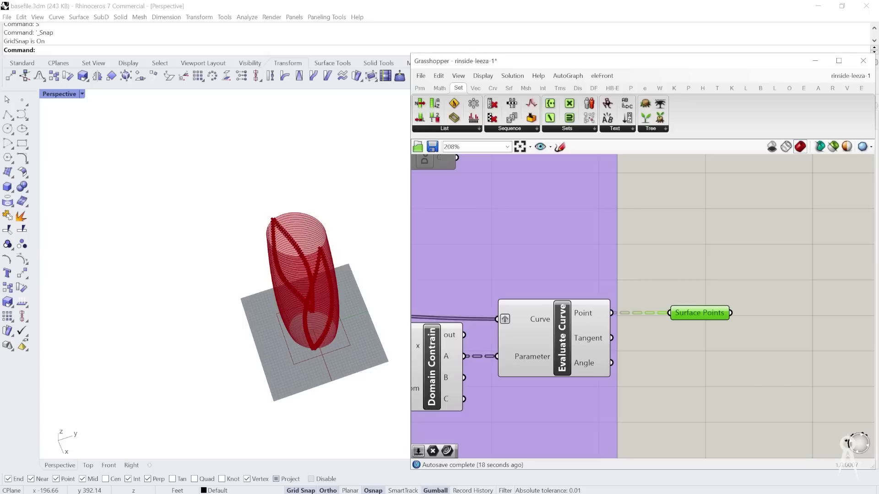
scroll(598, 334, down, 5)
scroll(586, 274, up, 2)
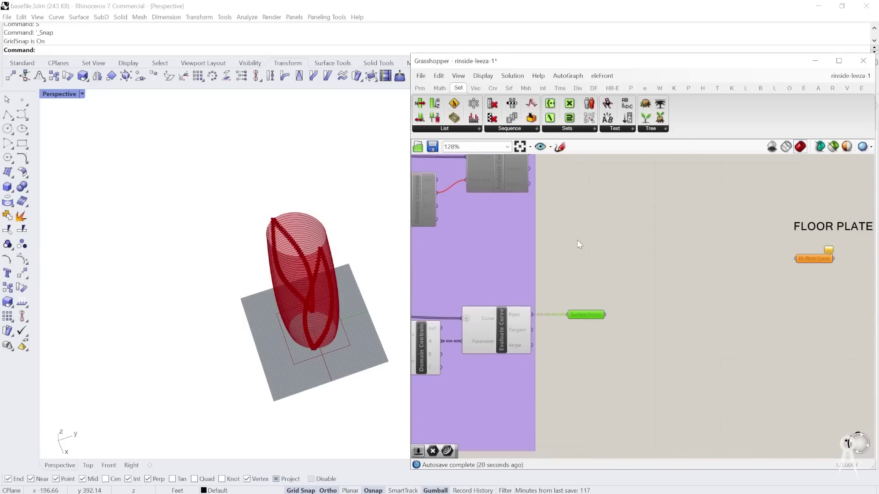
scroll(576, 338, down, 2)
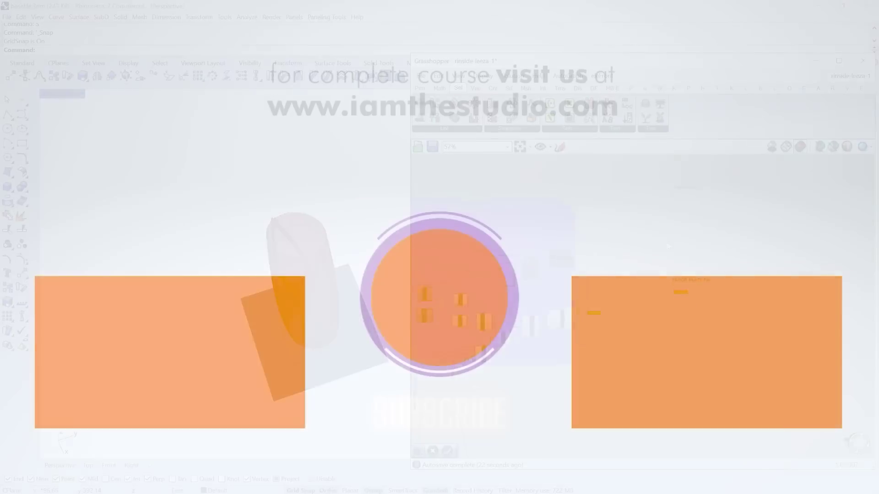